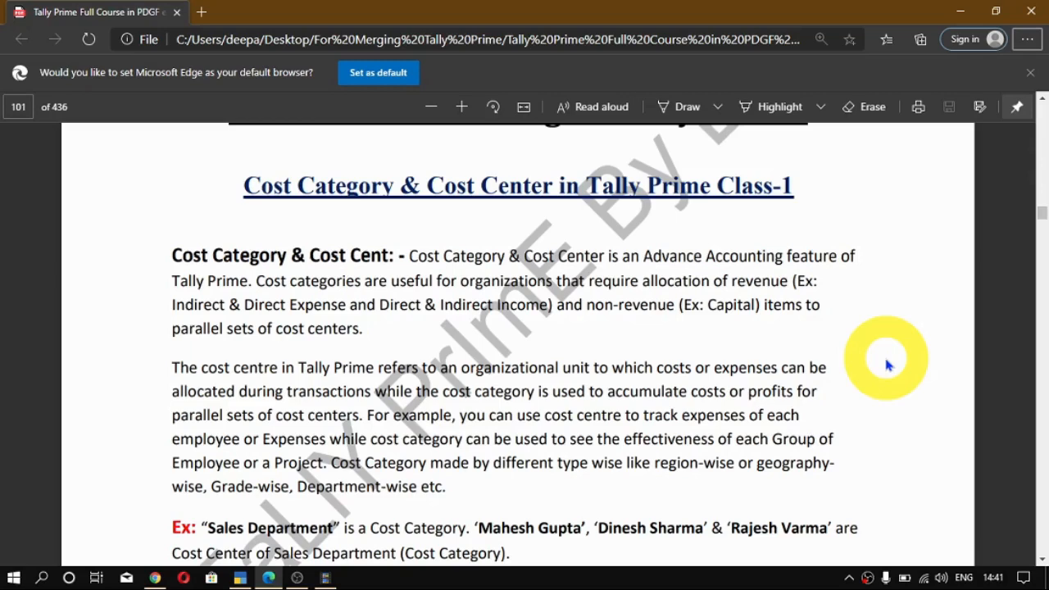
- Read the Cost Category & Cost Center introduction and its example in the course PDF
scroll(888, 365, down, 1)
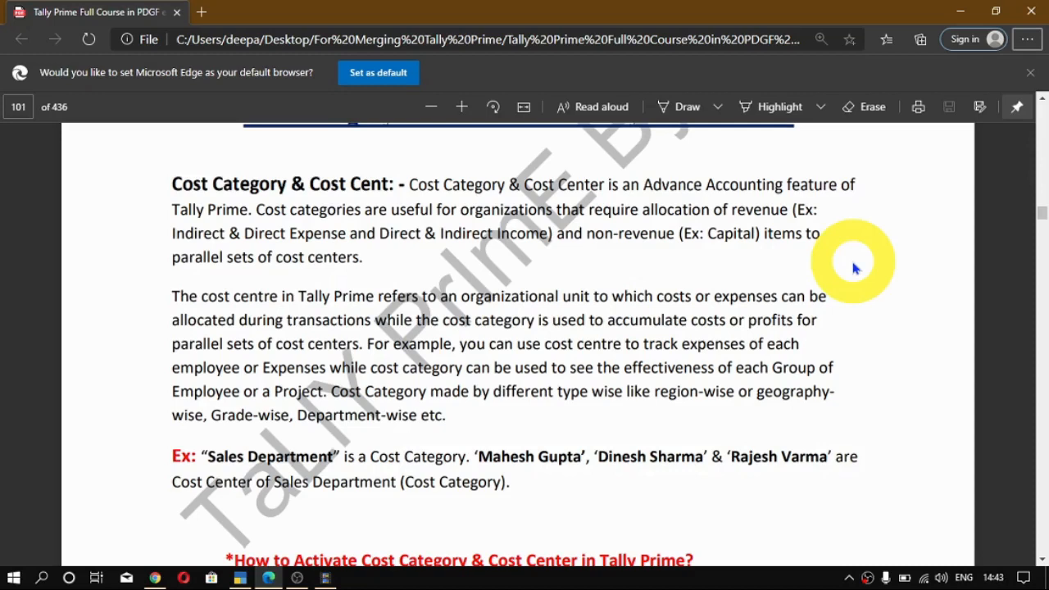
scroll(853, 266, down, 1)
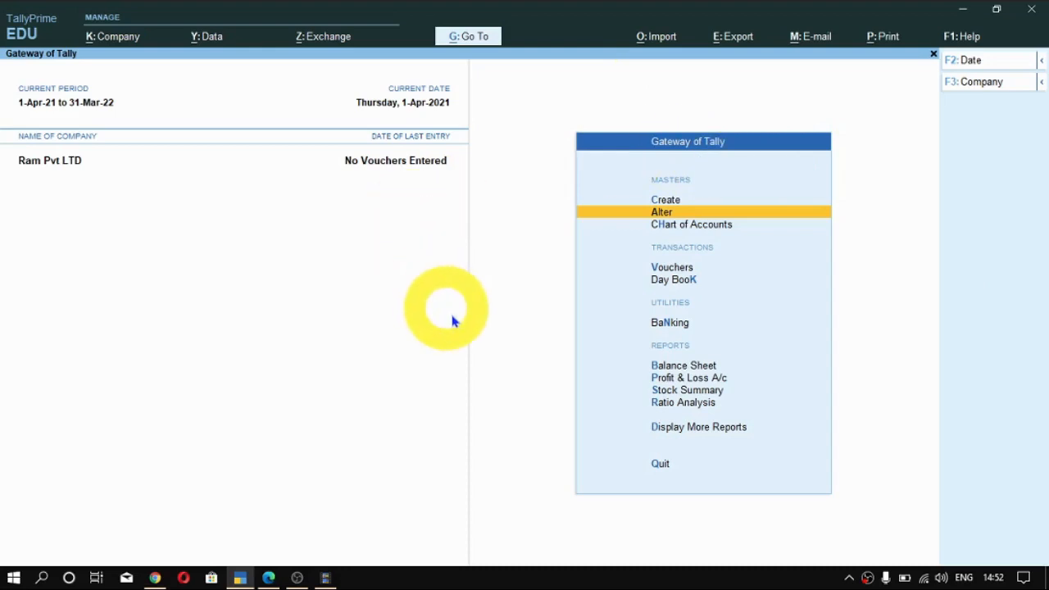
- In TallyPrime, set Enable Cost Centres to Yes in the company features of Ram Pvt LTD and save them
key(F11)
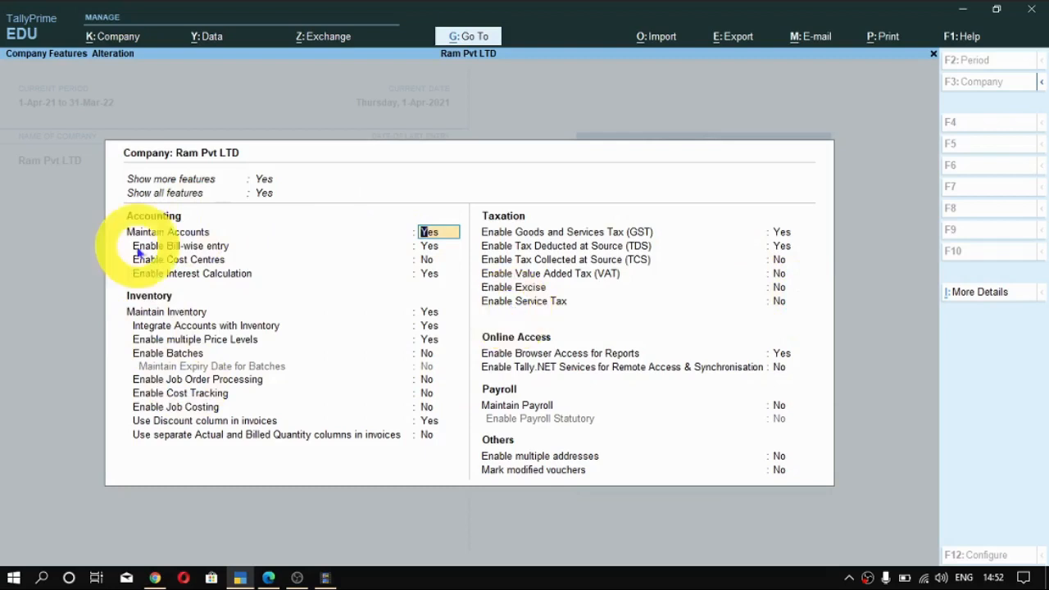
key(Return)
key(Return)
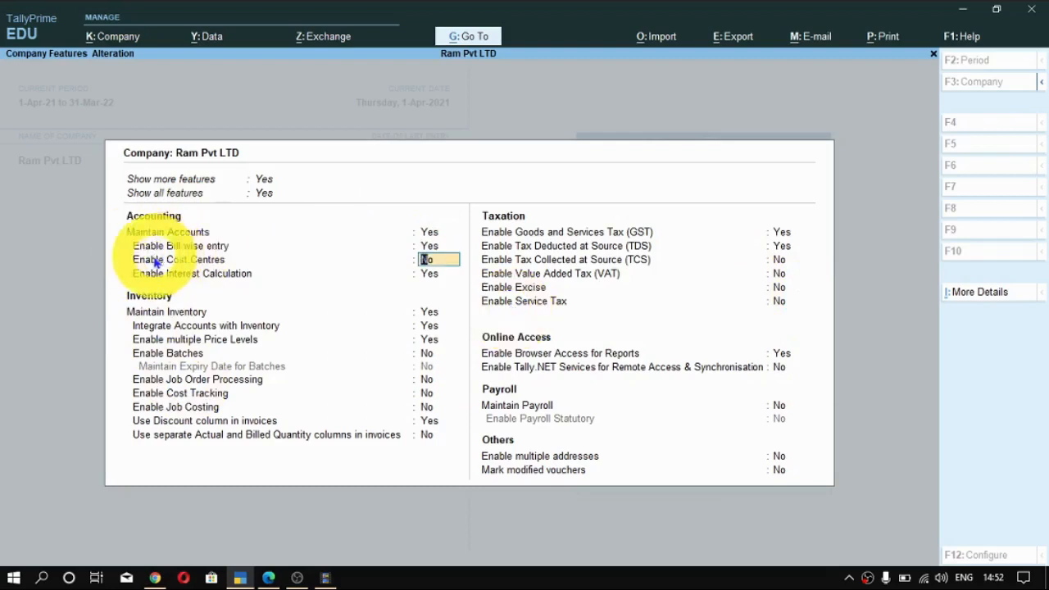
text(y)
key(Return)
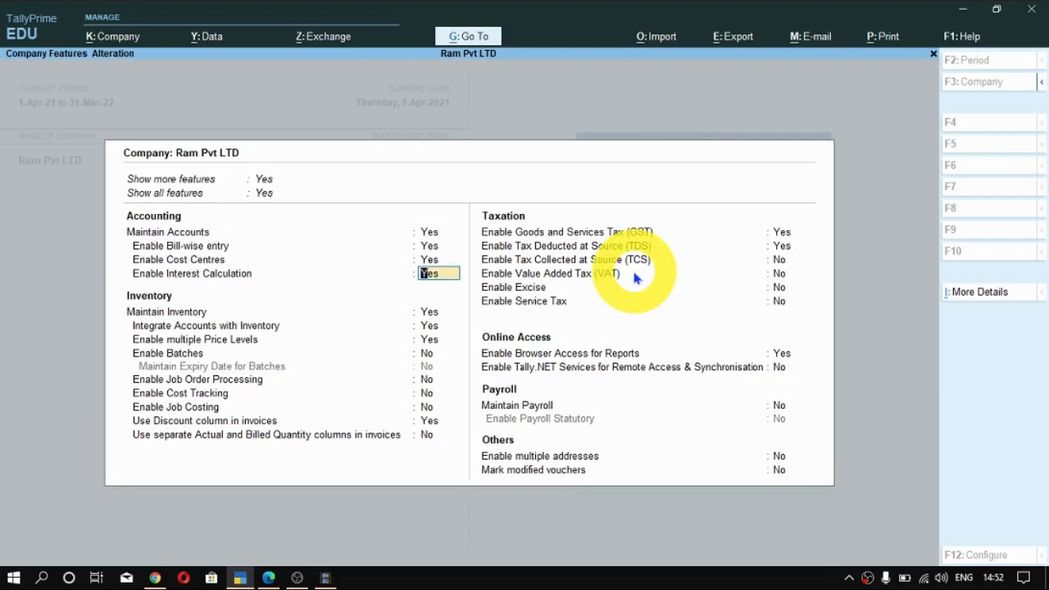
key(ctrl)
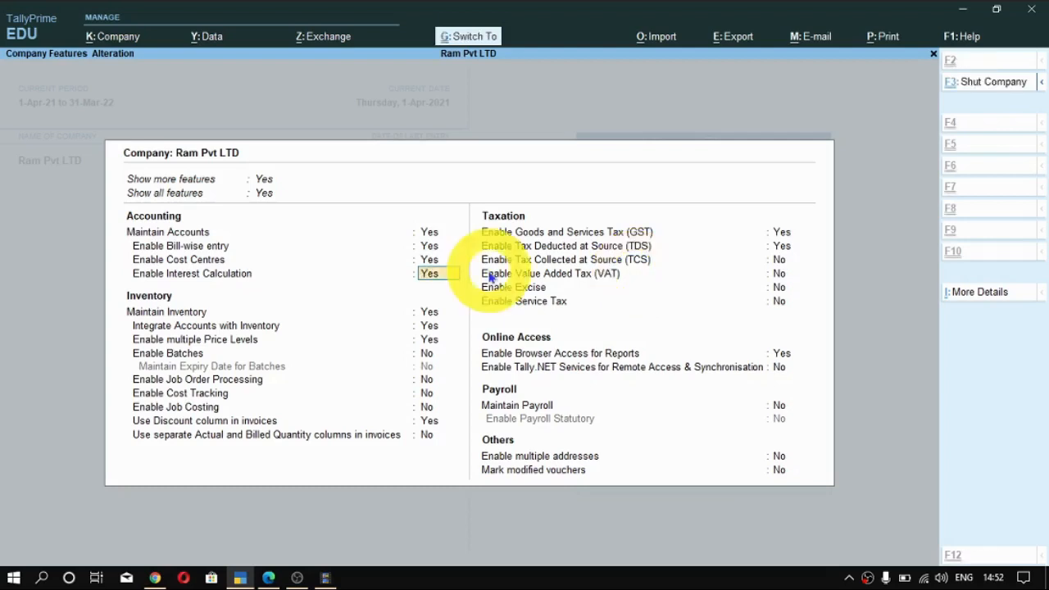
key(ctrl+a)
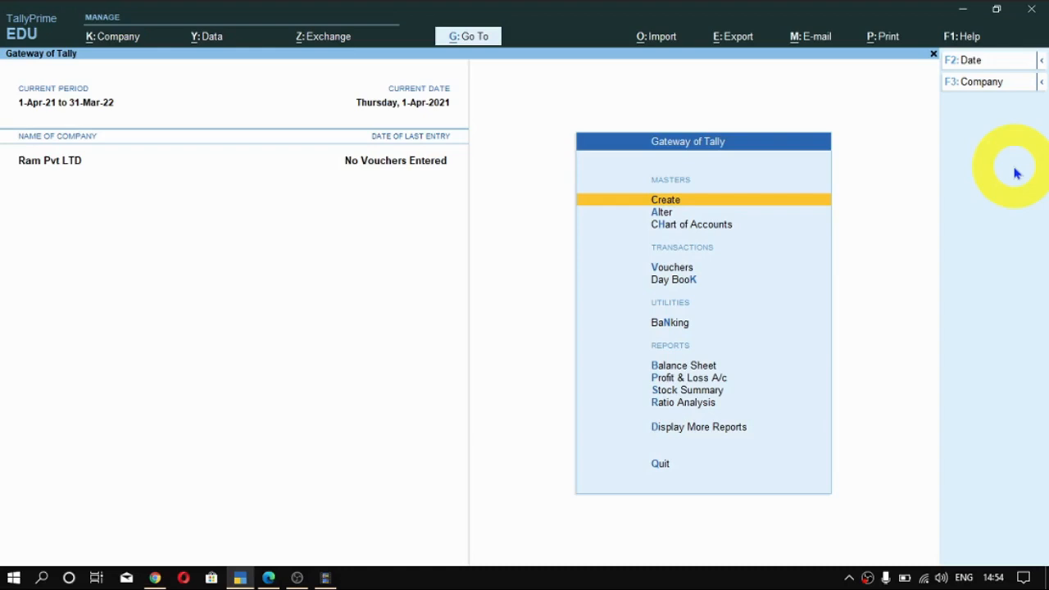
- Open the master creation list from the Gateway of Tally and expand it to show more master types
key(Down)
key(Up)
key(Down)
key(Up)
key(Return)
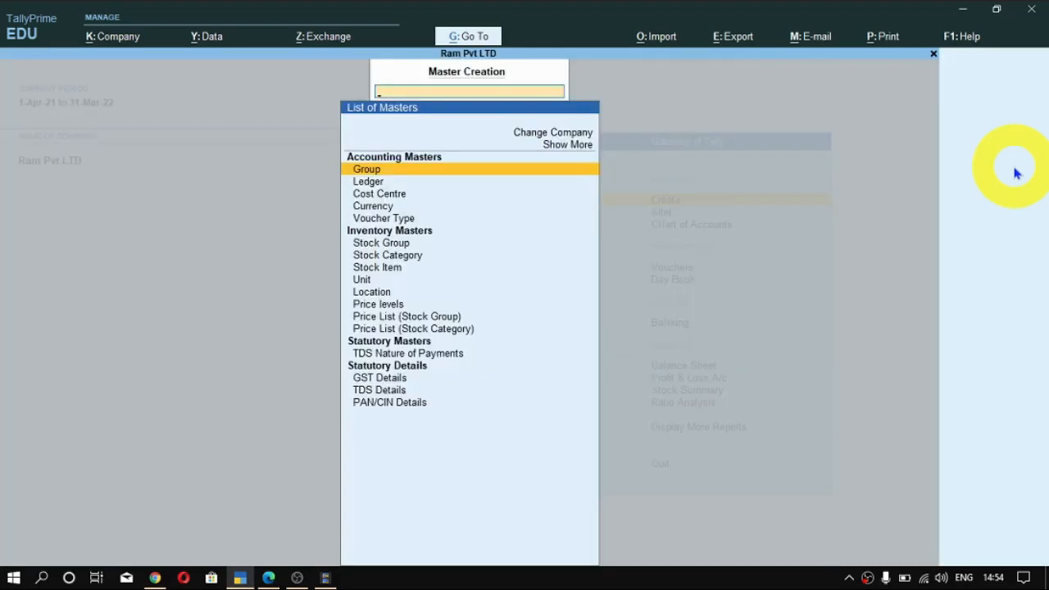
key(Down)
key(Up)
key(Up)
key(Up)
key(Return)
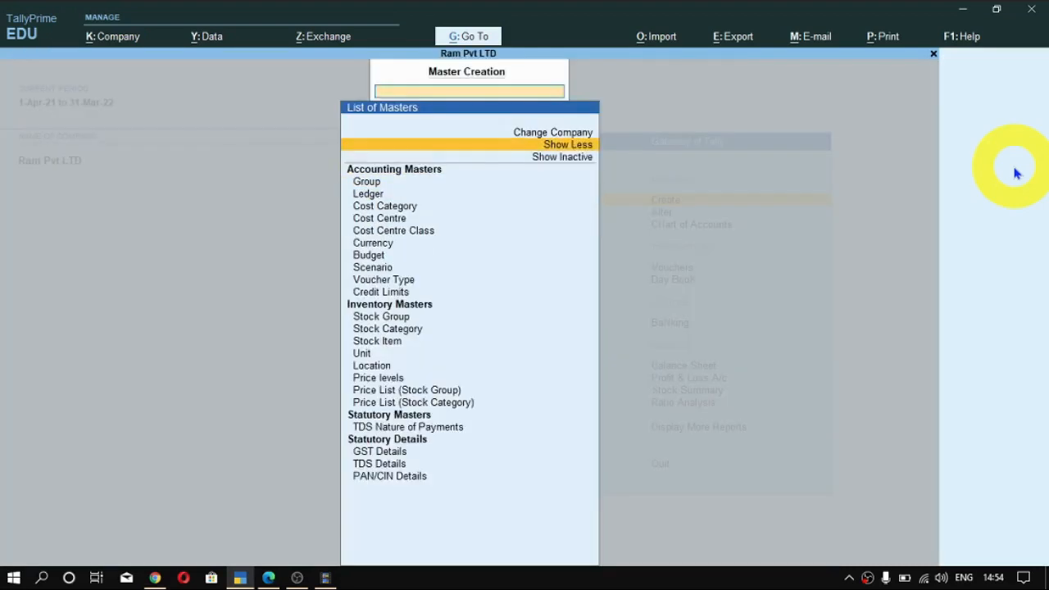
- Start creating a new cost category and name it Sales Department, as in the course PDF example
key(Down)
key(Down)
key(Down)
key(Down)
key(Return)
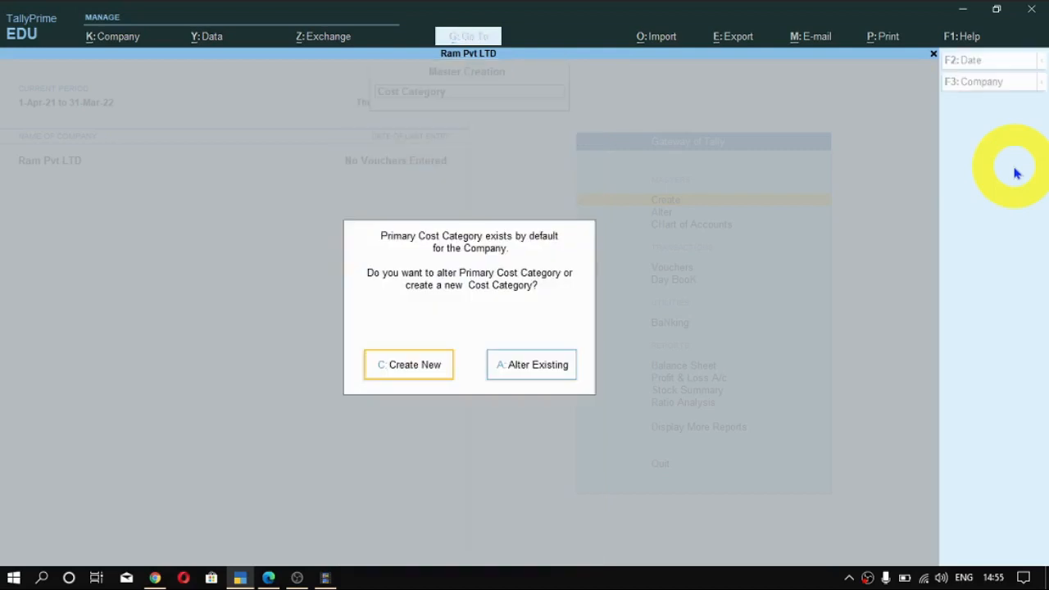
key(Return)
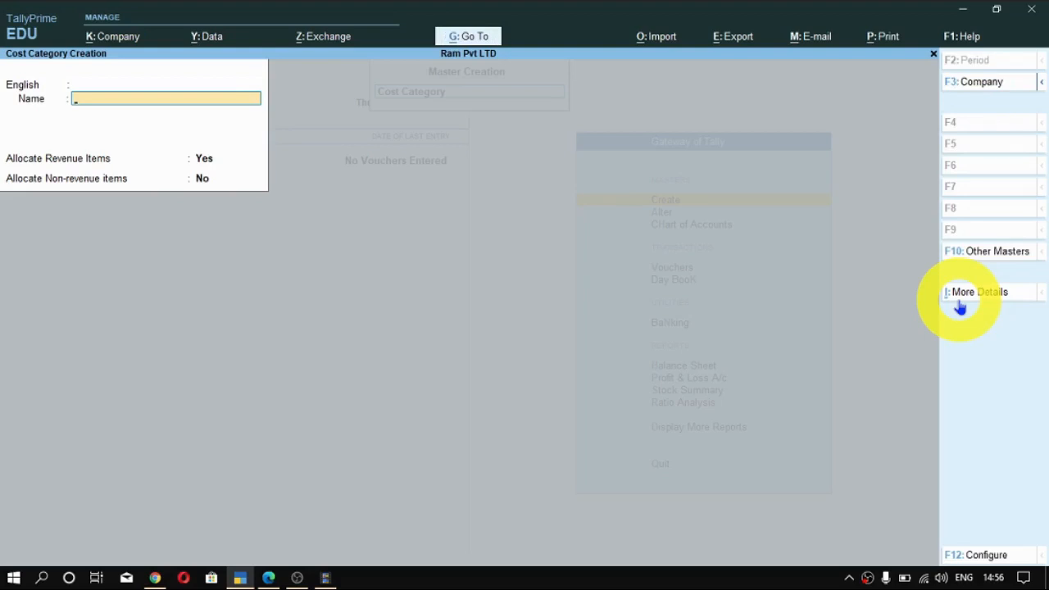
key(alt+Tab)
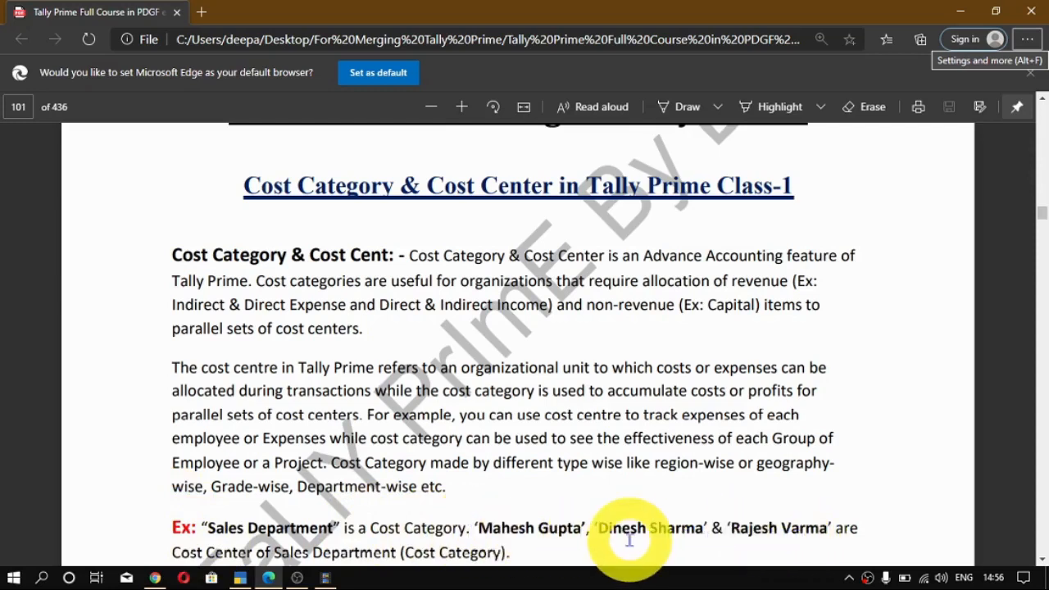
key(alt+Tab)
key(alt)
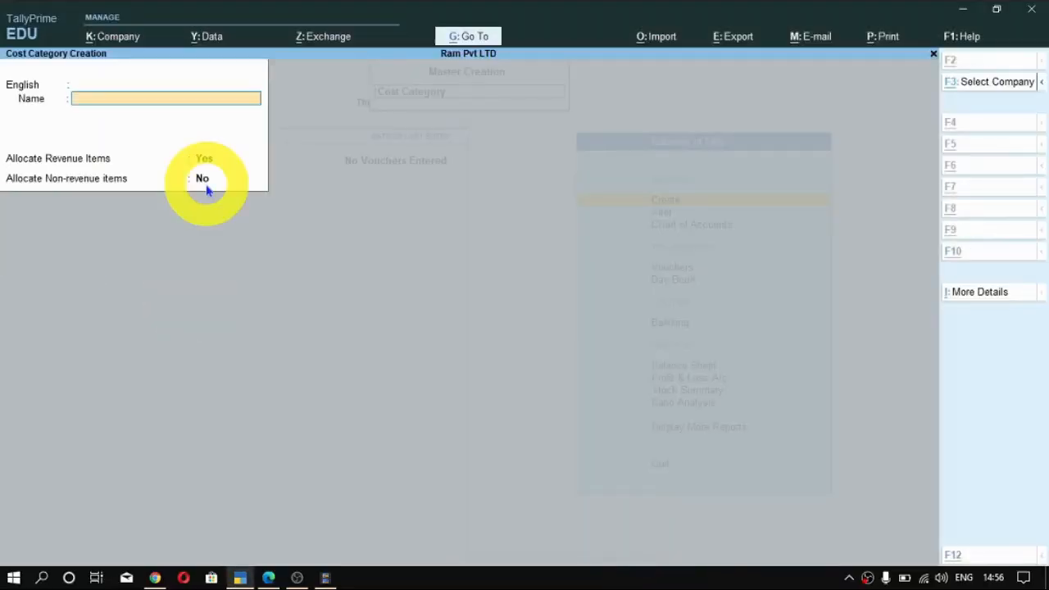
key(ctrl+alt+v)
key(Return)
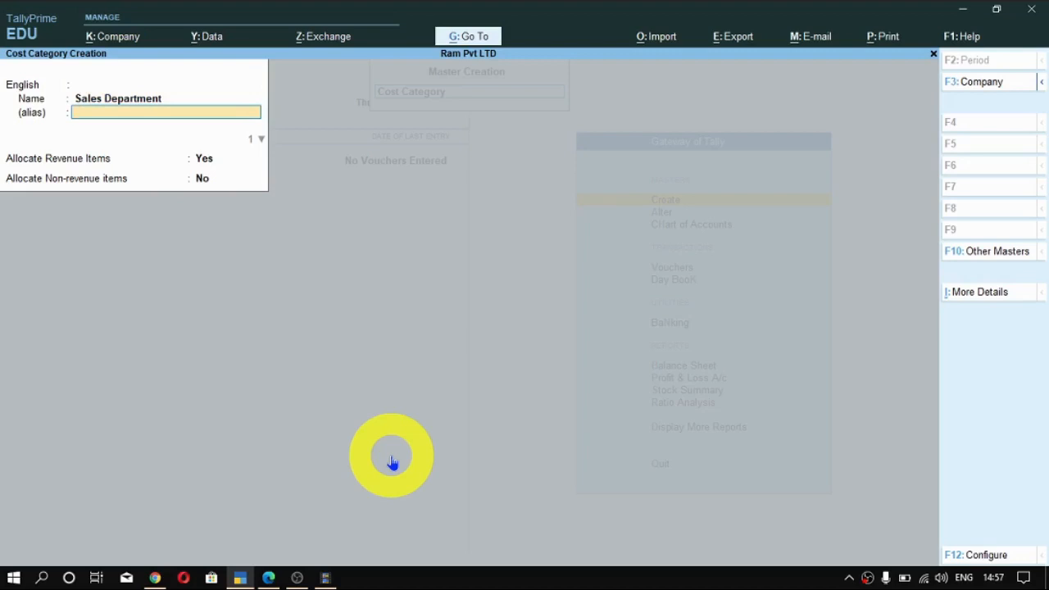
- Save the Sales Department category without an alias, allocating revenue items but not non-revenue items, and leave category creation
key(Return)
key(Return)
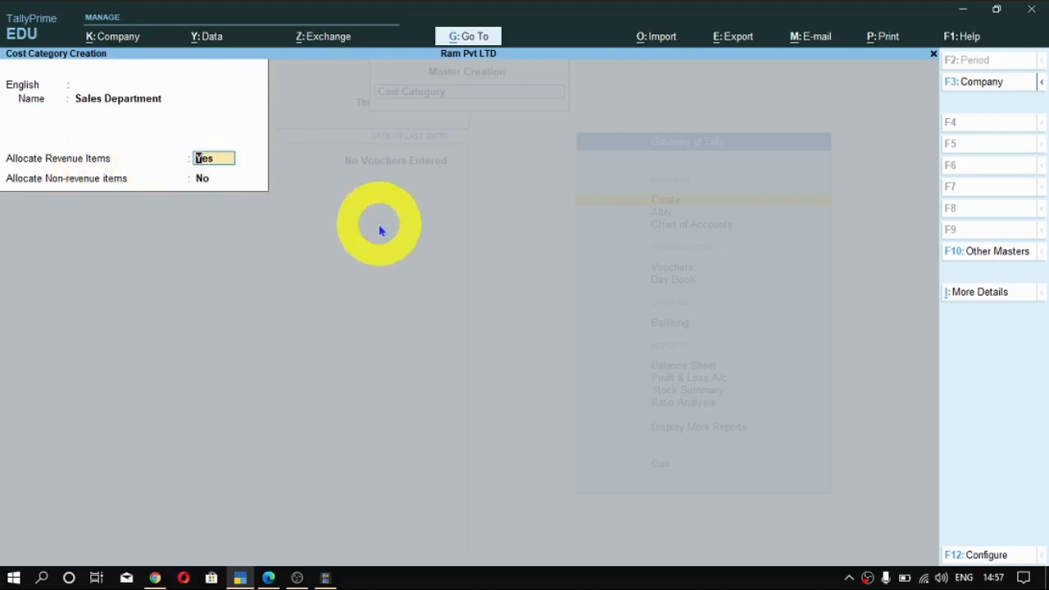
key(Return)
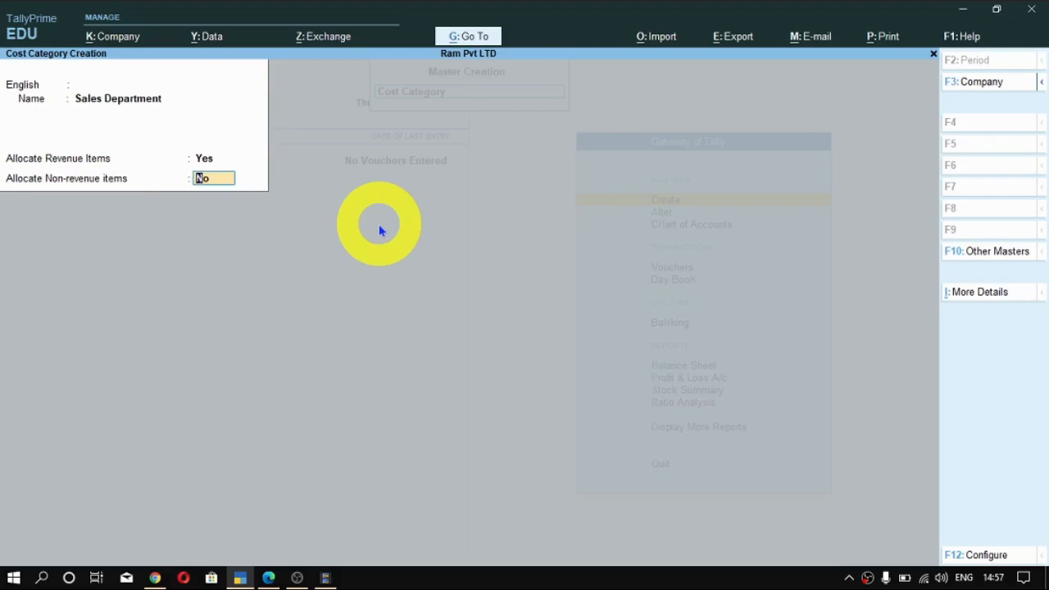
key(Return)
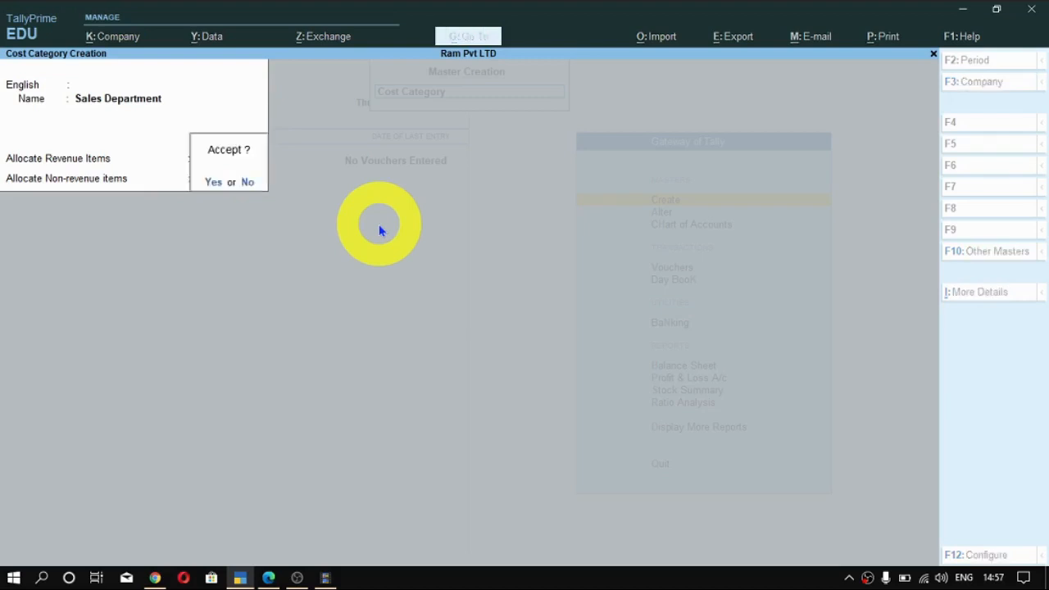
key(Return)
key(Escape)
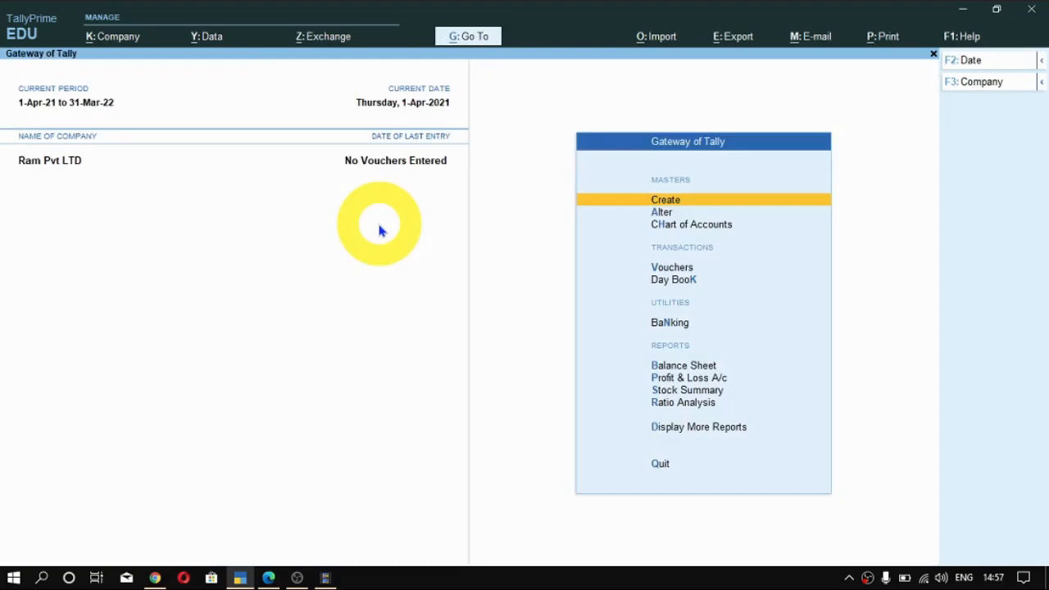
- Open the list of cost categories in the Chart of Accounts to check the company's categories
key(Down)
key(Down)
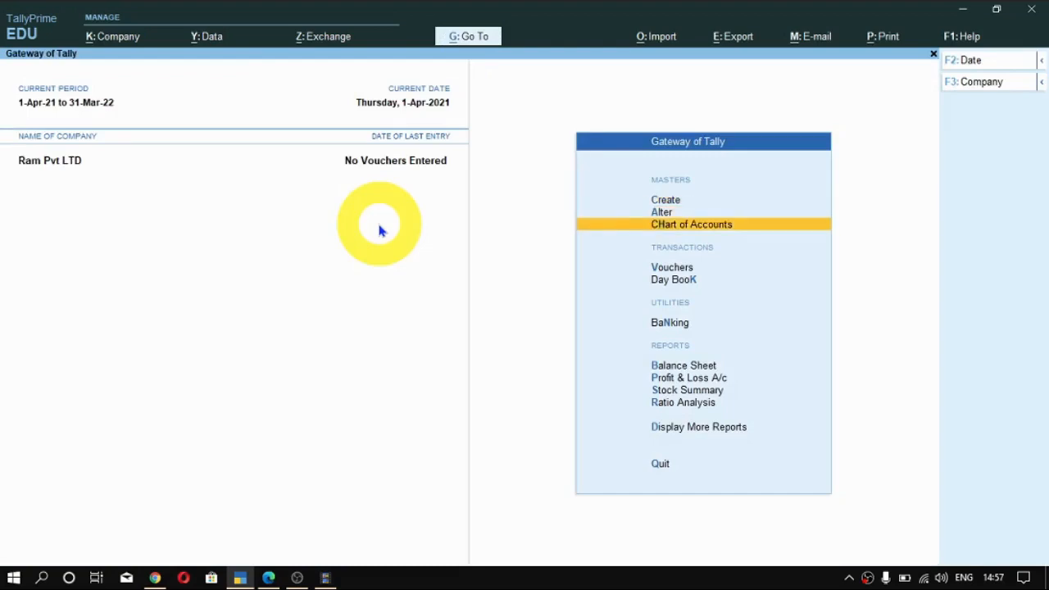
key(Return)
key(Up)
key(Escape)
key(Return)
key(Down)
key(Down)
key(Down)
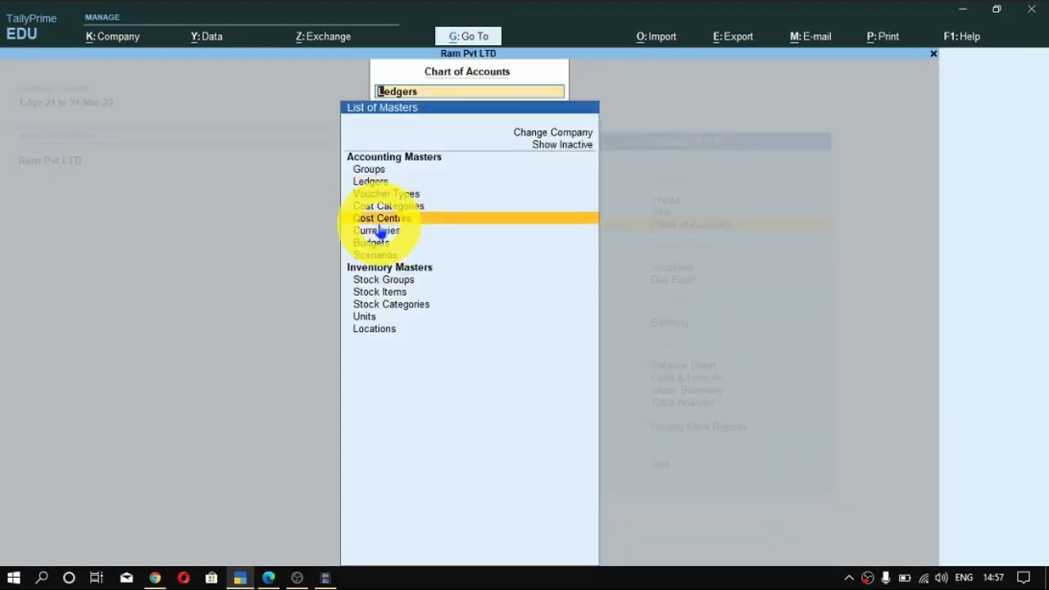
click(564, 149)
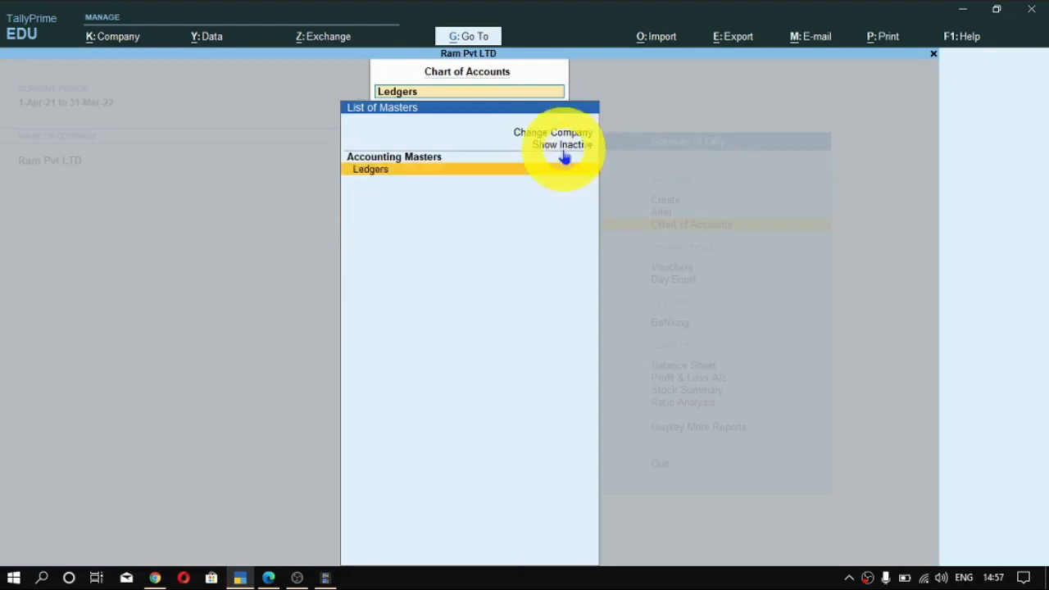
key(BackSpace)
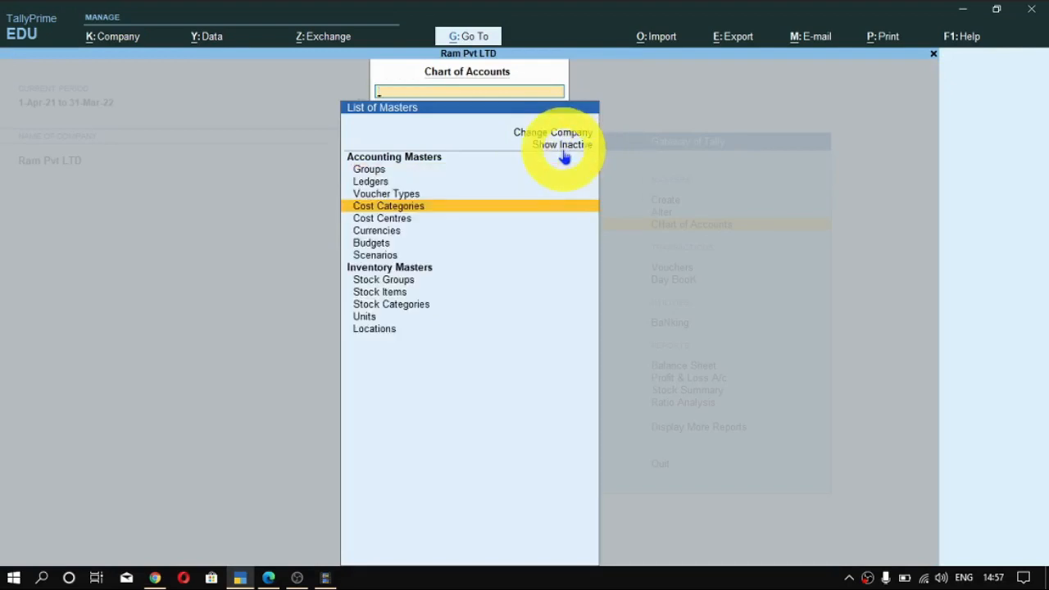
key(Return)
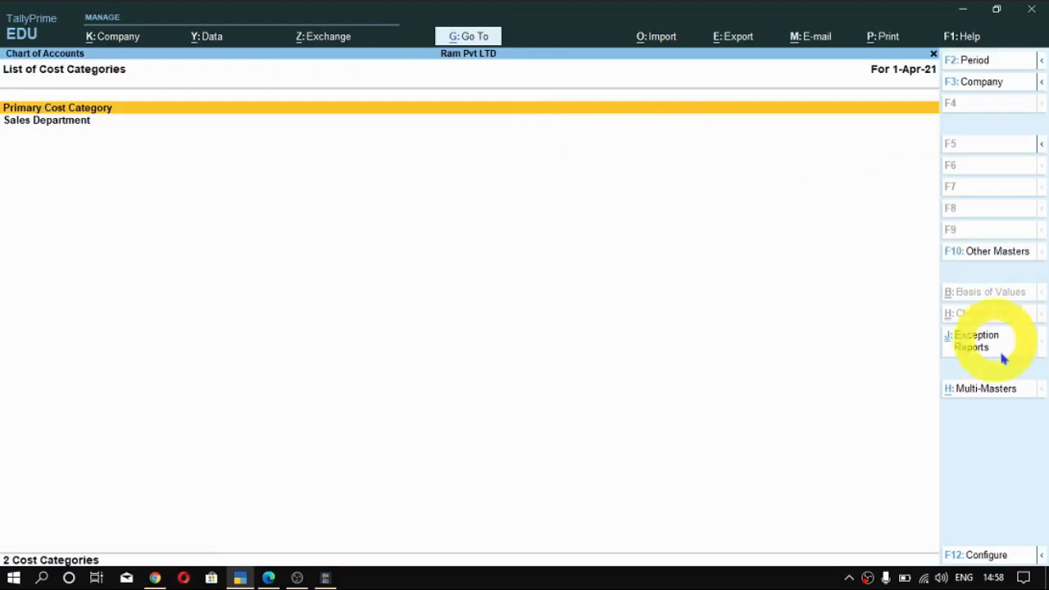
- View the Multi Create screen for cost categories, and return to the Gateway of Tally without creating any
key(ctrl+shift)
key(ctrl+shift+alt)
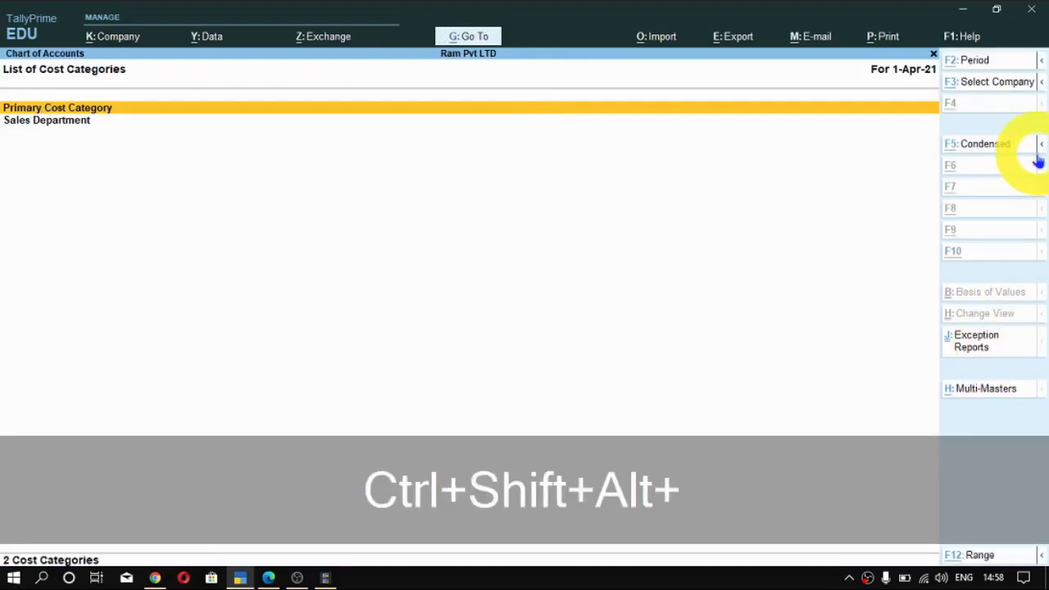
key(ctrl+shift+alt+h)
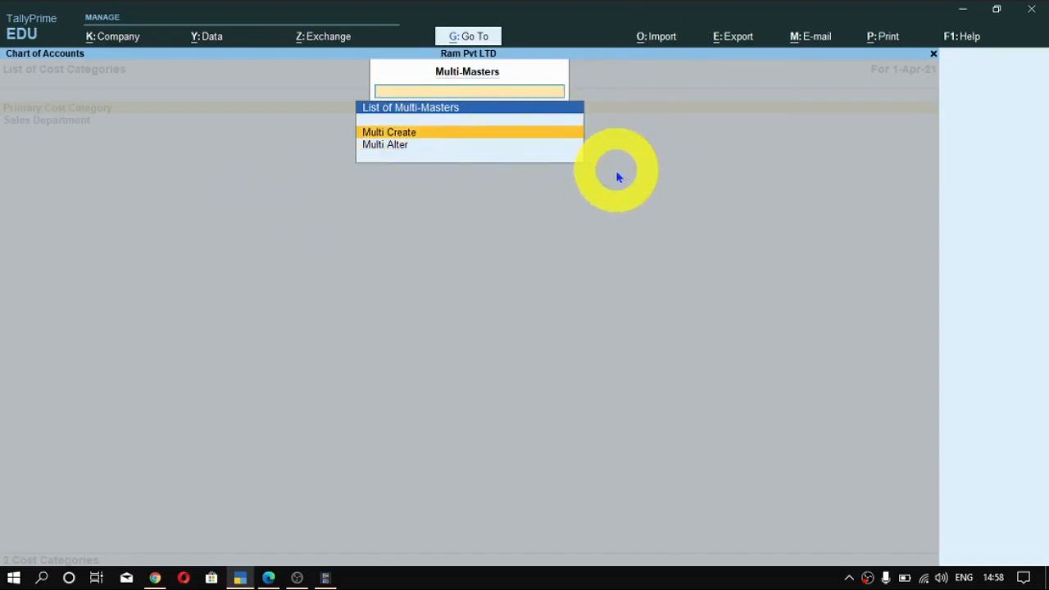
key(Return)
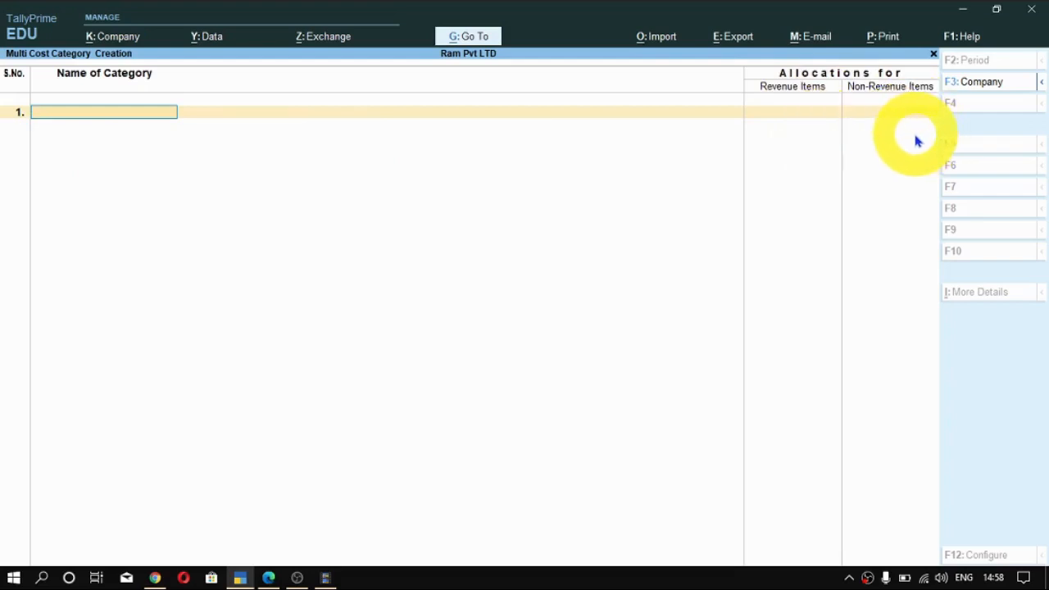
key(Escape)
key(y)
key(Escape)
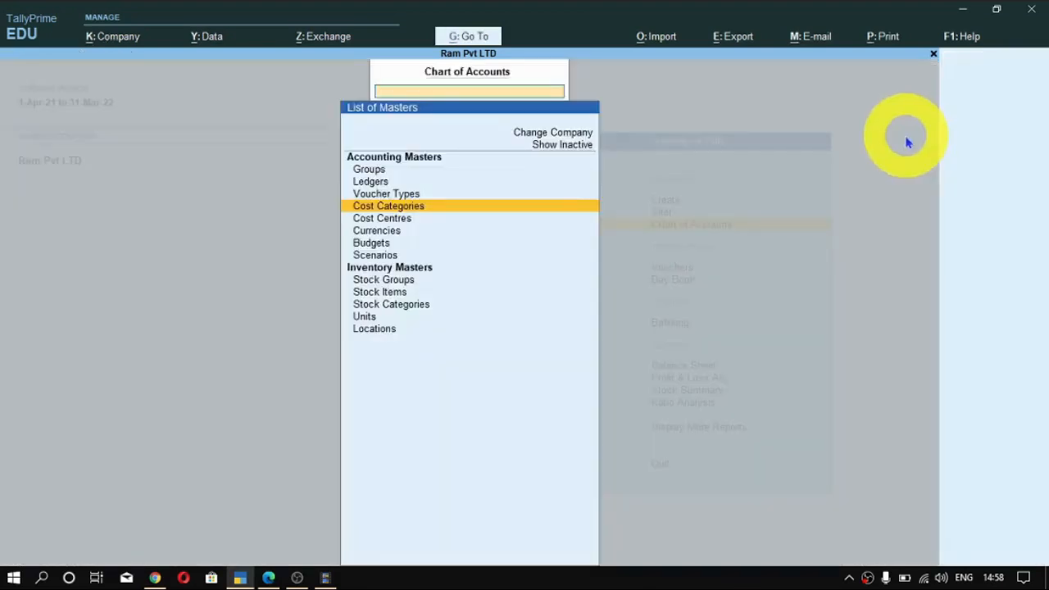
key(Escape)
key(Escape)
key(Escape)
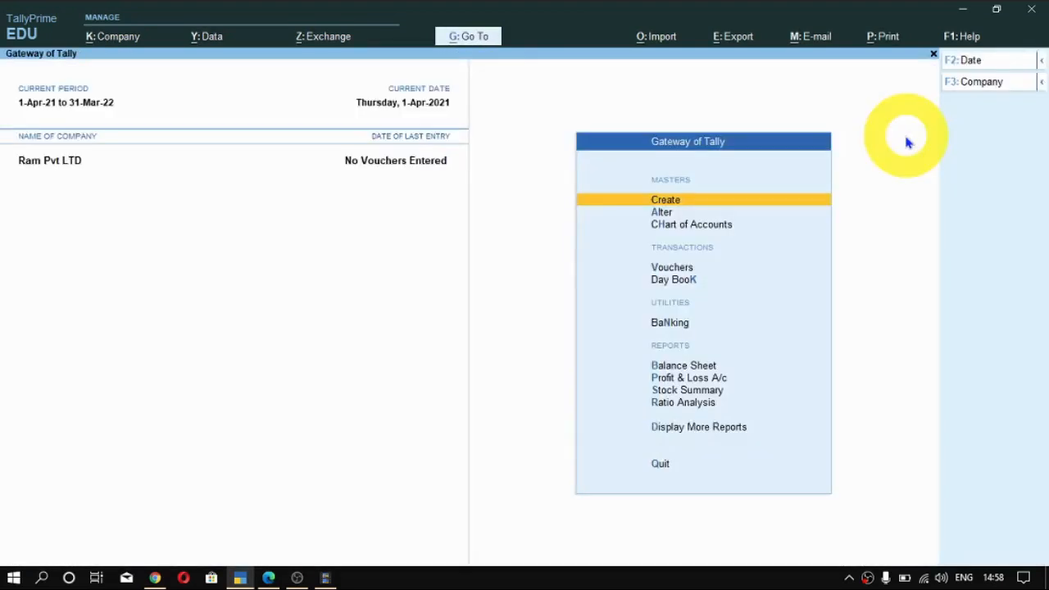
- Check the example in the course PDF, and start a new cost centre in TallyPrime under the Sales Department category
key(alt+Tab)
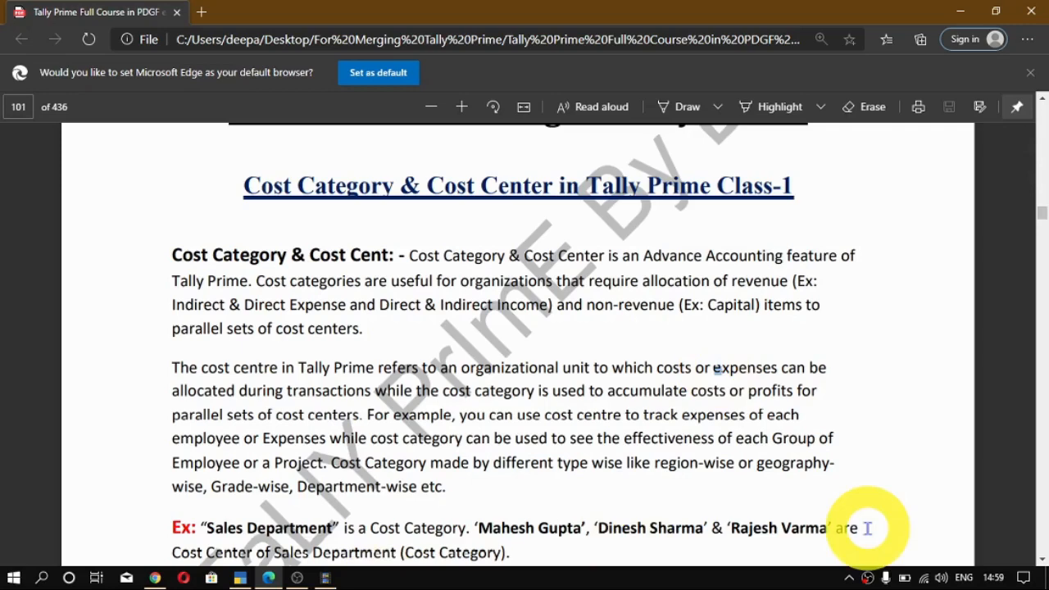
key(alt+Tab)
key(Up)
key(Return)
key(Down)
key(Down)
key(Down)
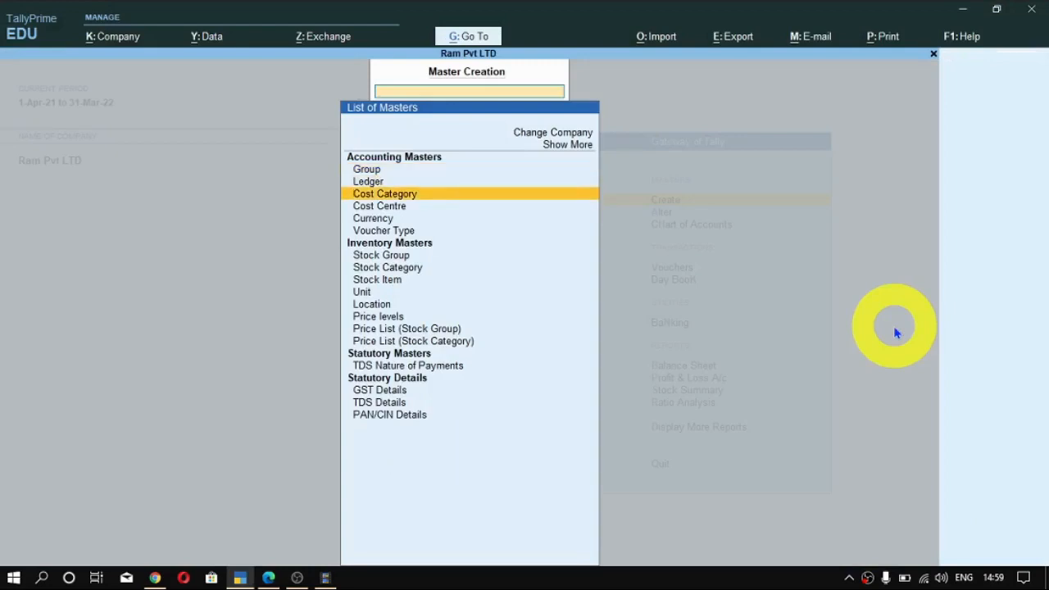
key(Return)
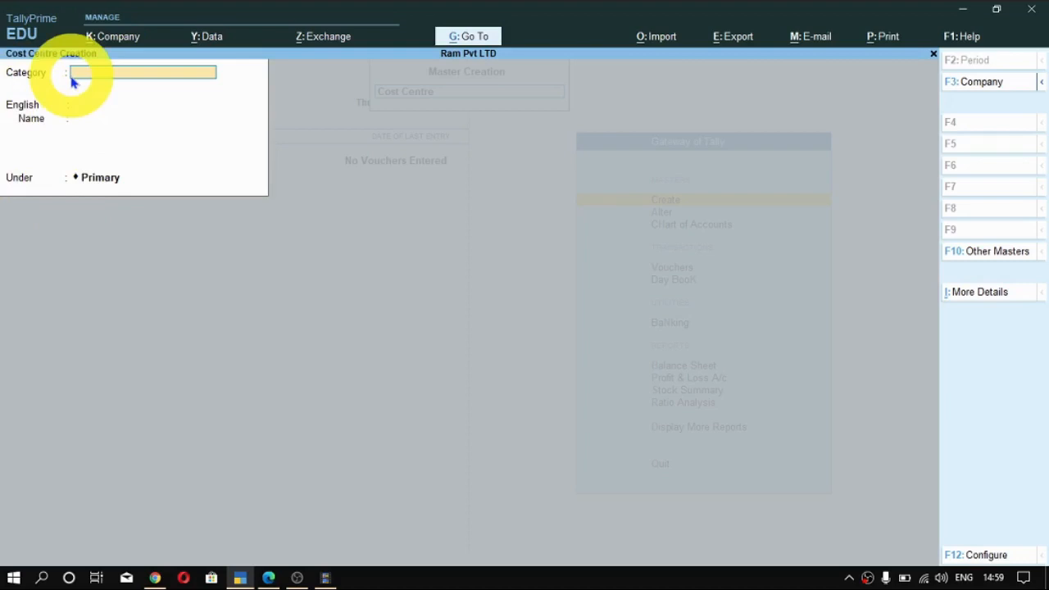
key(Return)
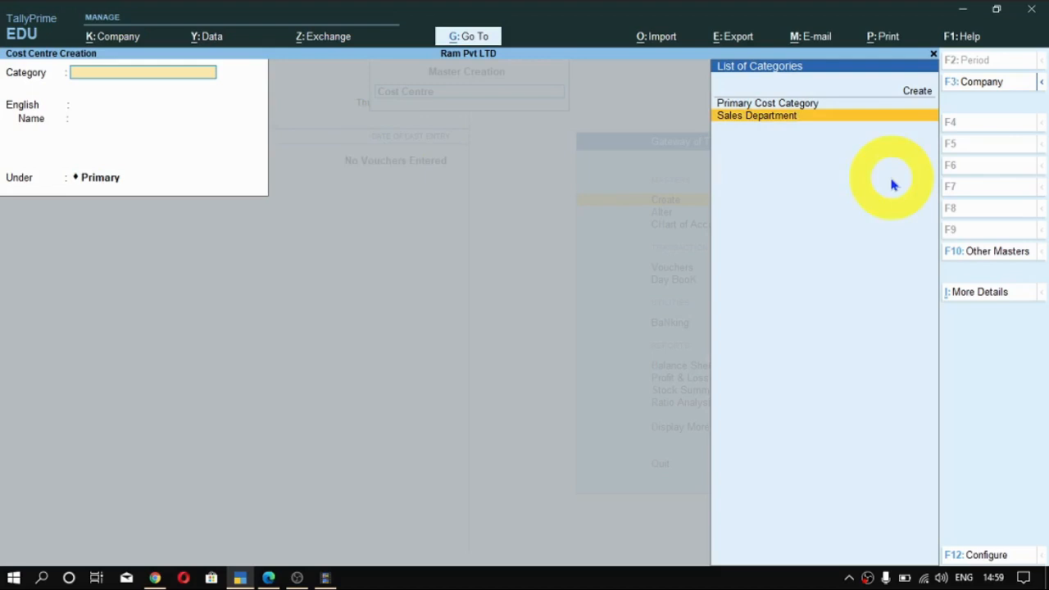
key(Return)
key(Return)
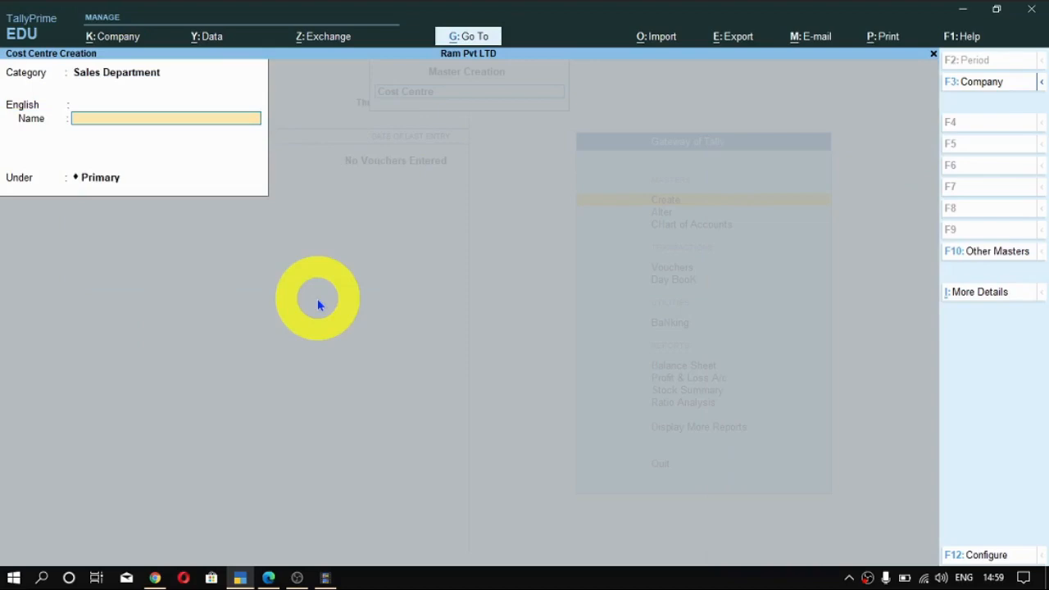
- Enter the first employee's full name from the course PDF example as the cost centre's name
key(alt+Tab)
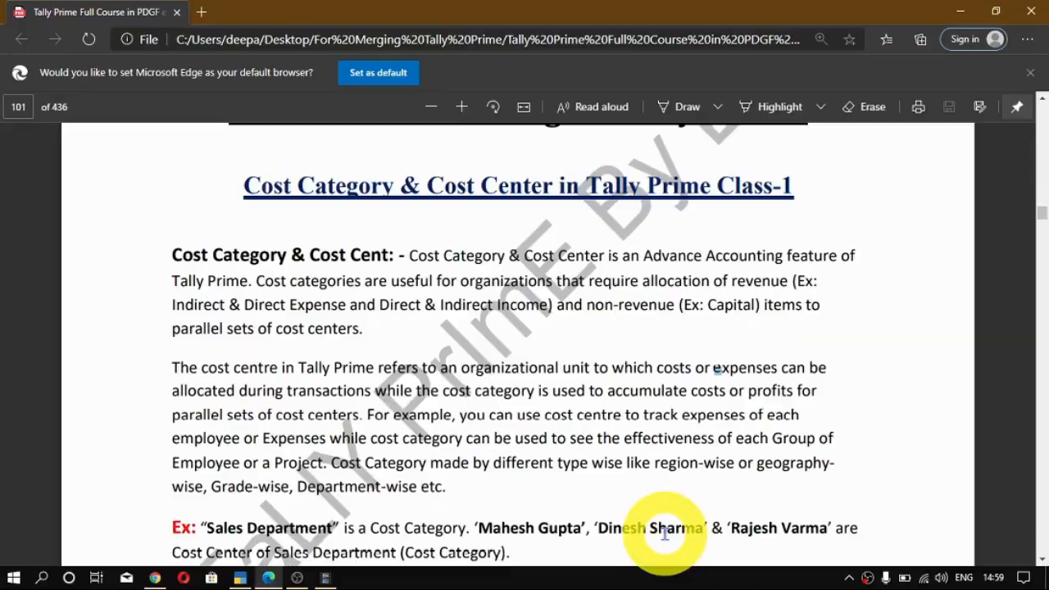
key(alt+Tab)
text(Mahesh Gupta)
key(Return)
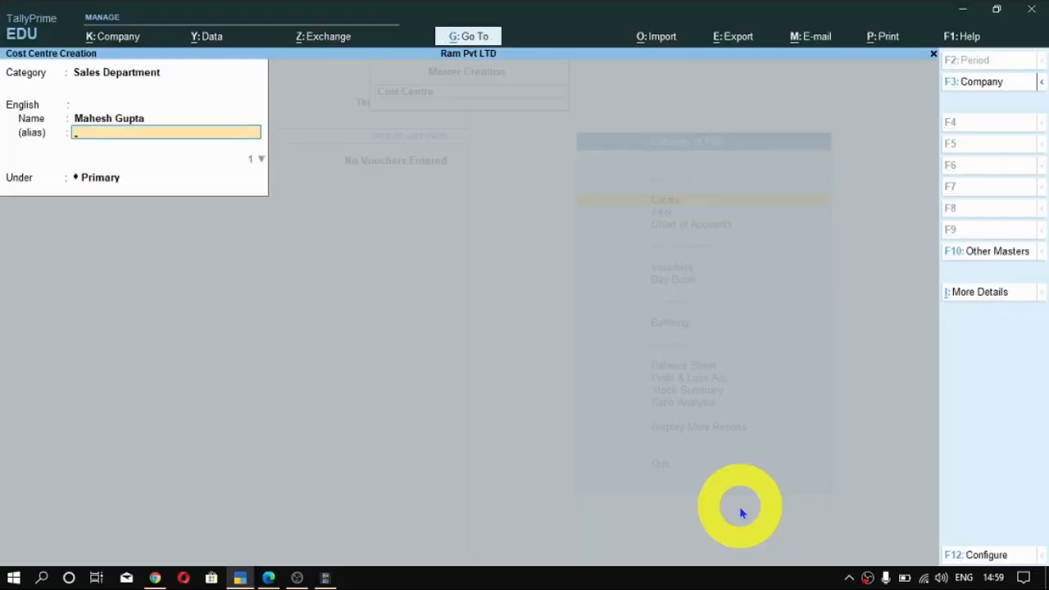
- Leave the first employee's cost centre without an alias, keep it under Primary, save it and return to the Gateway of Tally
key(Return)
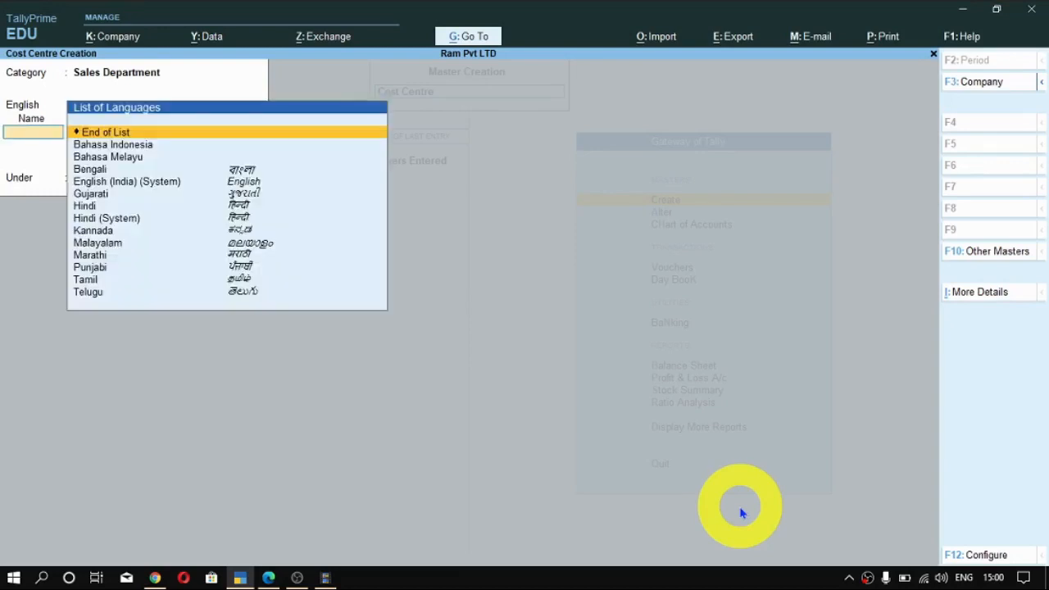
key(Return)
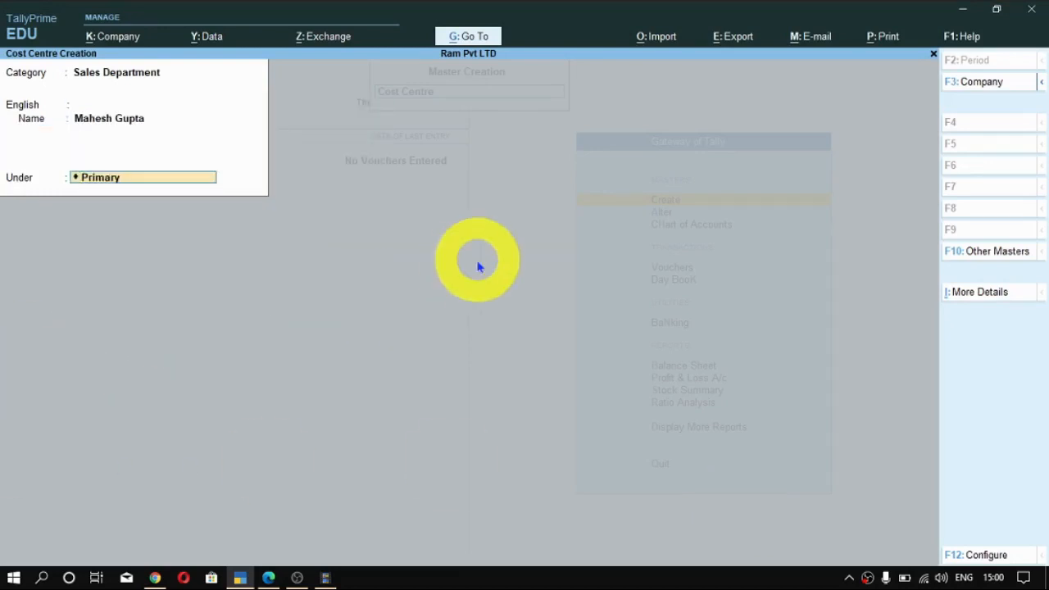
key(Return)
key(Return)
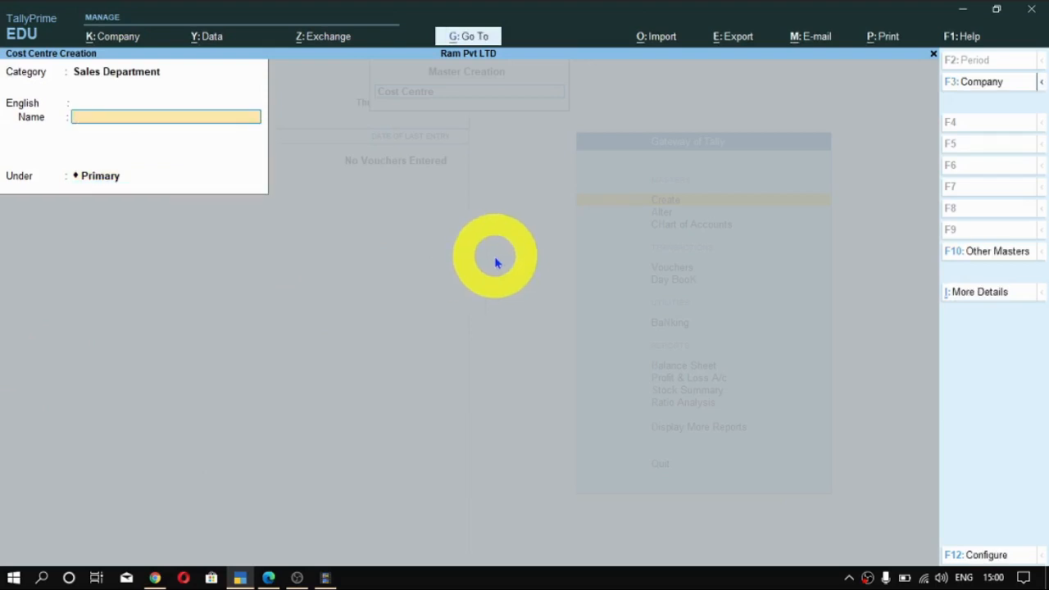
key(Escape)
key(Escape)
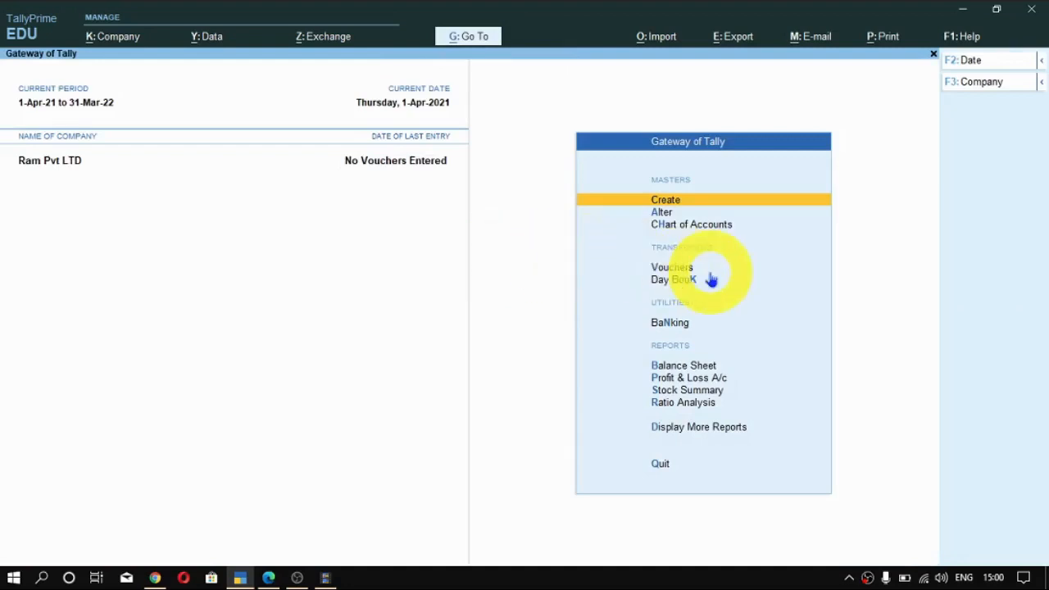
- Open the list of cost centres in the Chart of Accounts
key(Down)
key(Down)
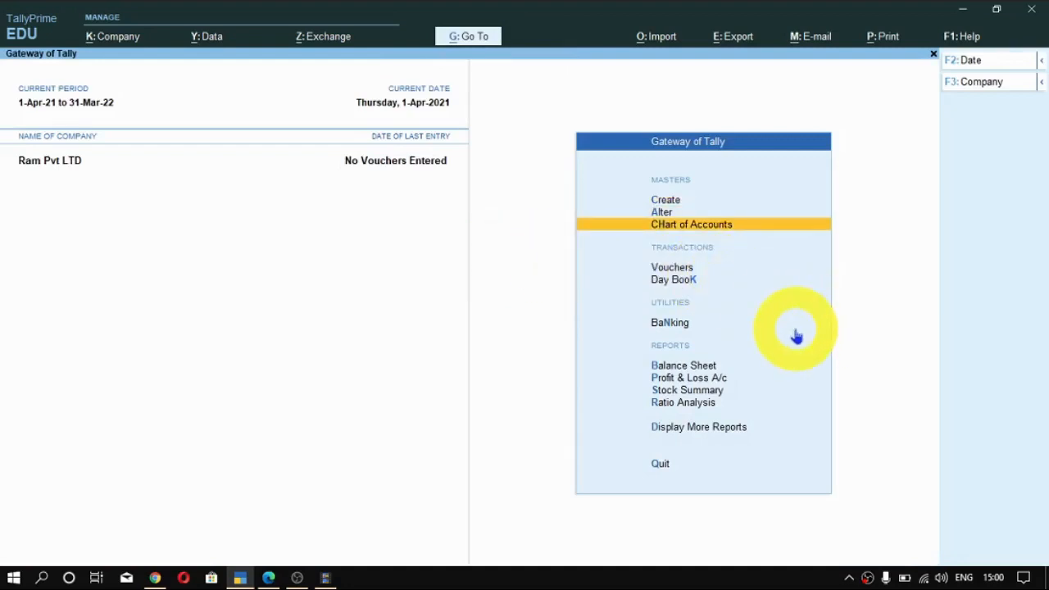
key(Down)
key(Down)
key(Home)
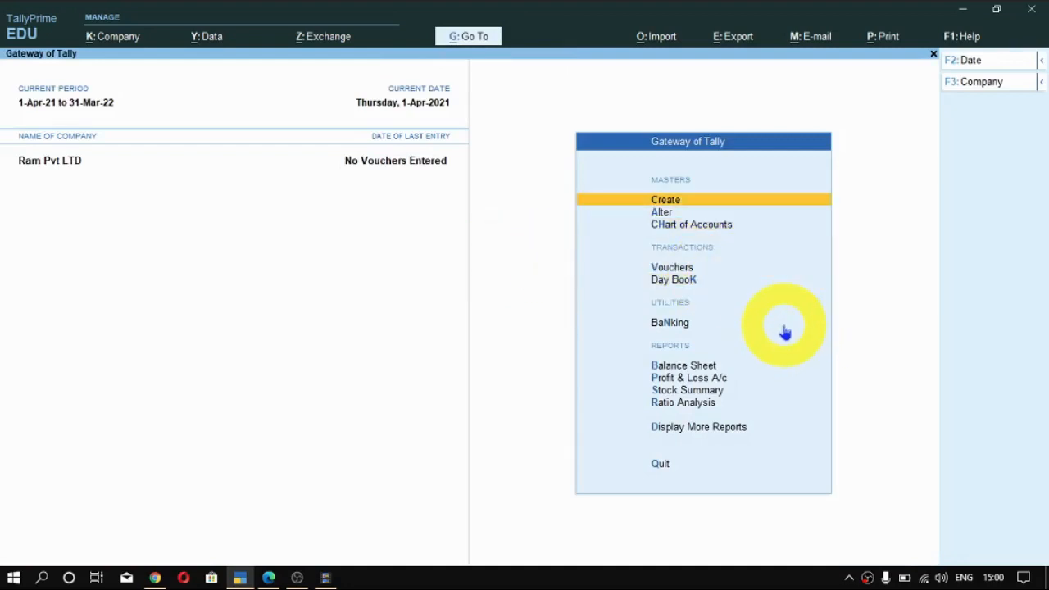
key(Down)
key(Down)
key(Return)
key(Down)
key(Down)
key(Down)
key(Return)
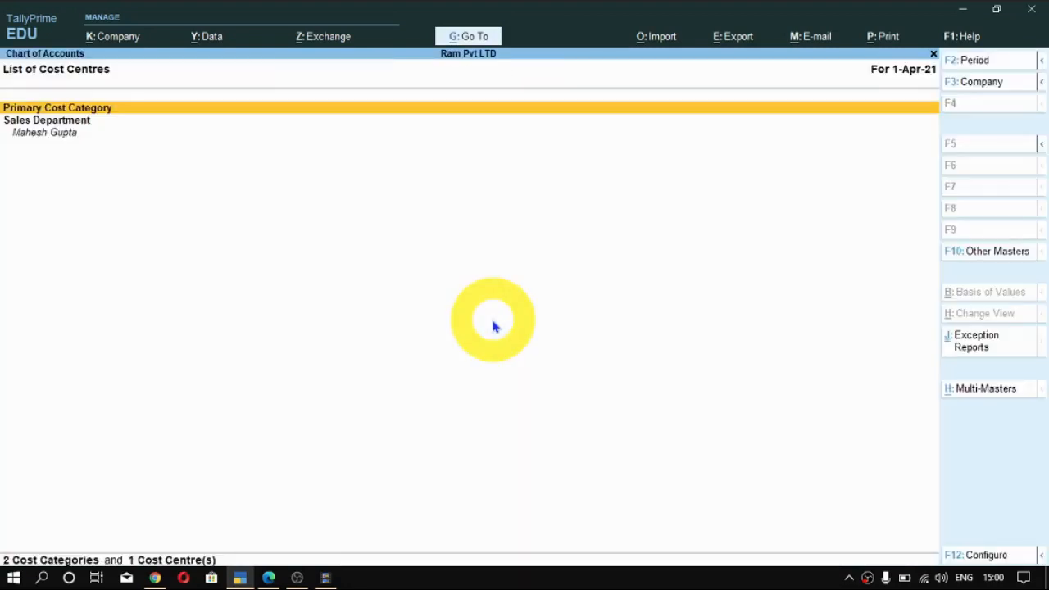
- Start Multi Create for cost centres under All Items, and enter the second employee's full name in the Sales Department category
click(995, 394)
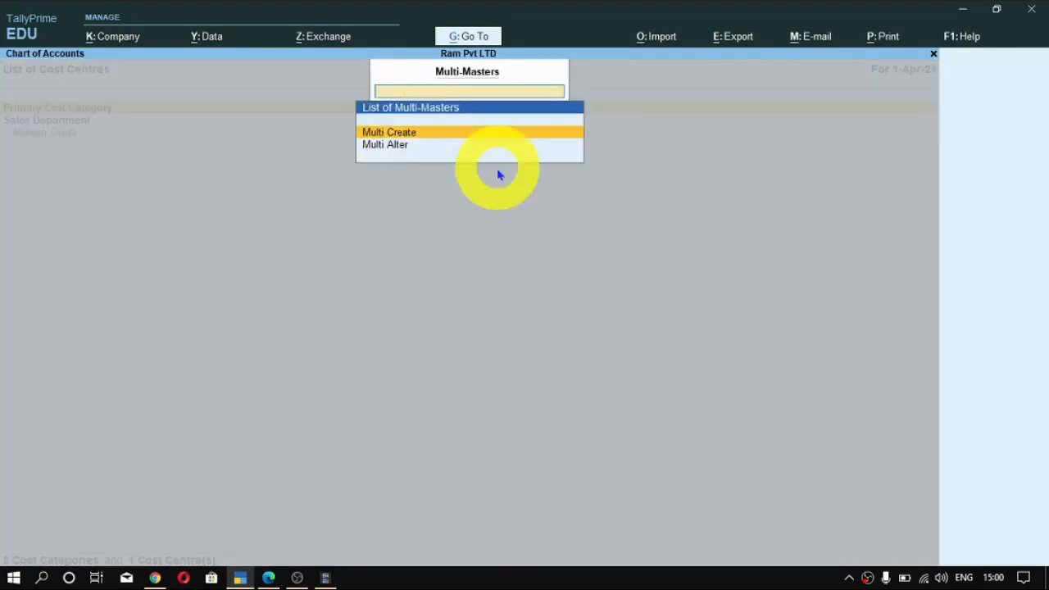
key(Return)
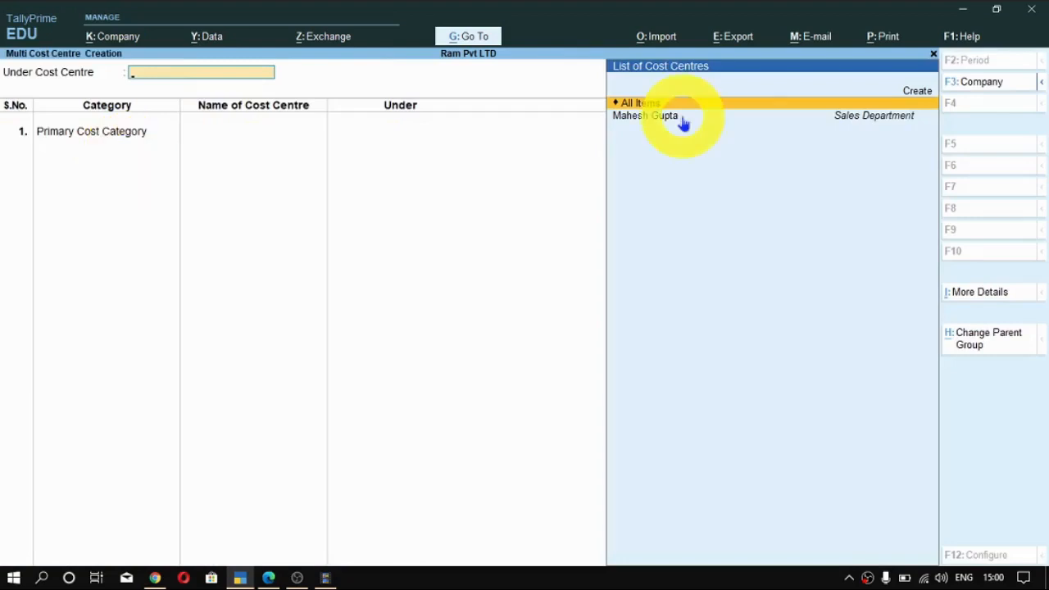
key(Return)
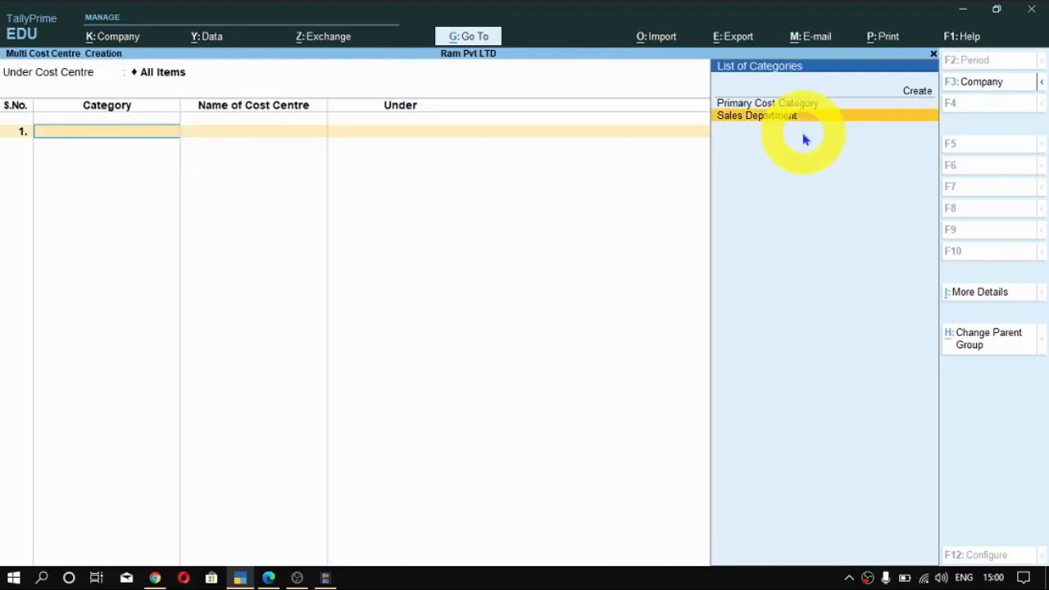
key(Return)
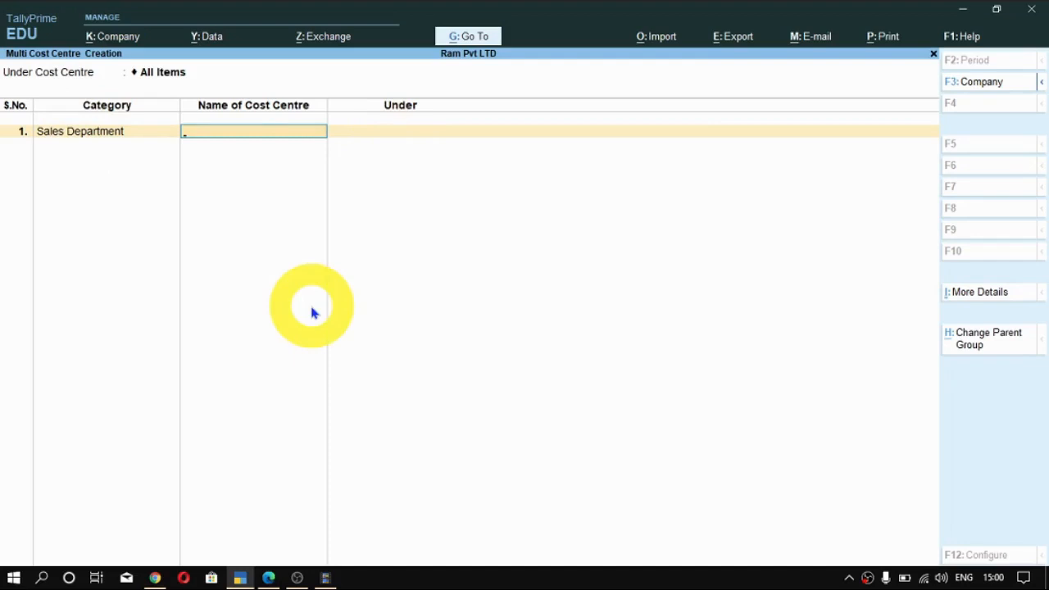
text(Dinesh Sharma)
key(Return)
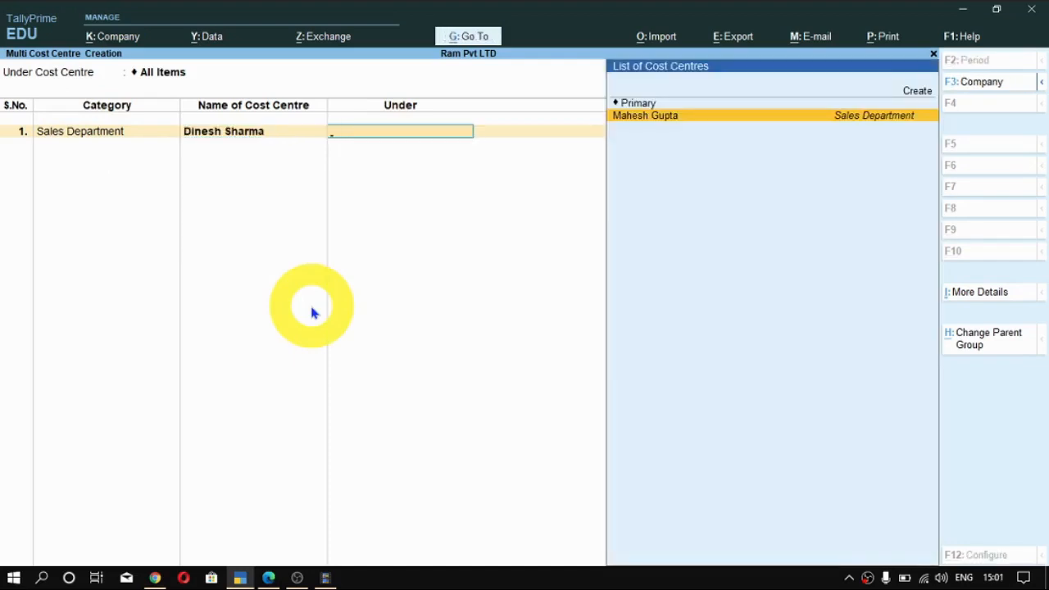
- Place the second employee's cost centre under Primary
key(Up)
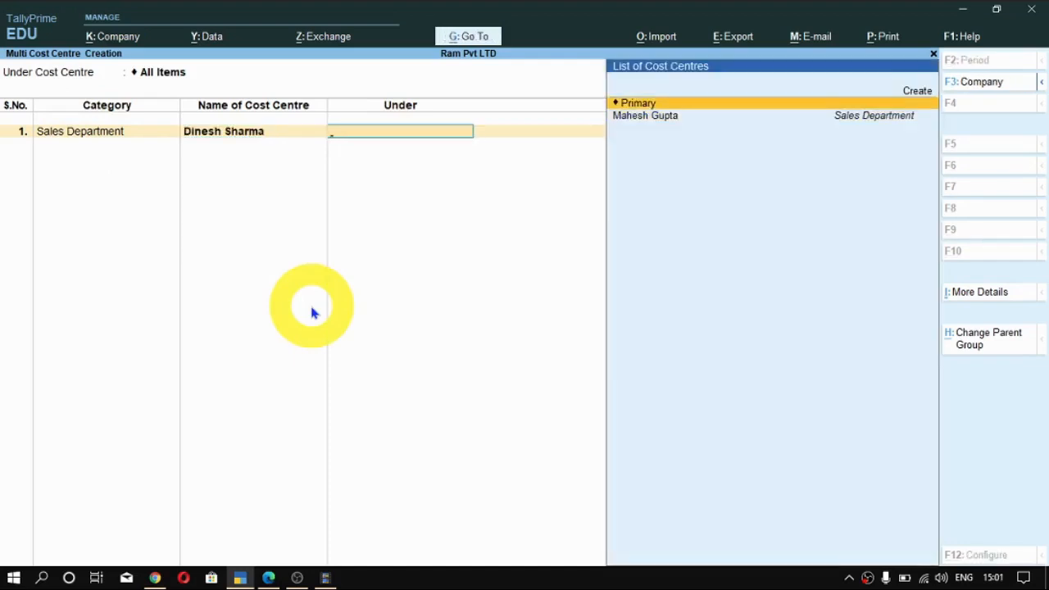
key(Return)
key(BackSpace)
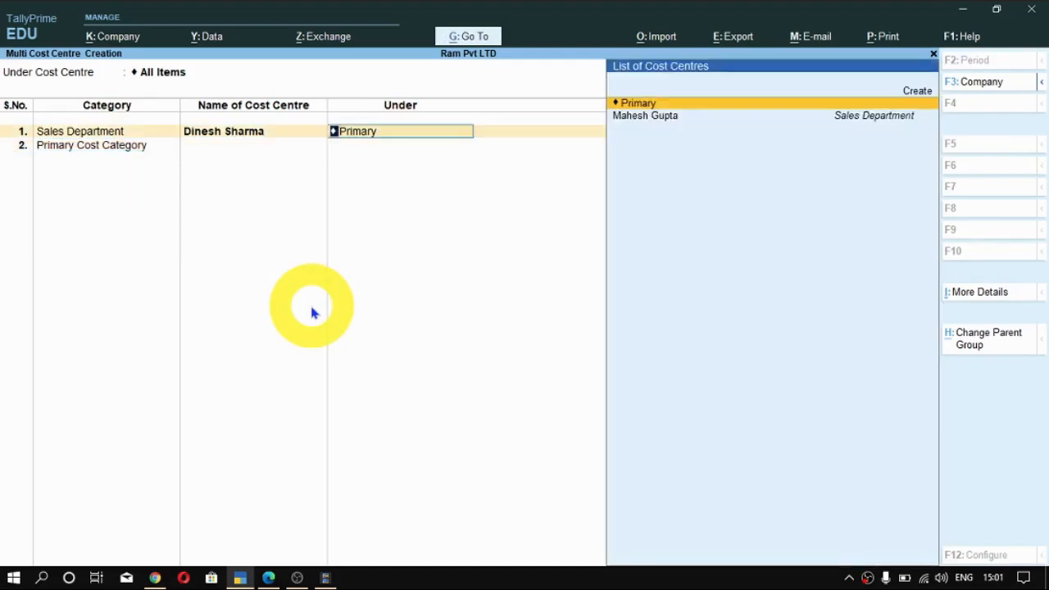
key(Down)
key(Up)
key(Down)
key(Up)
key(Return)
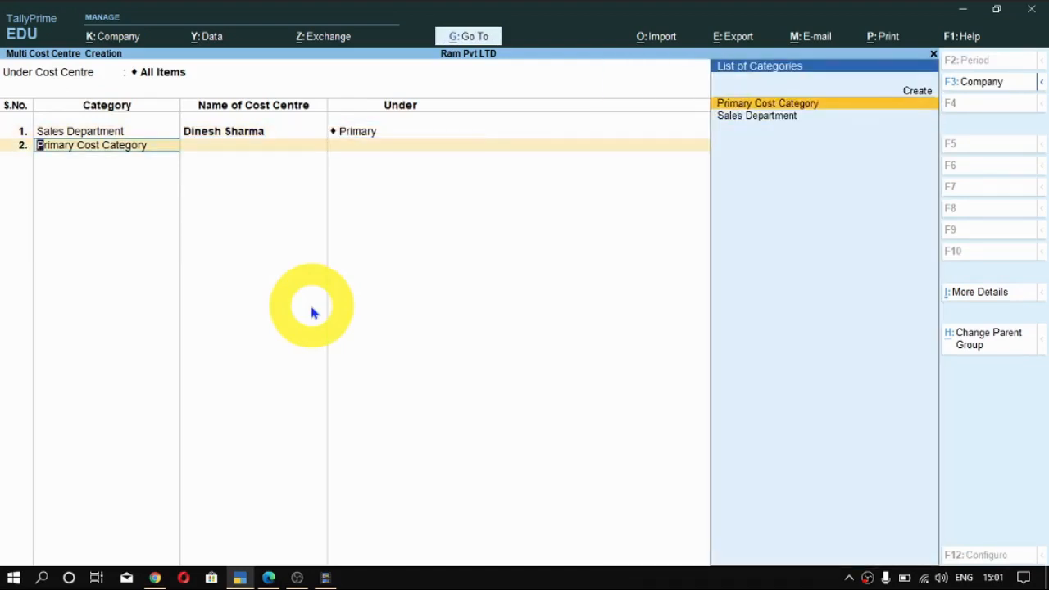
- Add the third employee's full name as a Sales Department cost centre under Primary, and accept the multi cost centre creation
key(Down)
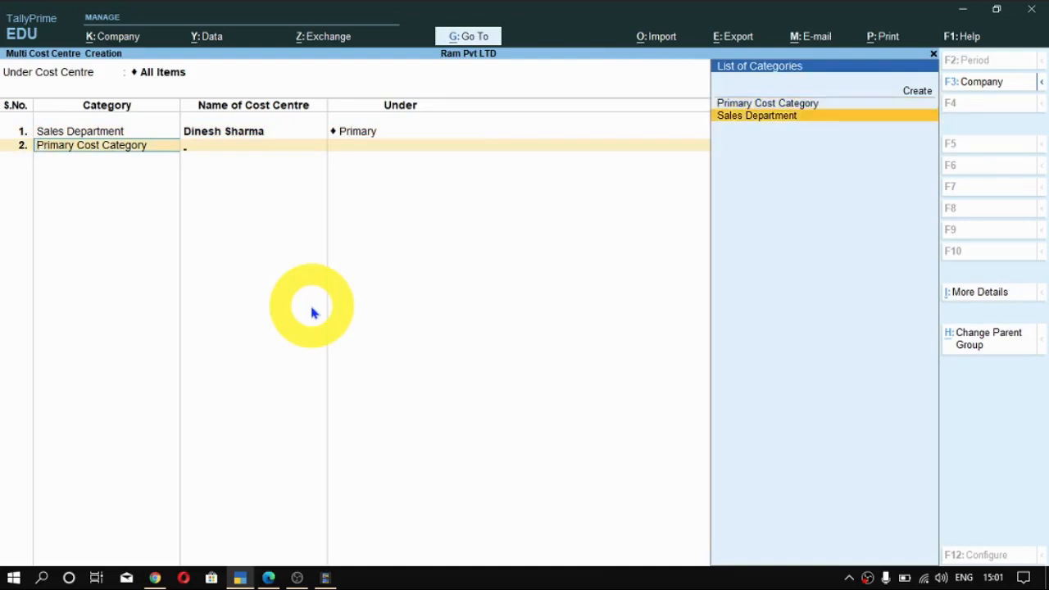
key(Return)
key(alt+Tab)
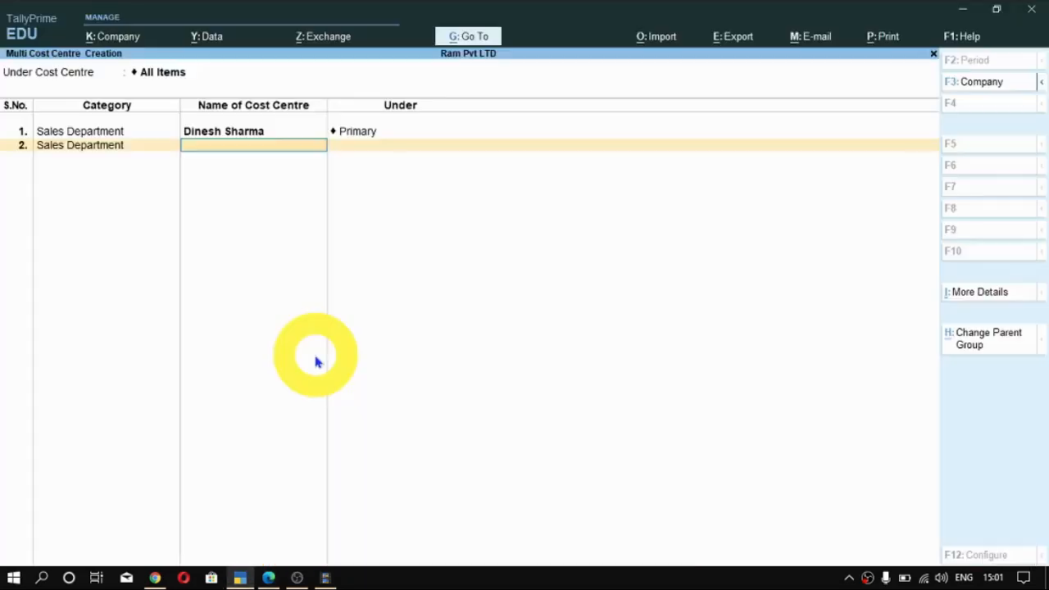
text(Rajesh Varma)
key(Return)
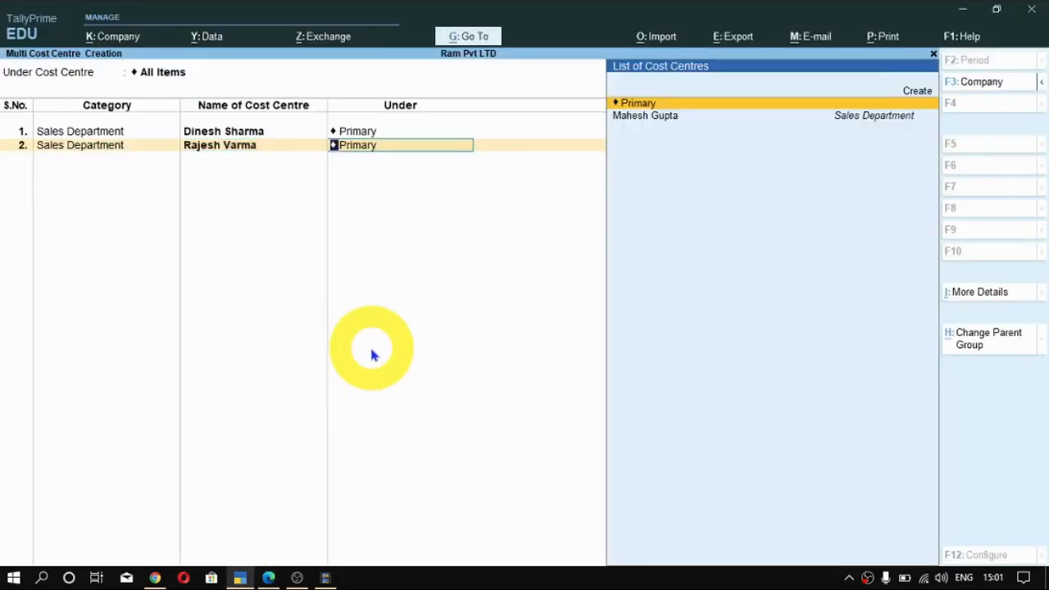
key(Return)
key(Return)
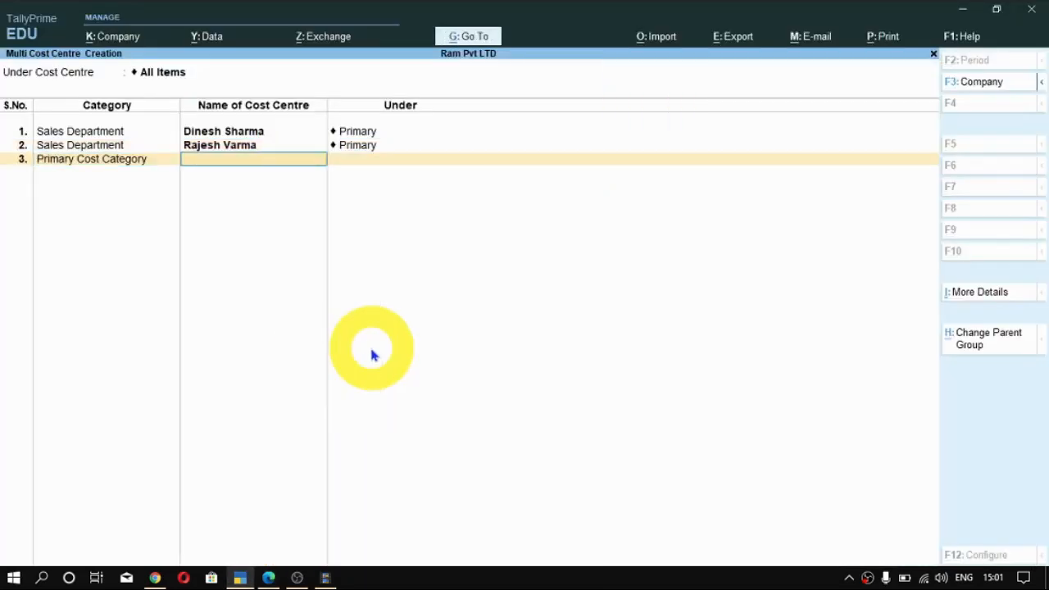
key(Return)
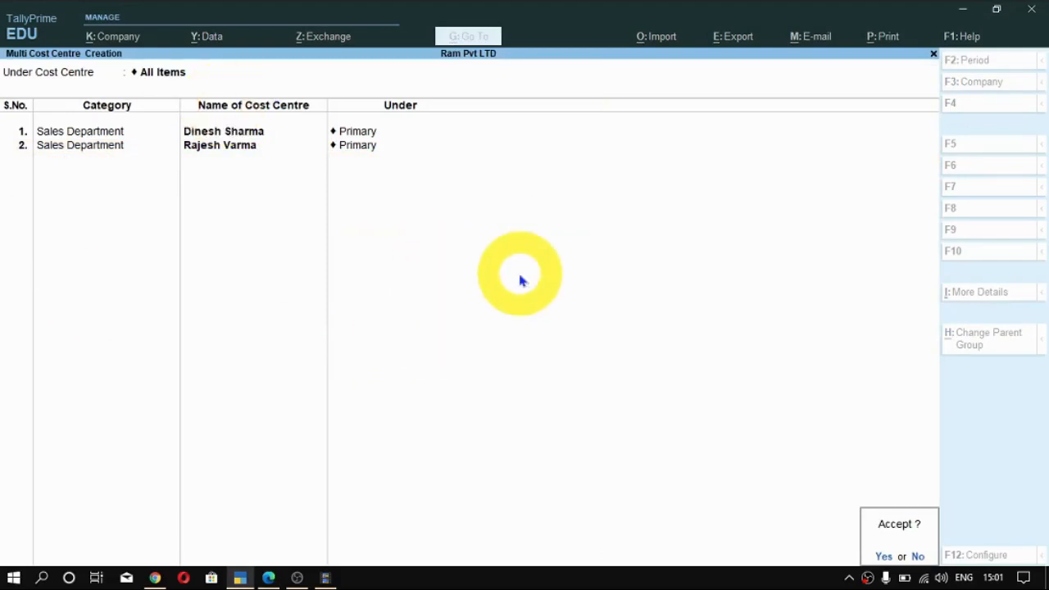
key(y)
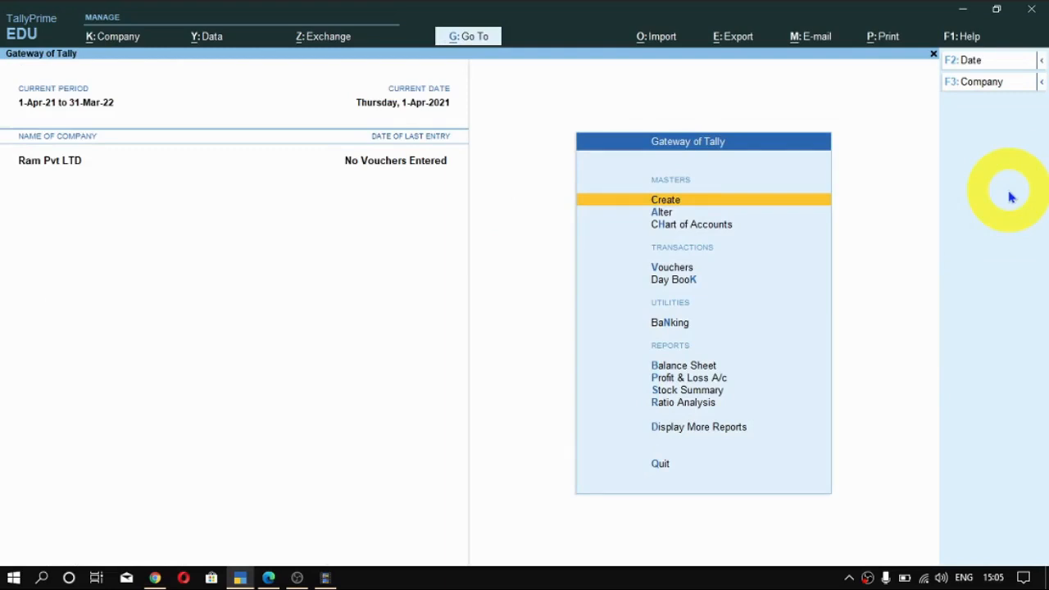
- Start a new ledger from the Gateway of Tally and name it Sales Department Salary, without an alias
key(Return)
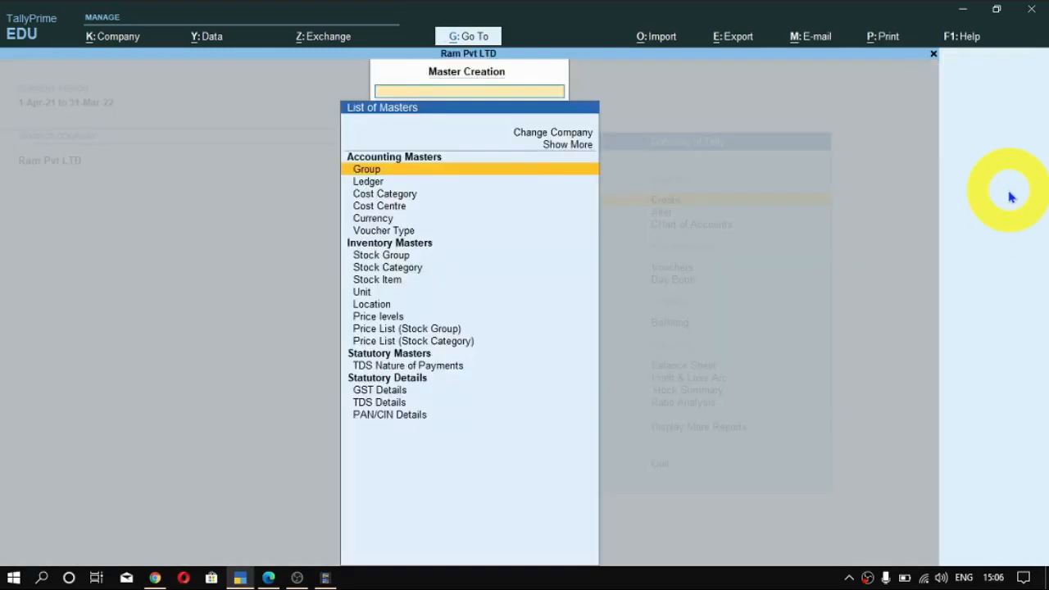
key(Down)
key(Return)
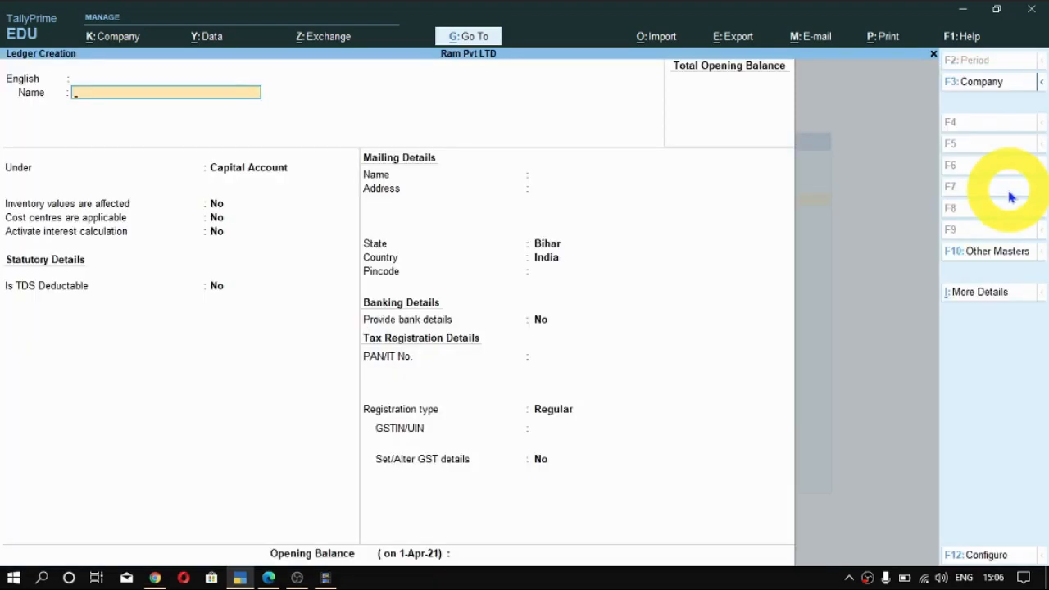
text(Sales Department Salary)
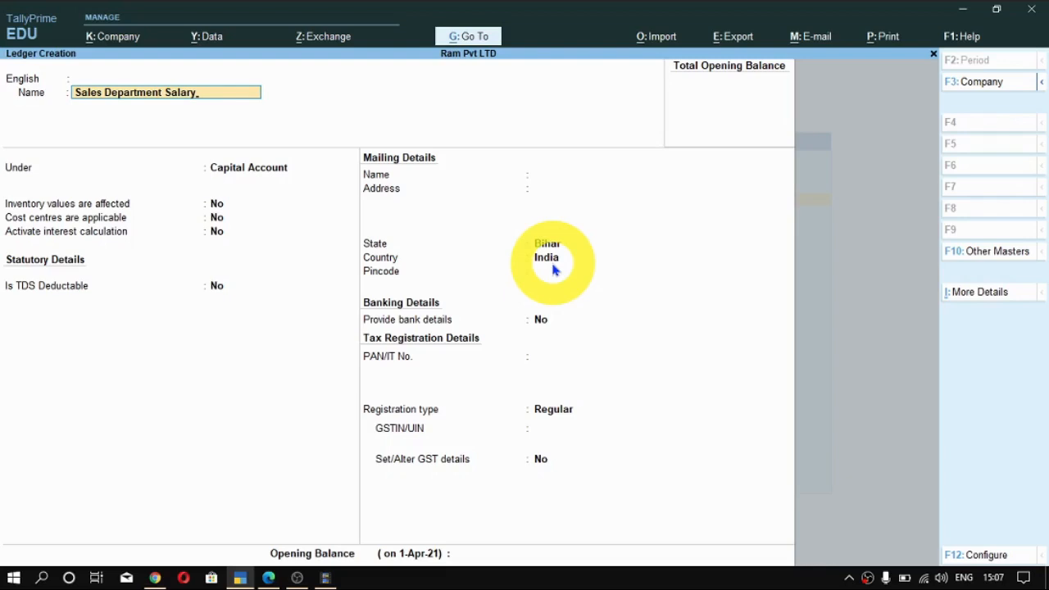
key(Return)
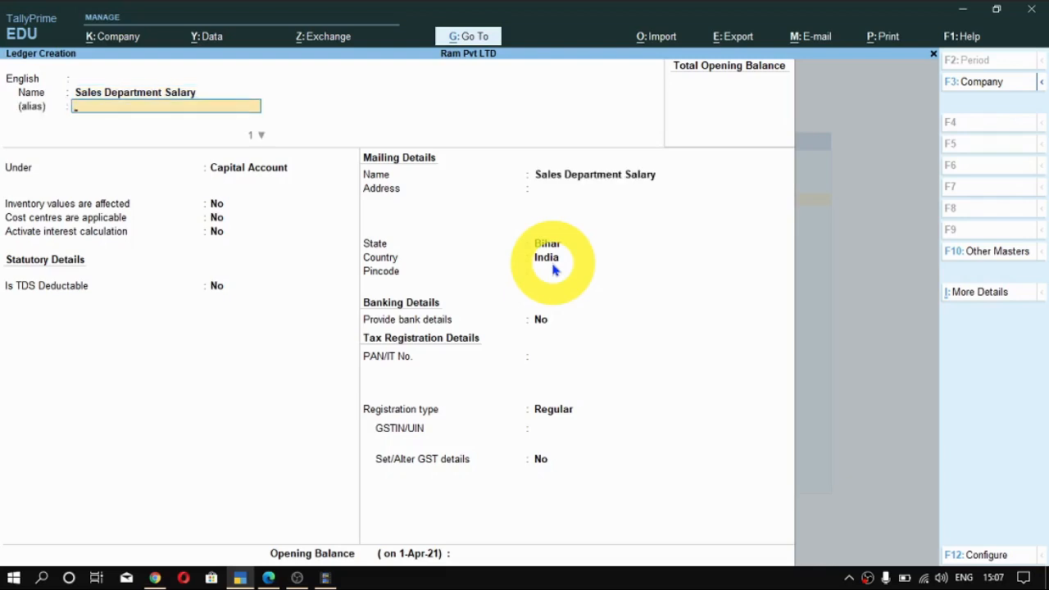
key(Return)
key(Return)
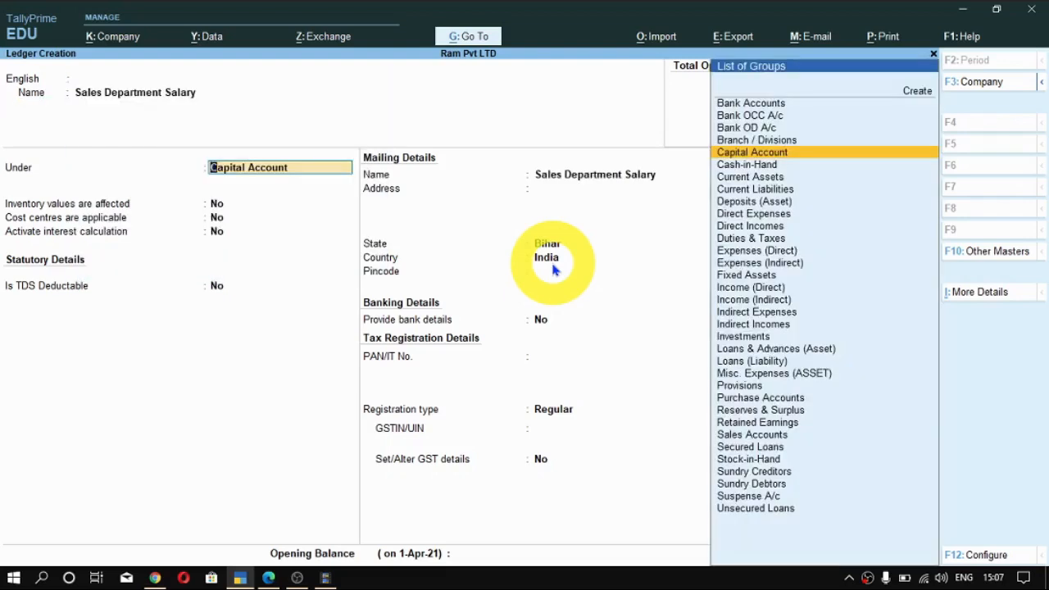
- Place the Sales Department Salary ledger under the Indirect Expenses group
text(Ind)
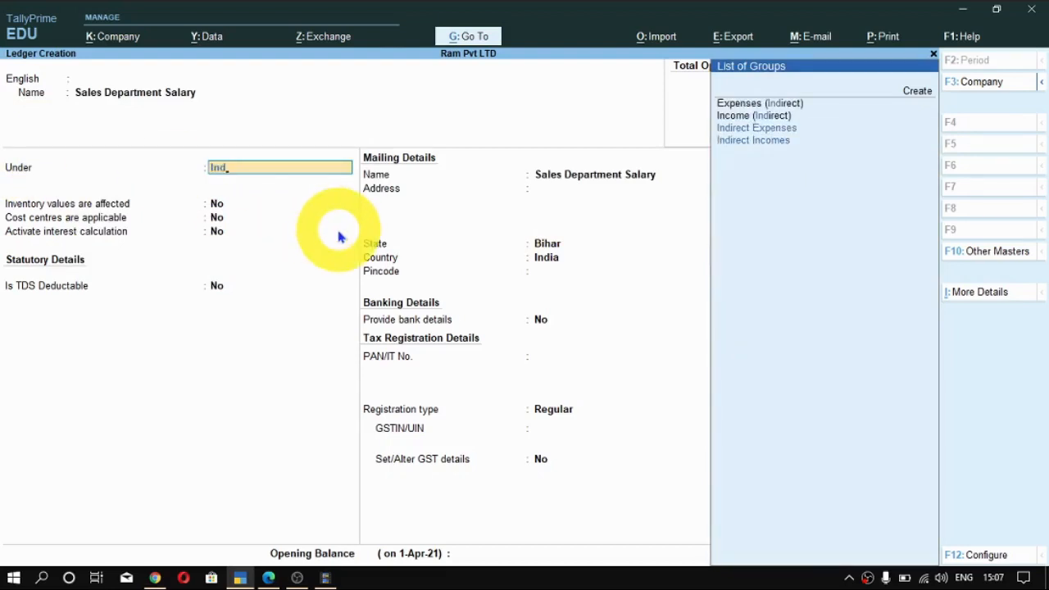
key(Down)
key(Up)
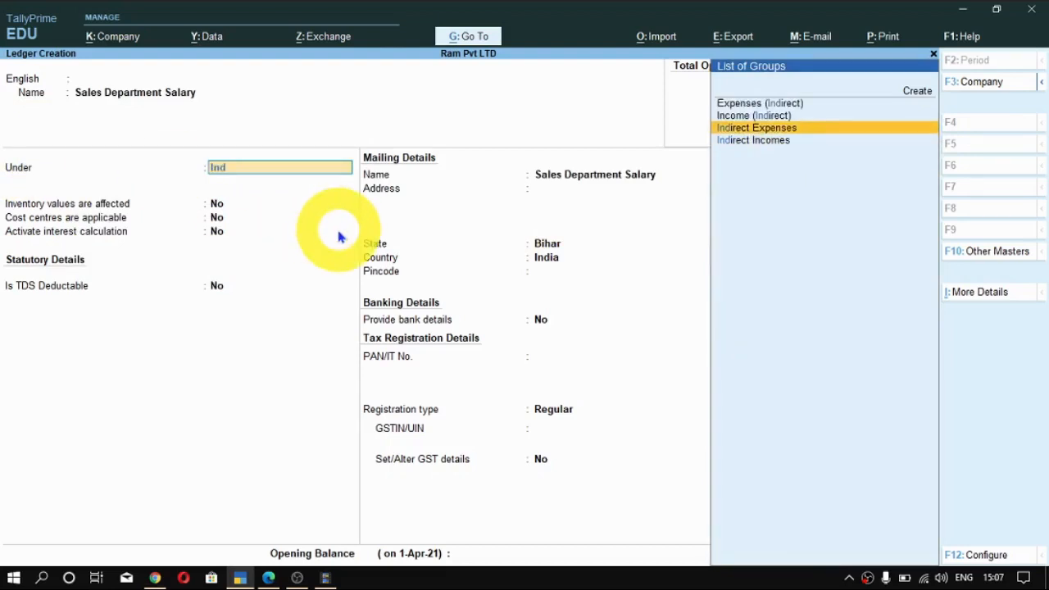
key(Return)
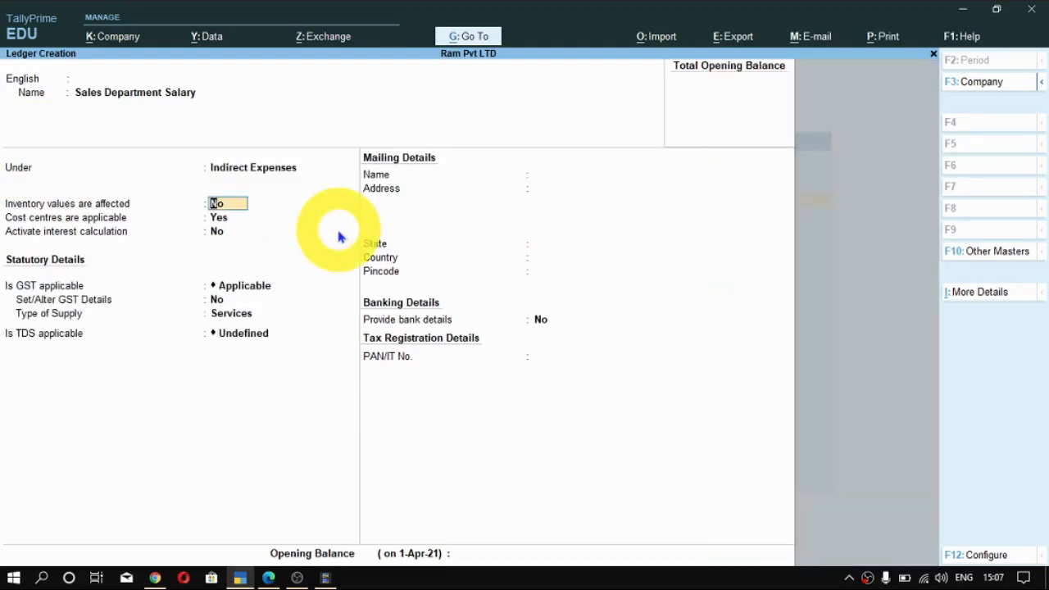
- Check that Apply Cost Centres for Ledgers is Yes in the ledger configuration, and keep cost centres applicable for this ledger as Yes
key(Return)
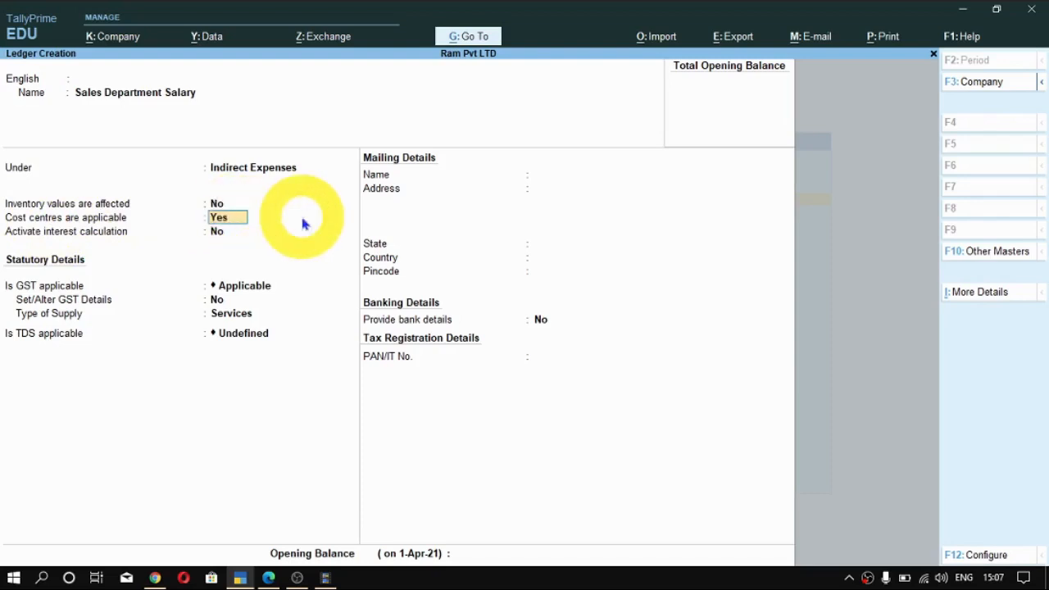
key(F12)
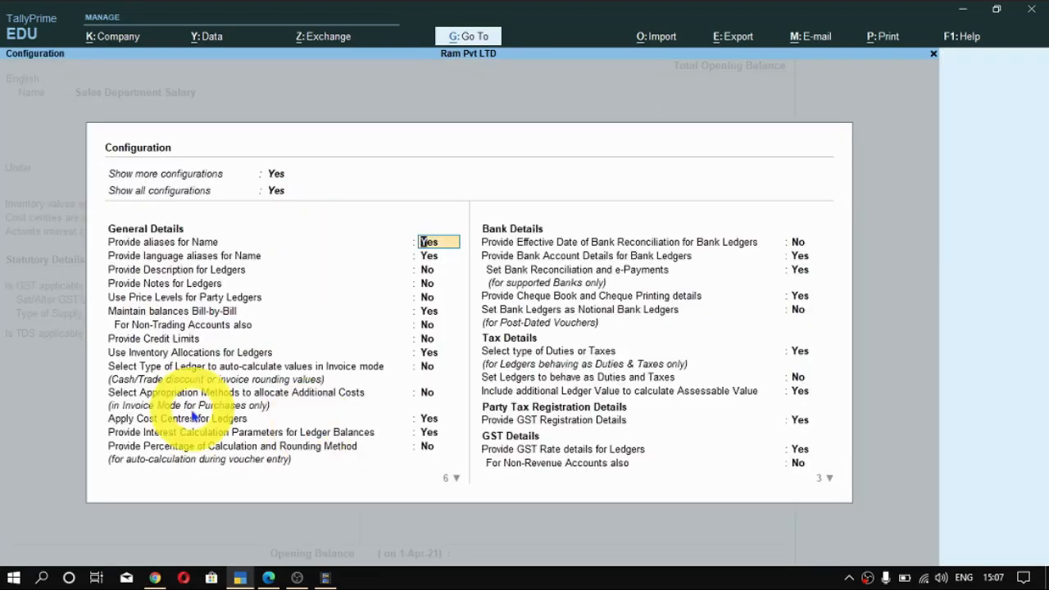
click(167, 421)
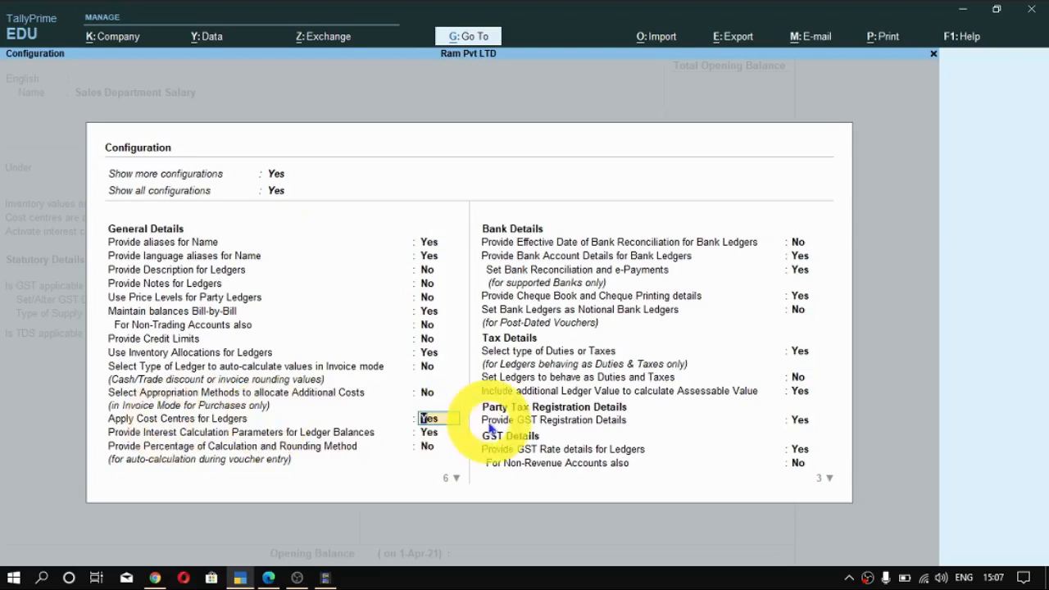
key(Return)
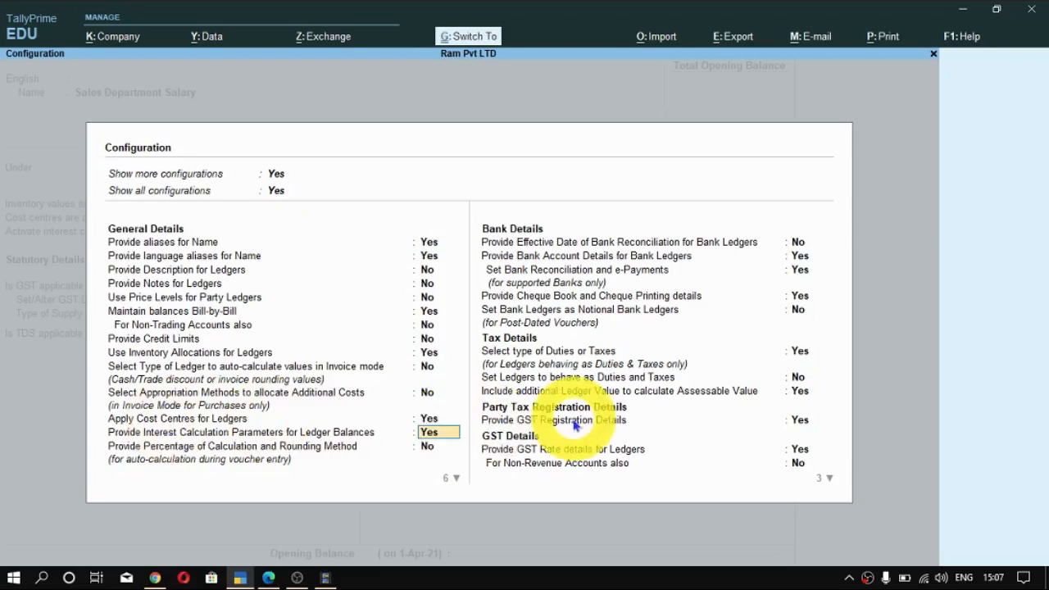
key(ctrl+a)
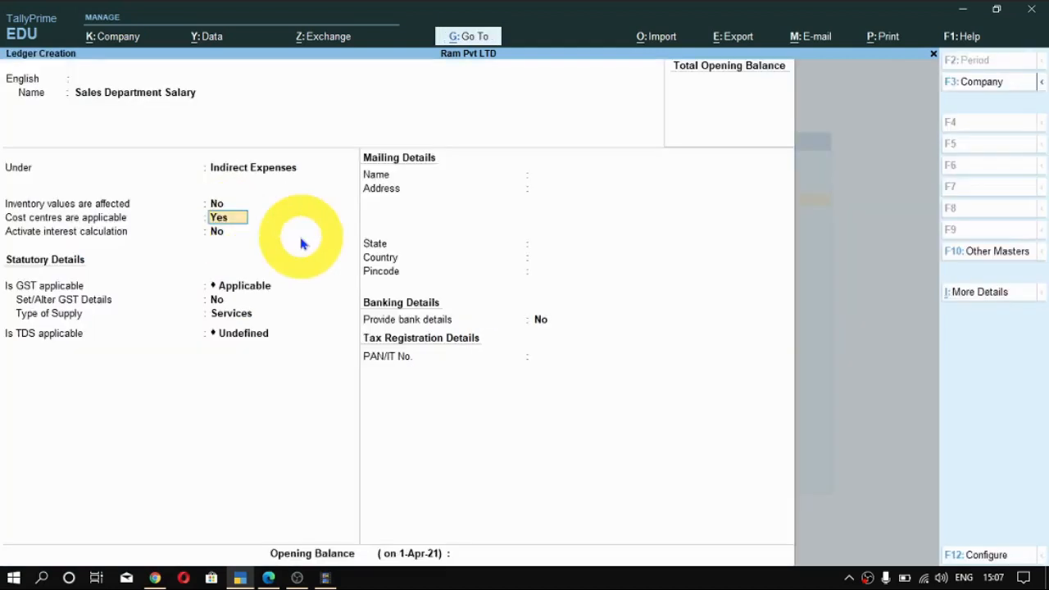
key(Return)
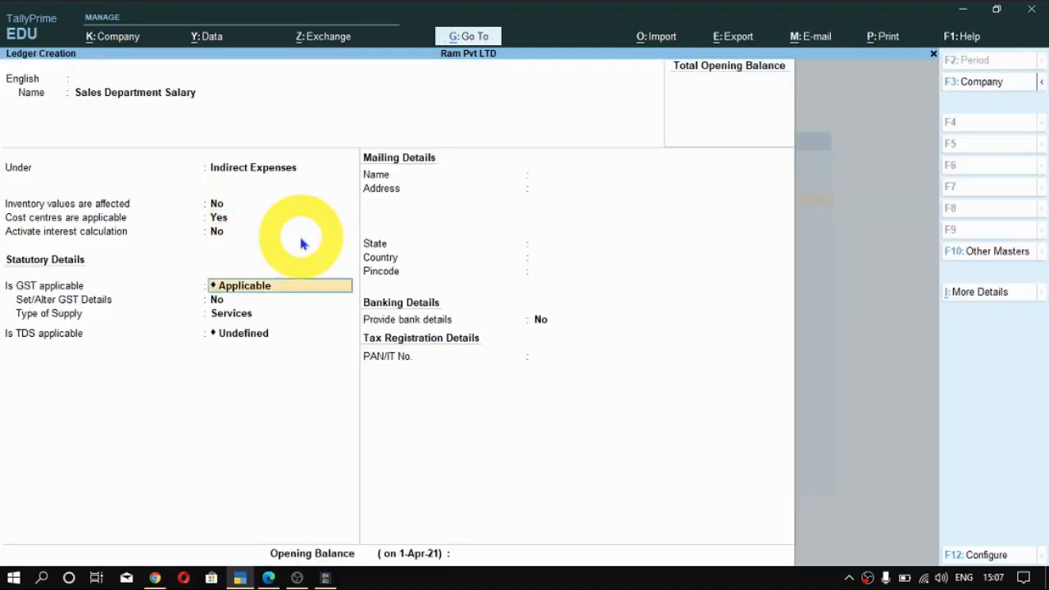
- Set GST to Not Applicable for the ledger, keep TDS Undefined and bank details No, save it and return to the Gateway of Tally
key(Down)
key(Down)
key(Return)
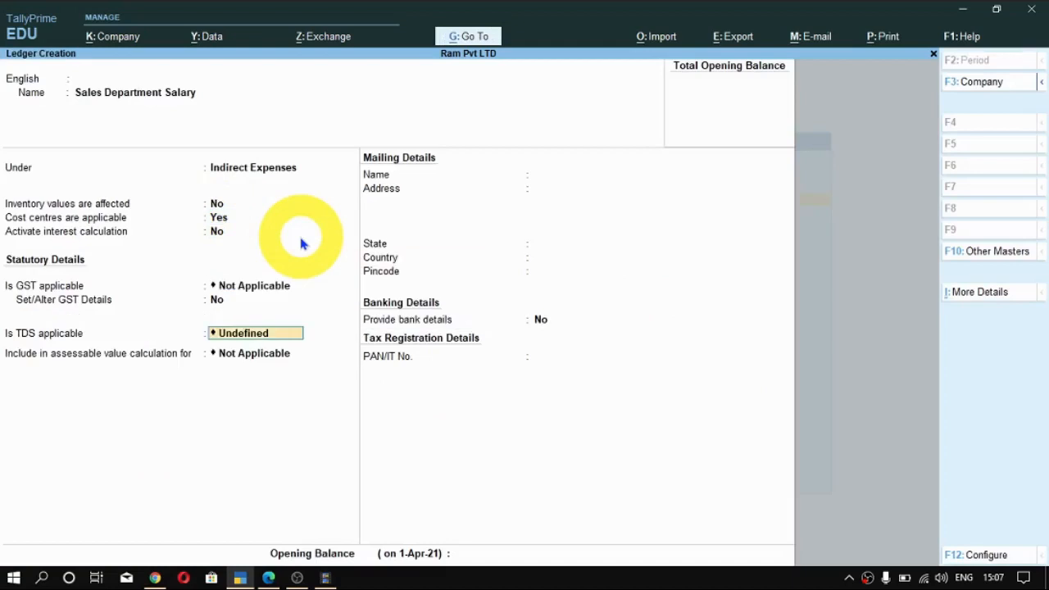
key(Return)
key(Return)
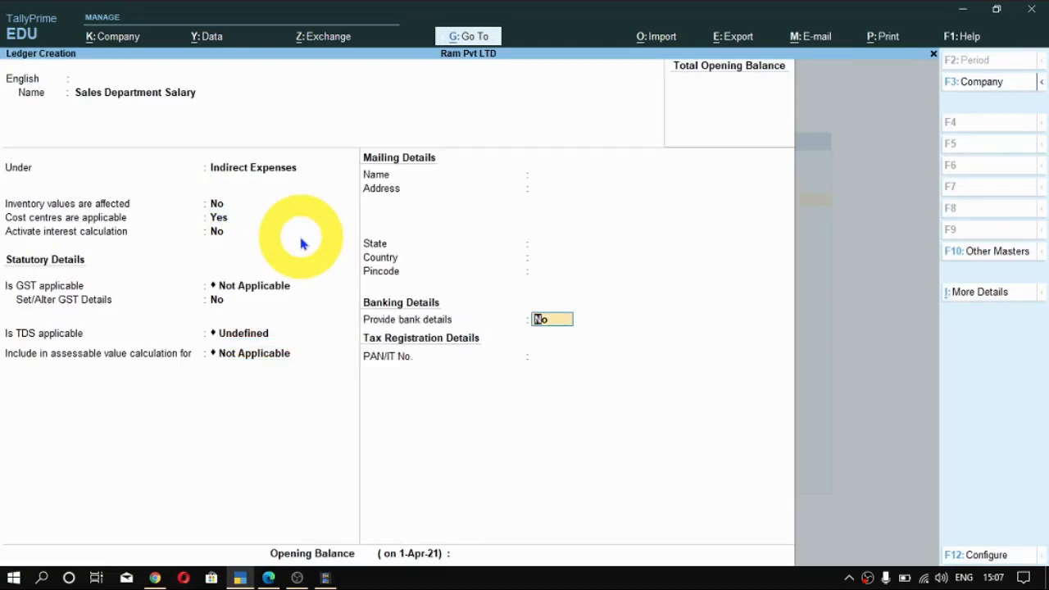
key(Return)
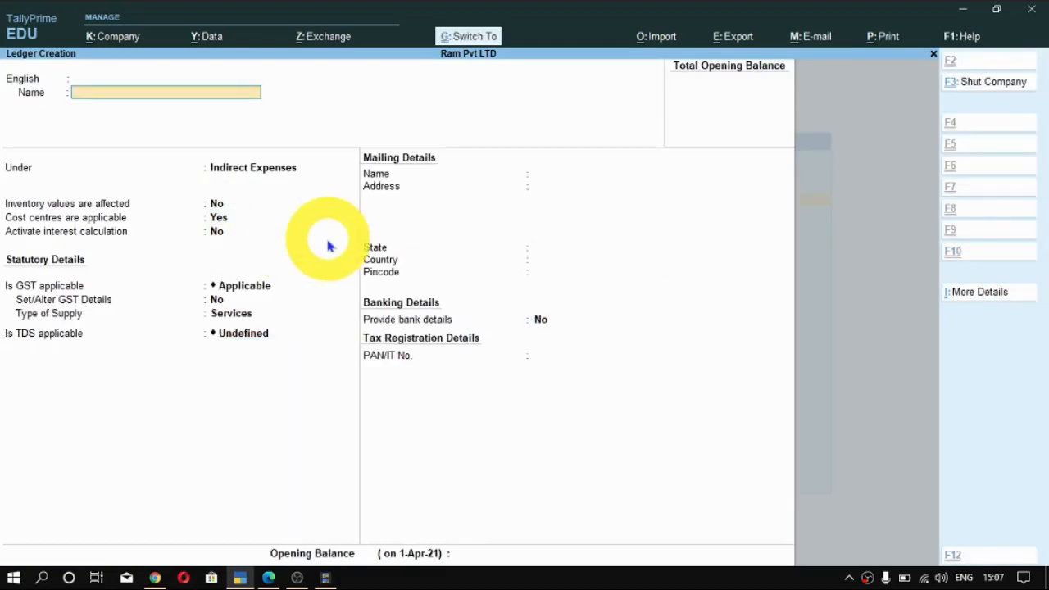
key(Escape)
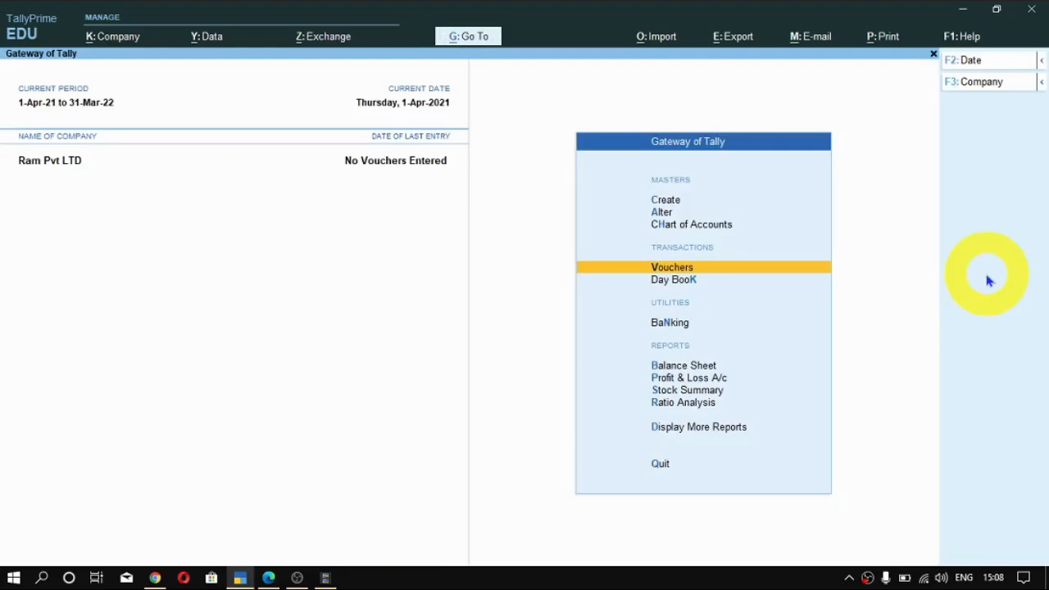
- Start a new payment voucher and set its voucher mode to Single Entry
key(Down)
key(Up)
key(Return)
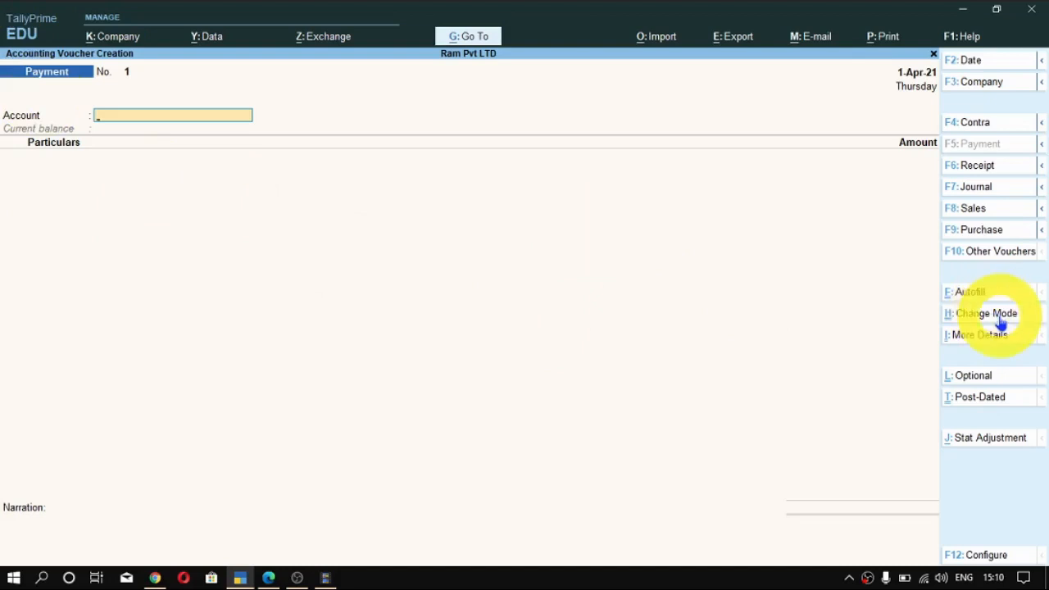
key(ctrl)
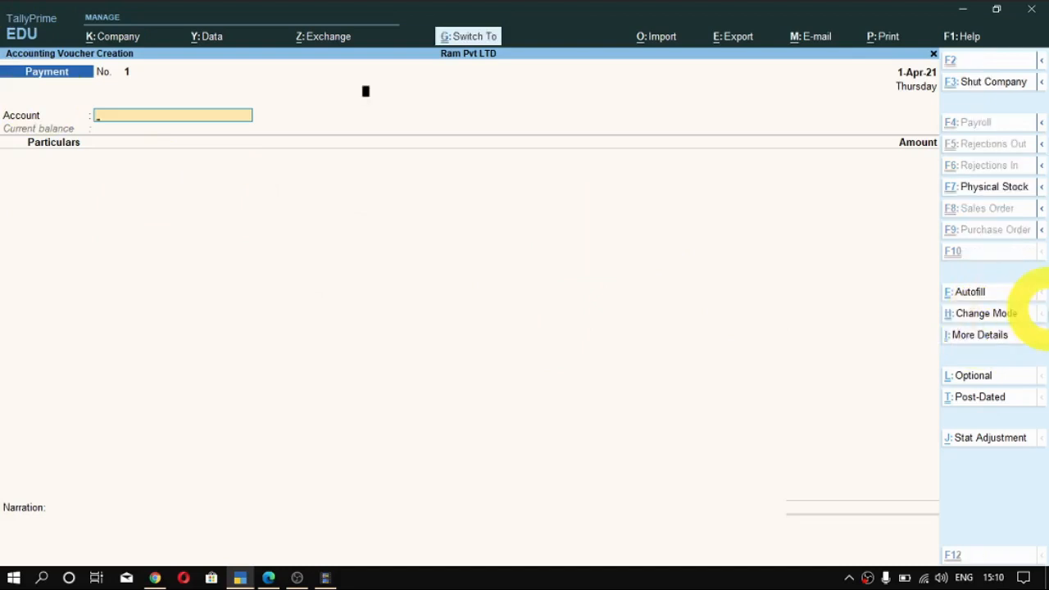
key(ctrl+h)
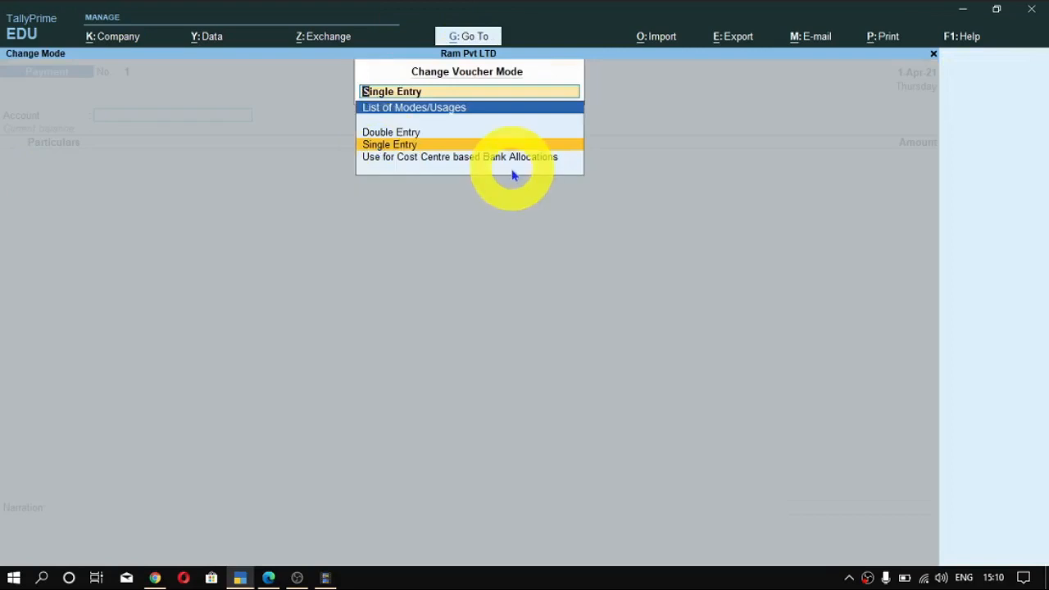
key(Return)
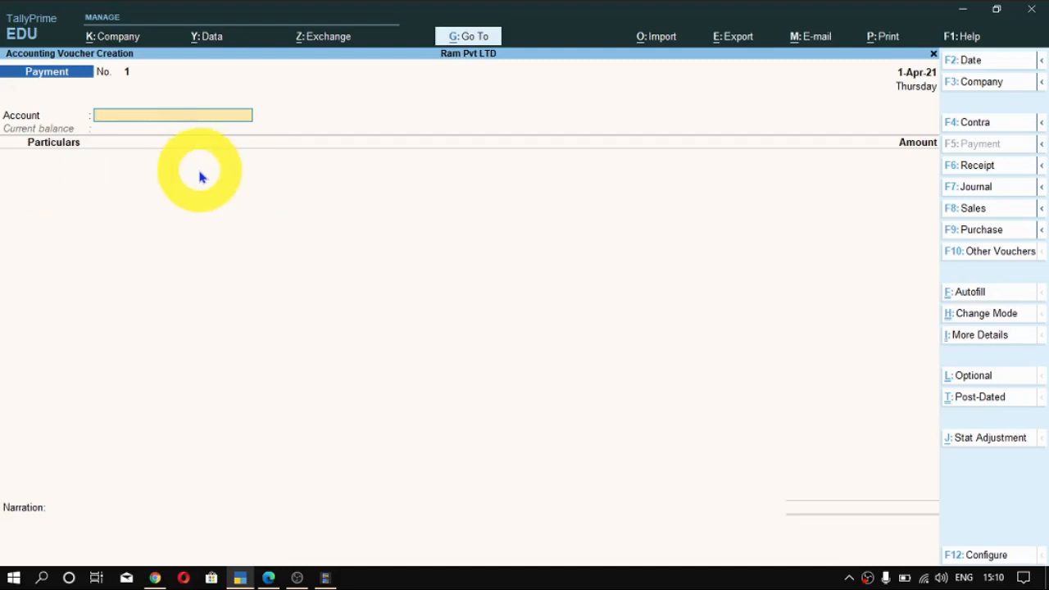
- Choose SBI Bank A/c as the account the payment is made from
key(space)
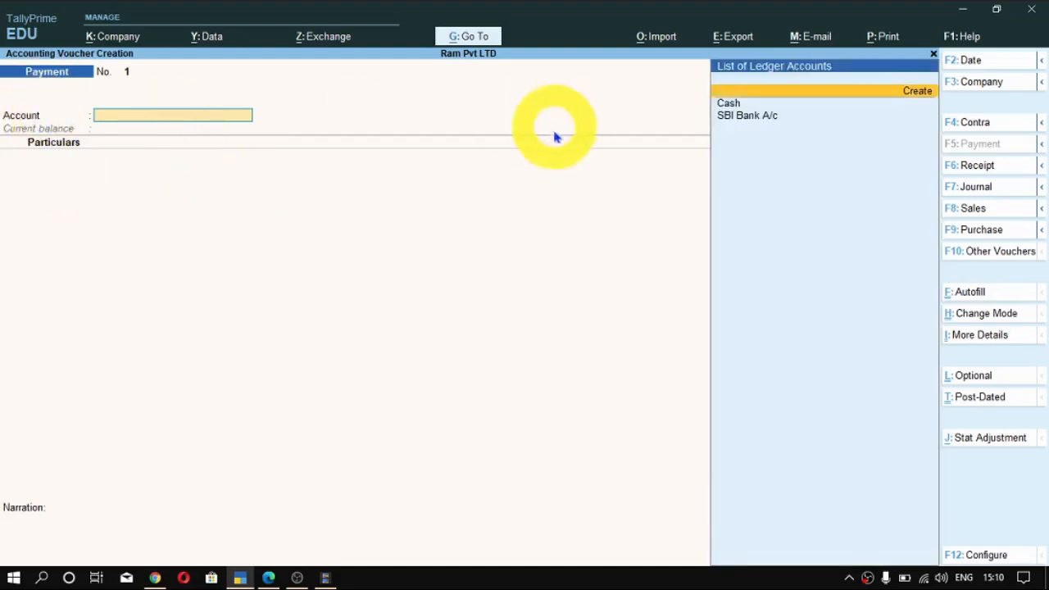
key(Down)
key(Down)
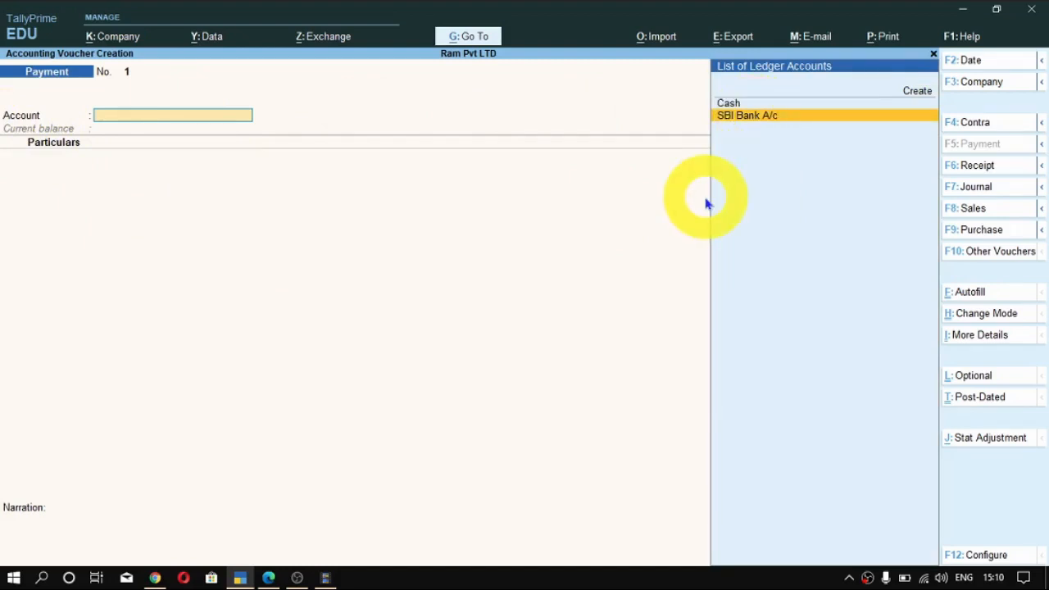
key(Return)
- Review the SBI Bank A/c ledger's group and bank details from within the voucher, and accept the ledger without changes
key(BackSpace)
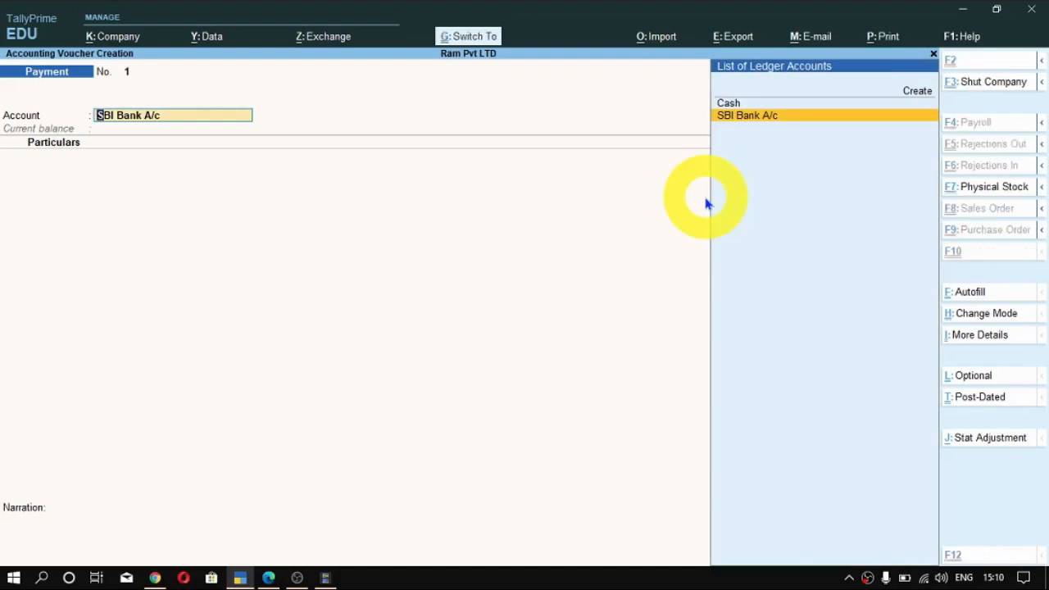
key(ctrl+Return)
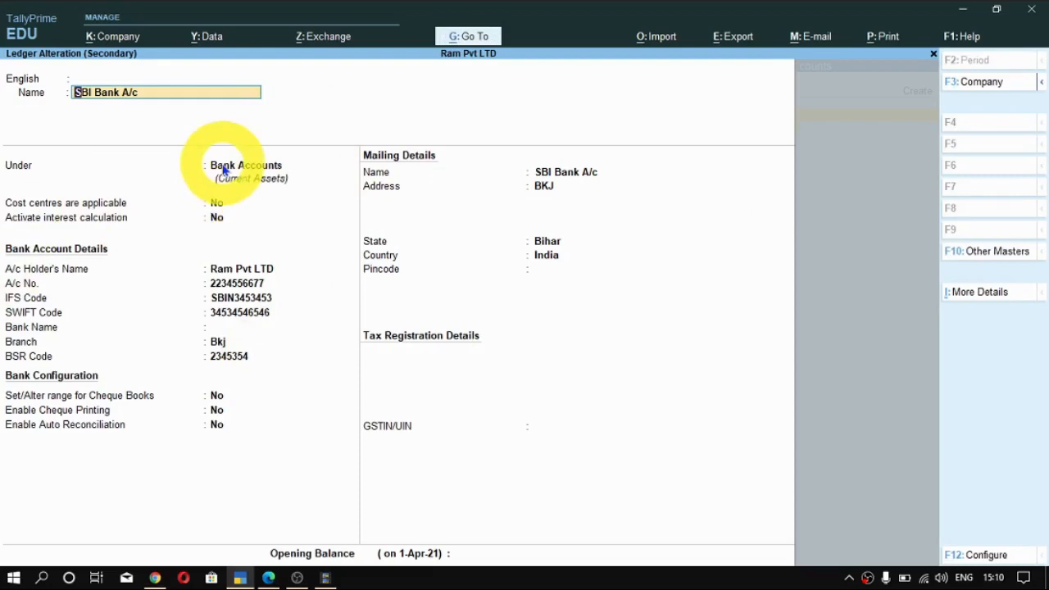
key(ctrl)
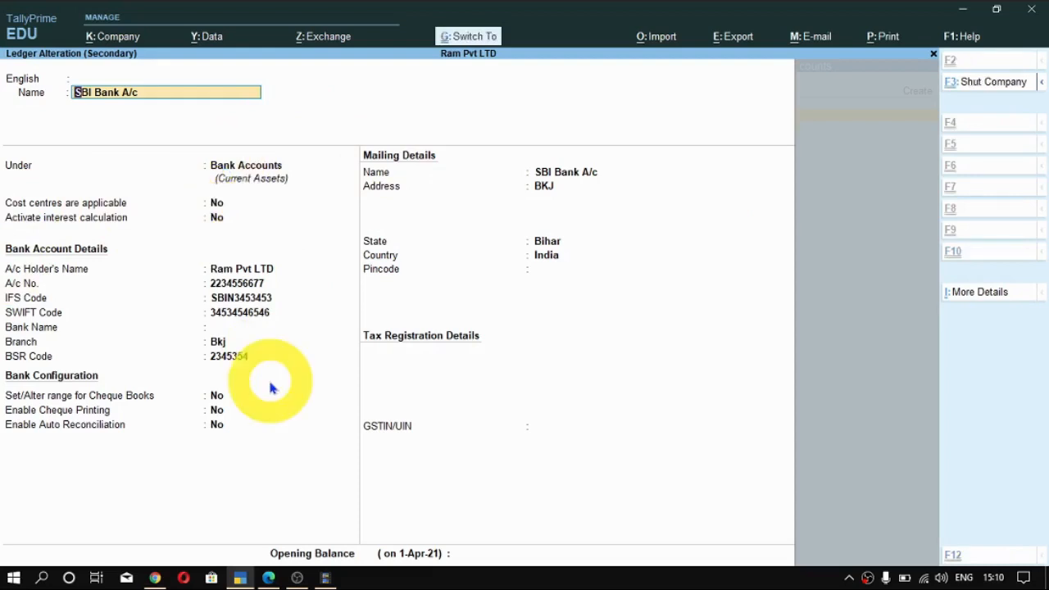
key(ctrl+a)
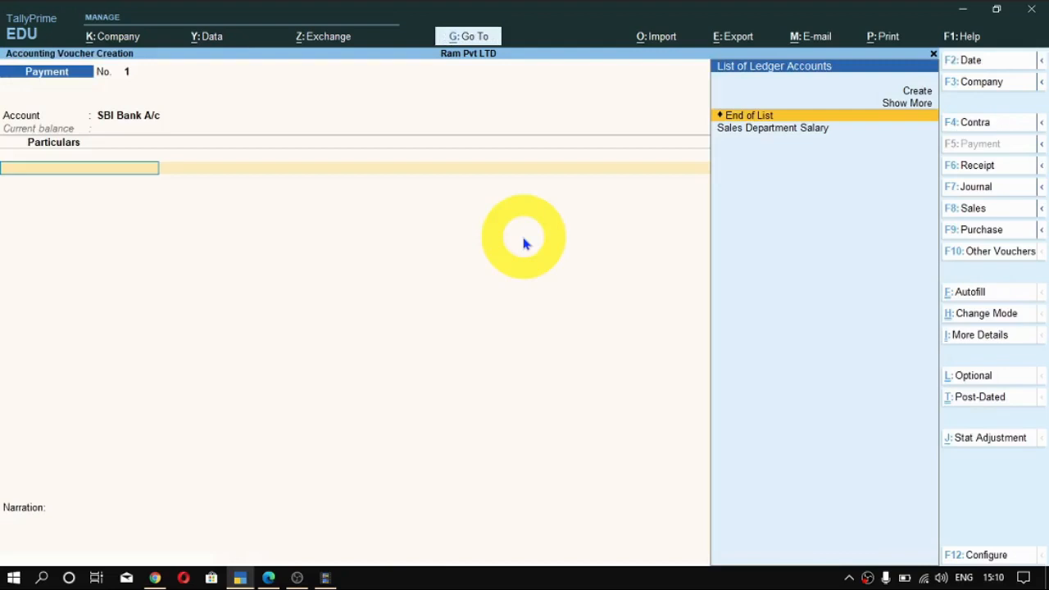
- Add Sales Department Salary to the payment particulars with an amount of 30,000
key(Down)
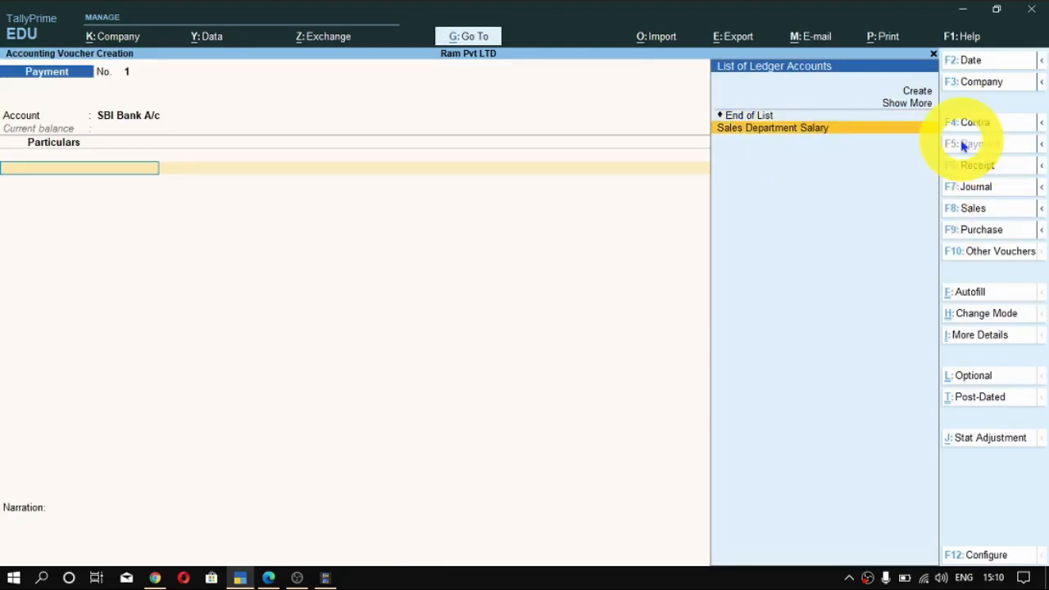
key(Return)
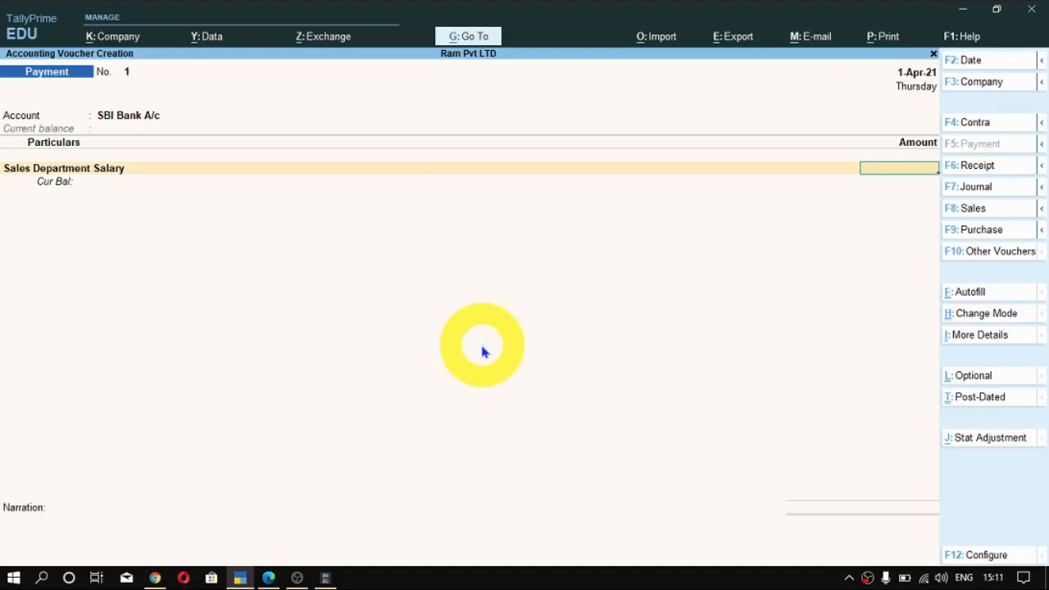
text(30,000)
key(Return)
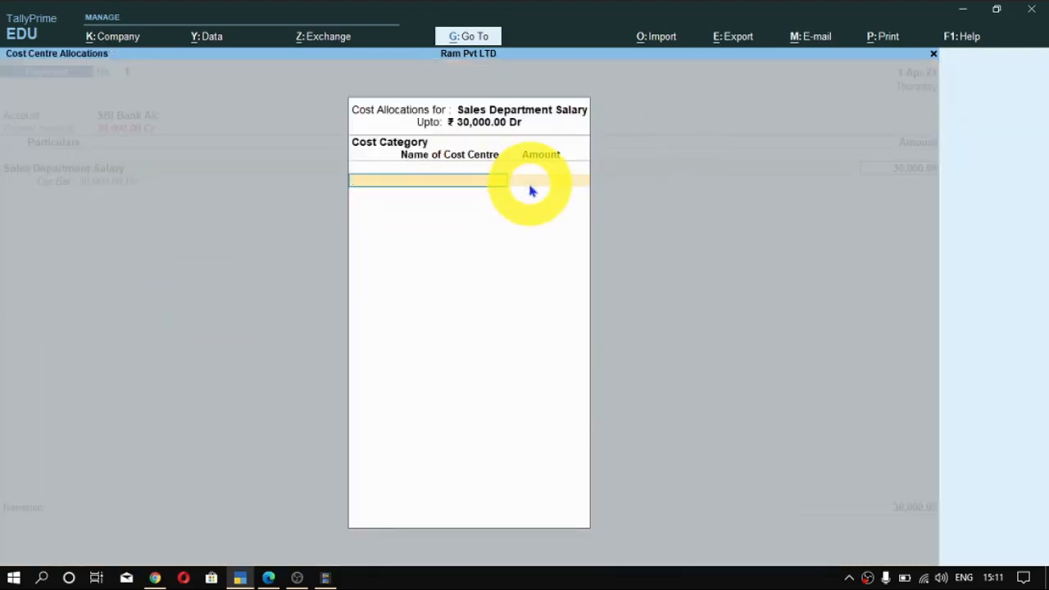
- Choose Sales Department as the cost category for the salary's cost allocation
key(space)
key(Down)
key(Down)
key(Down)
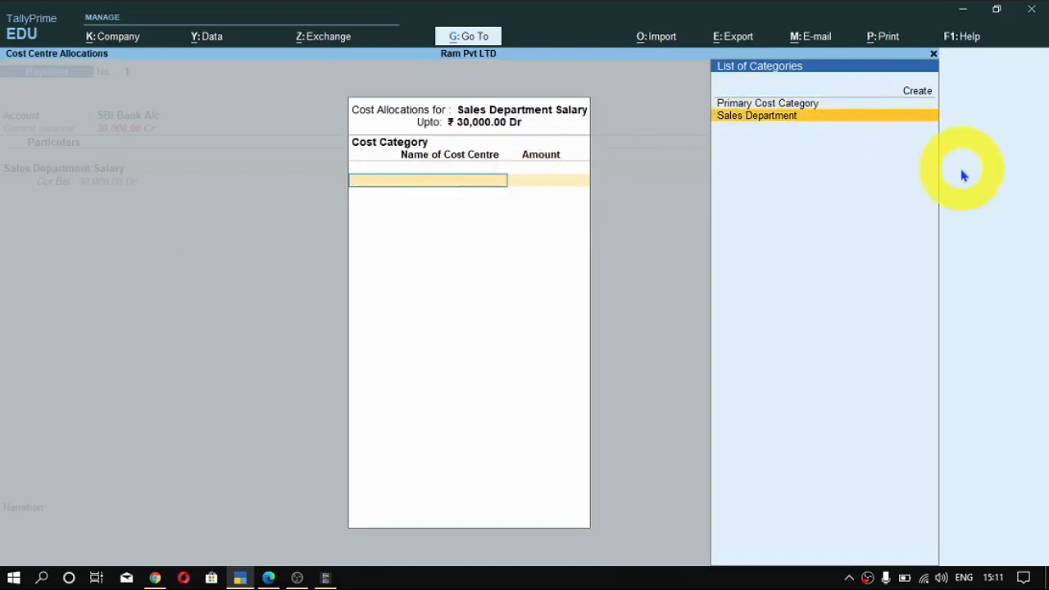
key(Return)
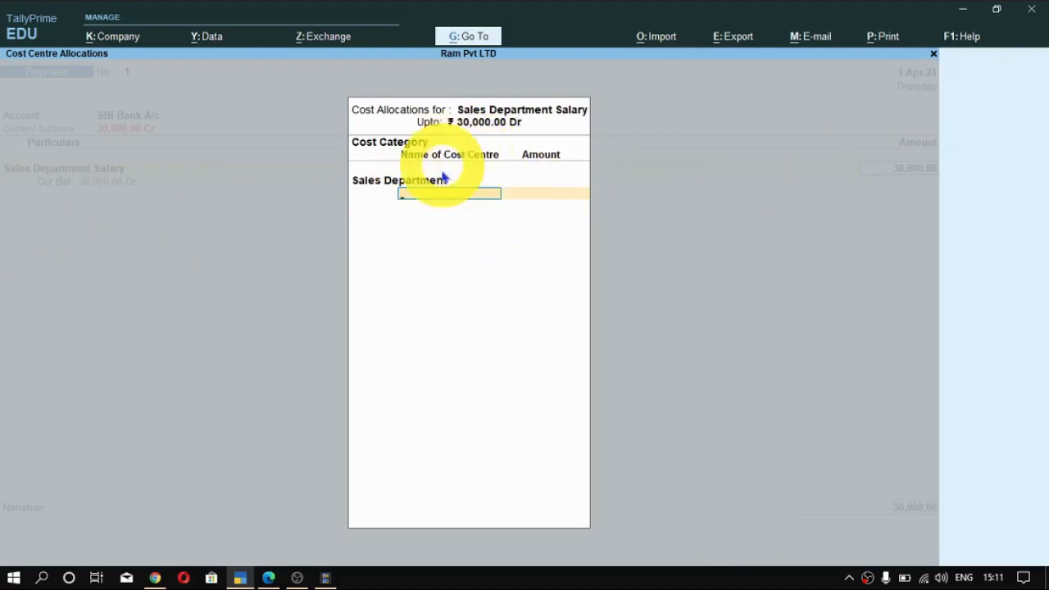
- Allocate 10,000 of the salary to the first employee's cost centre in the Sales Department
click(490, 197)
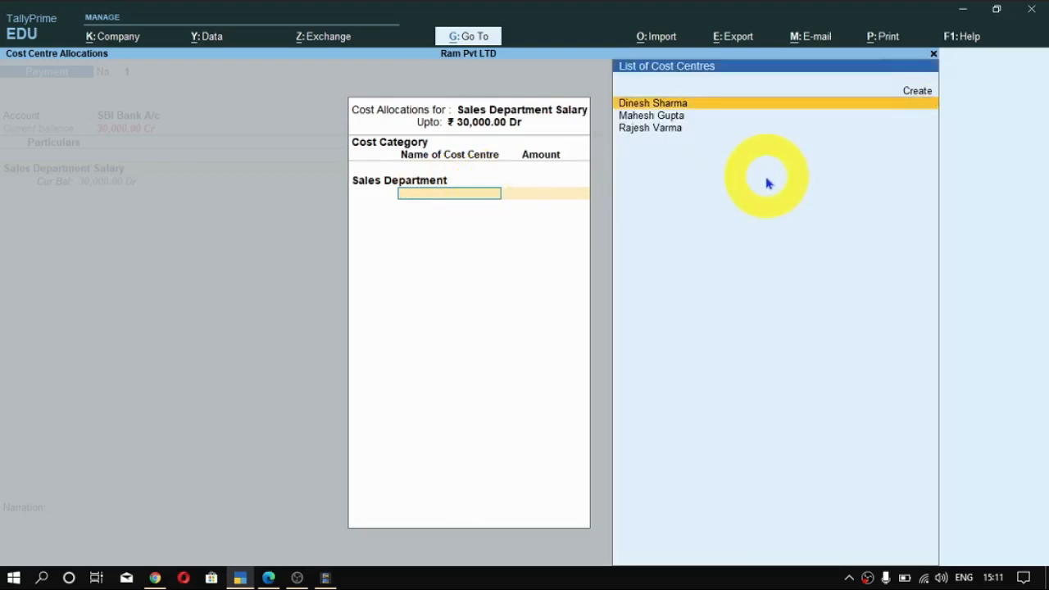
key(Return)
key(BackSpace)
text(10,000)
key(Return)
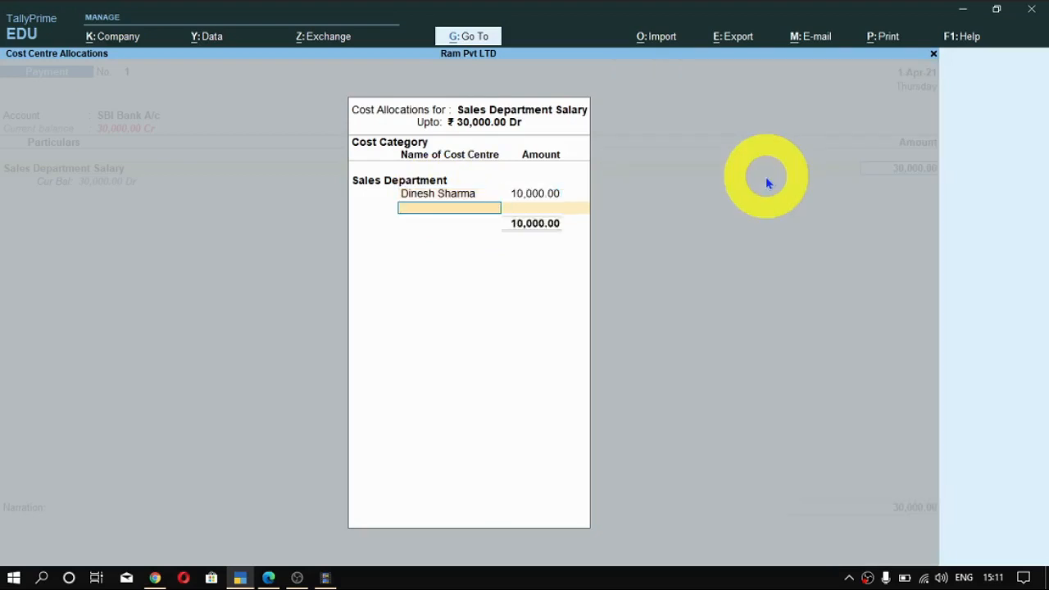
- Allocate 10,000 of the salary to the second employee's cost centre in the Sales Department
key(Down)
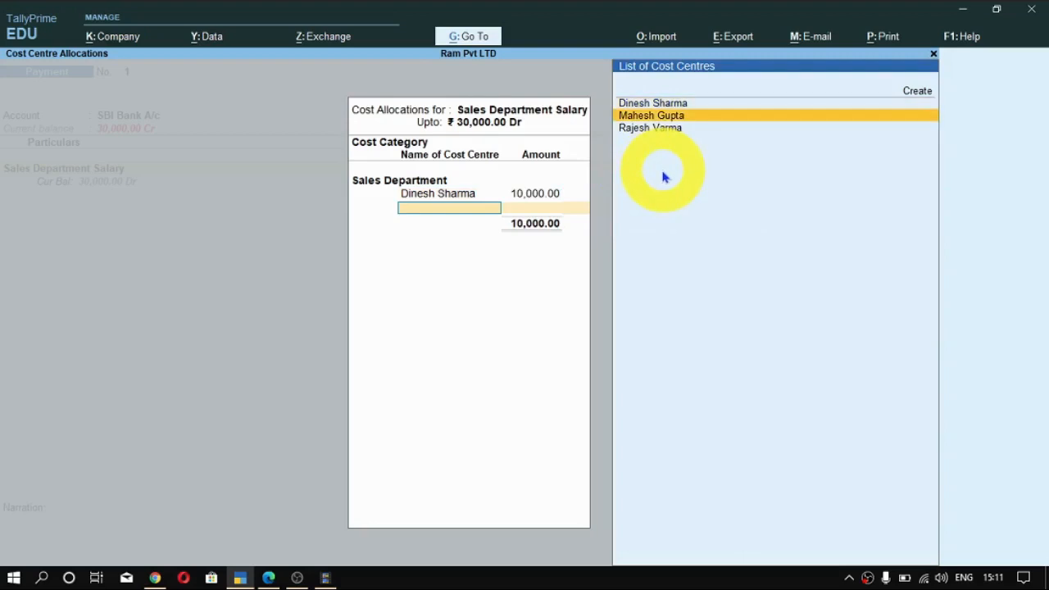
key(Return)
key(BackSpace)
text(10)
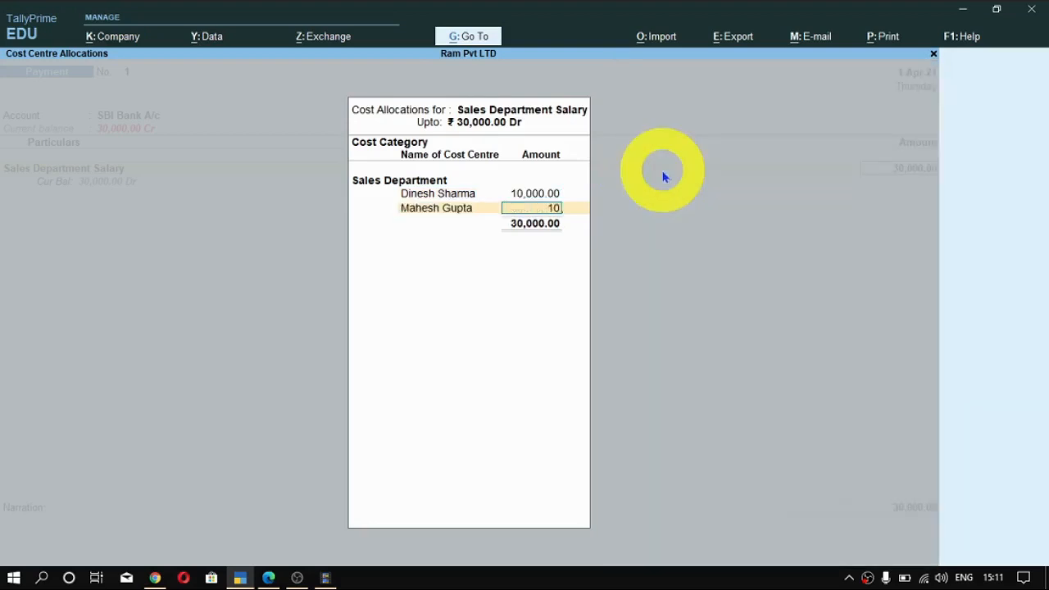
text(,00000)
key(Return)
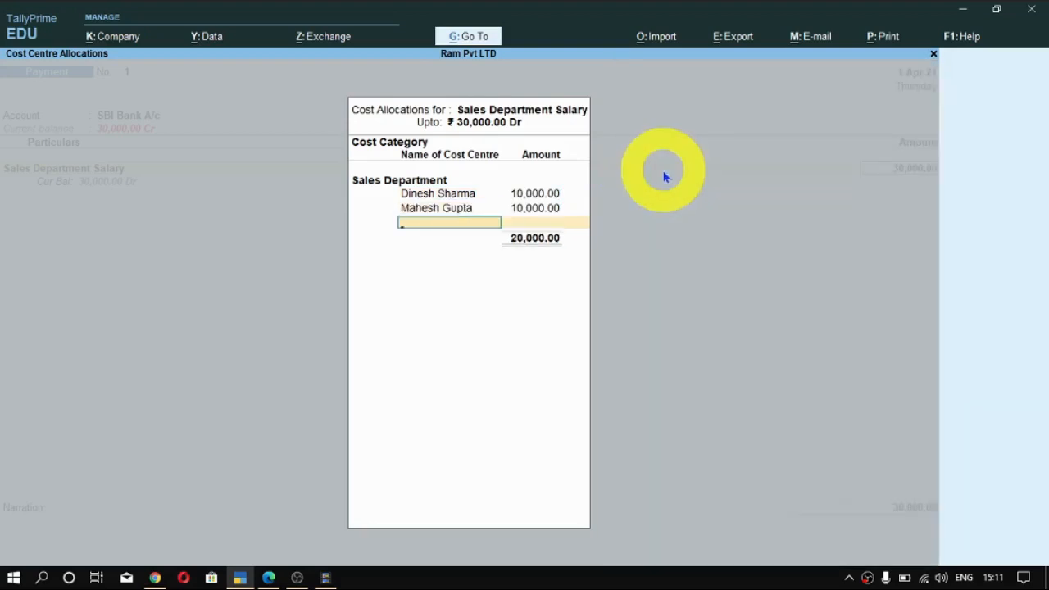
- Allocate the remaining 10,000 to the third employee's cost centre and complete the cost centre allocations
key(Down)
key(Down)
key(Down)
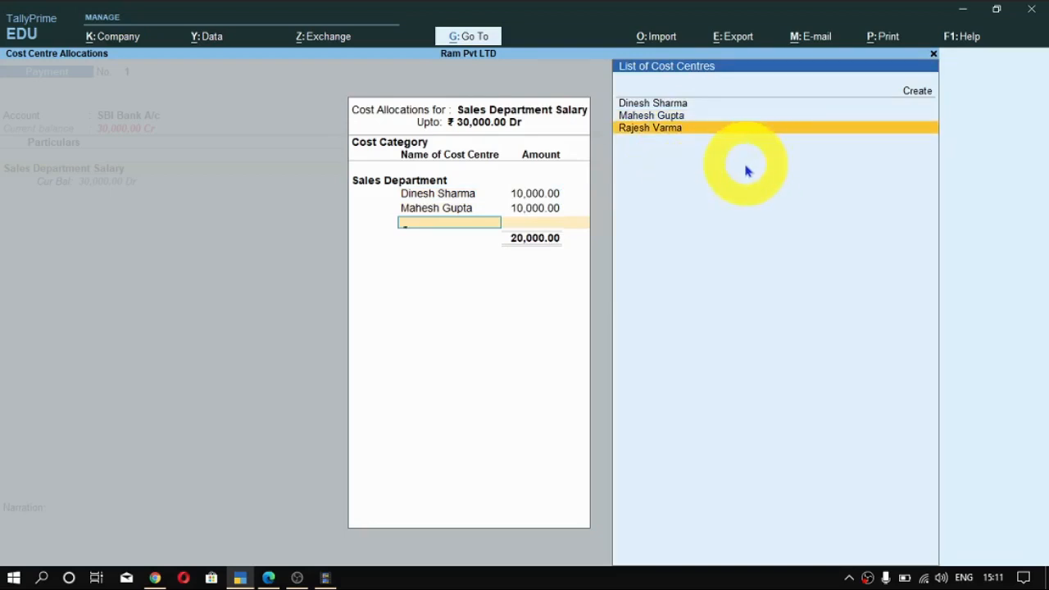
key(Return)
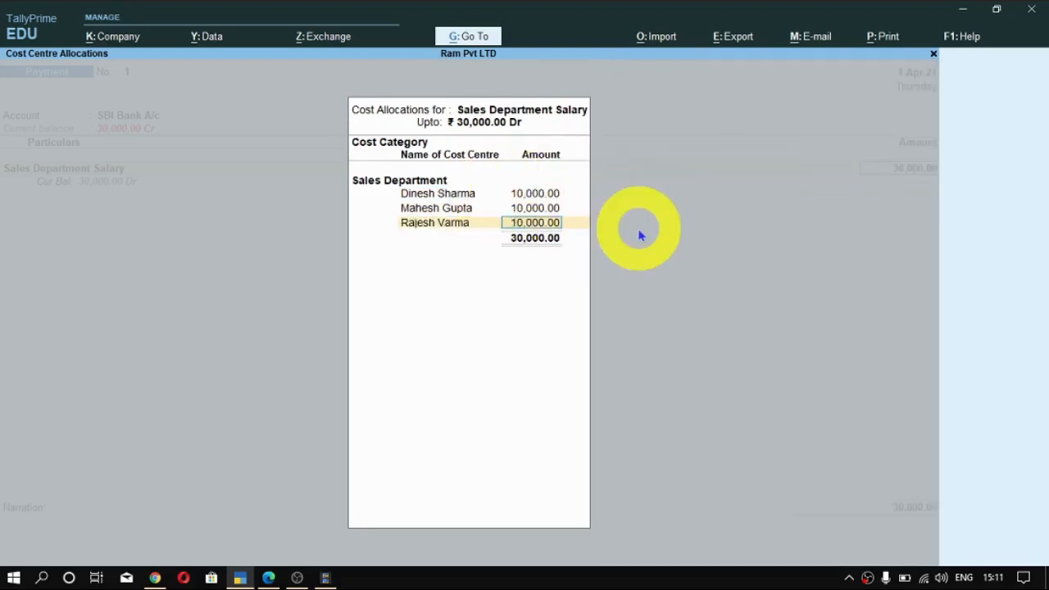
key(Return)
- Finish the particulars and allocate the 30,000 bank payment as a Cheque, entering its instrument number and keeping the date 1-Apr-21
key(Return)
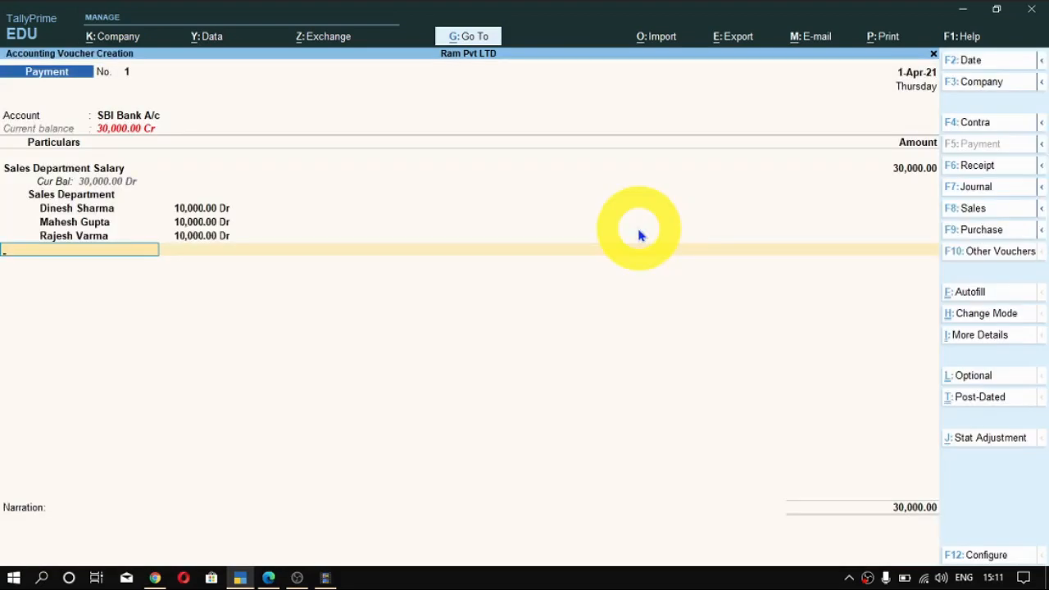
key(Return)
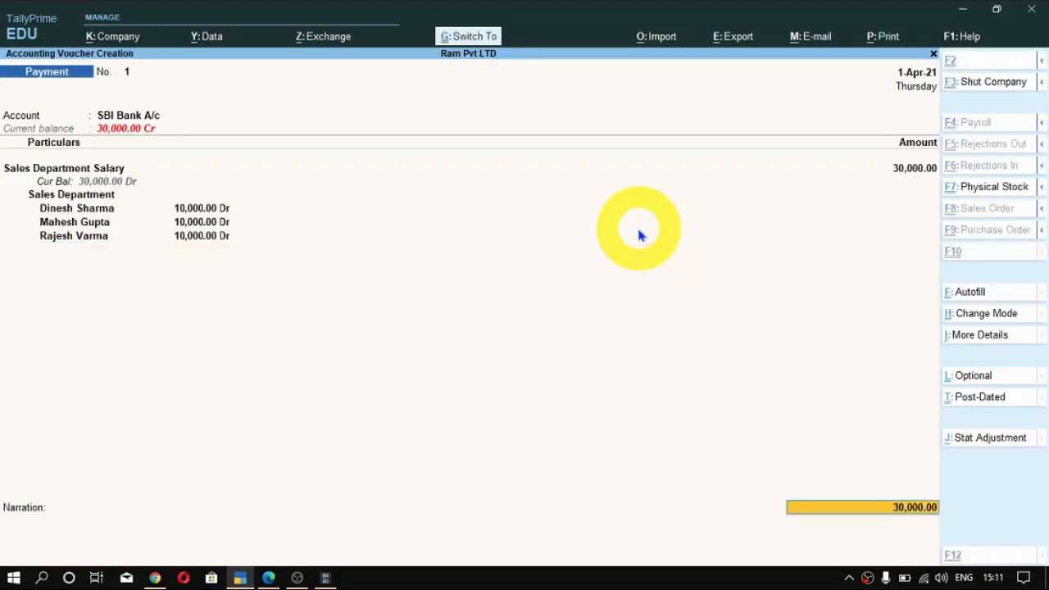
key(Return)
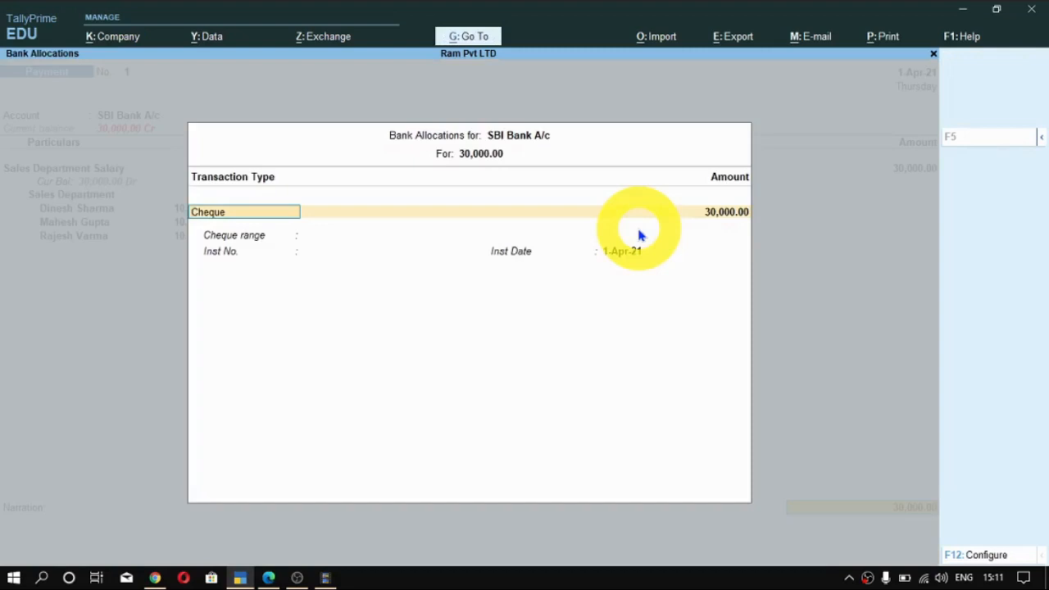
key(Return)
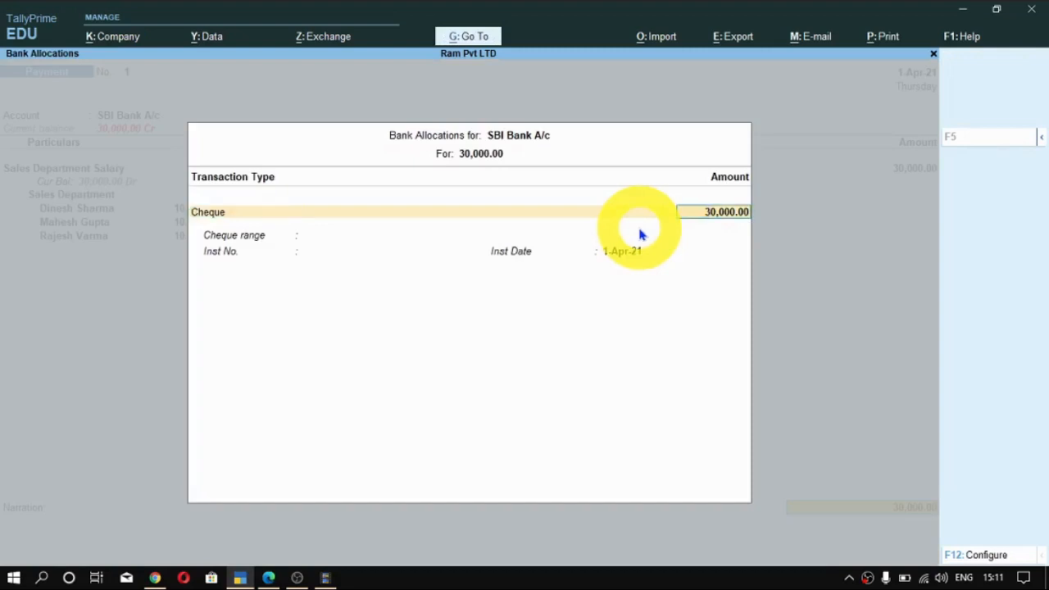
key(Return)
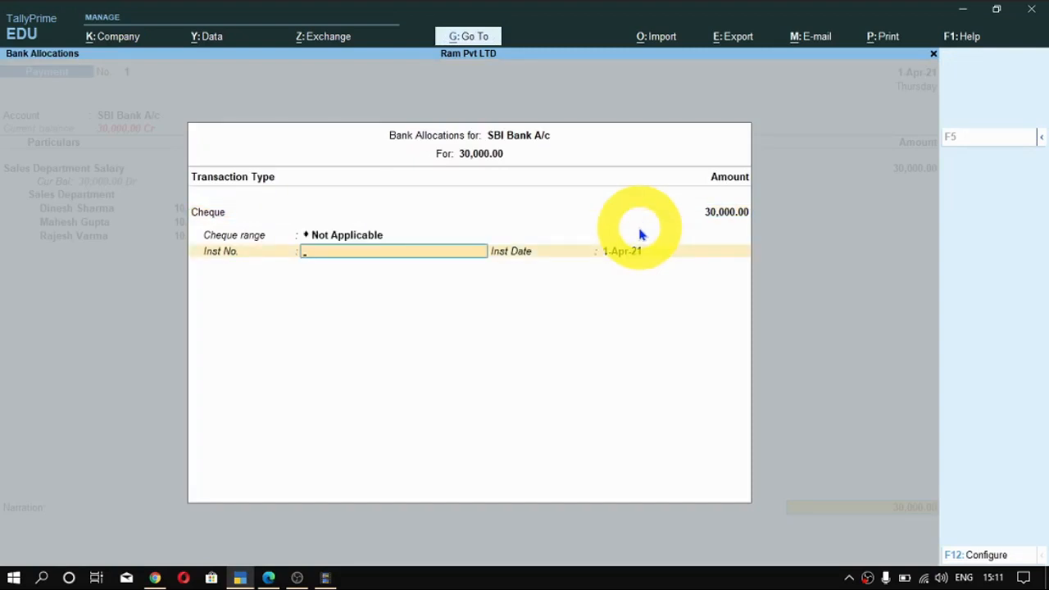
text(234567)
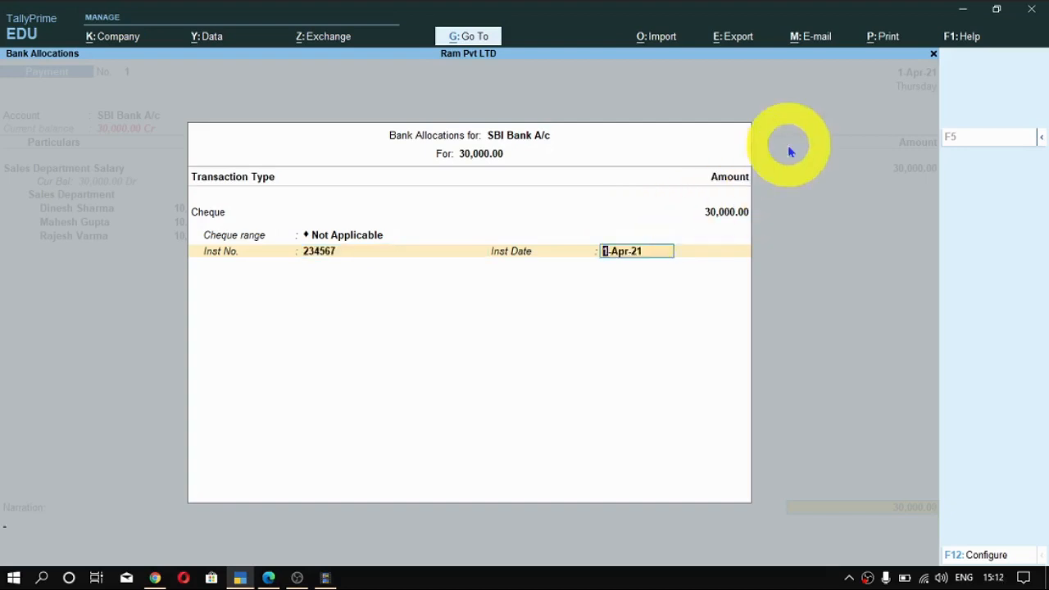
key(Return)
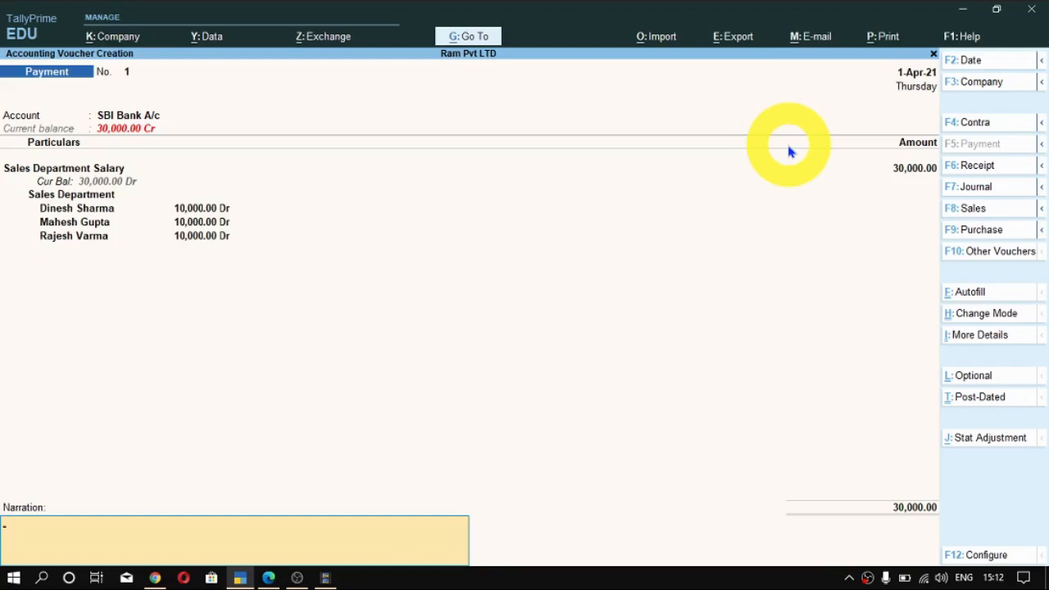
- Enter the voucher narration "Salary Paid to Sales Department by Cheque"
key(alt+x)
key(n)
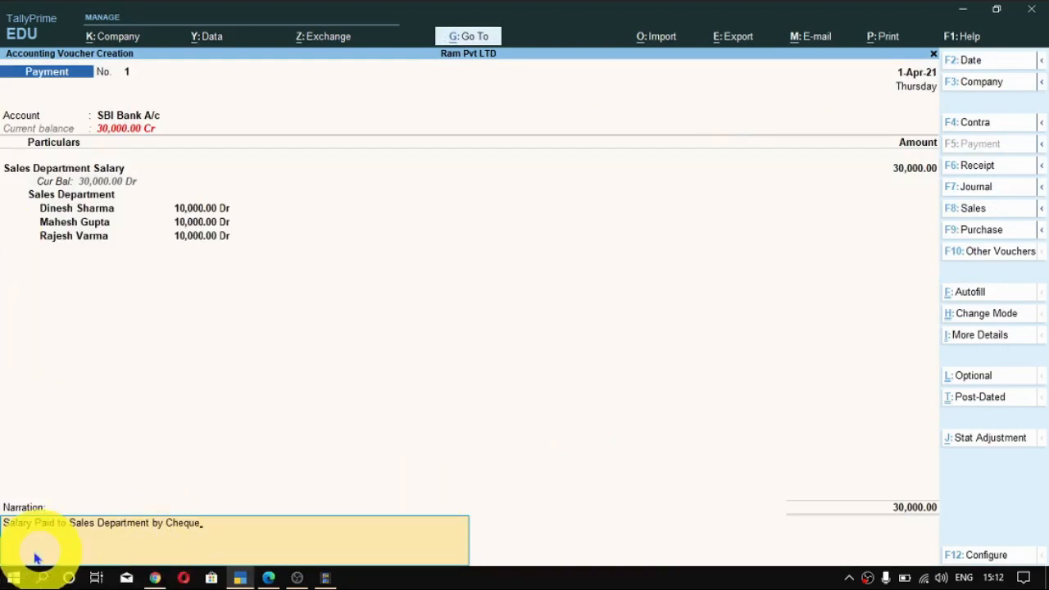
key(Return)
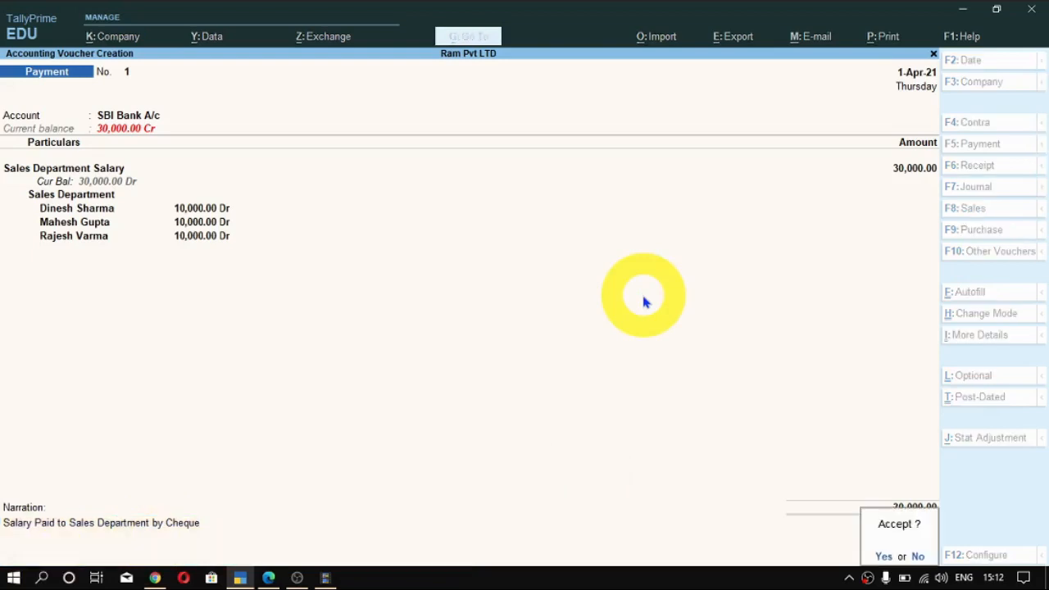
- Accept and save the salary payment voucher
key(Return)
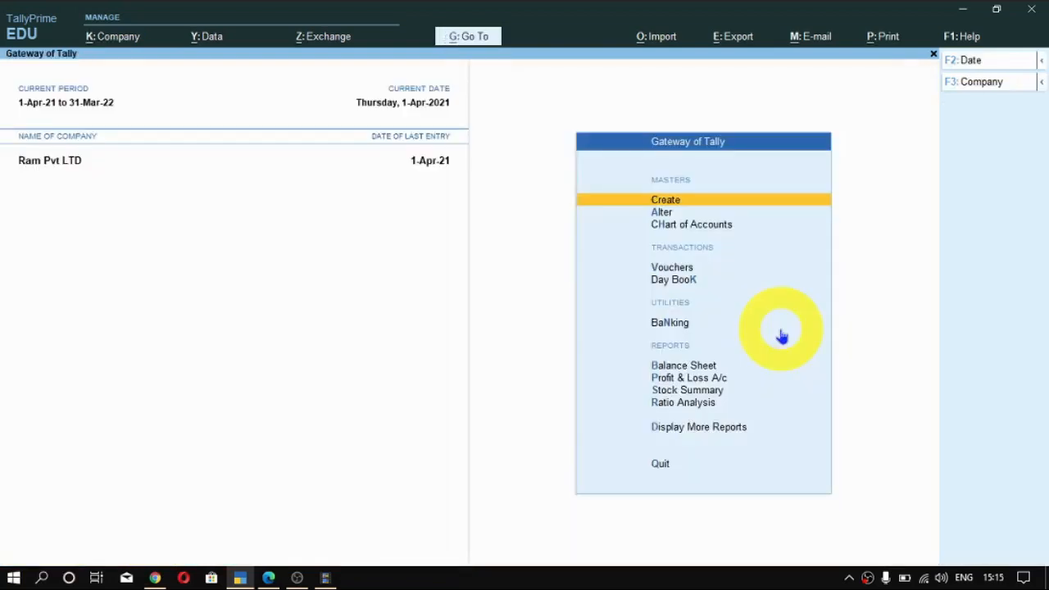
- Open the additional reports available beyond the main financial statements
key(Down)
key(Down)
key(Down)
key(Down)
key(Down)
key(Down)
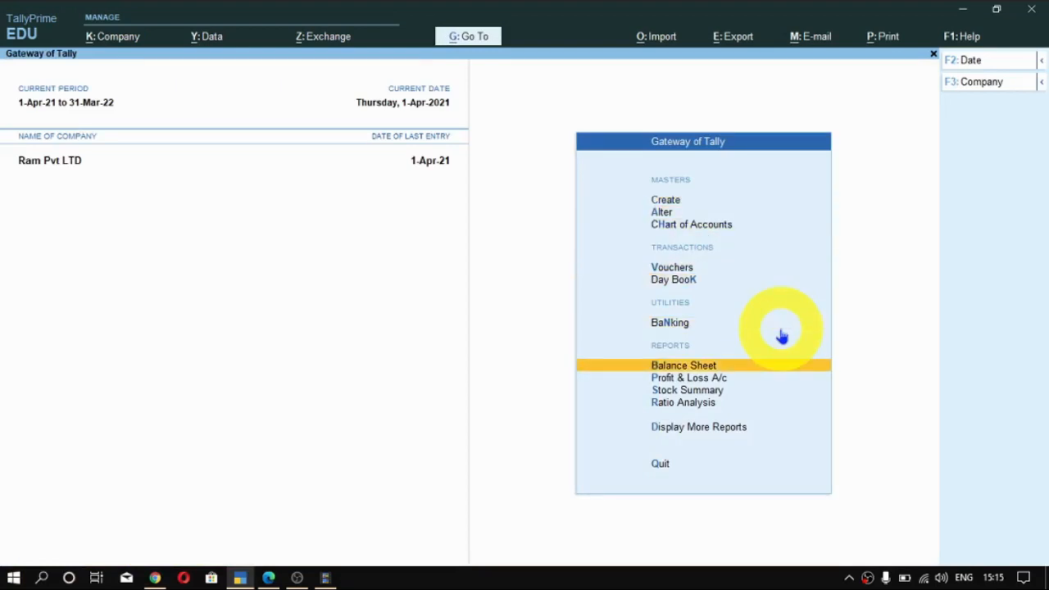
key(Down)
key(Up)
key(Down)
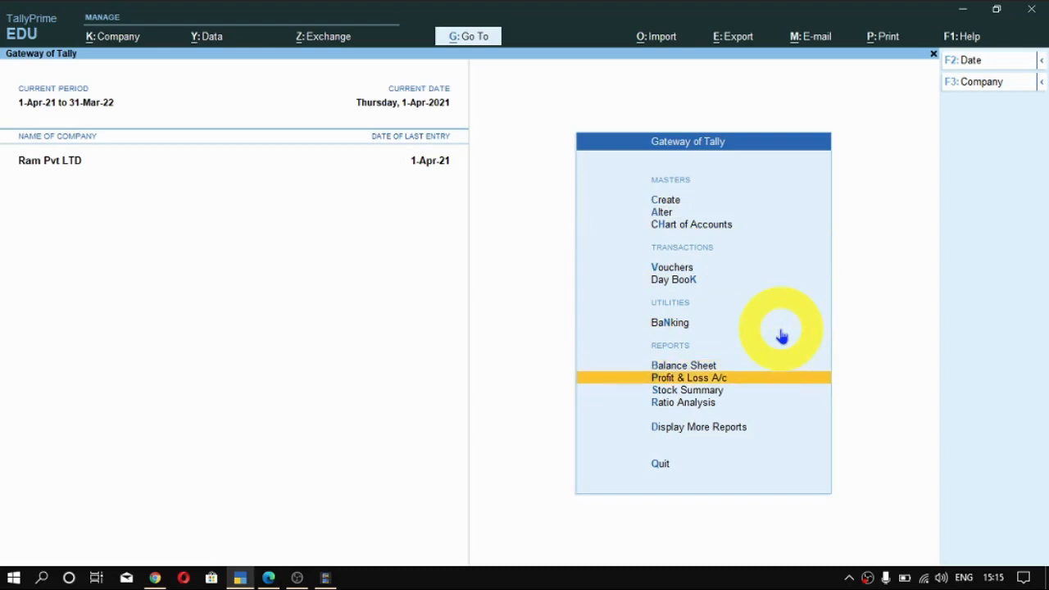
key(Up)
key(Up)
key(Down)
key(Down)
key(Down)
key(Down)
key(Down)
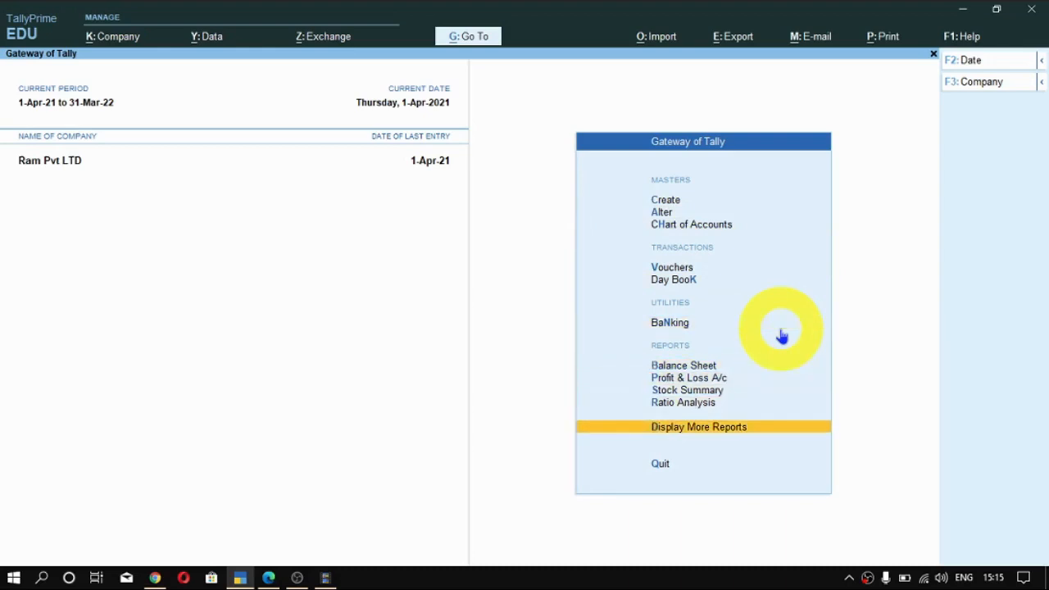
key(Return)
- Open the Cost Centres reports within the Statements of Accounts
key(Down)
key(Down)
key(Down)
key(Down)
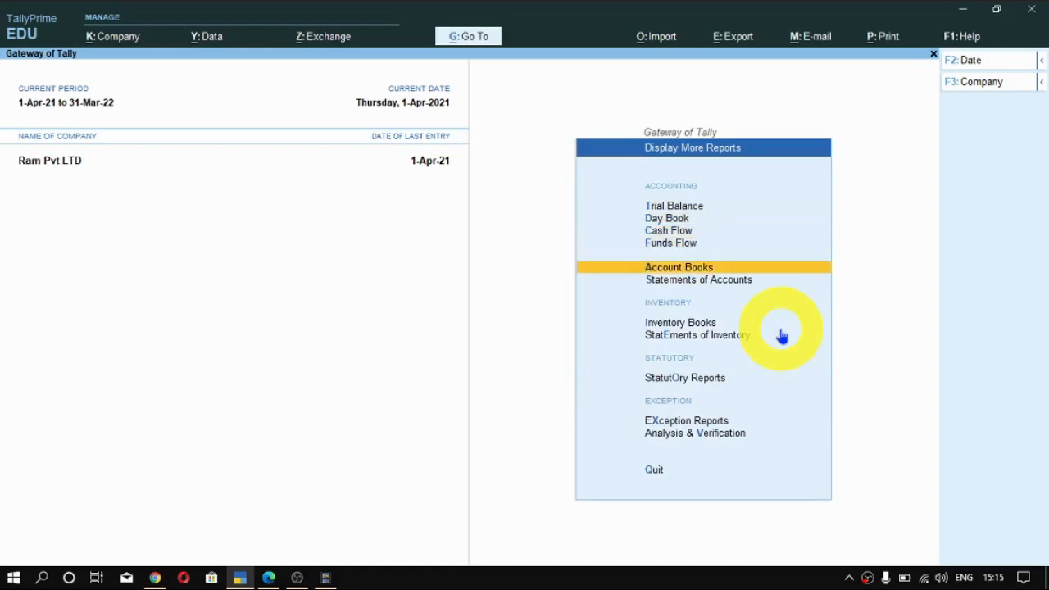
key(Down)
key(Return)
key(Down)
key(Down)
key(Return)
- View the Category Summary of the Sales Department cost centres and close it
key(Up)
key(Up)
key(Up)
key(Up)
key(Up)
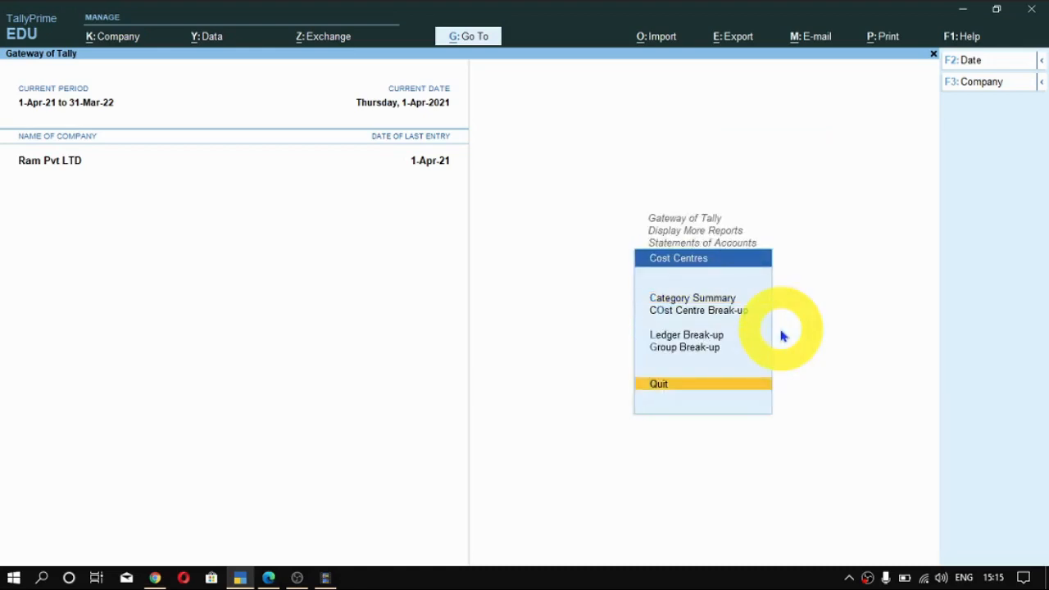
key(Return)
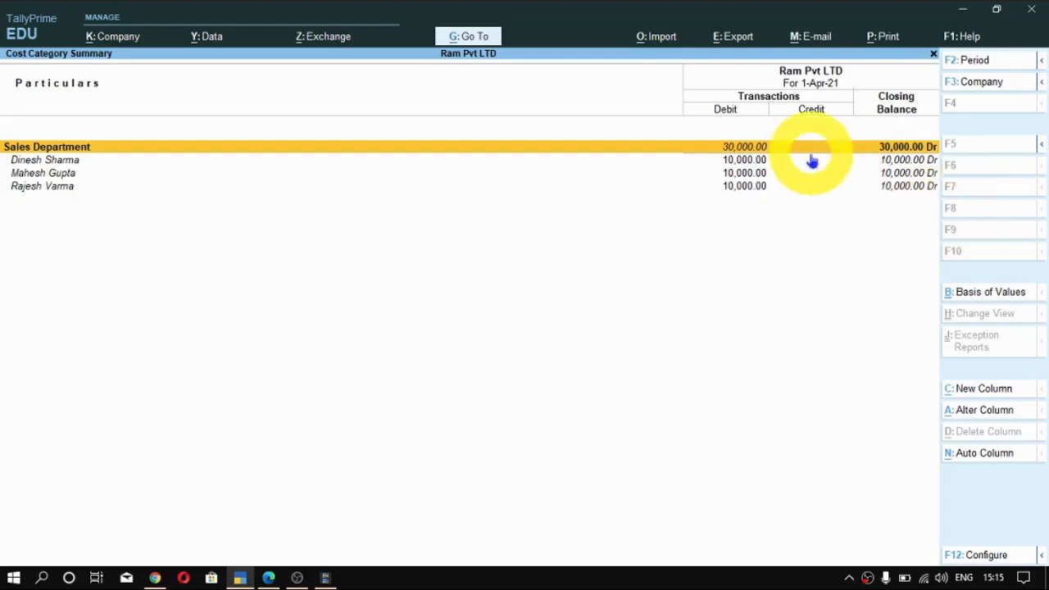
key(Escape)
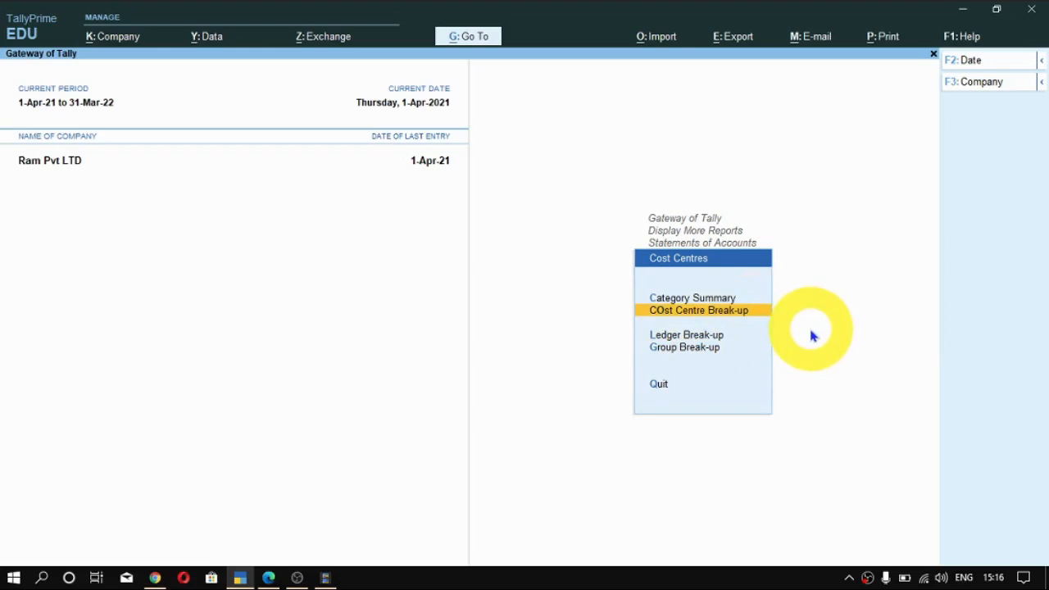
- View the Cost Centre Break-up for the third employee, including the Indirect Expenses detail, and return to the Cost Centres reports
key(Return)
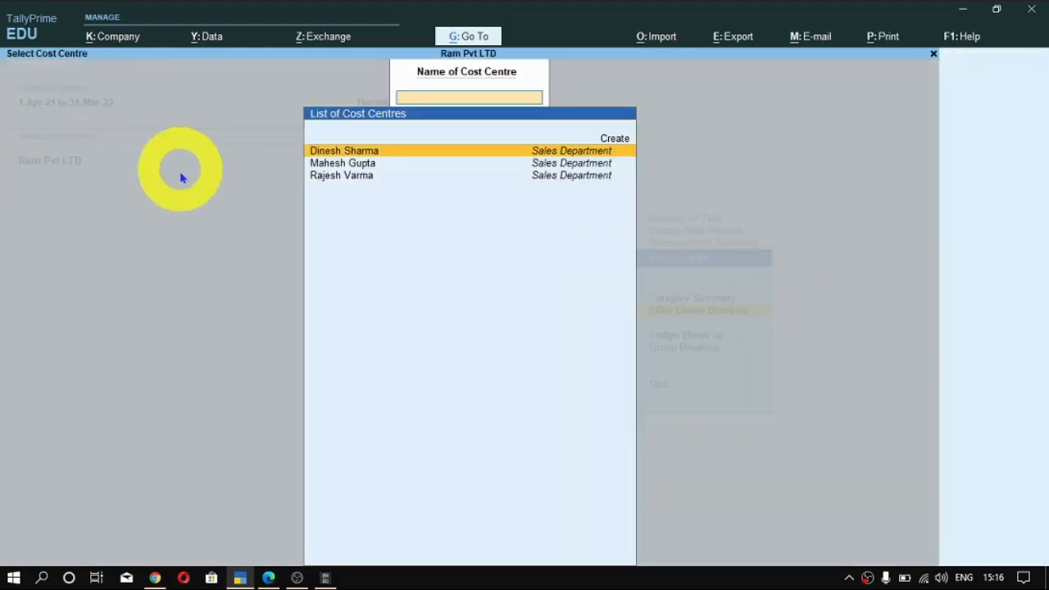
click(509, 175)
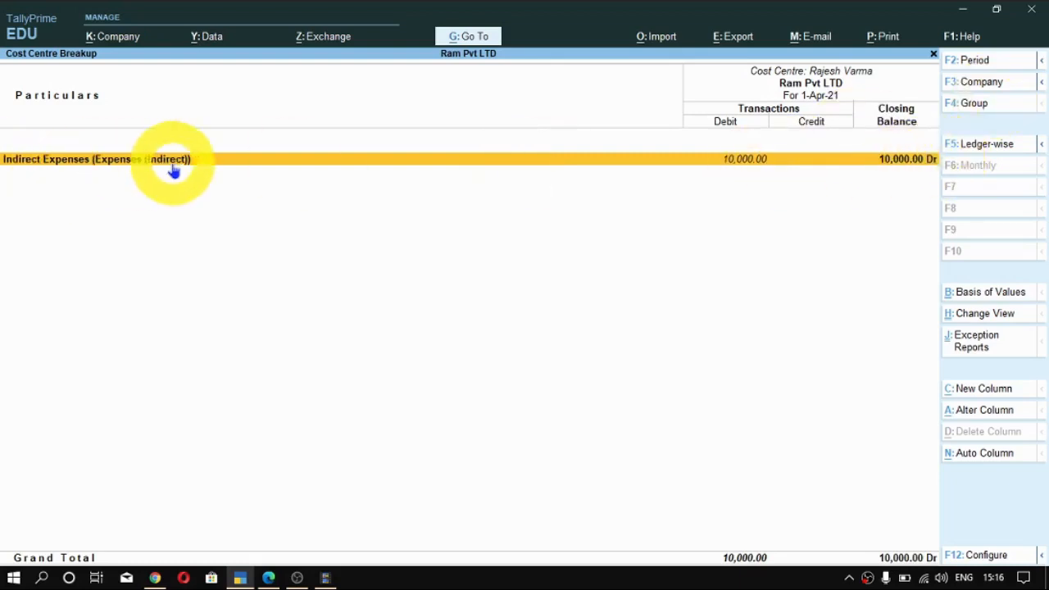
click(225, 165)
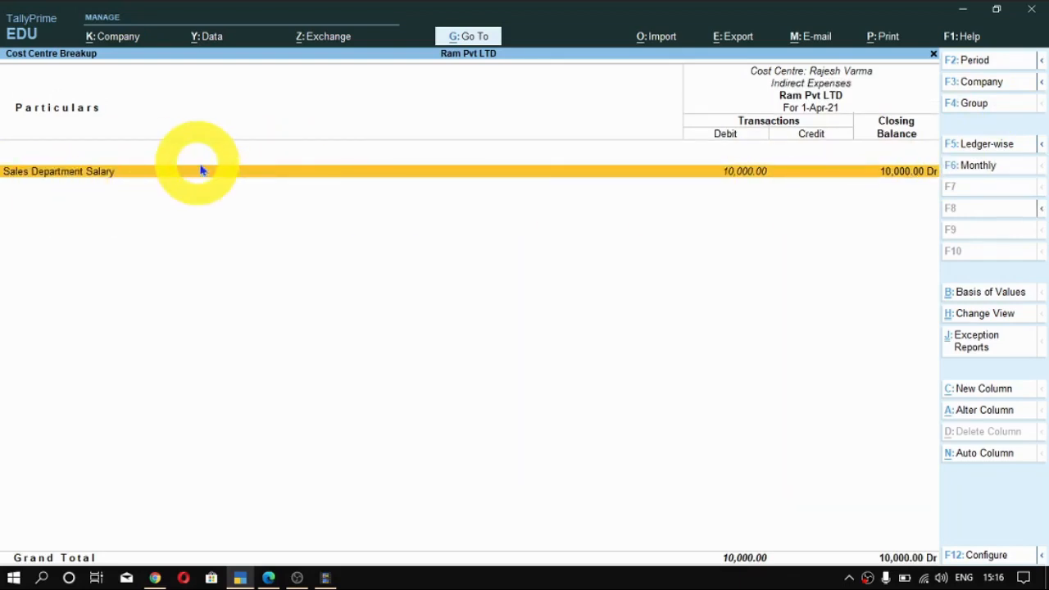
key(Escape)
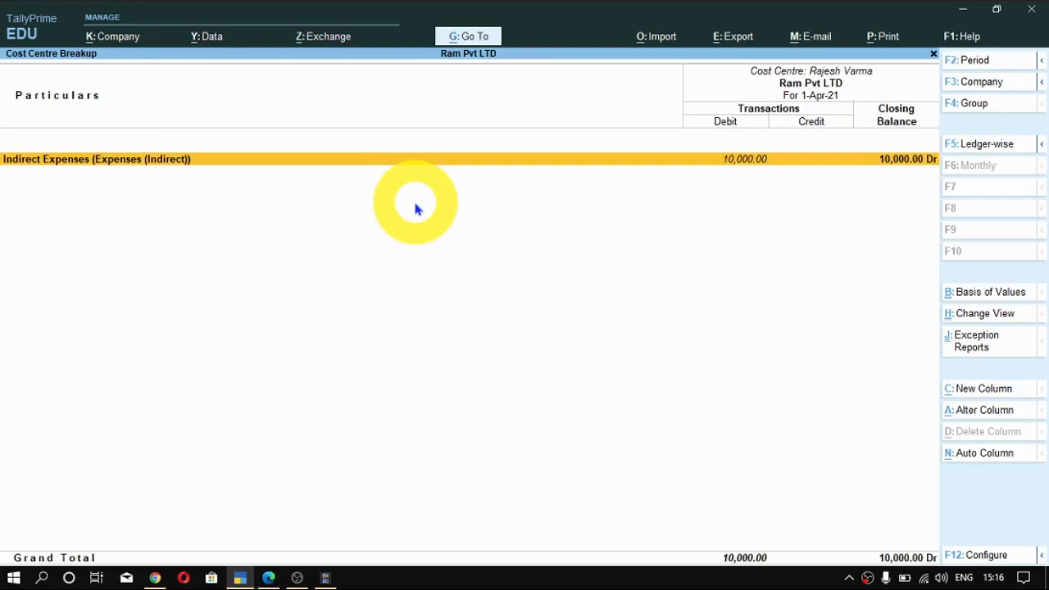
key(Escape)
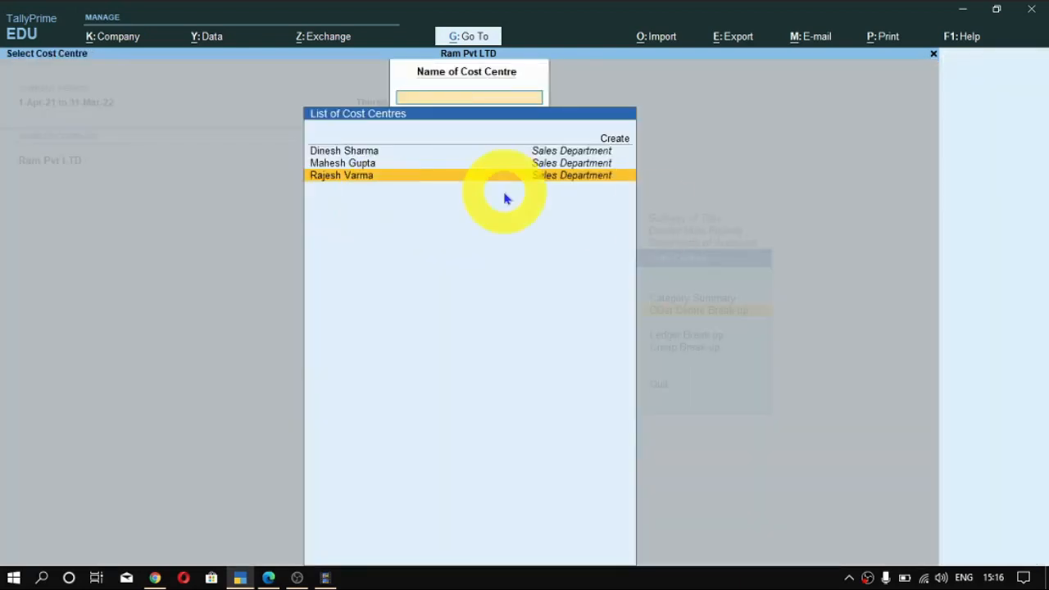
key(Escape)
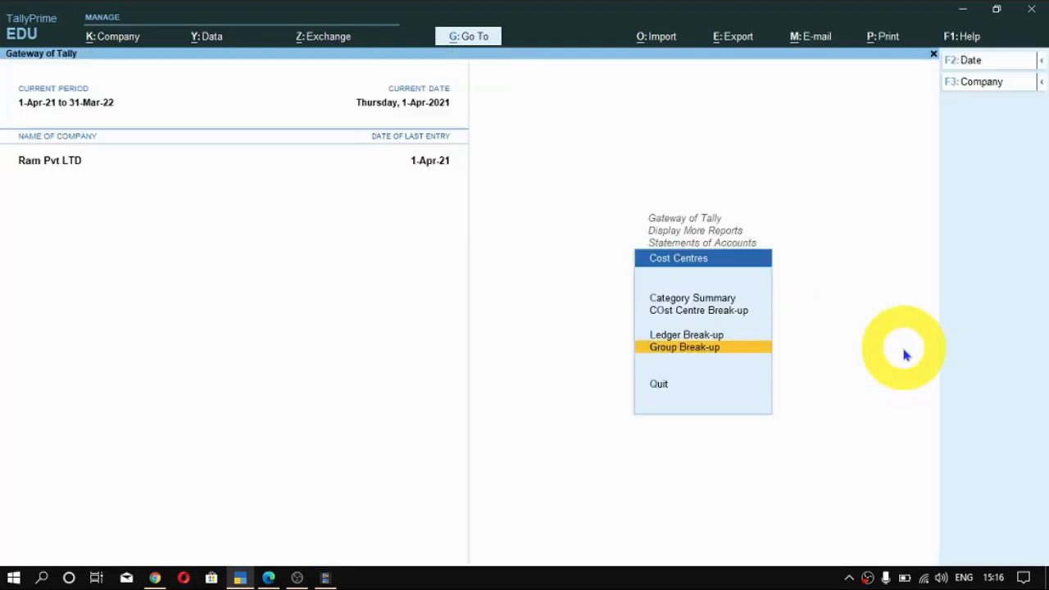
- View the Ledger Break-up for the Sales Department Salary ledger and close it
key(Up)
key(Return)
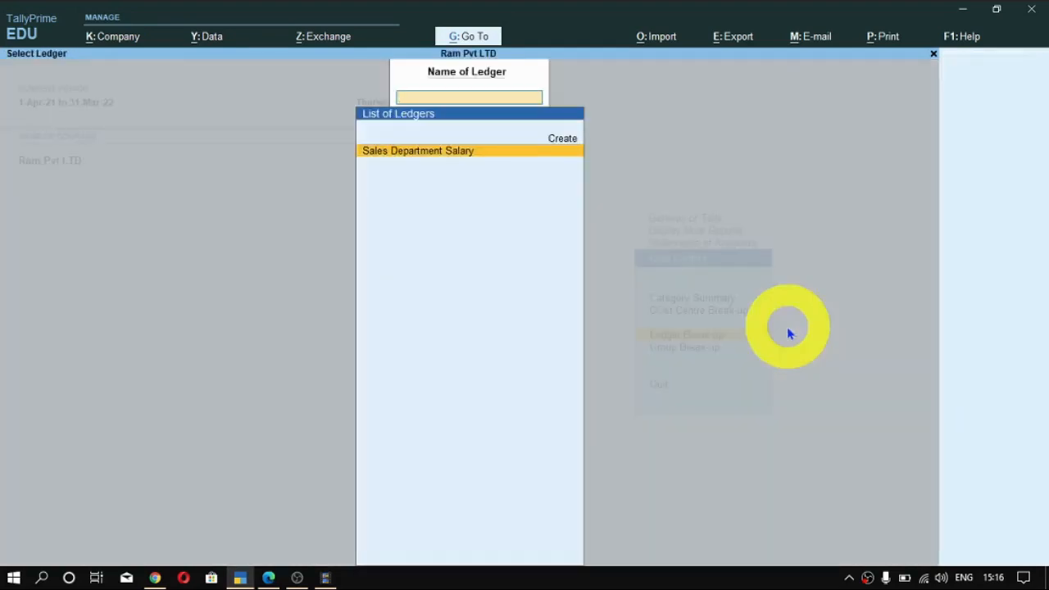
key(Return)
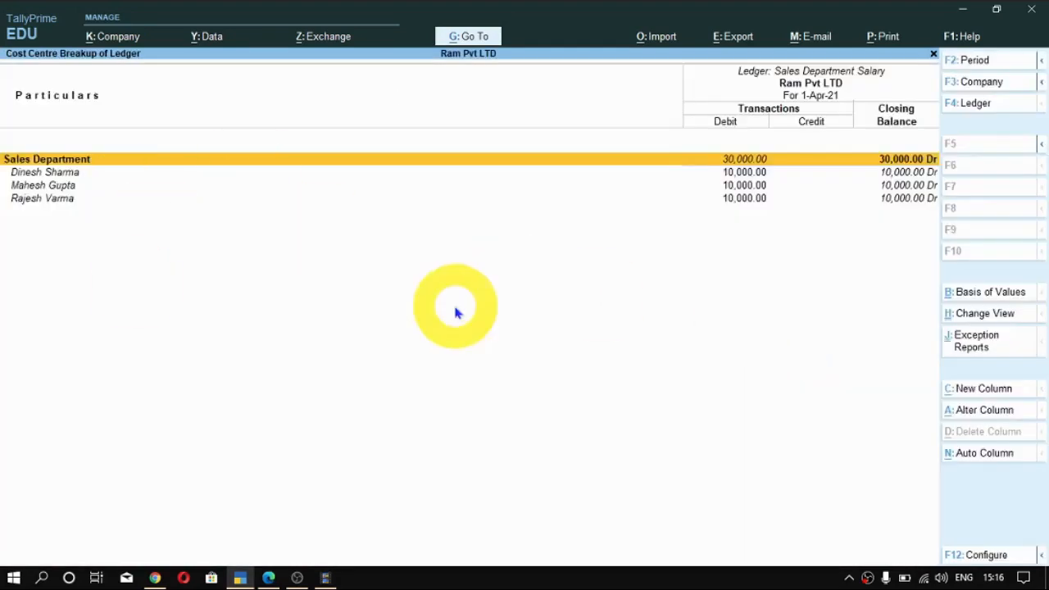
key(Escape)
key(Escape)
- View the cost centre Group Break-up for Indirect Expenses and return to the Gateway of Tally
key(Down)
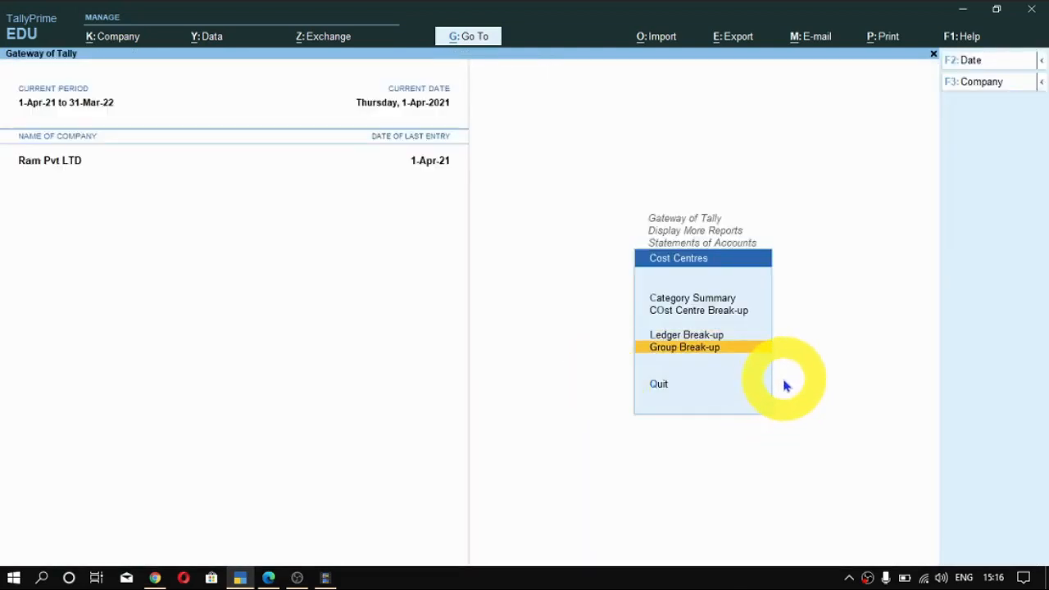
key(Return)
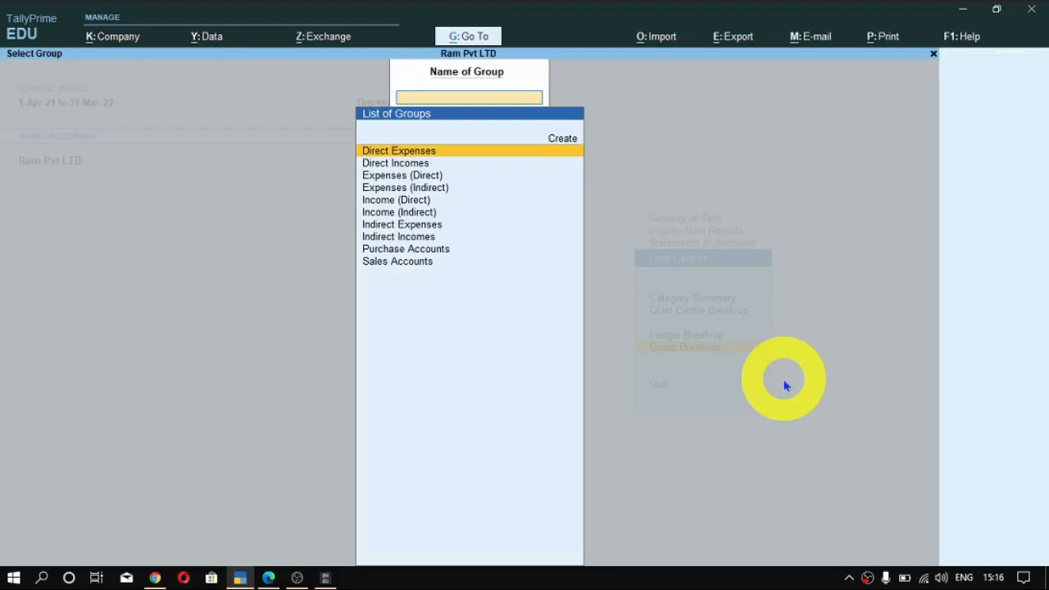
key(Down)
key(Down)
key(Down)
key(Down)
key(Down)
key(Down)
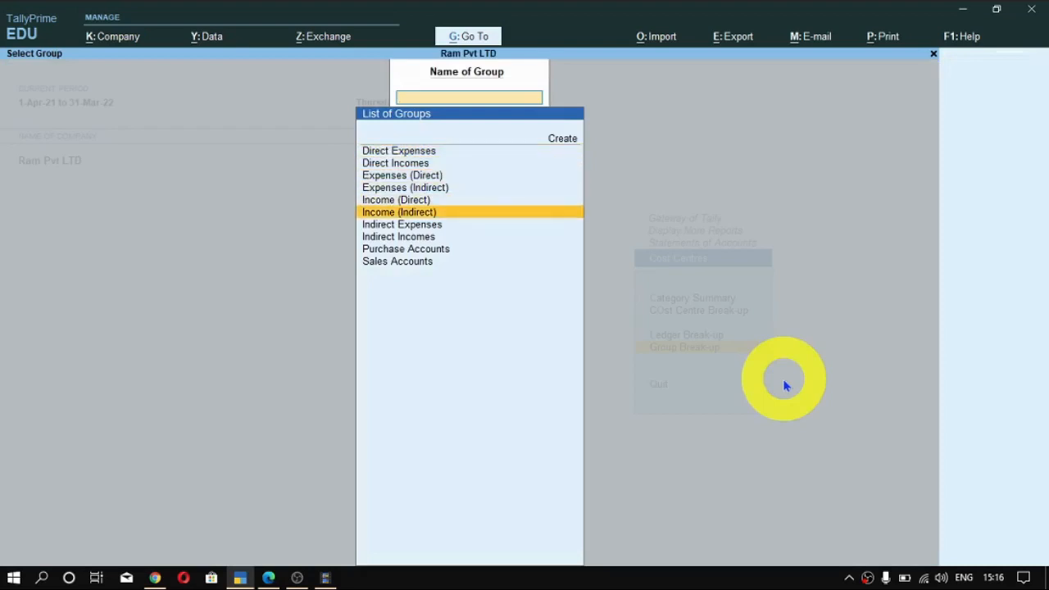
key(Down)
key(Up)
key(Up)
key(Up)
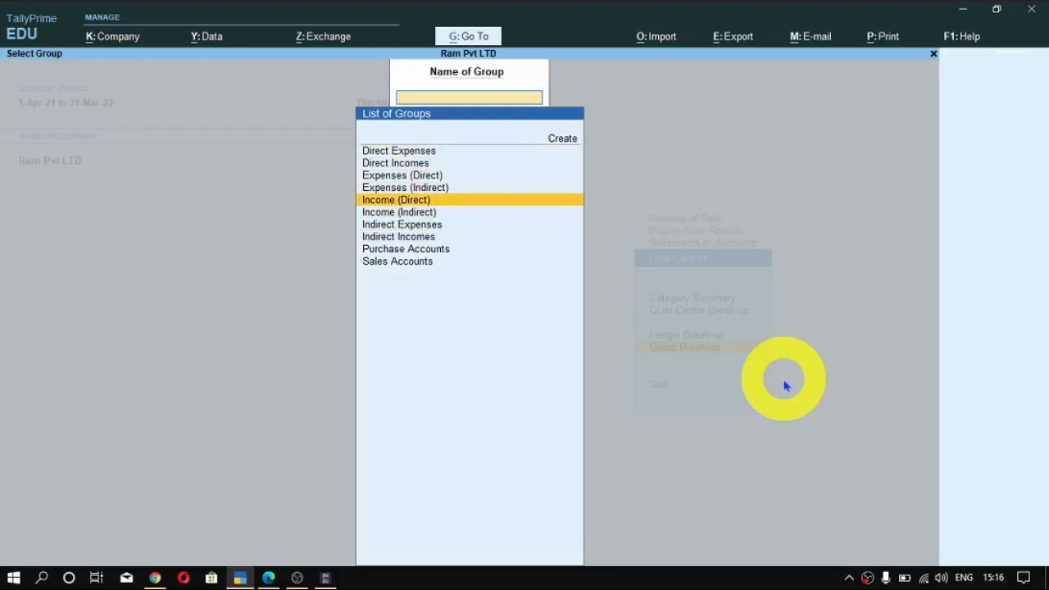
key(Down)
key(Up)
key(Up)
key(Up)
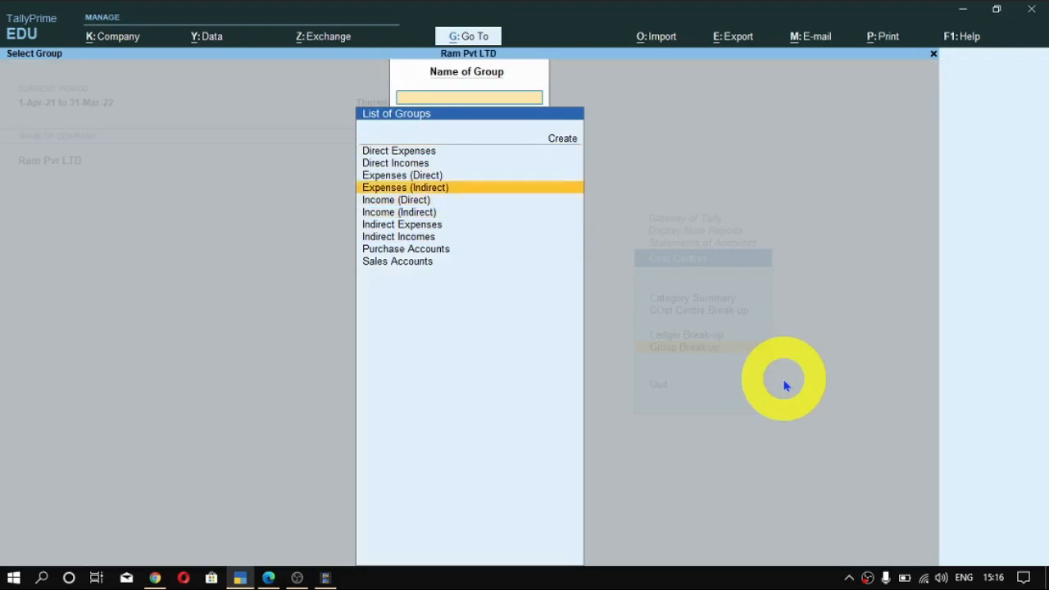
key(Return)
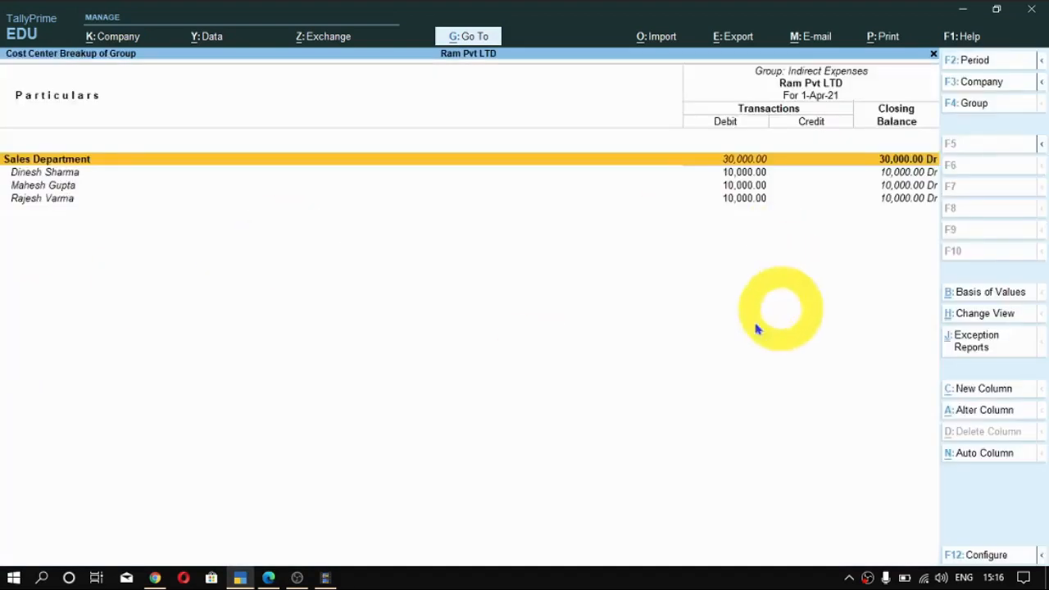
key(Escape)
key(Escape)
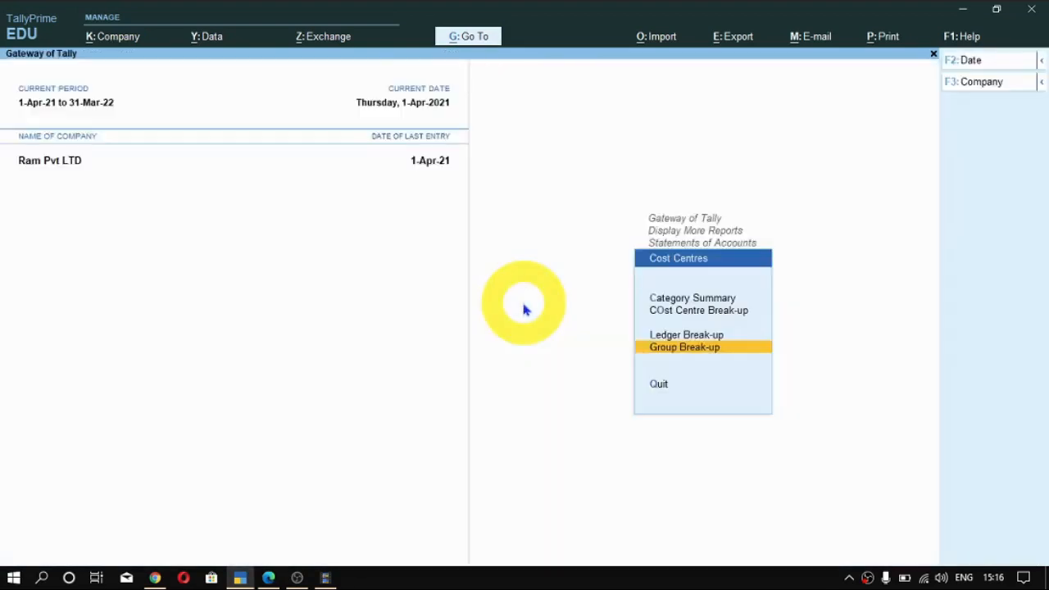
key(Escape)
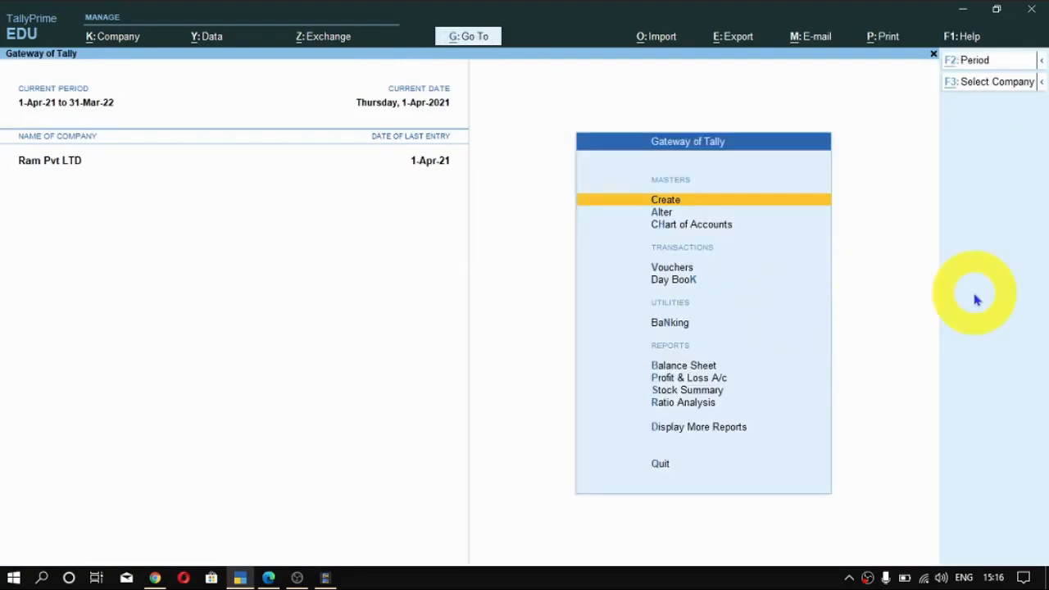
- Find the Cost Category Summary by searching the reports for "Cate", view it and close it
key(alt+g)
text(Ca)
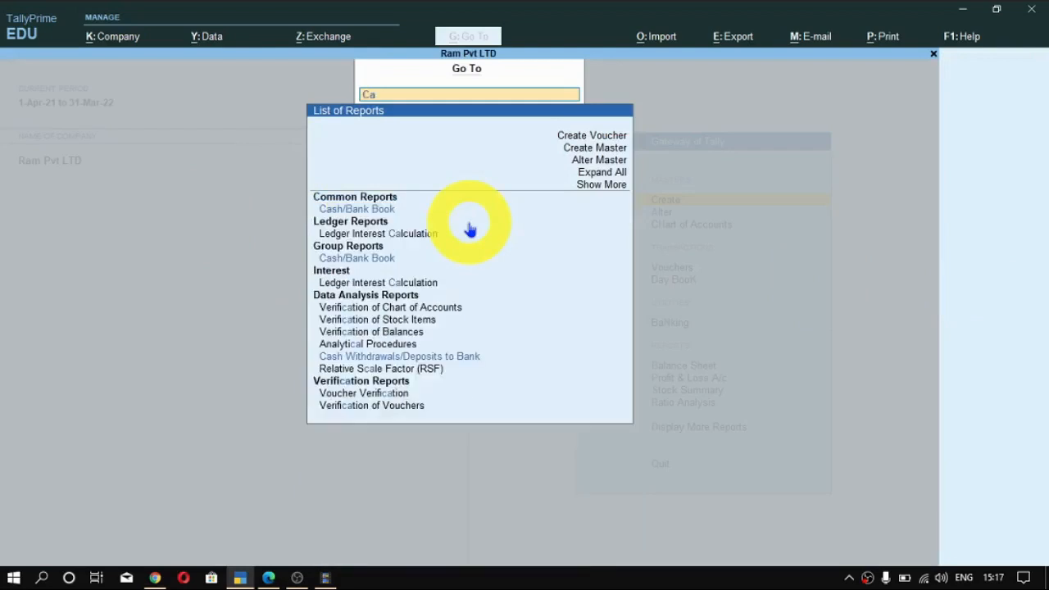
text(te)
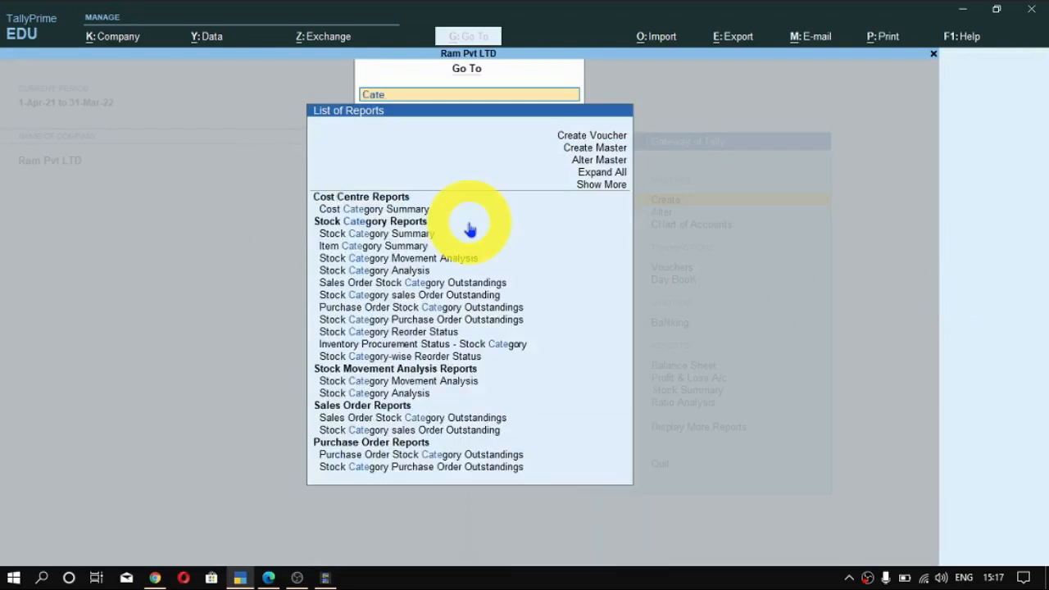
key(Down)
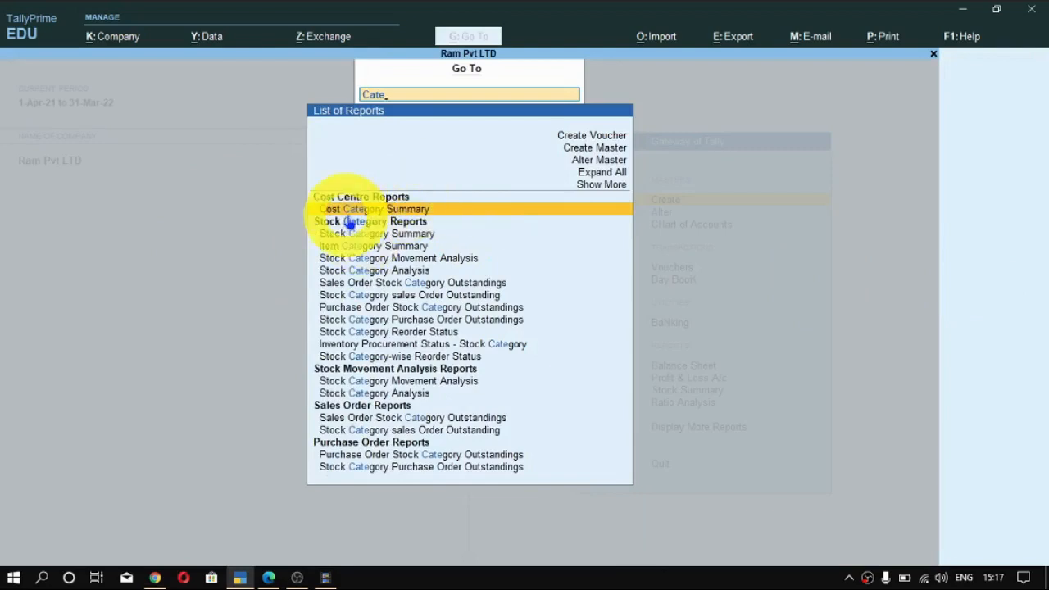
click(534, 217)
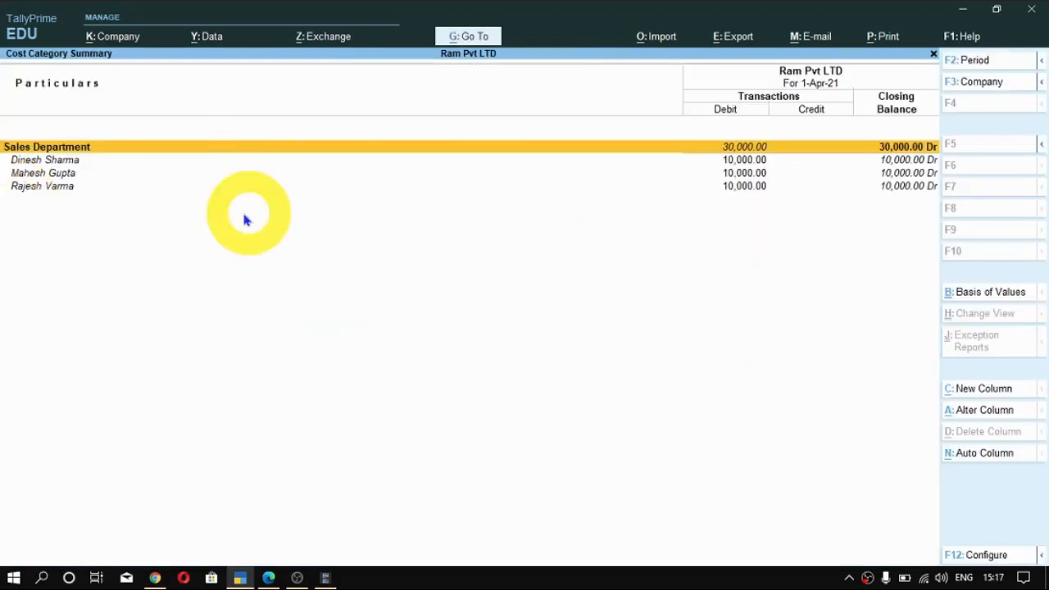
key(Escape)
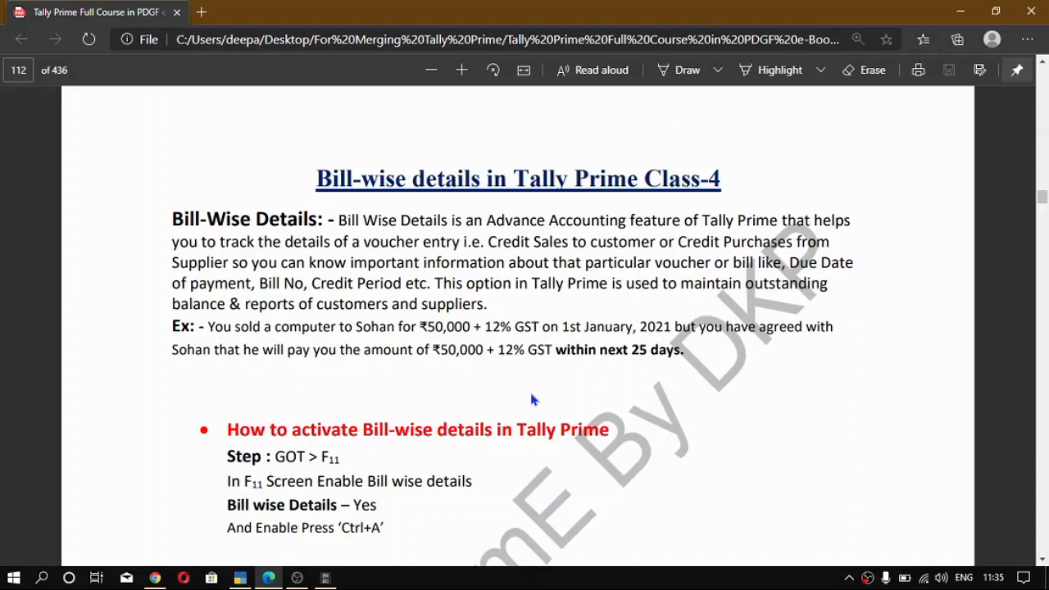
- Switch to TallyPrime and check the Enable Bill-wise entry setting in the company features of DPK
key(alt+Tab)
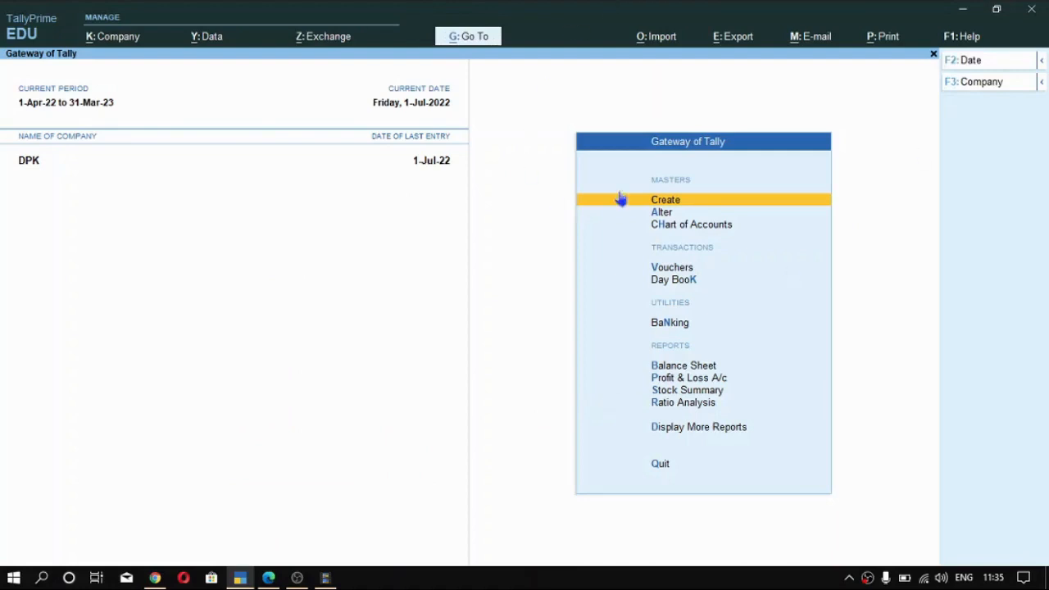
key(F11)
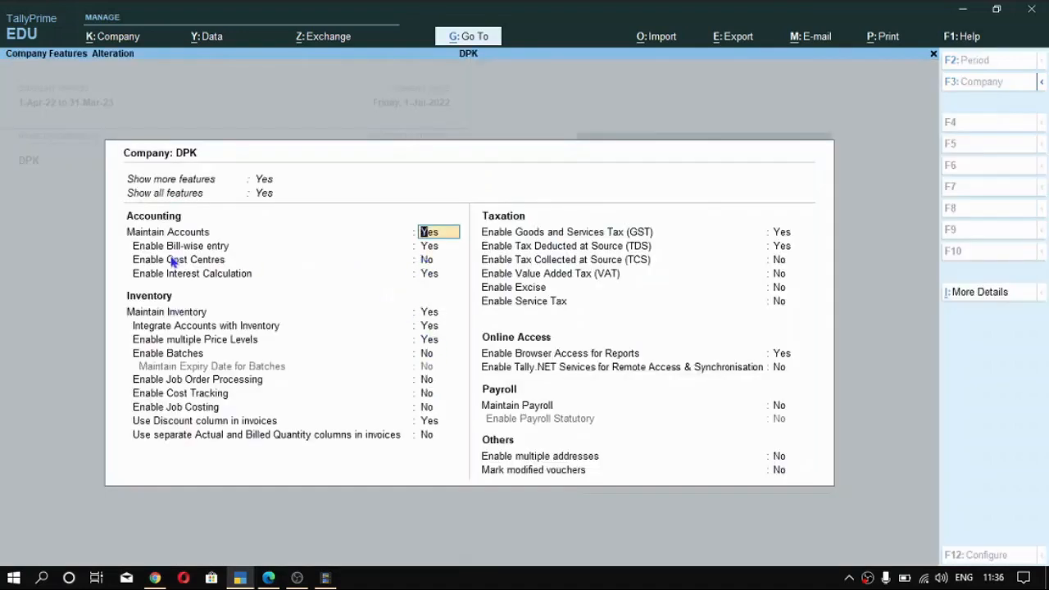
key(Return)
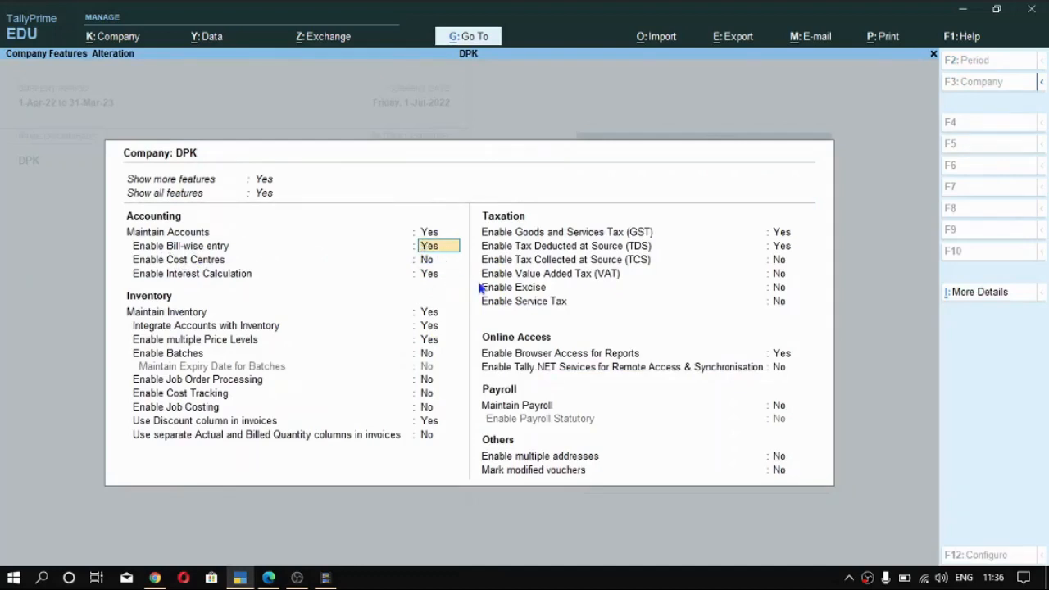
key(Return)
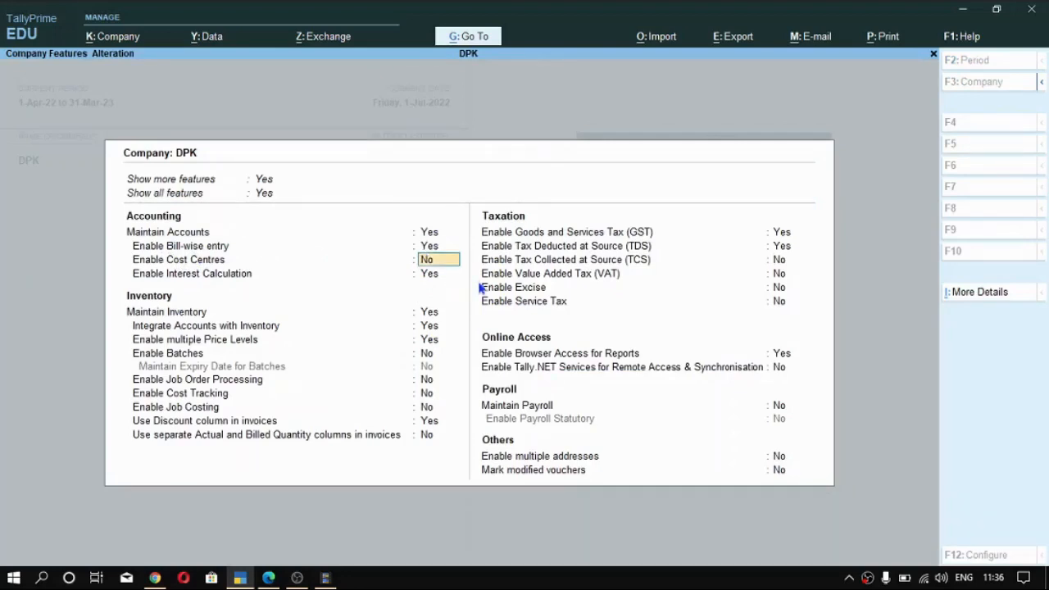
key(ctrl)
key(Escape)
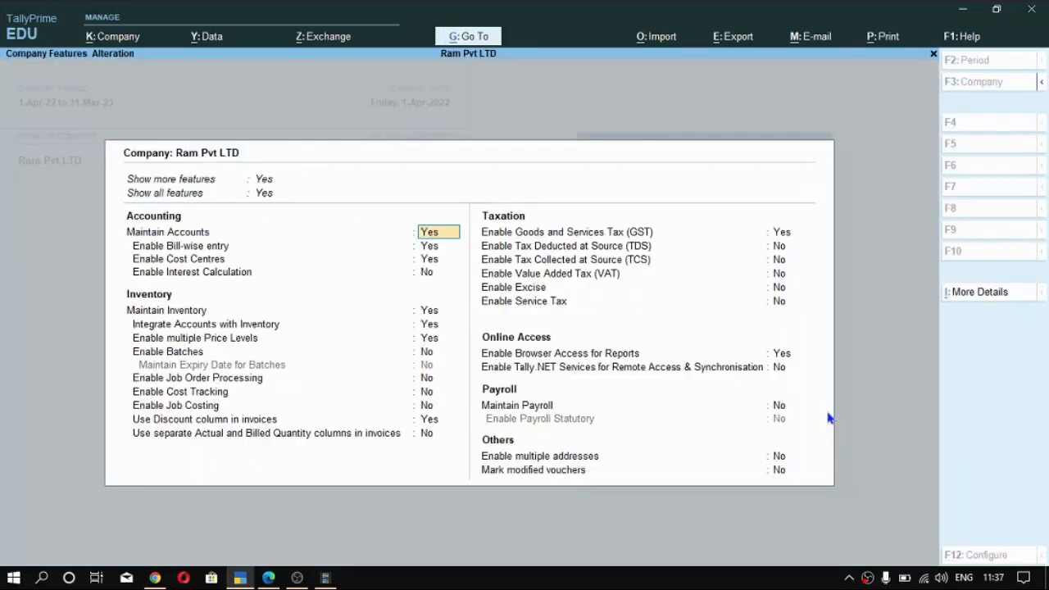
- Review the GST details of Ram Pvt LTD through its Enable Goods and Services Tax (GST) feature and accept the company features
click(783, 236)
key(Return)
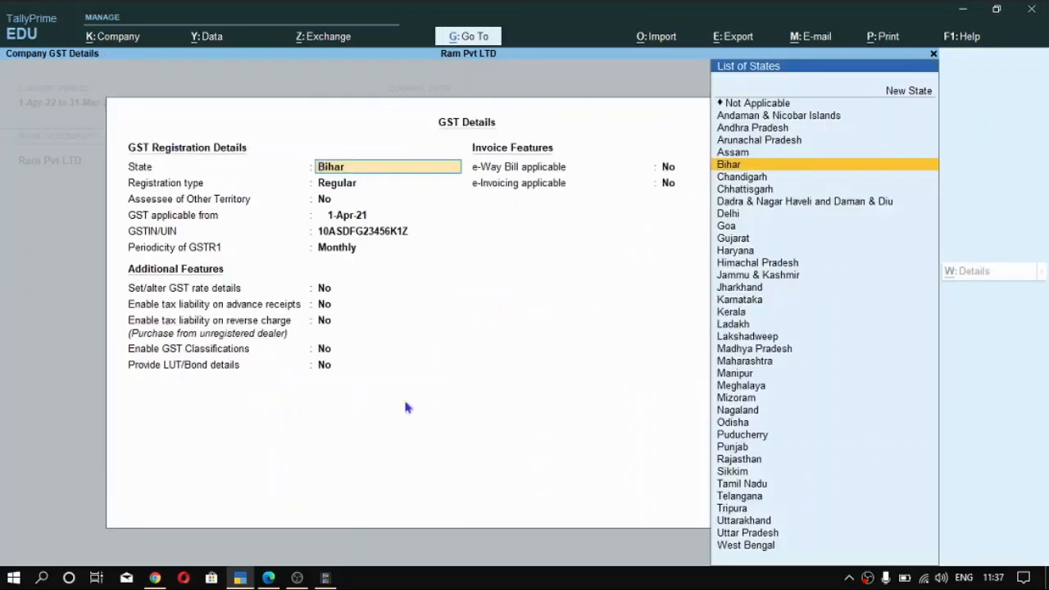
key(ctrl+a)
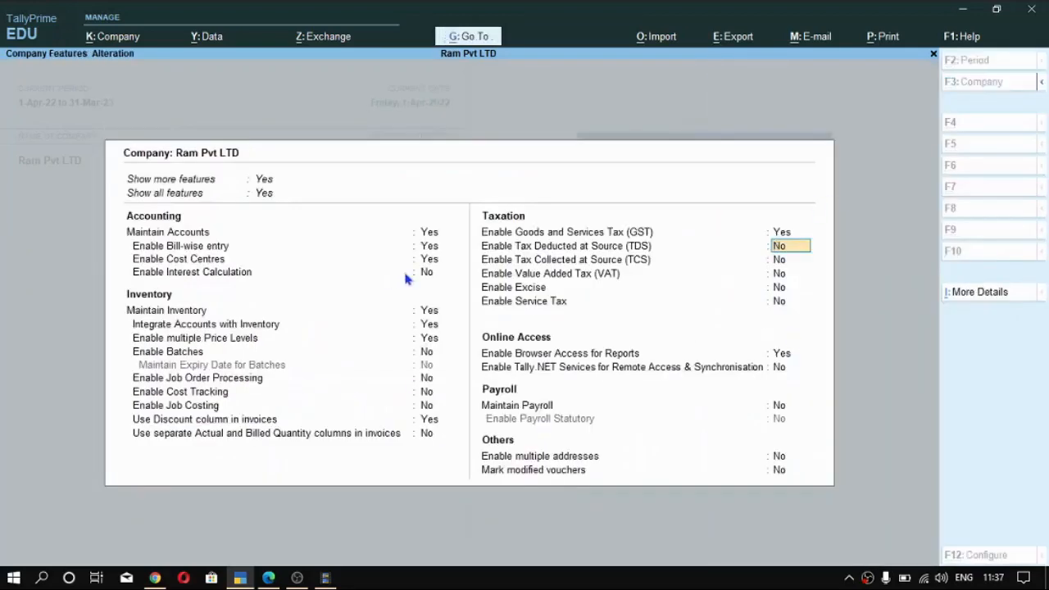
key(ctrl+a)
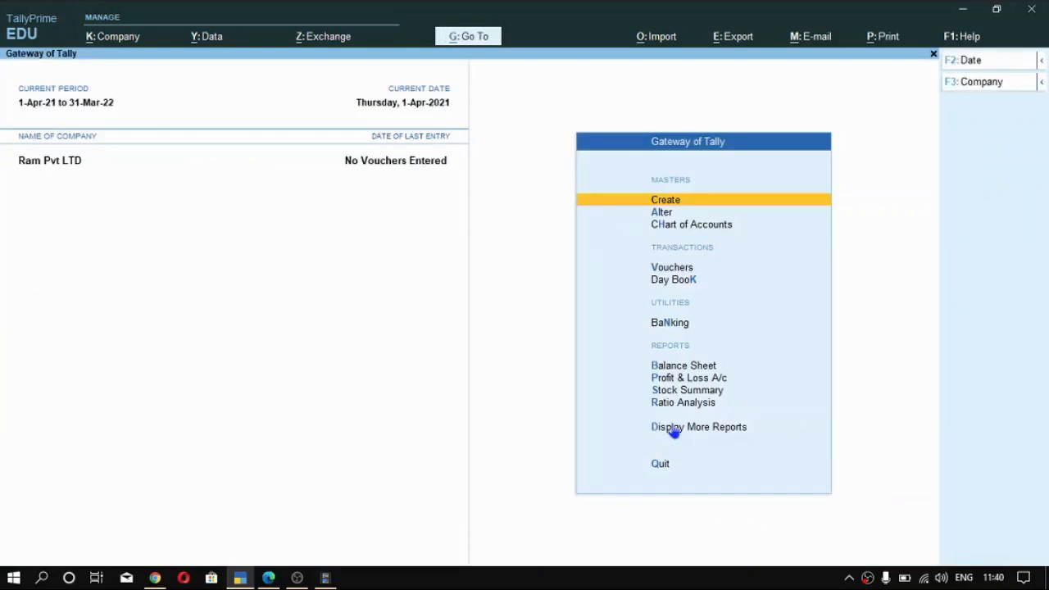
- Open the customer's ledger for alteration from the list of ledger masters
key(Down)
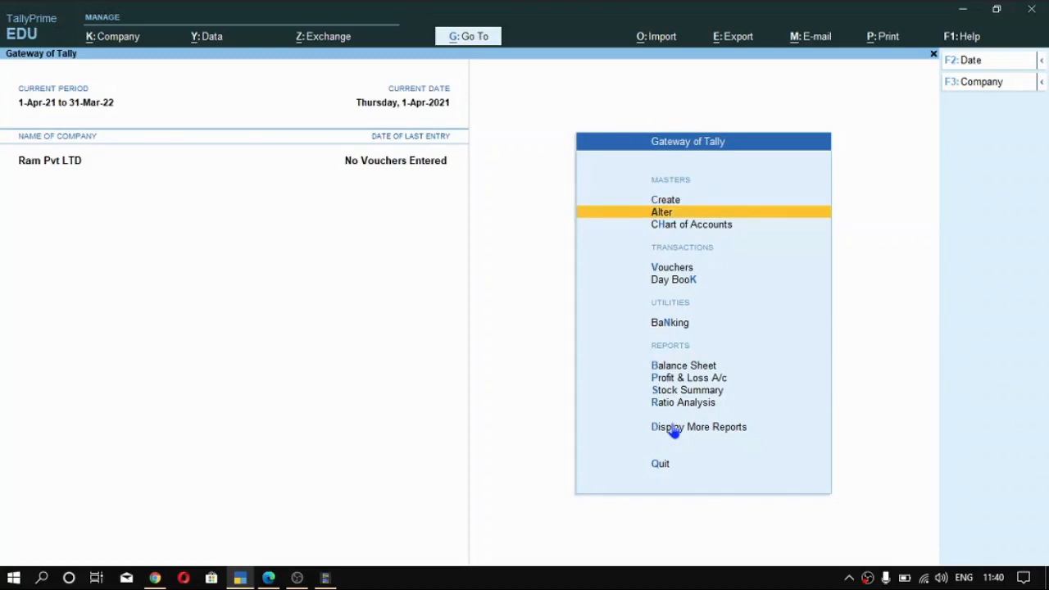
key(Up)
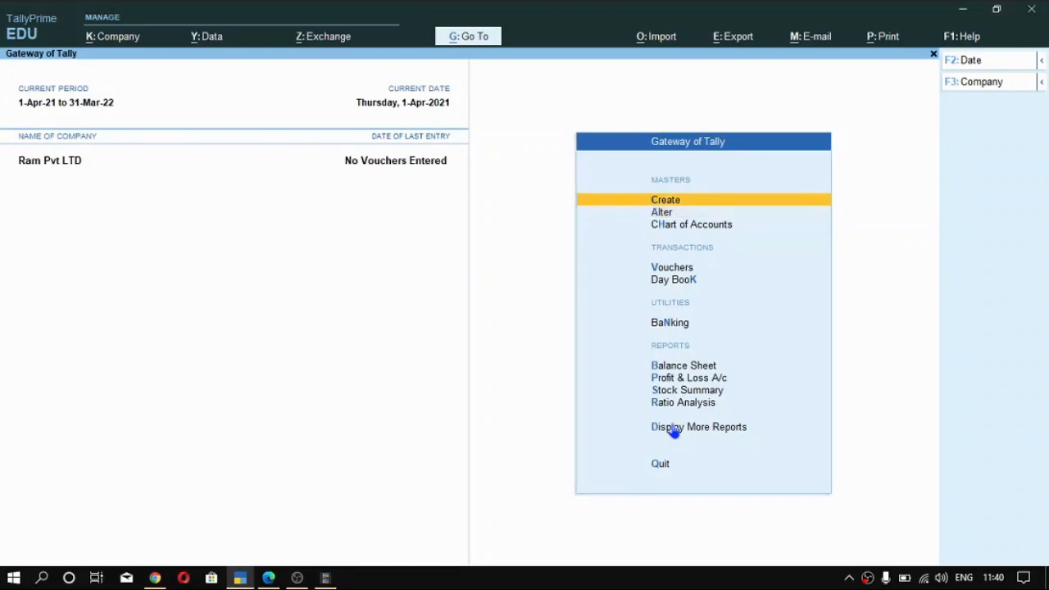
key(Down)
key(Return)
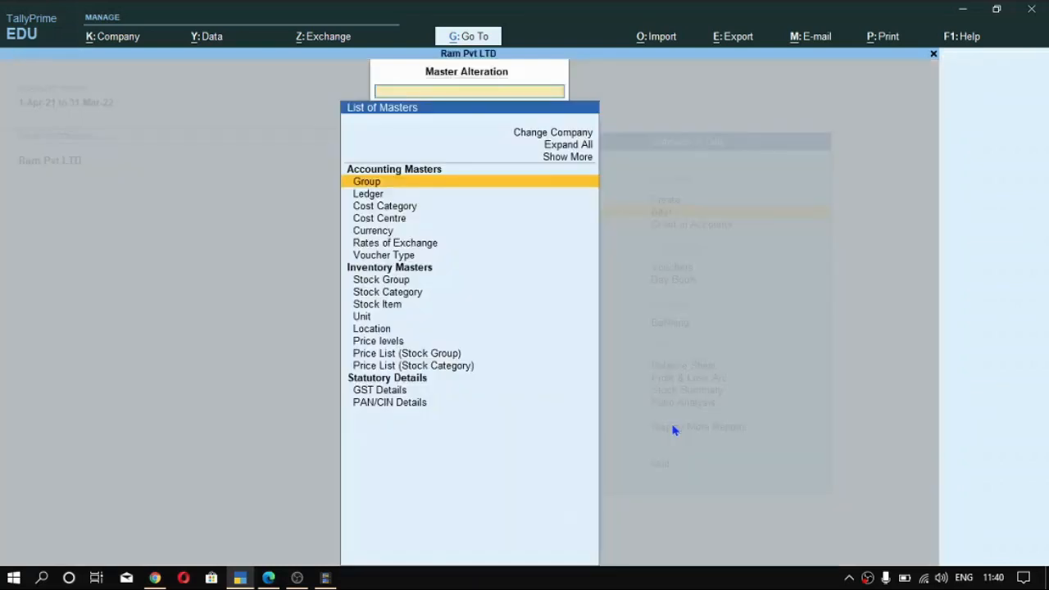
key(Down)
key(Return)
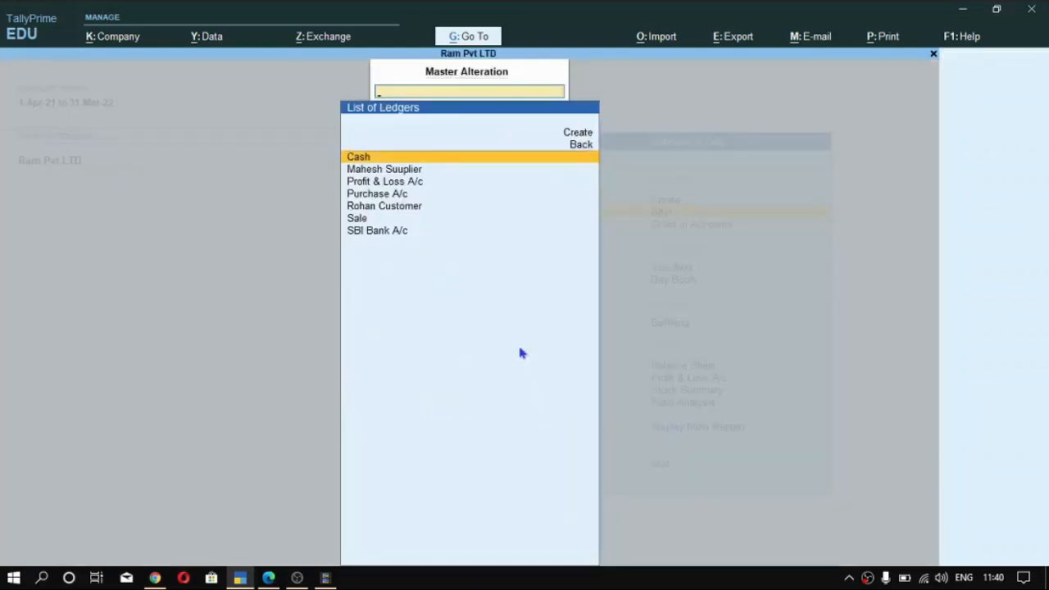
key(Down)
key(Down)
key(Down)
key(Down)
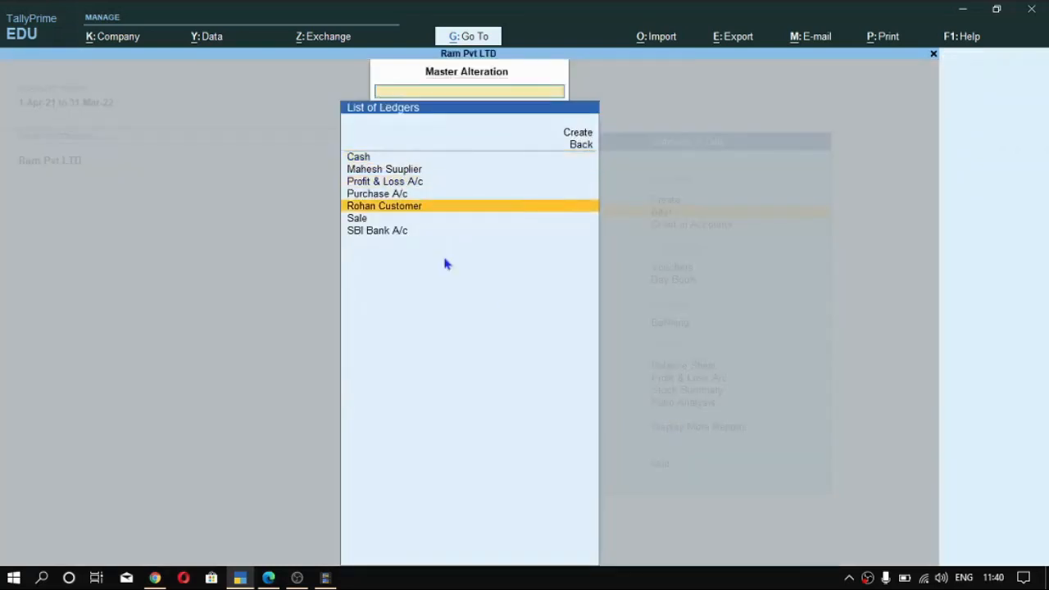
key(Return)
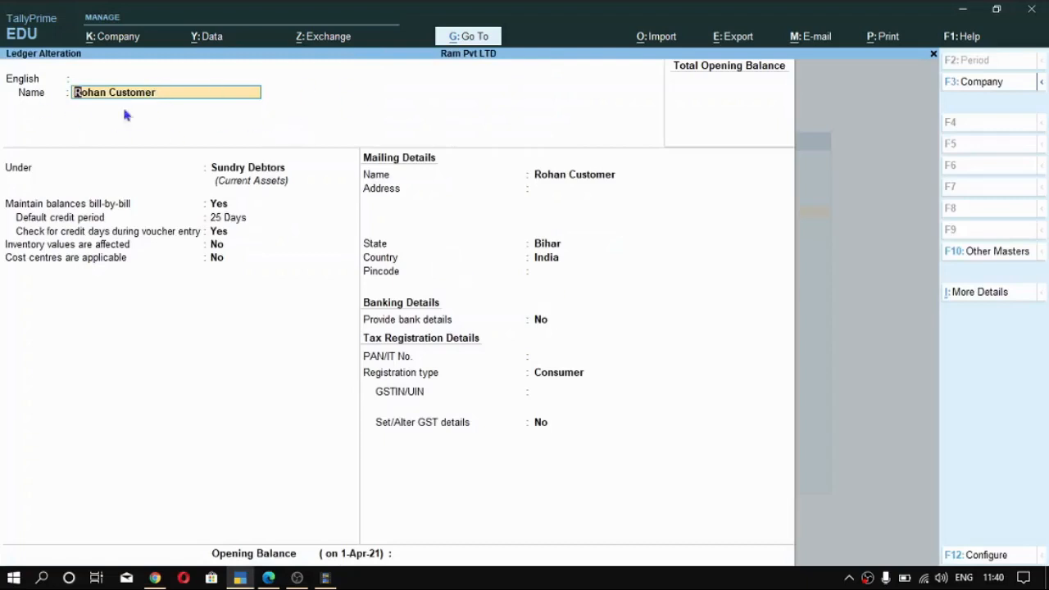
- Check the customer ledger's bill-by-bill balances, default credit period and credit-days check during voucher entry
click(218, 205)
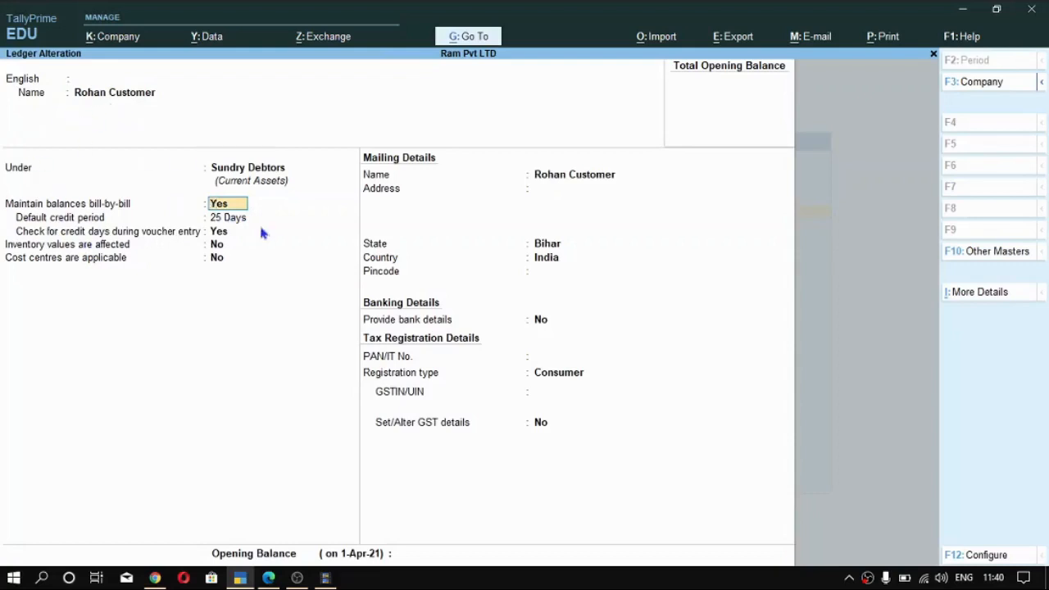
key(Return)
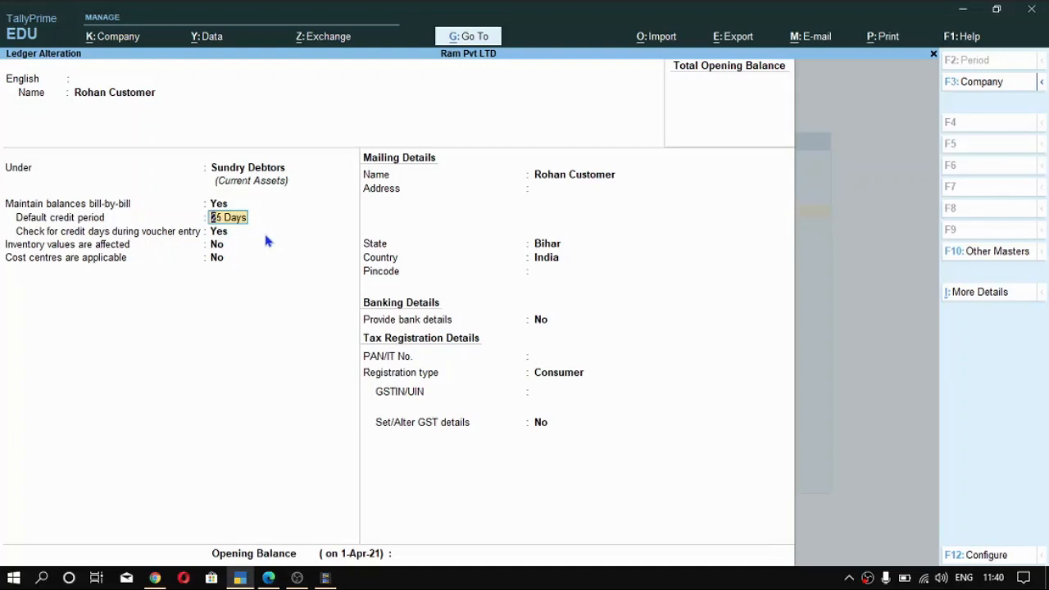
key(ctrl)
key(Return)
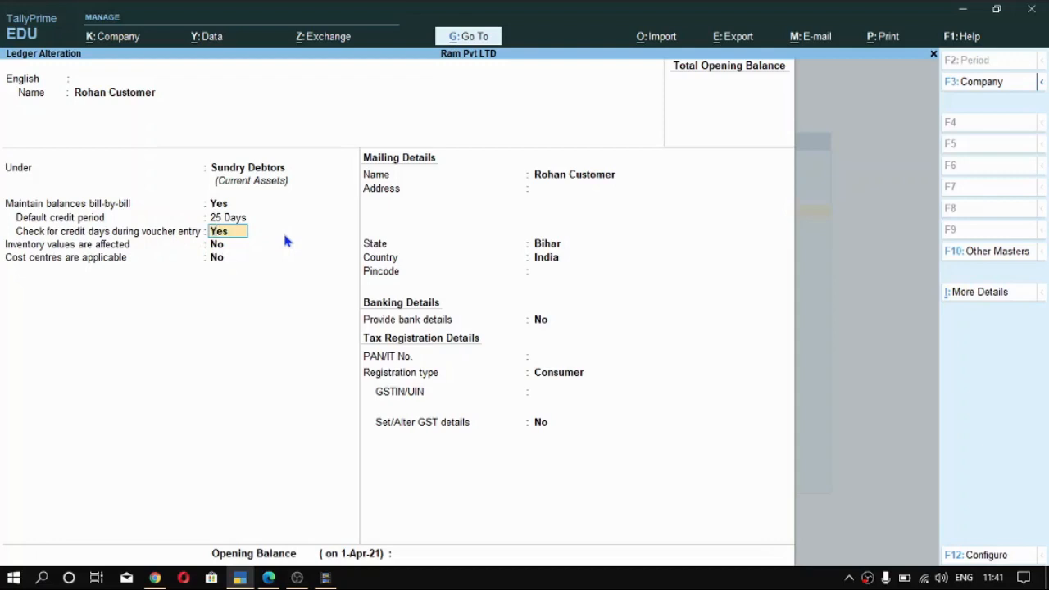
key(Return)
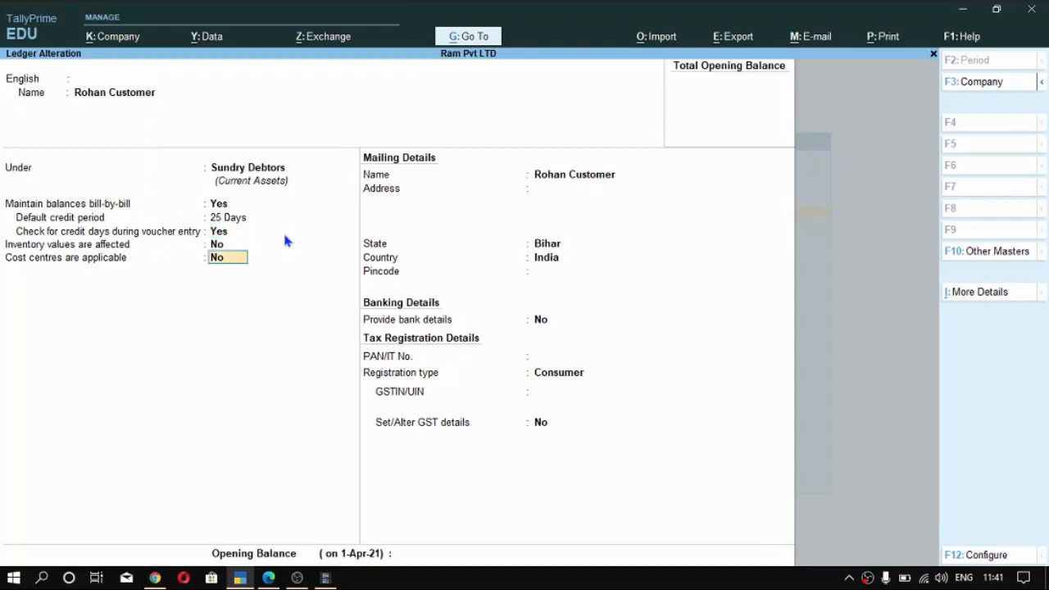
click(216, 205)
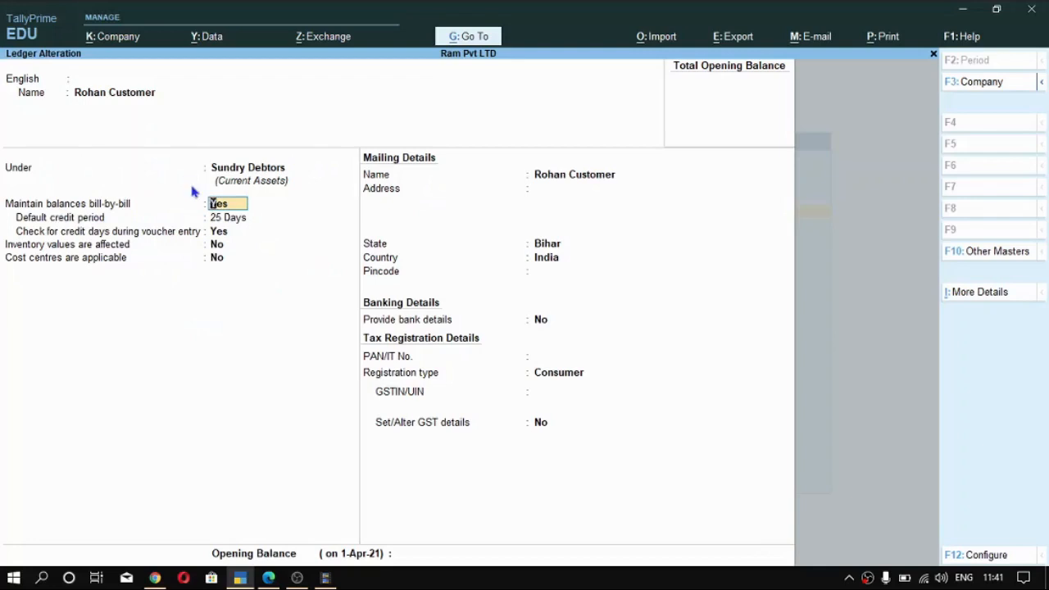
- Check the Maintain balances Bill-by-Bill option in the ledger configuration and accept the configuration
key(F12)
click(183, 339)
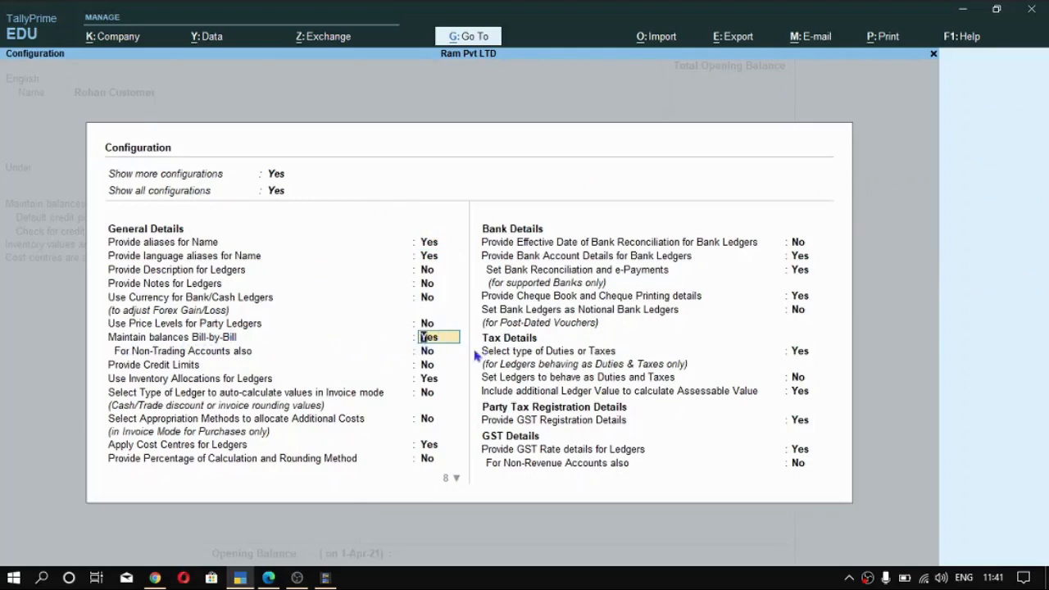
key(ctrl+a)
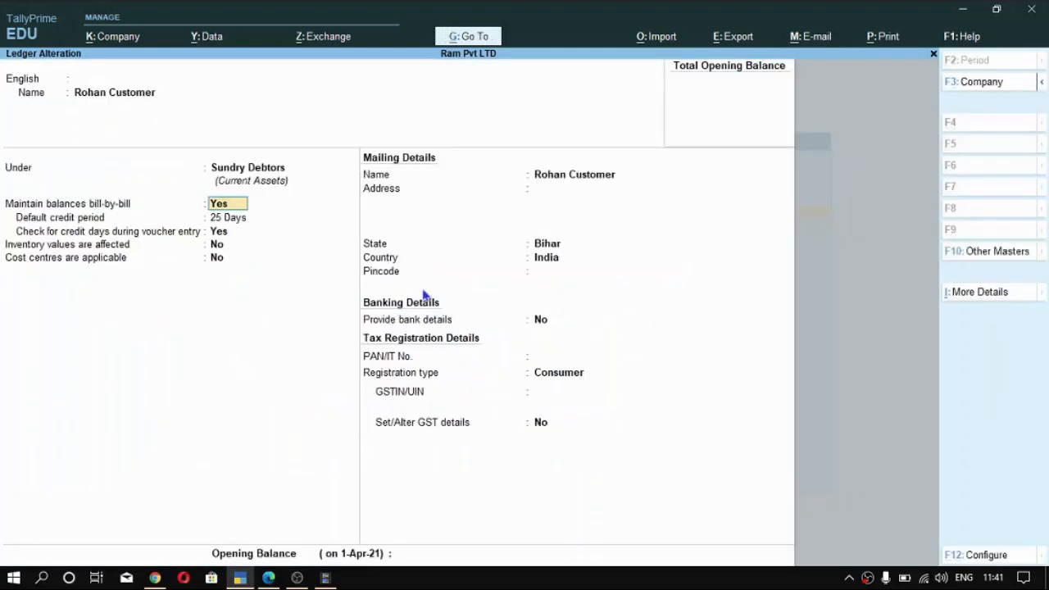
- Keep the customer ledger's registration type as Consumer with Set/Alter GST details at No, and save the ledger
click(555, 374)
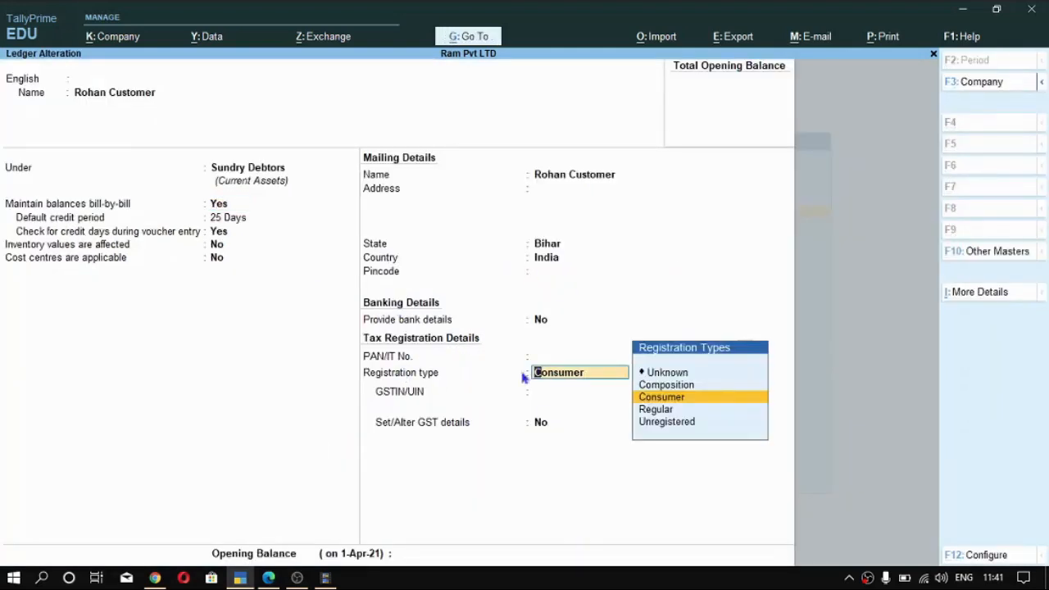
key(Return)
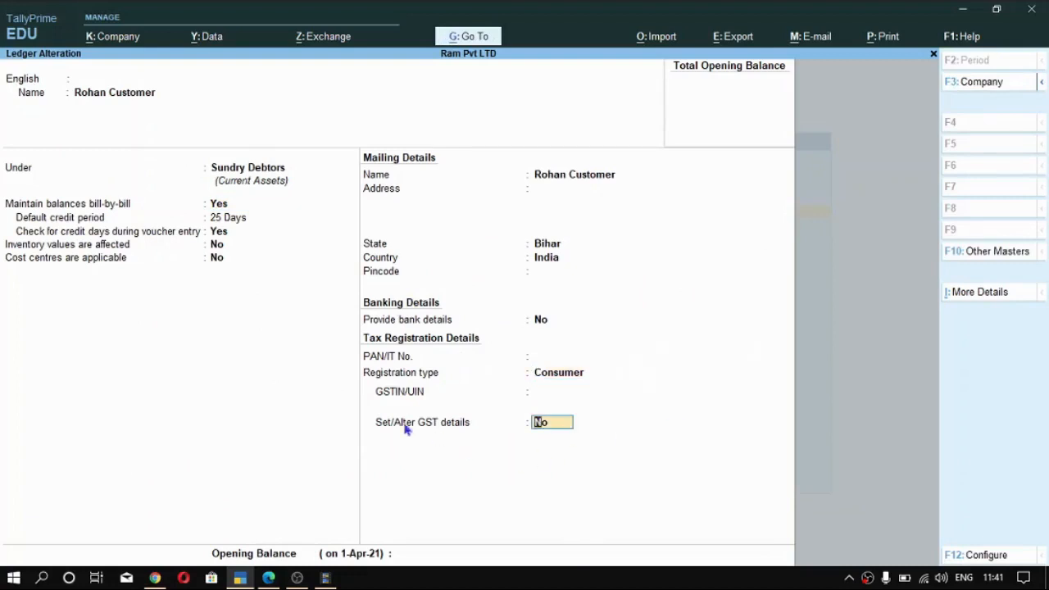
key(Return)
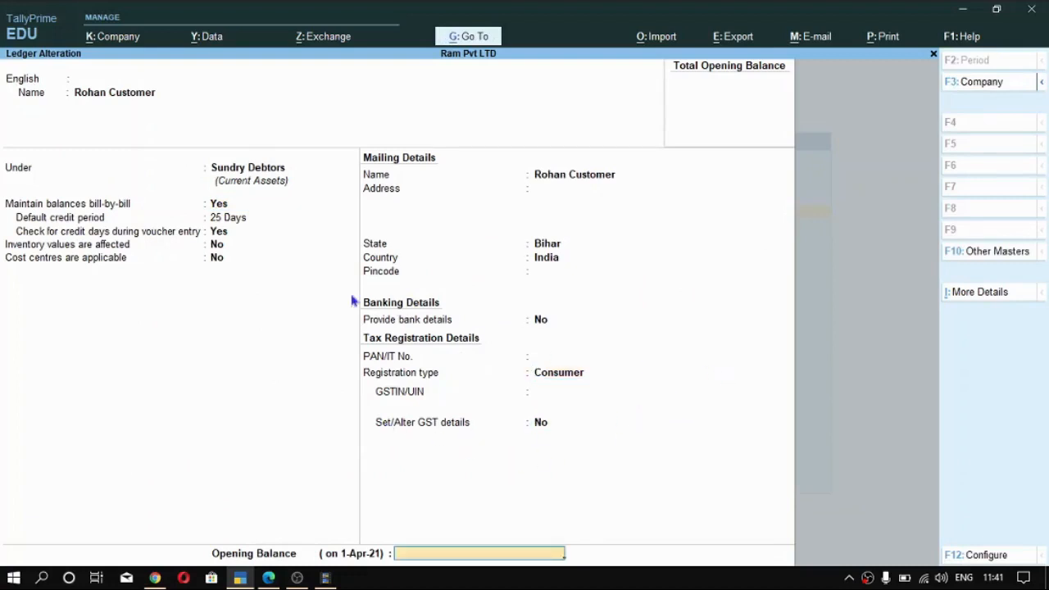
key(Return)
key(Return)
- Open the supplier's ledger for alteration and check its Sundry Creditors group, bill-by-bill balances and credit period settings
key(Up)
key(Up)
key(Up)
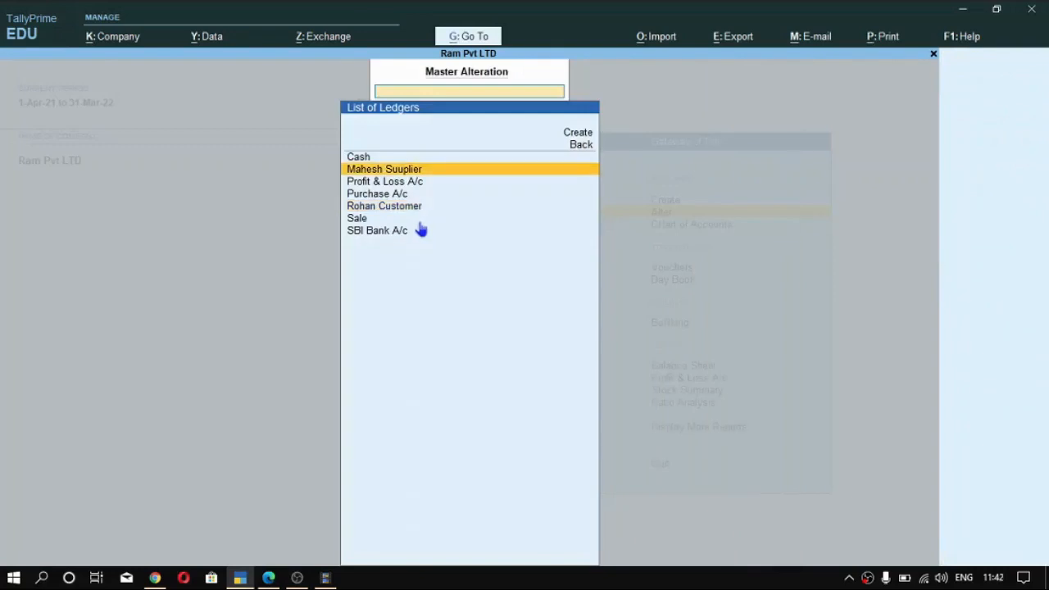
key(Return)
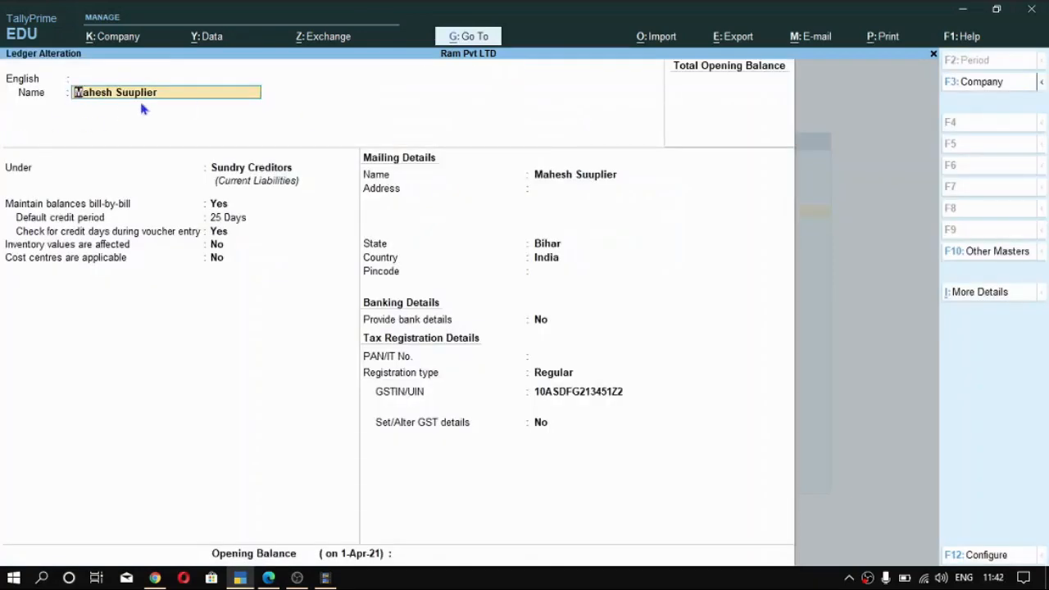
key(Return)
key(Return)
key(Return)
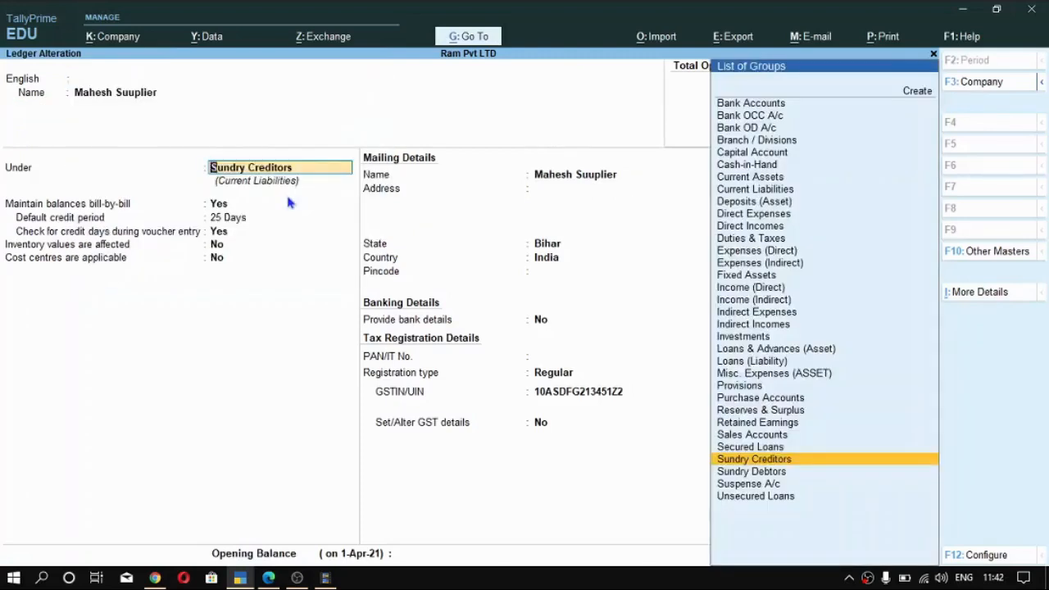
key(Return)
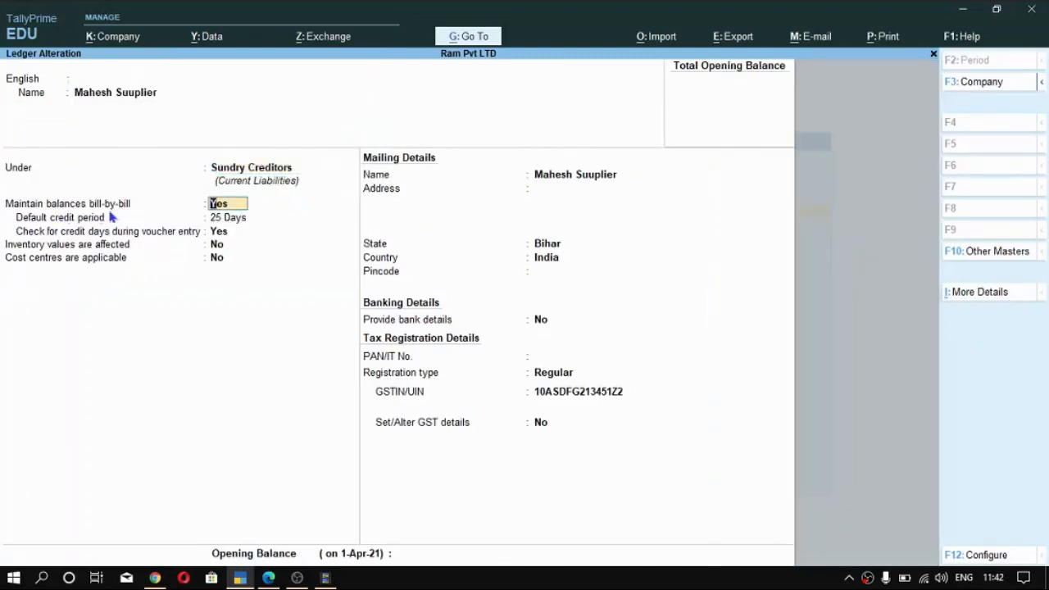
key(Return)
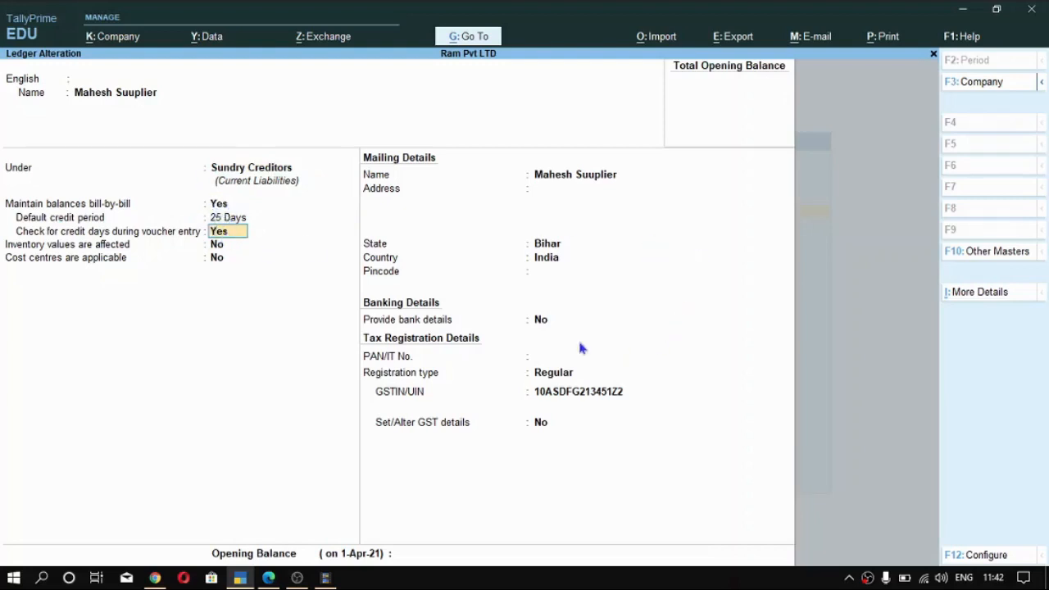
- Keep the supplier ledger's registration type as Regular with its existing GST details, and save the ledger
click(545, 373)
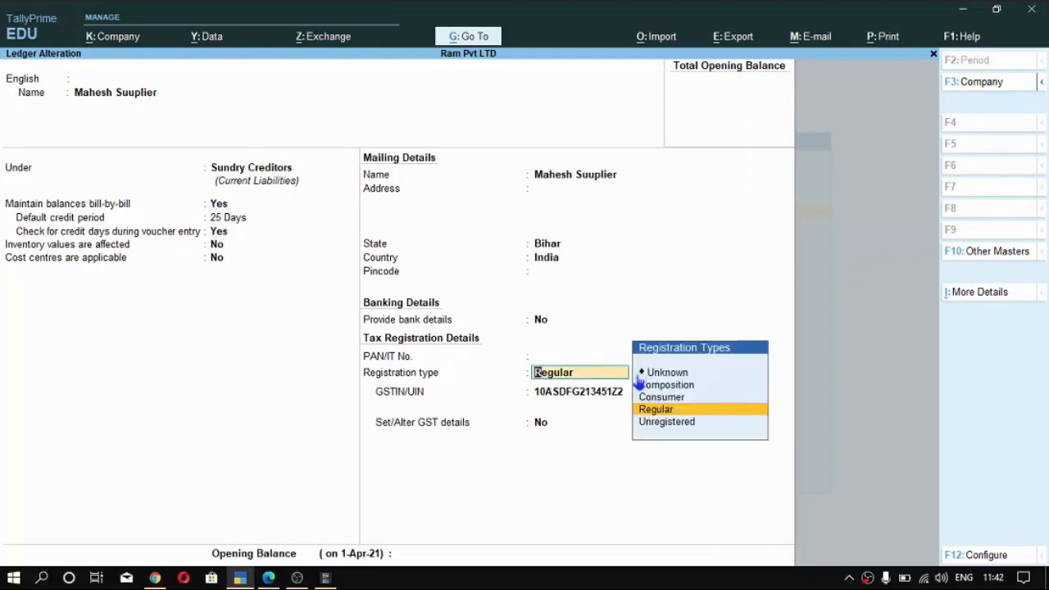
key(Return)
key(Return)
key(Return)
key(Return)
key(Return)
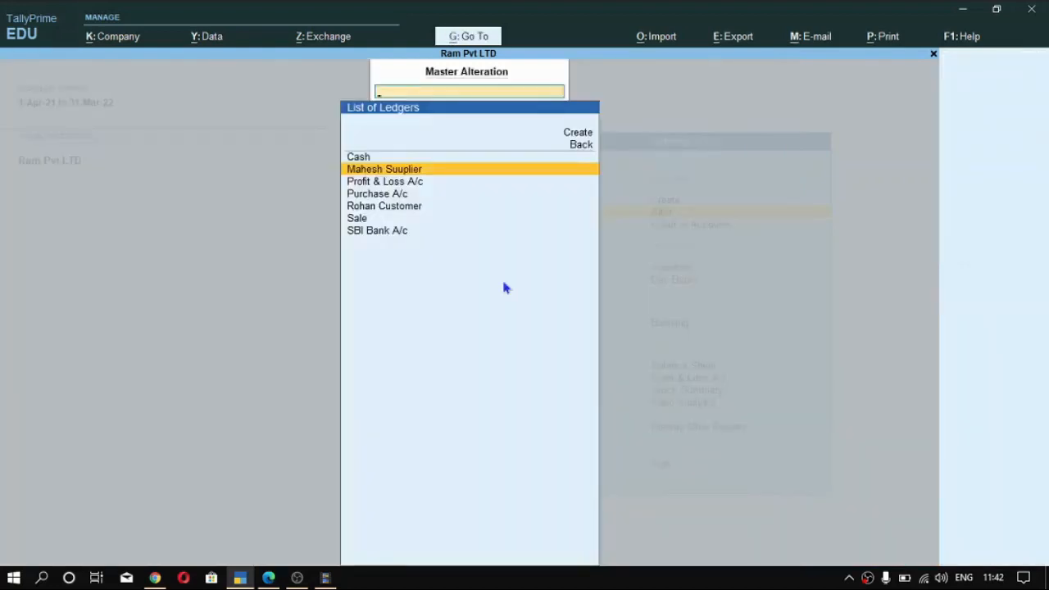
- View the blank ledger creation form from the list of ledgers and return to the Gateway of Tally
key(Up)
key(Up)
key(Up)
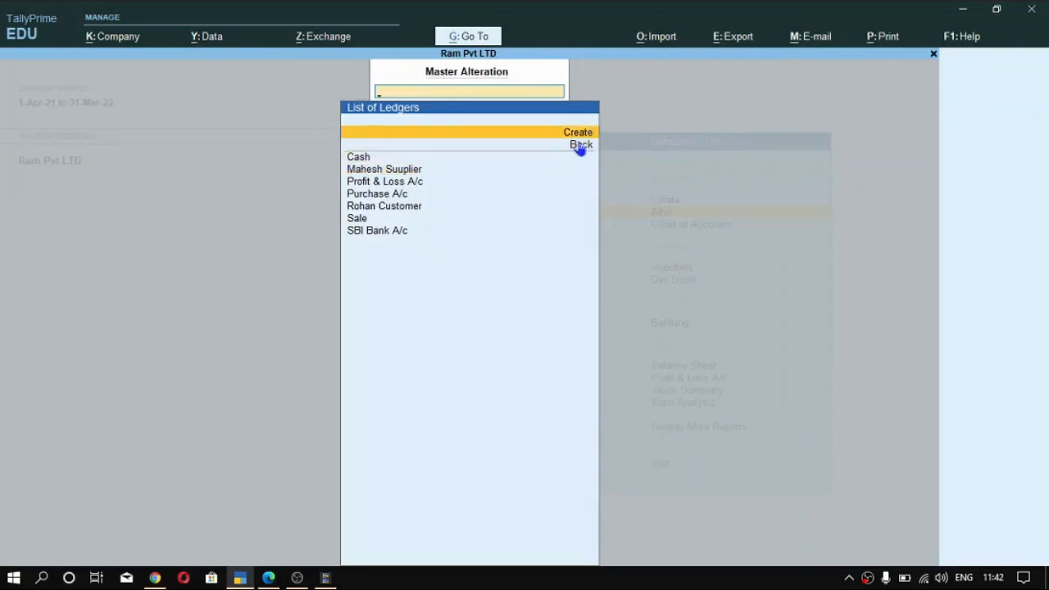
key(Return)
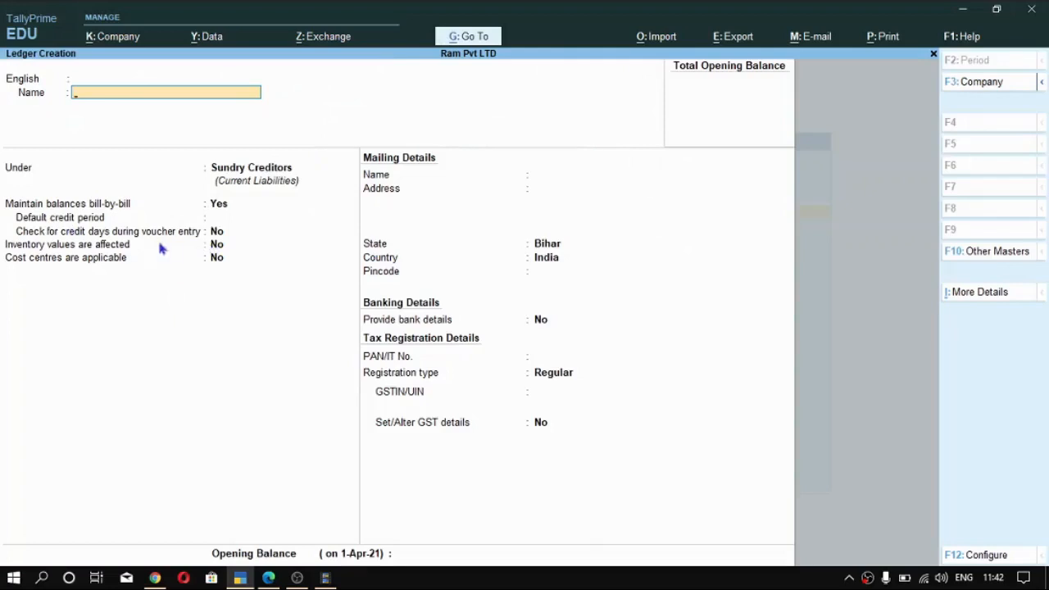
key(alt)
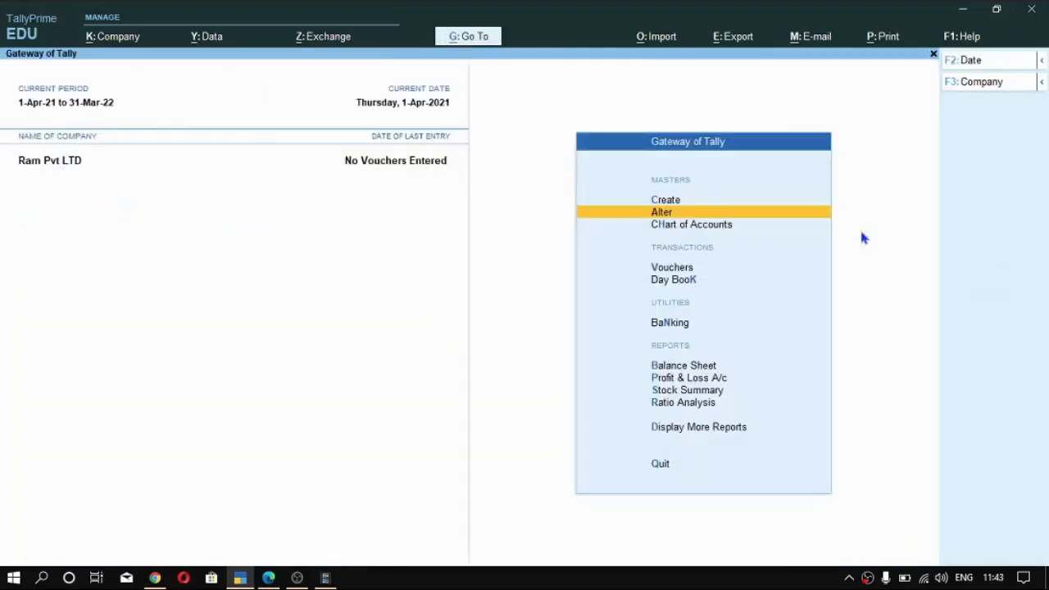
- Start a new Purchase voucher for Ram Pvt LTD
key(Down)
key(Down)
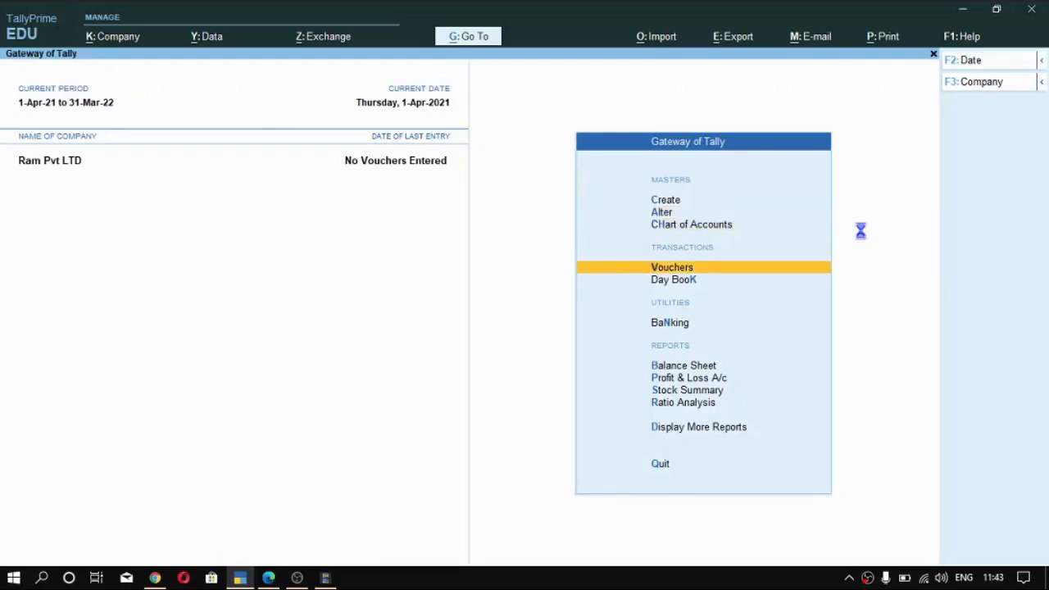
key(Return)
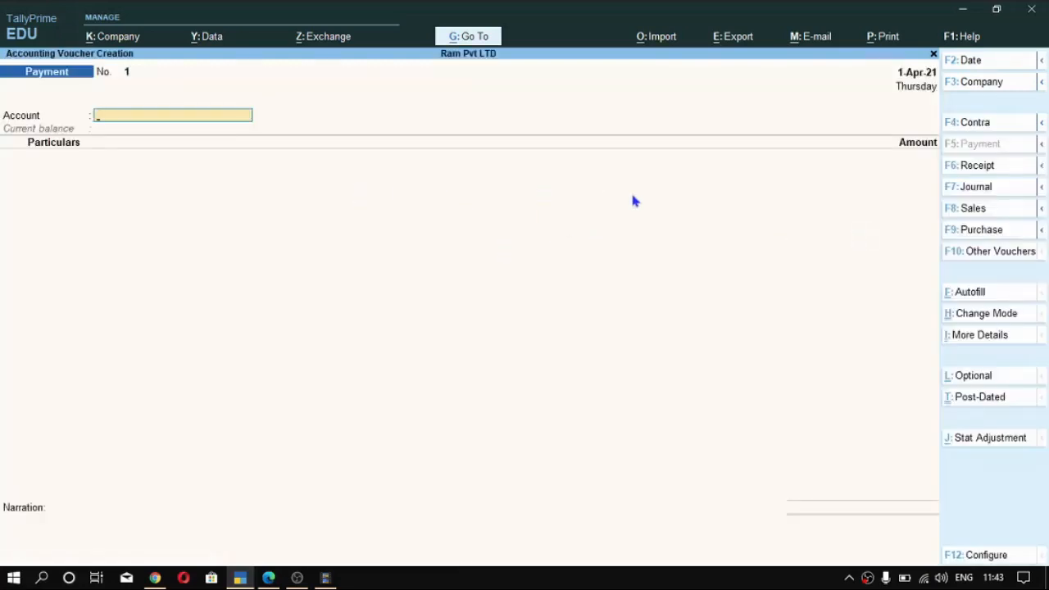
key(F9)
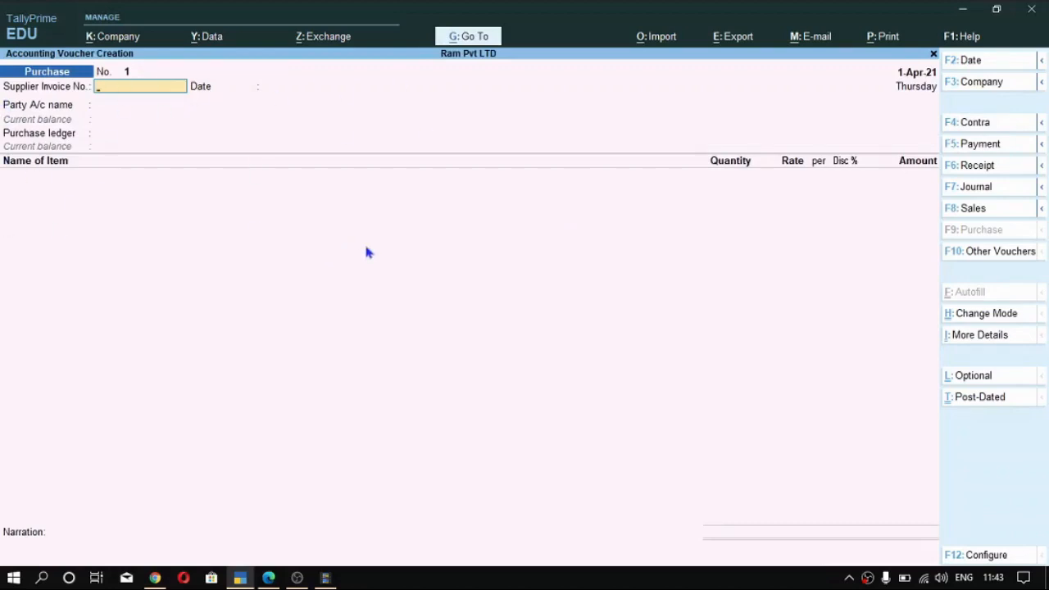
- Enter A1 as the purchase voucher's supplier invoice number and accept 1-Apr-21 as the invoice date
text(1234)
key(BackSpace)
key(BackSpace)
key(BackSpace)
key(BackSpace)
text(A1)
key(Return)
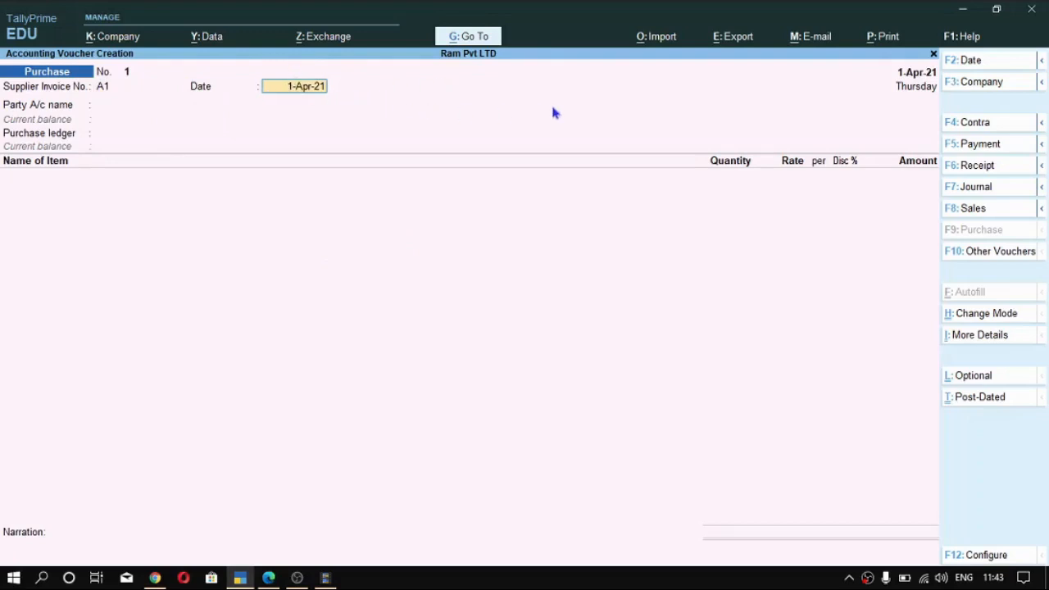
key(Return)
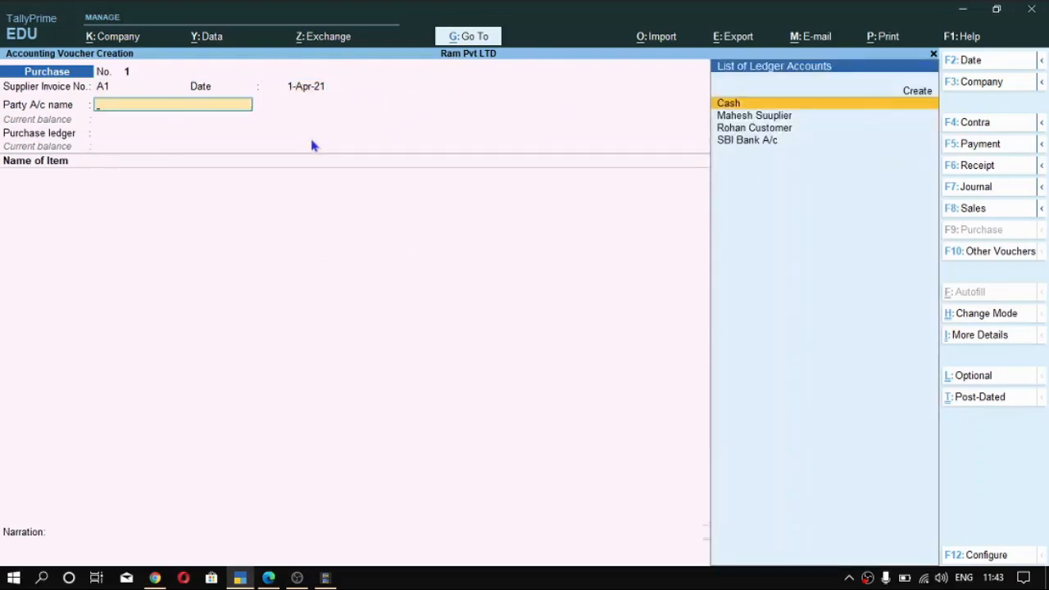
- Choose the supplier's ledger as the party with its default party details, and set Purchase A/c as the purchase ledger
key(Down)
key(Down)
key(Down)
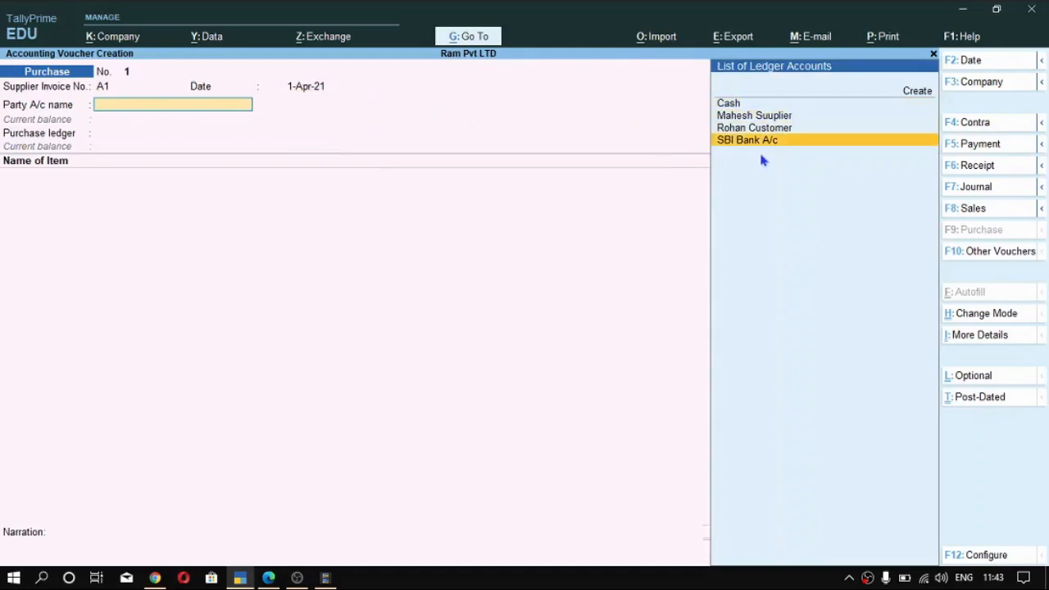
key(Up)
key(Up)
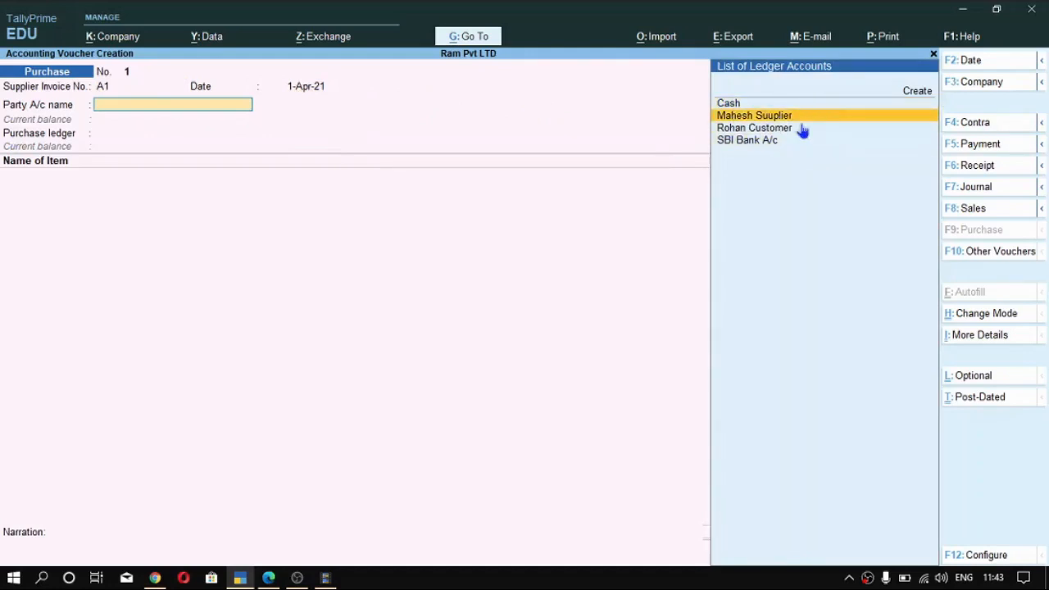
key(Return)
key(ctrl+a)
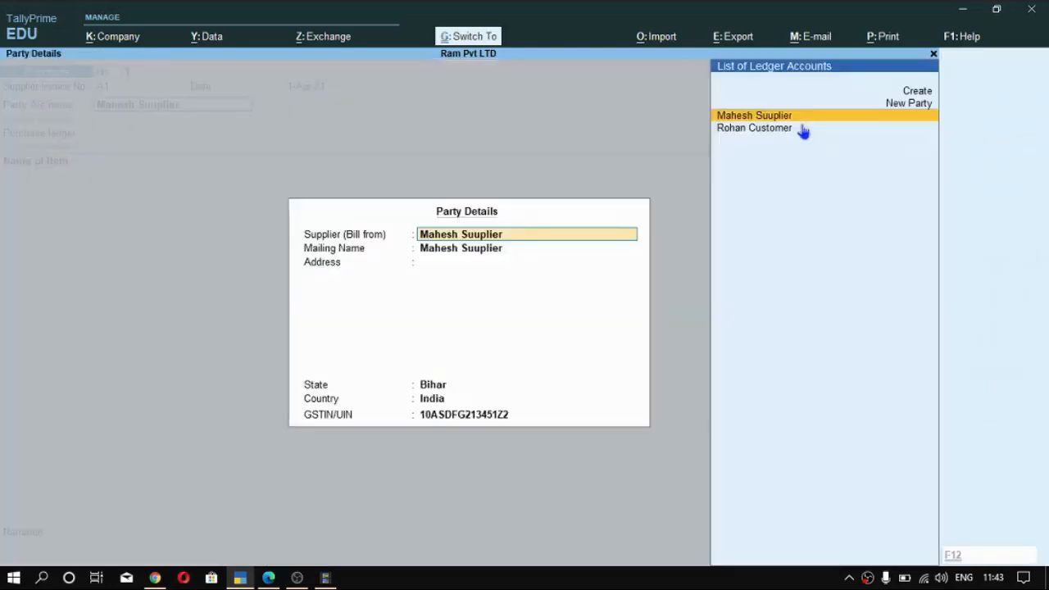
key(ctrl+a)
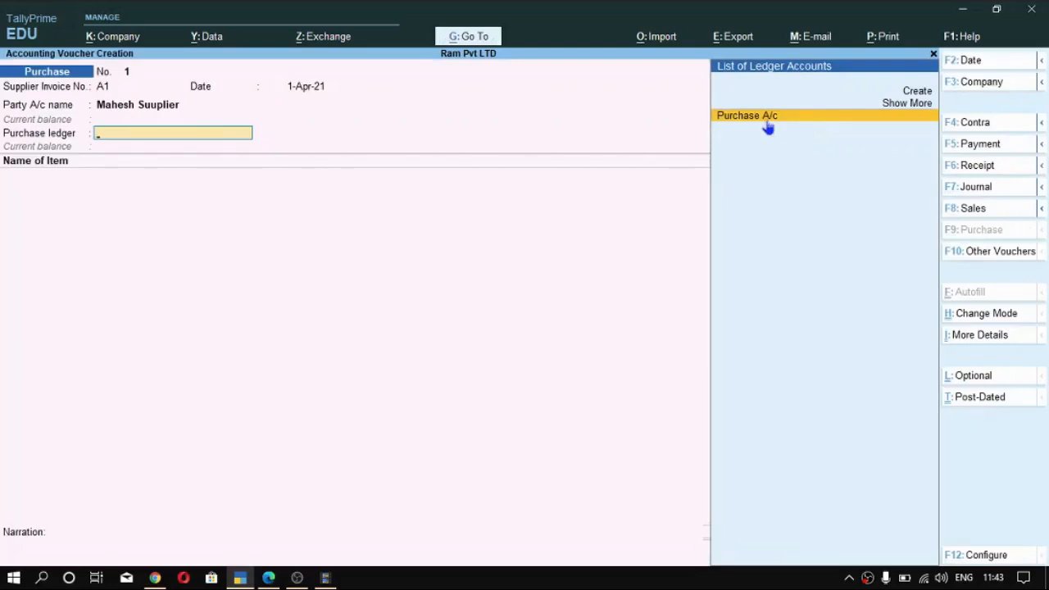
click(768, 128)
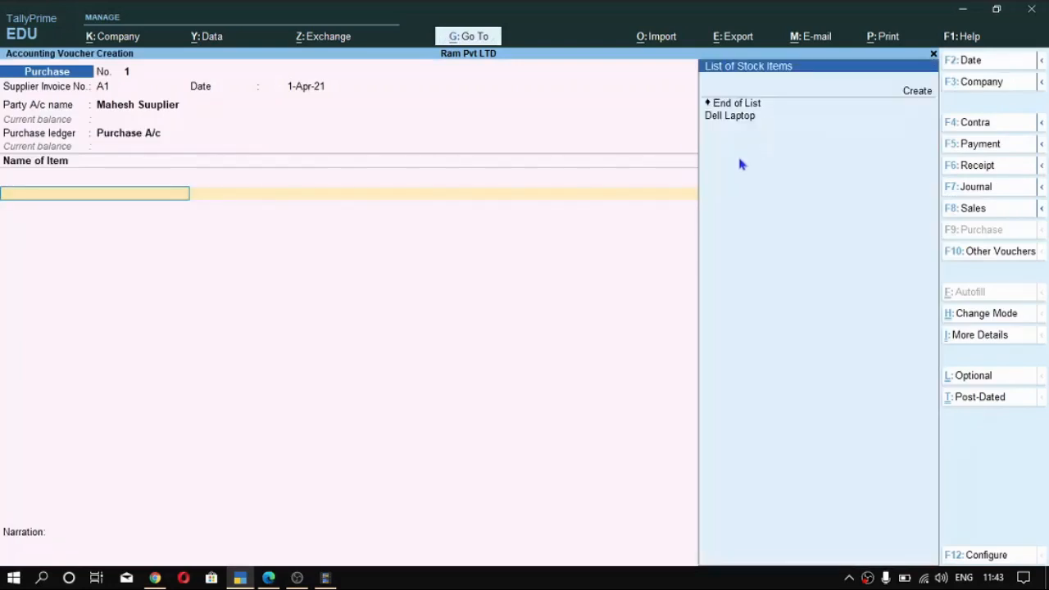
- Add 10 Pcs of Dell Laptop at a rate of 10,000 to the purchase voucher and end the item list
key(Down)
key(Return)
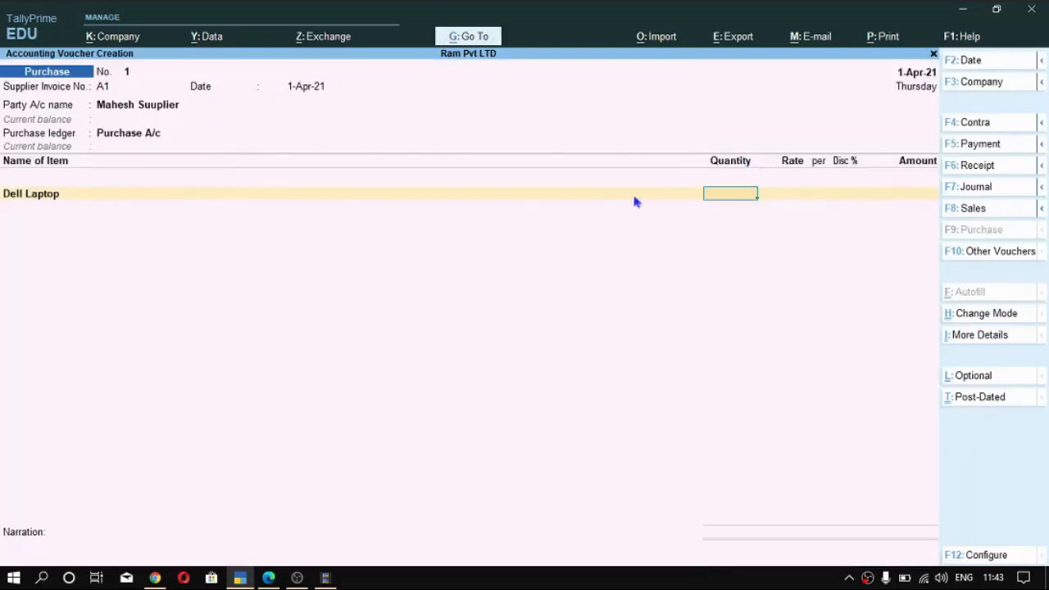
text(10)
key(Return)
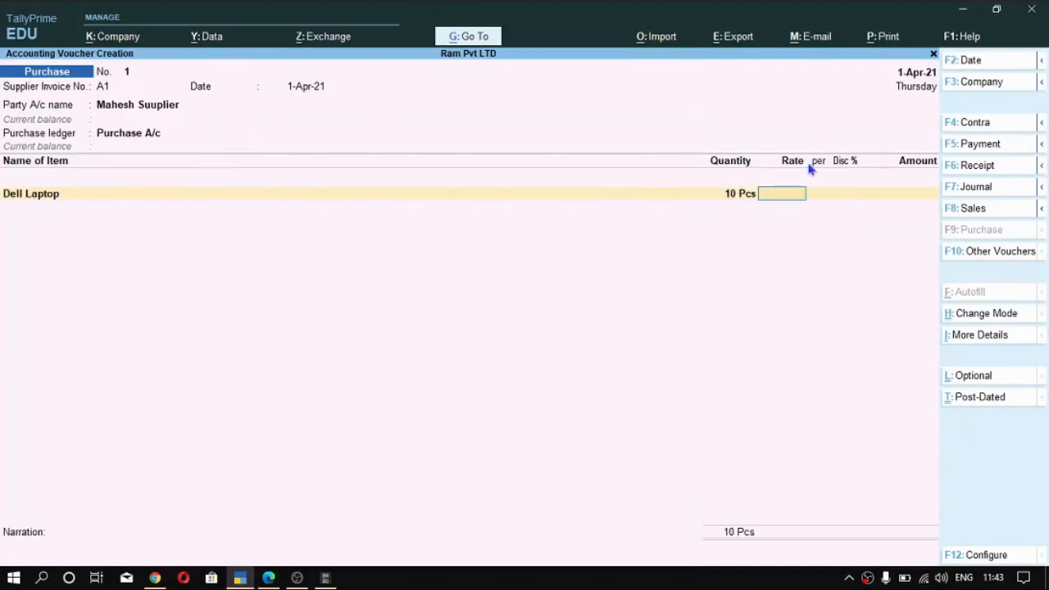
text(10,000)
key(Return)
key(Return)
key(Return)
key(Return)
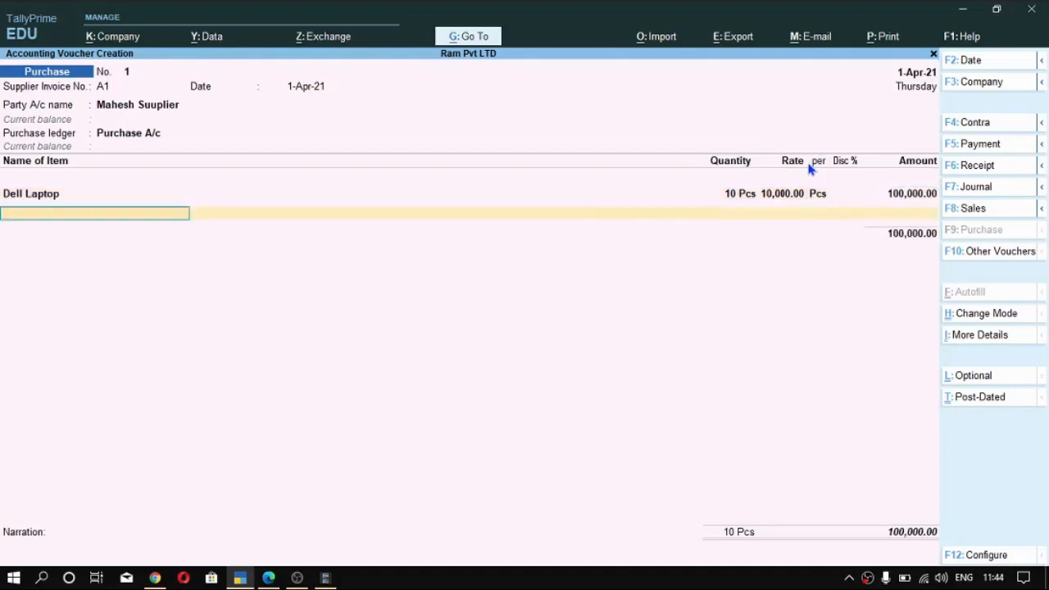
key(Return)
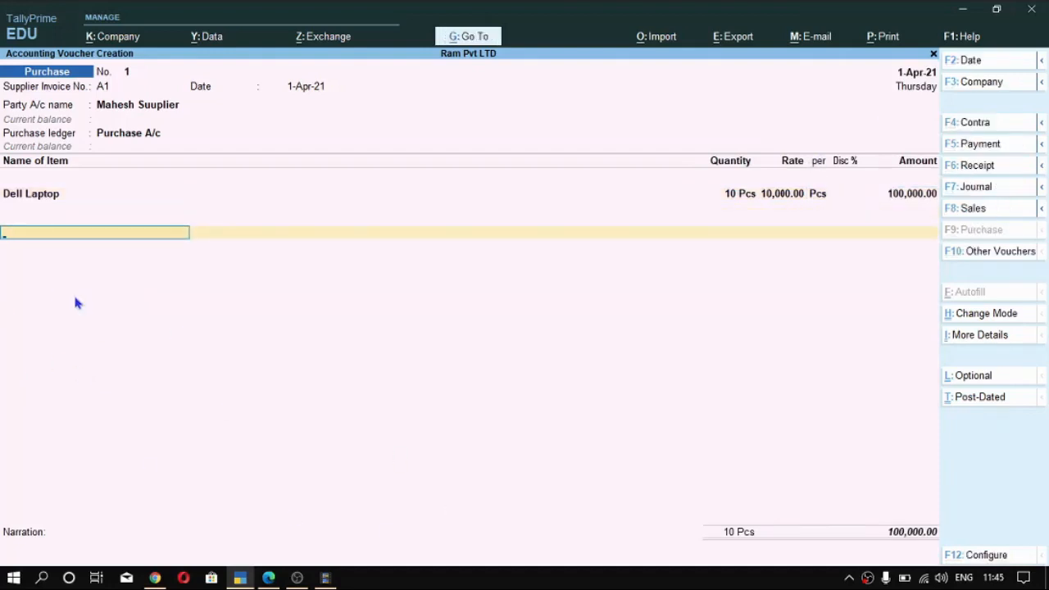
- Add the SGST and CGST ledgers to the purchase voucher with their calculated amounts and proceed to the bill-wise details
text(sgs)
key(Return)
key(Return)
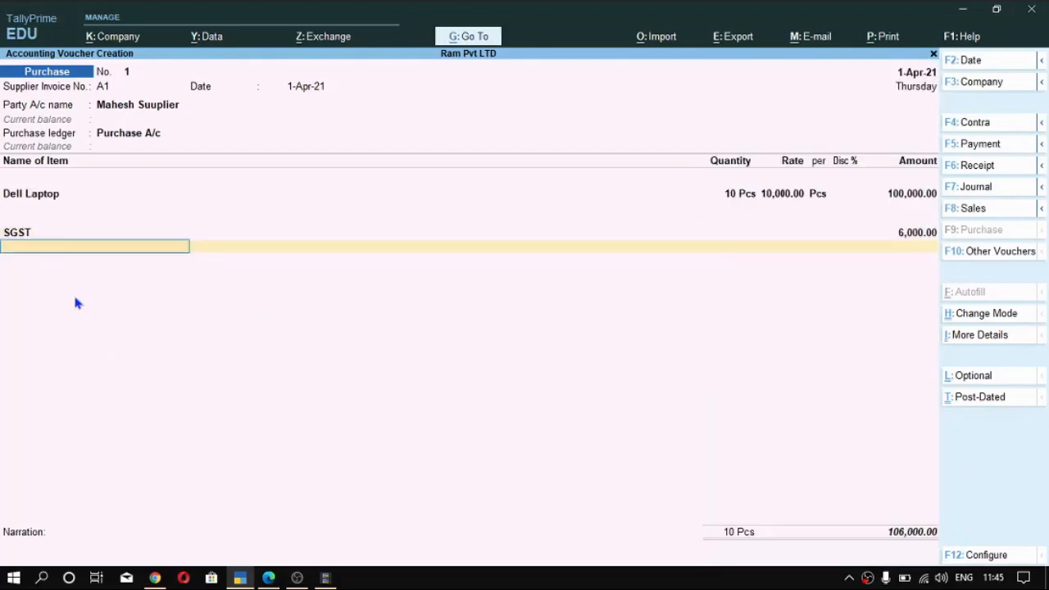
text(cg)
key(Return)
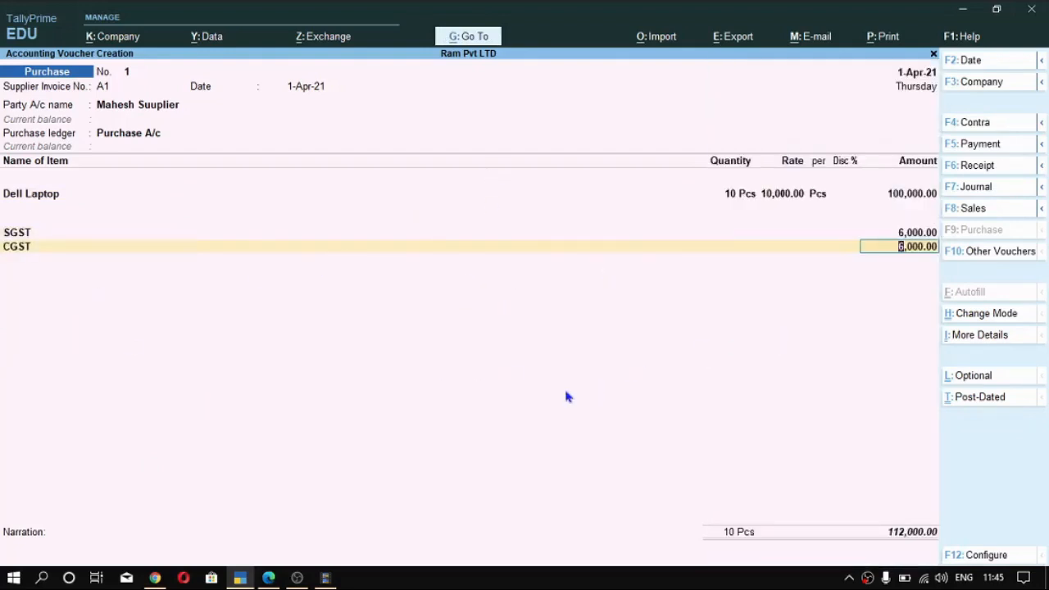
key(Return)
key(Return)
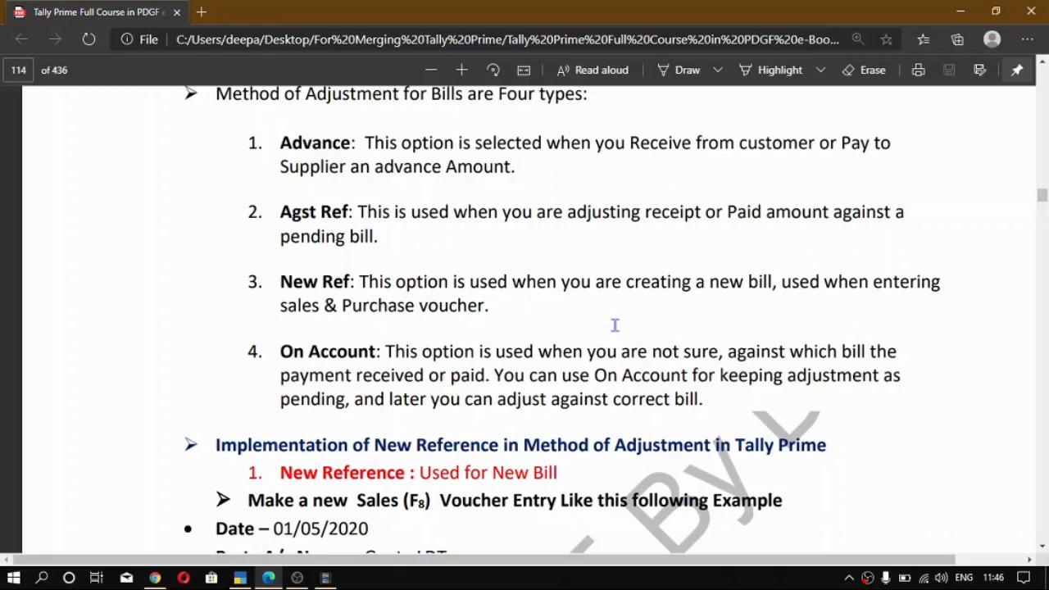
- Compare TallyPrime's bill adjustment methods with the explanations of Advance, Agst Ref, New Ref and On Account in the course PDF
key(alt+Tab)
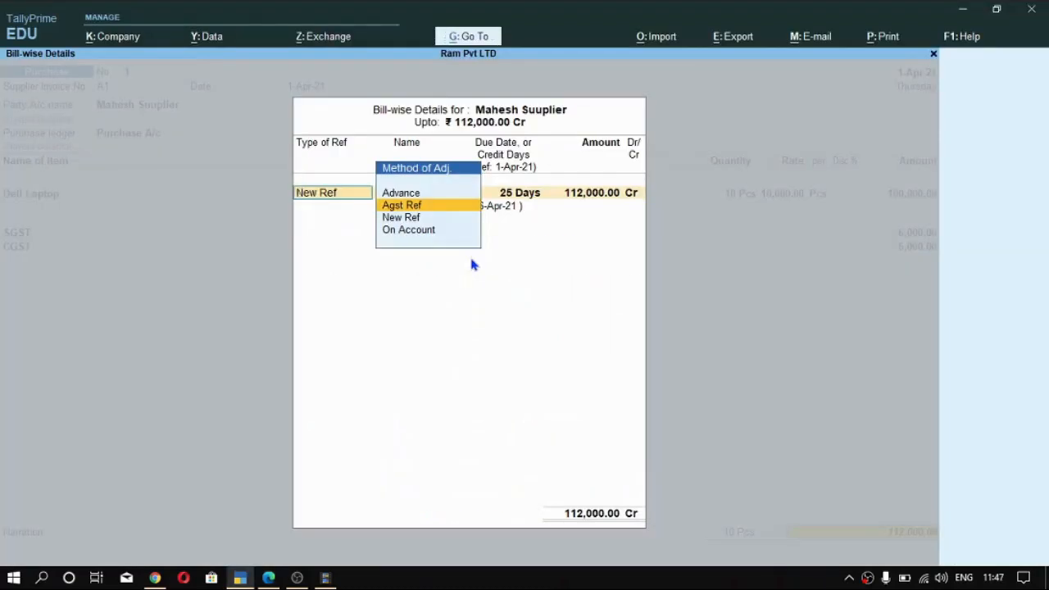
key(alt+Tab)
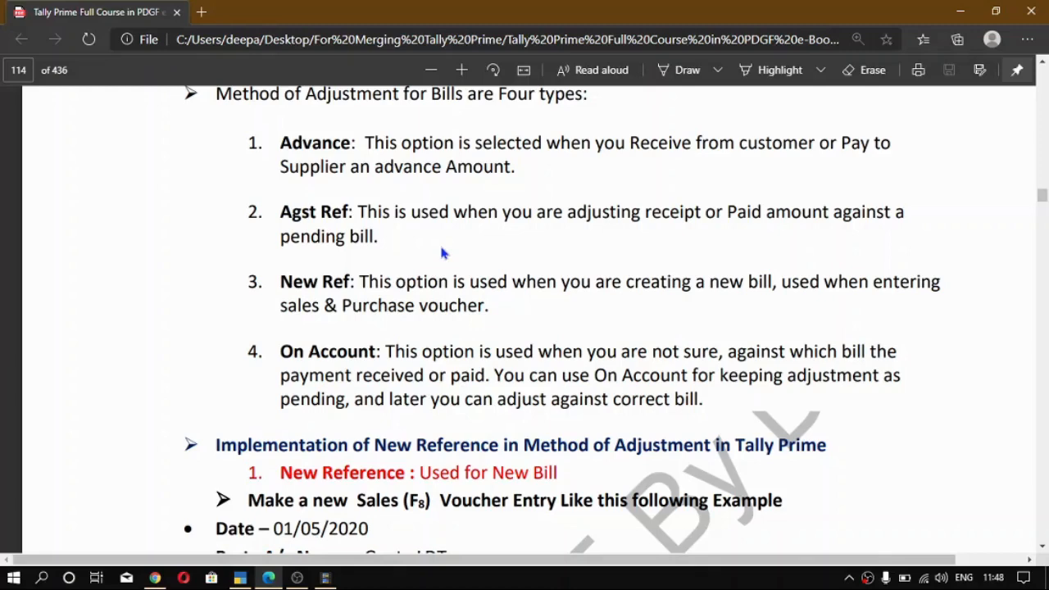
key(alt+Tab)
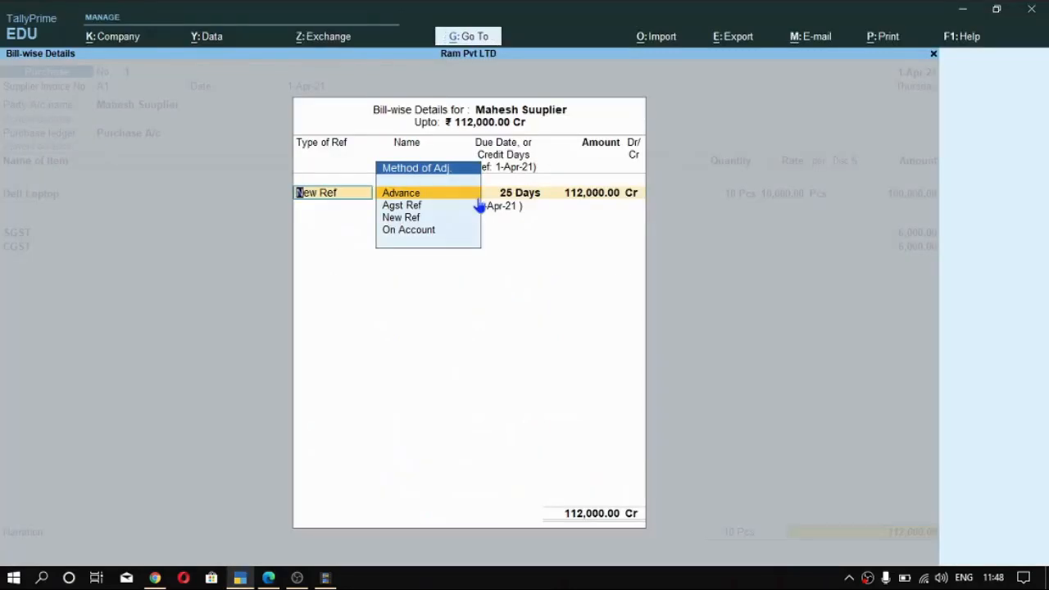
key(alt+Tab)
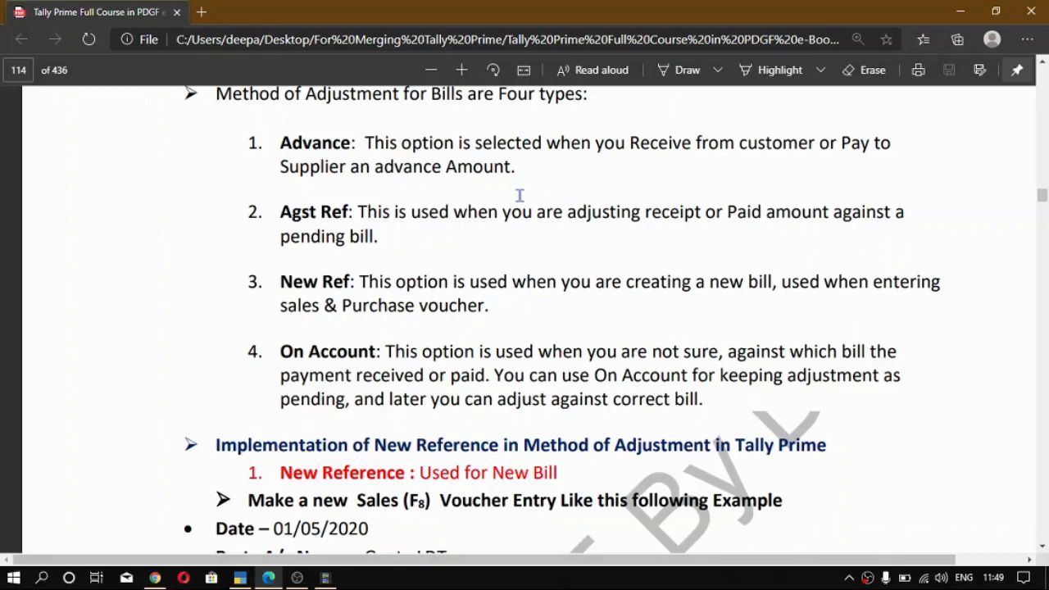
key(alt+Tab)
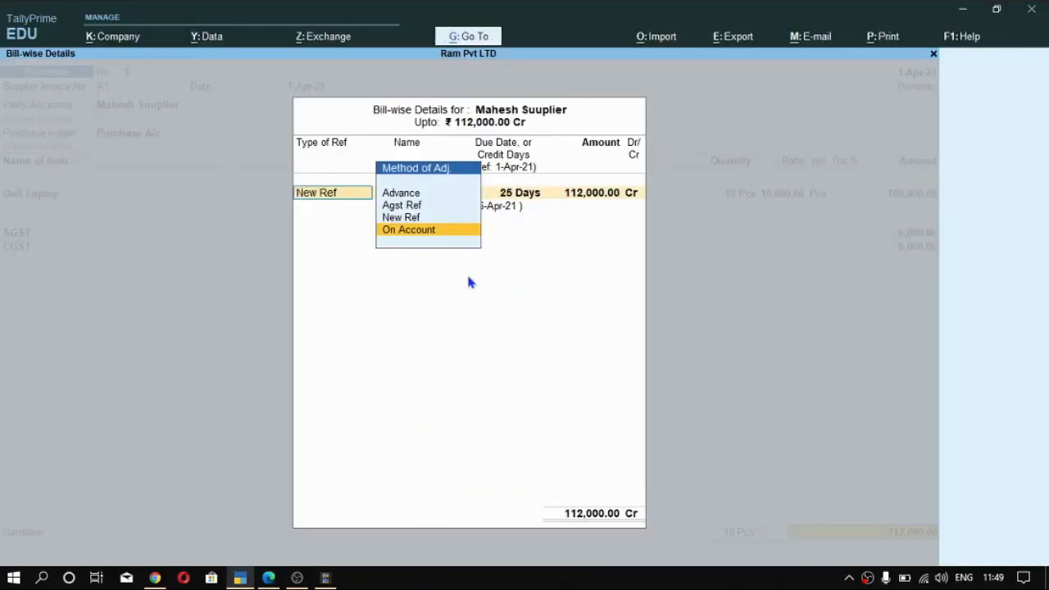
key(alt+Tab)
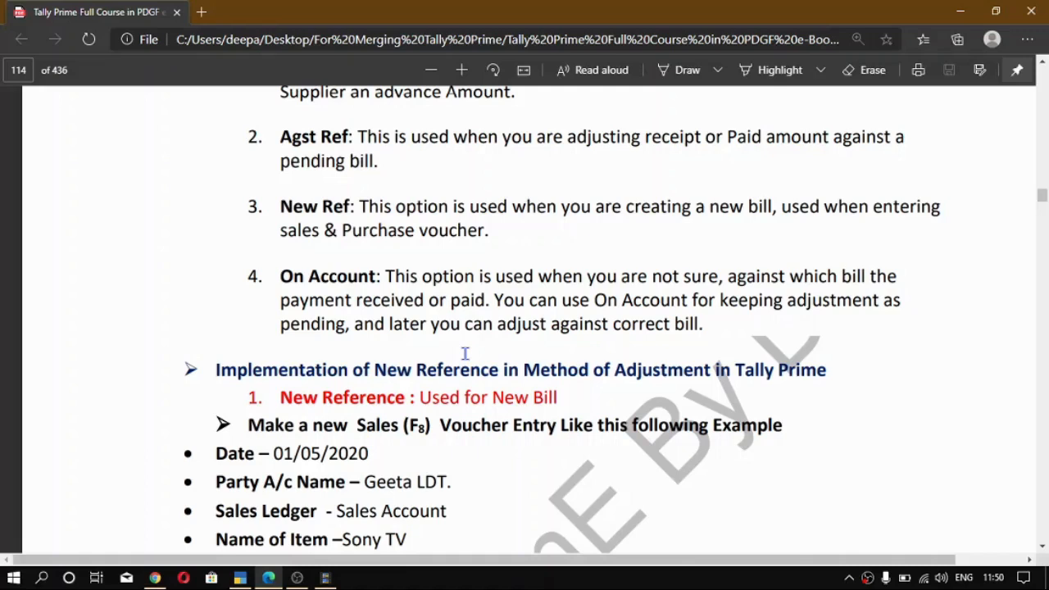
- Switch back to TallyPrime, record bill A1 as New Ref with 25 Days credit for the full amount, and save the purchase voucher
key(alt+Tab)
key(Up)
key(Return)
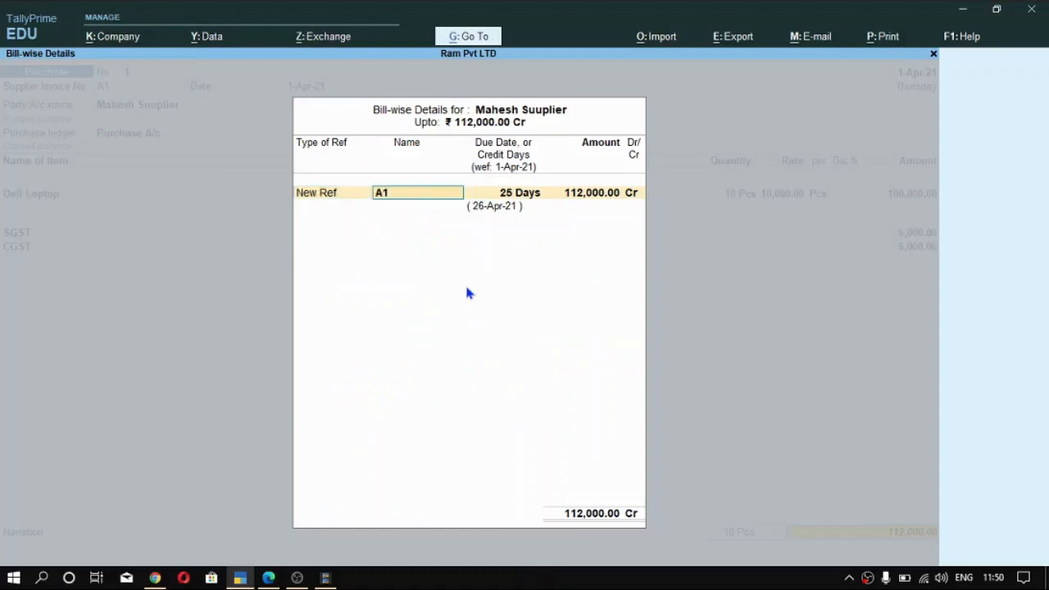
key(Return)
key(Return)
key(Return)
key(BackSpace)
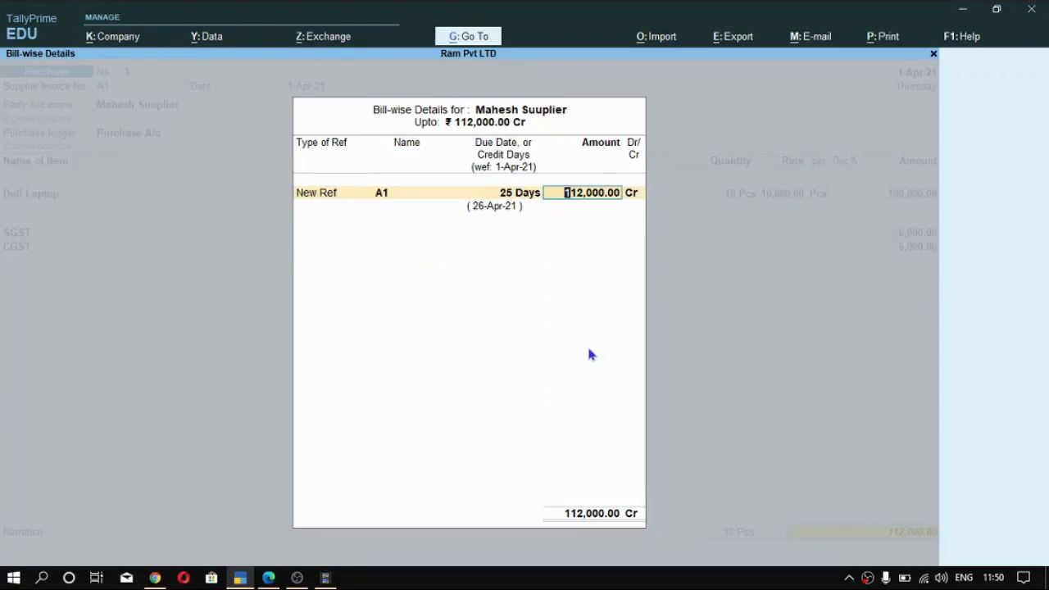
key(Return)
key(Return)
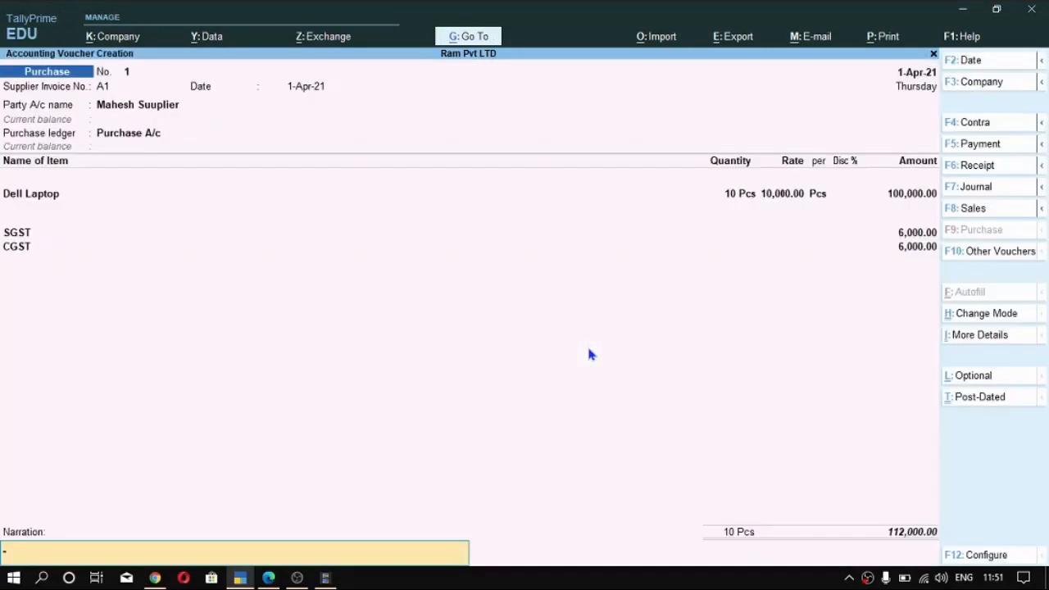
key(Return)
key(Return)
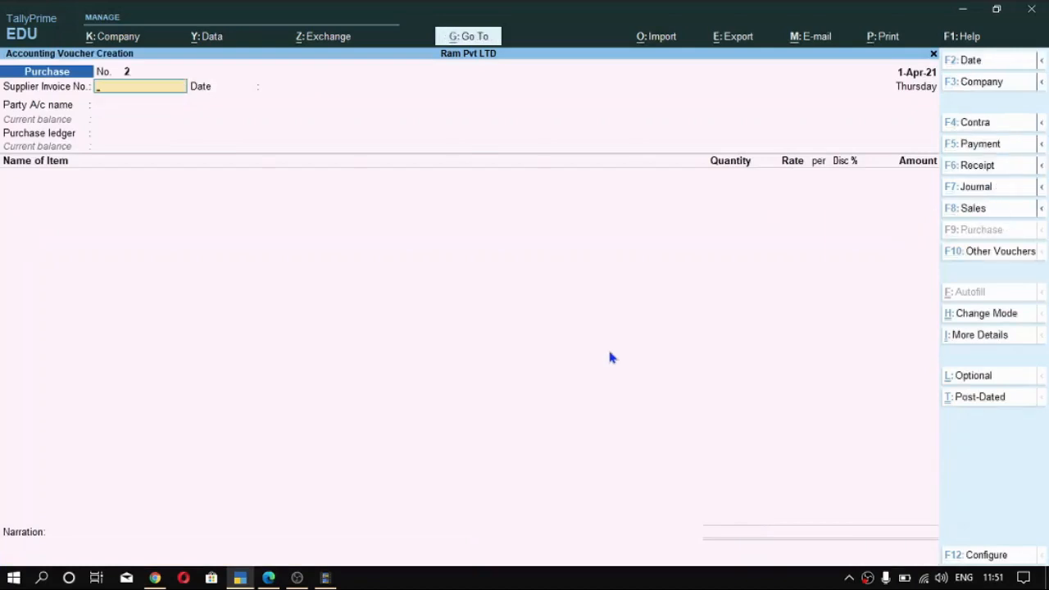
- Start a Sales voucher with reference number B1 and accept 1-Apr-21 as its reference date
key(F8)
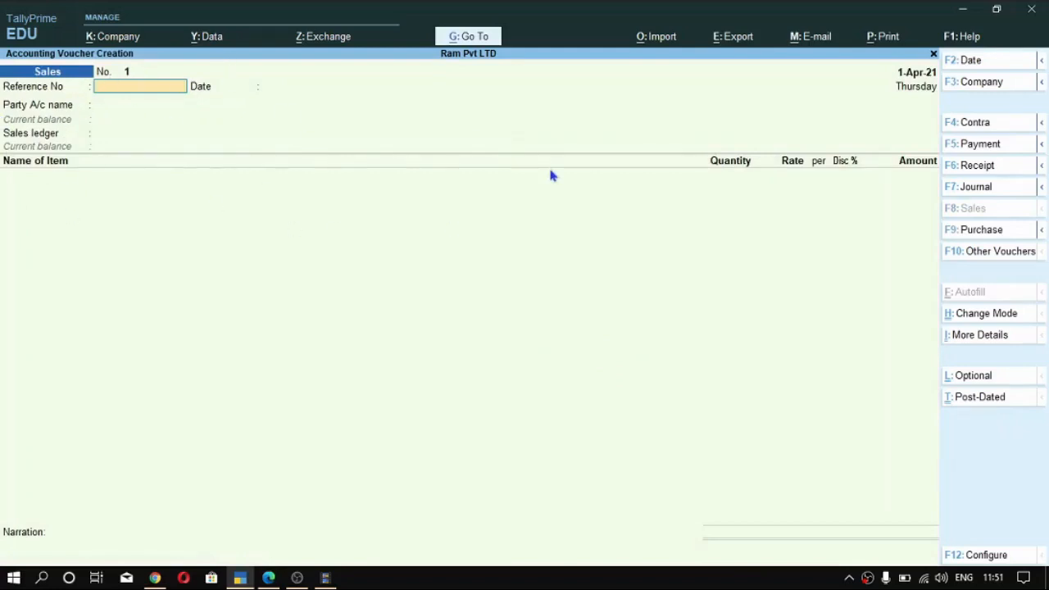
text(B1)
key(Return)
key(Return)
- Choose the customer's ledger as the party with its default party details, and set Sale as the sales ledger
key(Down)
key(Down)
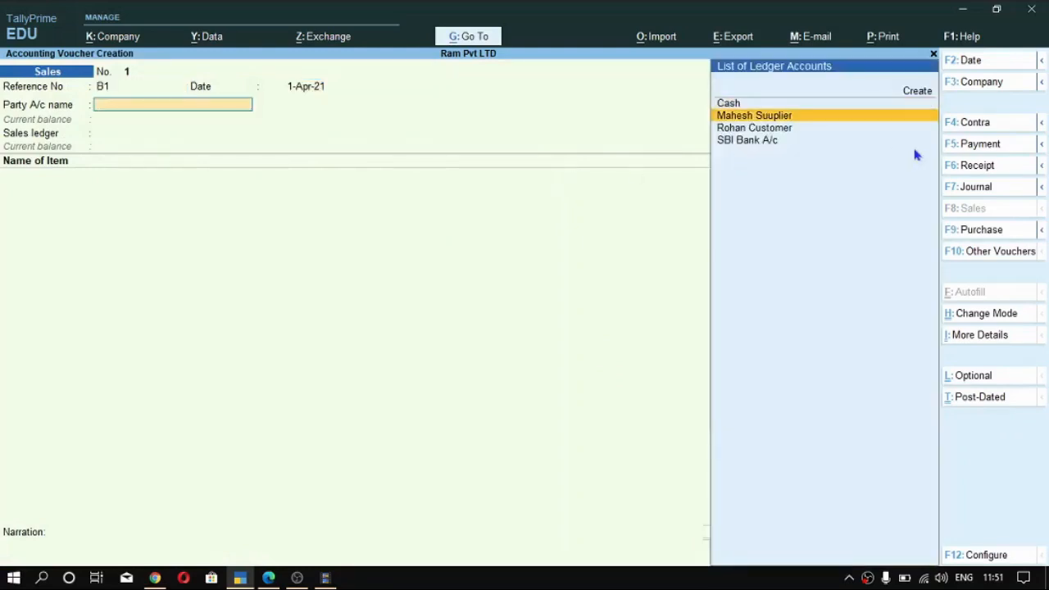
click(769, 129)
key(ctrl+a)
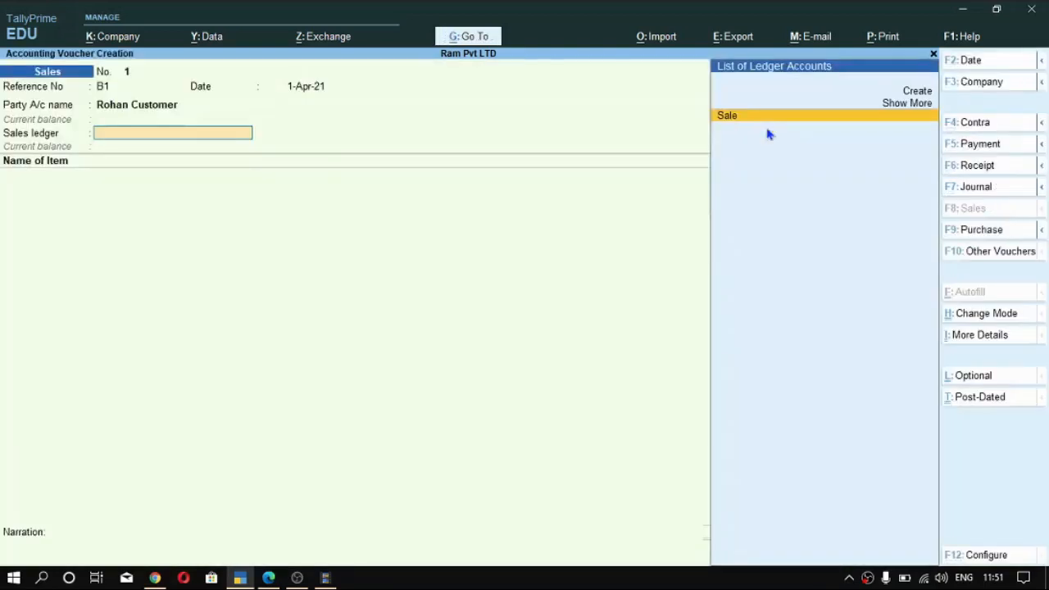
key(Return)
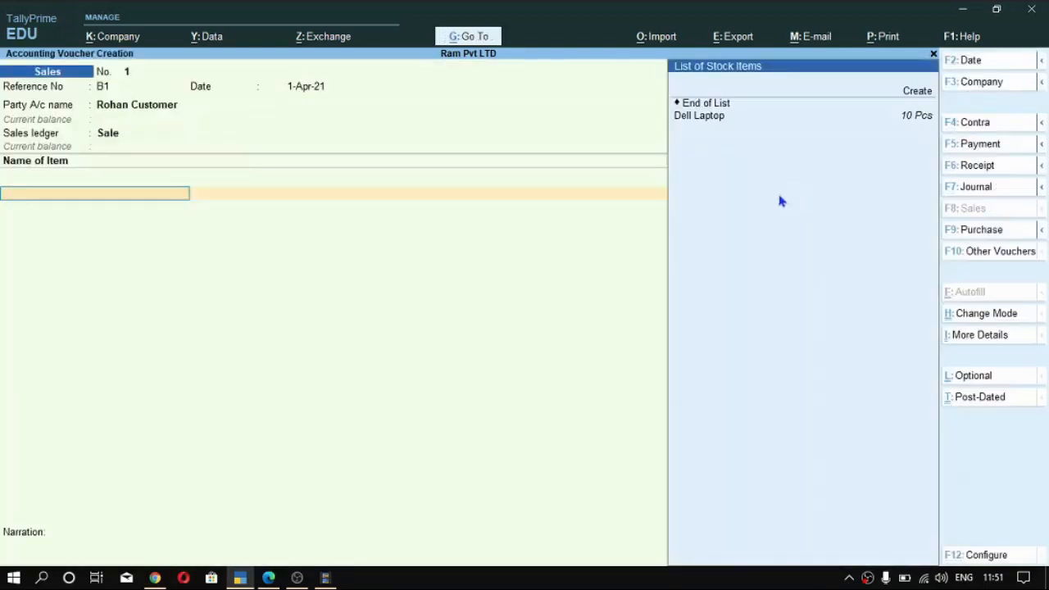
- Add Dell Laptop to the sales voucher with a quantity of 10 Pcs
key(Down)
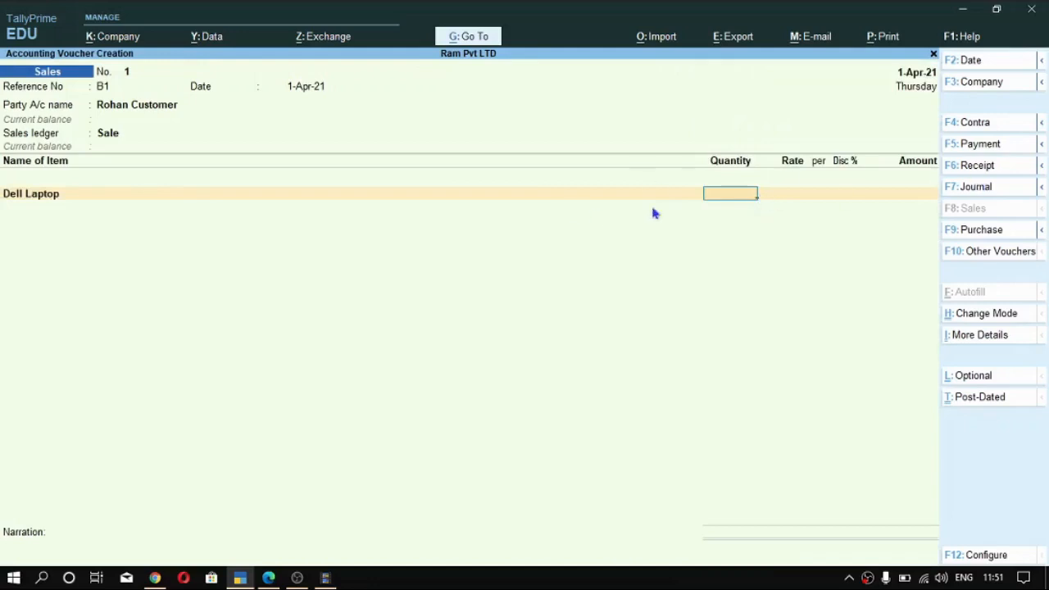
key(Return)
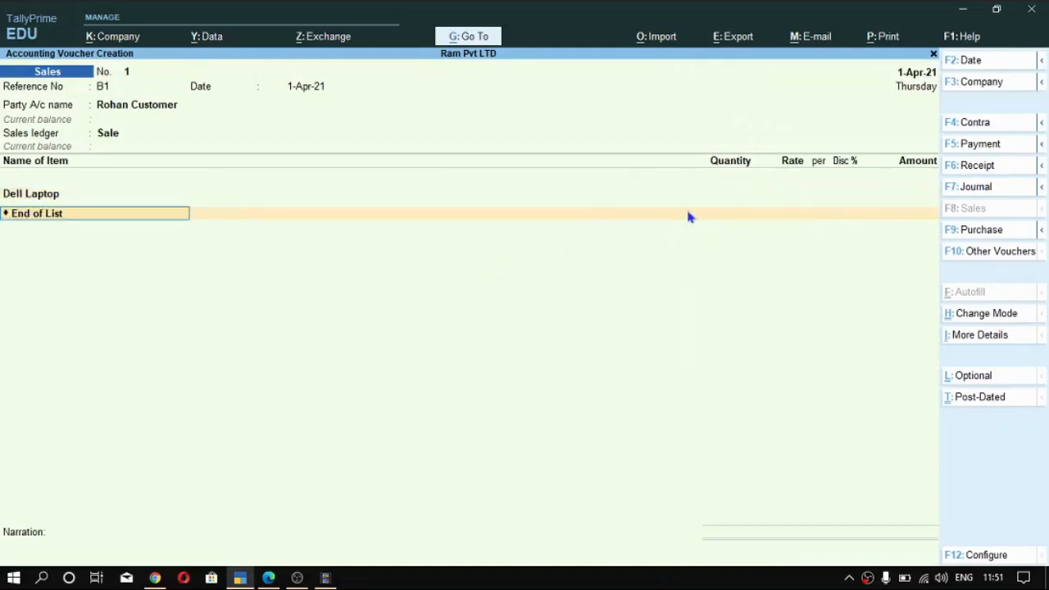
text(10)
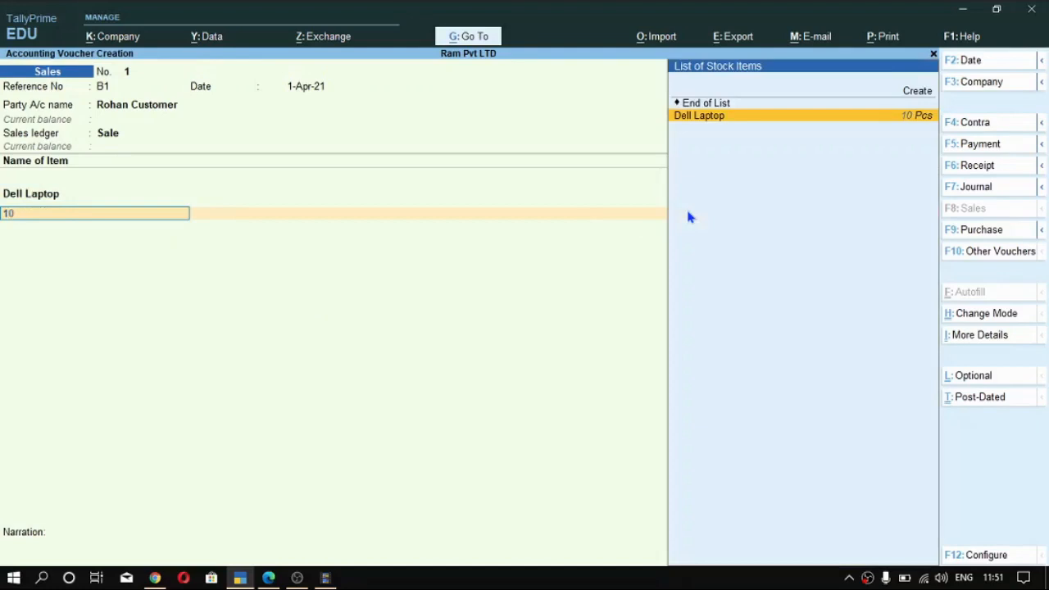
key(BackSpace)
key(BackSpace)
key(BackSpace)
text(10)
key(Return)
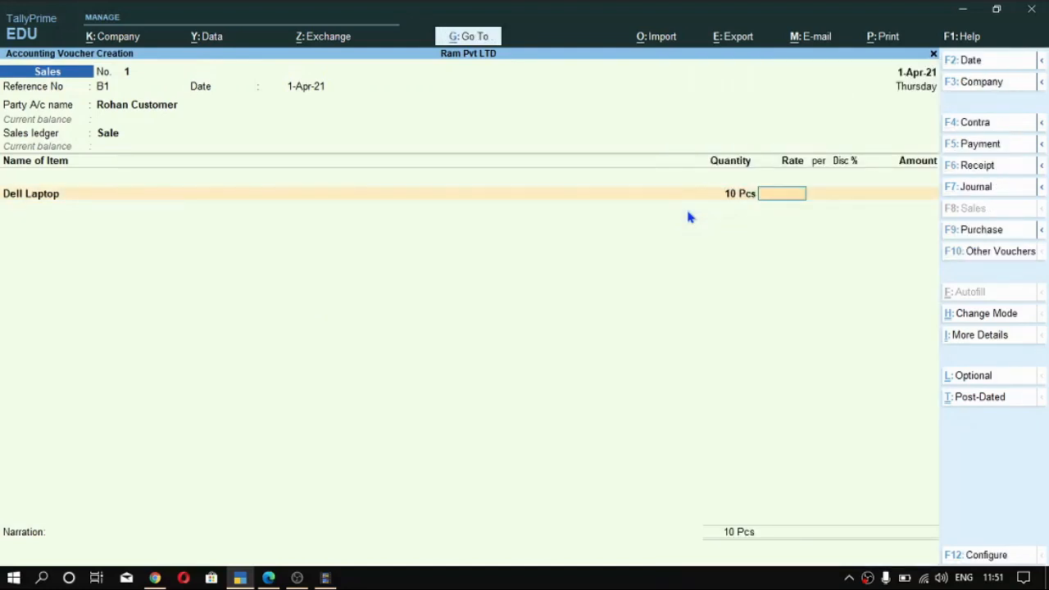
- Set the Dell Laptop sales rate to 12,000 per piece and end the item list
text(12000)
key(Return)
key(Return)
key(Return)
key(Return)
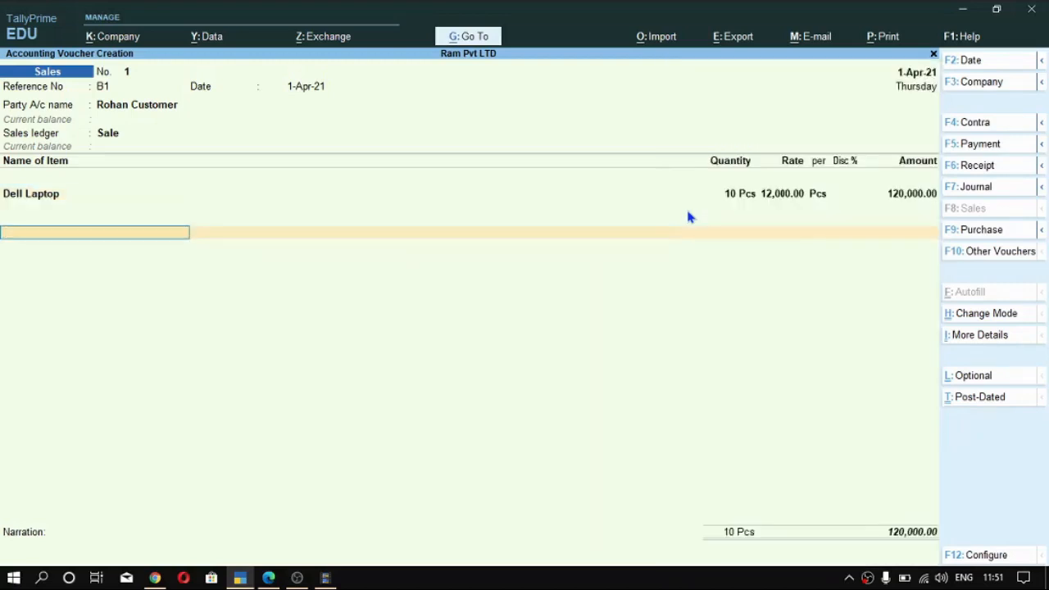
- Add the SGST and CGST ledgers to the sales voucher with their calculated amounts
text(Gs)
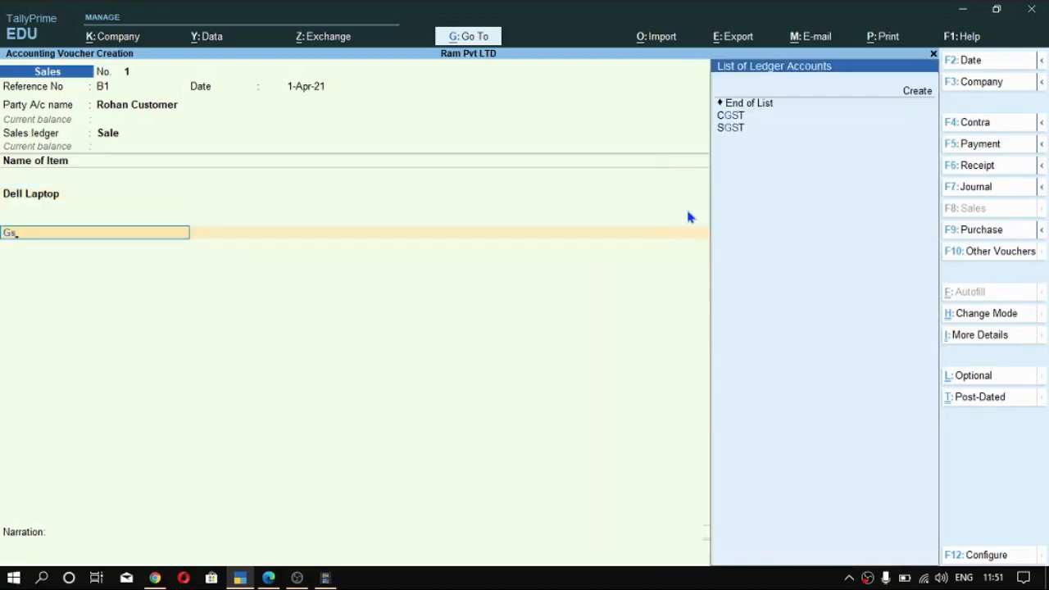
key(Down)
key(Down)
key(Return)
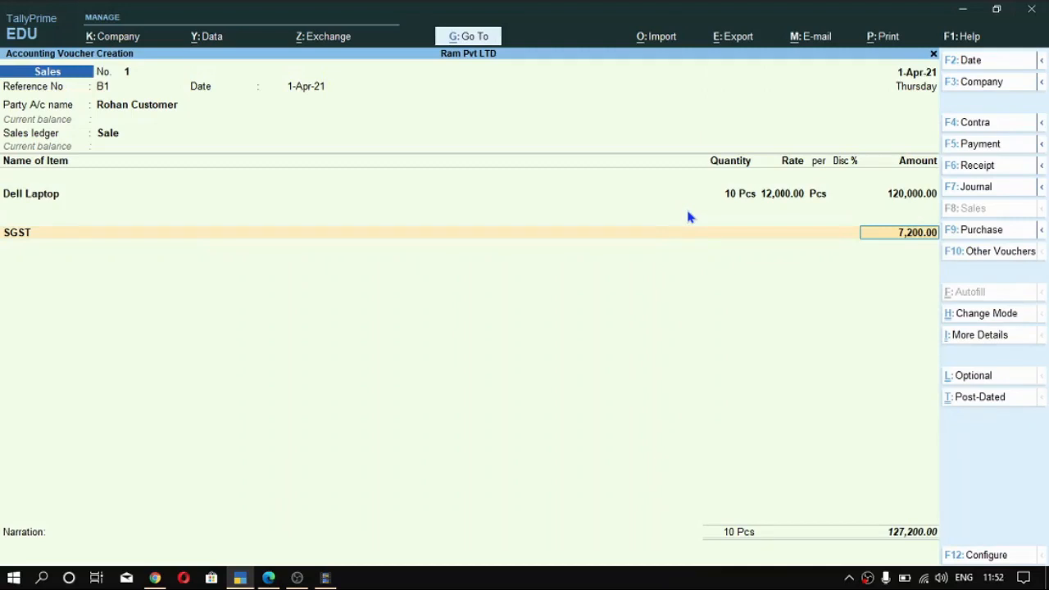
key(Return)
text(cg)
key(Return)
key(Return)
key(Return)
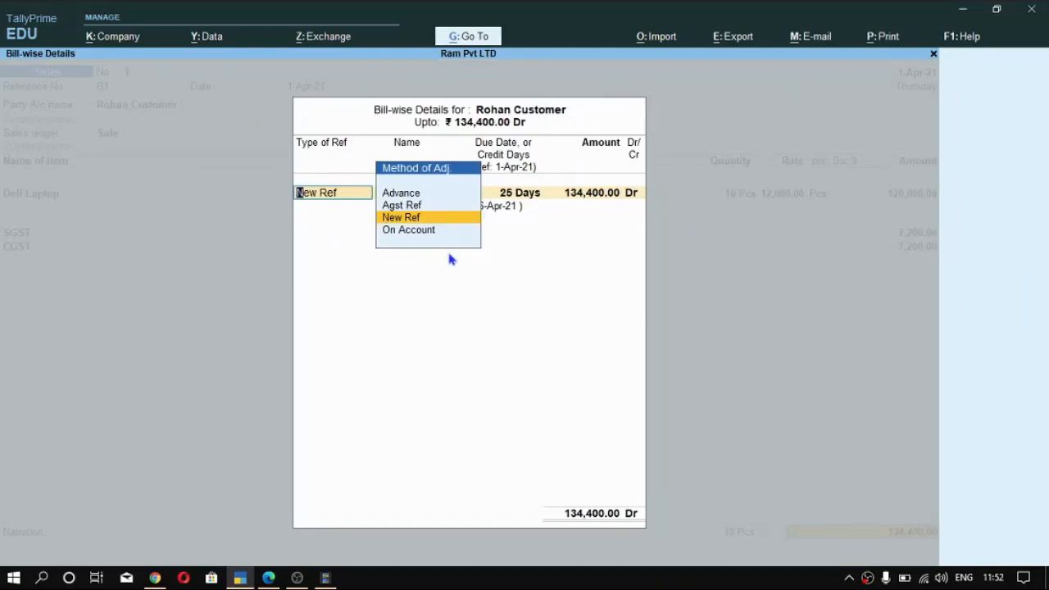
- Allocate the sales voucher's full amount to a new bill reference B1 with the default 25-day credit period
key(Return)
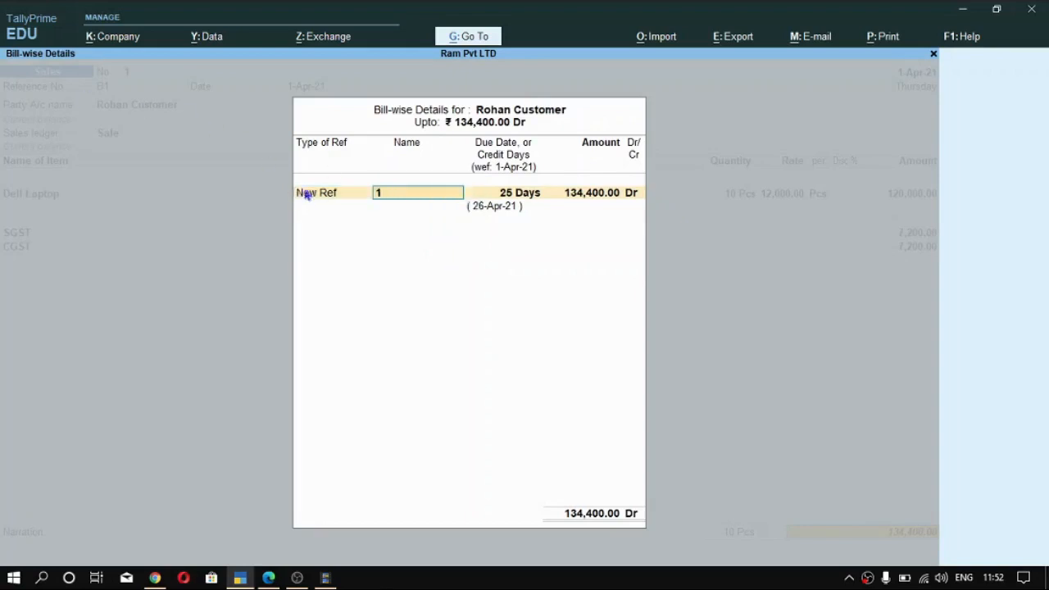
text(B1)
key(Return)
key(Return)
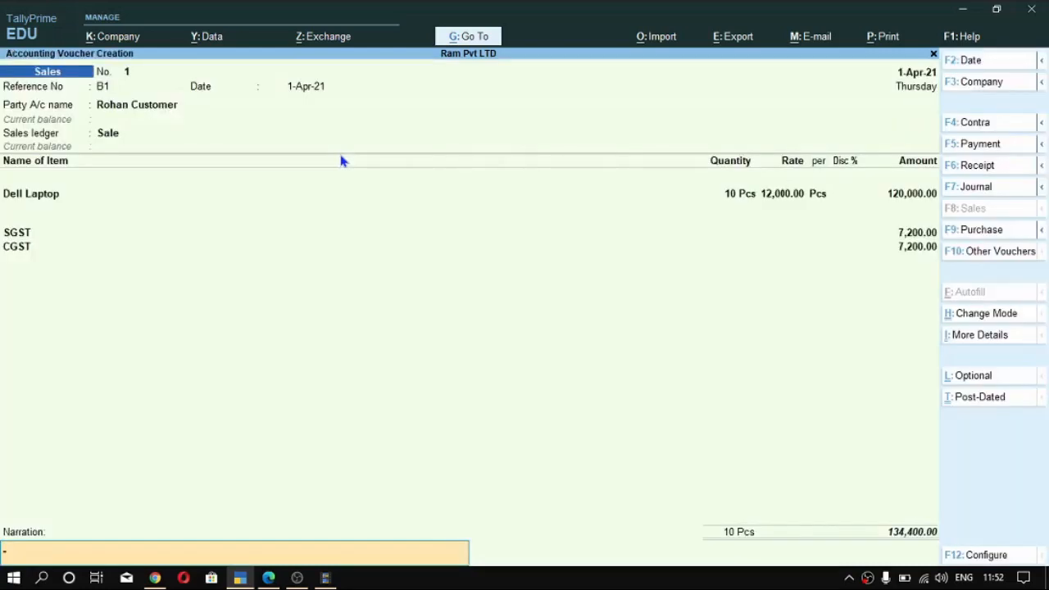
- Review the customer's bill-wise details once more, keep the new reference, save the sales voucher and leave voucher entry
key(BackSpace)
key(Return)
key(Return)
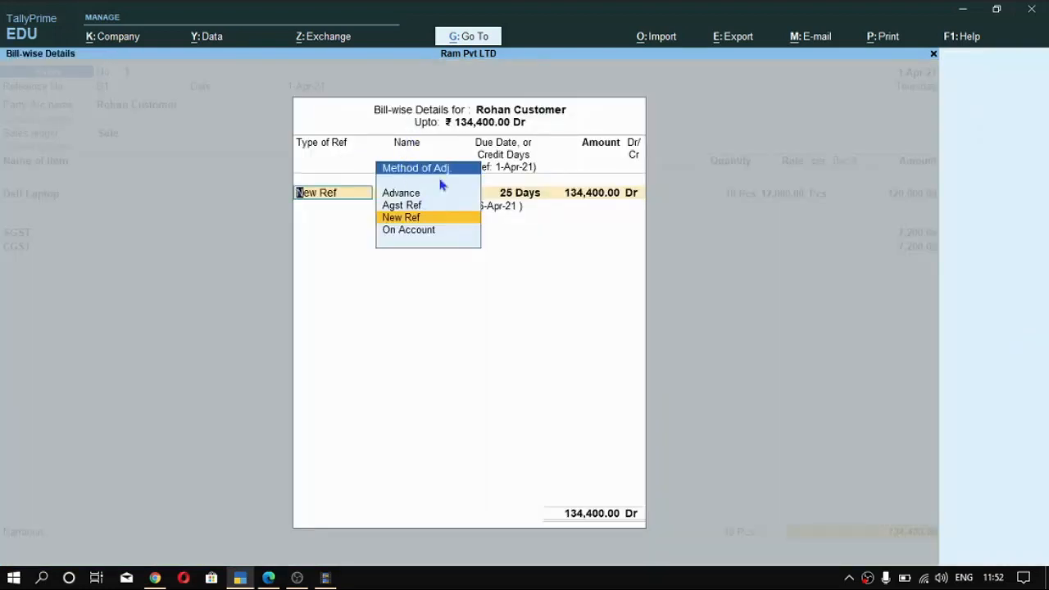
key(Return)
key(Return)
key(Return)
key(Return)
key(Return)
key(Return)
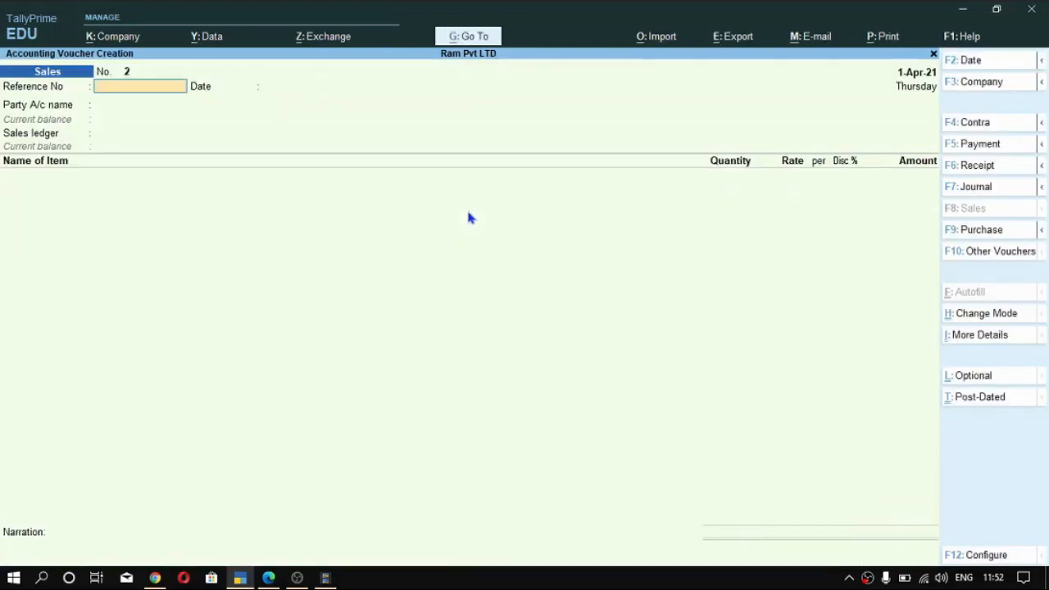
key(Escape)
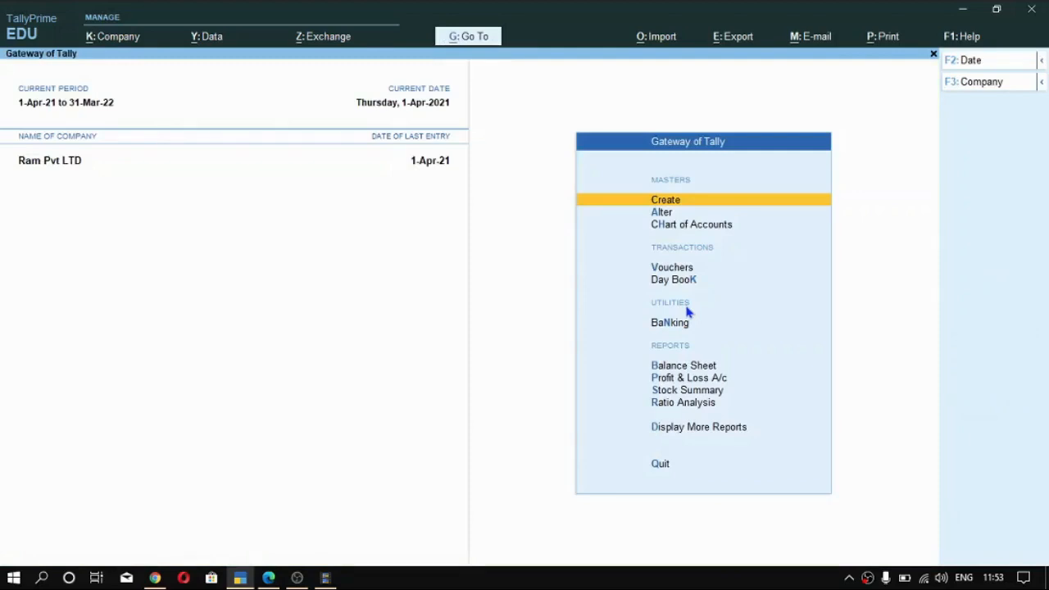
- Open the Outstandings reports within the Statements of Accounts
key(Down)
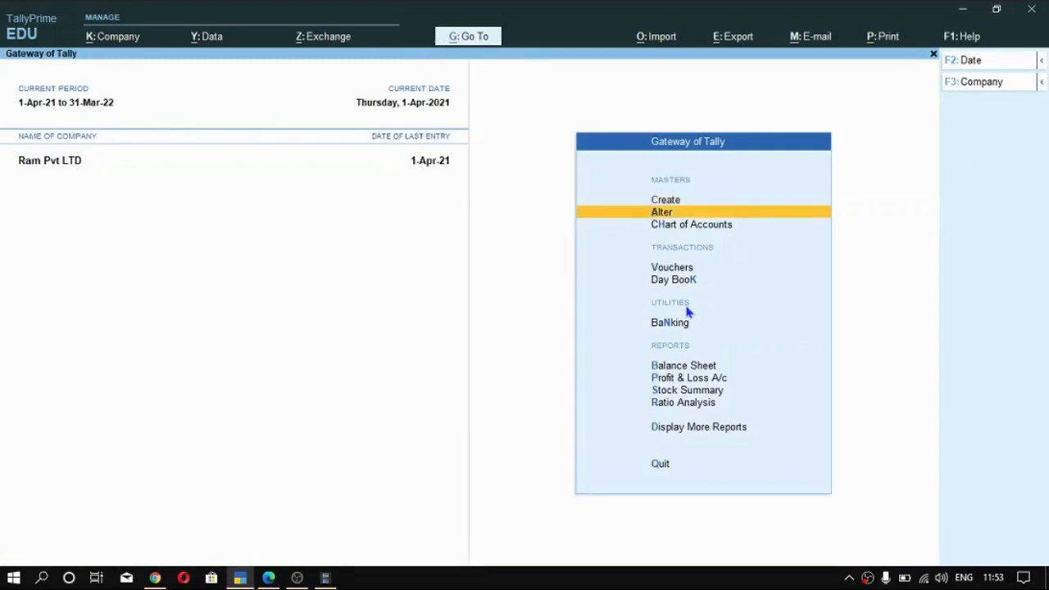
key(Down)
key(Down)
key(Down)
key(Down)
key(Down)
key(Down)
key(Down)
key(Down)
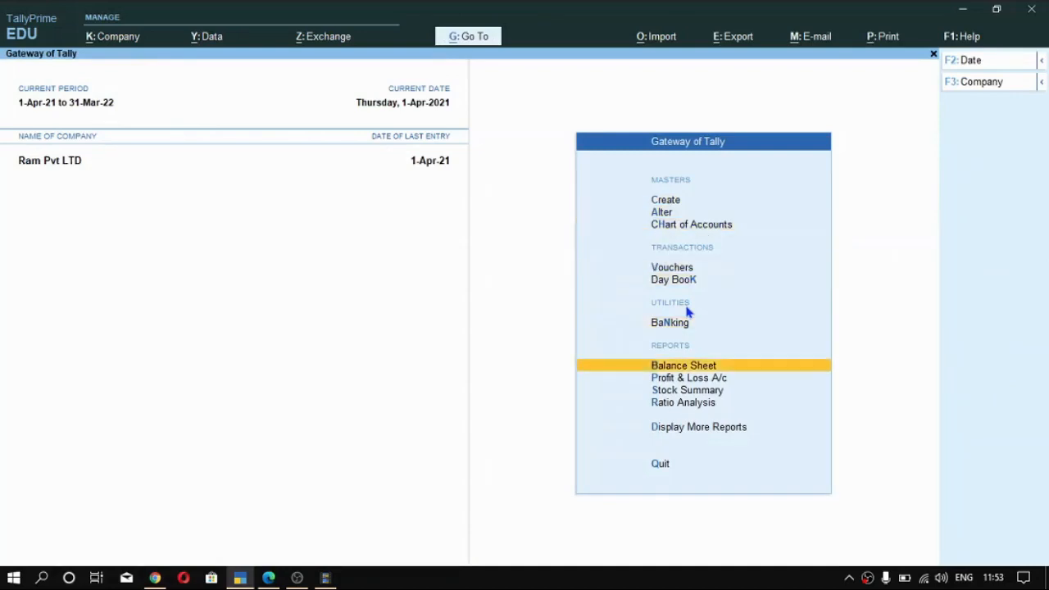
key(Down)
key(Return)
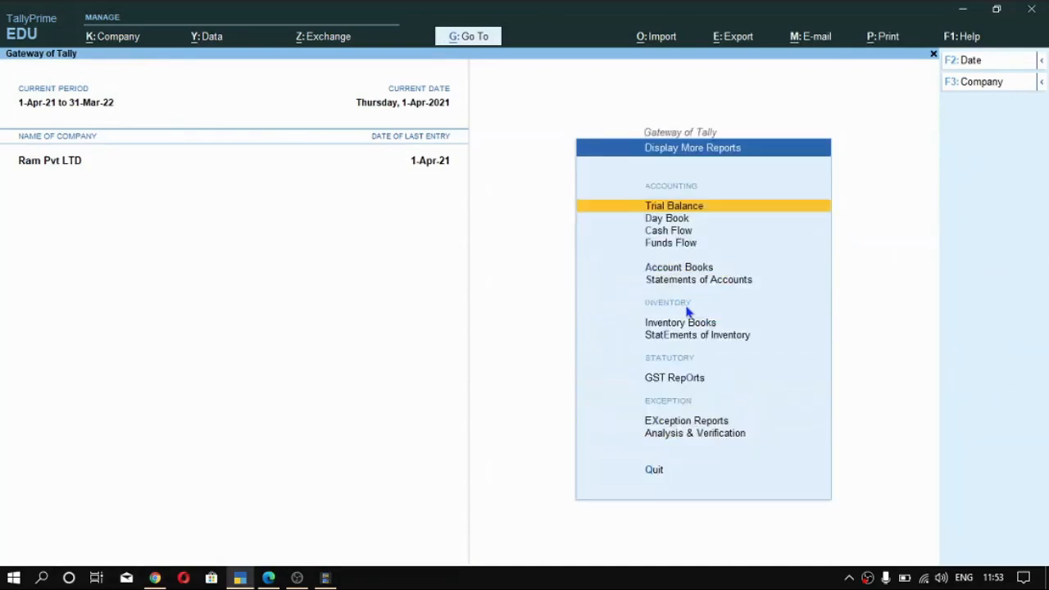
key(Down)
key(Down)
key(Down)
key(Down)
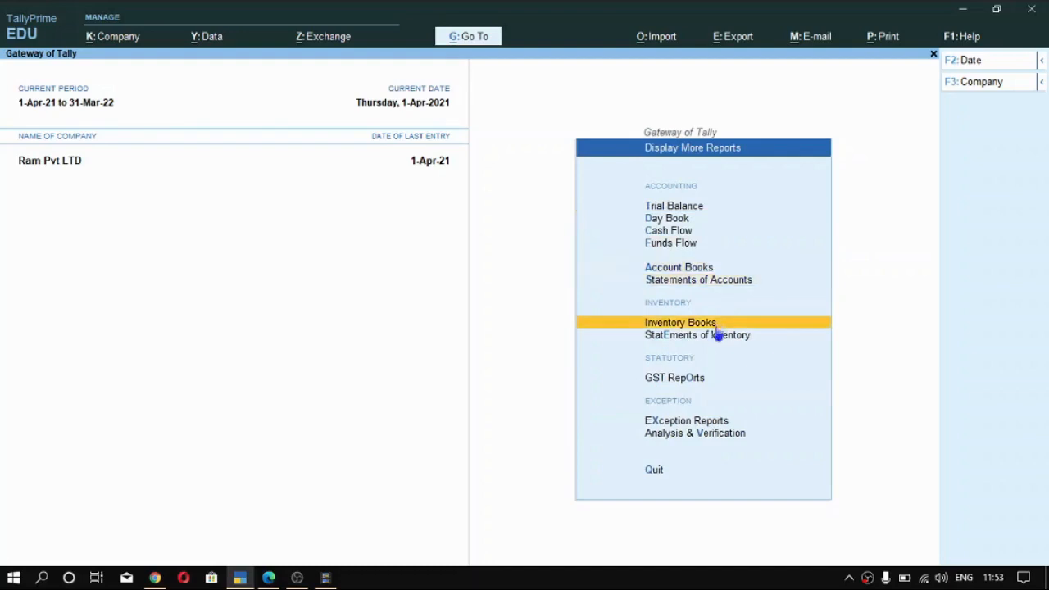
click(732, 281)
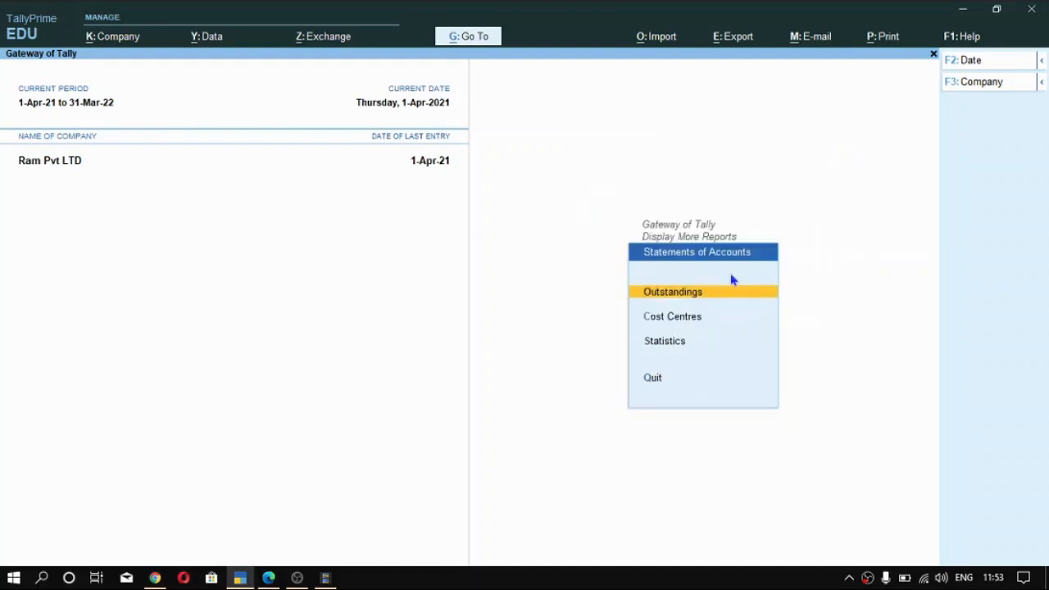
click(700, 286)
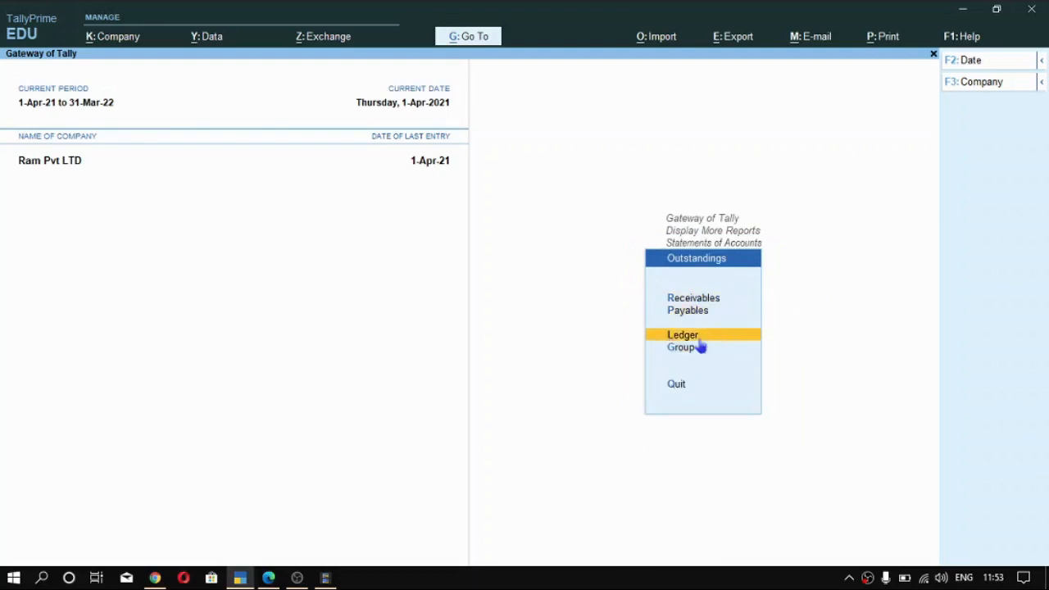
- Display the Ledger Outstandings report for the customer's ledger
key(Return)
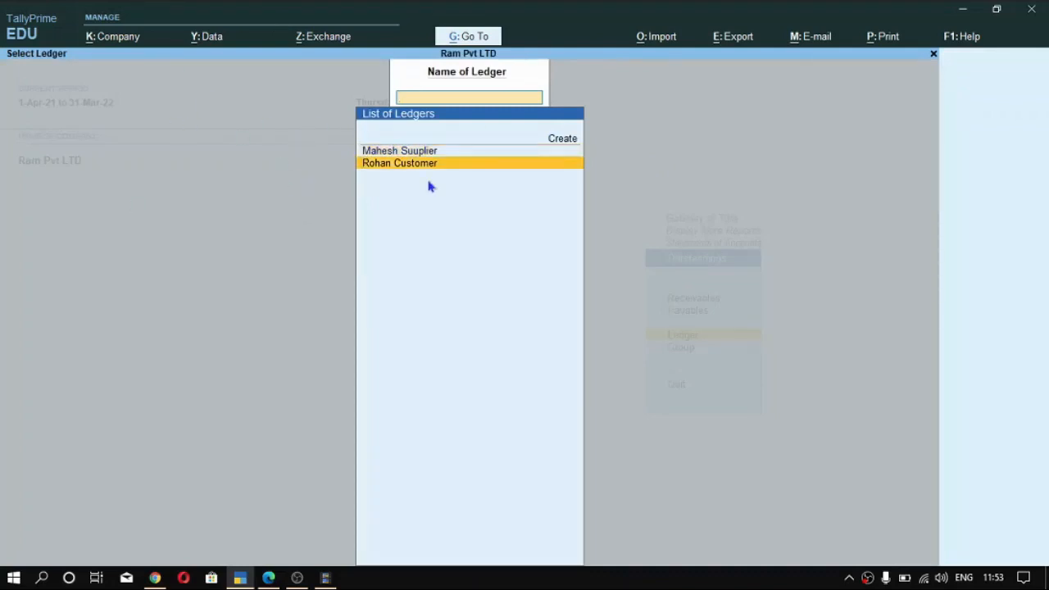
key(Down)
key(Return)
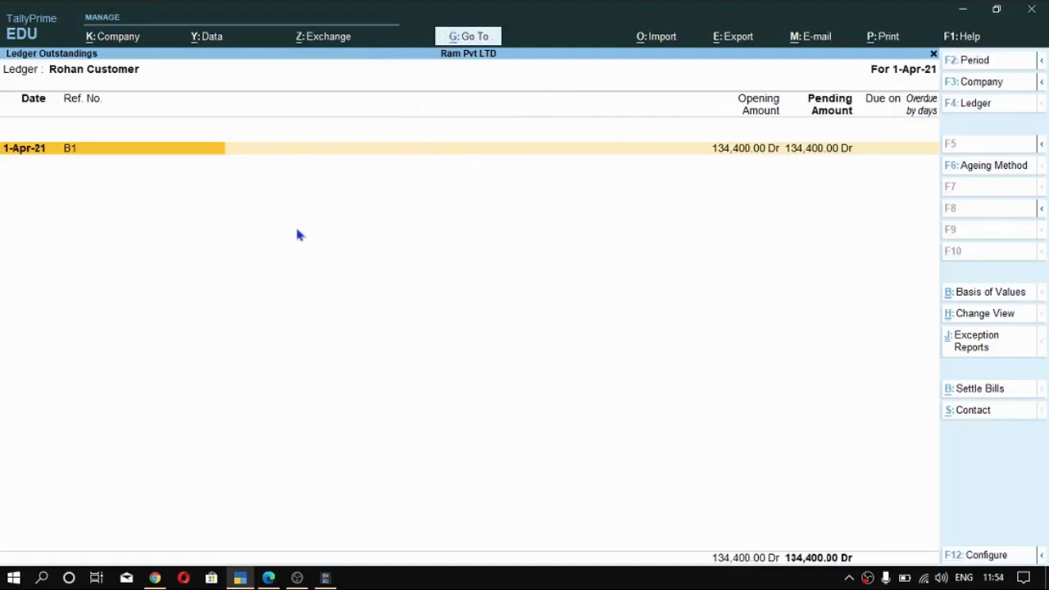
- Set the report period from 1-Apr-21 to 1-May-21
key(alt+F2)
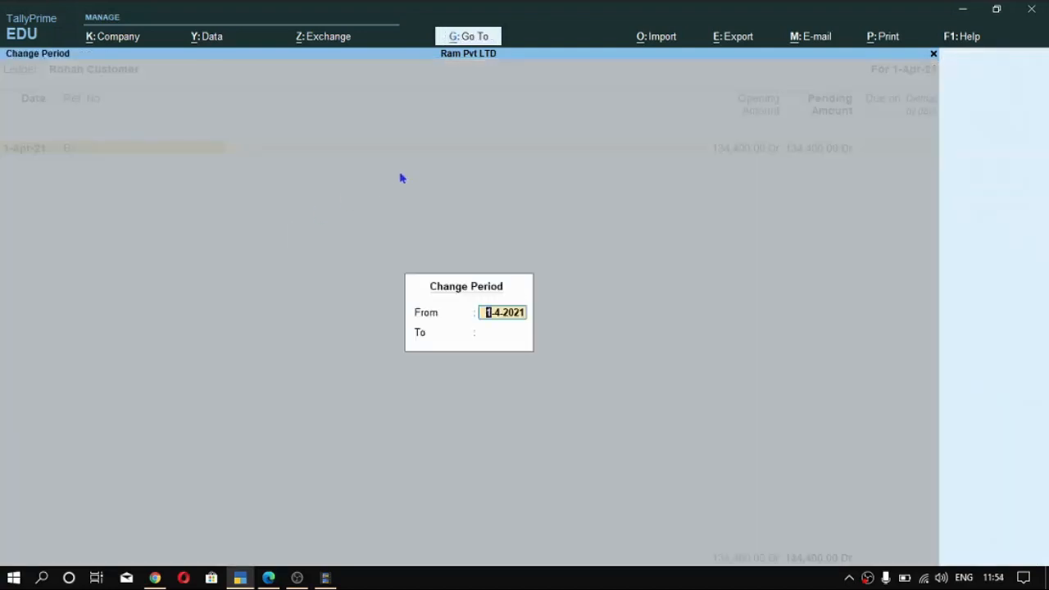
key(Return)
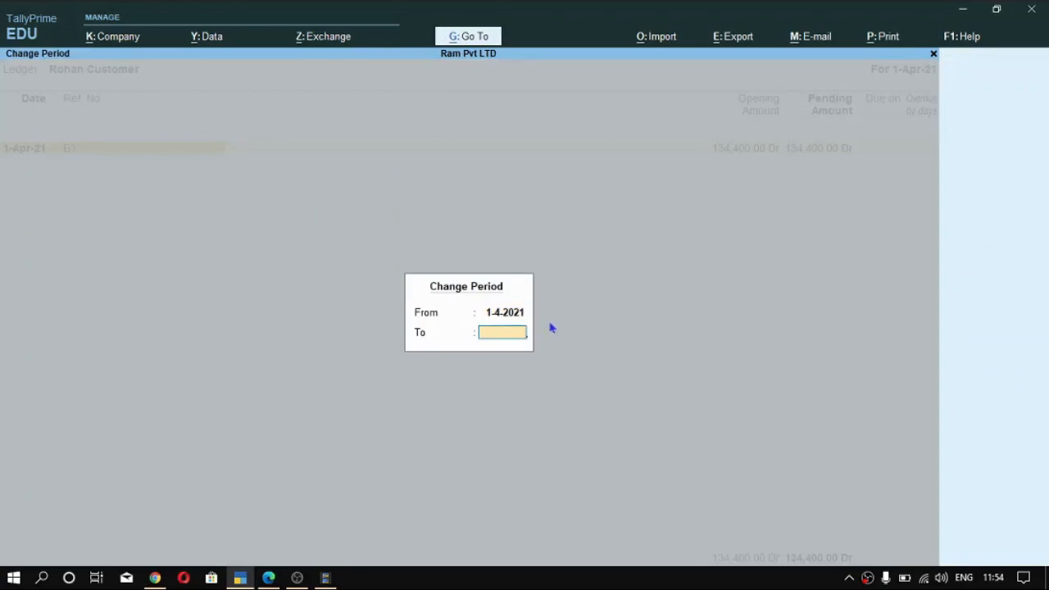
text(1 5)
key(Return)
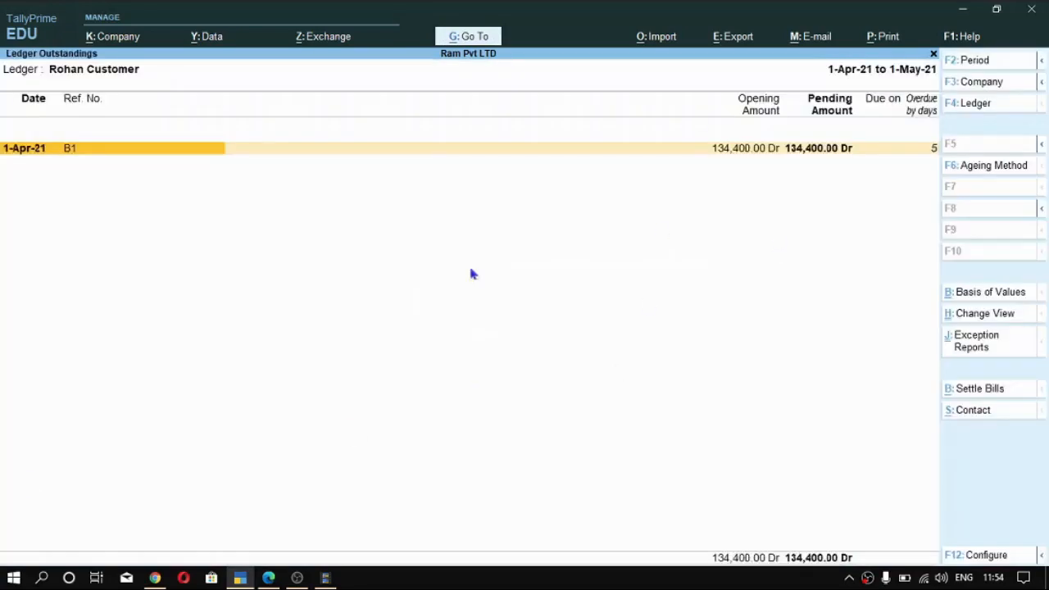
- Expand bill B1 in the outstandings report to examine its sales voucher and item details
key(ctrl)
key(alt+F5)
click(274, 170)
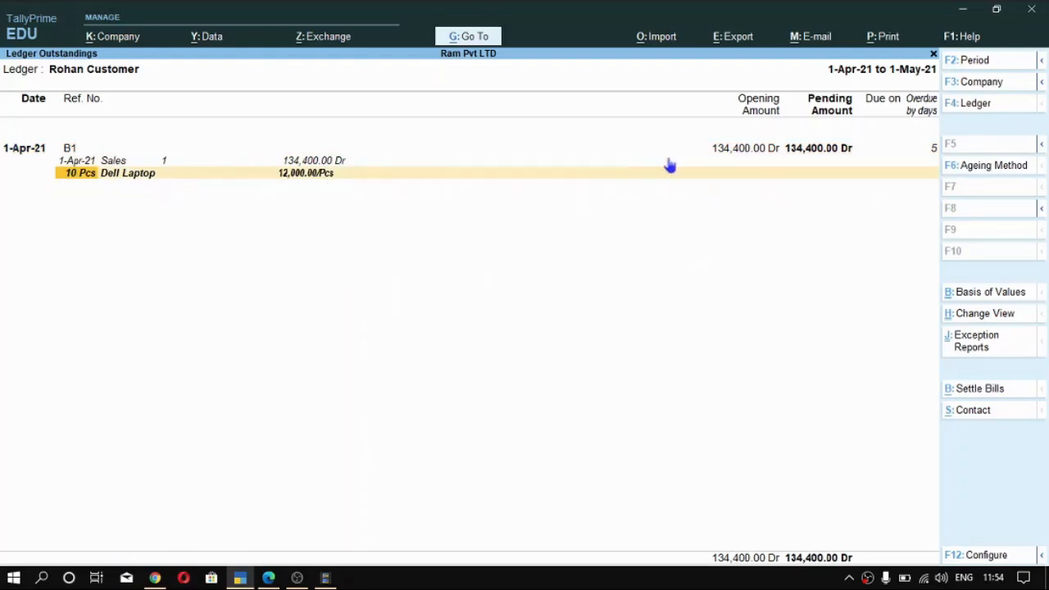
key(Up)
key(Up)
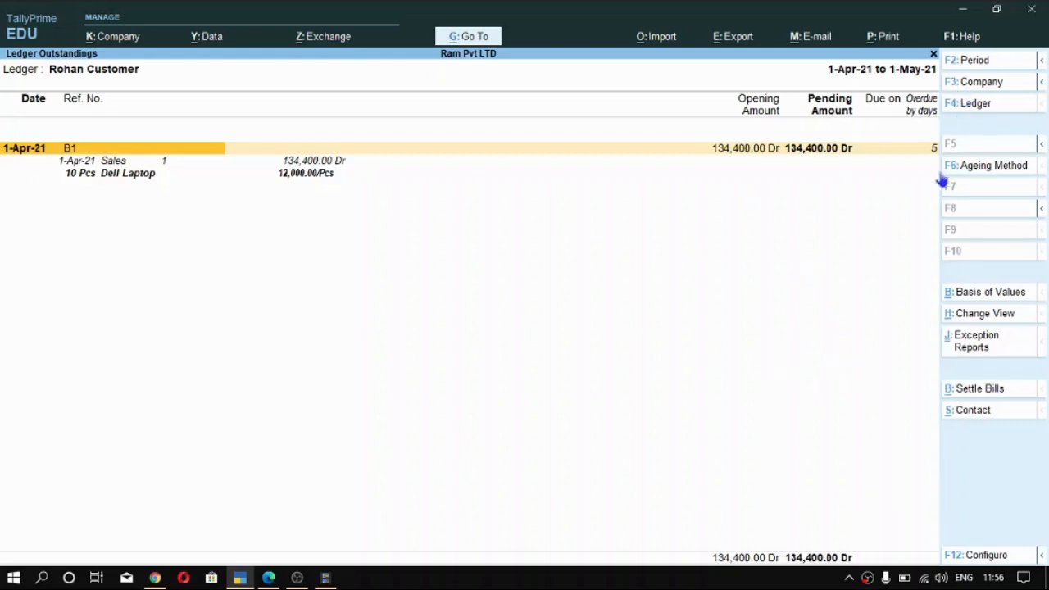
- Switch the Ledger Outstandings report to the supplier's ledger to examine its pending bill
click(975, 105)
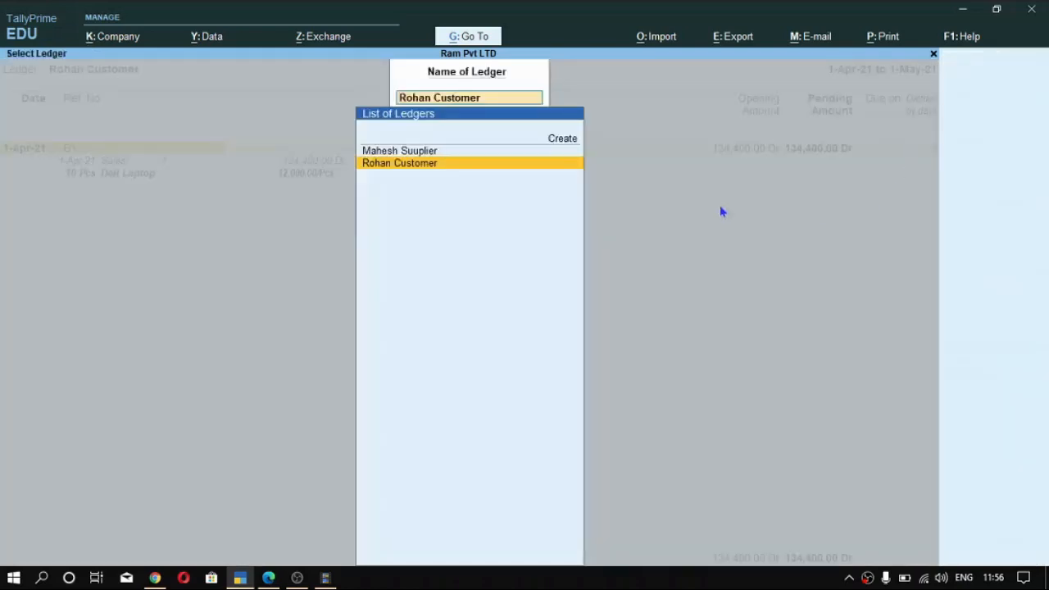
key(Up)
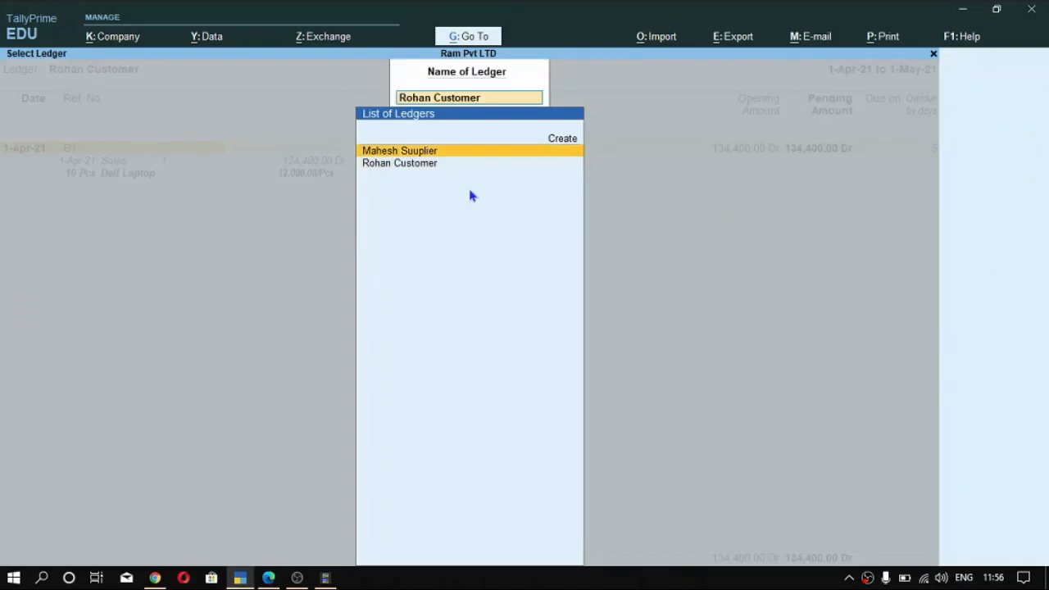
key(Return)
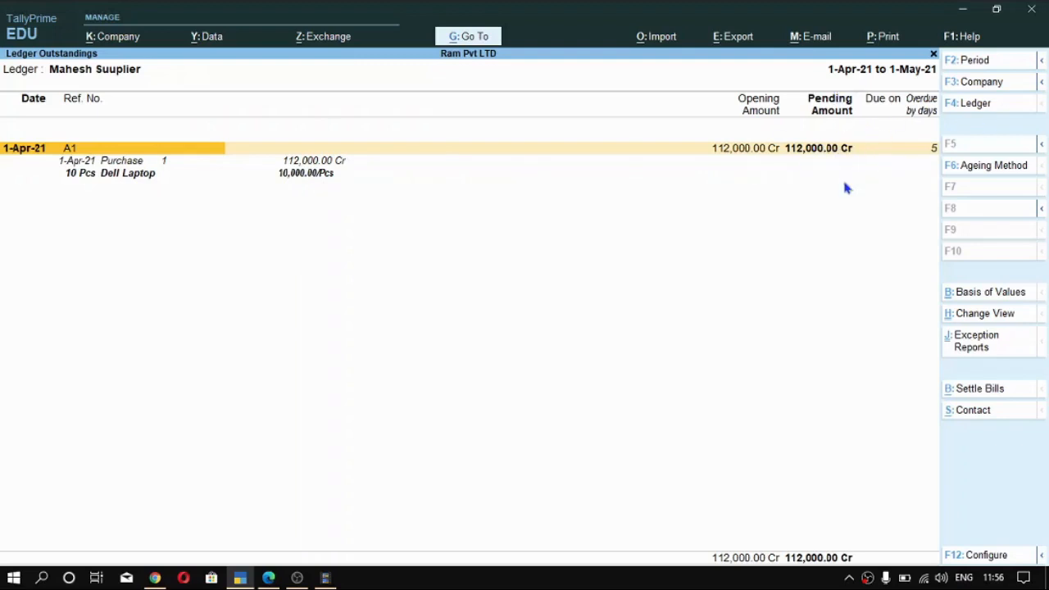
- Leave the outstandings reports and open accounting voucher creation from the Gateway of Tally
key(ctrl)
key(Escape)
key(Escape)
key(Escape)
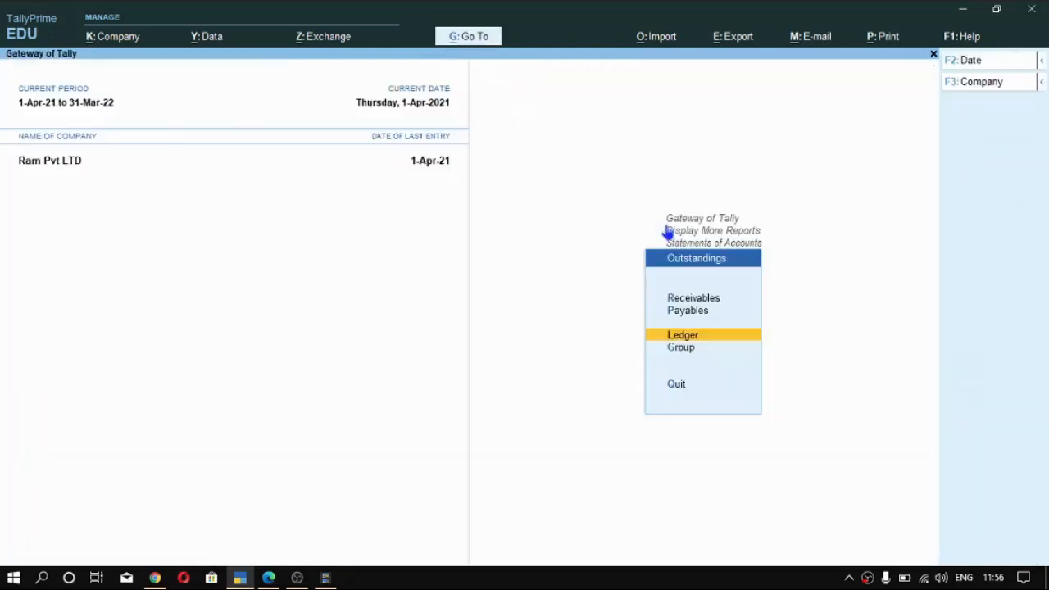
key(Escape)
key(Escape)
key(Escape)
key(Escape)
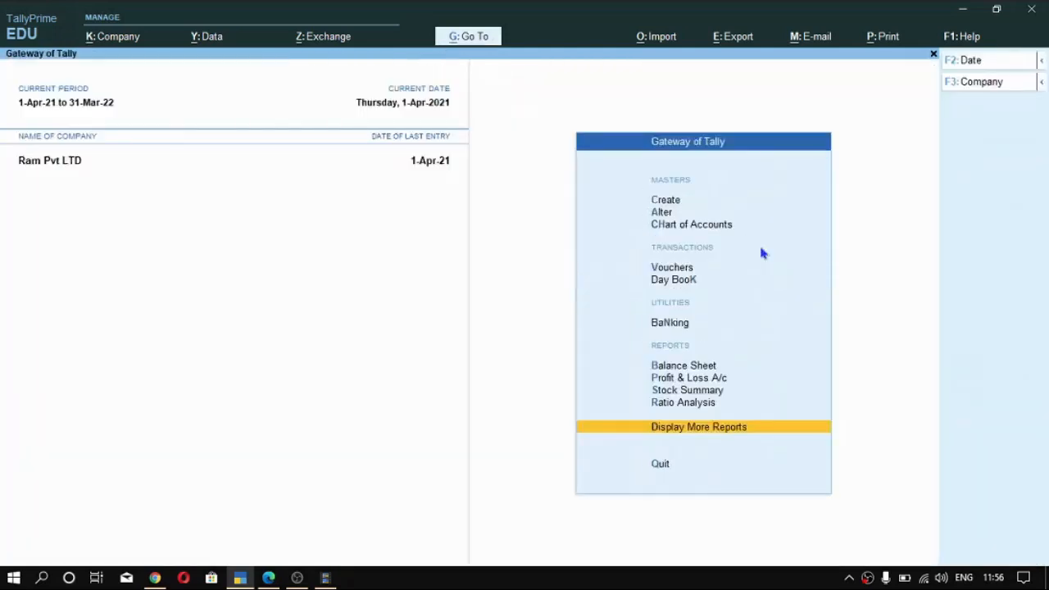
key(Down)
key(Down)
key(Down)
key(Down)
key(Down)
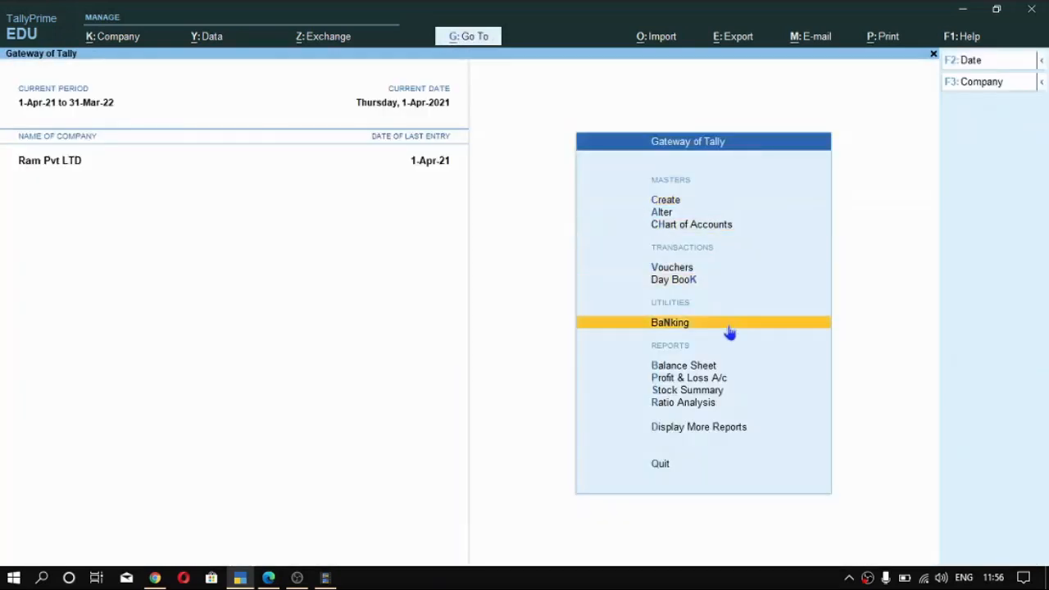
key(Up)
key(Up)
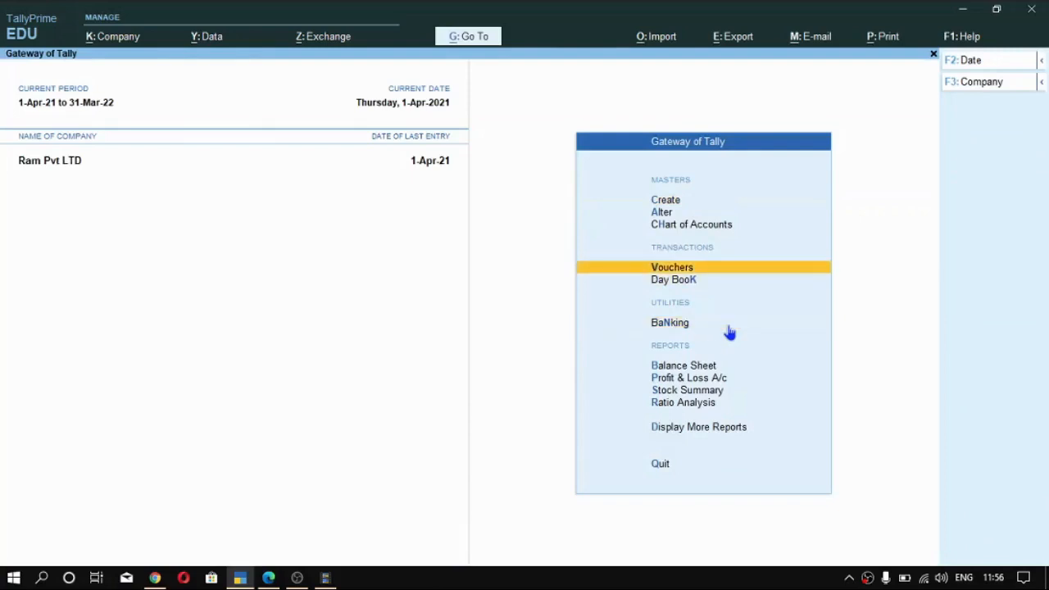
key(Return)
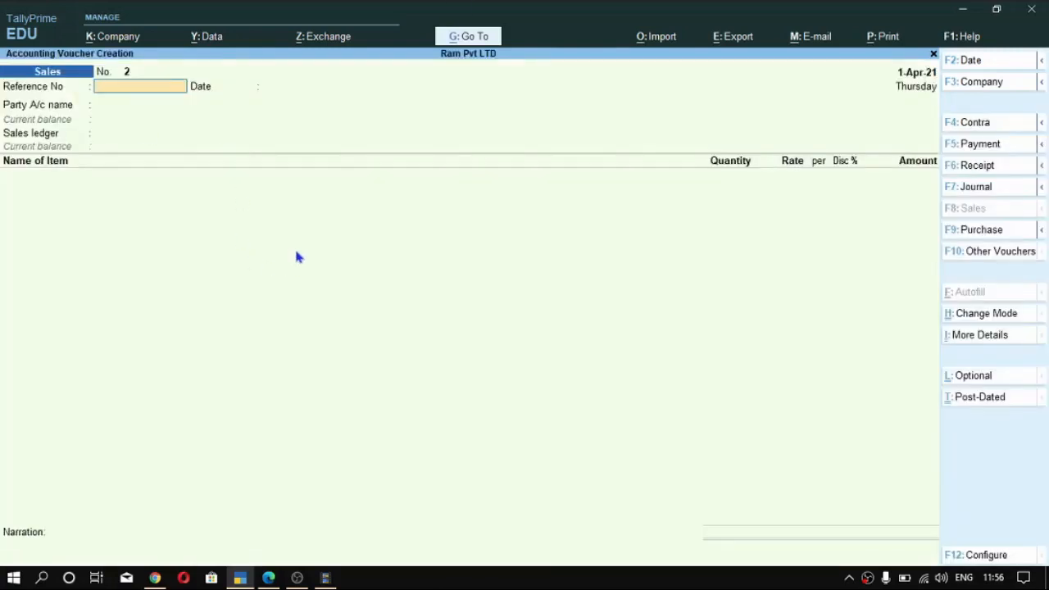
- Start a receipt voucher and set its date to 1-May-21
key(alt)
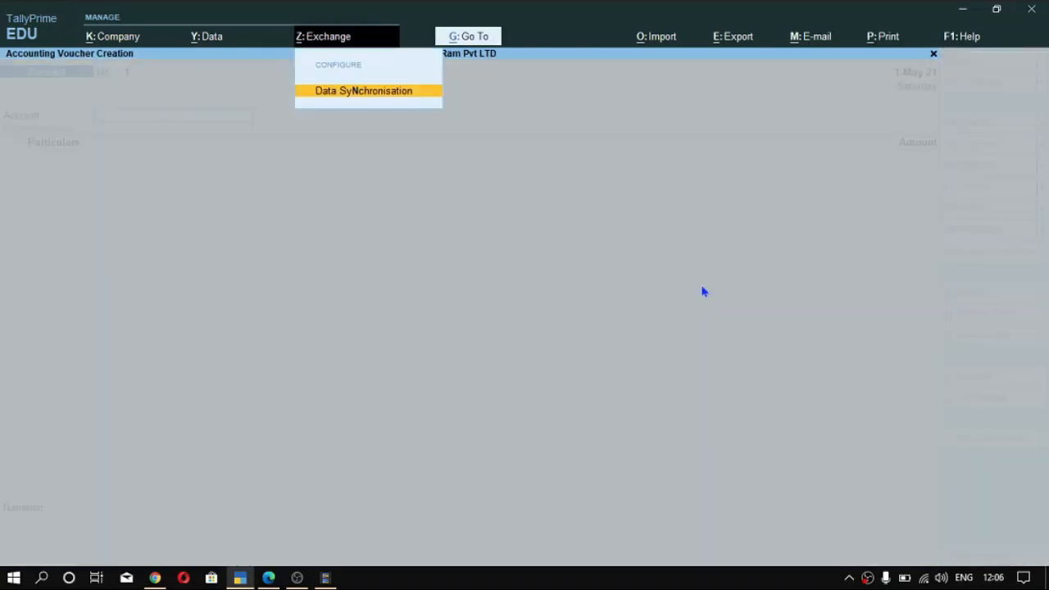
key(Escape)
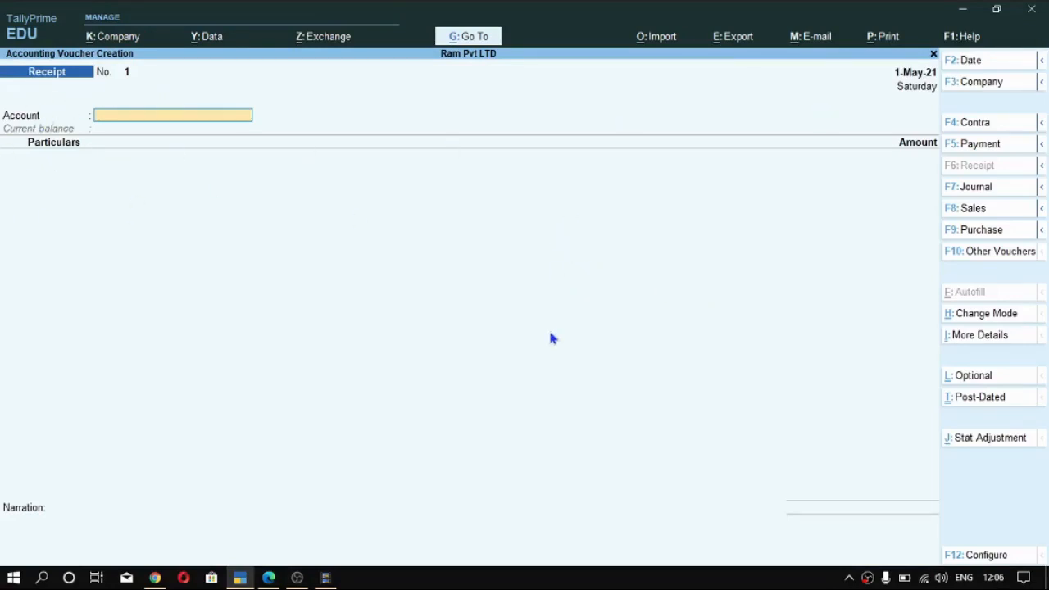
key(F2)
text(1 5)
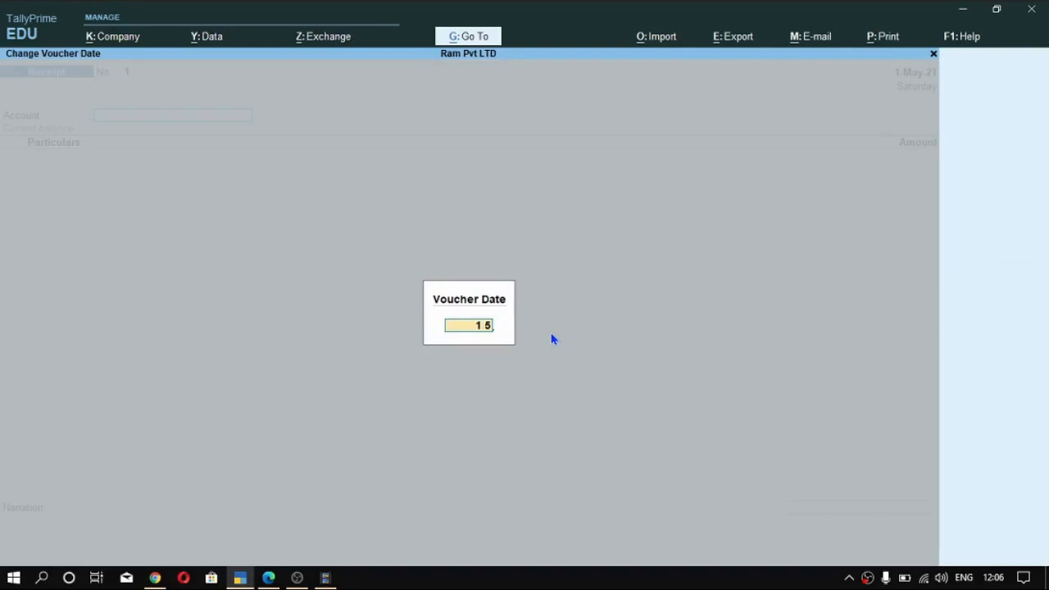
key(Return)
key(alt)
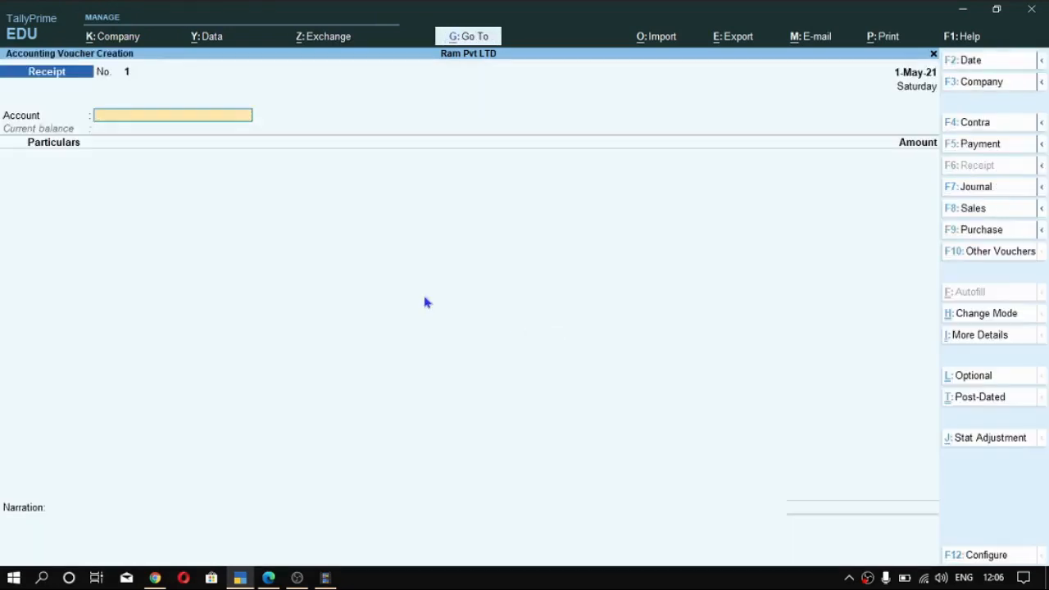
- Choose SBI Bank A/c as the receiving account and enter 134400 against the customer's ledger
click(168, 117)
key(Down)
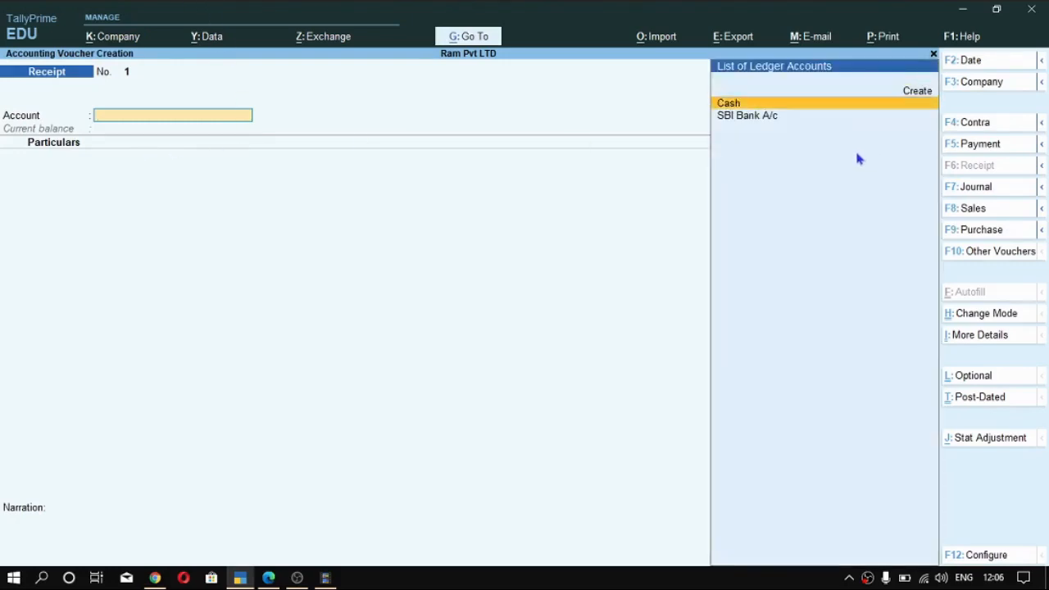
key(Down)
key(Return)
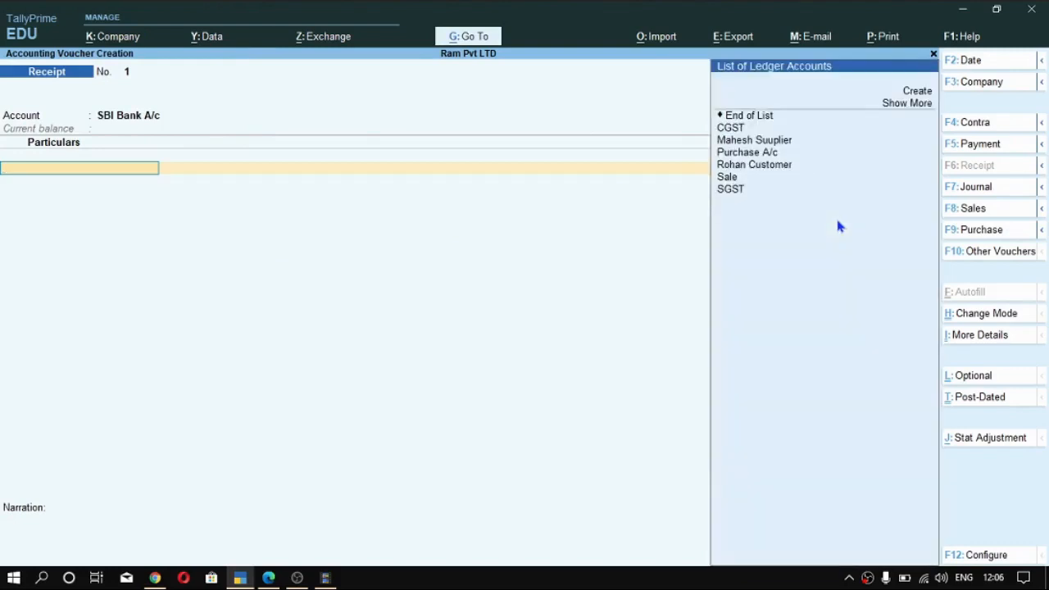
key(Down)
key(Down)
key(Down)
key(Down)
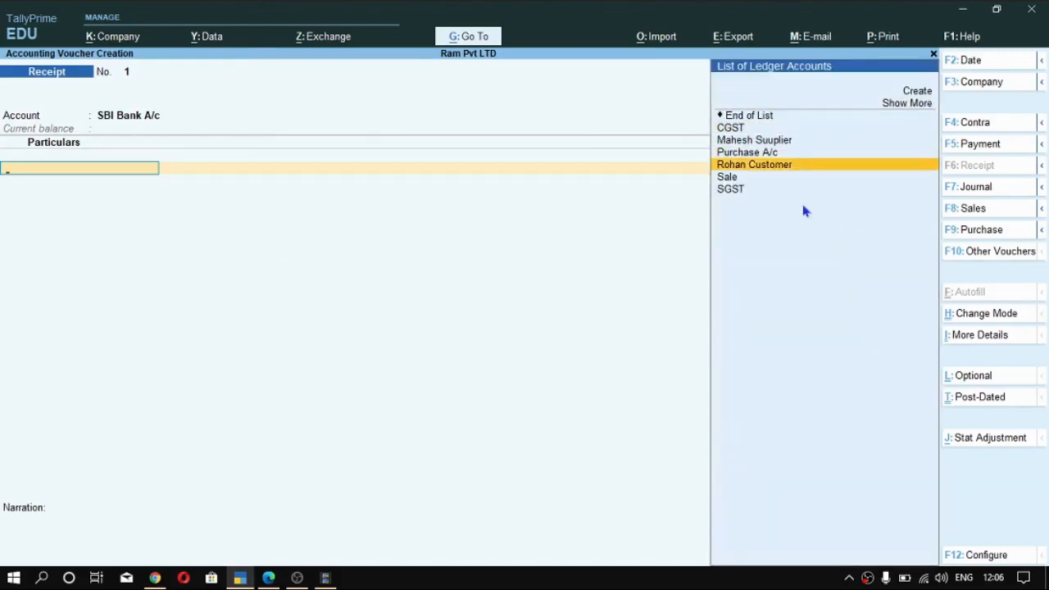
key(Return)
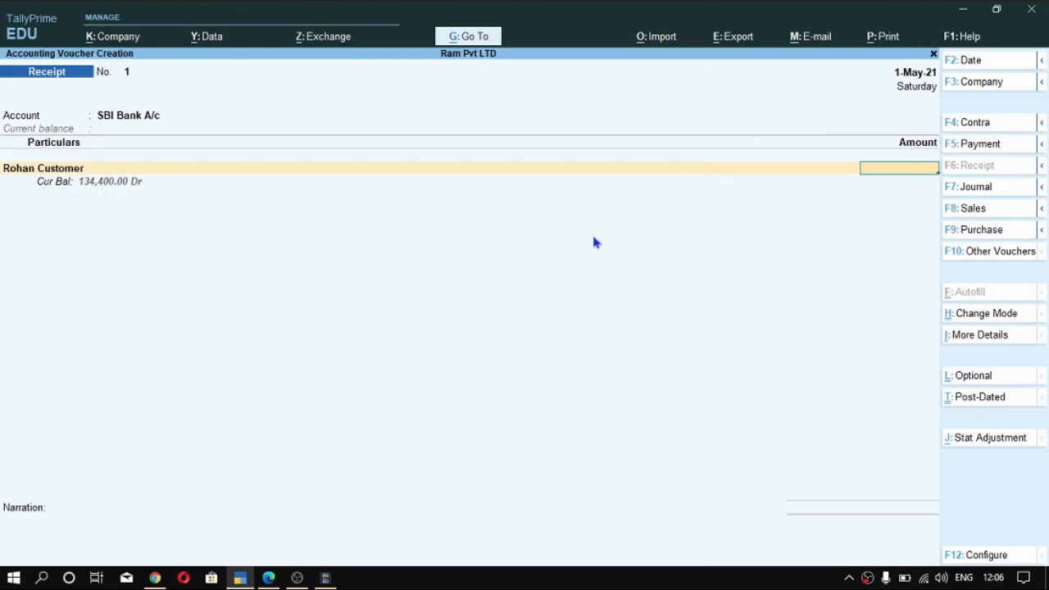
text(134400)
key(Return)
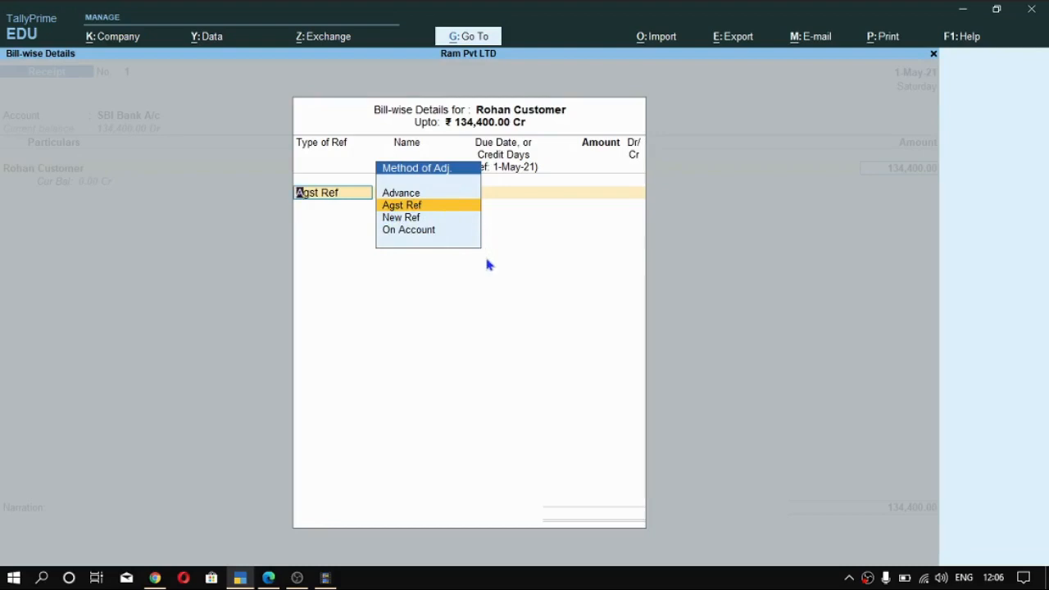
- Allocate the full receipt amount to pending bill B1 with reference type Agst Ref
key(Return)
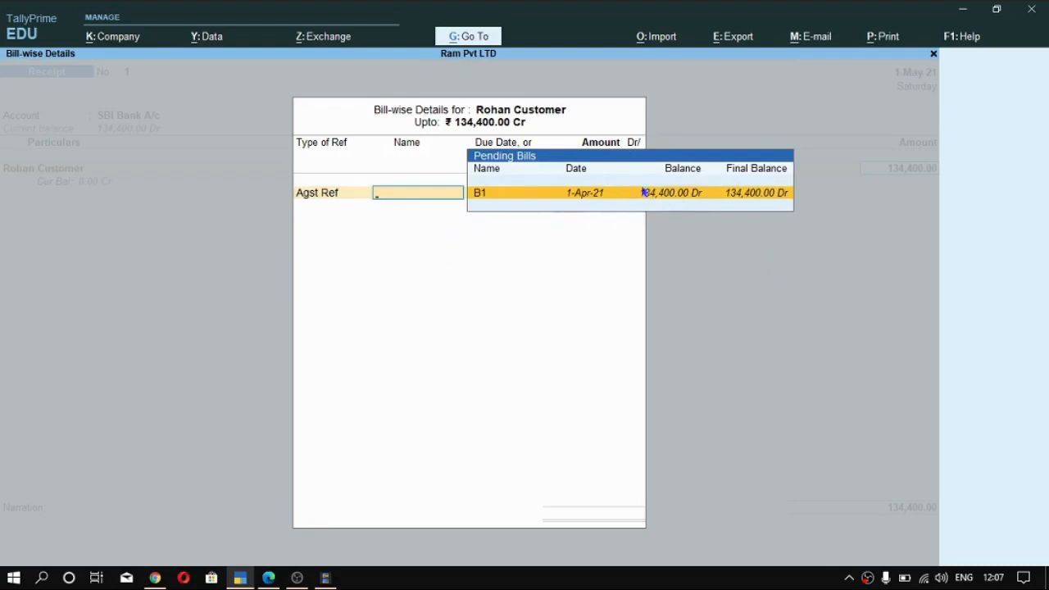
key(Return)
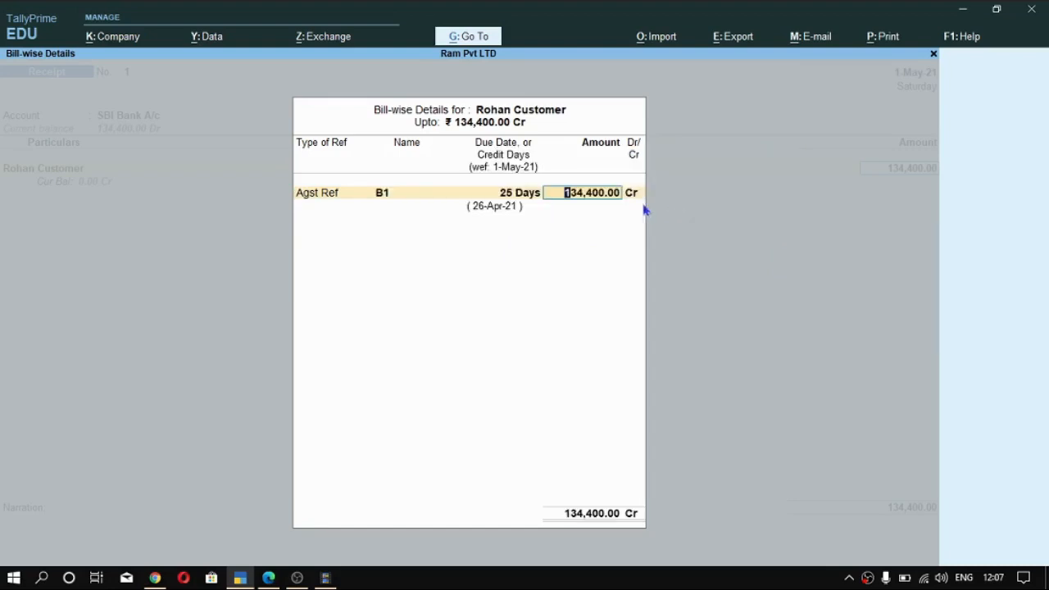
key(Return)
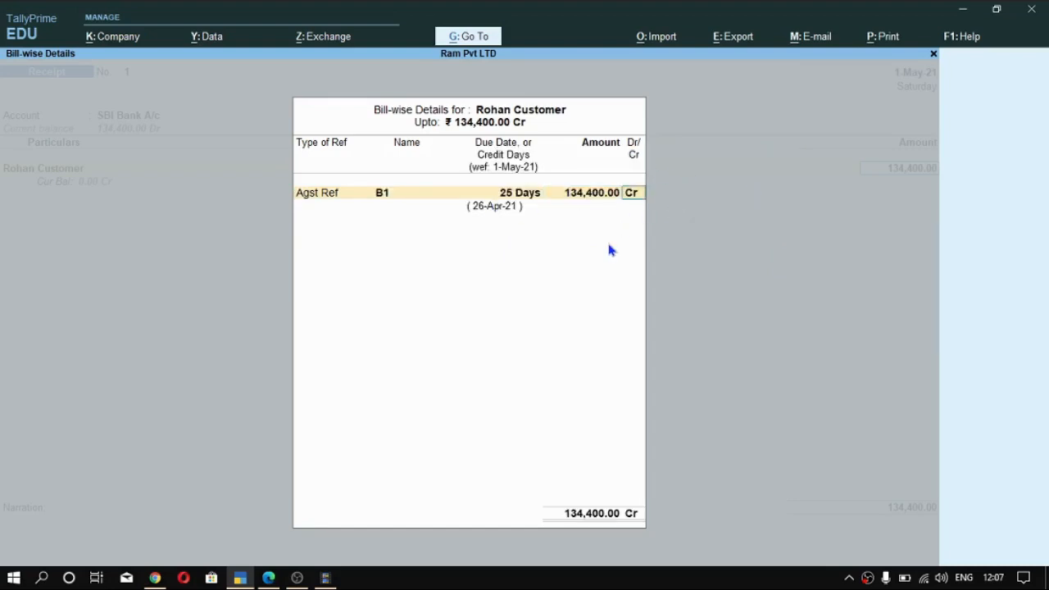
key(Return)
- Fill in the bank allocation as Cheque/DD with instrument number 234566, date 1-May-21 and bank name SBI
key(Return)
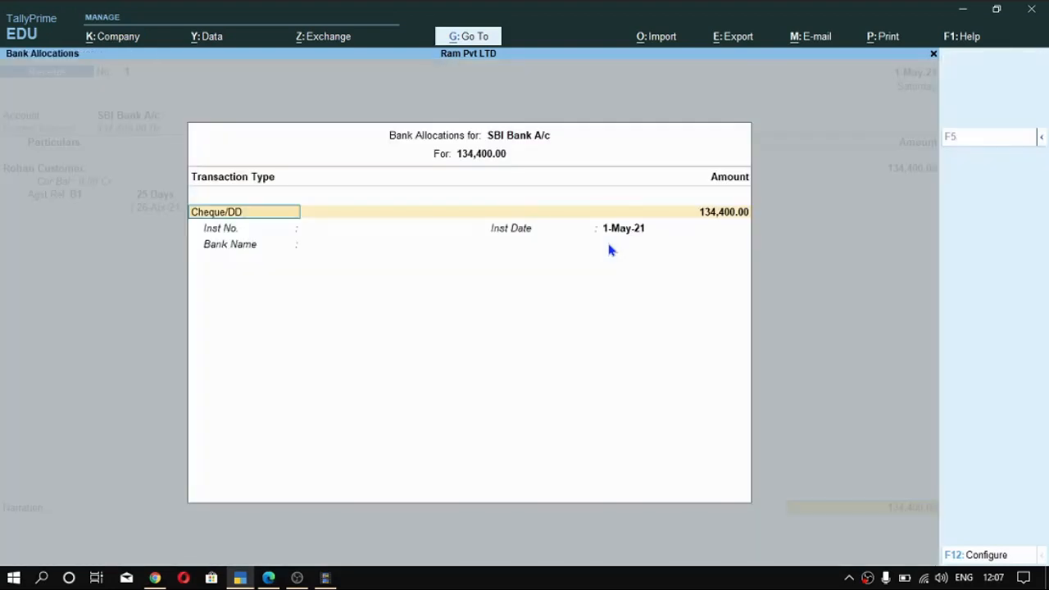
key(Return)
key(Return)
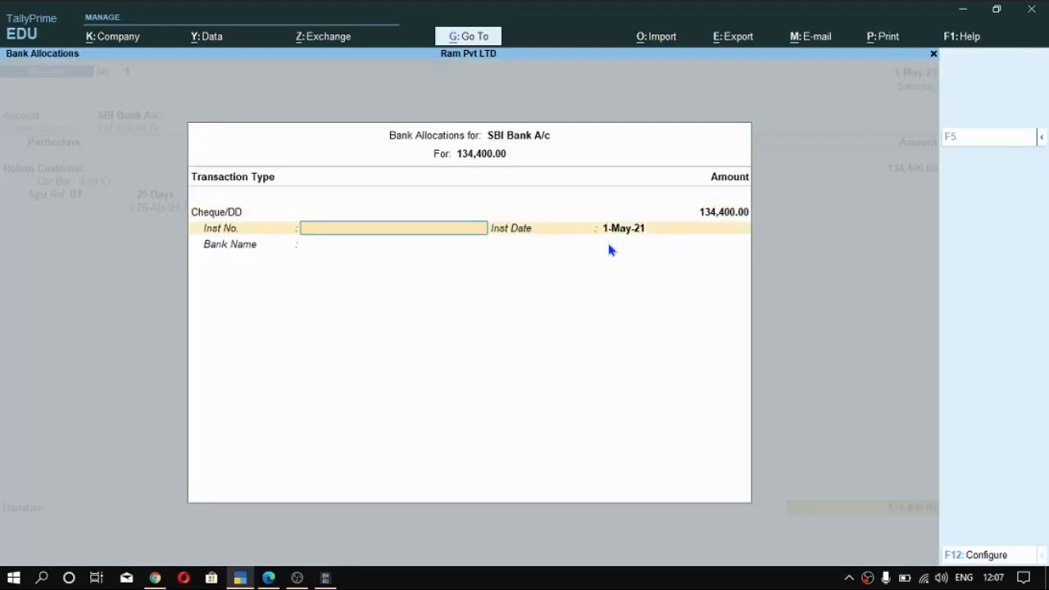
text(23456677)
key(BackSpace)
key(BackSpace)
key(Return)
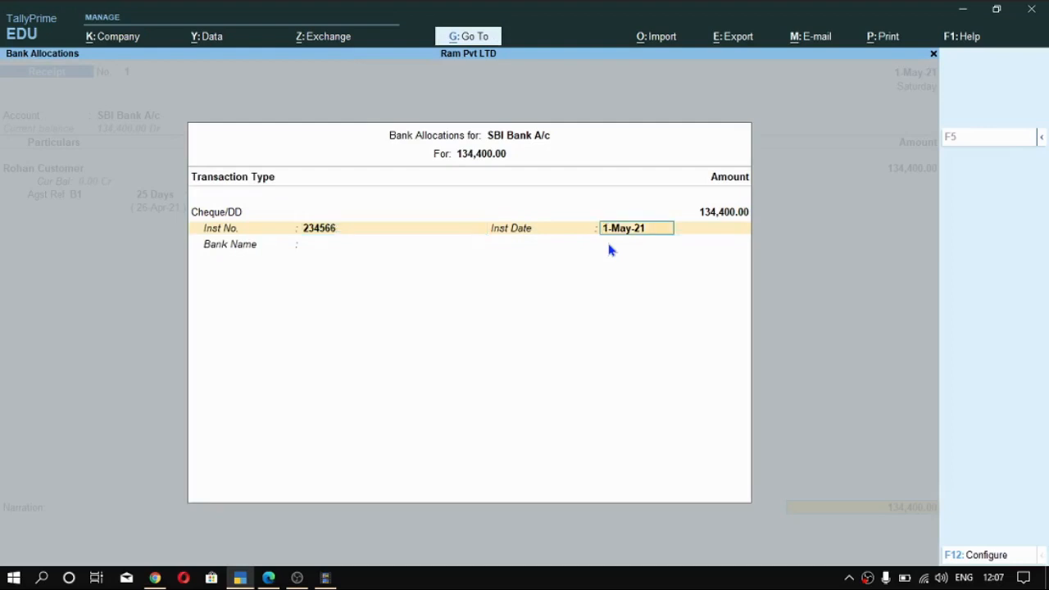
key(Return)
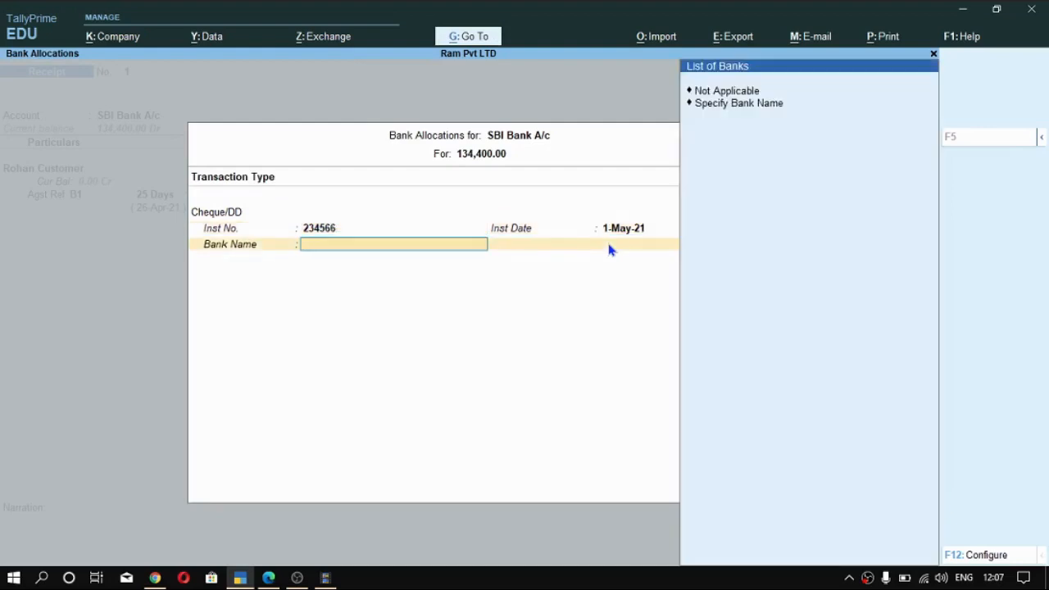
key(Down)
key(Return)
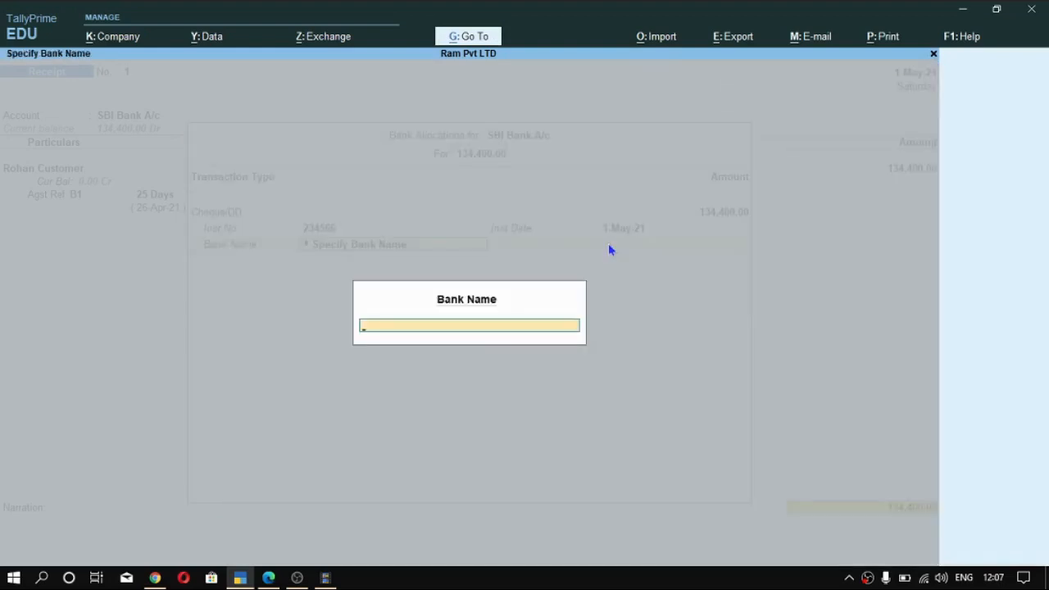
text(SBI)
key(Return)
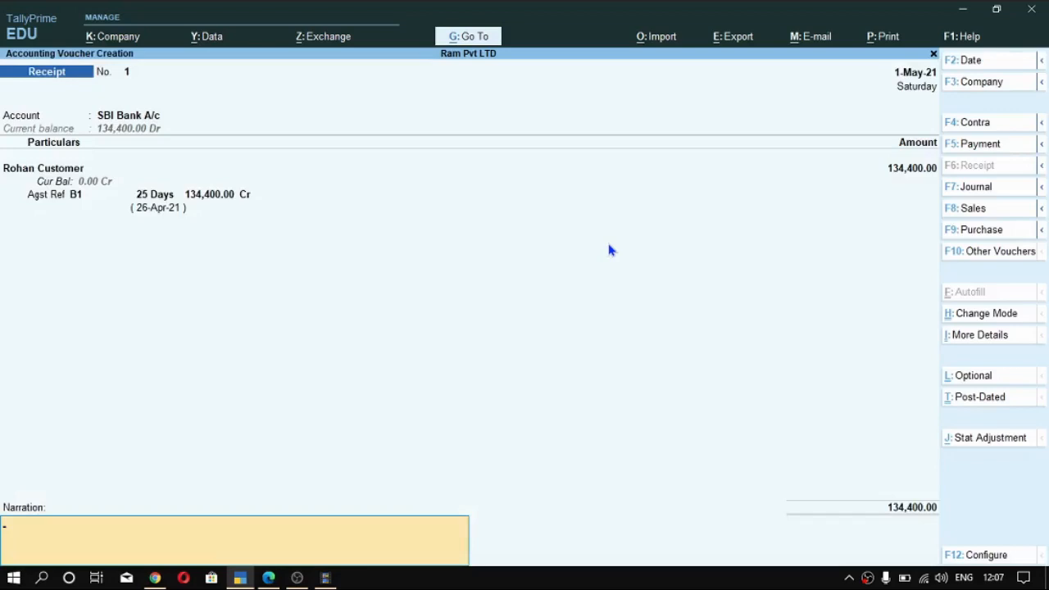
- Add the narration "Being B1 Bill Cleared by Cheque" and save the receipt voucher
text(Being B1 Bill Cleared by Cheque)
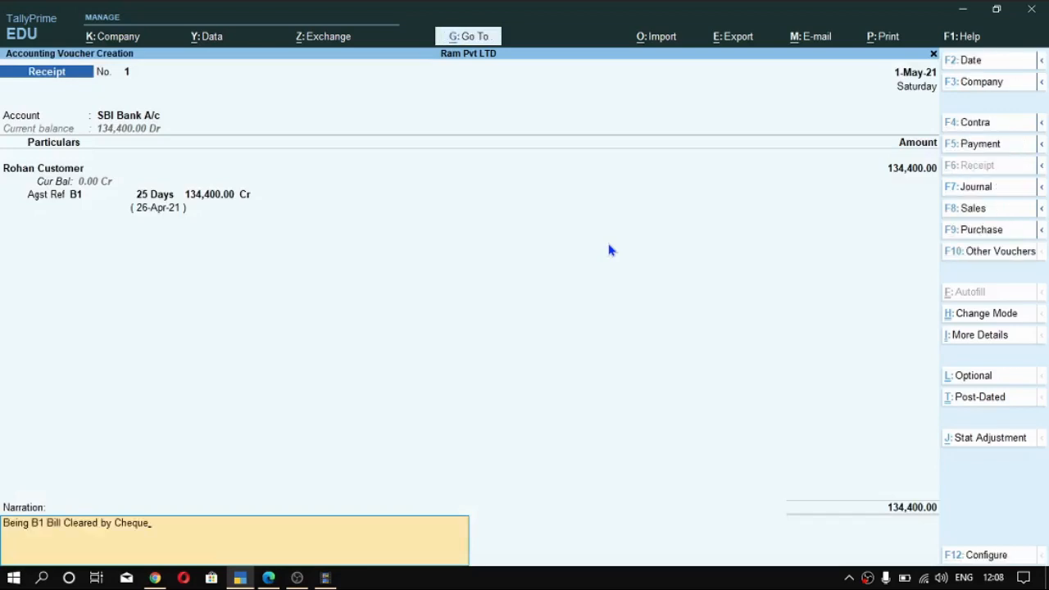
key(Return)
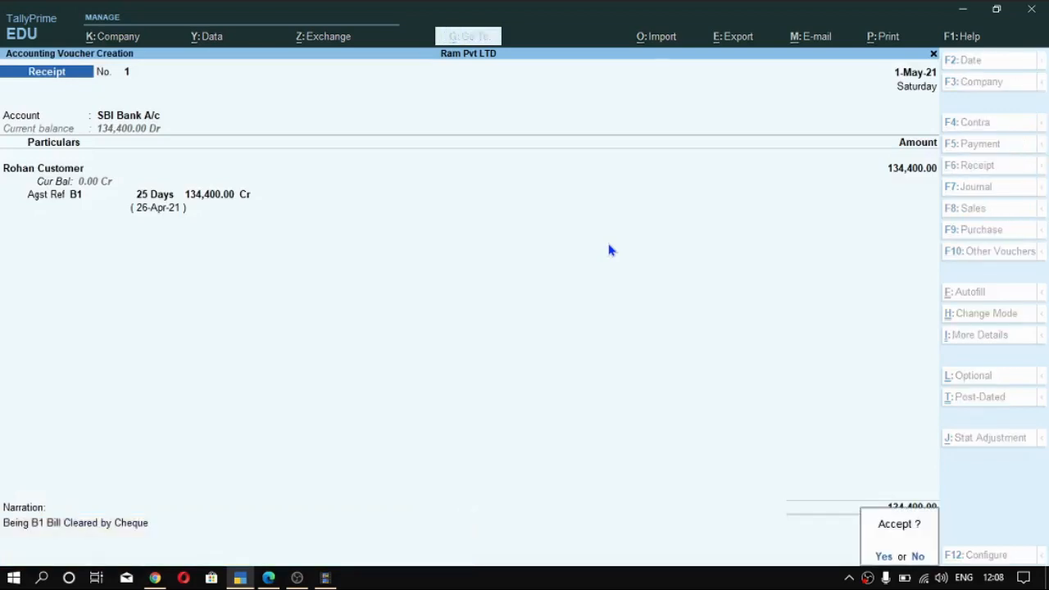
key(y)
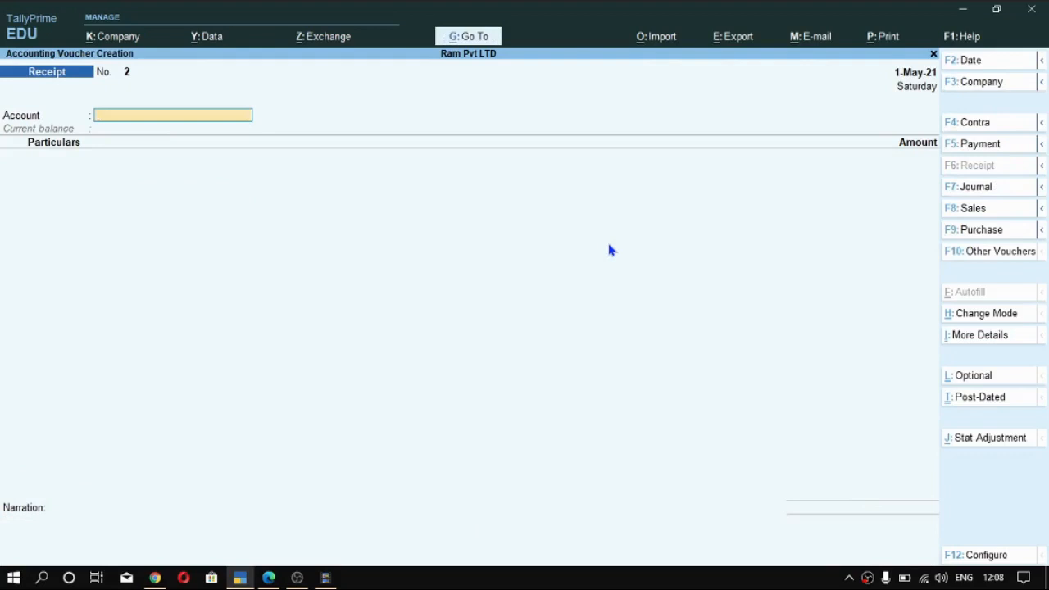
- Start a payment voucher and set its date to 2-May-21
key(F5)
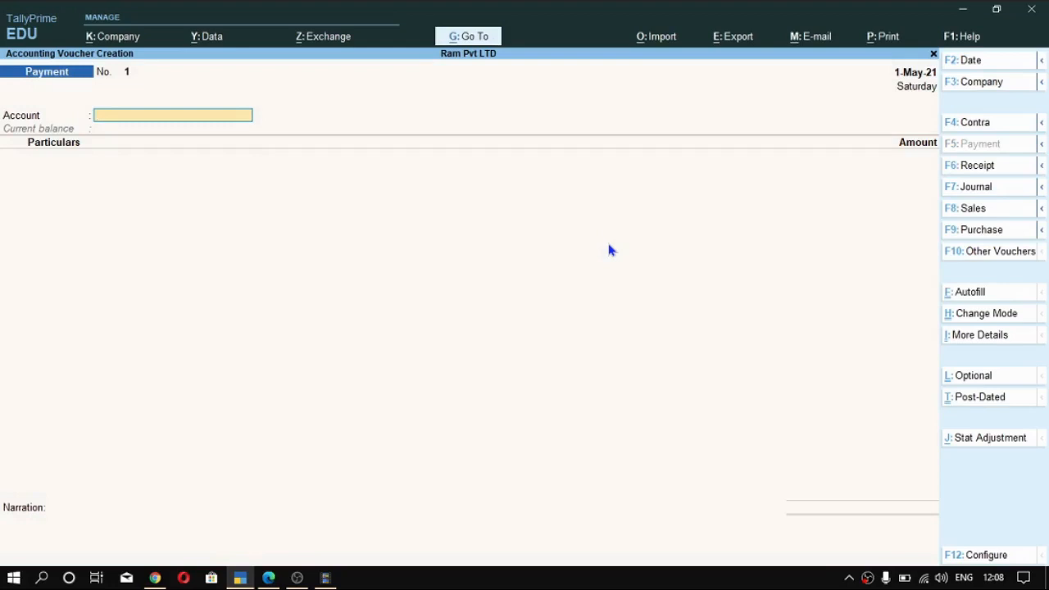
key(F2)
text(1)
key(BackSpace)
text(25)
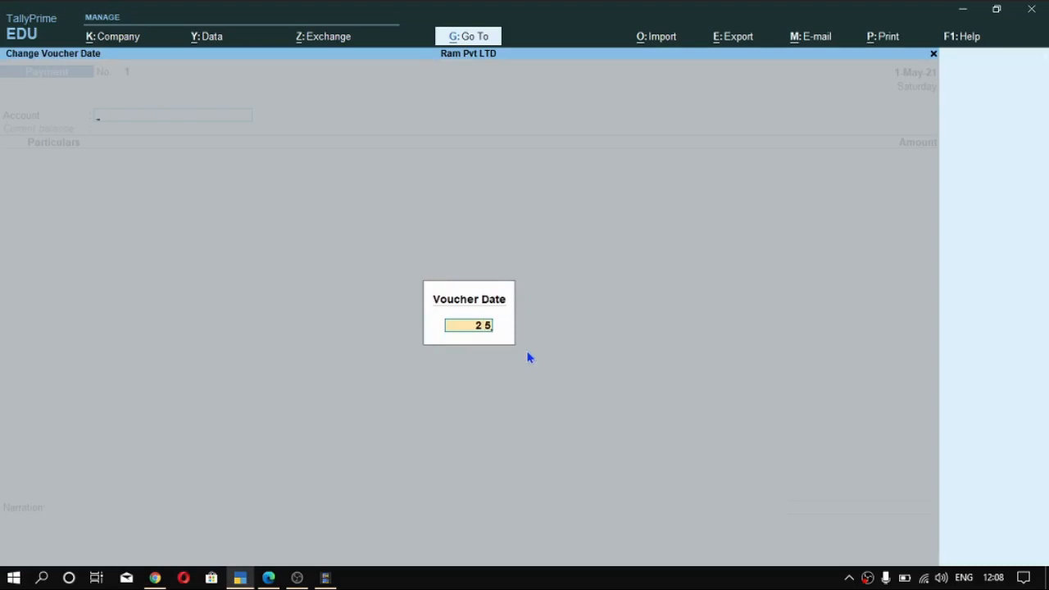
key(Return)
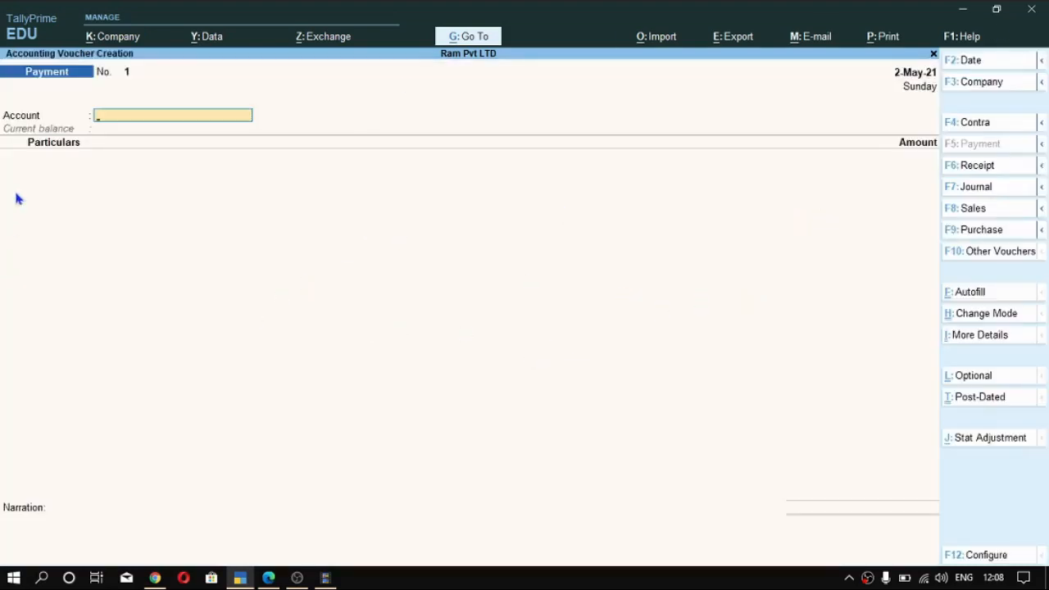
- Choose SBI Bank A/c as the paying account and enter 112000 against the supplier's ledger
key(space)
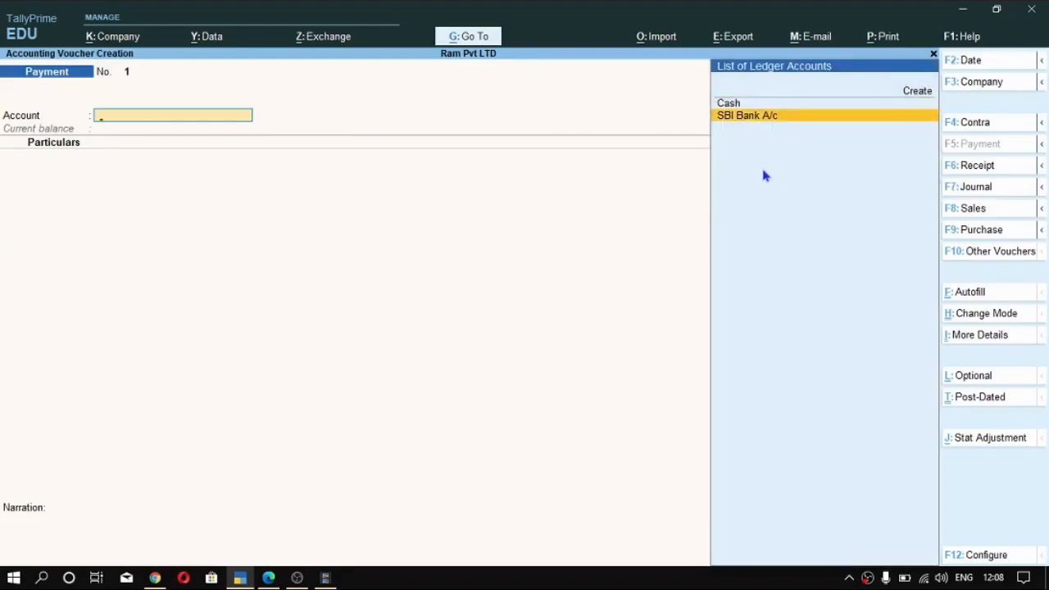
key(Return)
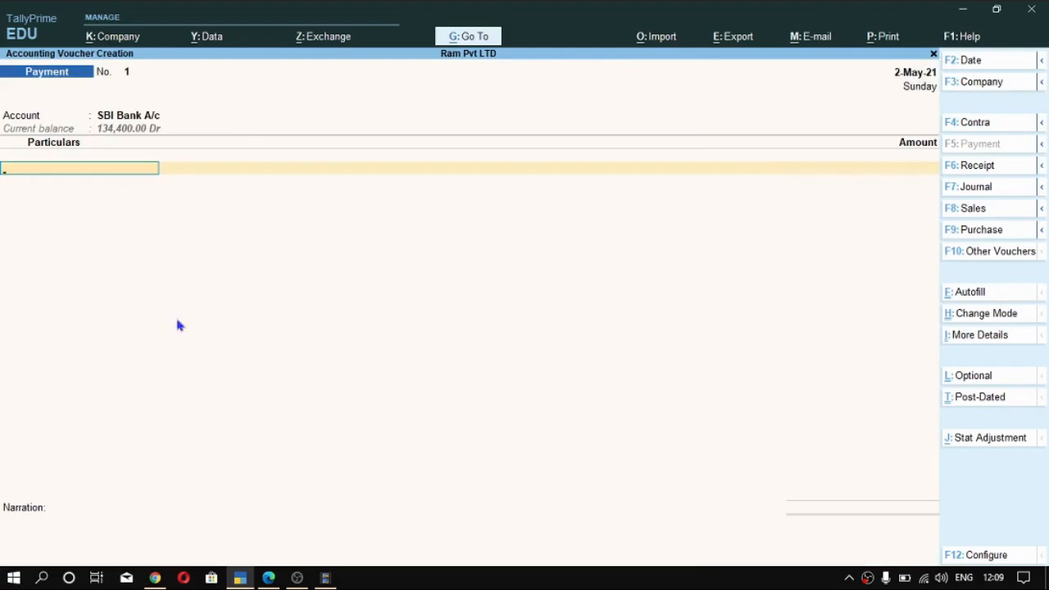
key(space)
scroll(678, 309, down, 2)
scroll(800, 168, up, 1)
key(Return)
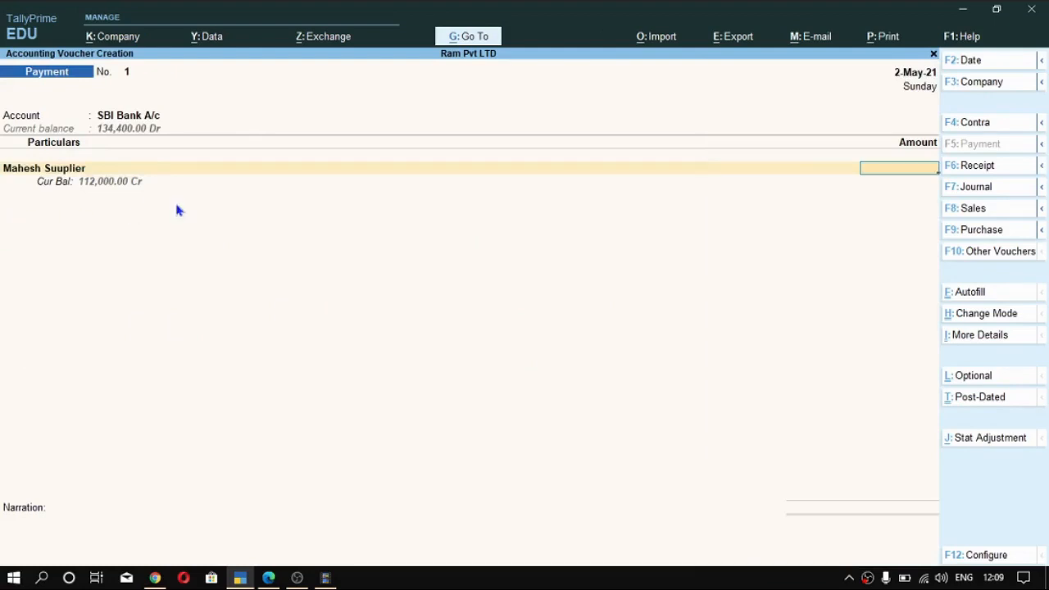
text(112000)
key(Return)
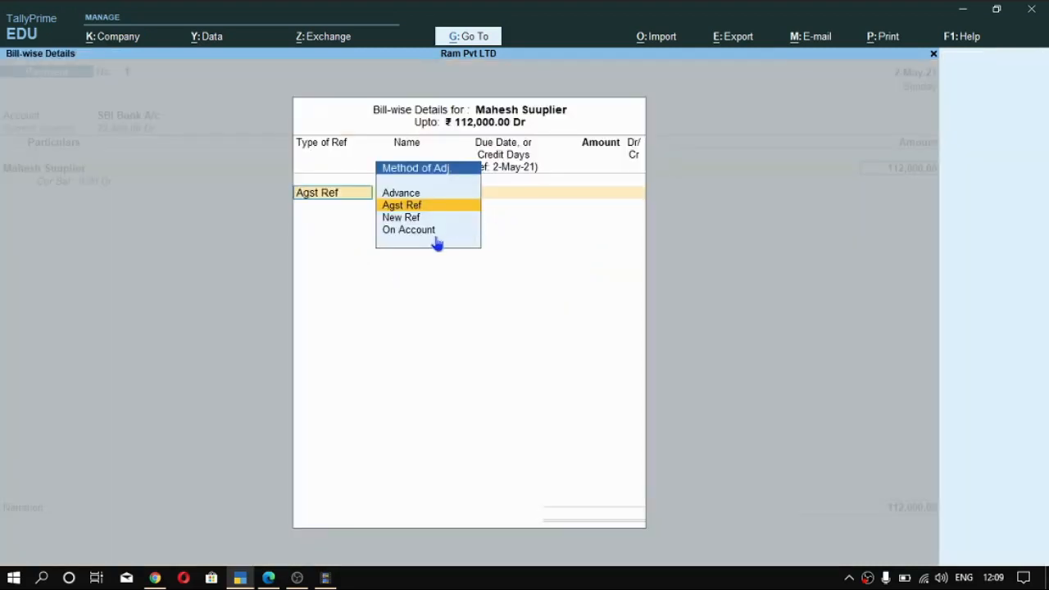
- Allocate the full 112,000 payment against the supplier's pending bill A1 using the Agst Ref method
key(ctrl+a)
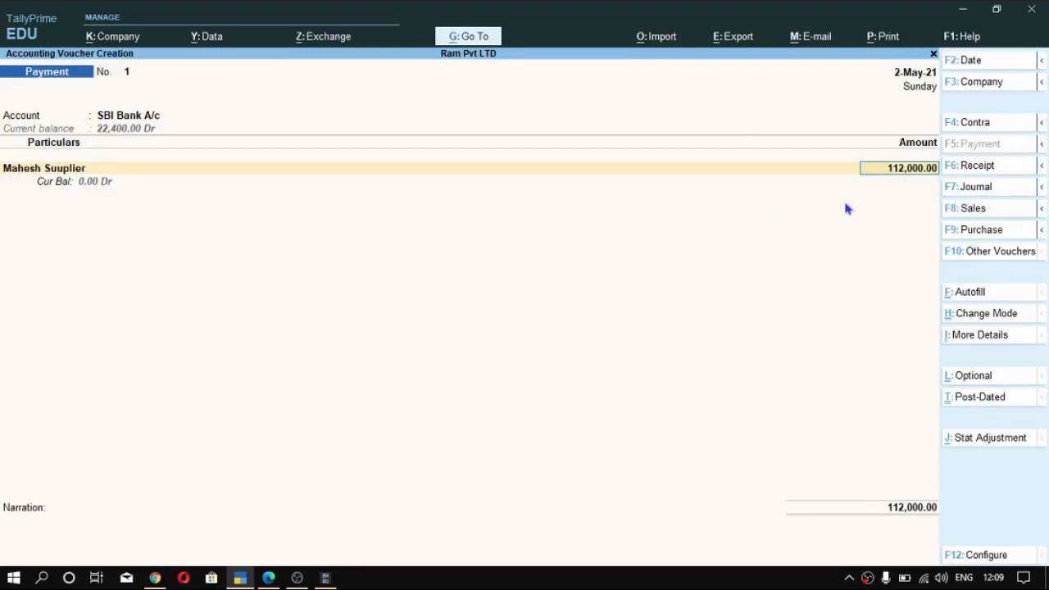
key(Return)
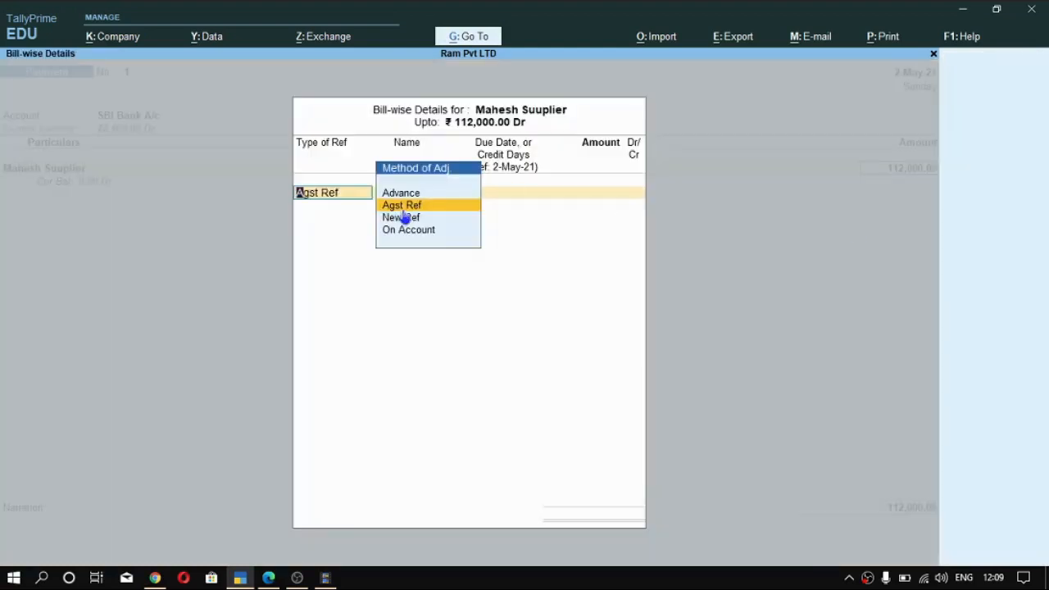
key(Return)
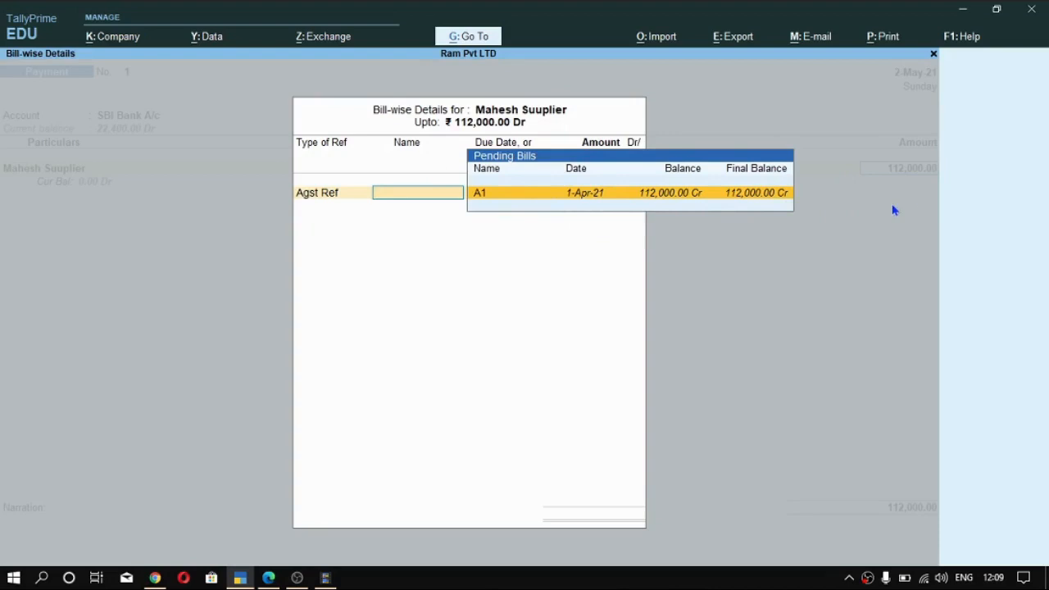
key(Return)
key(Return)
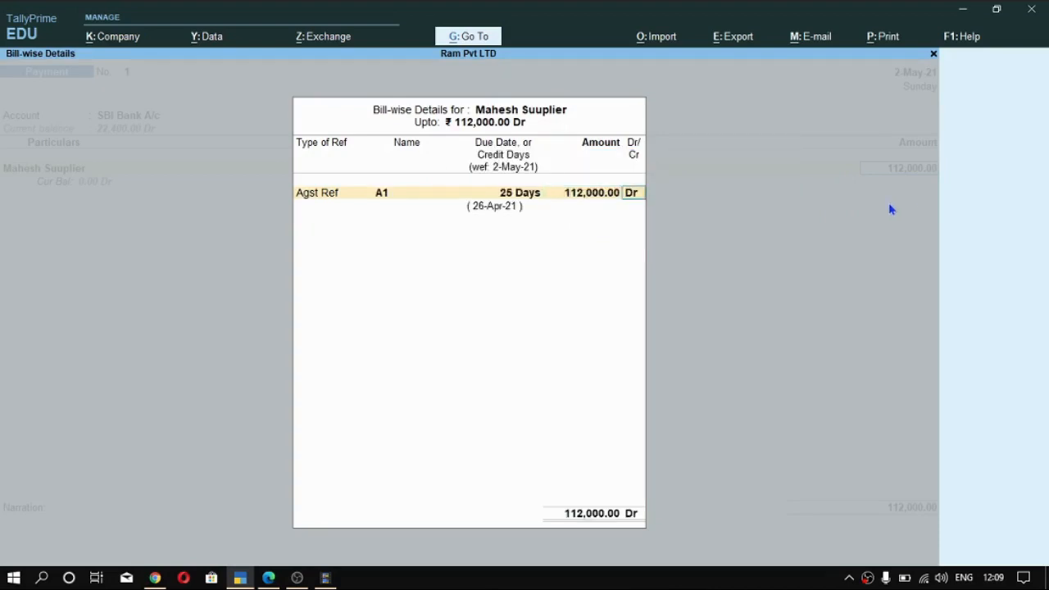
key(Return)
key(Return)
key(Return)
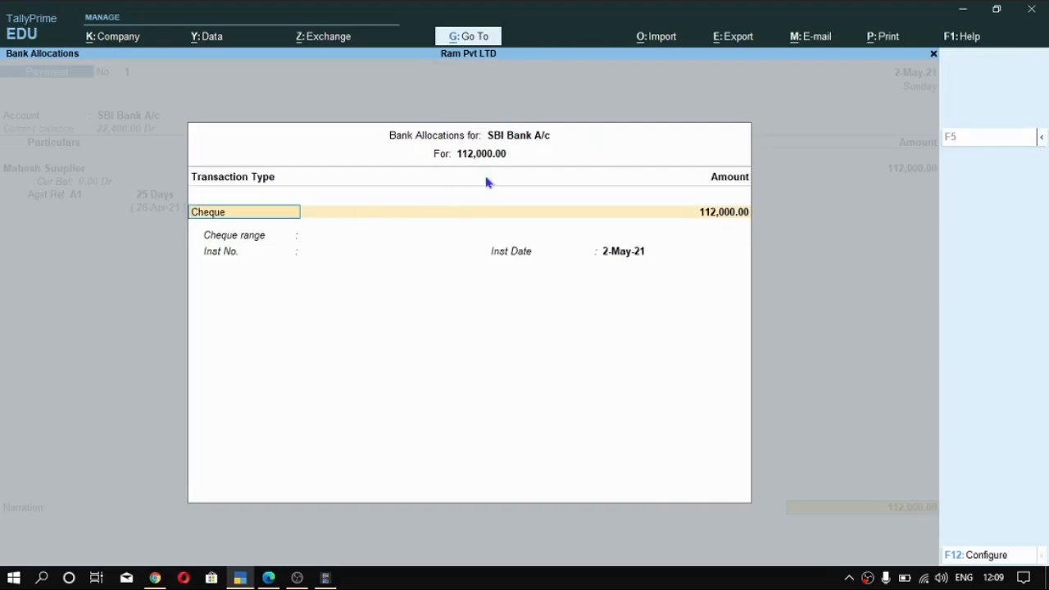
- Fill in the bank allocation as Cheque with range Not Applicable, instrument number 12345 and date 2-May-21
key(Return)
key(Return)
text(12345)
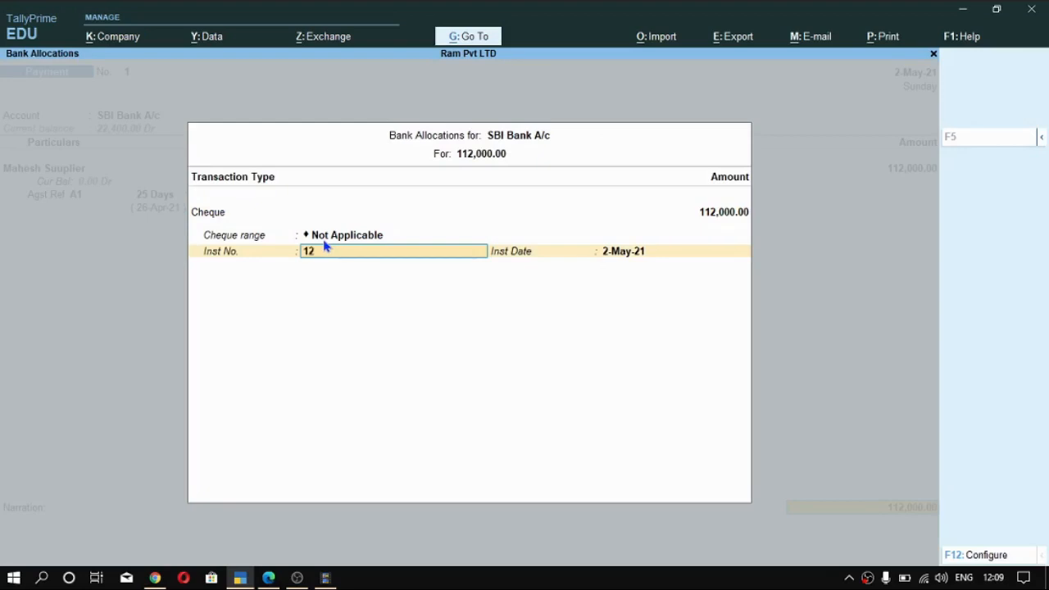
key(Return)
key(Return)
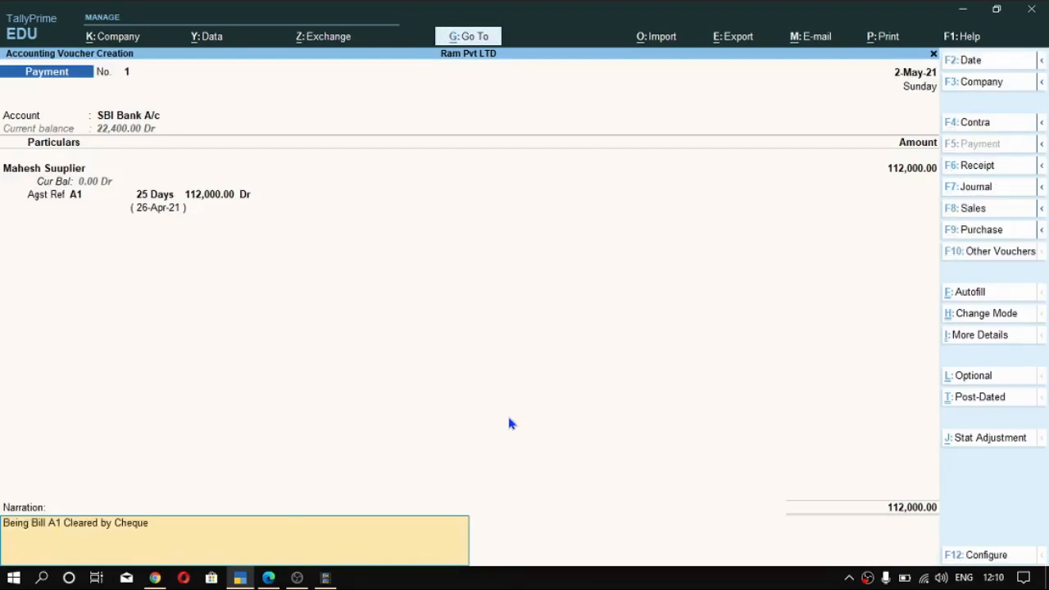
- Add the narration "Being Bill A1 Cleared by Cheque", save the payment voucher and leave voucher creation
key(Return)
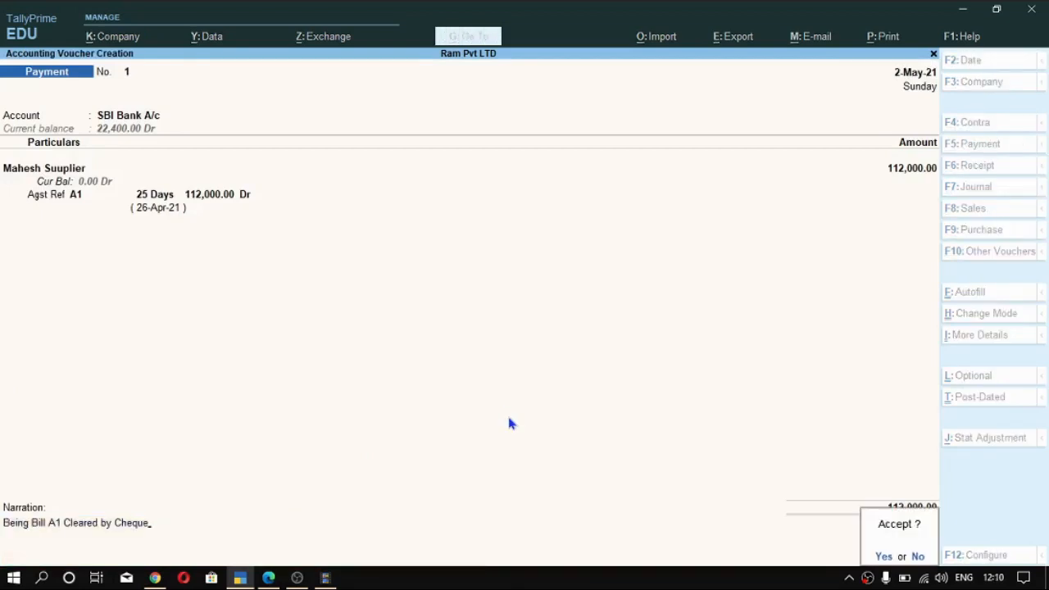
key(Return)
key(Escape)
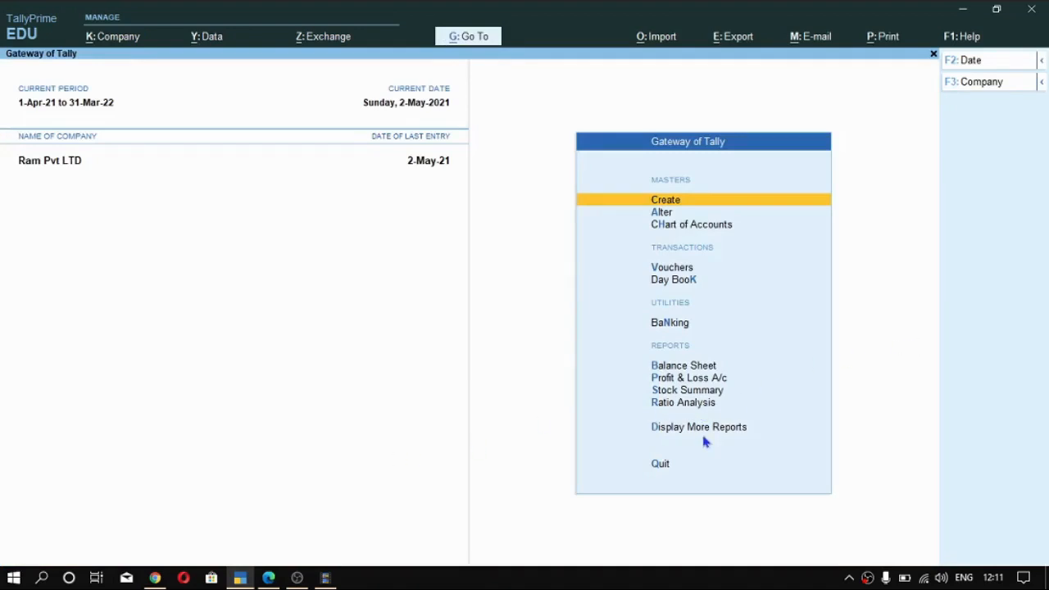
- Open the Ledger Outstandings report for the customer's ledger
key(alt)
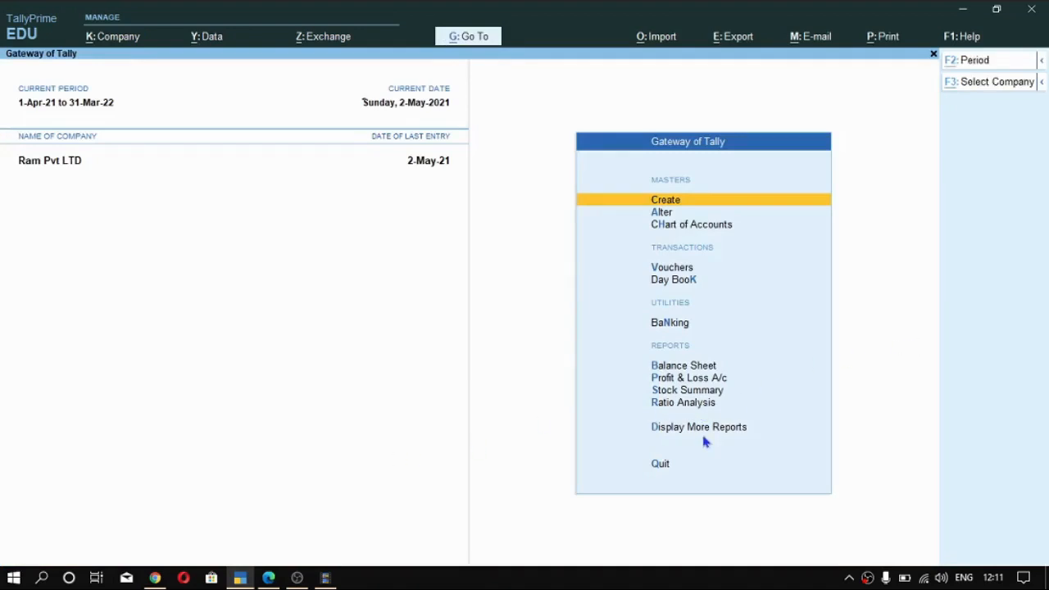
key(alt+g)
text(Out)
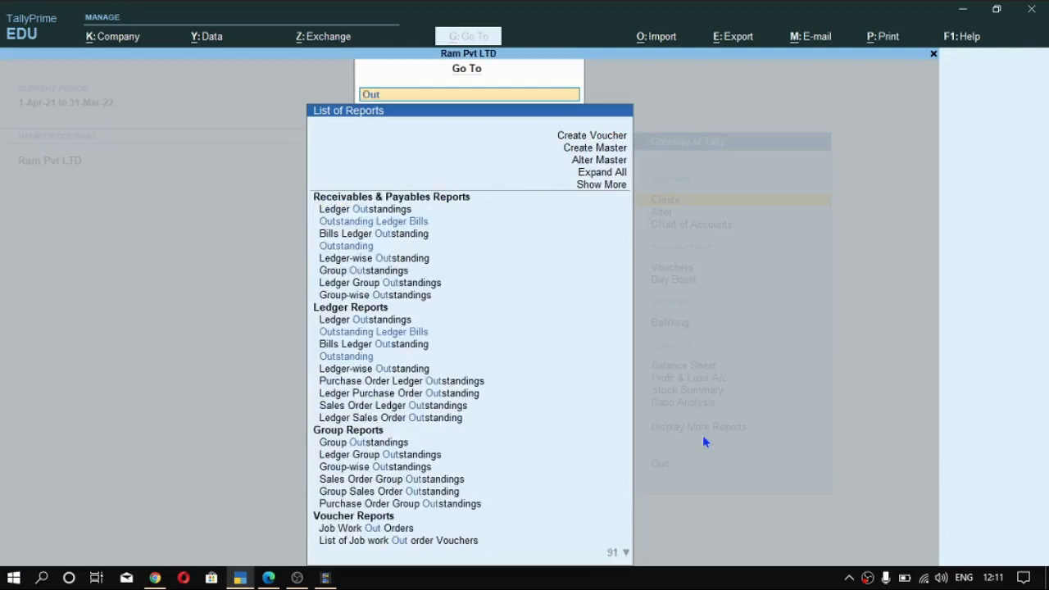
key(Down)
key(Down)
key(Up)
key(Up)
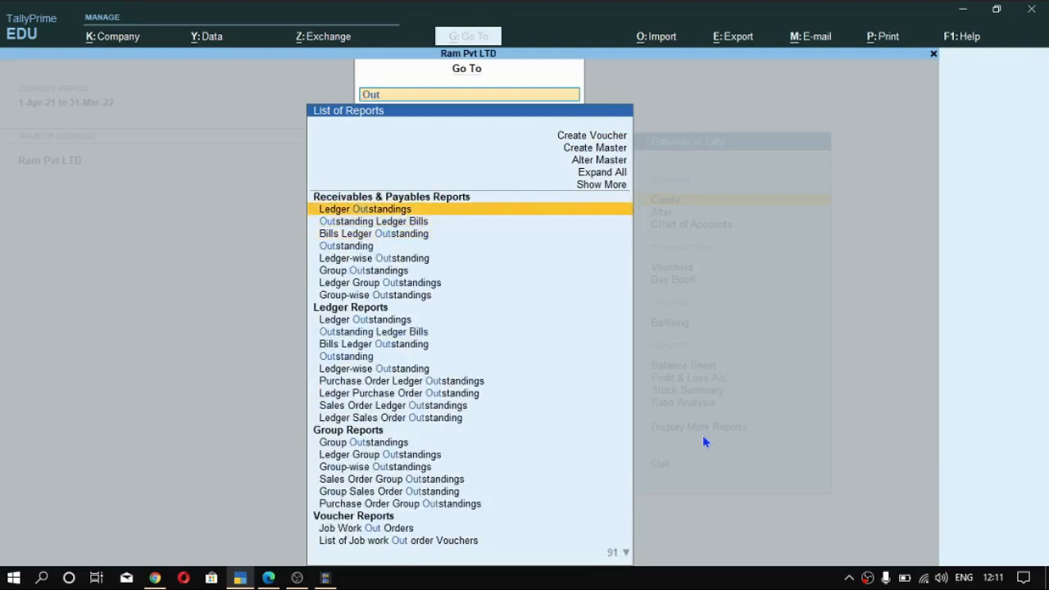
key(Return)
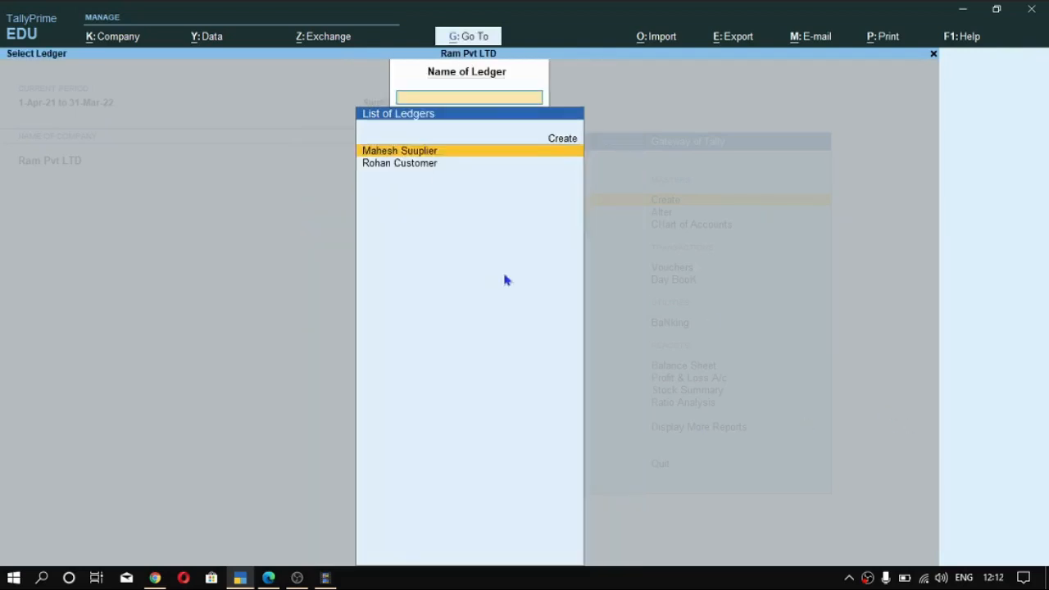
key(Down)
key(Up)
key(Down)
key(Return)
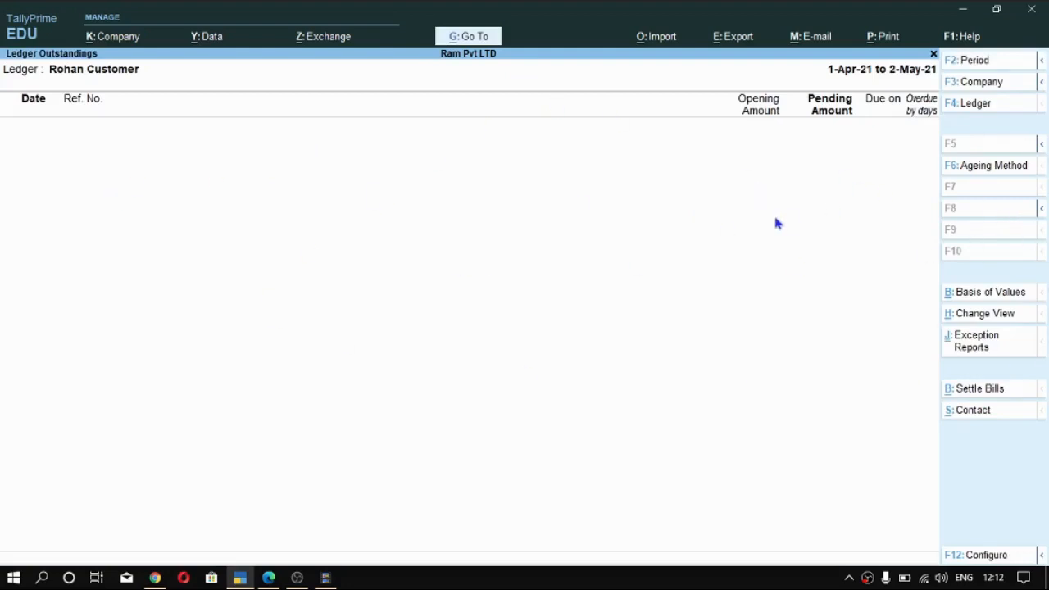
- Set the outstandings report period to 1-Apr-21 to 1-Jun-21
key(F2)
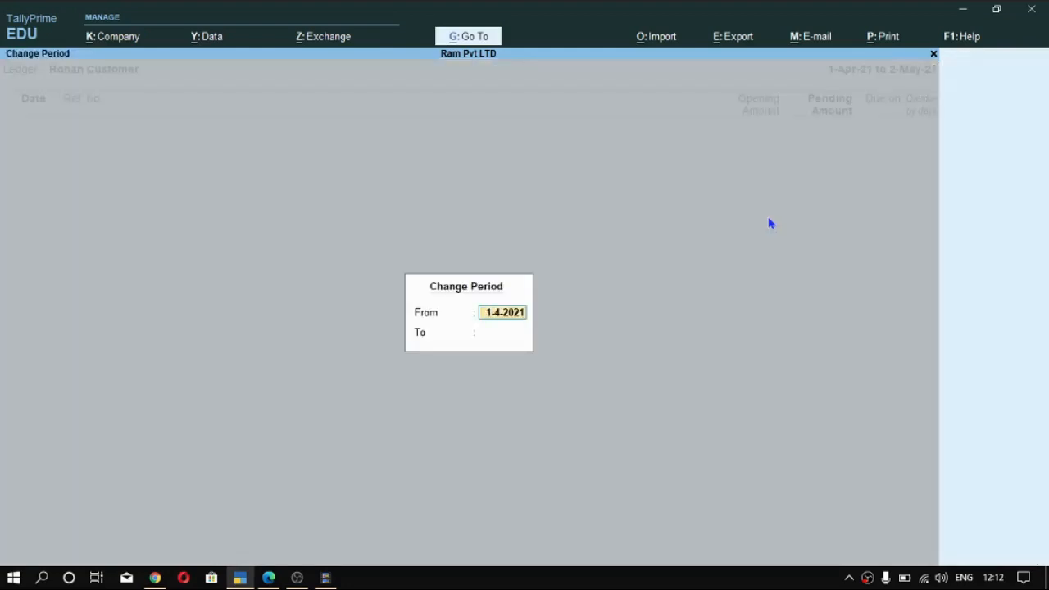
key(Return)
text(1-6)
key(Return)
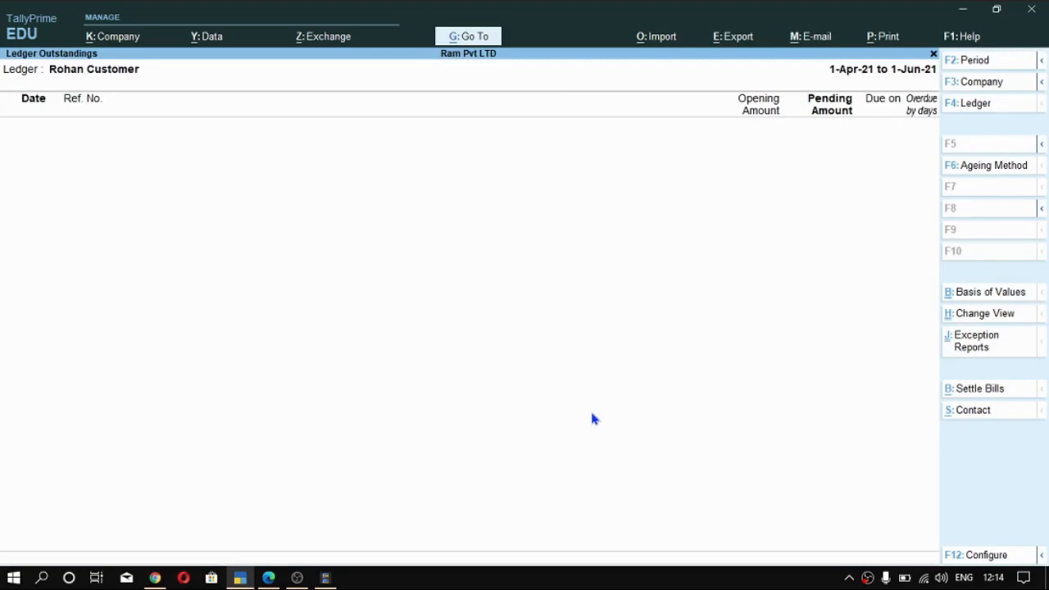
- Switch the outstandings report to the supplier's ledger to check its pending bills, and return to the Gateway of Tally
key(F4)
key(Up)
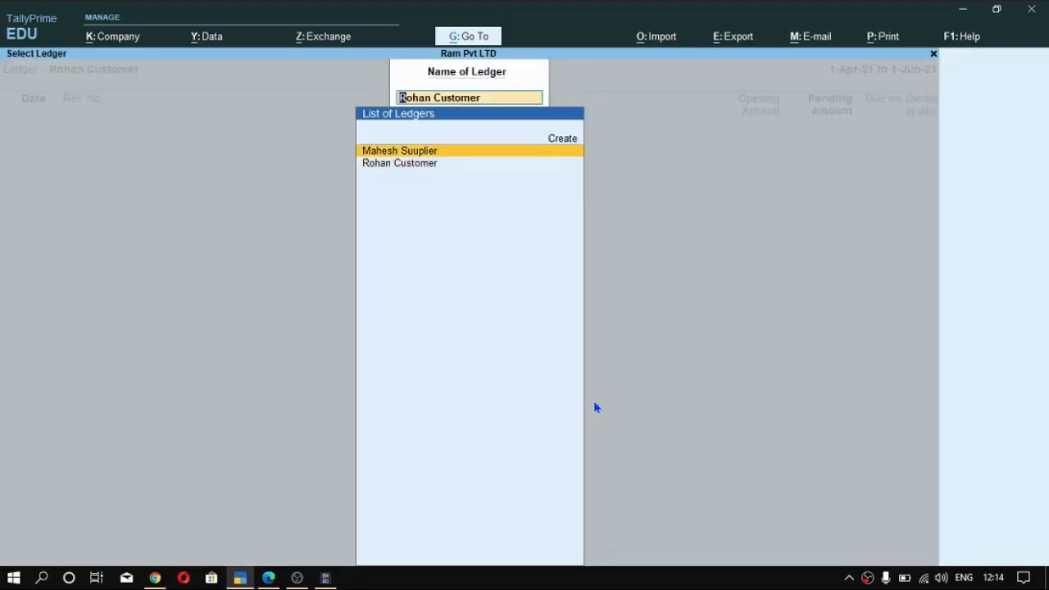
key(Return)
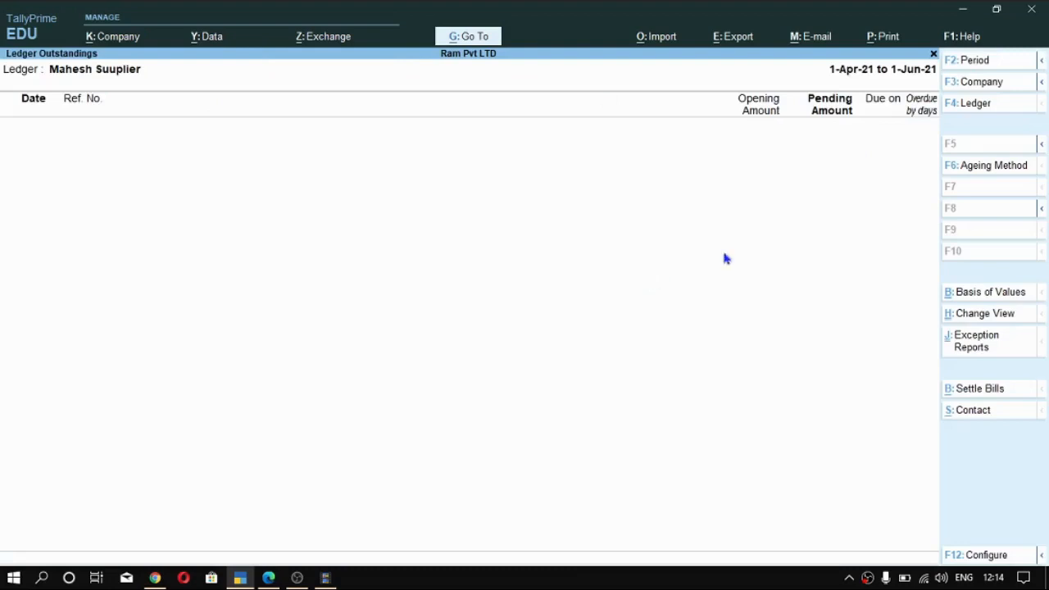
key(alt+g)
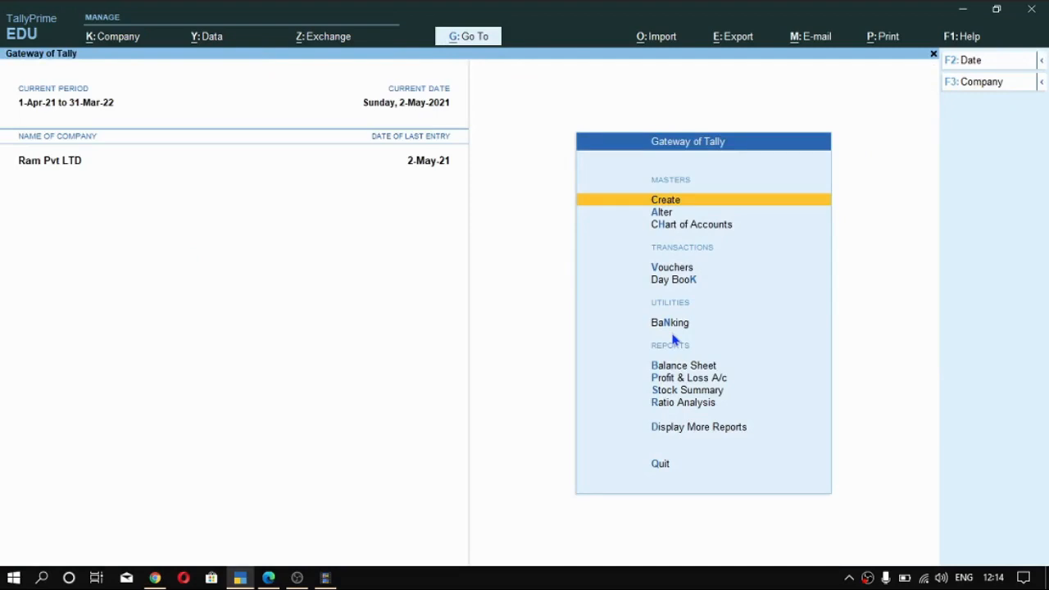
- Open the 2-May-21 payment voucher from the Day Book and set the supplier's amount to 60000
key(d)
key(d)
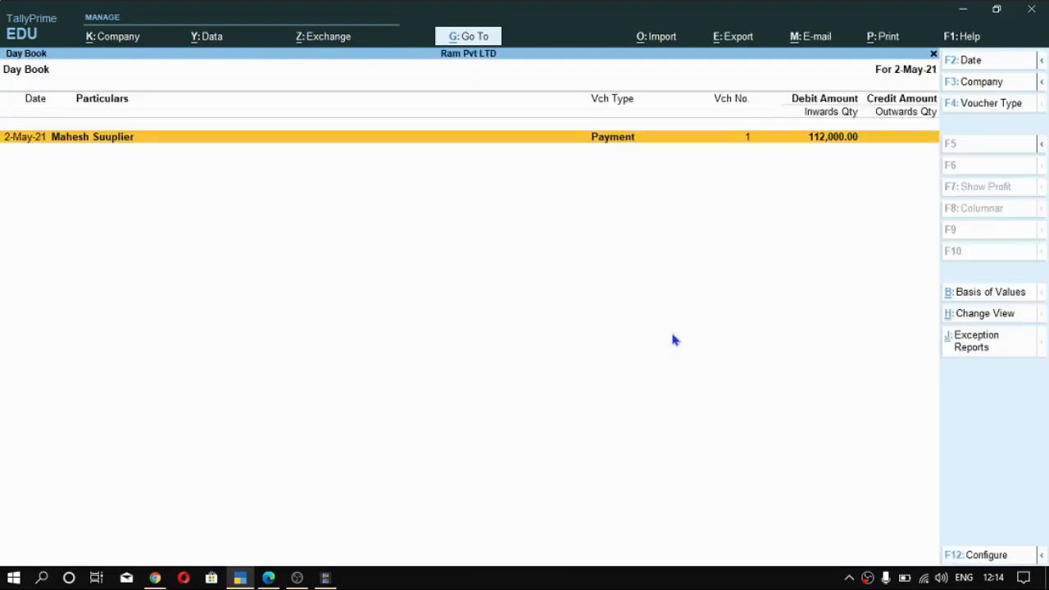
key(Return)
key(Return)
key(Return)
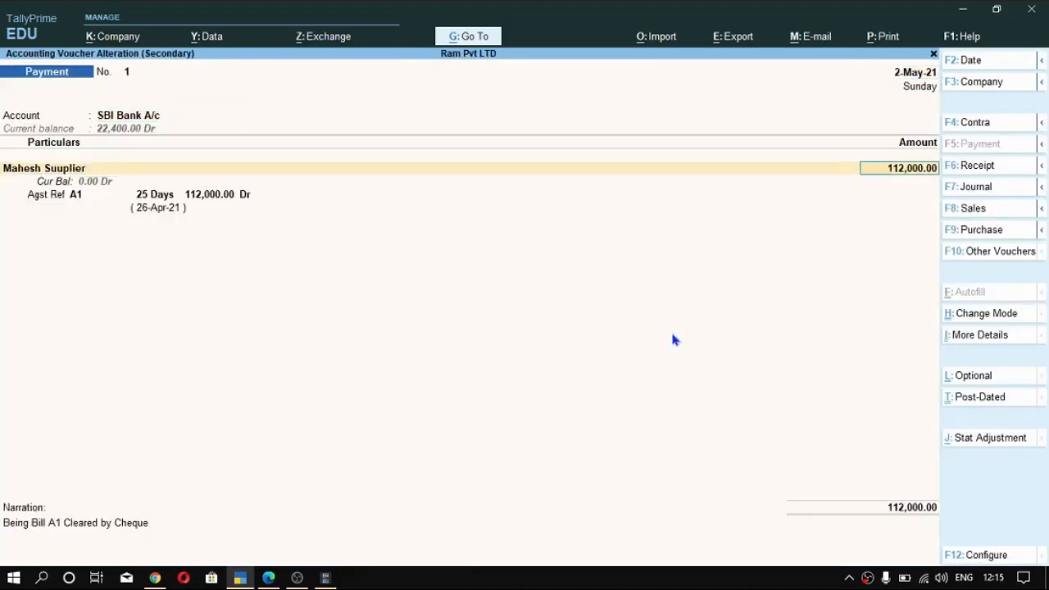
text(60000)
- Set the amount allocated against bill A1 to 60000, keeping the Agst Ref method
key(Return)
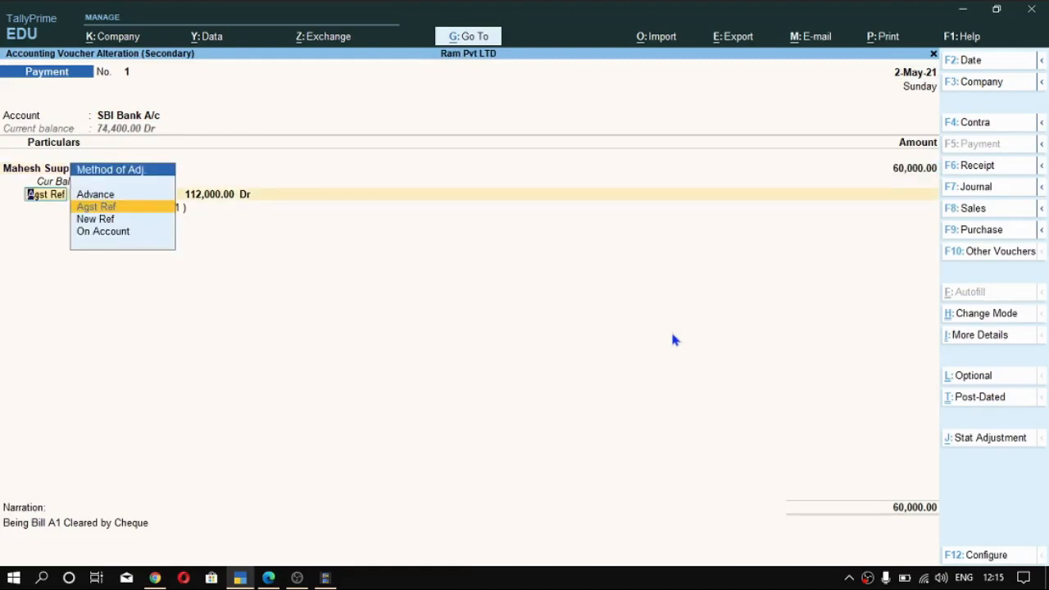
key(Return)
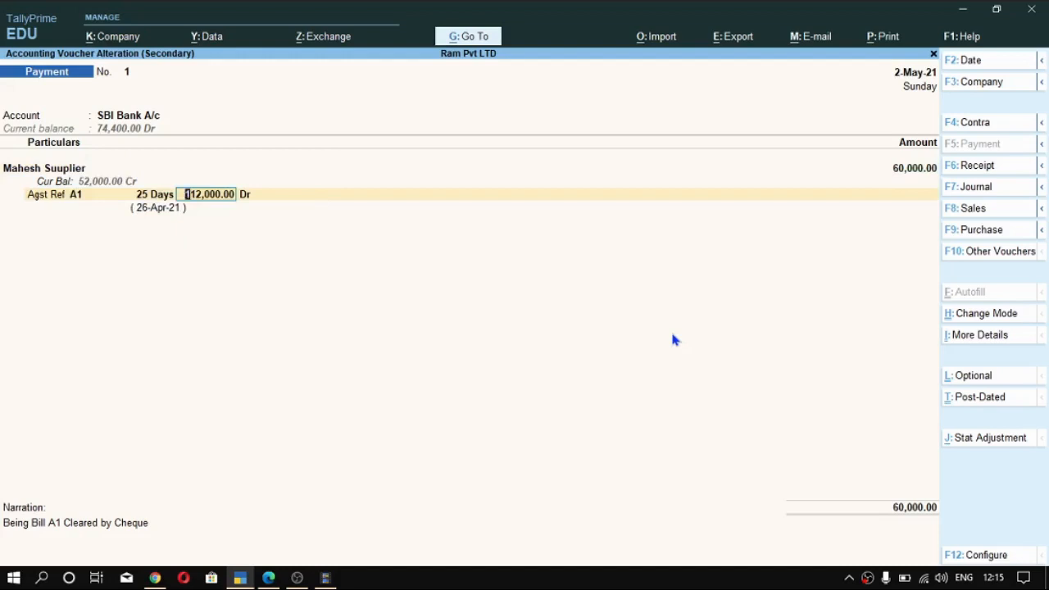
key(BackSpace)
text(60000)
key(Return)
key(Return)
key(Return)
key(Return)
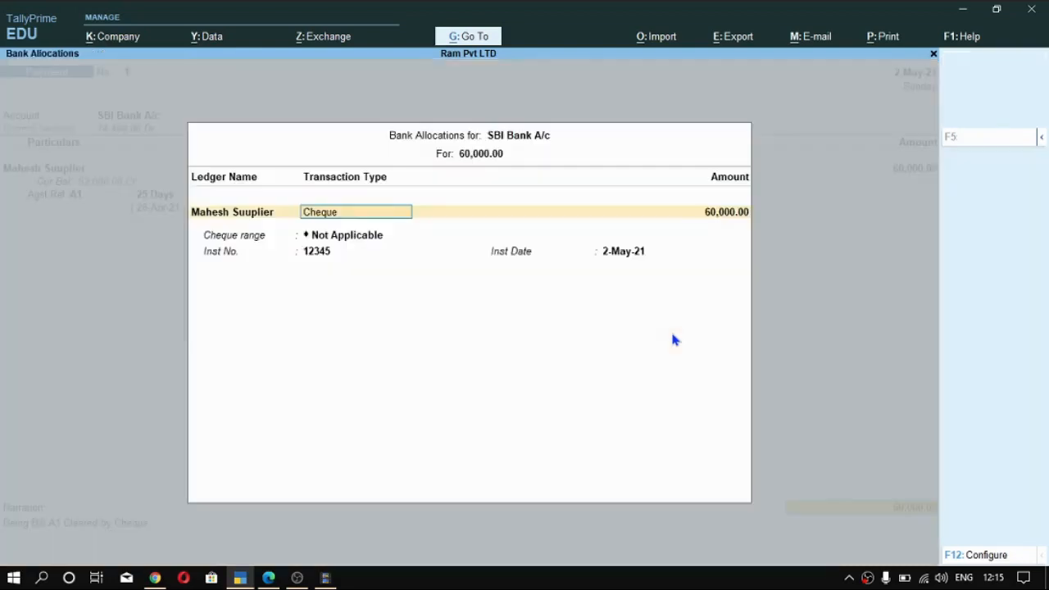
- Keep the cheque details, save the altered payment voucher and return to the Gateway of Tally
key(Return)
key(Return)
key(Return)
key(Return)
key(Return)
key(Return)
key(Return)
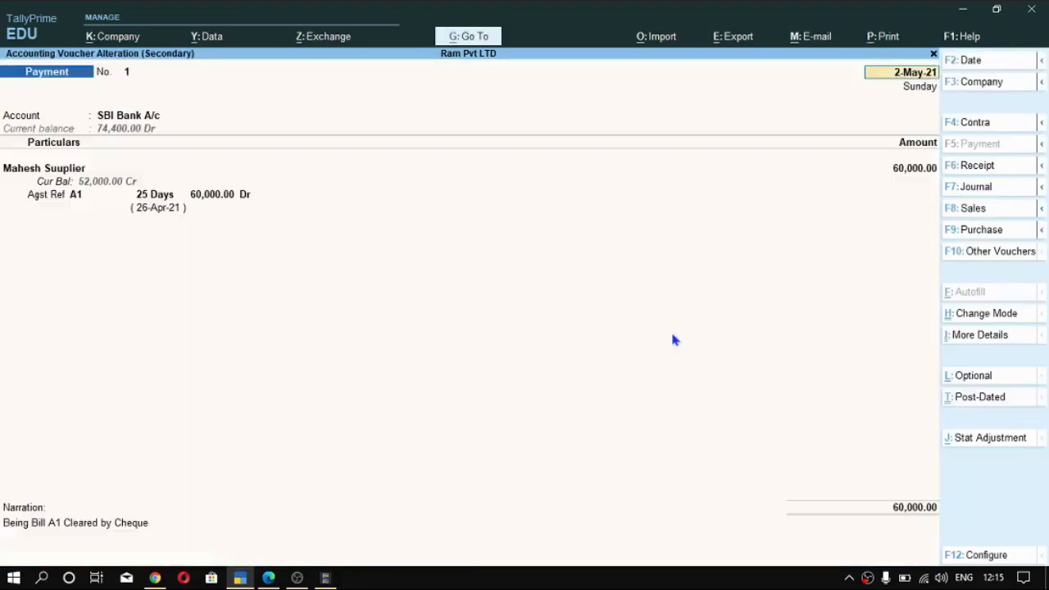
key(Escape)
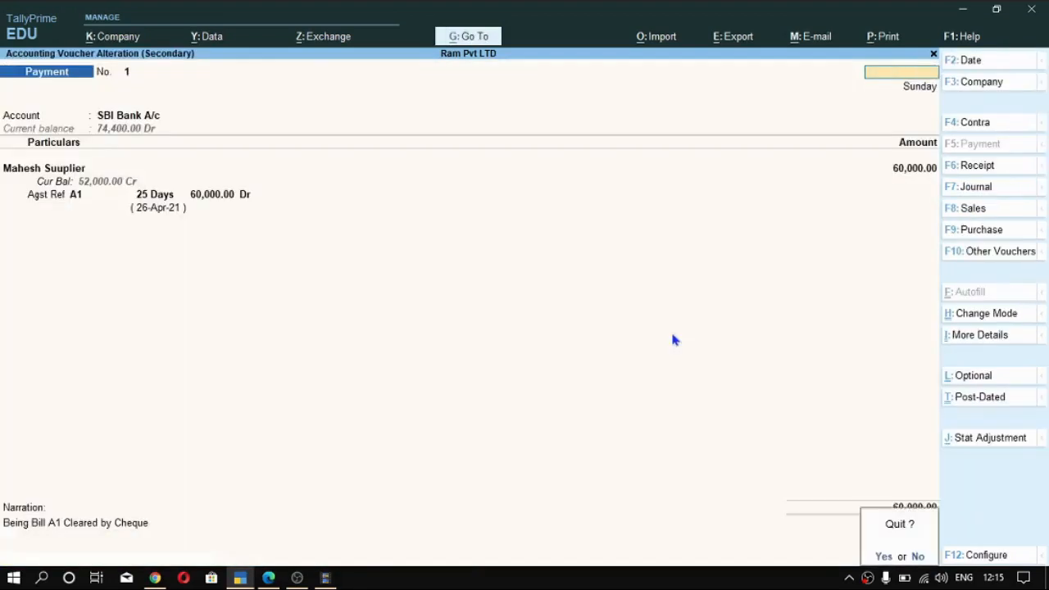
key(y)
key(Escape)
key(Escape)
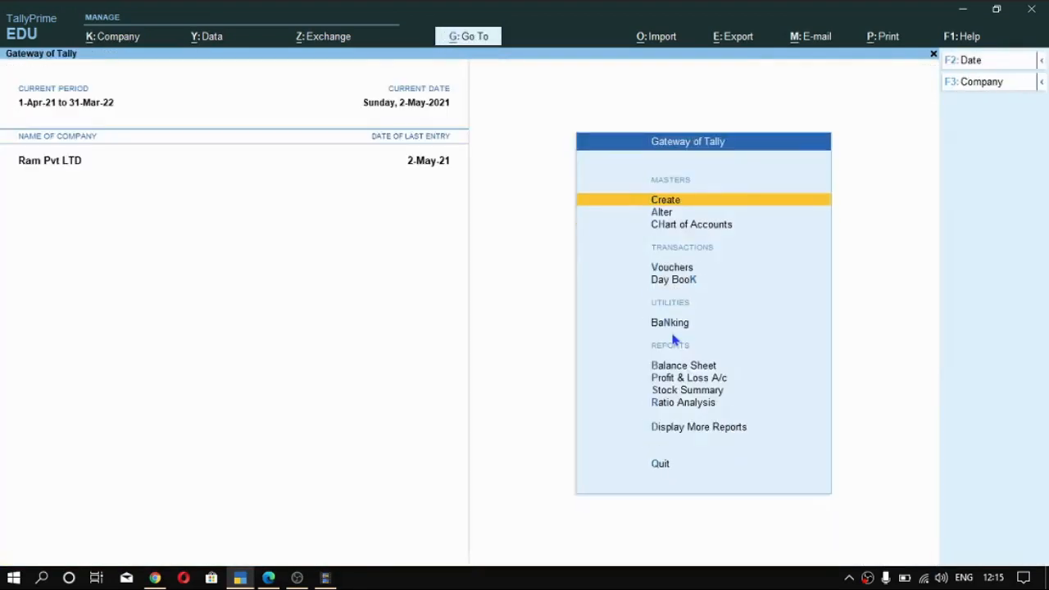
- Open the Ledger Outstandings report for the supplier's ledger
key(alt+g)
text(Out)
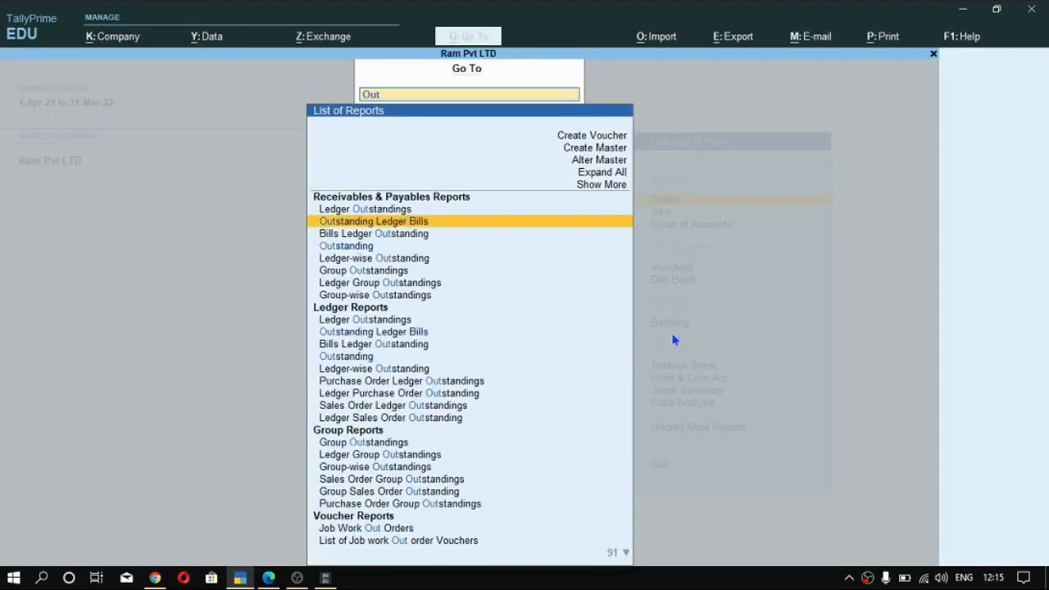
key(Return)
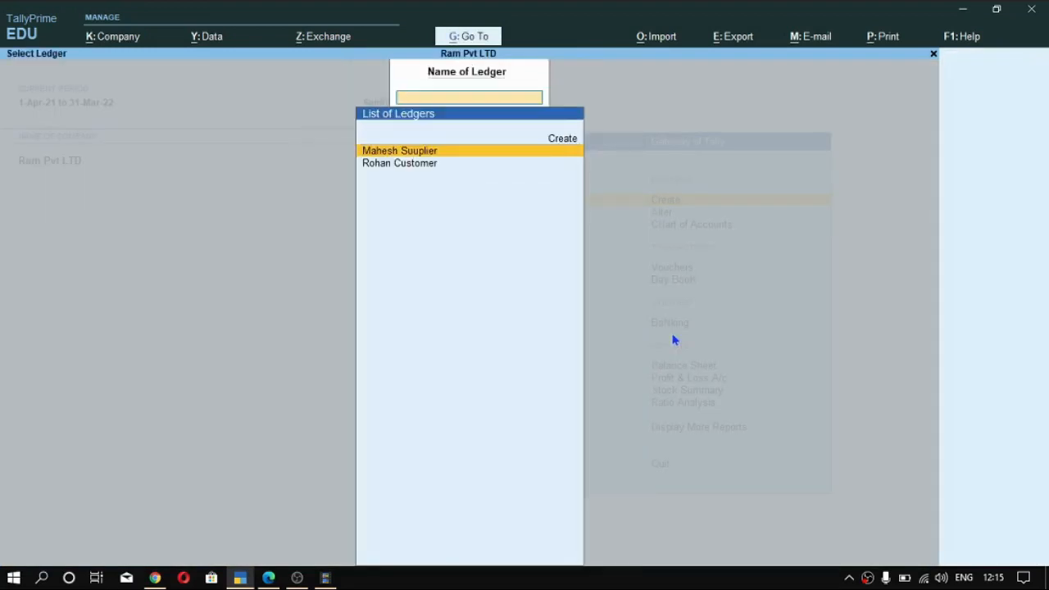
key(Return)
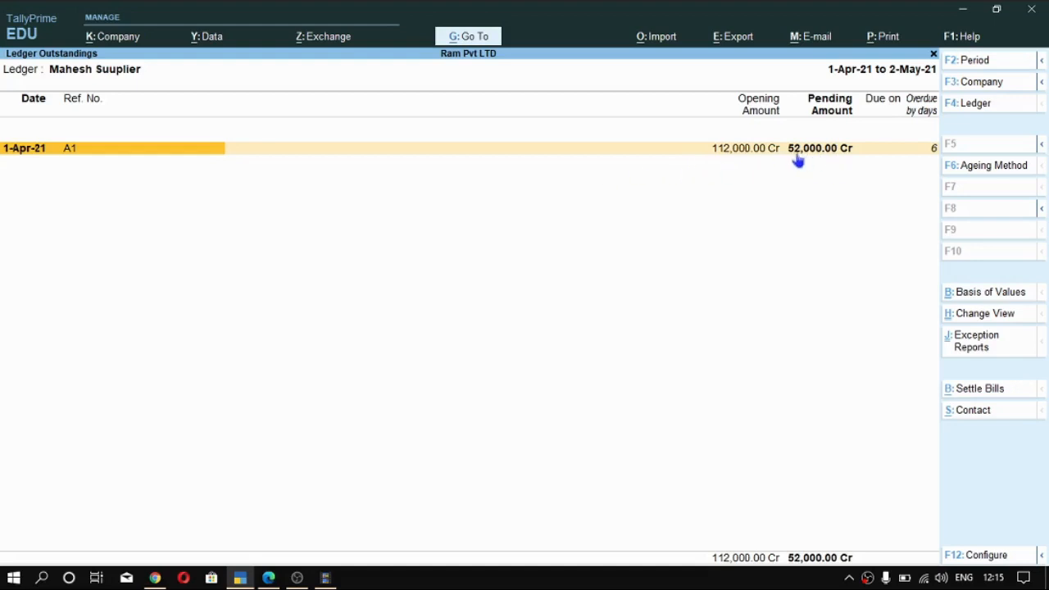
- Expand the outstandings report to review the purchase and payment behind bill A1, and condense it again
key(alt+F5)
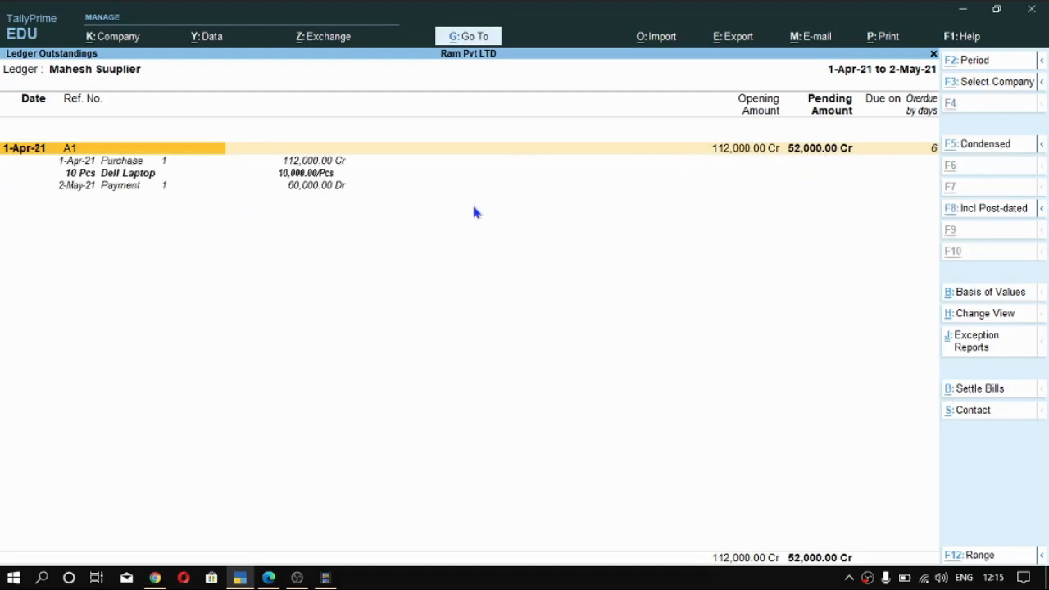
key(Down)
key(Down)
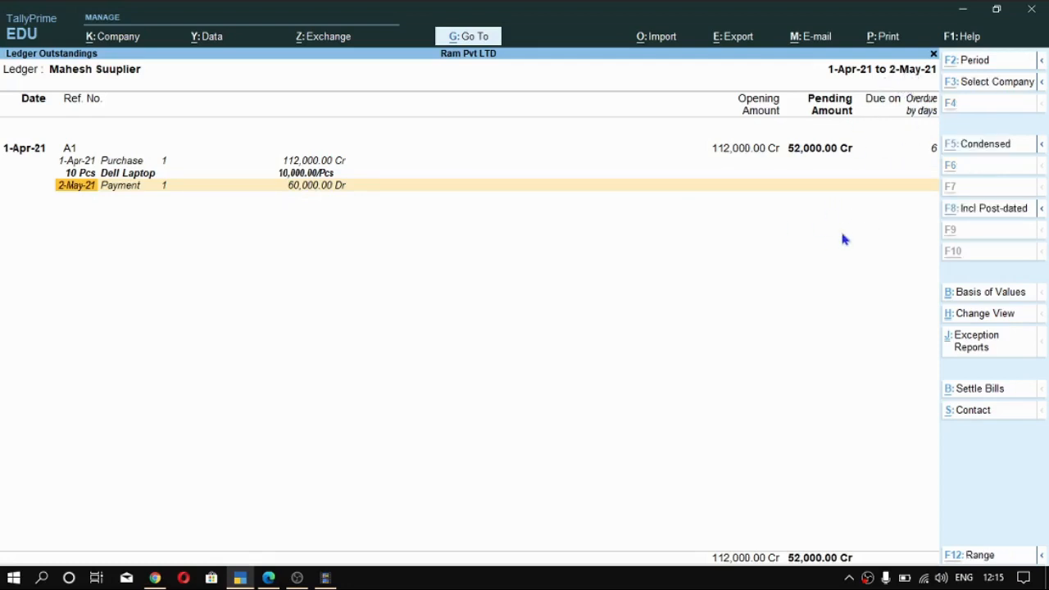
key(alt+F5)
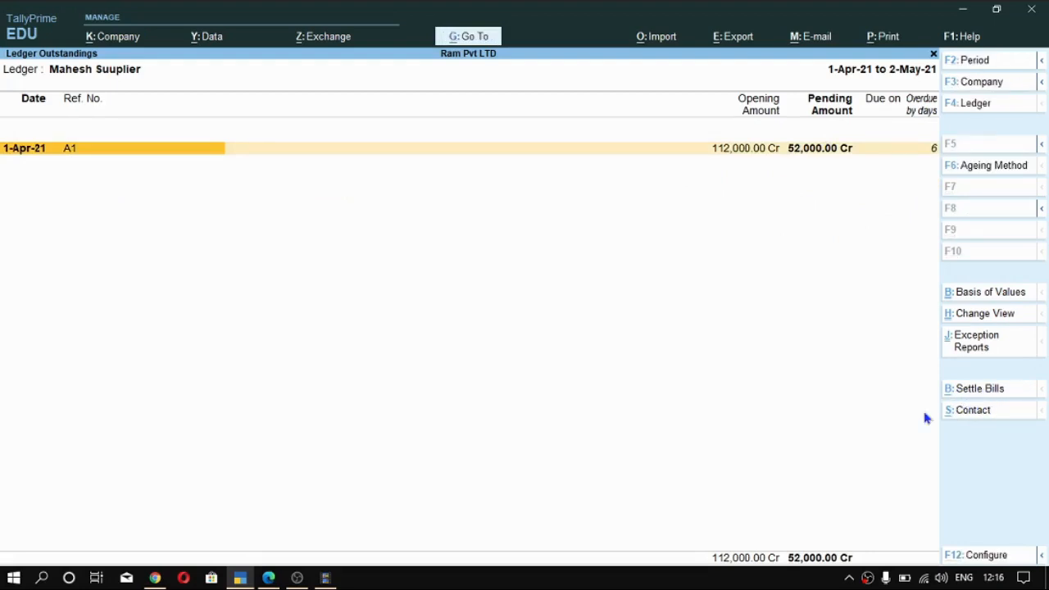
- Start a bill settlement for the supplier's pending bill A1, dated 2-May-21 and paid from SBI Bank A/c
key(alt+b)
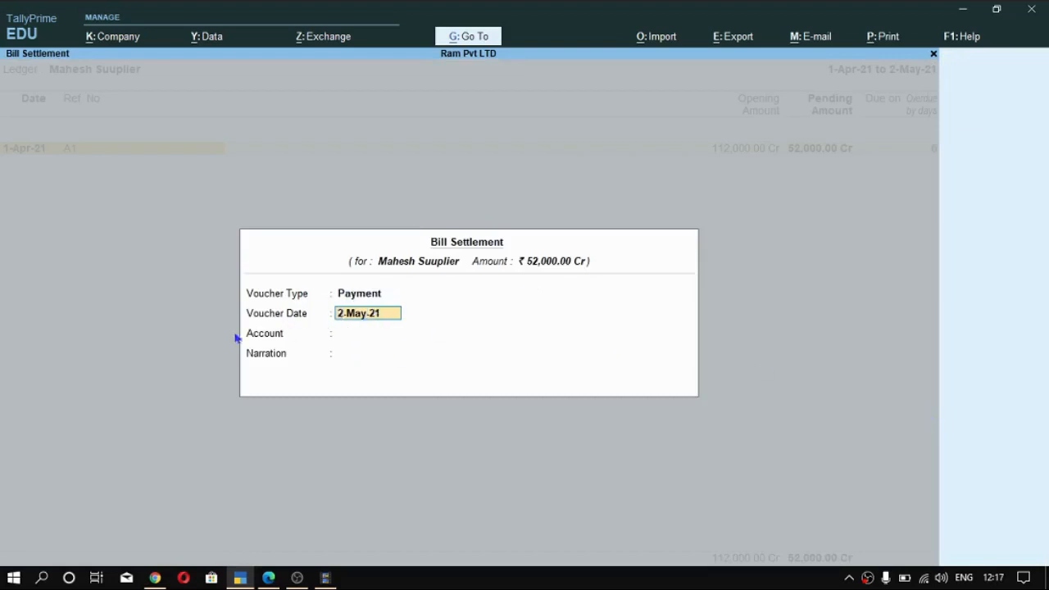
key(Return)
key(Down)
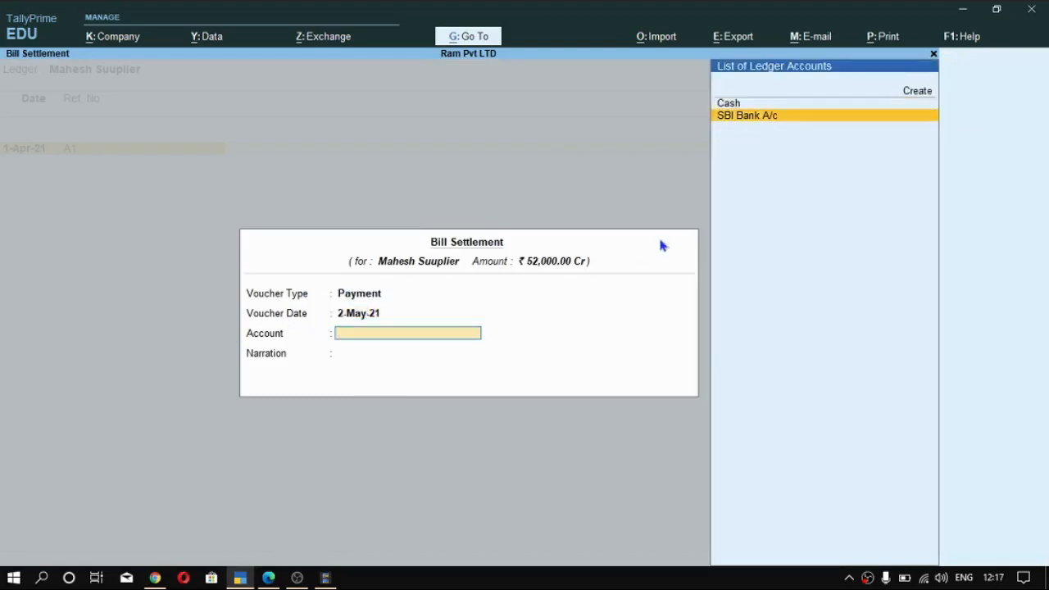
key(Return)
- Give the settlement the narration "being bill cleared", save its payment voucher and return to the Gateway of Tally
text(being)
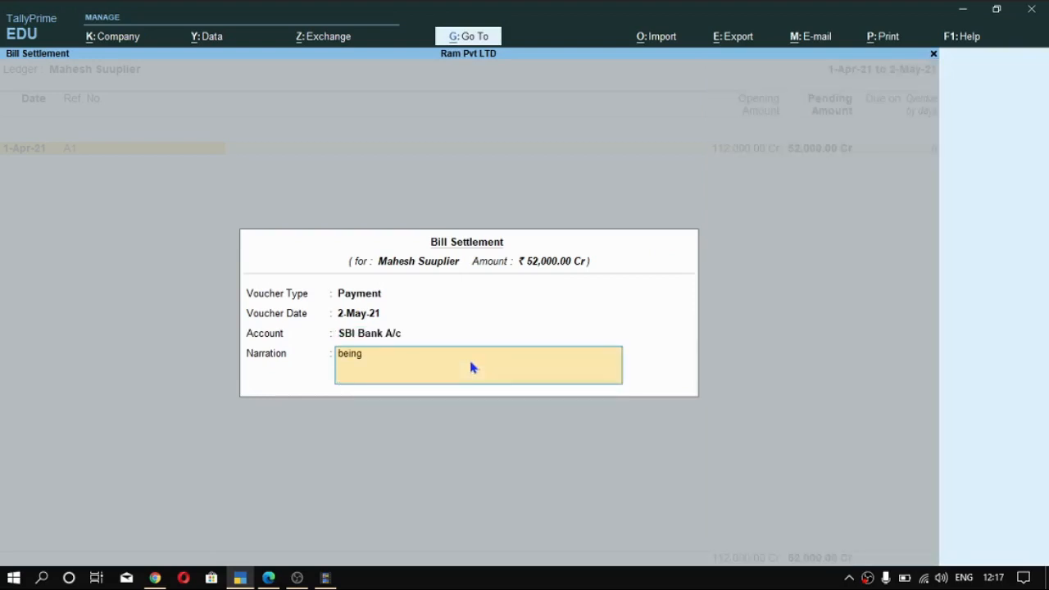
text( bill cleared)
key(Return)
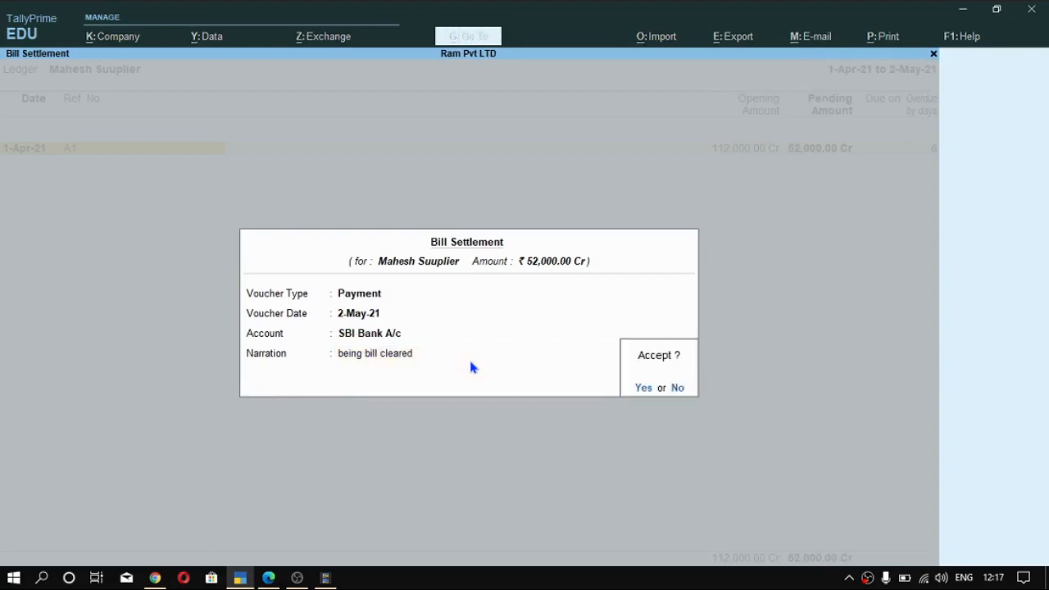
key(Return)
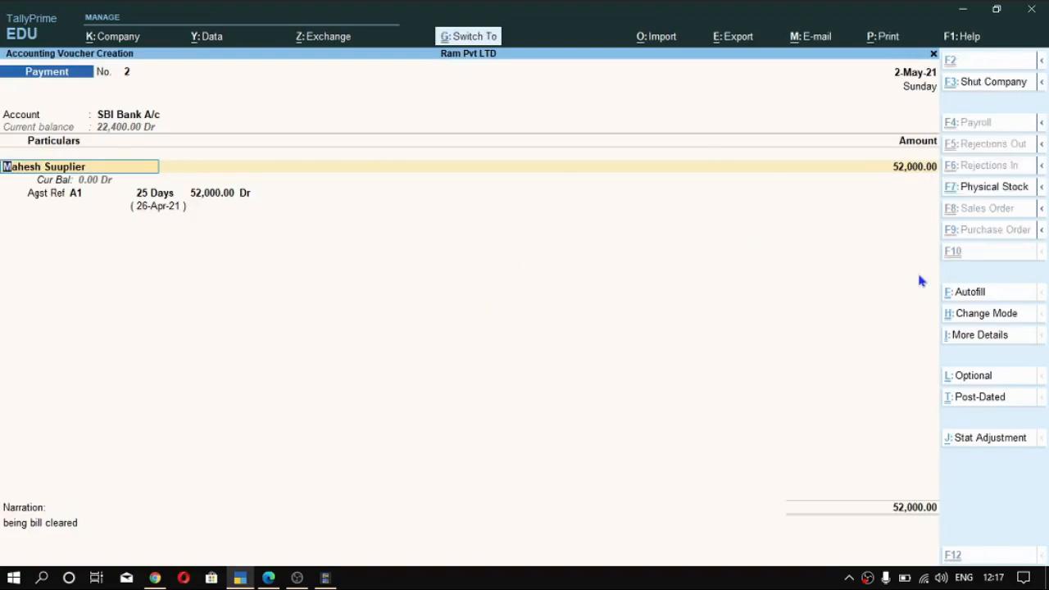
key(ctrl+a)
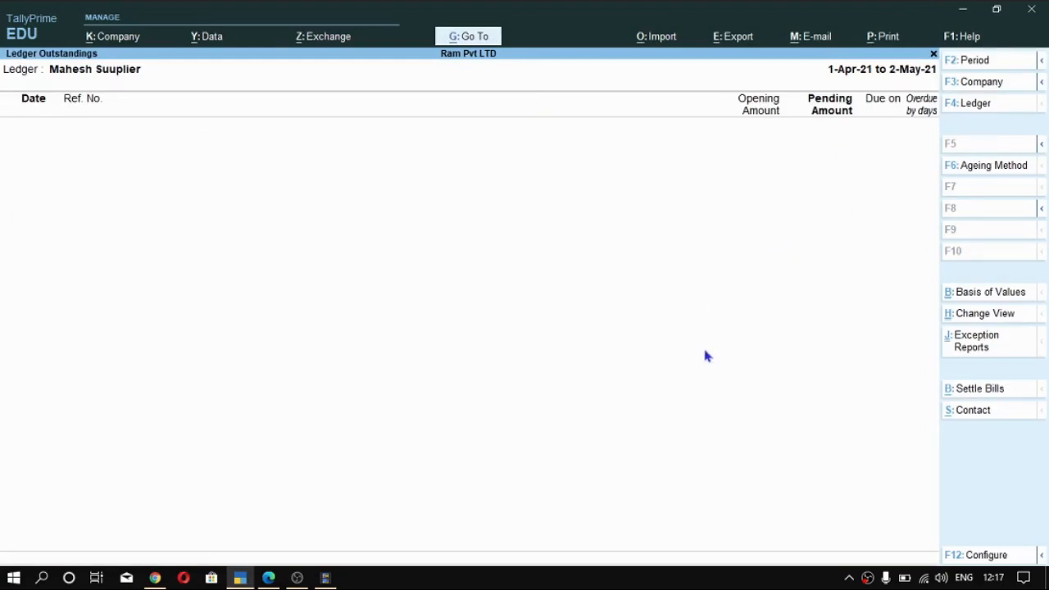
key(Escape)
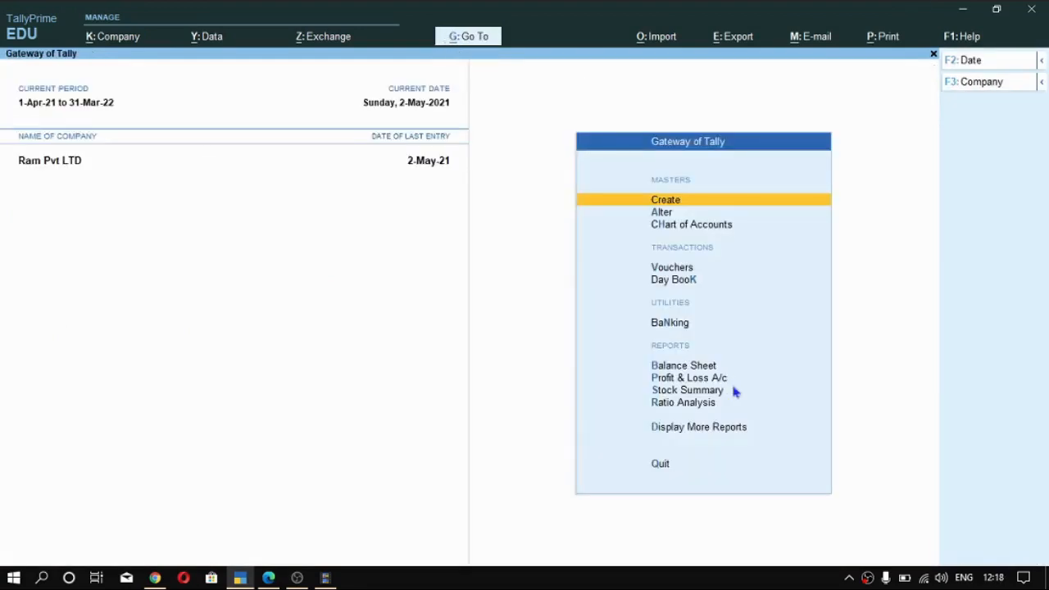
- Start a payment voucher from SBI Bank A/c to the supplier's ledger for 10,000
key(v)
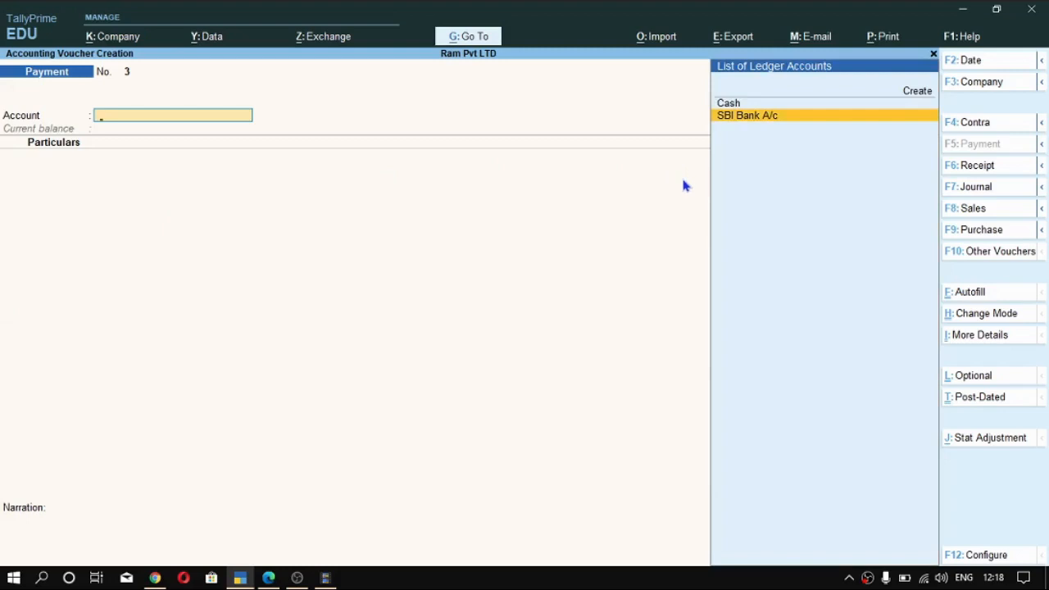
key(Return)
key(Down)
key(Down)
key(Down)
key(Up)
key(Up)
key(Down)
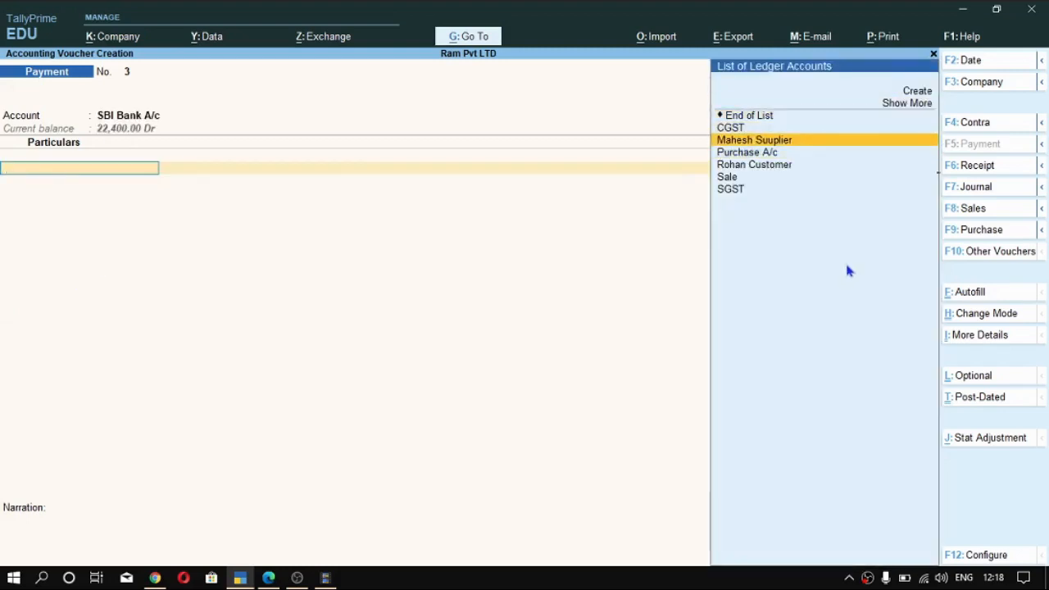
key(Return)
text(10,000)
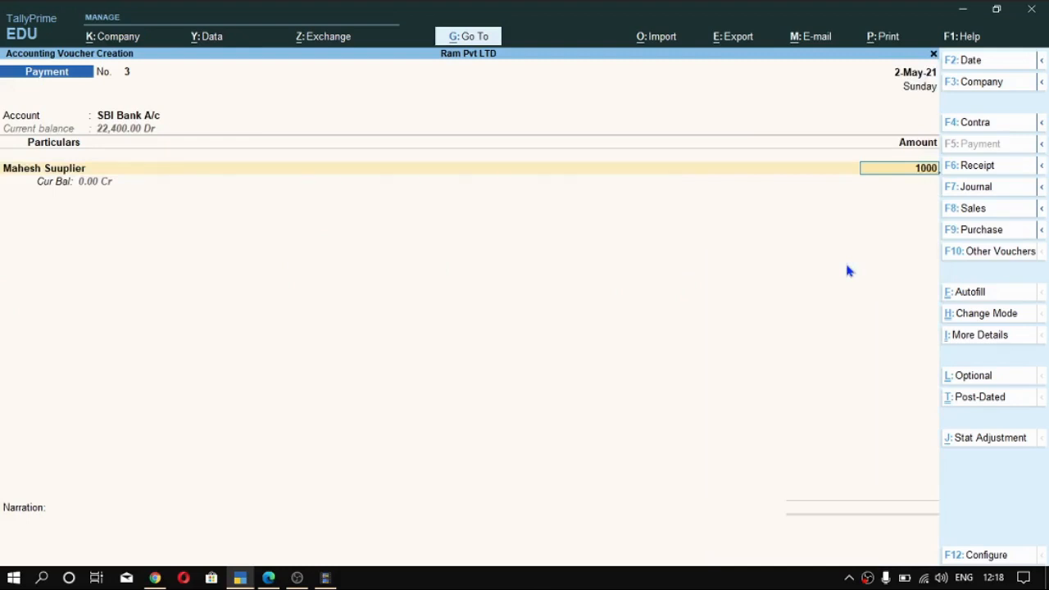
- Allocate the 10,000 payment as an Advance with reference name S1, keeping the 25-day credit period
key(Return)
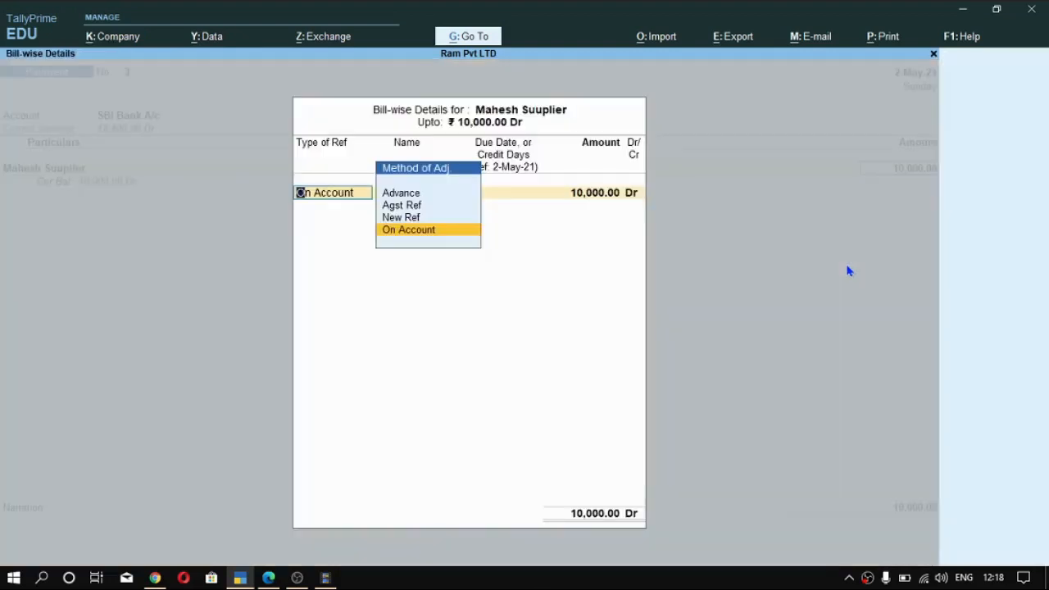
key(Up)
key(Up)
key(Up)
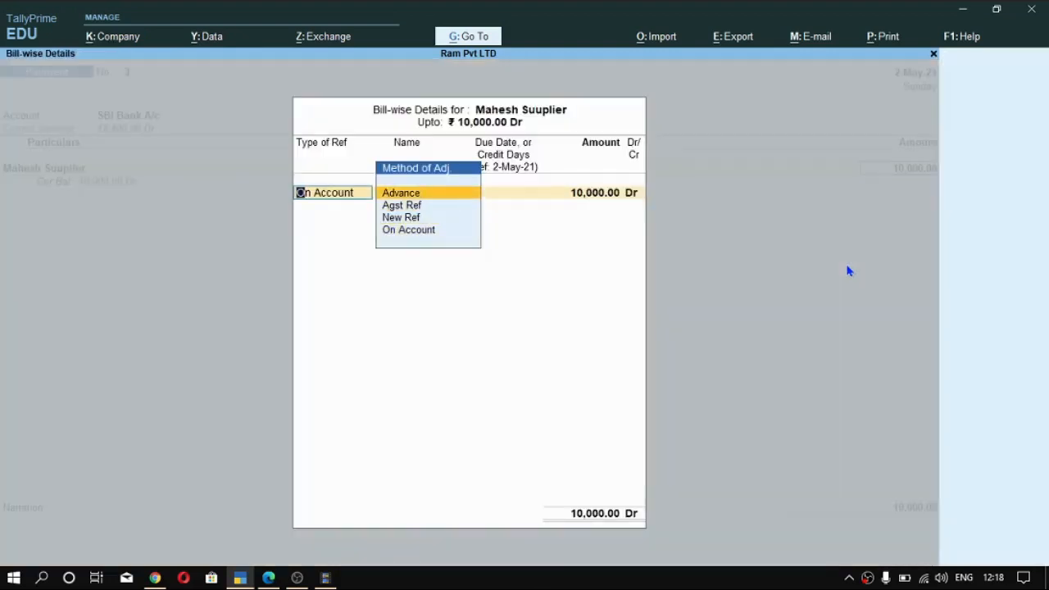
key(Return)
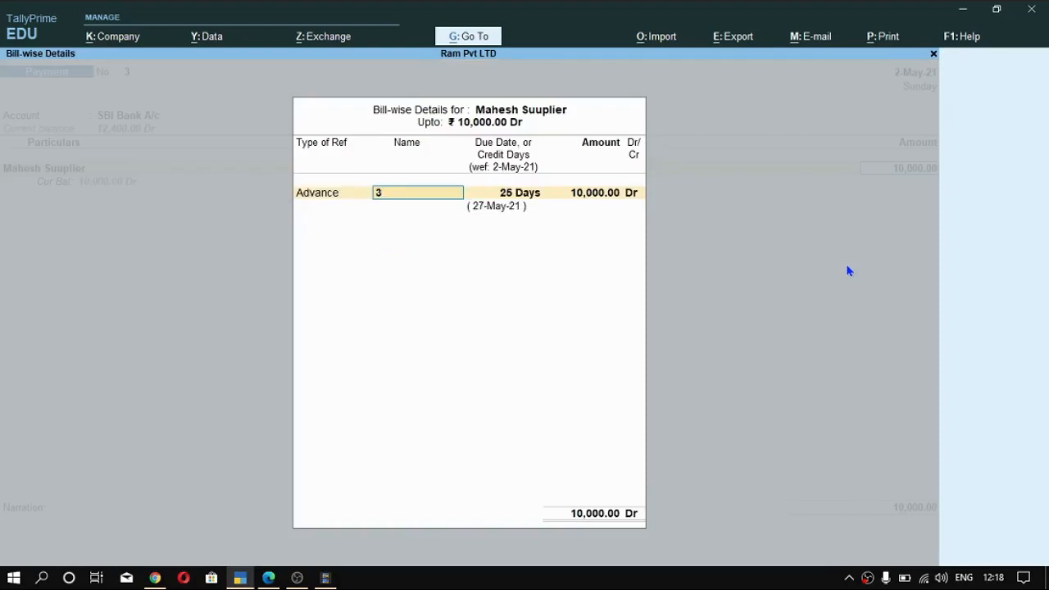
text(S1)
key(Return)
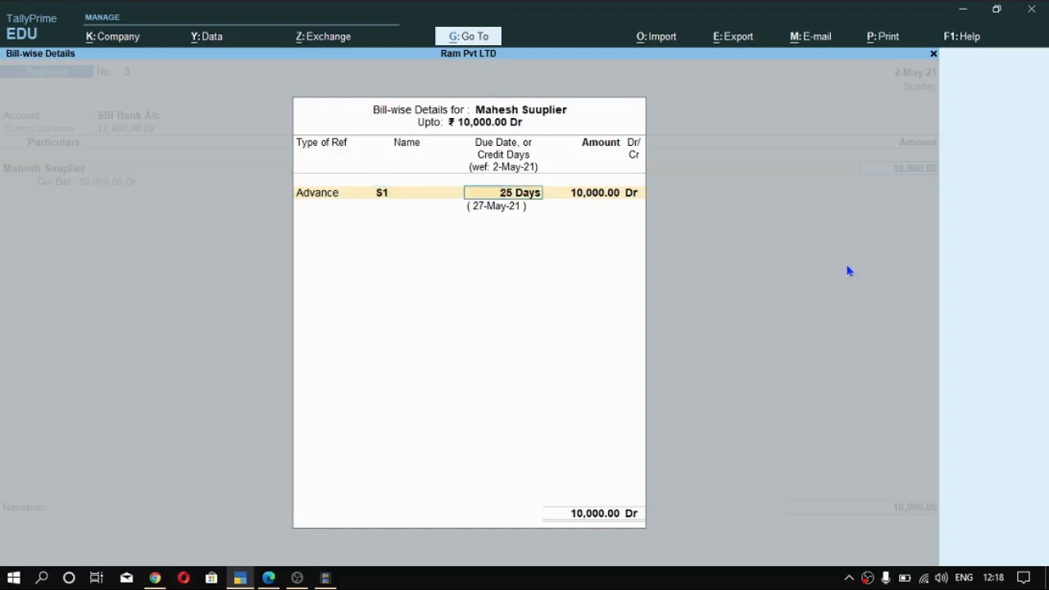
key(Return)
key(Return)
key(Return)
key(Return)
- Enter the cheque's instrument number in the bank allocation and save the payment voucher without a narration
key(Return)
key(Return)
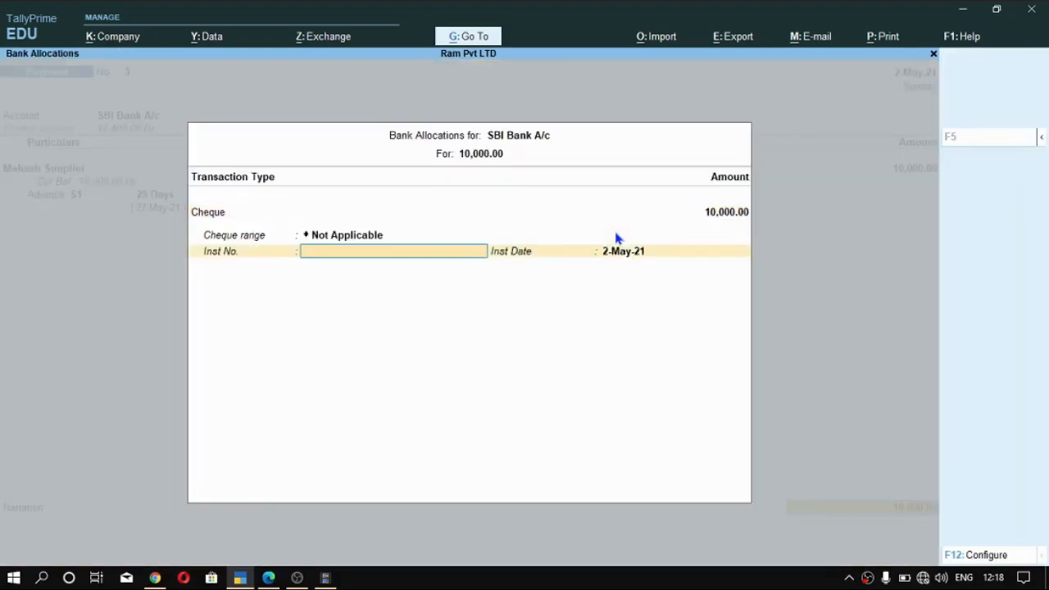
text(123456)
key(Return)
key(Return)
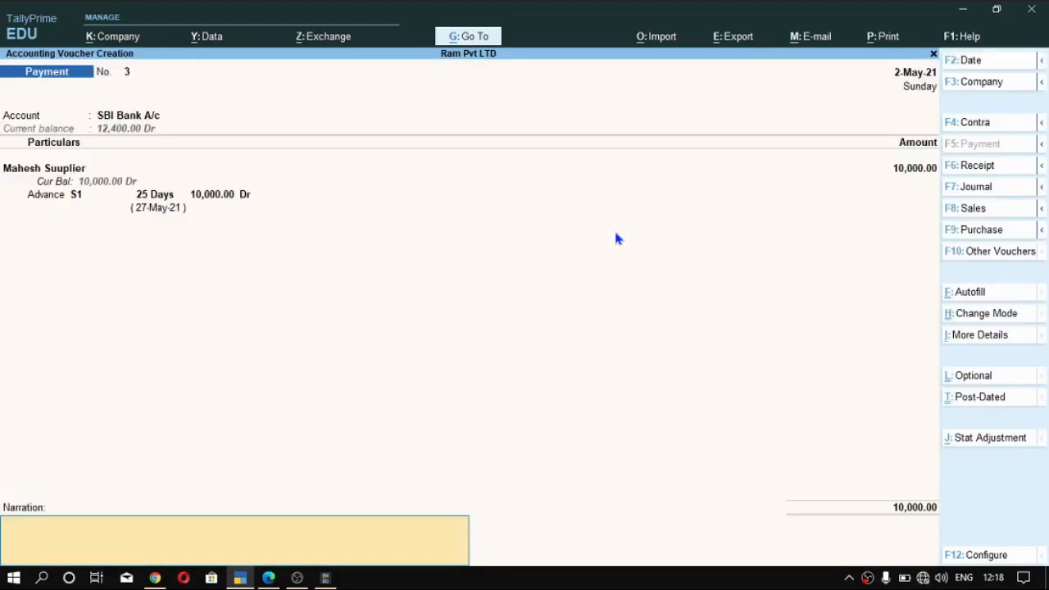
key(Return)
key(Return)
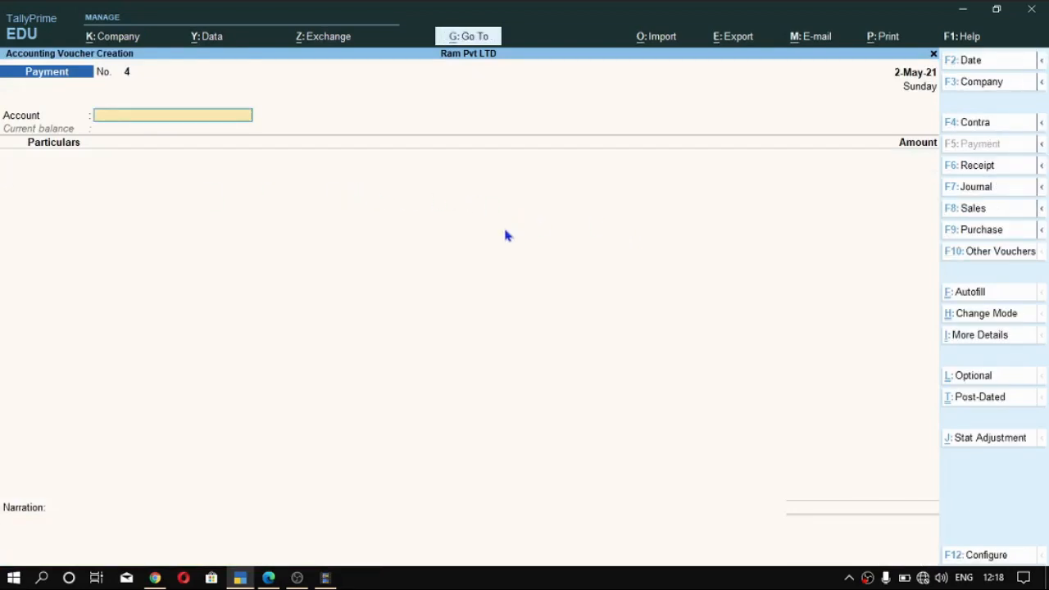
- Start a receipt voucher into SBI Bank A/c from the customer's ledger for 5000
key(F6)
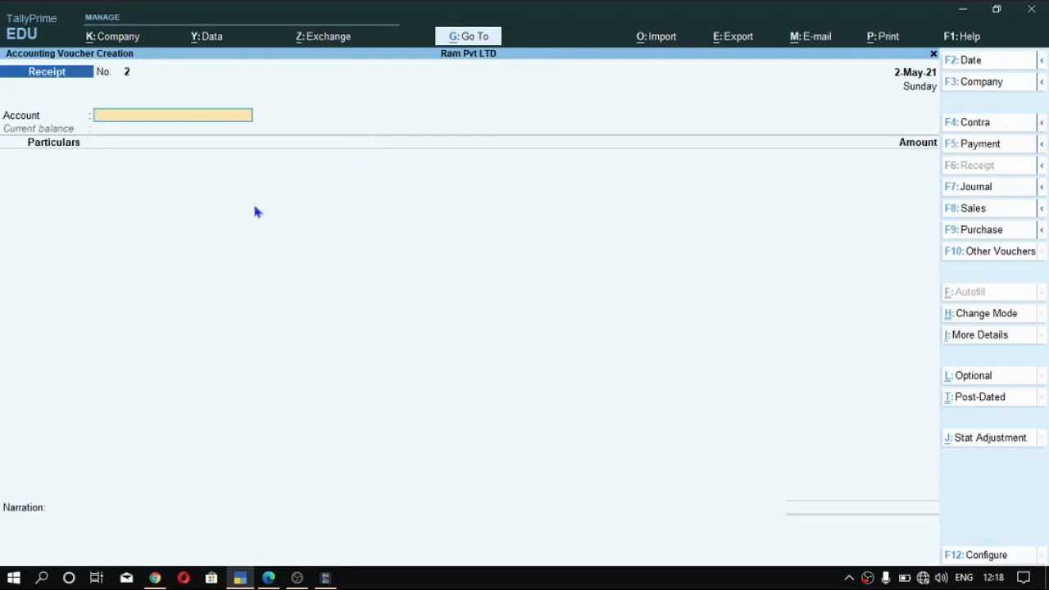
key(Return)
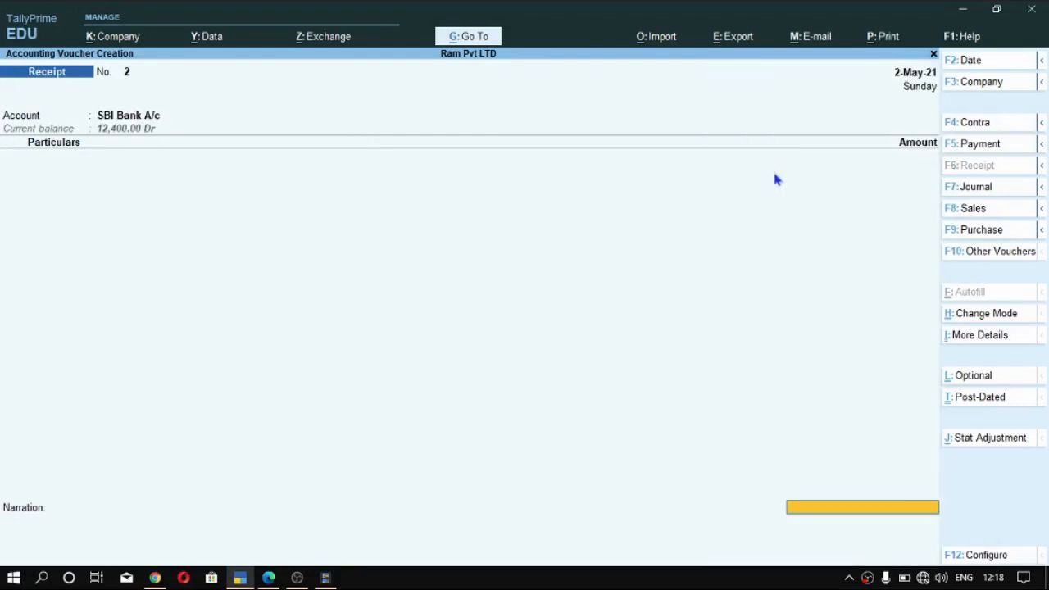
key(Down)
key(Down)
key(Down)
key(Down)
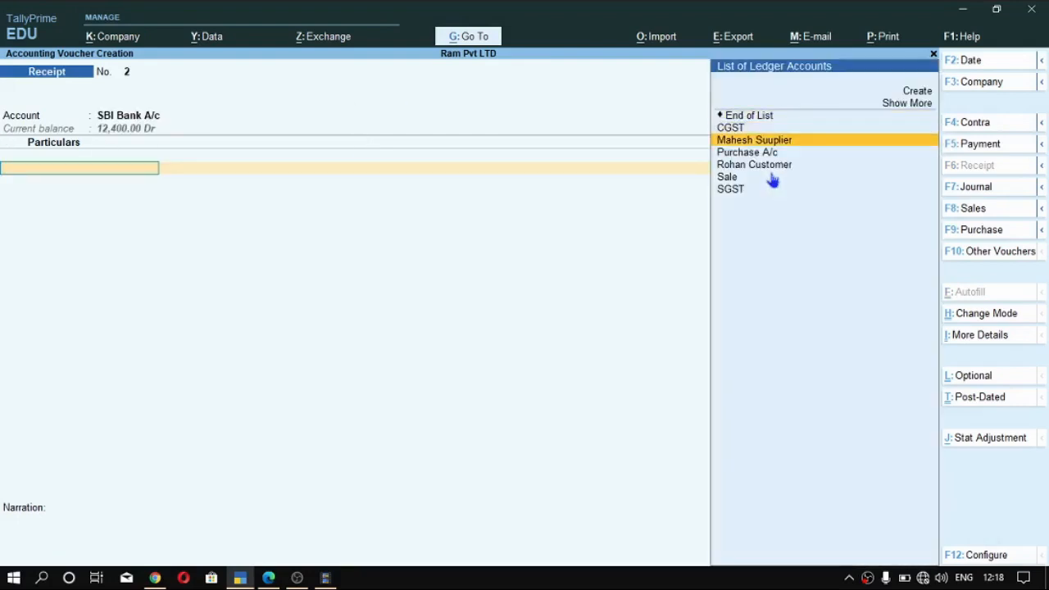
key(Return)
key(Return)
key(Return)
key(Return)
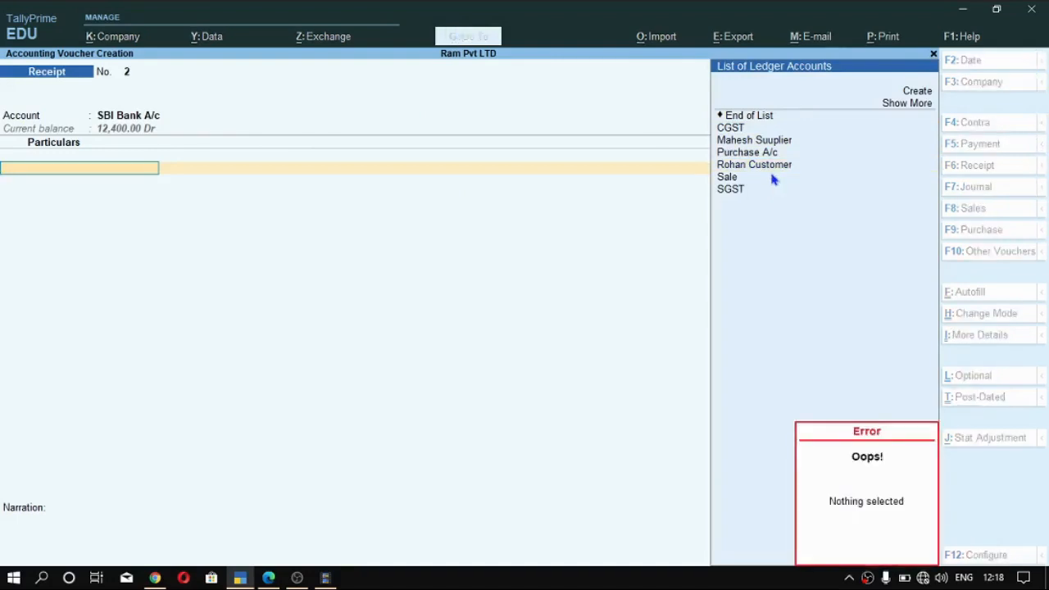
text(5000)
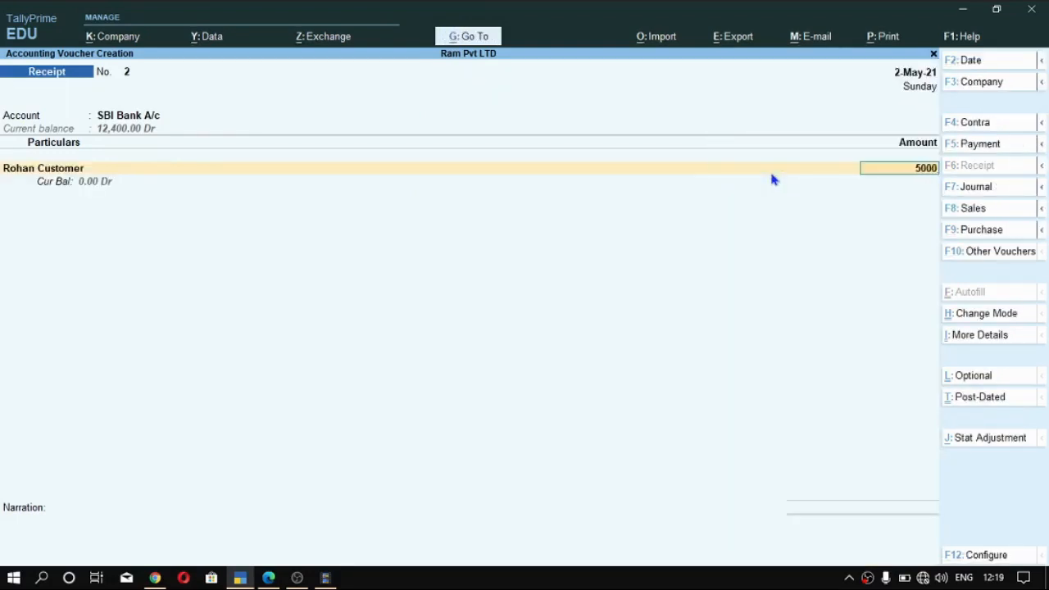
- Allocate the 5,000 receipt as an Advance with reference name F1, keeping the 25-day credit period
key(Return)
key(Up)
key(Up)
key(Up)
key(Return)
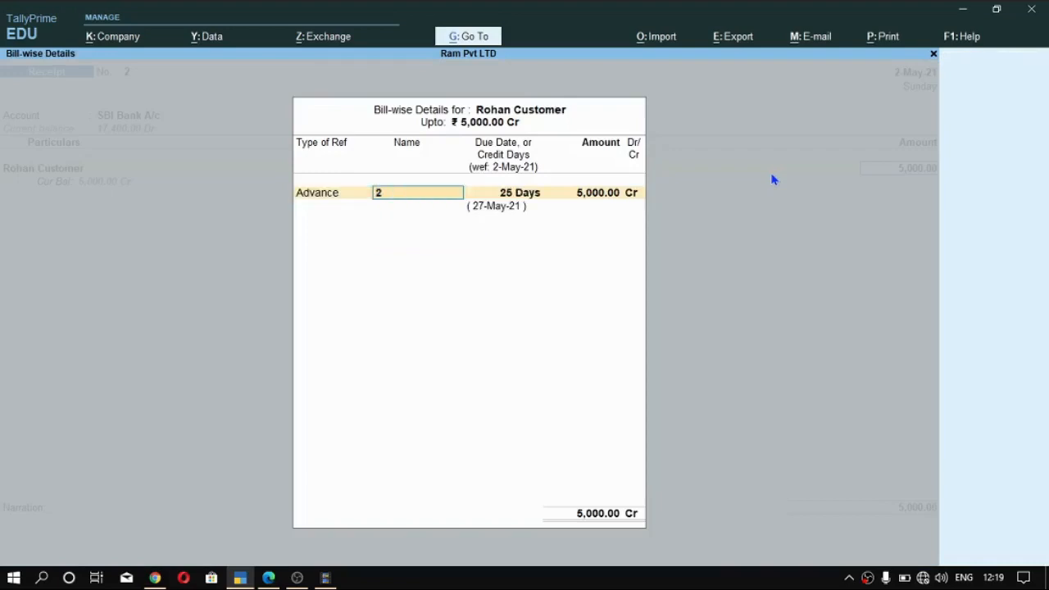
key(Return)
key(BackSpace)
text(F1)
key(Return)
key(Return)
key(Return)
key(Return)
key(Return)
key(Return)
- Enter the Cheque/DD instrument number, save the receipt voucher without a narration and return to the Gateway of Tally
key(Return)
key(Return)
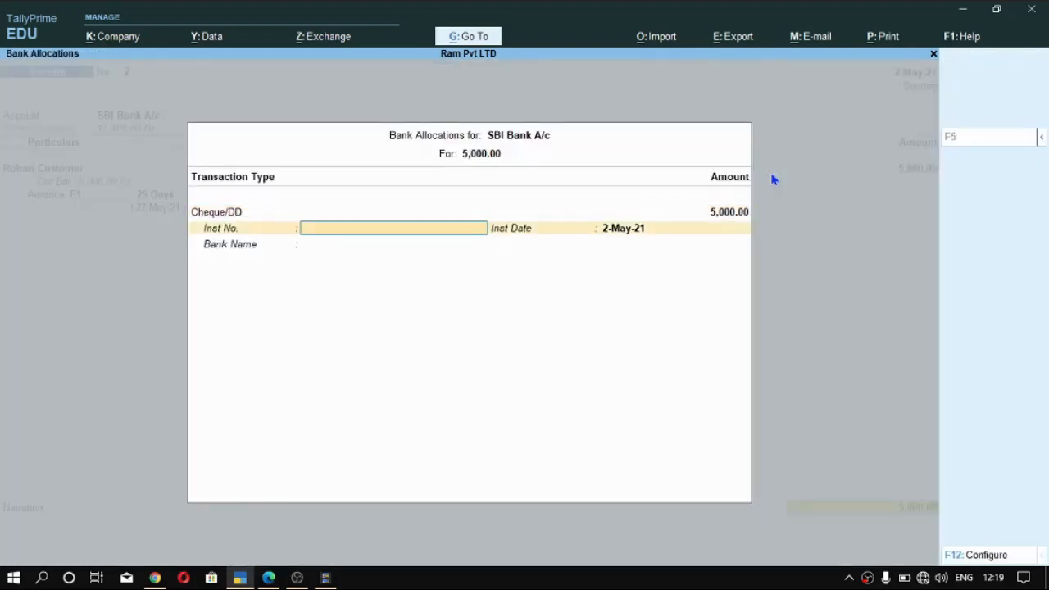
text(133445)
key(Return)
key(Return)
key(Return)
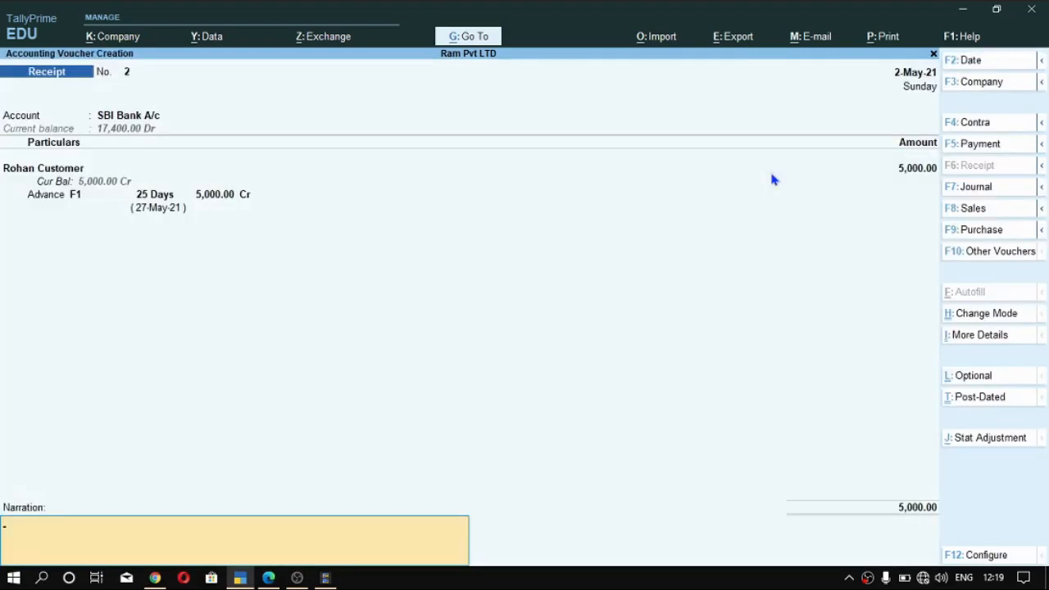
key(Return)
key(Return)
key(Escape)
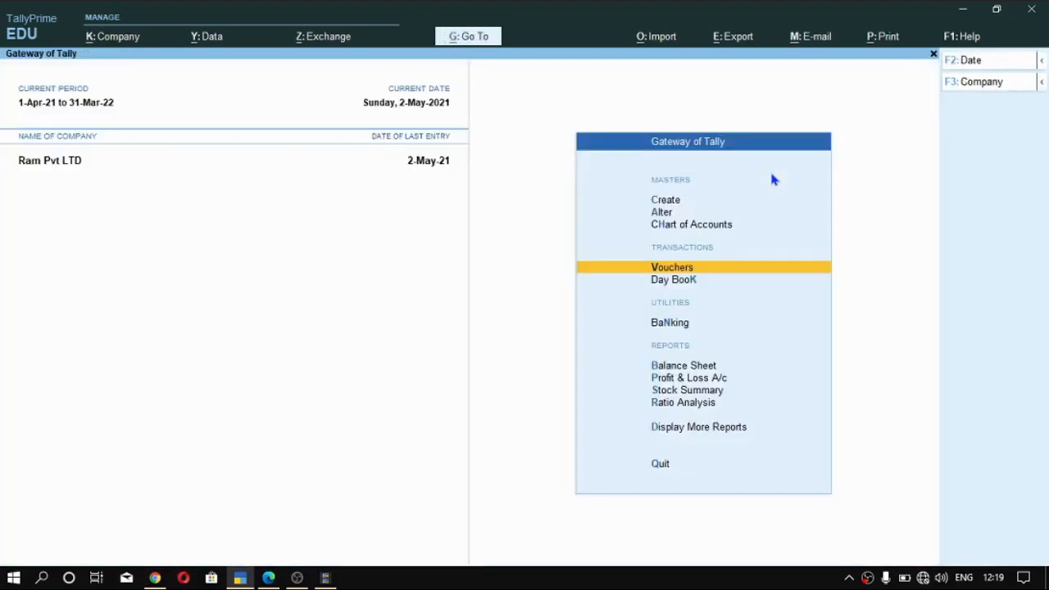
- Open the supplier's Ledger Outstandings report and expand it to review the payment behind advance S1
key(alt+g)
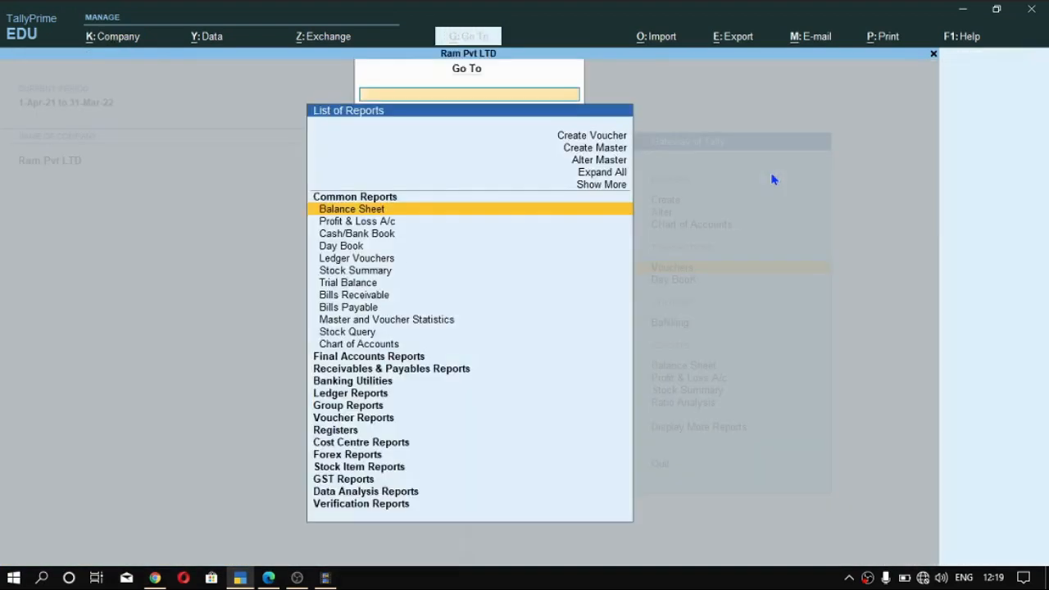
text(Out)
key(Up)
key(Return)
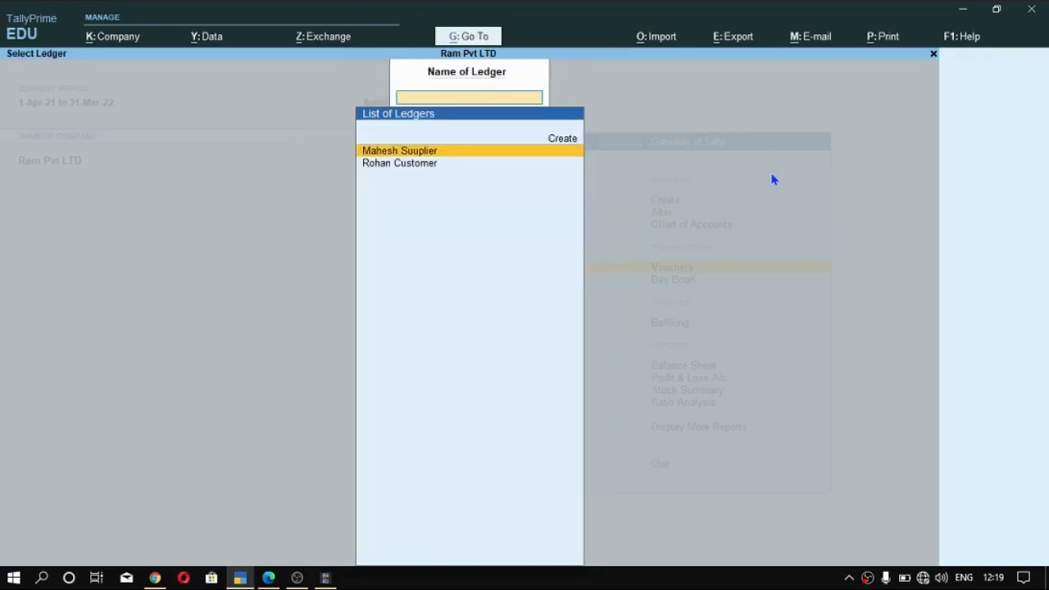
key(Return)
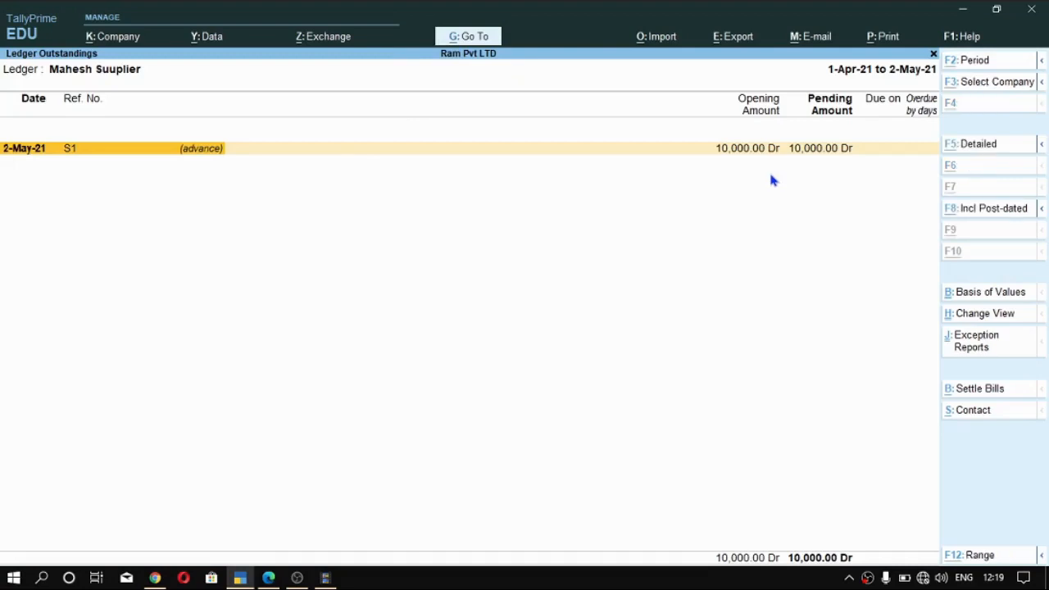
key(alt+F5)
click(123, 168)
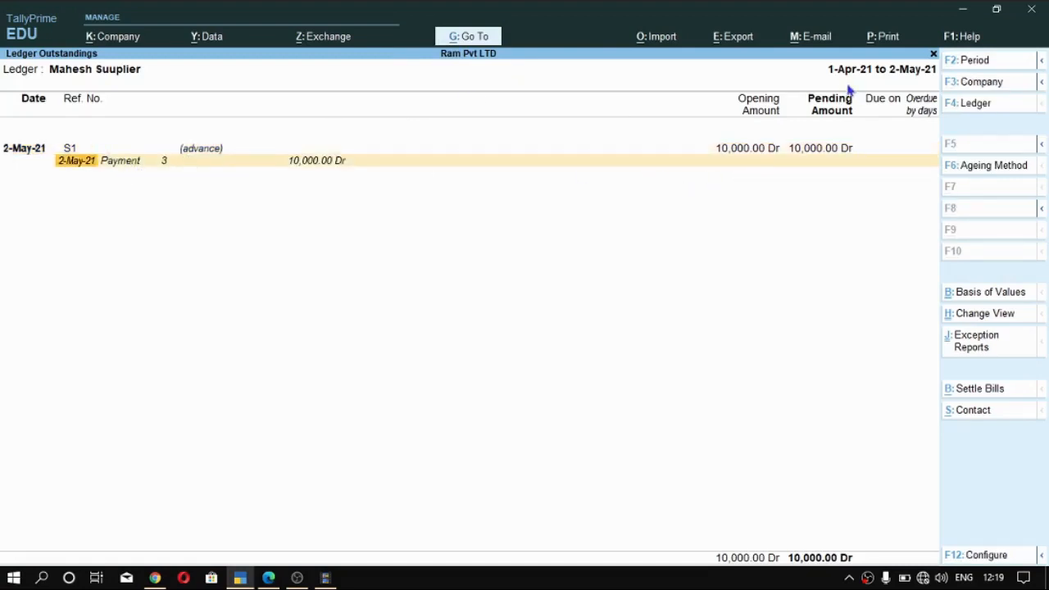
- Open the customer's Ledger Outstandings report and expand it to review the receipt behind advance F1
key(Escape)
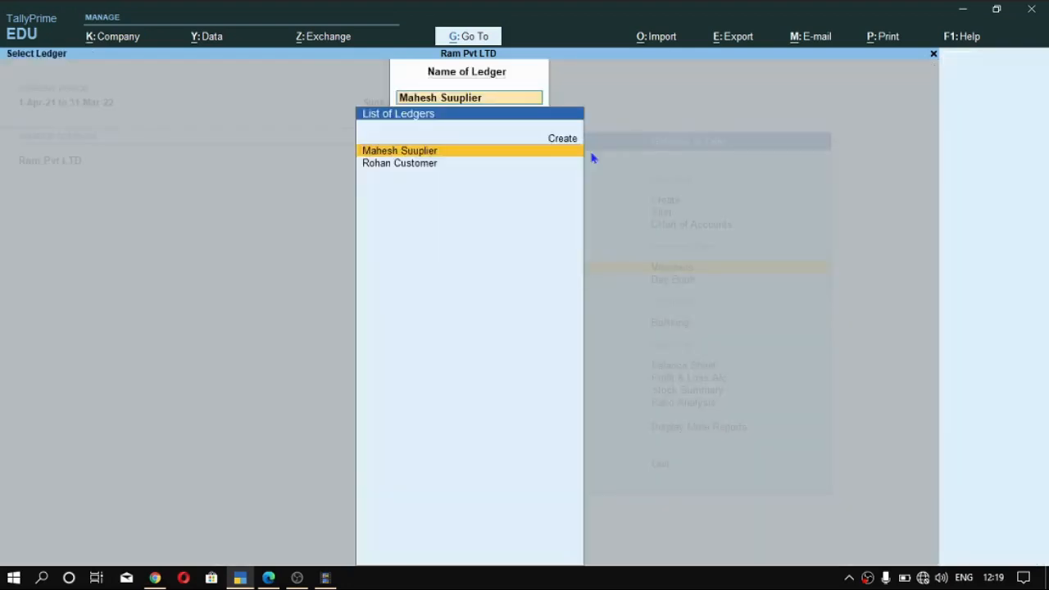
key(Return)
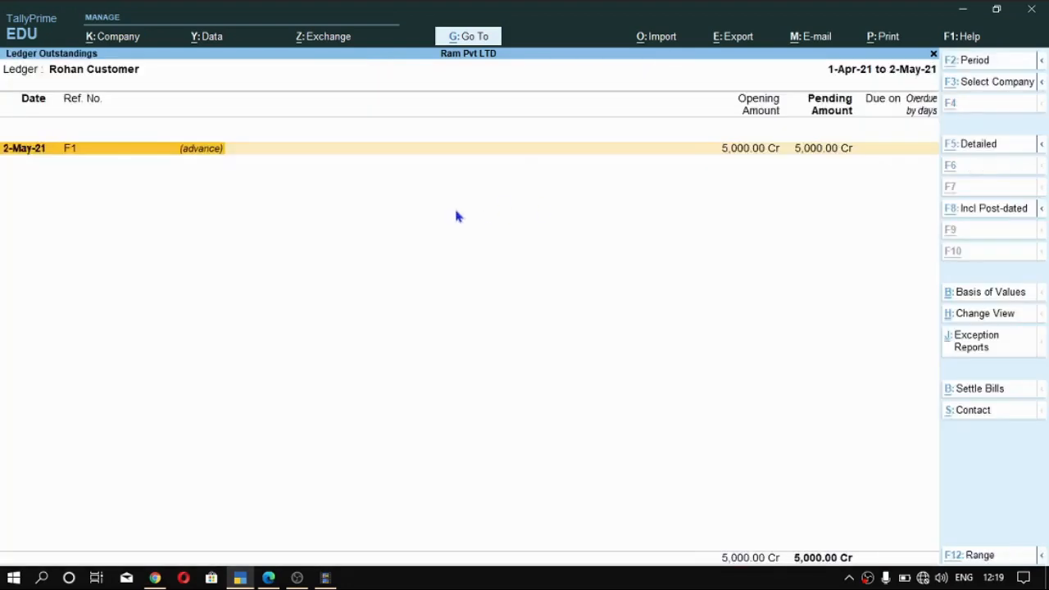
key(alt+F5)
key(Down)
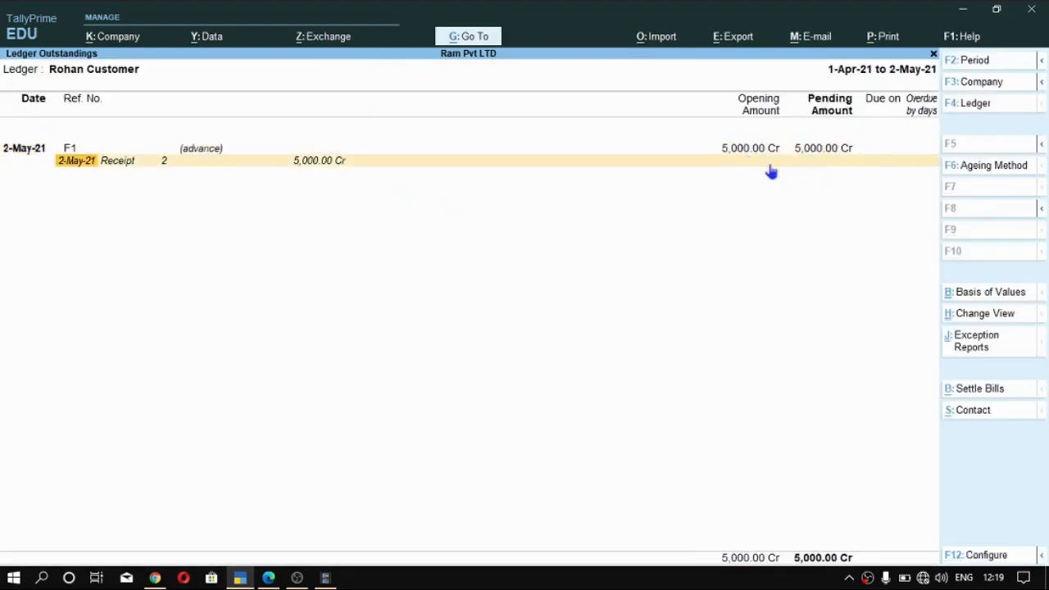
- Switch the outstandings report back to the supplier's ledger to check advance S1, and return to the Gateway of Tally
key(F4)
key(Up)
key(Return)
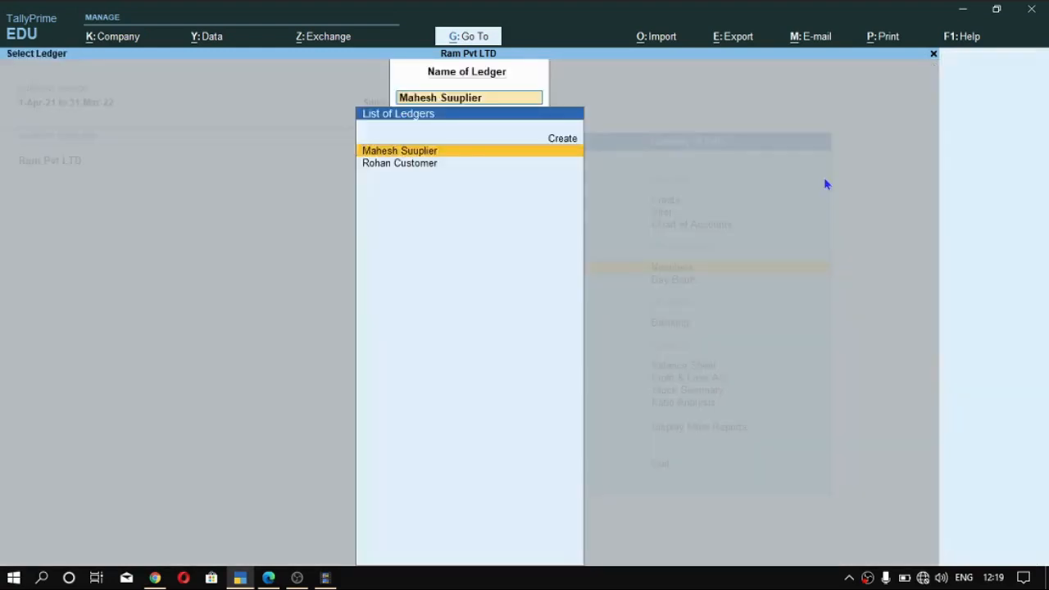
key(Escape)
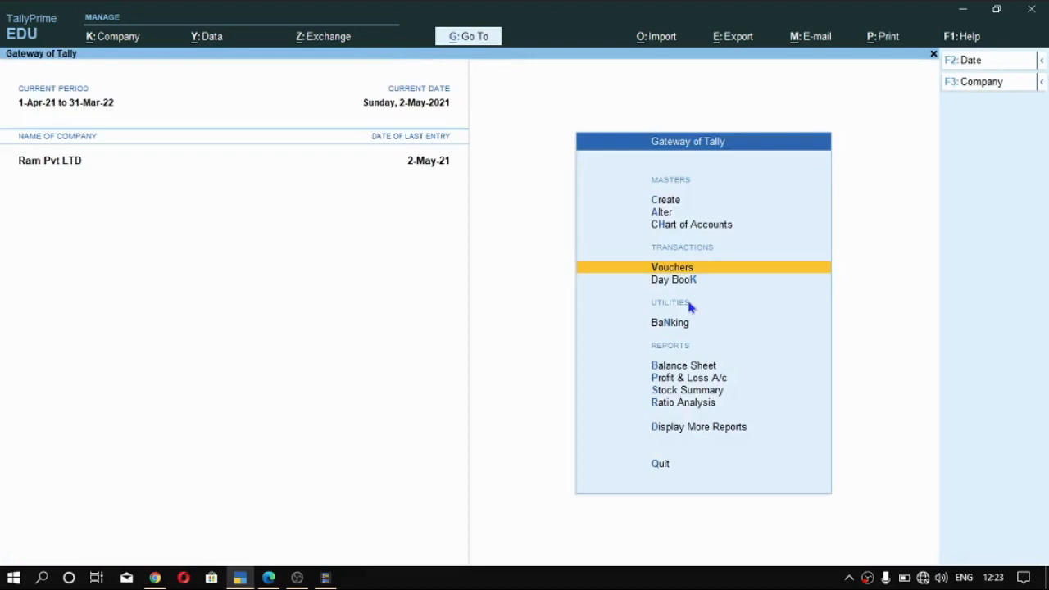
- Enter a purchase voucher for supplier invoice d1 with 10 Pcs Dell Laptop at 10,000 plus 6,000 each SGST and CGST, through to its bill-wise details
key(Return)
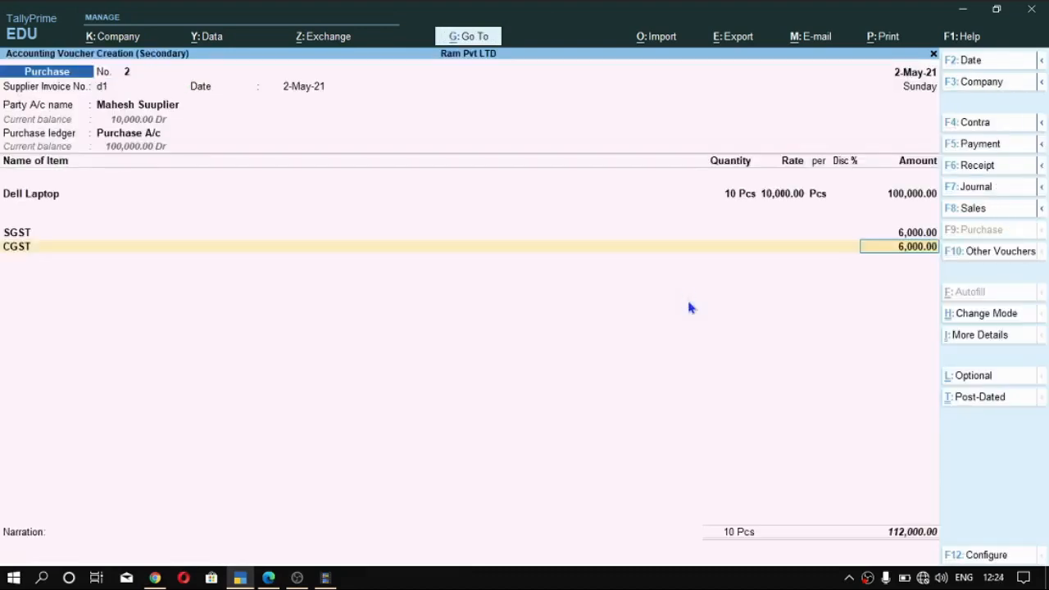
key(Return)
key(Return)
key(Return)
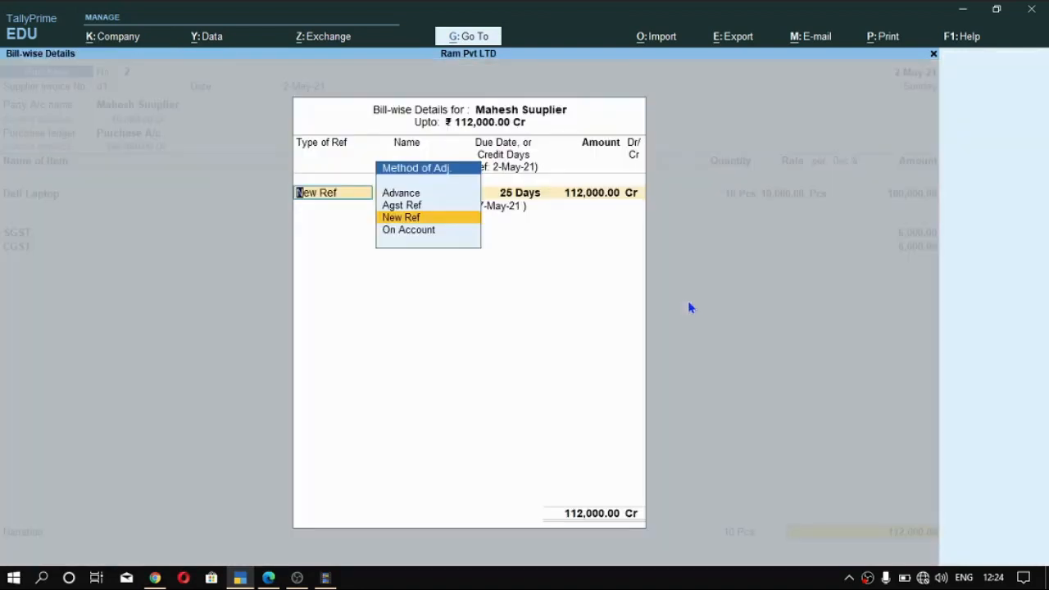
- Allocate the purchase's 112,000 Cr as Agst Ref to the supplier's pending advance S1 and save the voucher without a narration
key(Up)
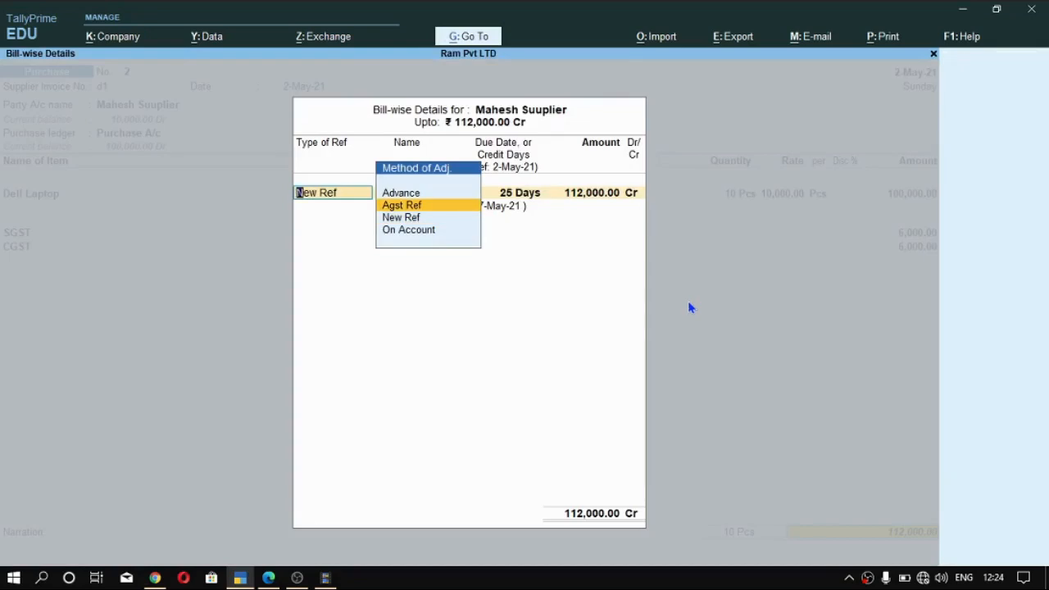
key(Return)
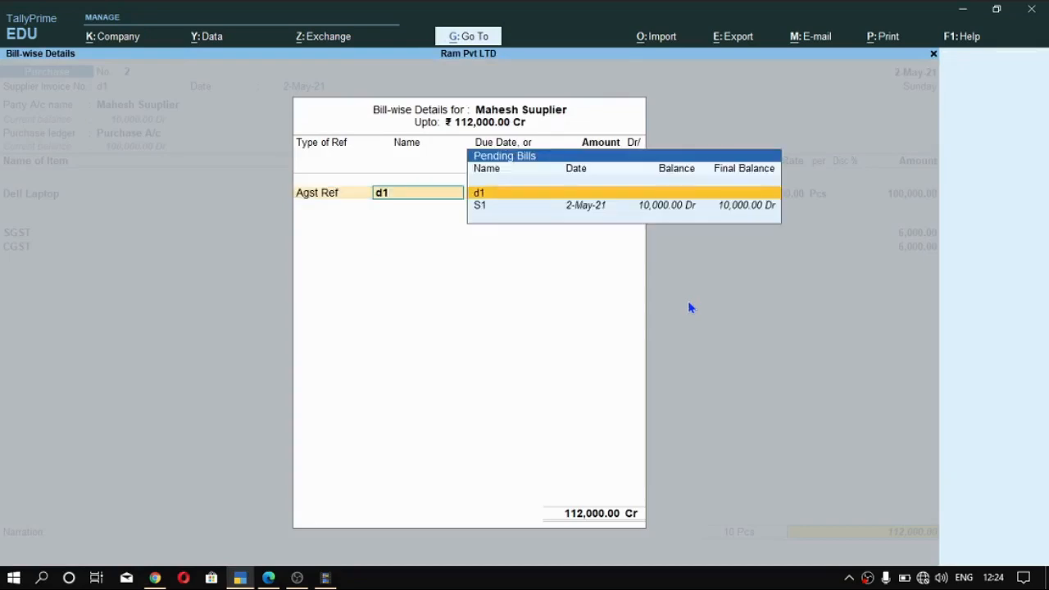
key(Down)
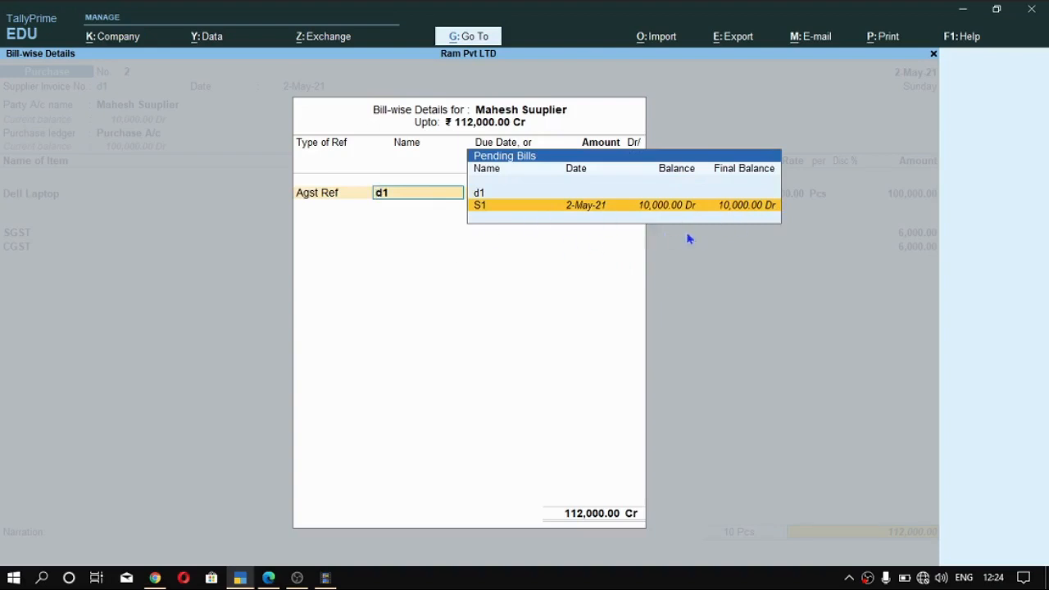
key(Return)
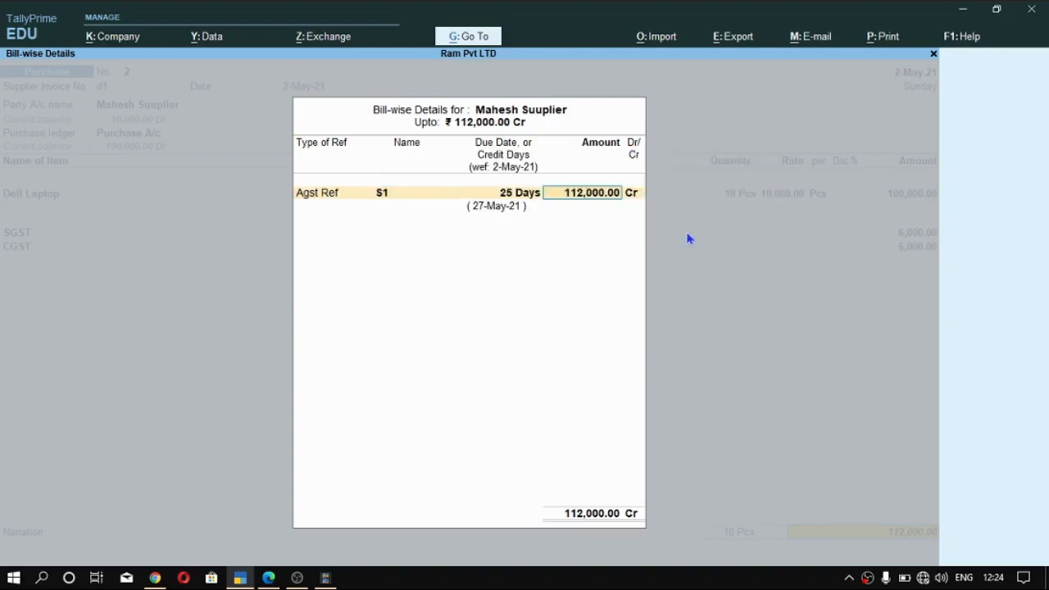
key(Return)
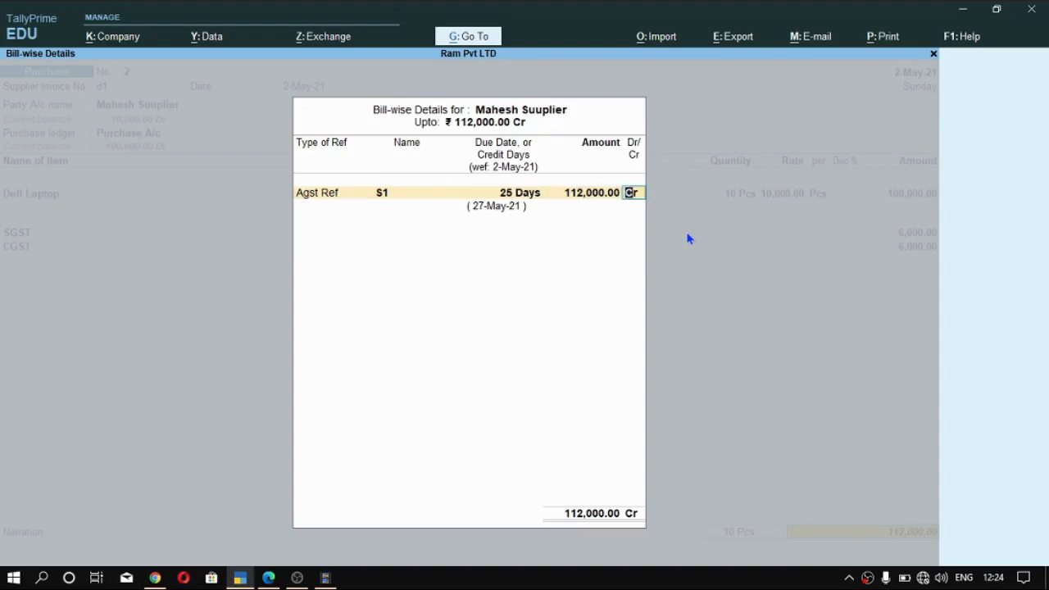
key(Return)
key(Return)
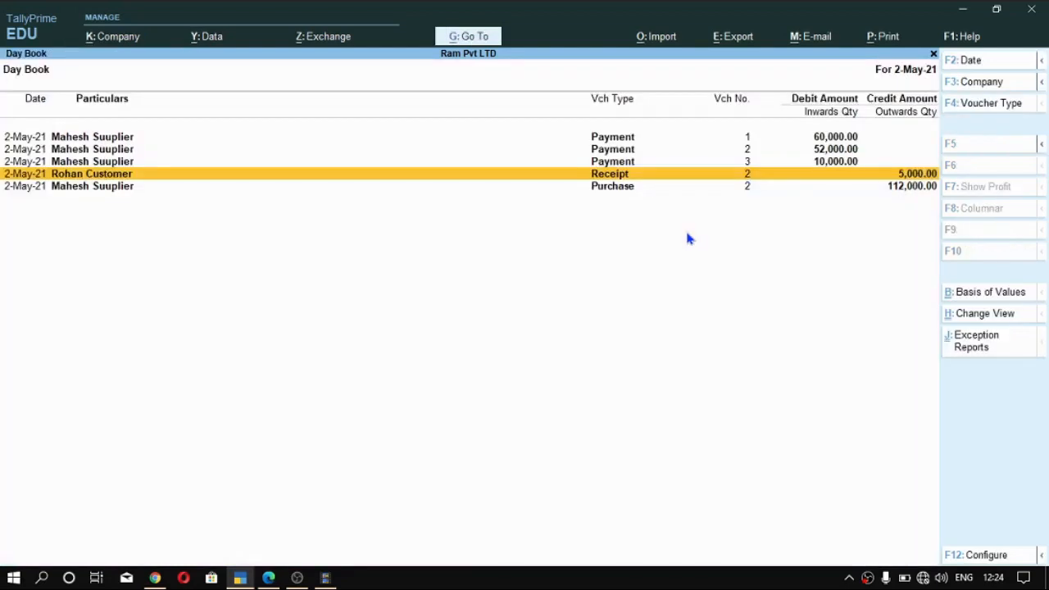
- Review the supplier's Ledger Outstandings with the vouchers behind S1 expanded, and return to the Gateway of Tally
key(alt+g)
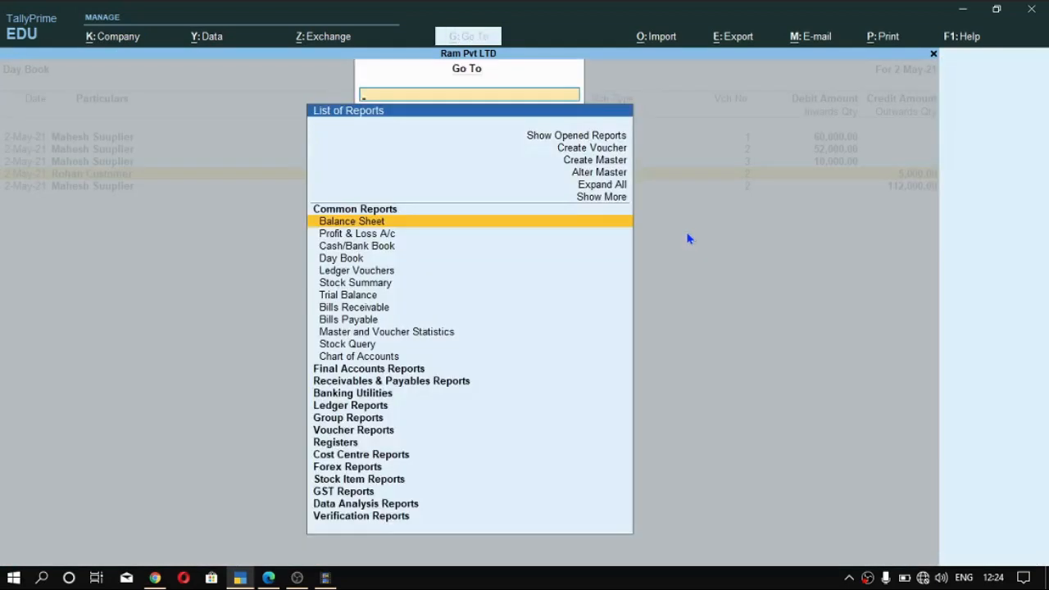
text(out)
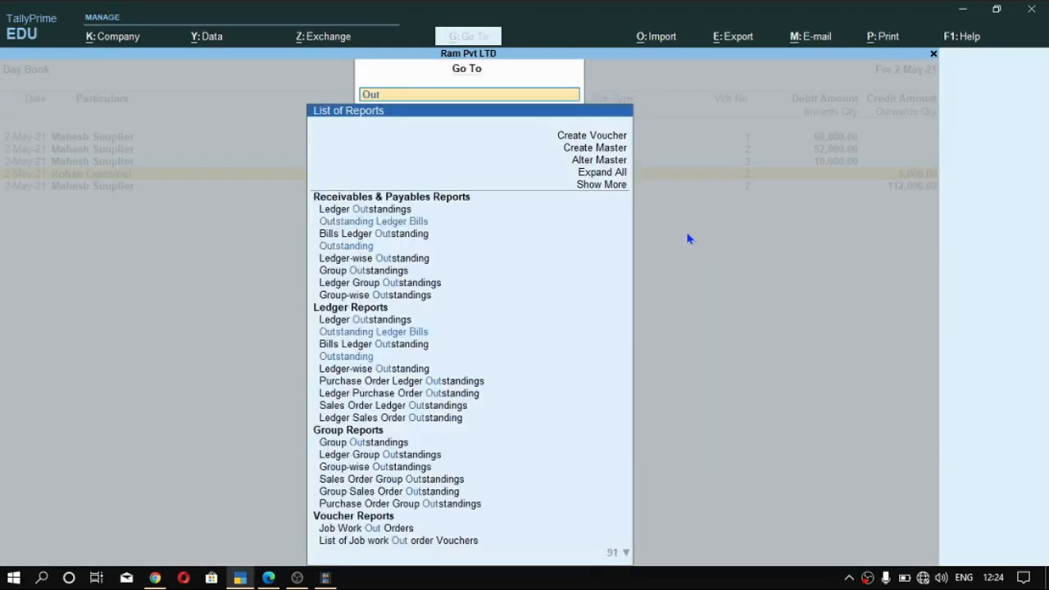
key(Up)
key(Return)
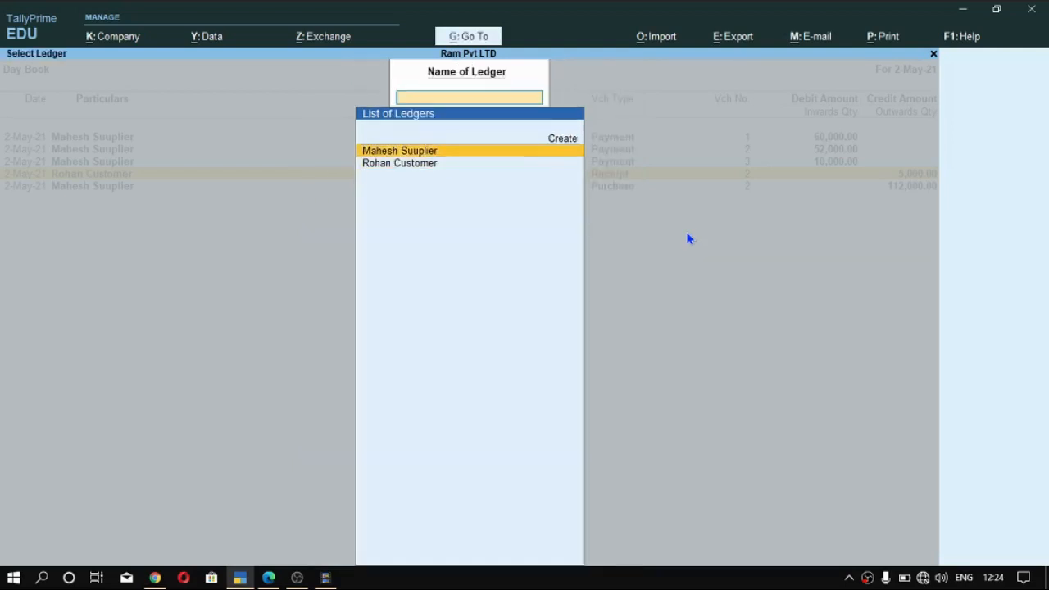
key(Return)
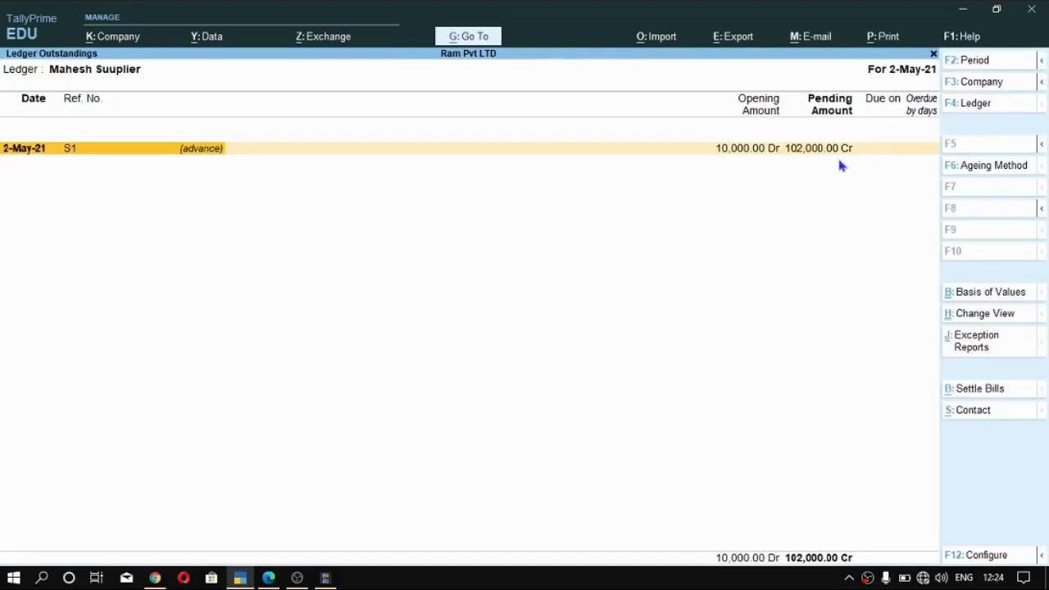
key(alt+F1)
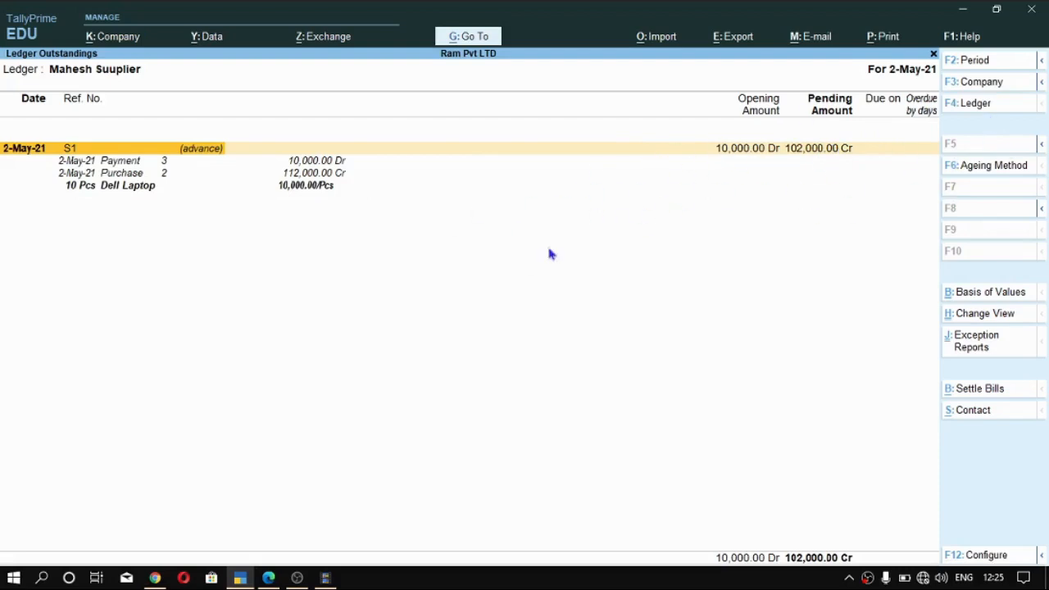
key(Escape)
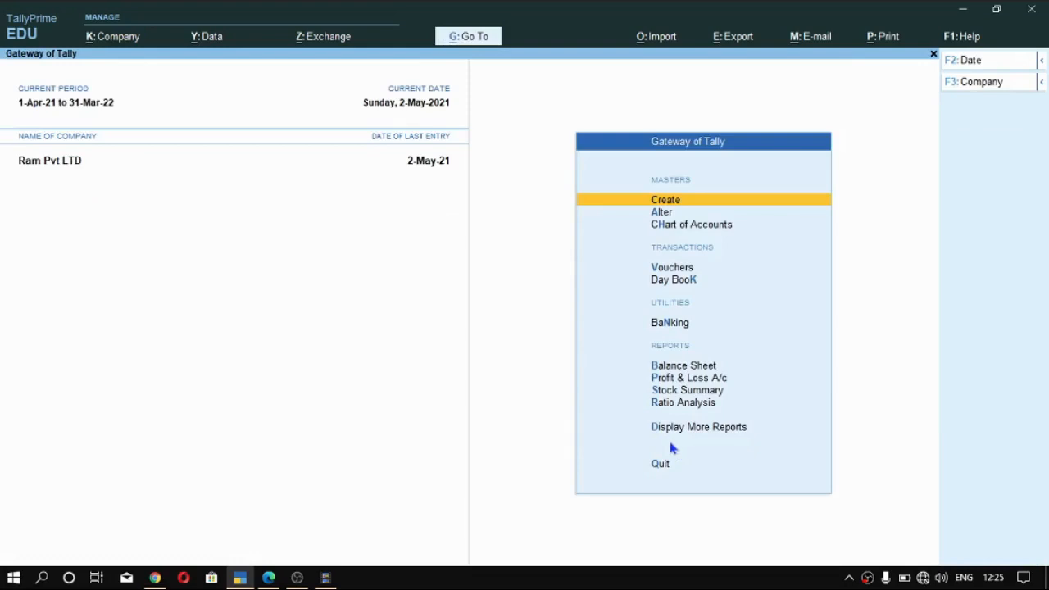
- Start a receipt voucher into SBI Bank A/c and credit the customer's ledger with 5,000
key(v)
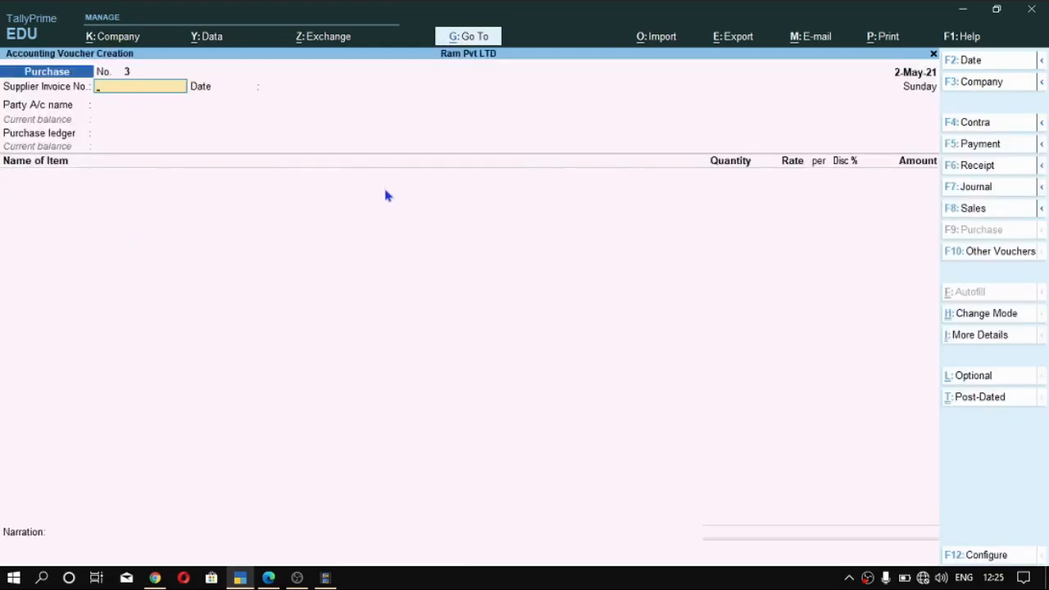
key(ctrl)
key(ctrl)
key(F6)
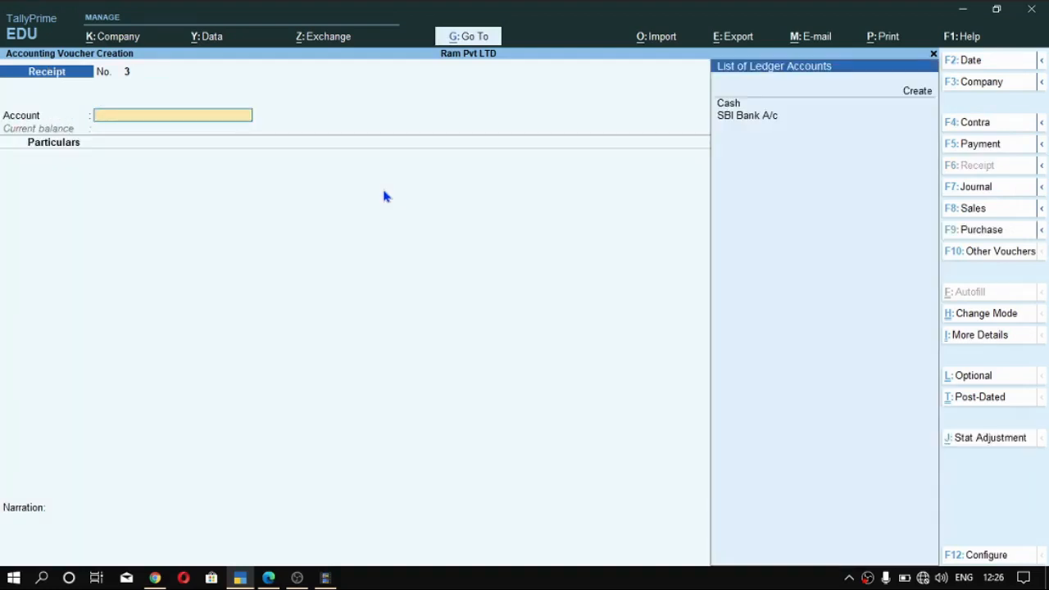
key(Down)
key(Return)
key(Down)
key(Down)
key(Down)
key(Down)
key(Down)
key(Return)
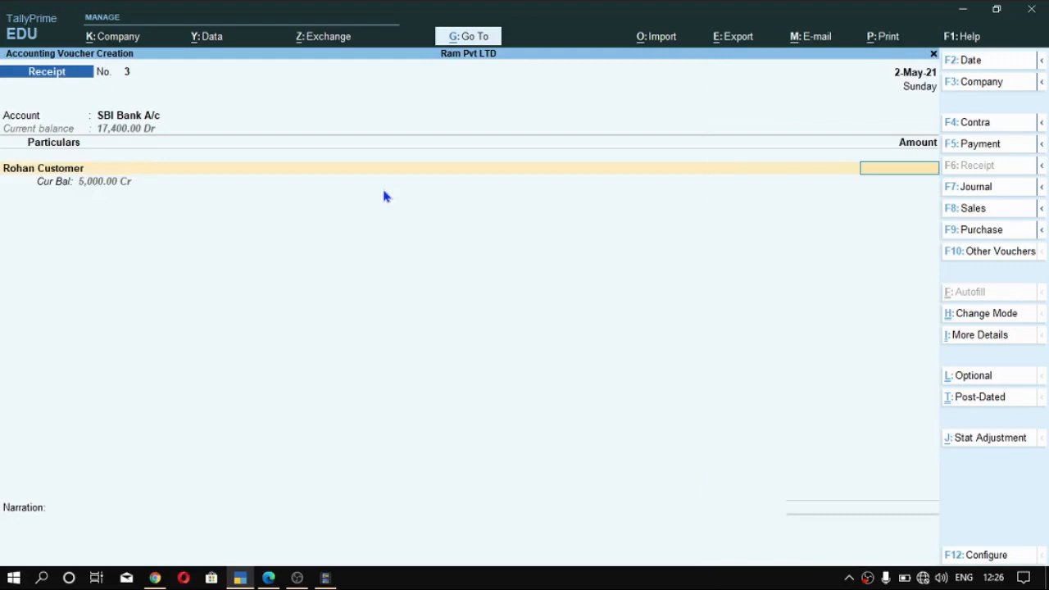
text(5000)
key(Return)
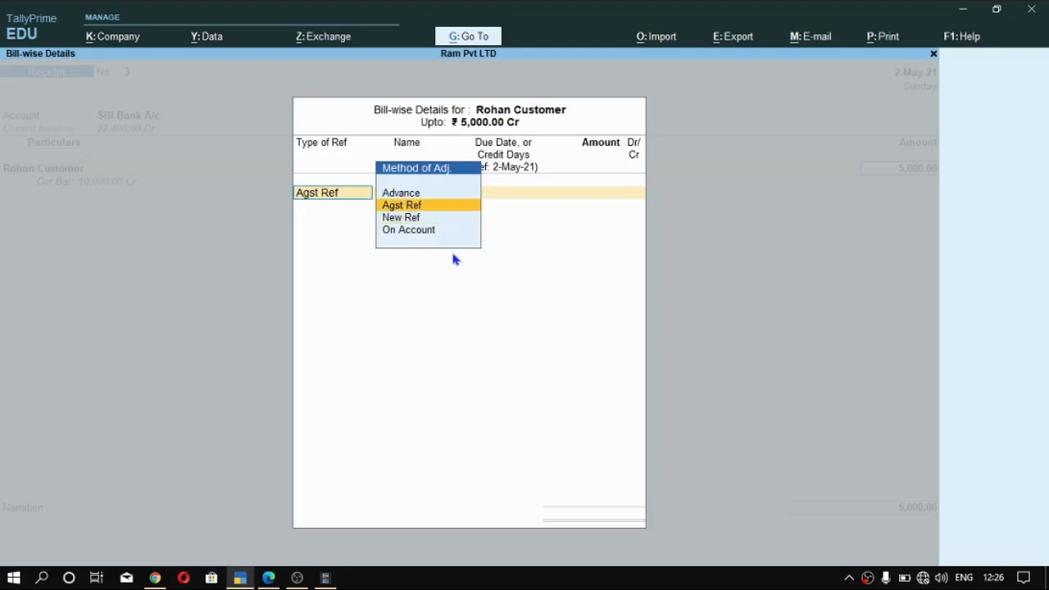
- Set the customer's bill-wise reference for the receipt to On Account for the full 5,000 Cr
key(Up)
key(Down)
key(Down)
key(Down)
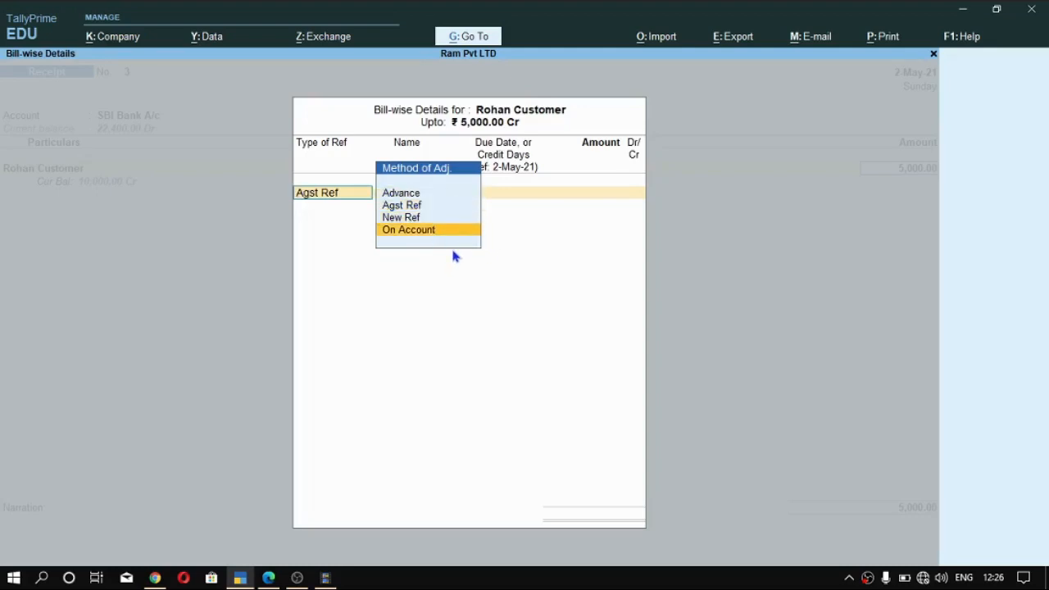
key(Return)
- Enter the Cheque/DD instrument number in the bank allocation and save the receipt voucher without a narration
key(Return)
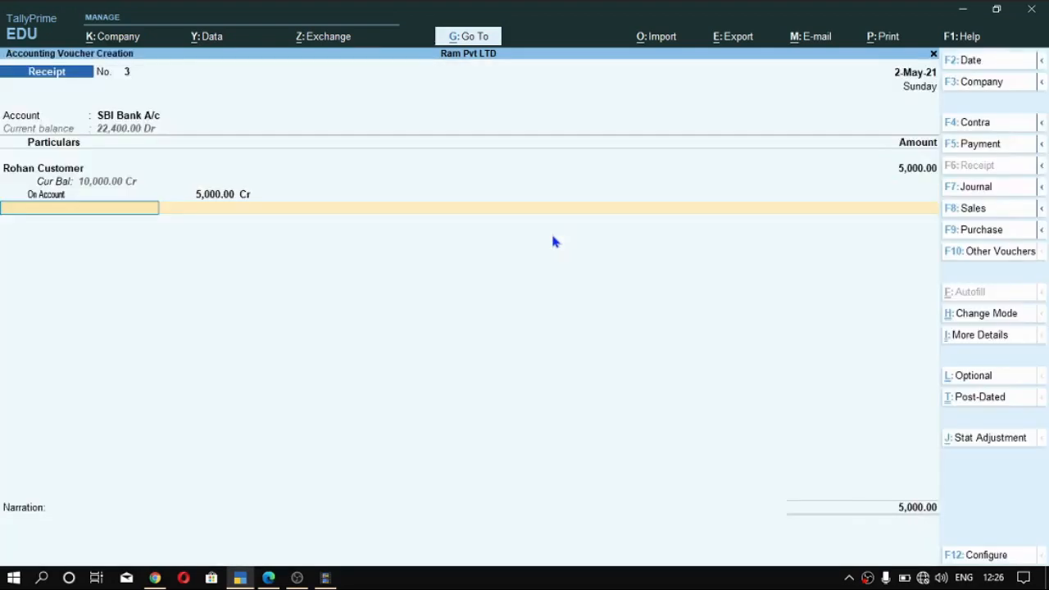
key(Return)
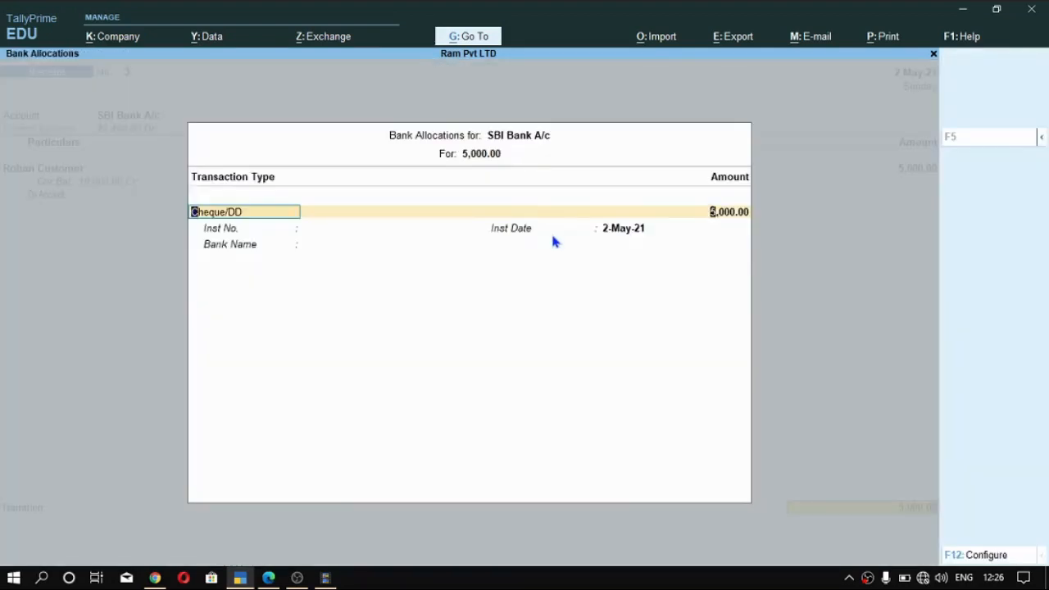
key(Return)
text(2136234)
key(Return)
key(Return)
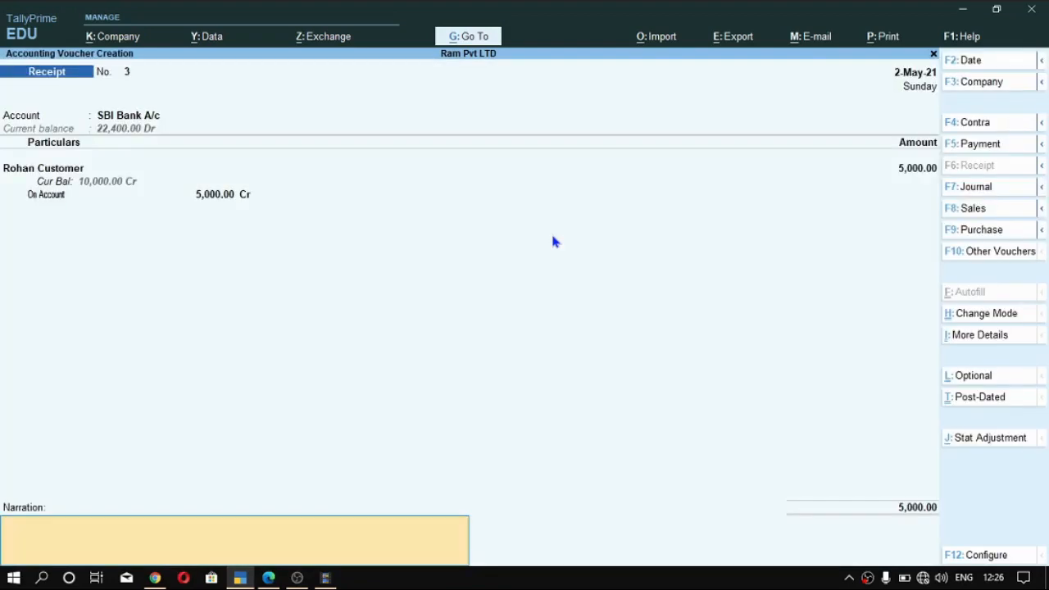
key(Return)
key(Return)
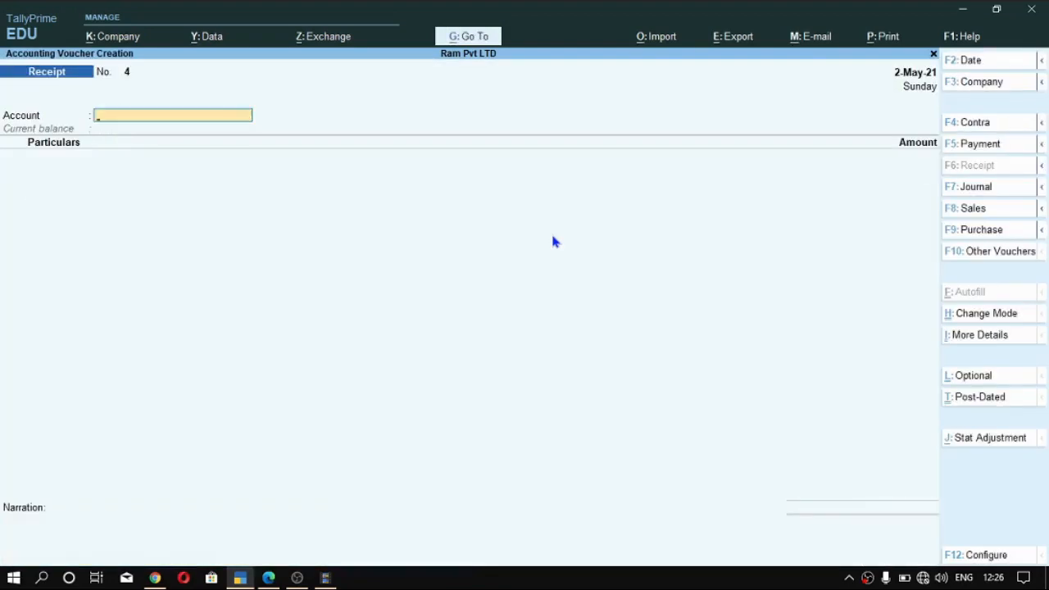
- Open the customer's Ledger Outstandings report and expand the On Account entry to review the receipt behind it
key(alt+g)
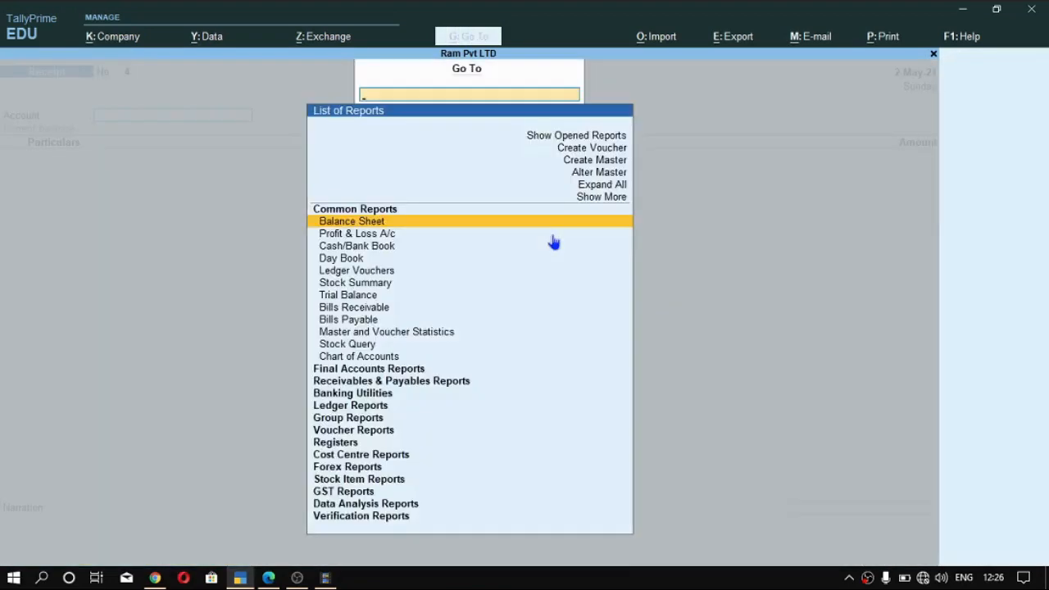
text(Out)
key(Down)
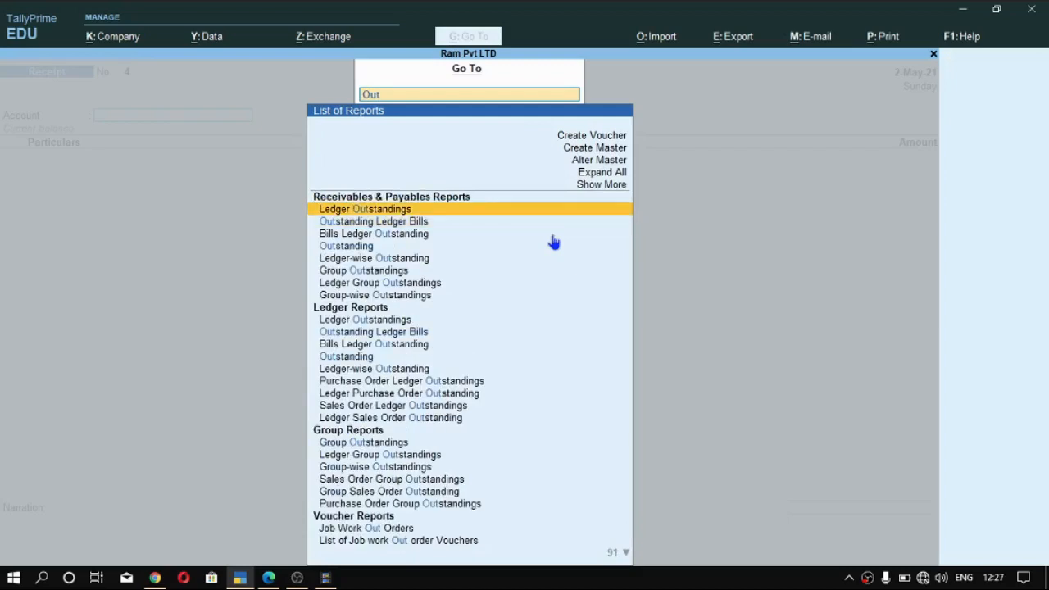
key(Return)
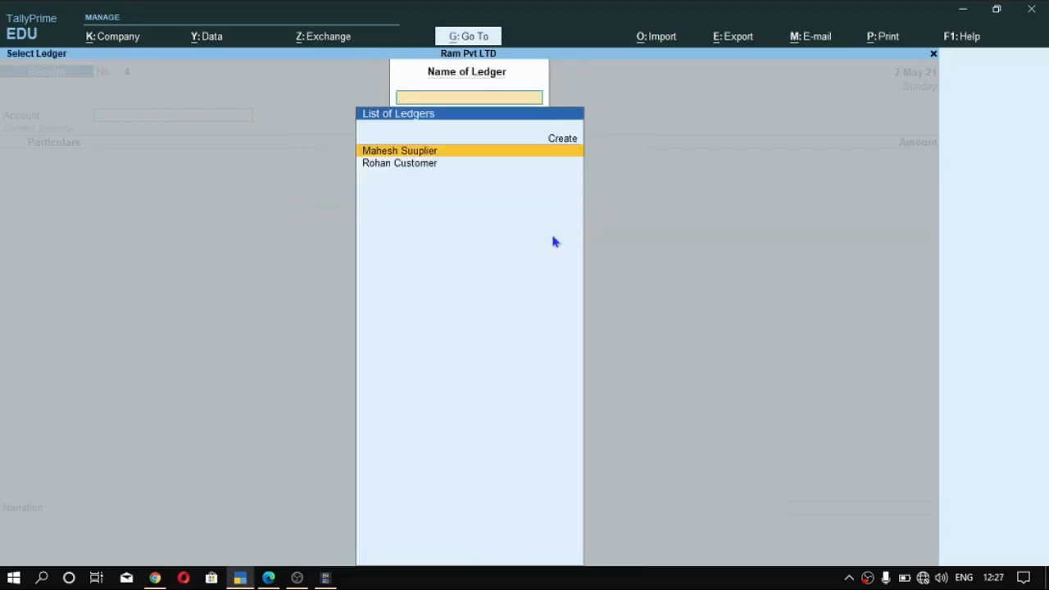
key(Down)
key(Return)
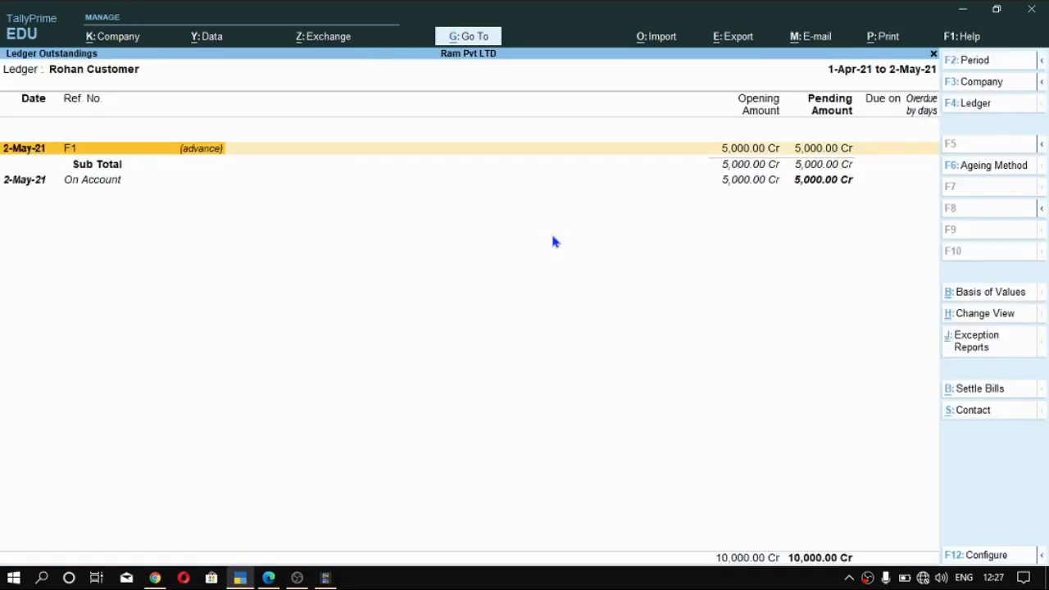
key(Down)
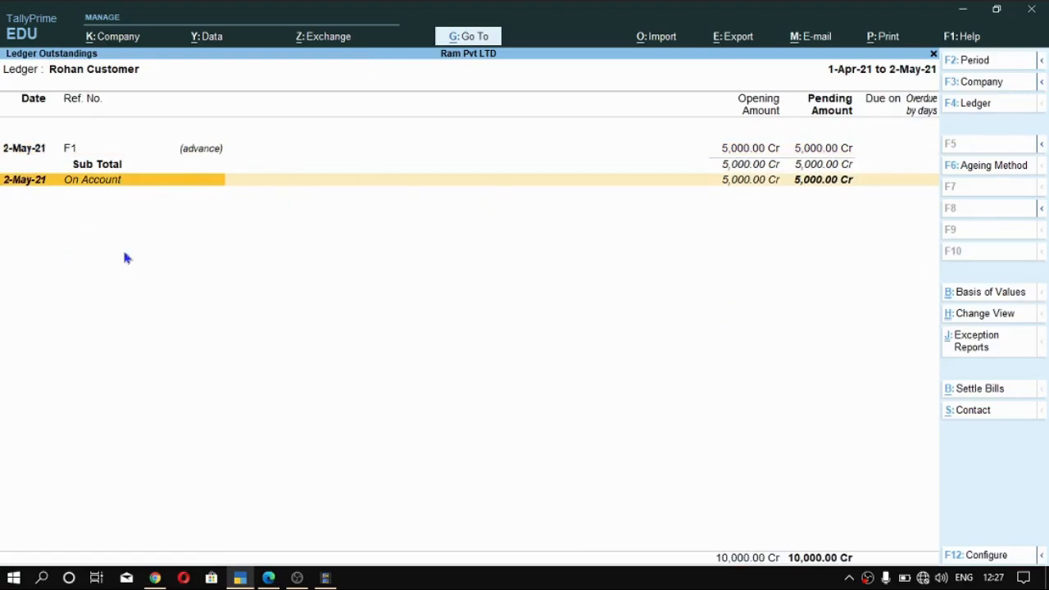
key(alt)
key(alt+F5)
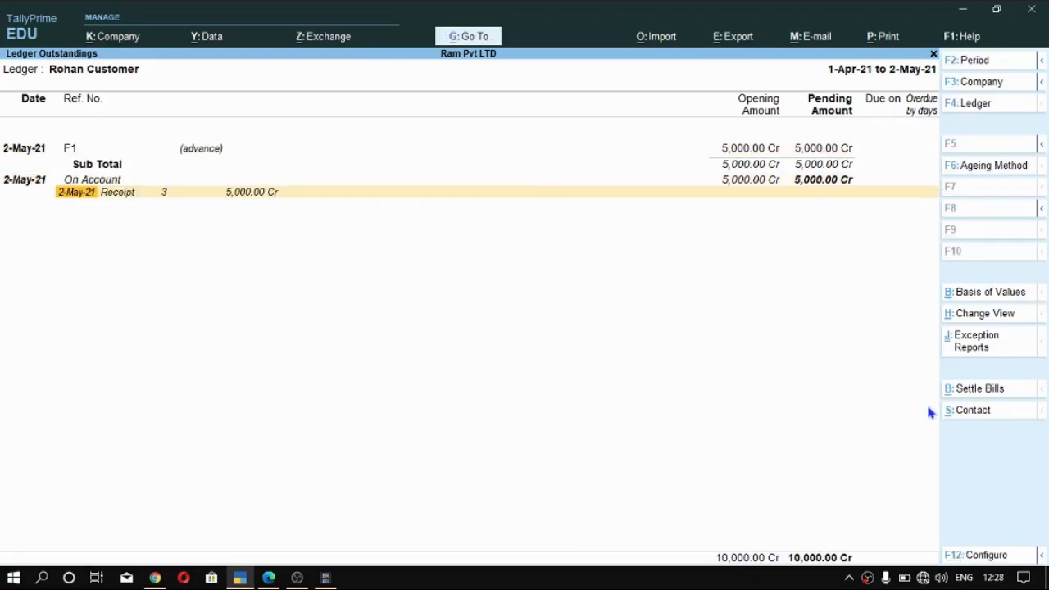
key(Up)
key(Down)
key(Up)
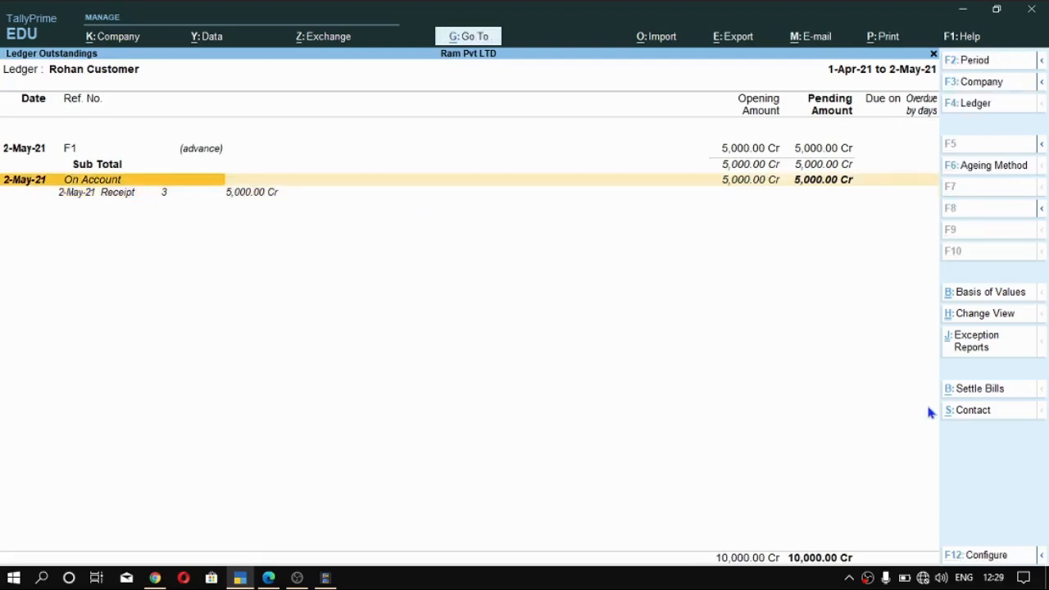
key(Down)
key(Up)
key(Down)
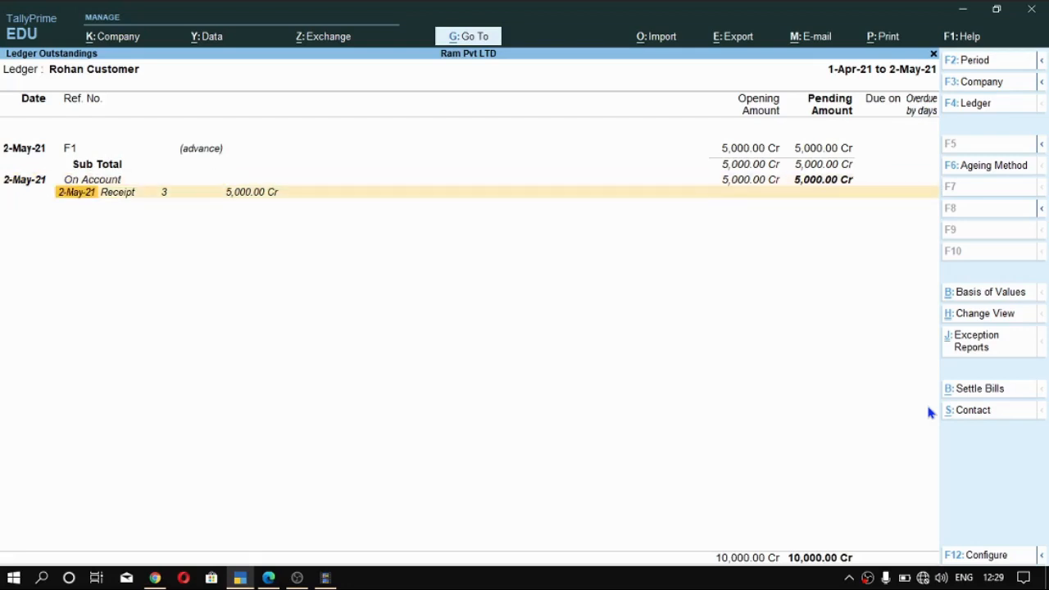
- Open the on-account receipt for alteration and set its bill-wise reference to Agst Ref against the pending advance F1
key(Return)
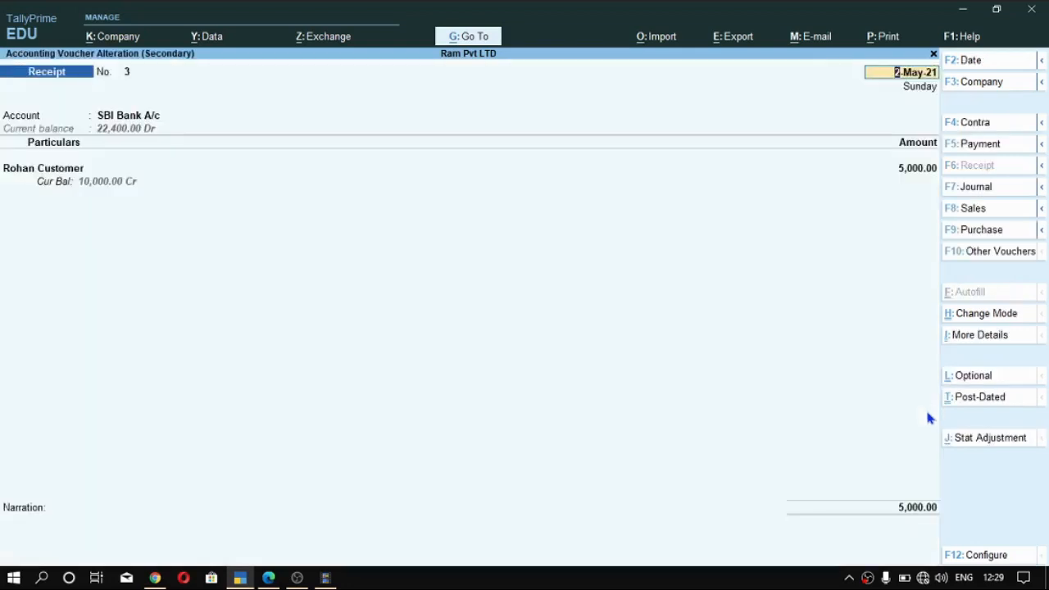
key(Return)
key(Return)
key(Return)
key(Return)
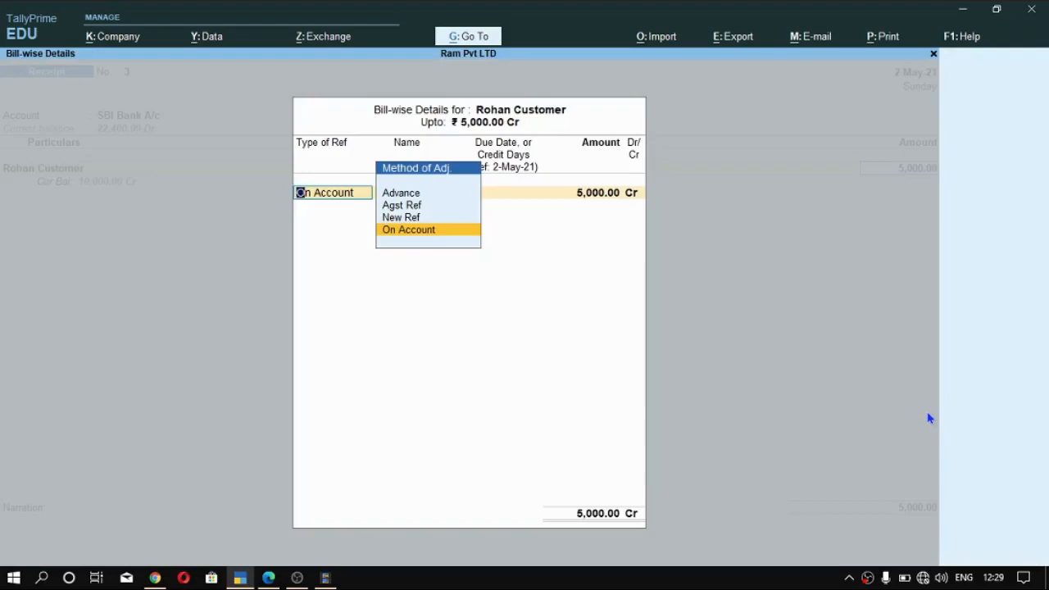
key(Up)
key(Up)
key(Return)
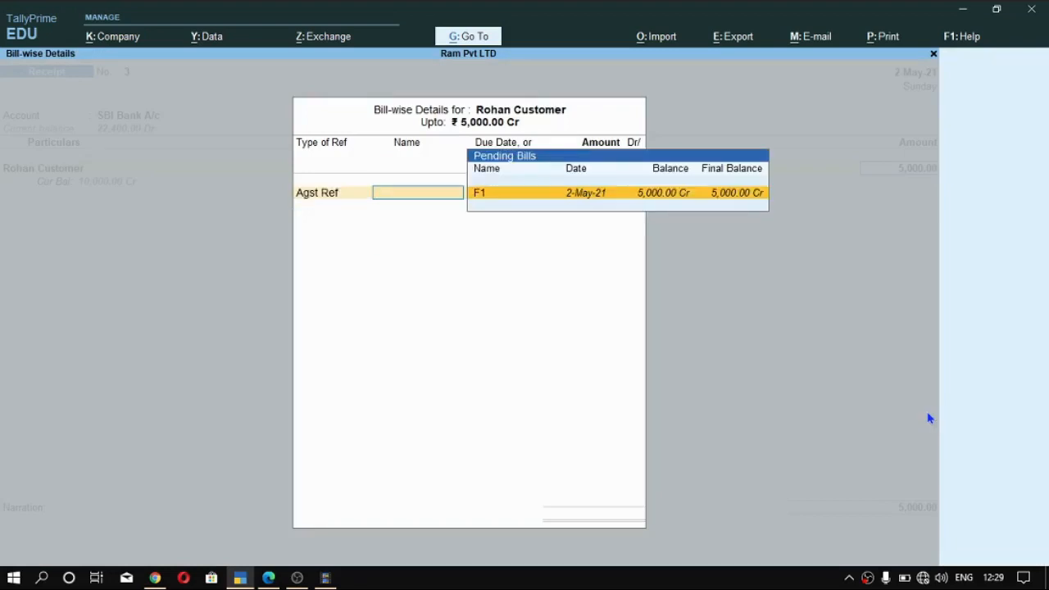
key(Return)
key(Return)
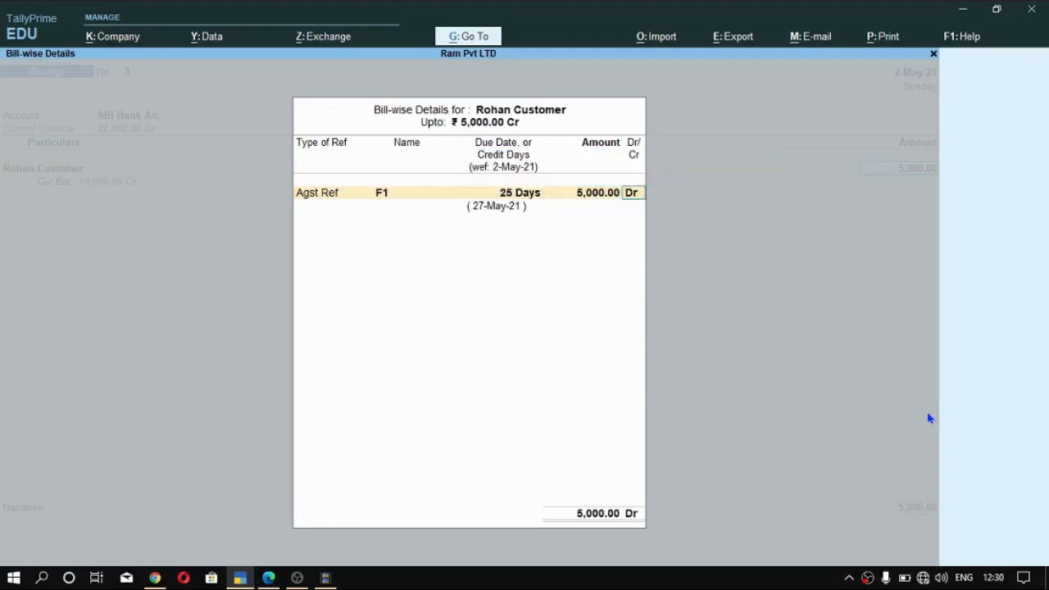
- Set the F1 adjustment to a 5,000 Cr amount and accept the customer's bill-wise details
key(Return)
key(Return)
key(BackSpace)
key(BackSpace)
key(BackSpace)
key(Return)
text(c)
- Keep the SBI Bank A/c allocation details, save the altered receipt without a narration and leave the Ledger Outstandings report
key(Return)
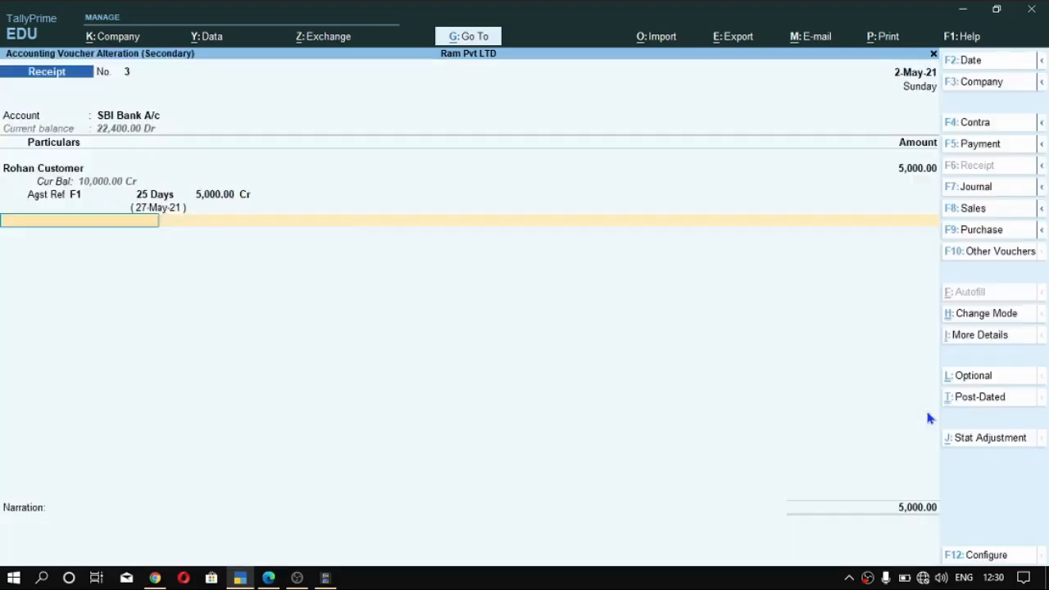
key(Return)
key(Return)
key(Return)
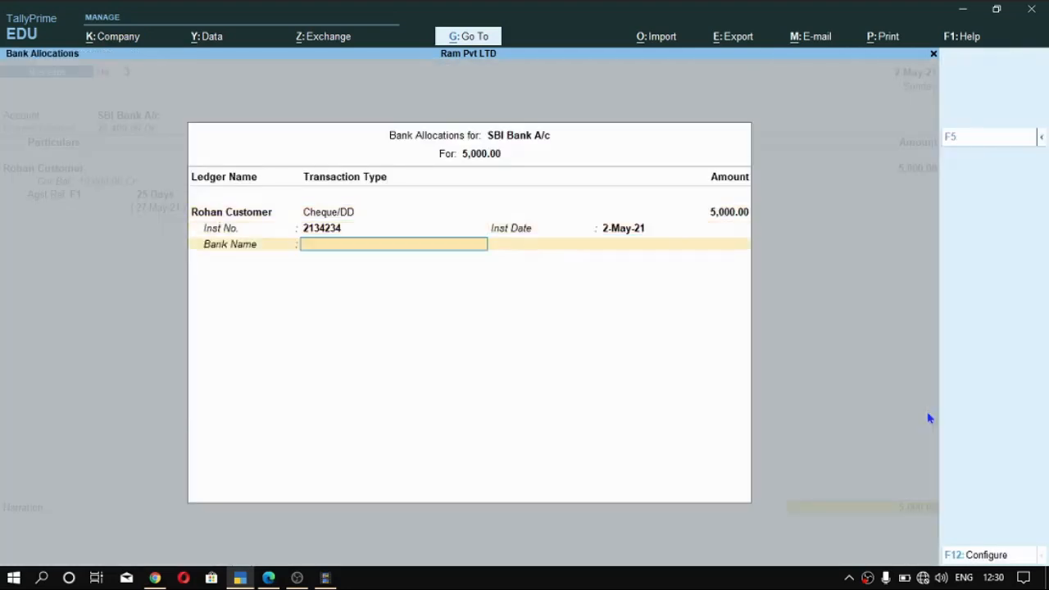
key(Return)
key(Return)
key(Return)
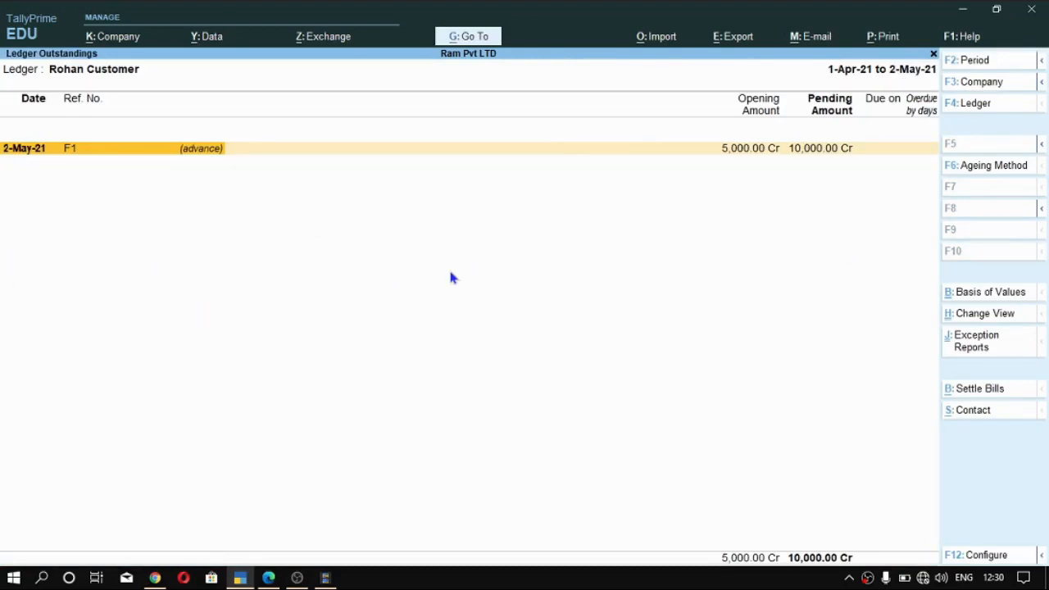
key(Escape)
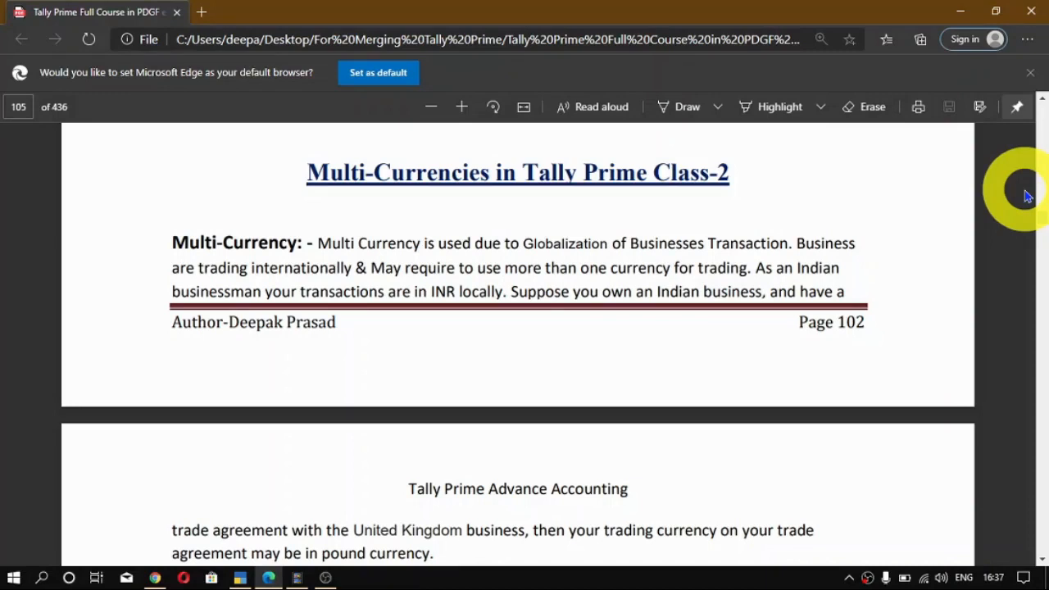
- Read the multi-currency definition, the foreign currency examples and the advantages list in the Tally Prime course PDF
scroll(636, 417, down, 1)
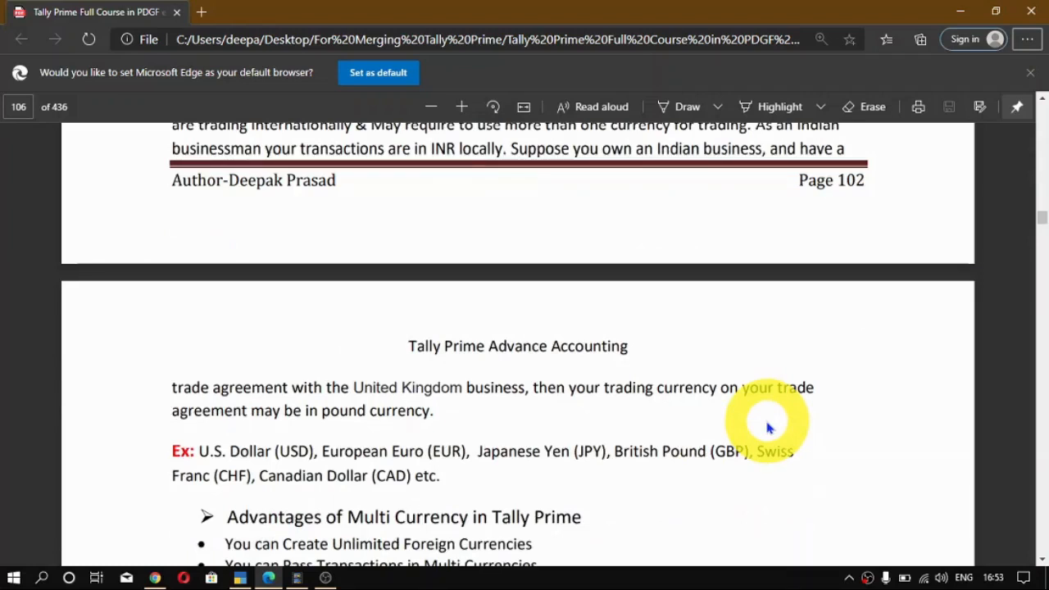
scroll(447, 482, down, 1)
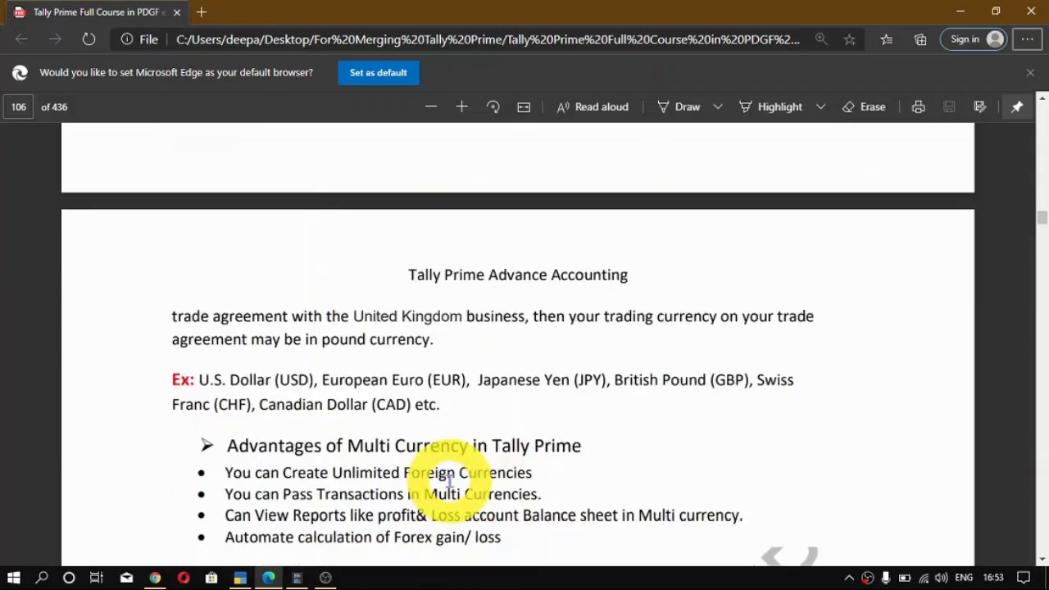
scroll(449, 482, down, 2)
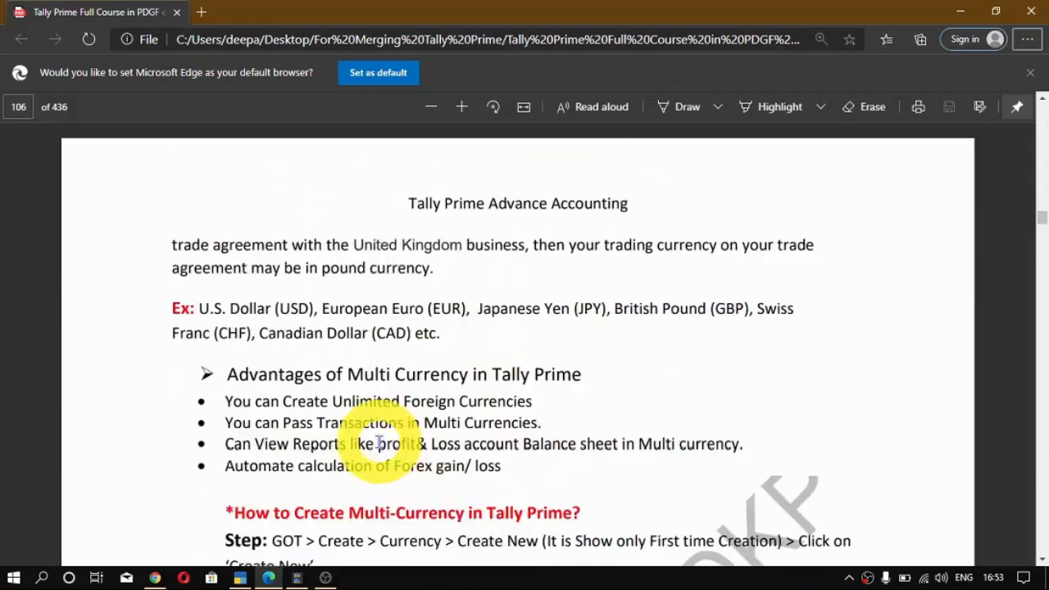
scroll(518, 465, up, 2)
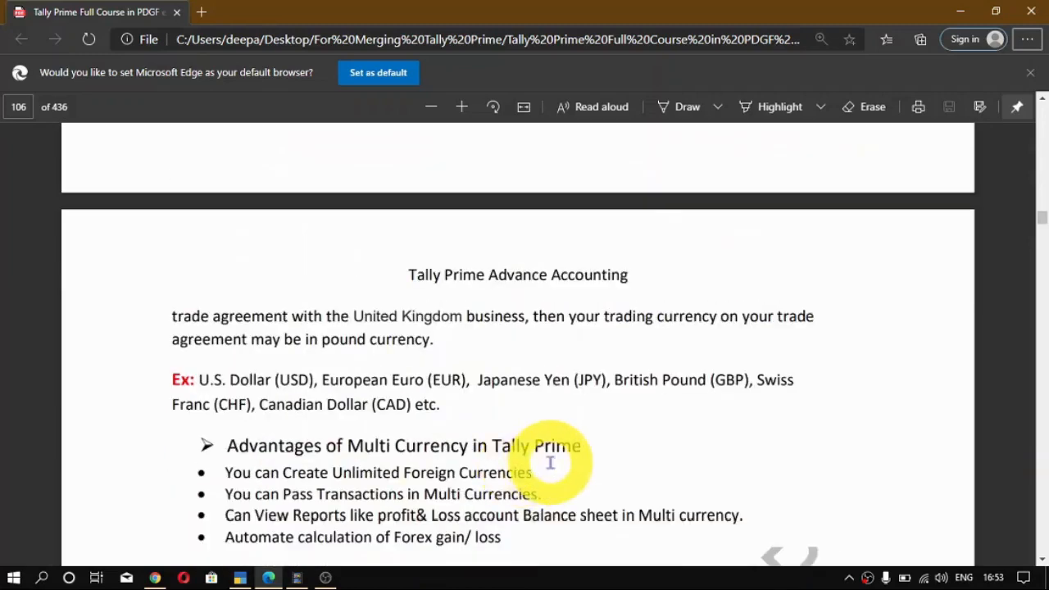
scroll(201, 478, down, 1)
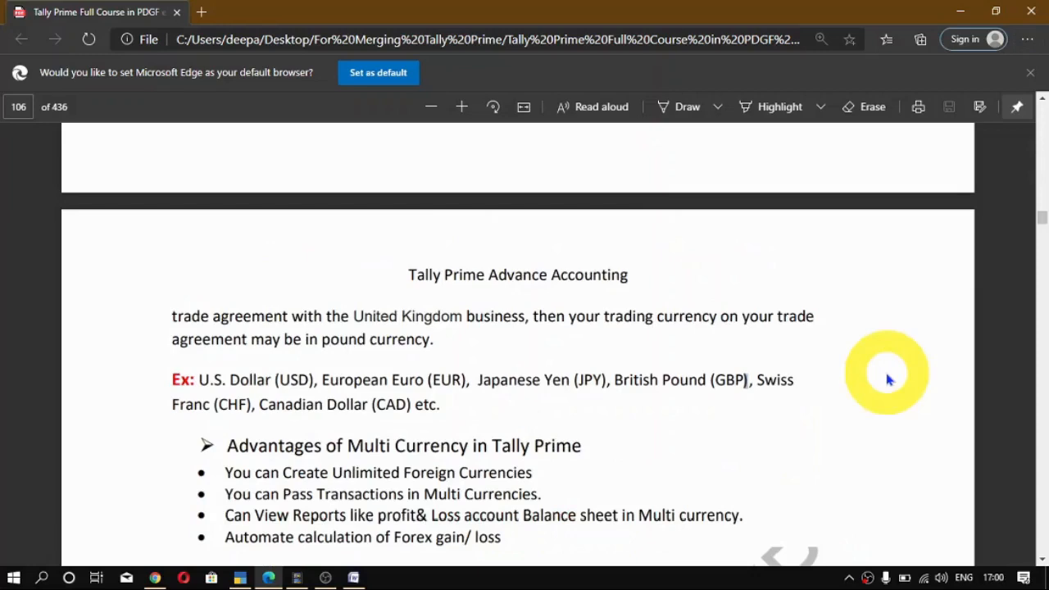
- Switch to the Word document with the Business From America example and highlight TV in the 73₹/$ purchase line
key(alt+Tab)
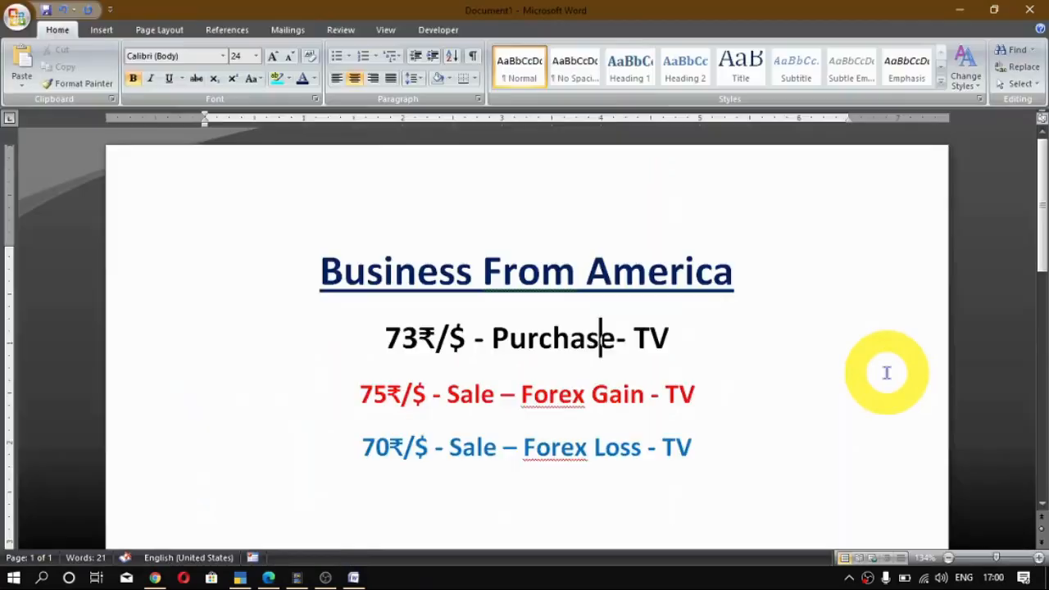
click(741, 279)
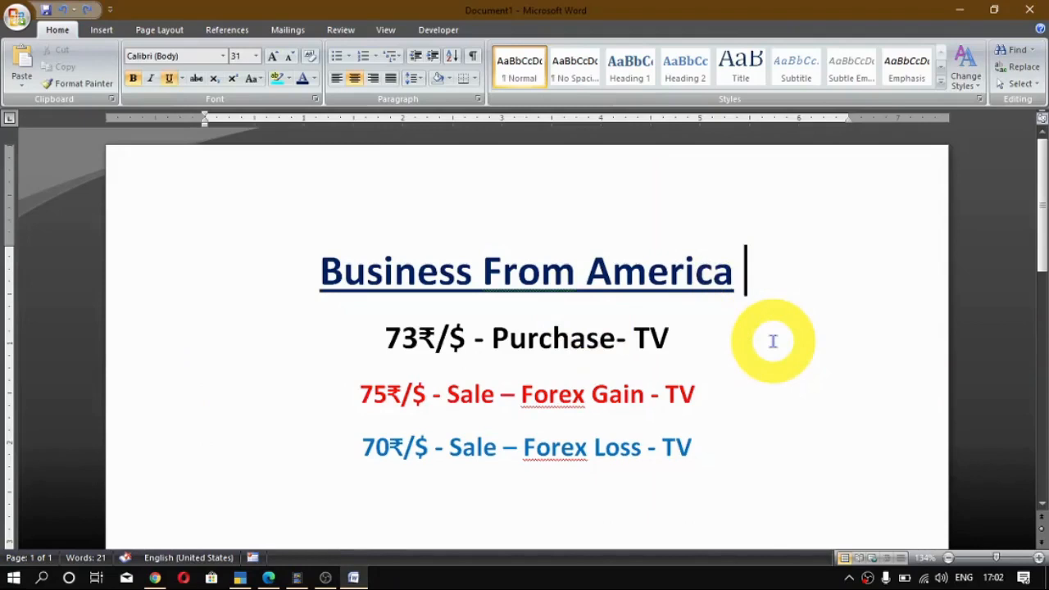
drag(696, 340, 606, 337)
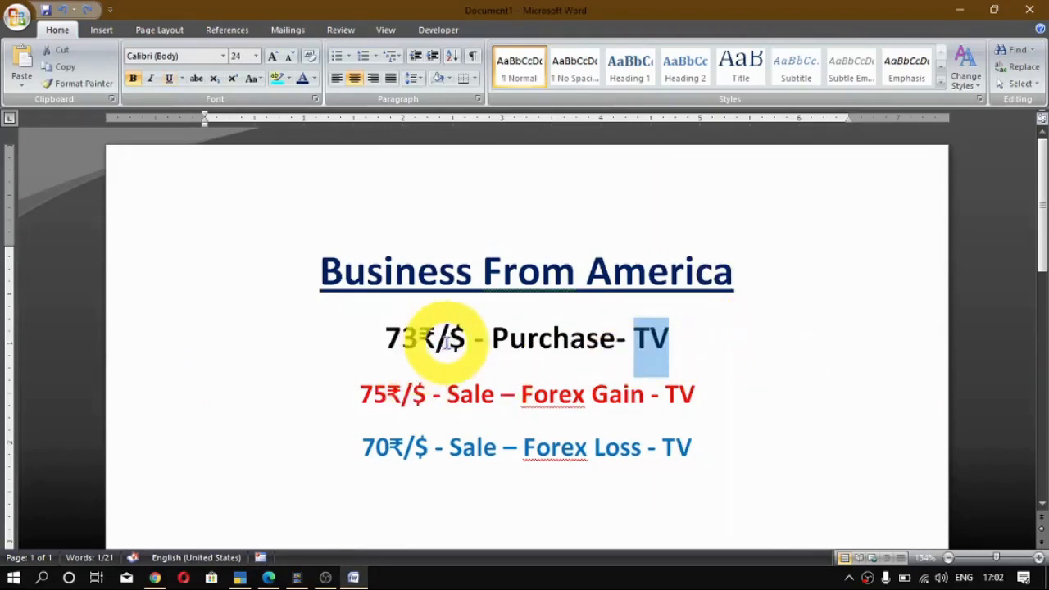
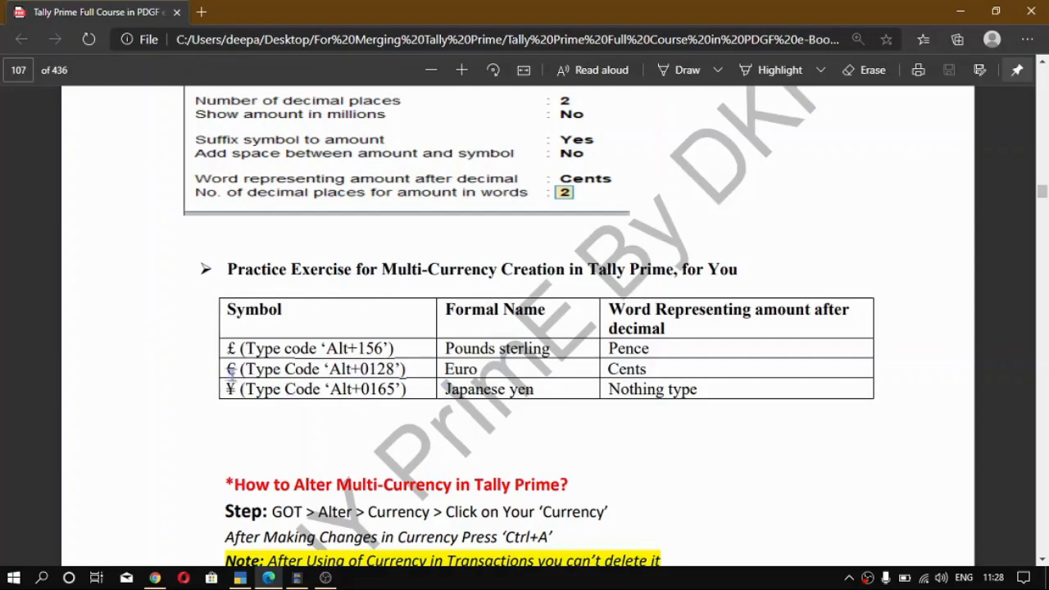
- Copy the € sign from the PDF's practice exercise table and try to paste it as the new currency's symbol in TallyPrime
drag(223, 370, 236, 370)
key(alt+Tab)
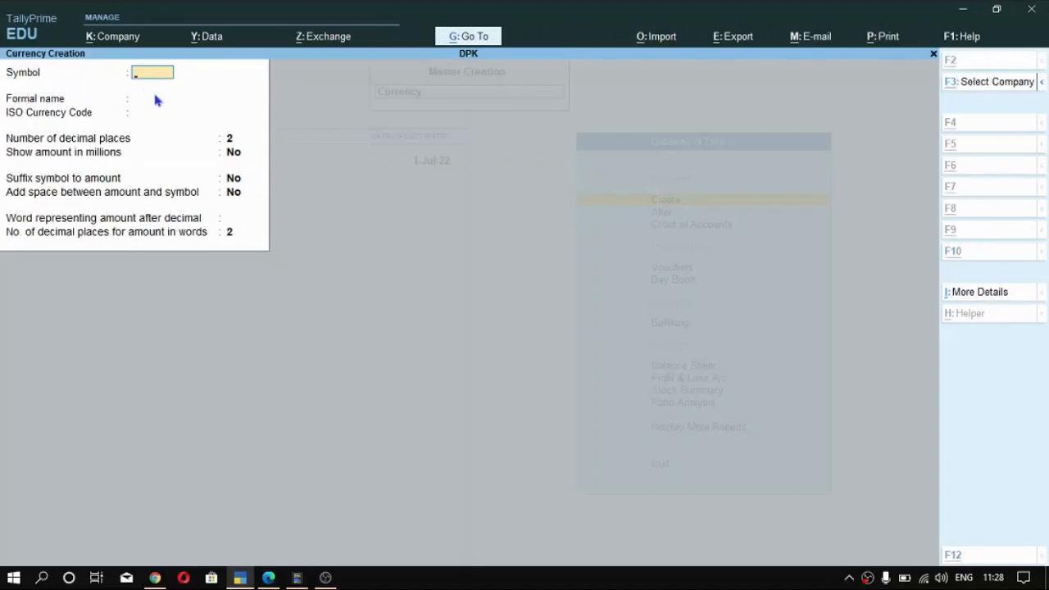
key(ctrl+alt+v)
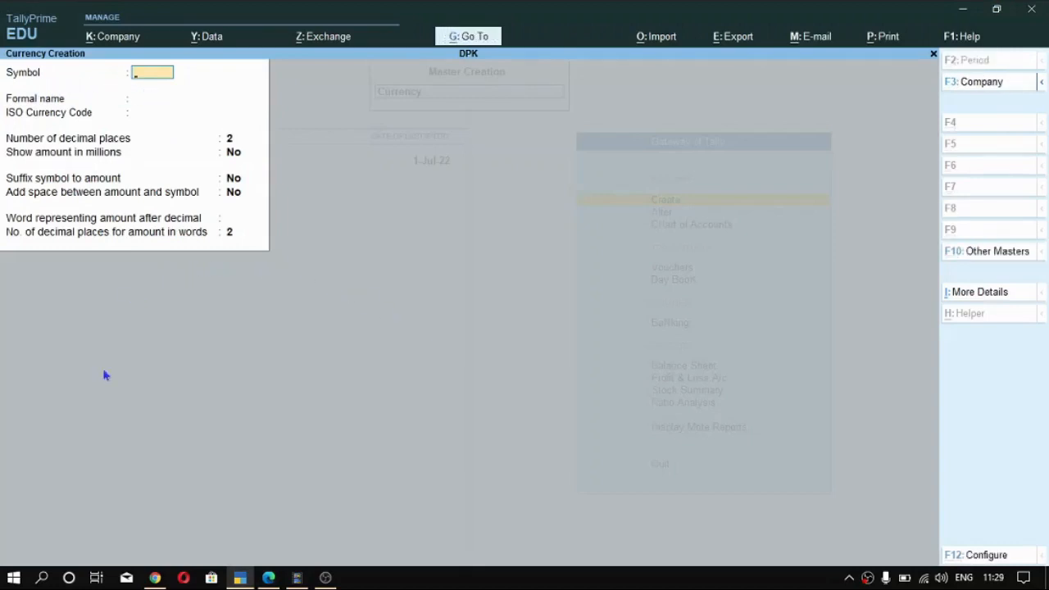
- Copy the € sign from the currency symbol search results in Chrome and try to paste it as the symbol in TallyPrime
click(179, 529)
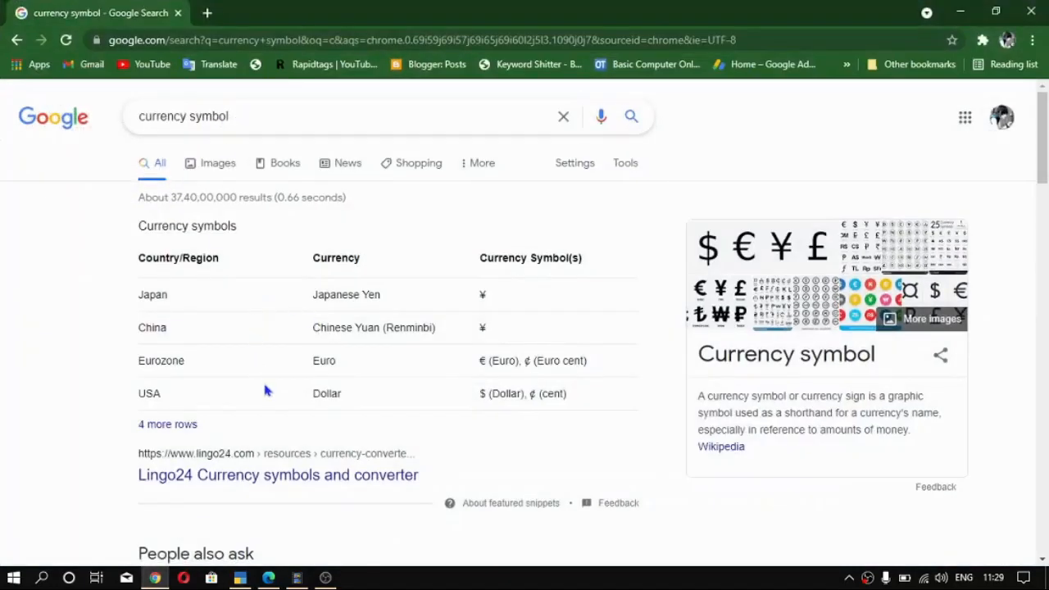
scroll(339, 345, down, 1)
scroll(501, 271, up, 1)
double_click(482, 361)
key(ctrl+c)
key(alt+Tab)
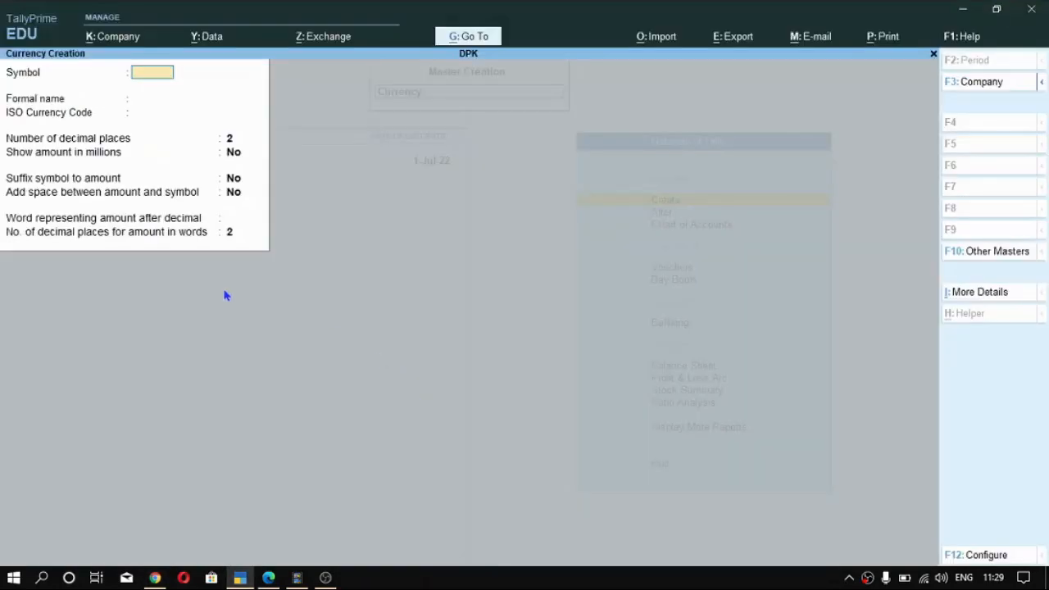
key(ctrl+v)
key(BackSpace)
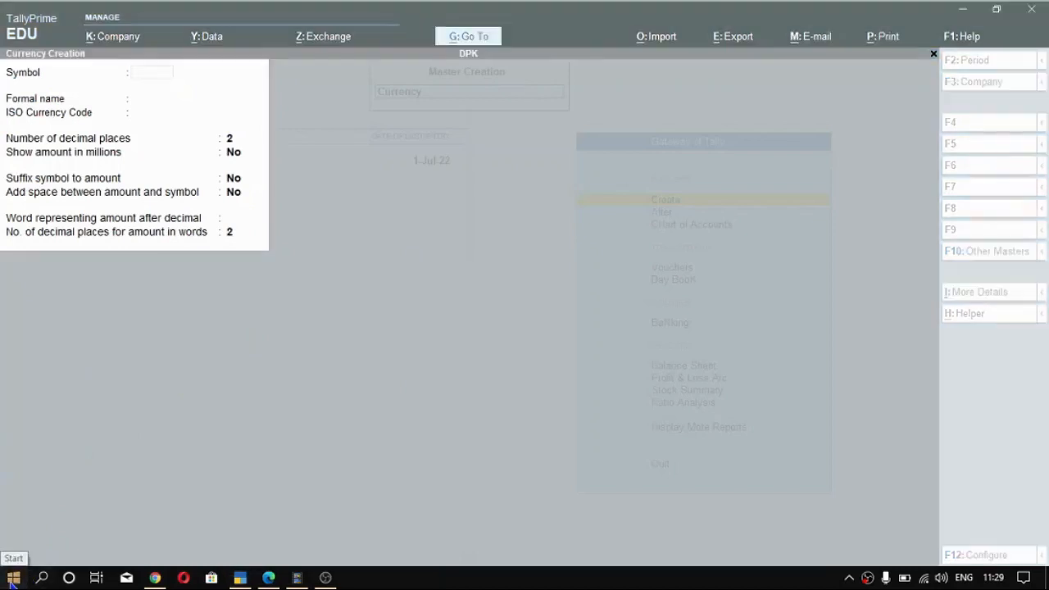
- Find Character Map through the Windows search and open it
click(13, 579)
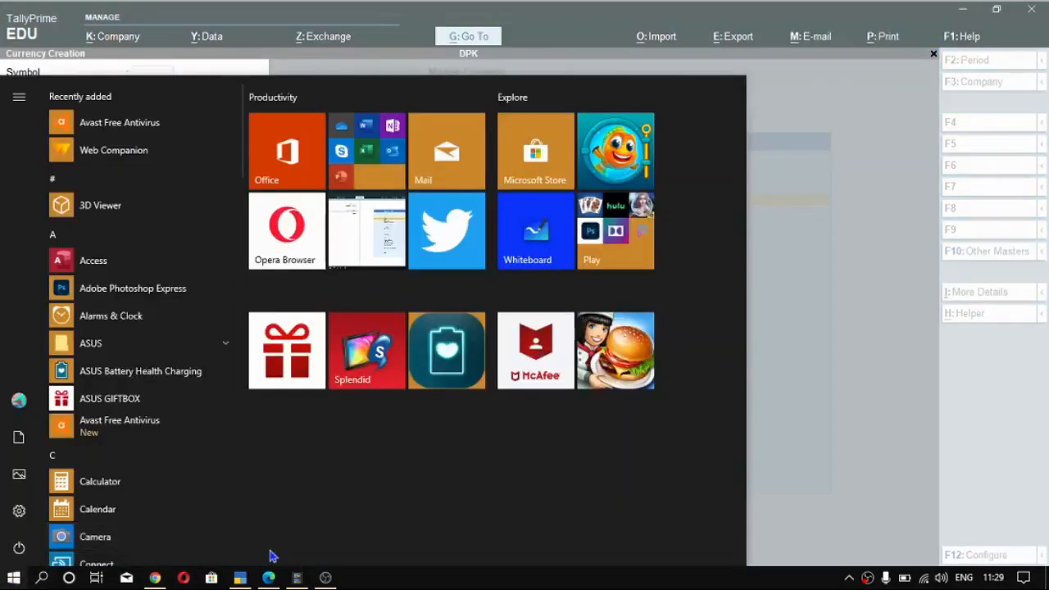
click(43, 579)
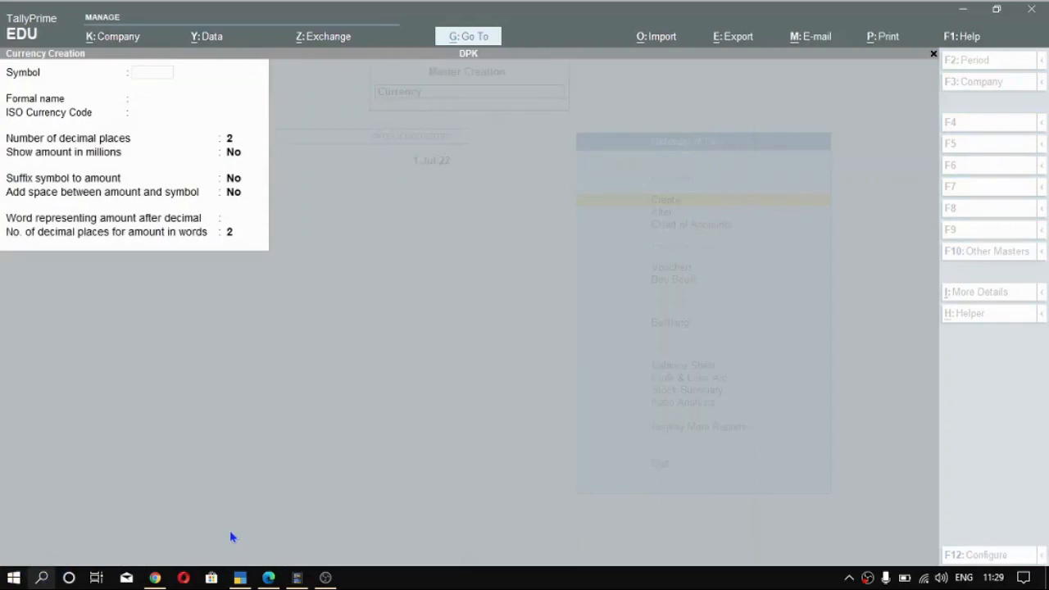
text(chara)
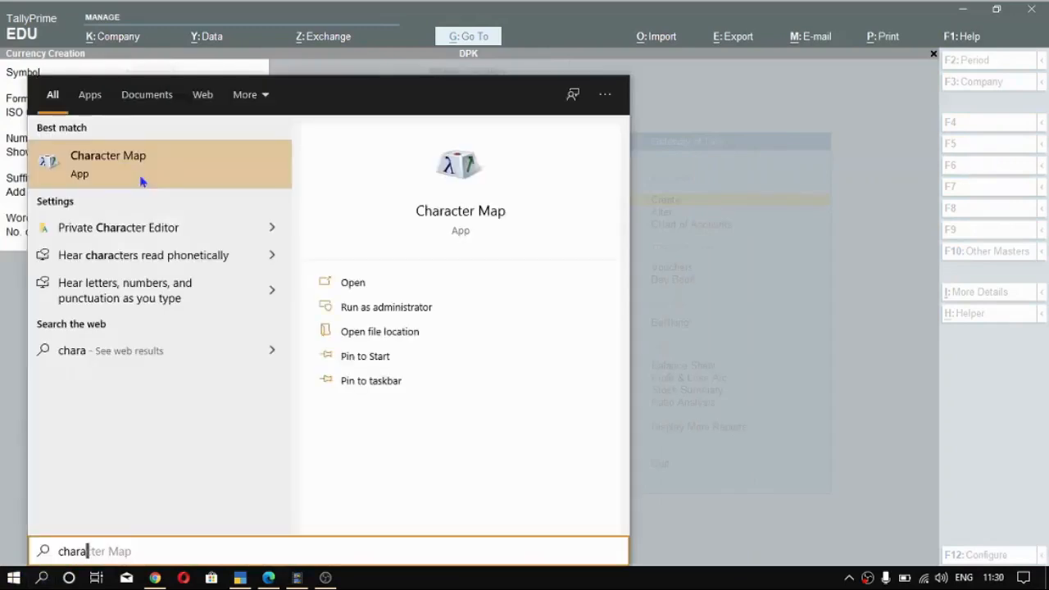
click(224, 160)
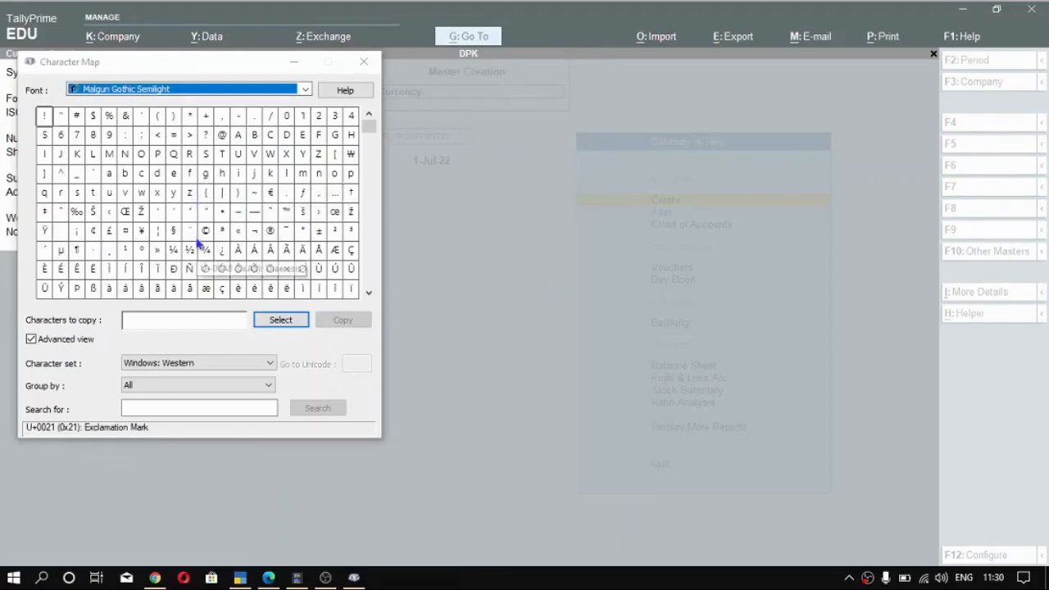
- Copy the € sign from Character Map and try to paste it as the currency symbol in TallyPrime
click(270, 212)
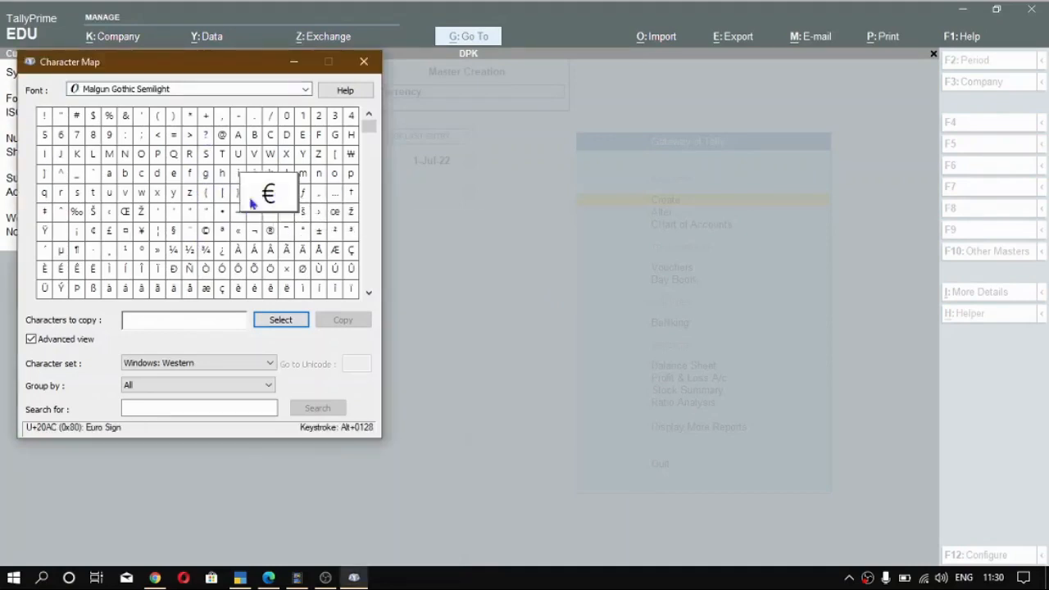
click(280, 320)
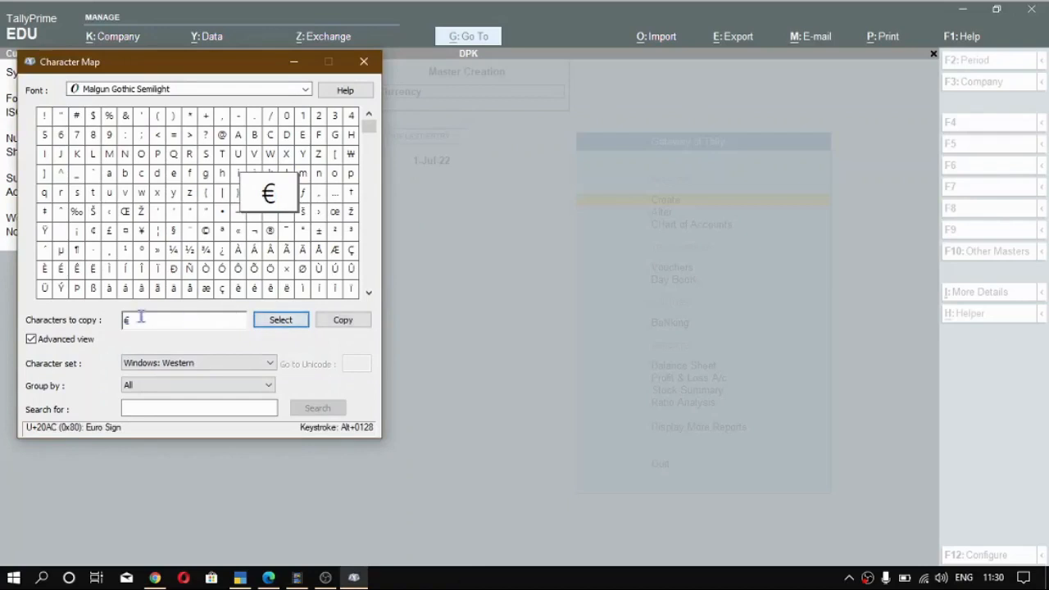
click(340, 321)
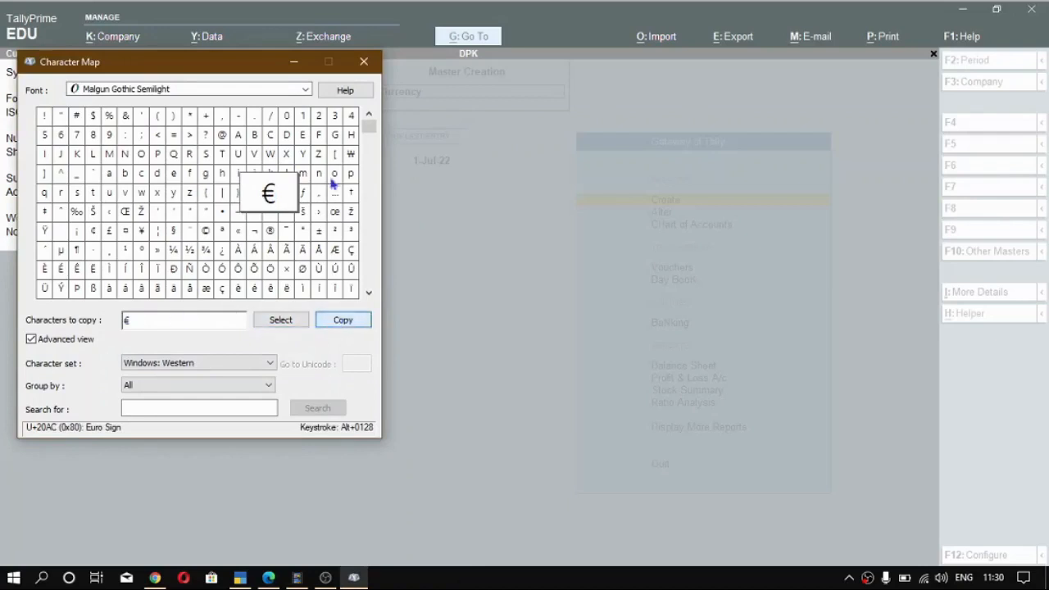
click(294, 62)
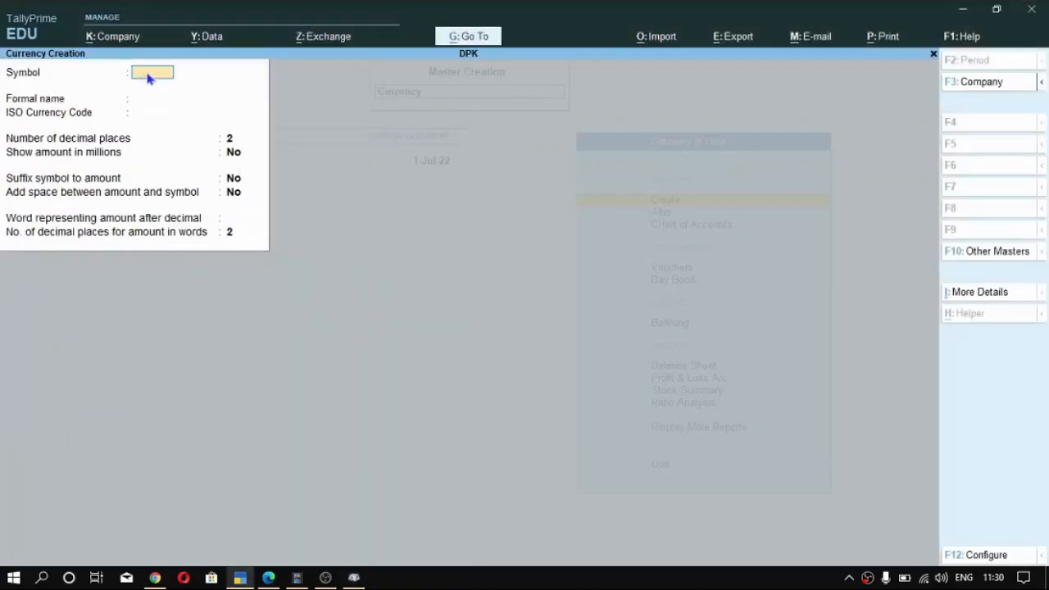
key(ctrl+v)
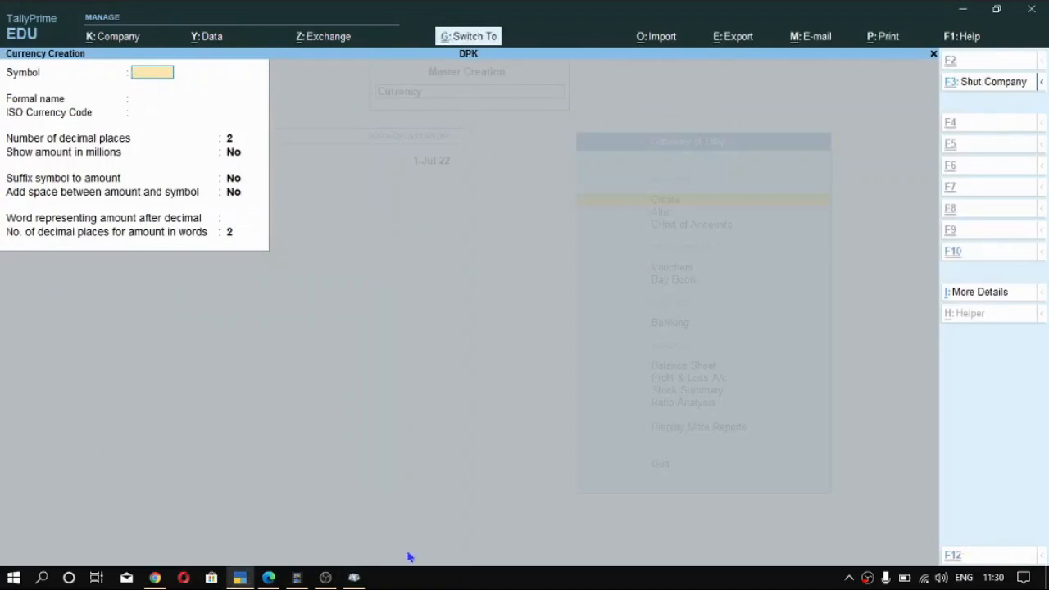
- Check the € sign's character code in Character Map and enter € as the currency symbol in TallyPrime
click(355, 578)
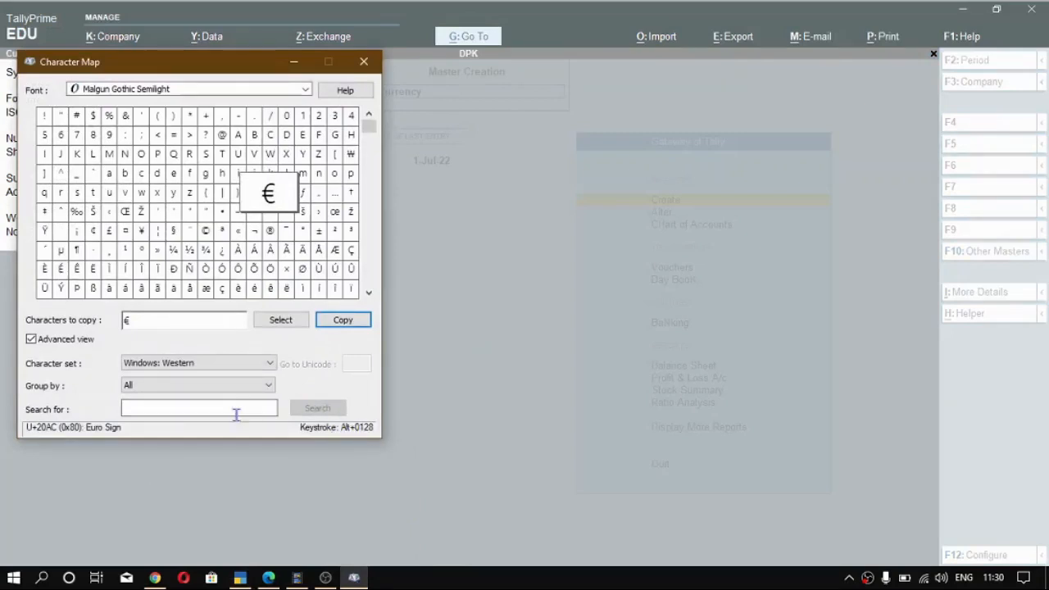
click(298, 61)
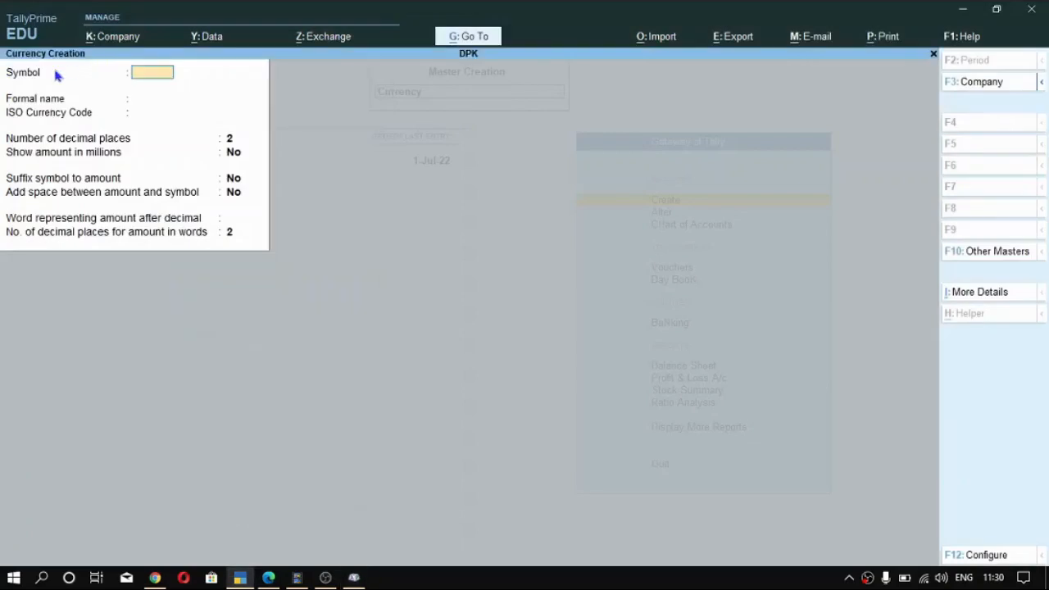
key(alt)
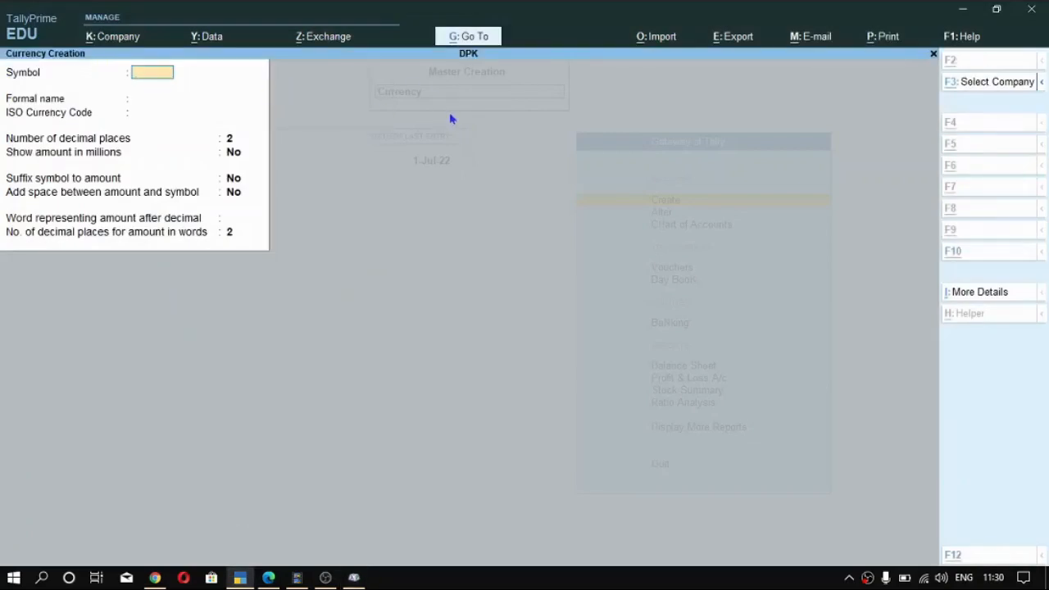
text(€)
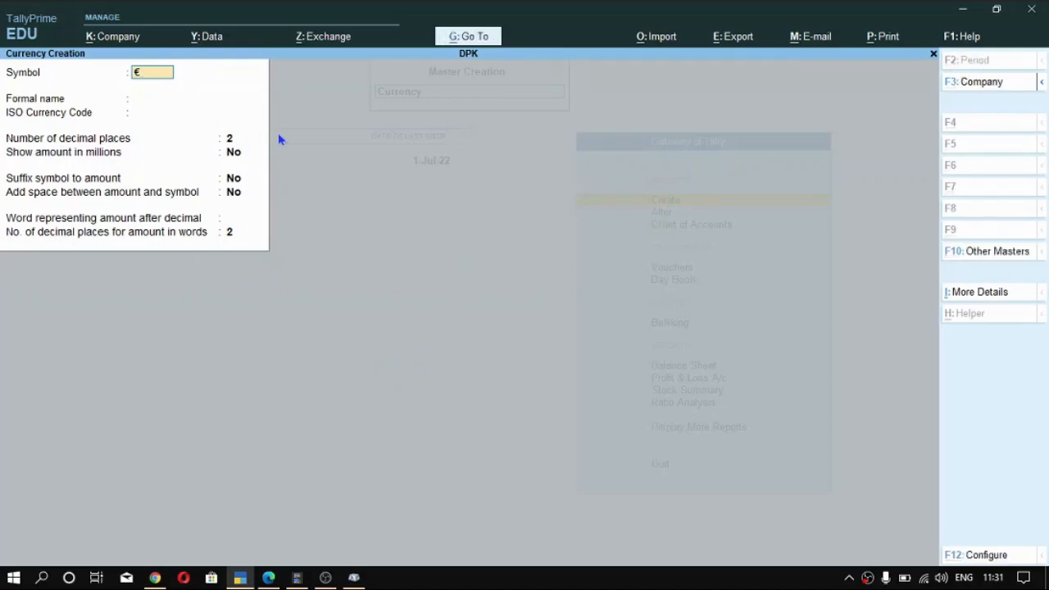
key(Return)
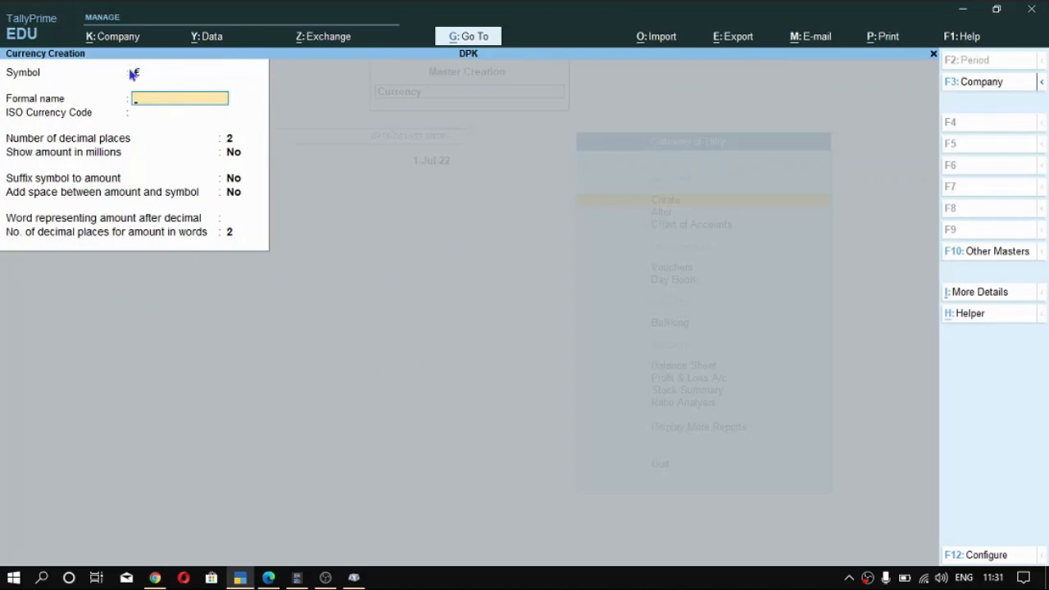
- Enter Euro as the formal name of the new currency
text(Euro)
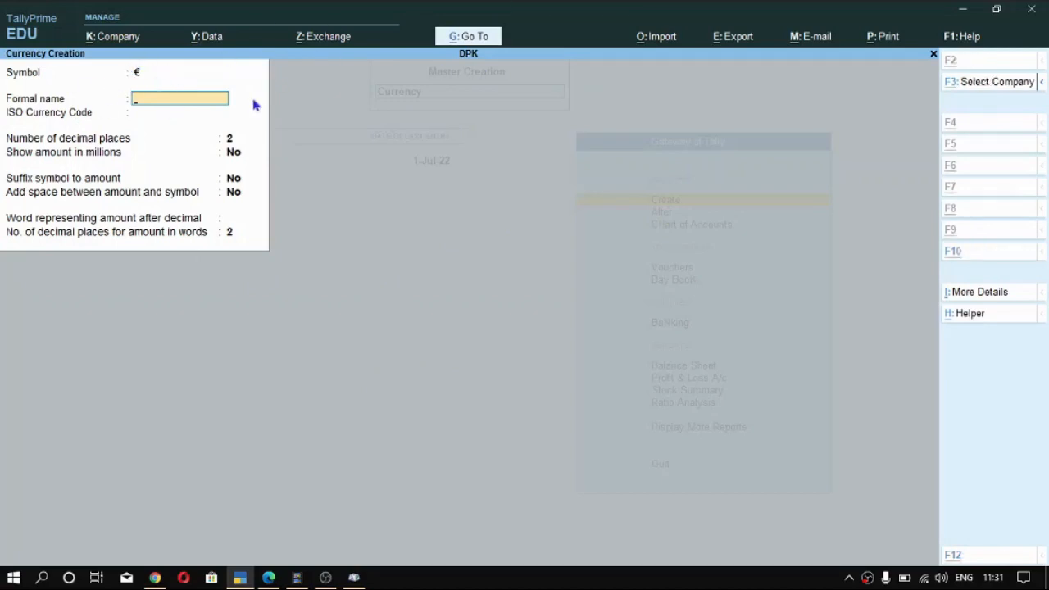
key(Return)
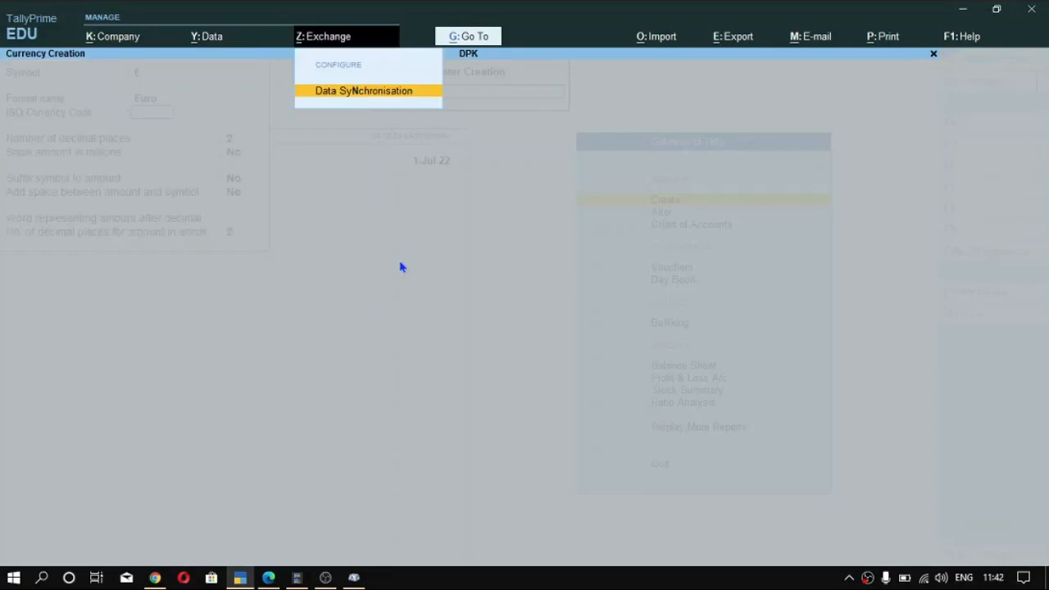
key(Escape)
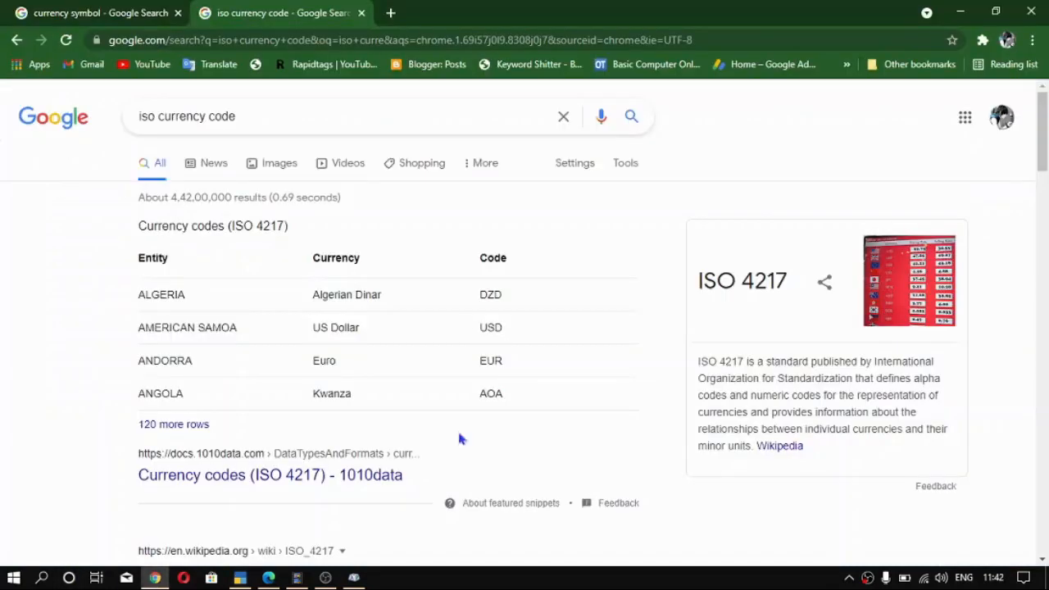
- Switch to Chrome and read the ISO currency code search results, including the code table and what ISO stands for
click(154, 578)
drag(502, 250, 508, 361)
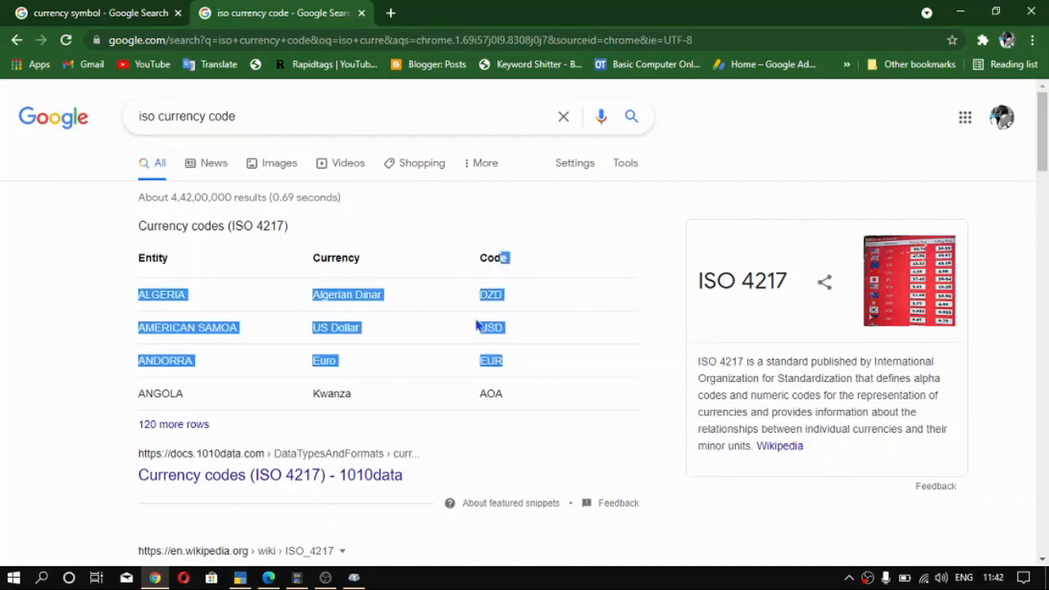
click(485, 328)
scroll(489, 327, down, 4)
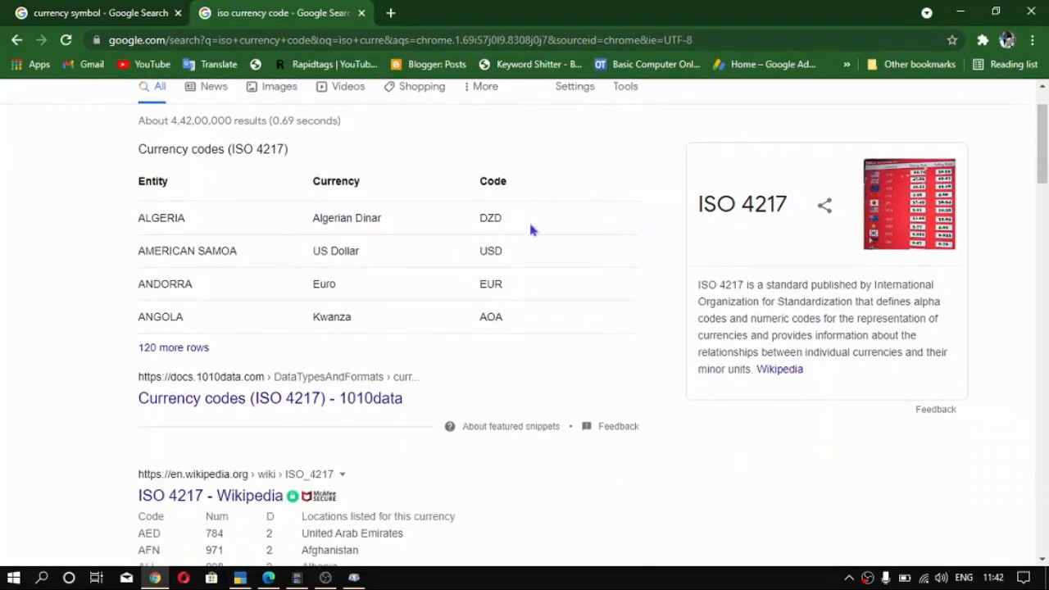
mouse_move(325, 267)
scroll(318, 275, down, 3)
scroll(227, 157, up, 1)
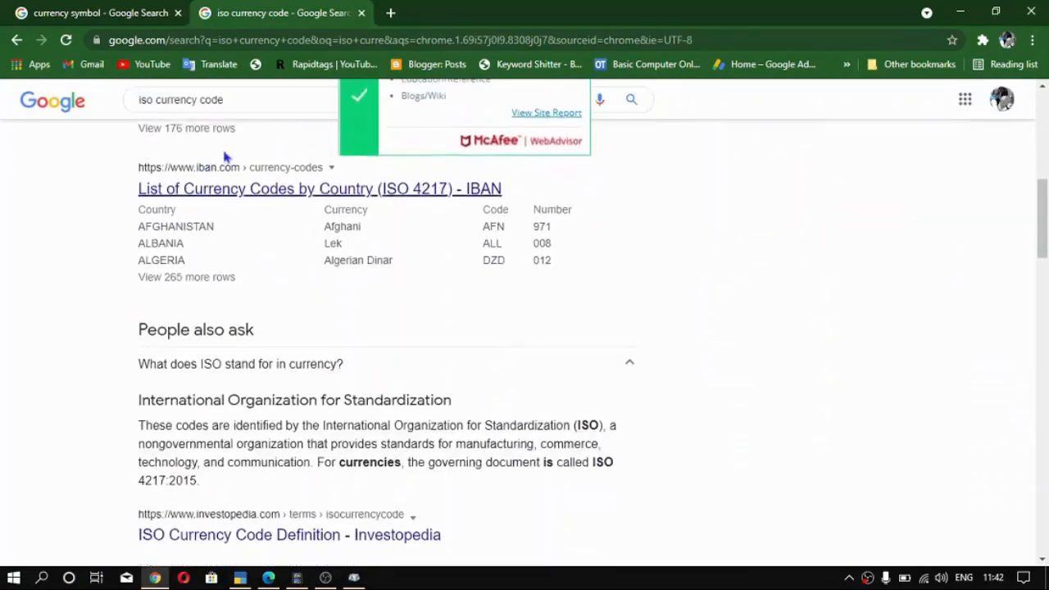
scroll(216, 307, down, 2)
scroll(216, 307, down, 2)
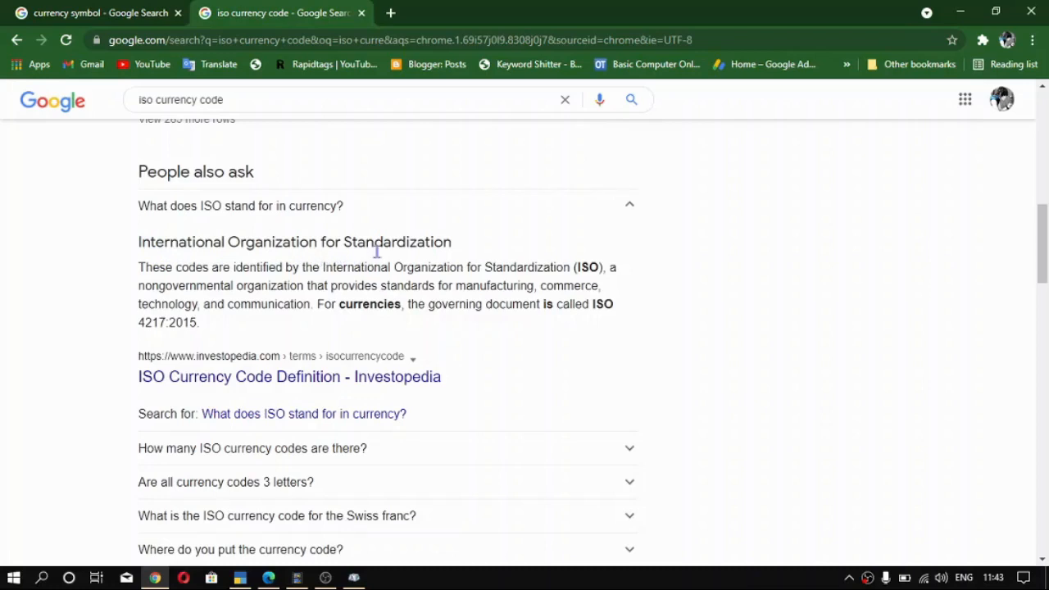
scroll(548, 268, up, 5)
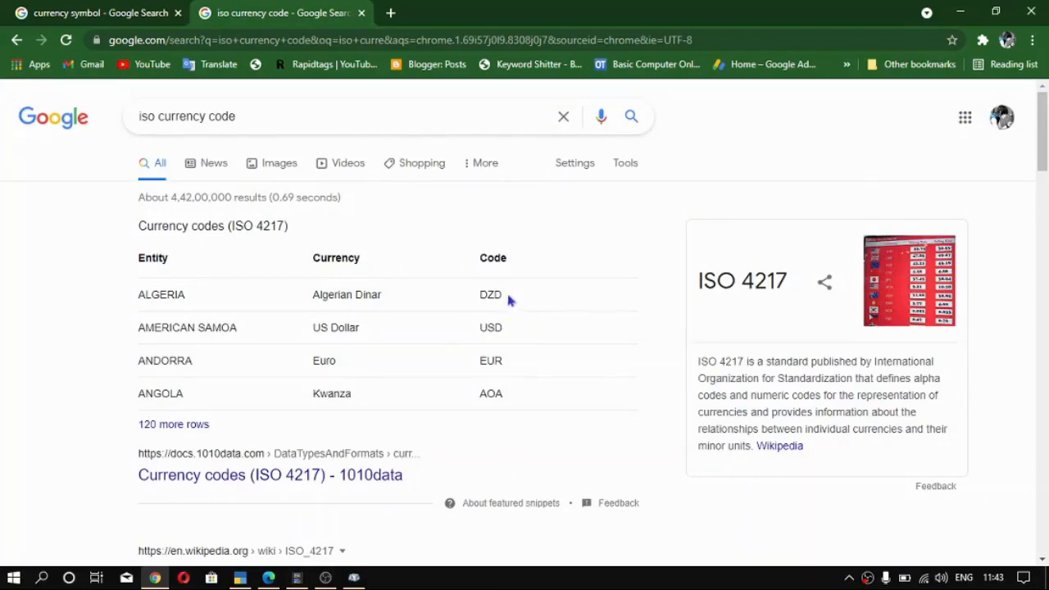
- Copy the euro's code EUR from the search results table and enter it as the ISO Currency Code in TallyPrime
double_click(483, 363)
key(ctrl+c)
key(alt+Tab)
key(ctrl+v)
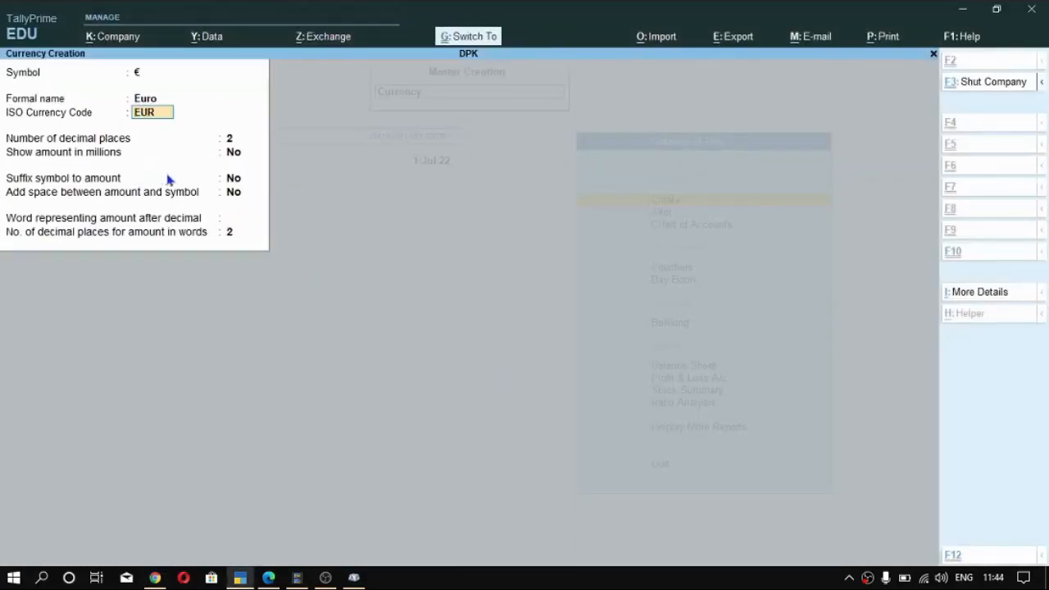
key(Return)
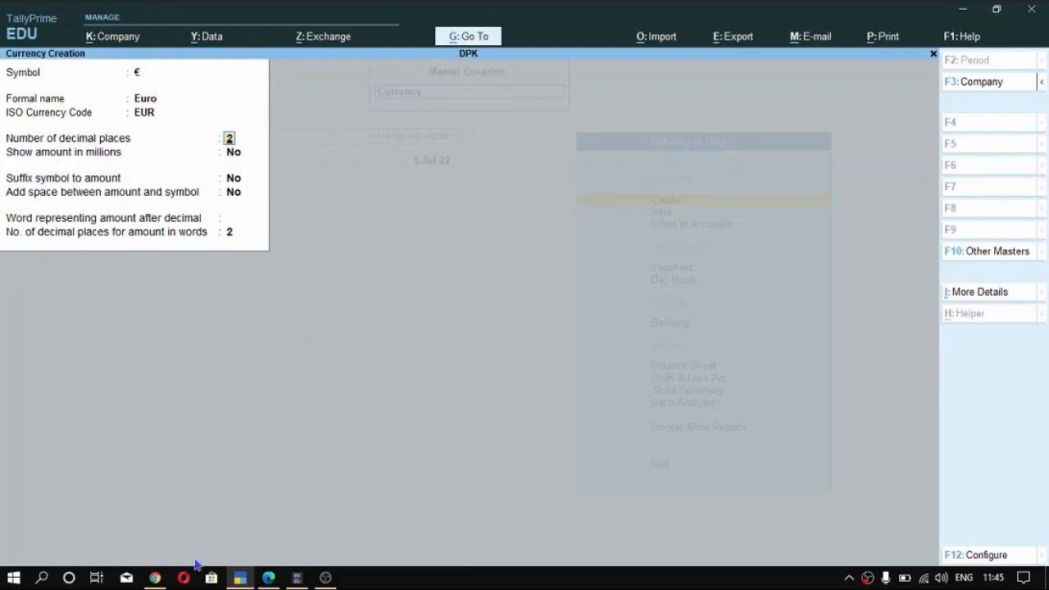
- Switch to the Google calculator in Chrome and highlight the two decimal digits of 2.00
click(155, 578)
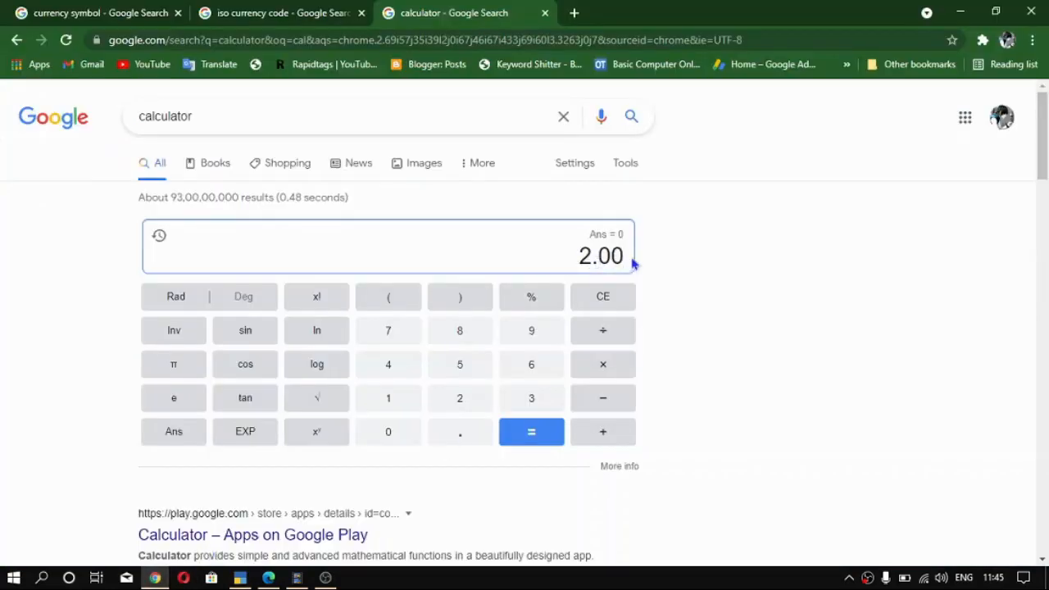
drag(605, 257, 625, 257)
click(599, 258)
click(599, 257)
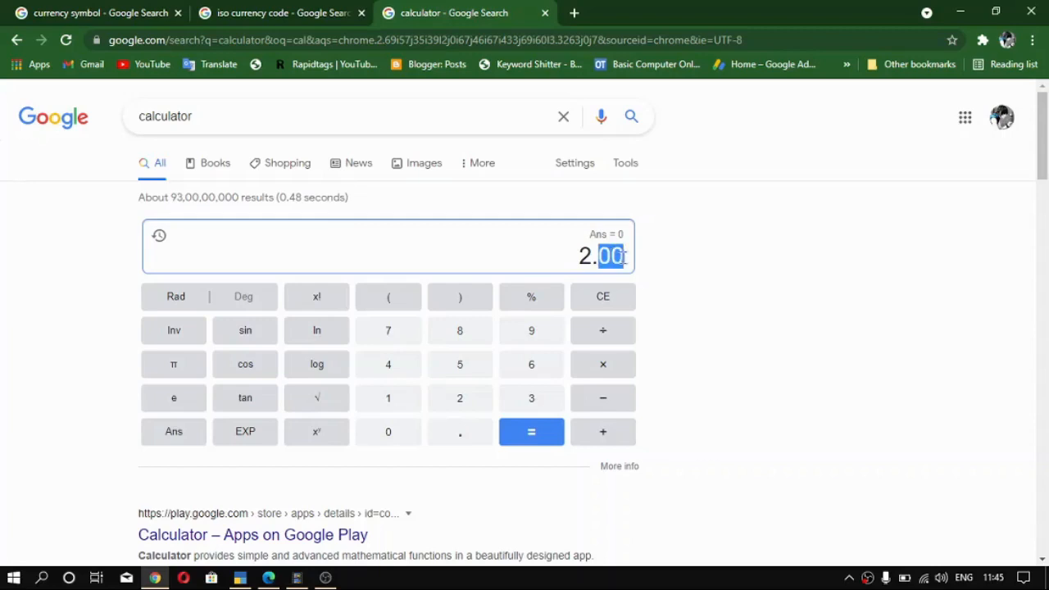
- Change the calculator's entry to 2.80 and highlight its two decimal digits
text(25)
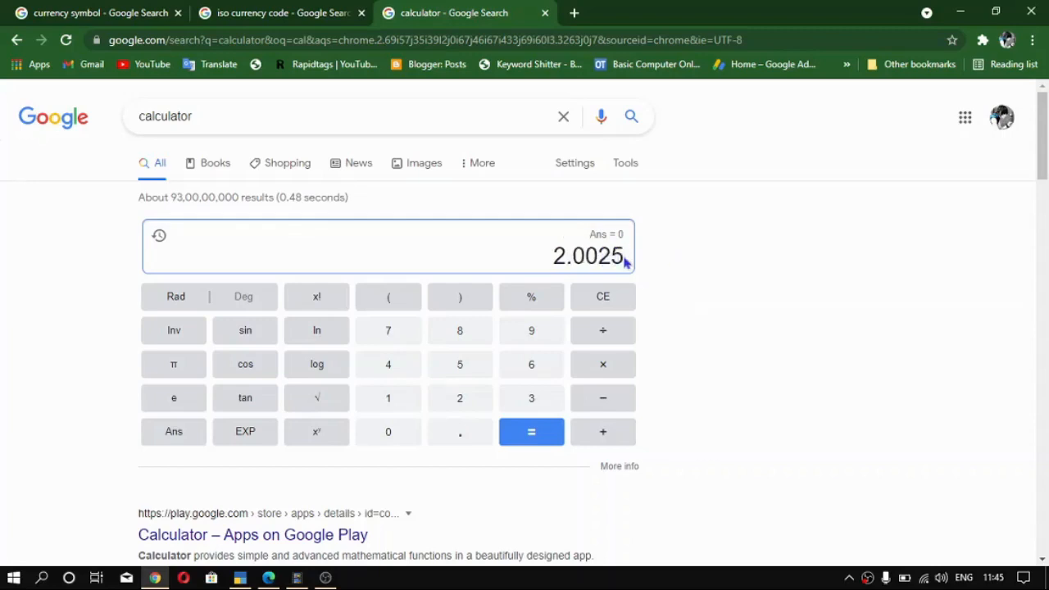
key(BackSpace)
key(BackSpace)
key(BackSpace)
key(BackSpace)
text(80)
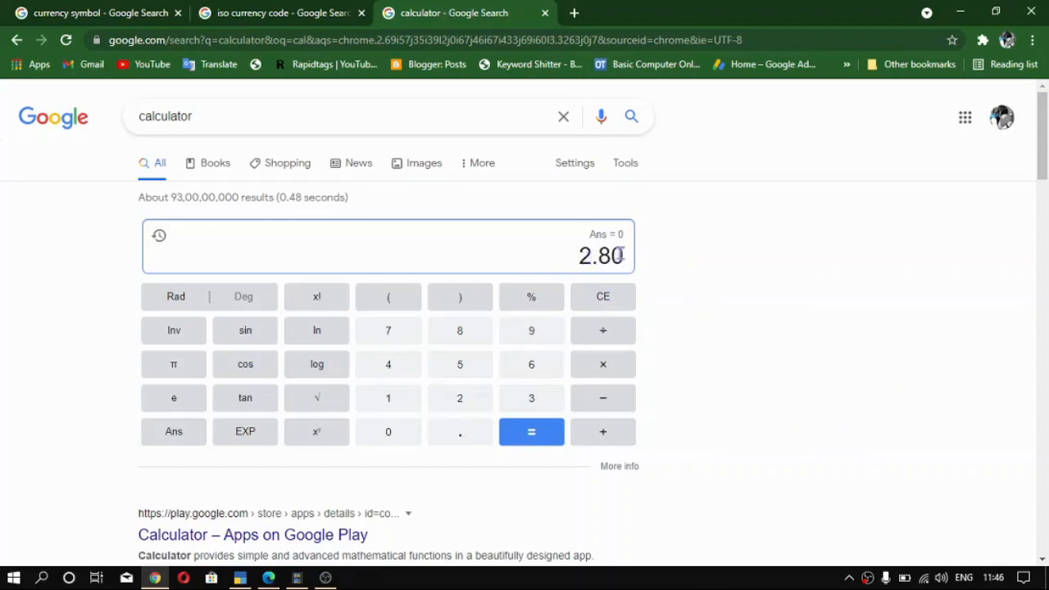
drag(625, 257, 598, 256)
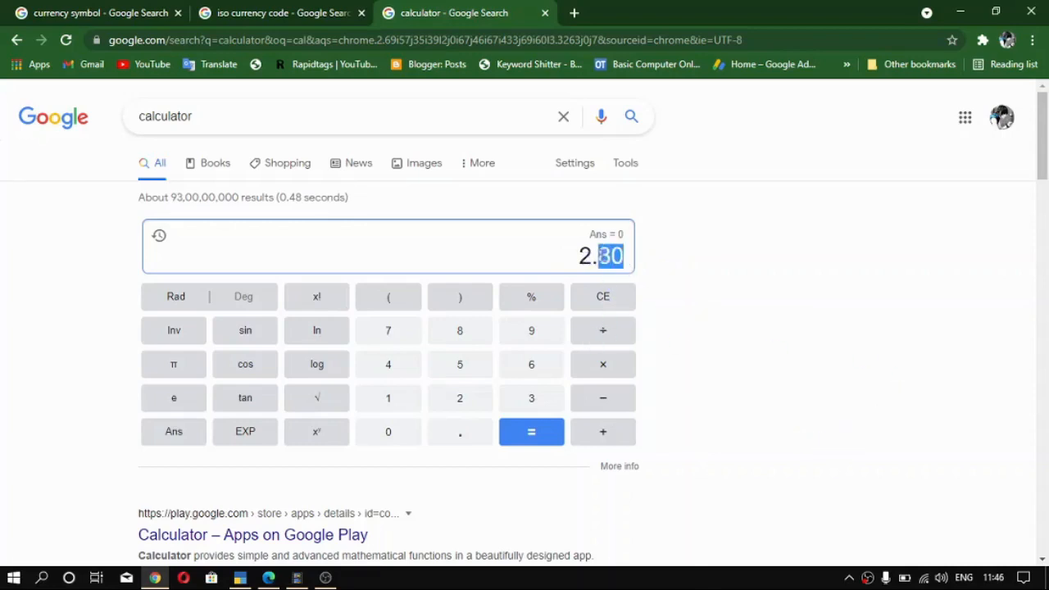
- Extend the calculator's entry to 2.800, and return to TallyPrime to accept 2 as the number of decimal places
click(605, 256)
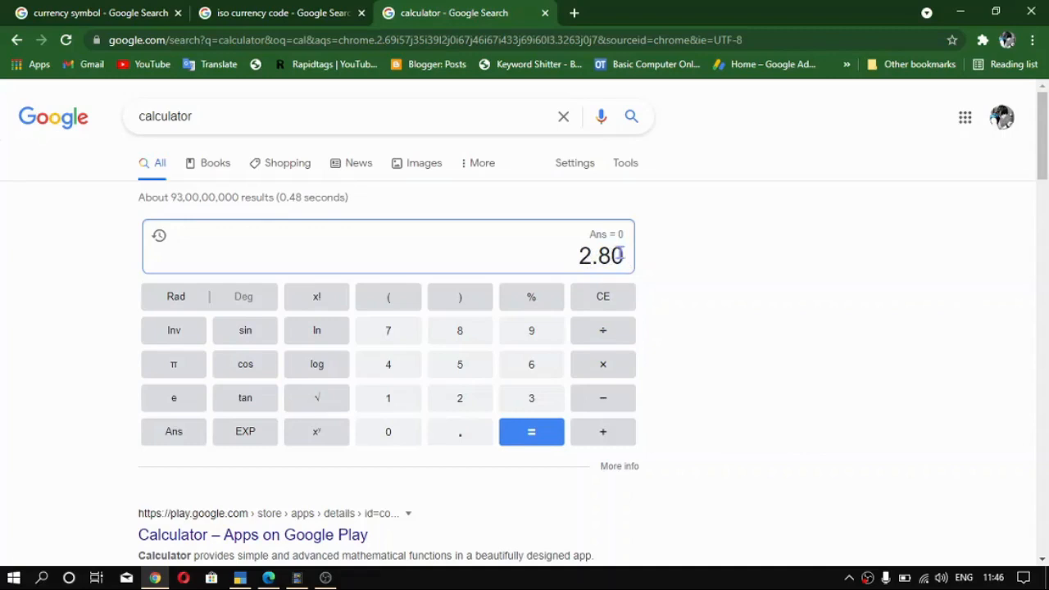
text(0)
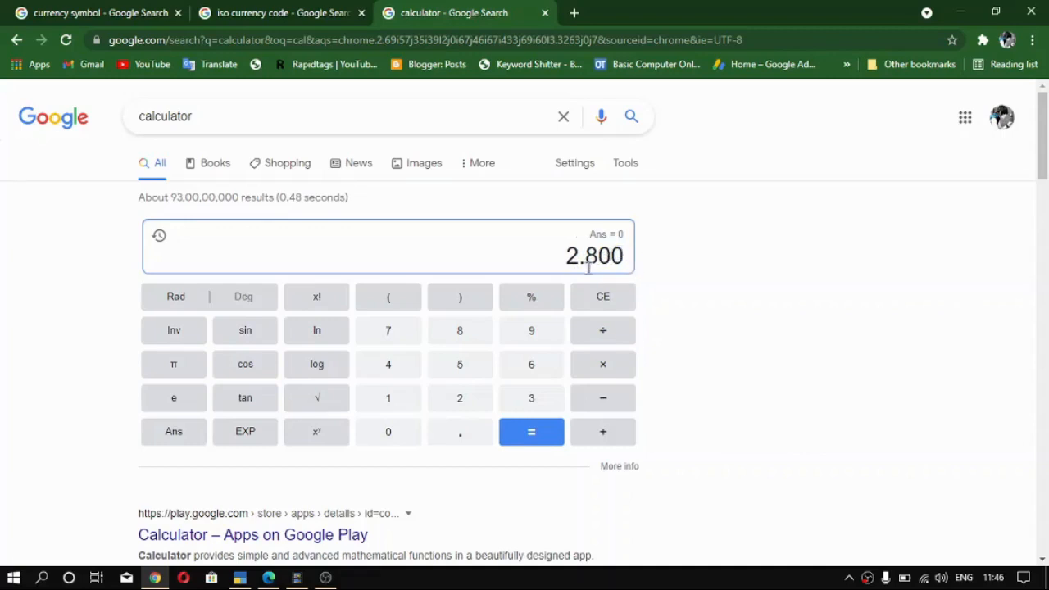
click(240, 578)
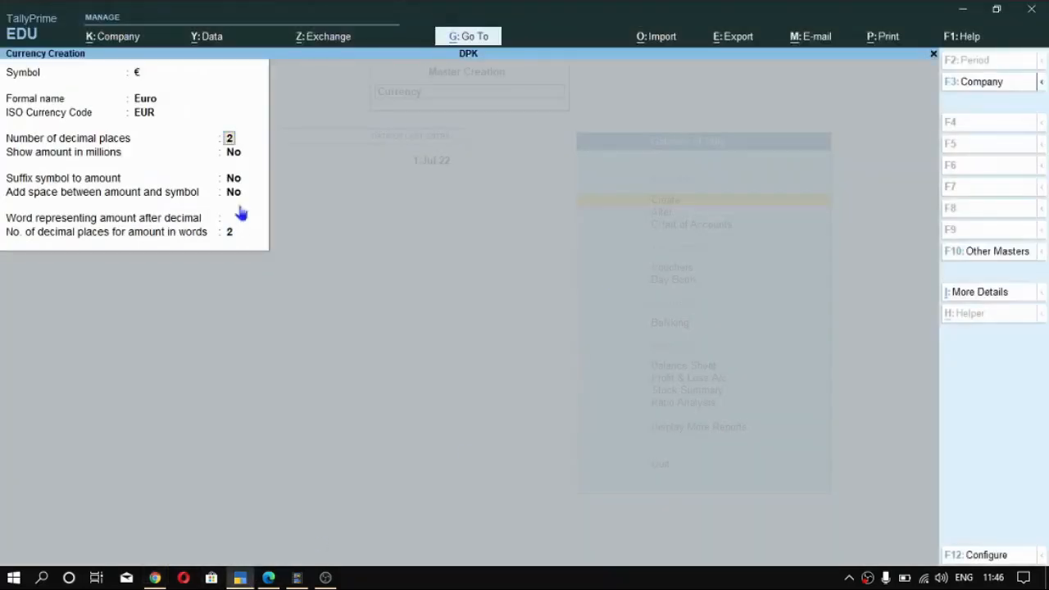
key(Return)
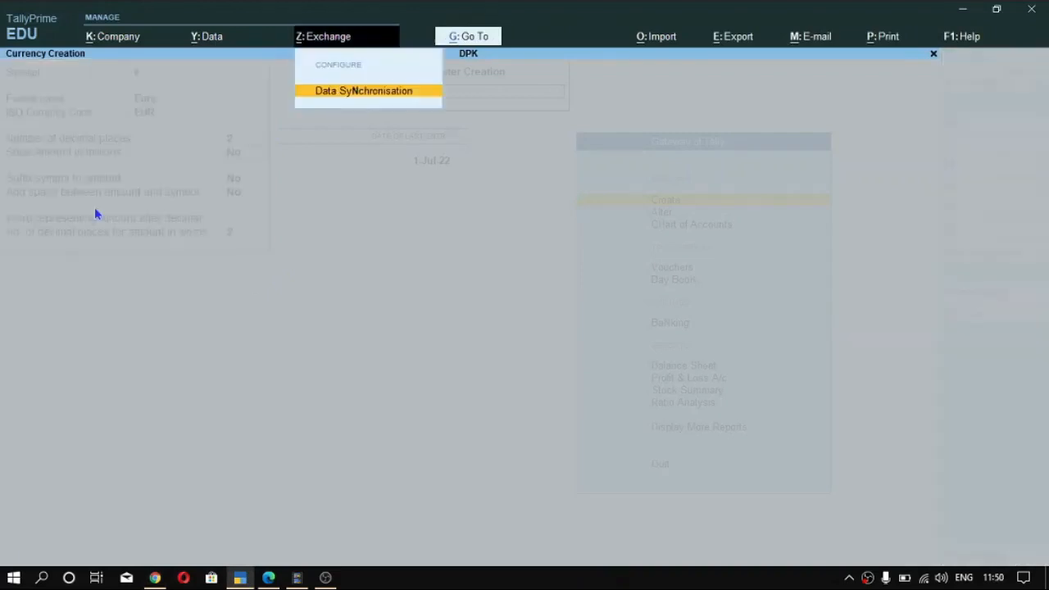
key(Escape)
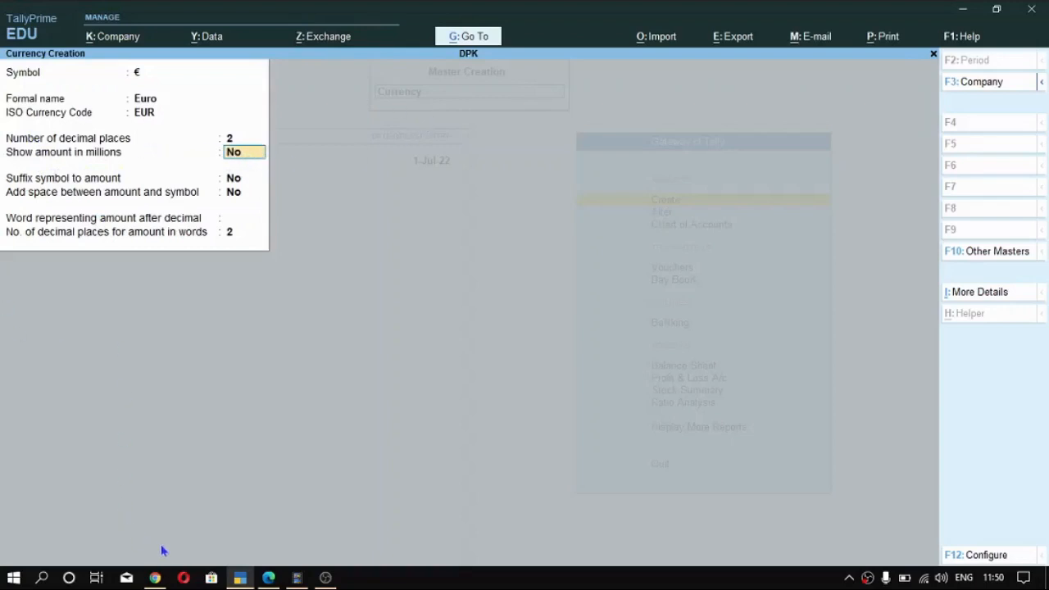
- Highlight the digits of 2000000 in Chrome's calculator, and return to TallyPrime to keep Show amount in millions set to No
click(155, 578)
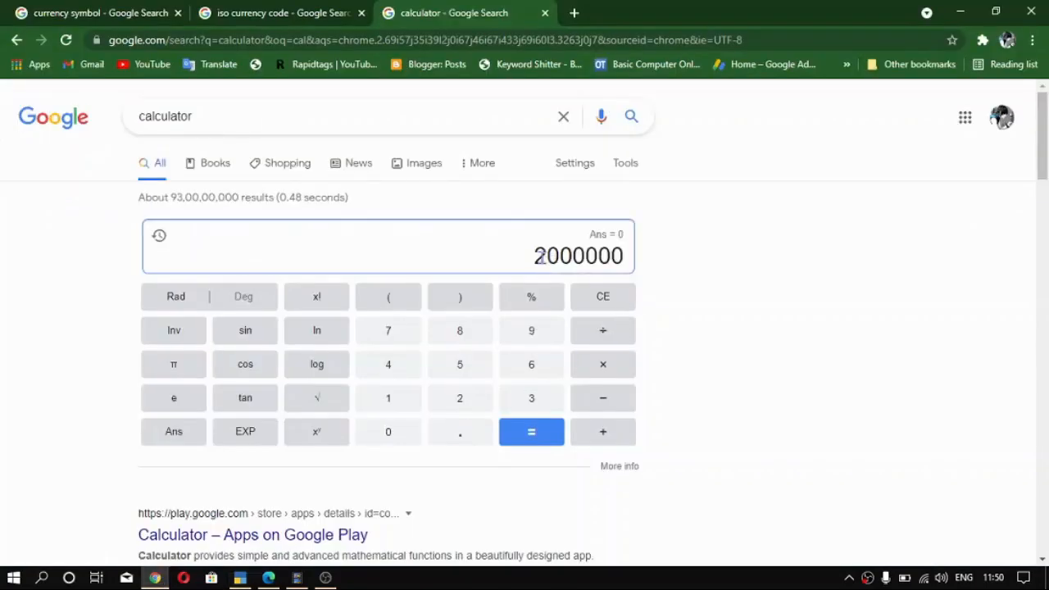
drag(545, 255, 625, 256)
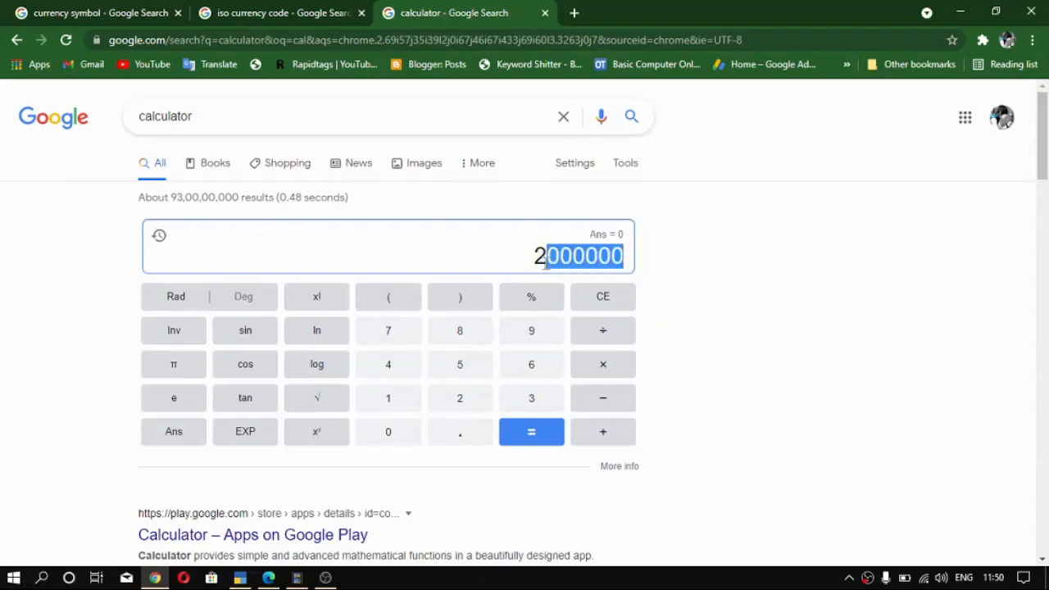
drag(535, 256, 624, 257)
drag(538, 260, 583, 257)
key(alt+Tab)
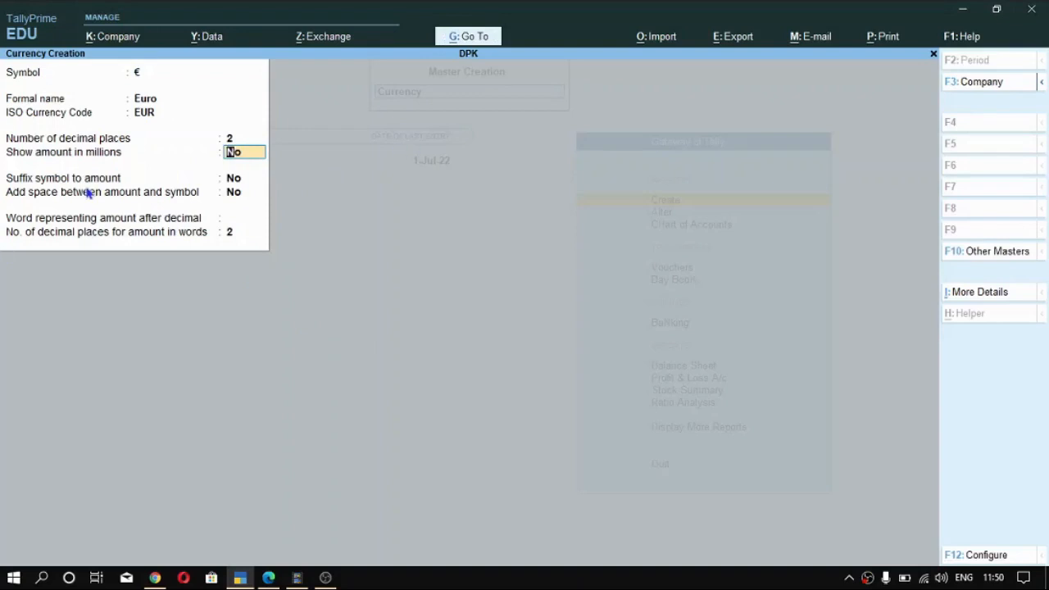
key(Return)
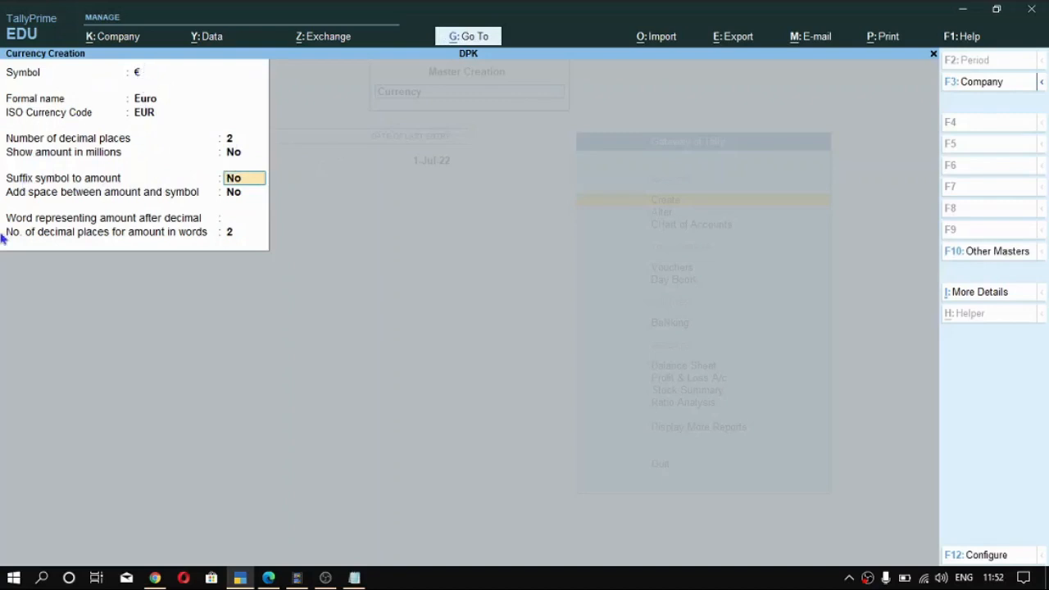
- Switch to Notepad, highlight the amount and the trailing euro symbol in 200€, and return to TallyPrime
key(alt+Tab)
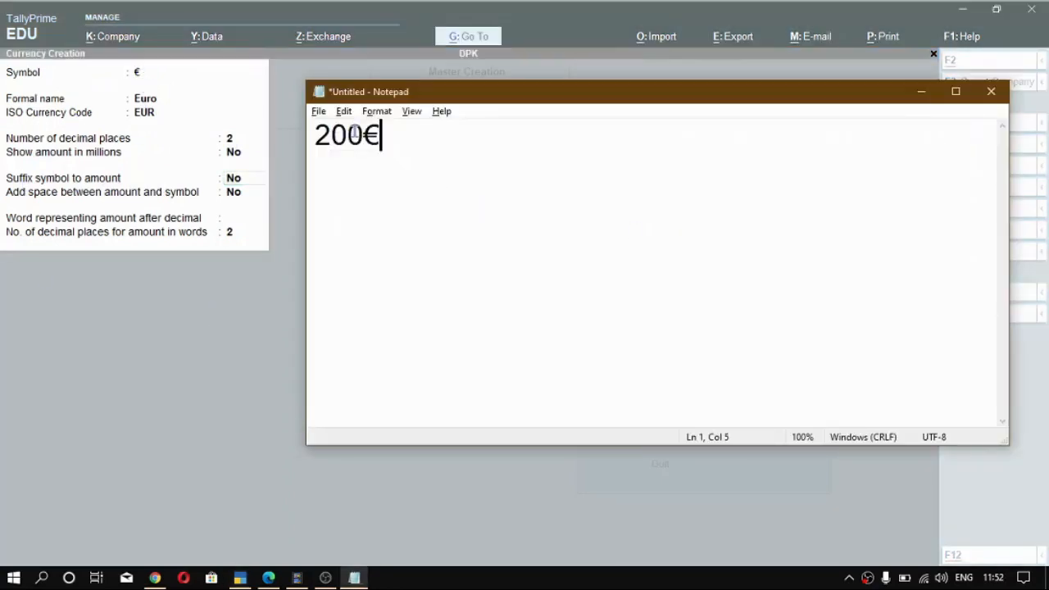
drag(363, 136, 315, 138)
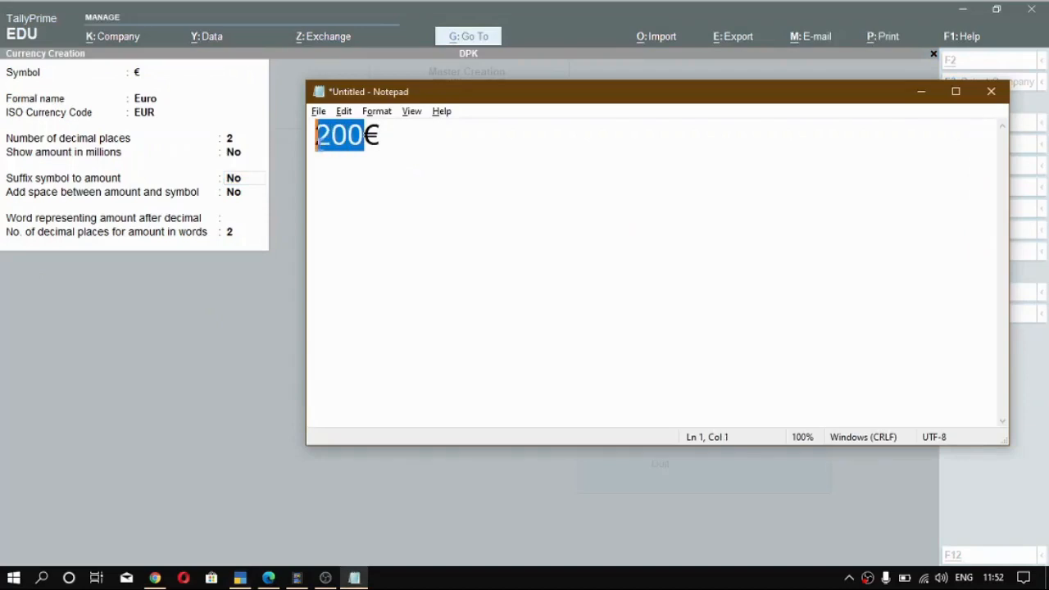
drag(387, 140, 360, 137)
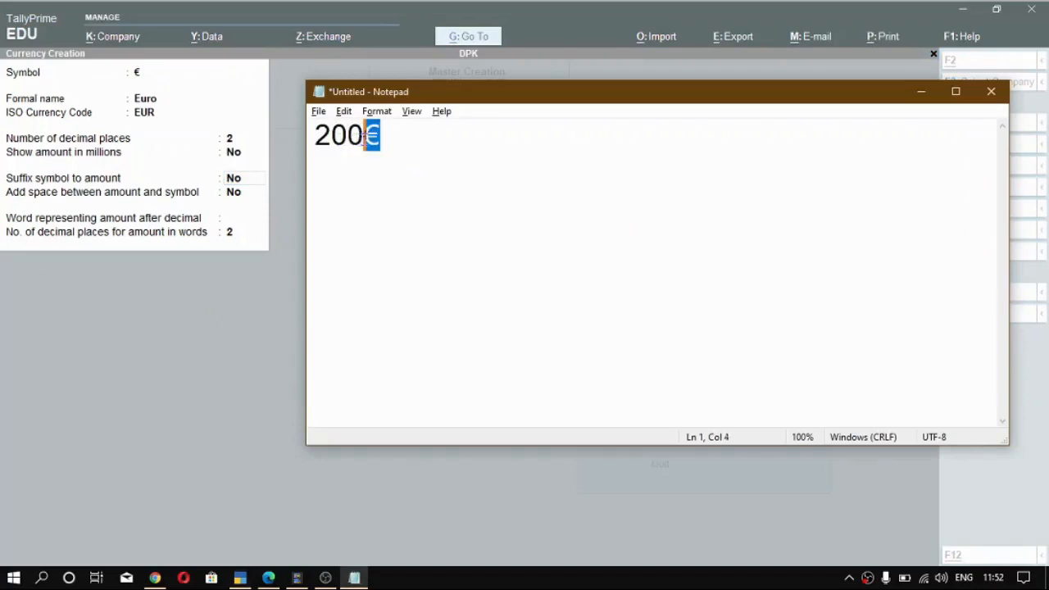
key(Right)
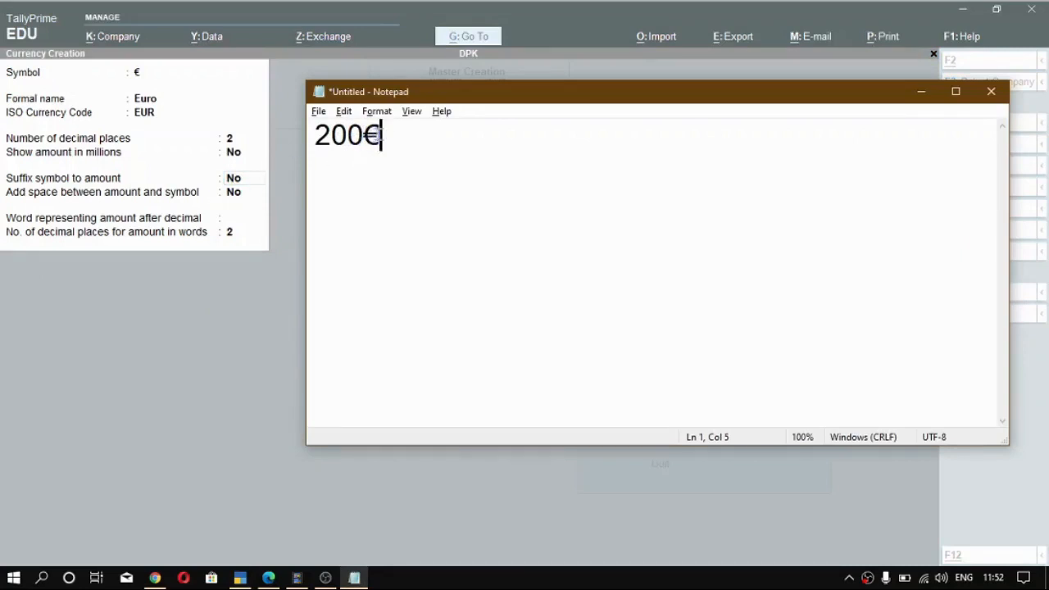
drag(382, 136, 365, 136)
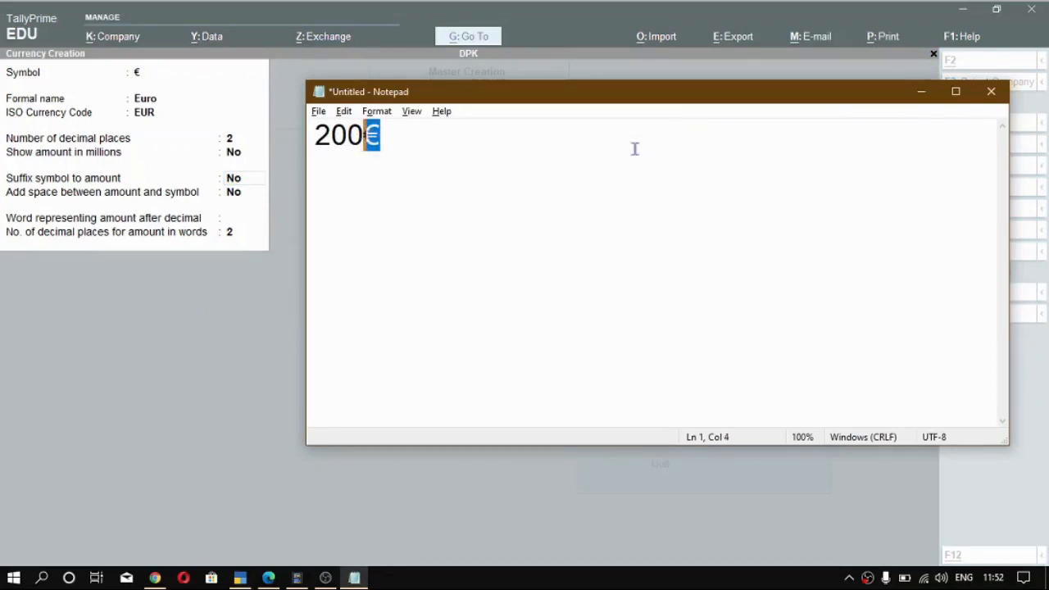
click(265, 196)
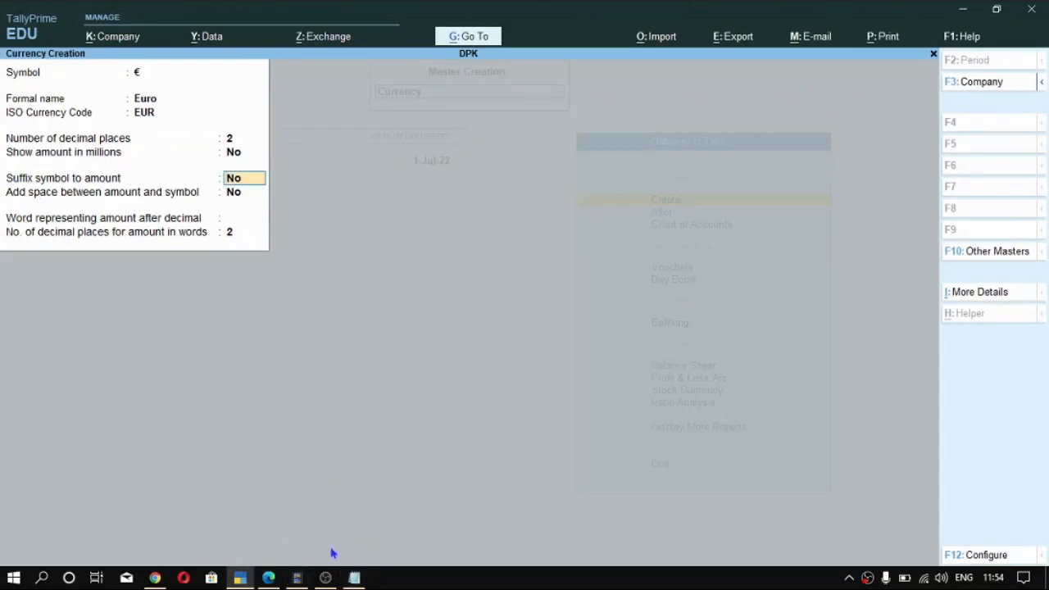
- Rewrite the Notepad example as €200, and return to TallyPrime to keep Suffix symbol to amount set to No
click(355, 578)
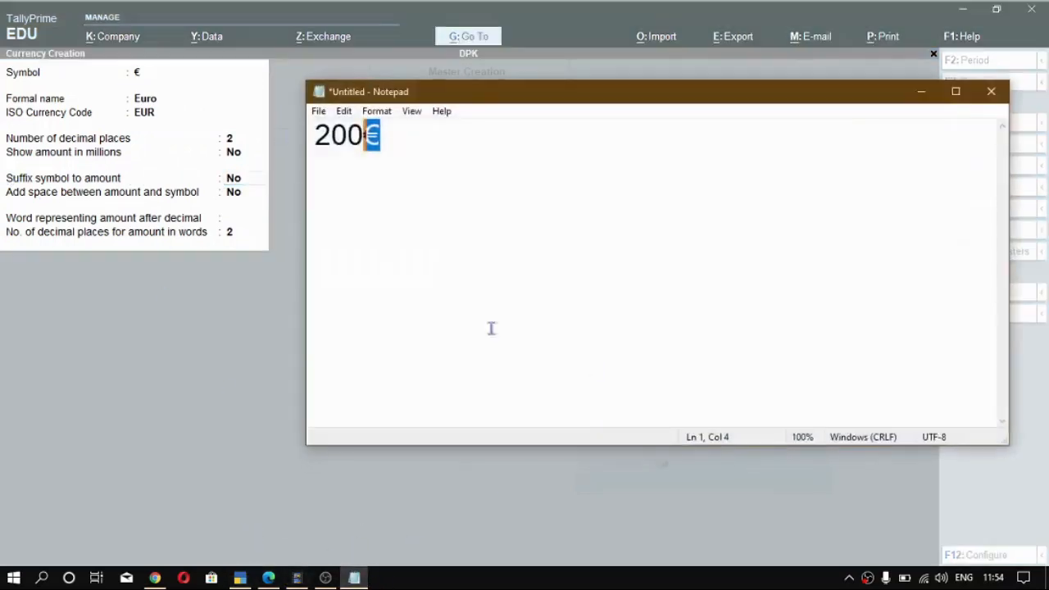
drag(383, 136, 289, 145)
drag(363, 135, 319, 141)
key(Delete)
click(393, 148)
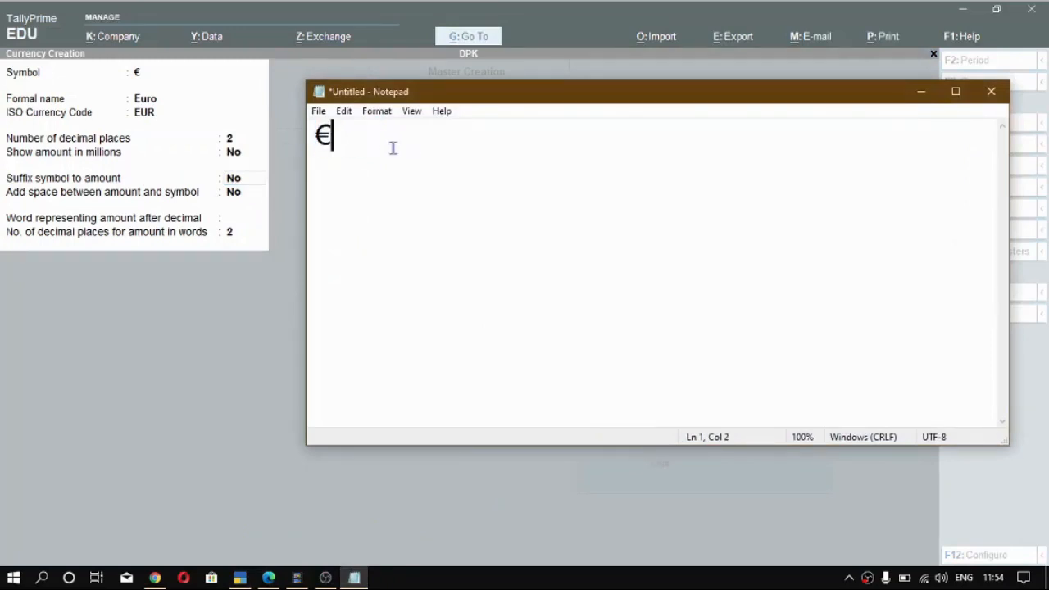
text(200)
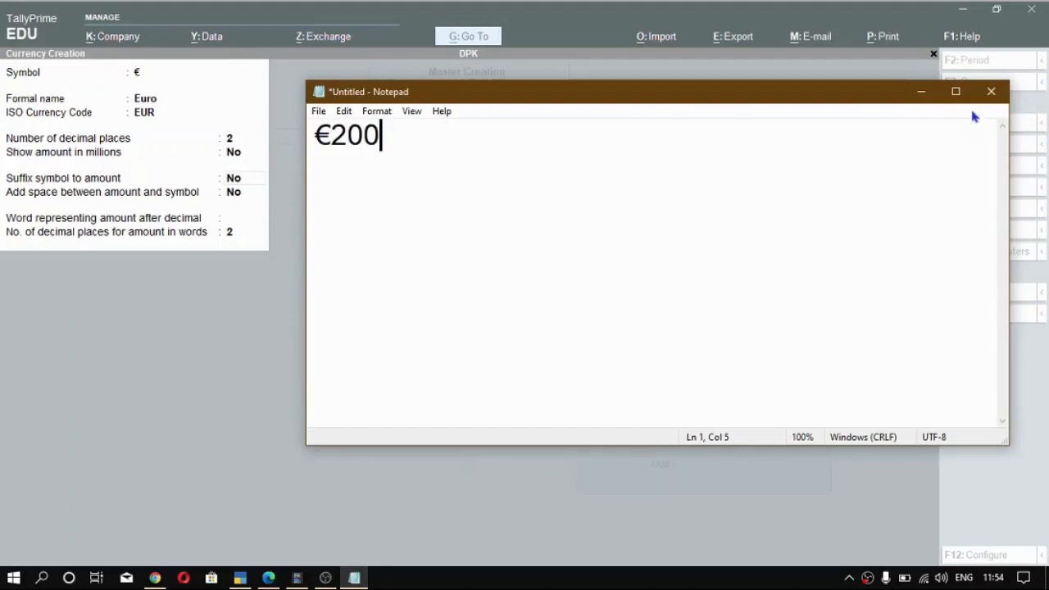
click(922, 91)
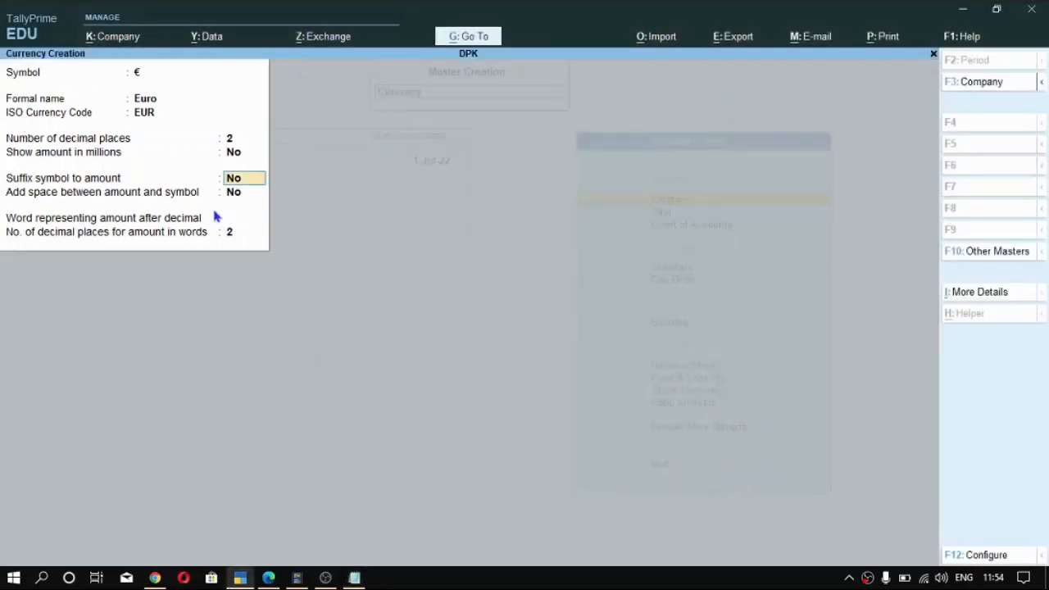
key(Return)
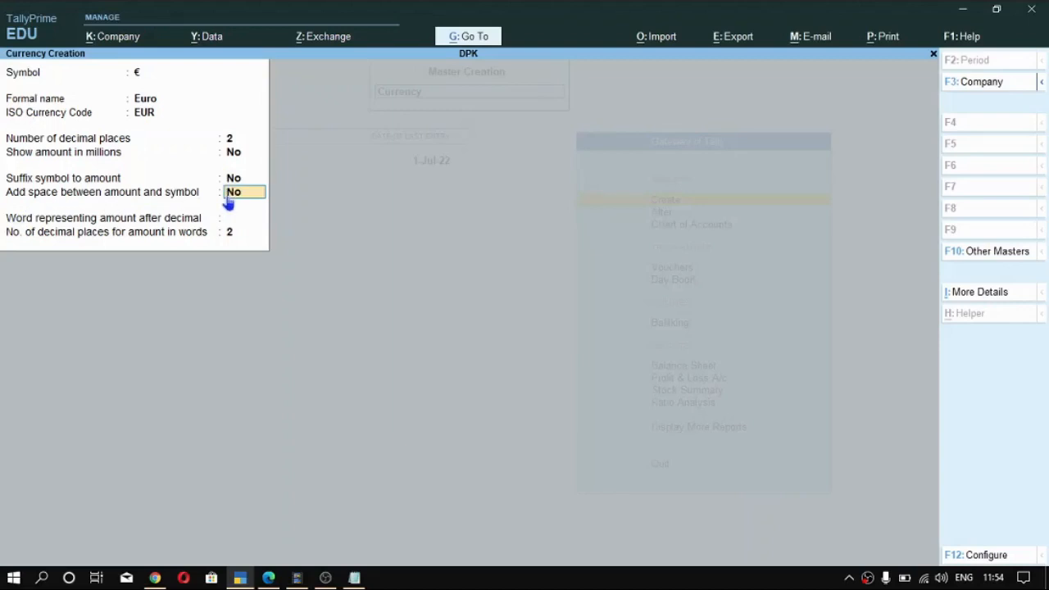
- Change the Notepad example to € 200, and return to TallyPrime to keep Add space between amount and symbol set to No
click(355, 578)
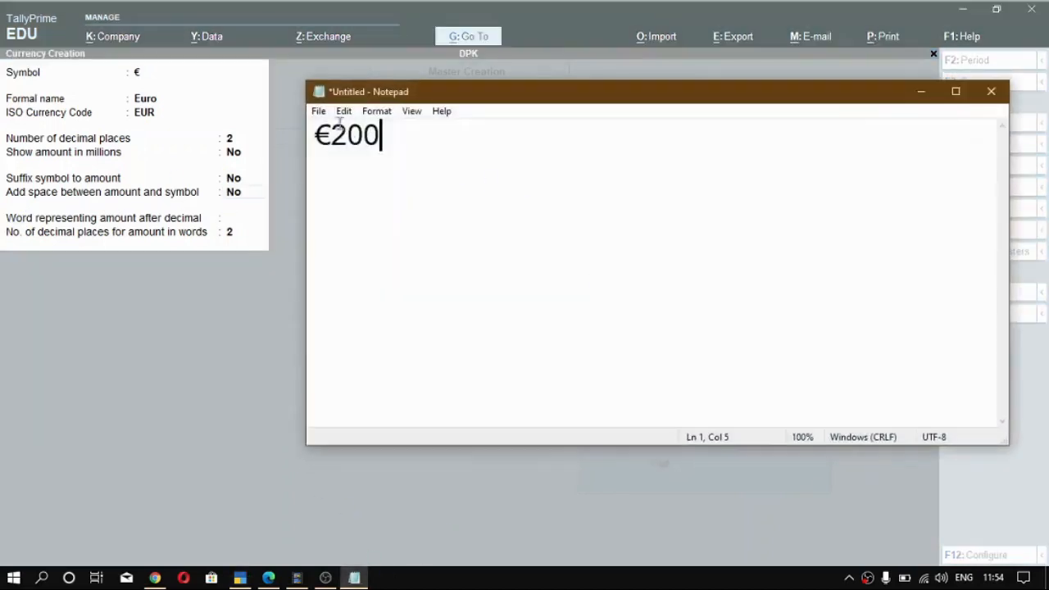
click(332, 135)
shift+click(312, 140)
drag(382, 139, 331, 136)
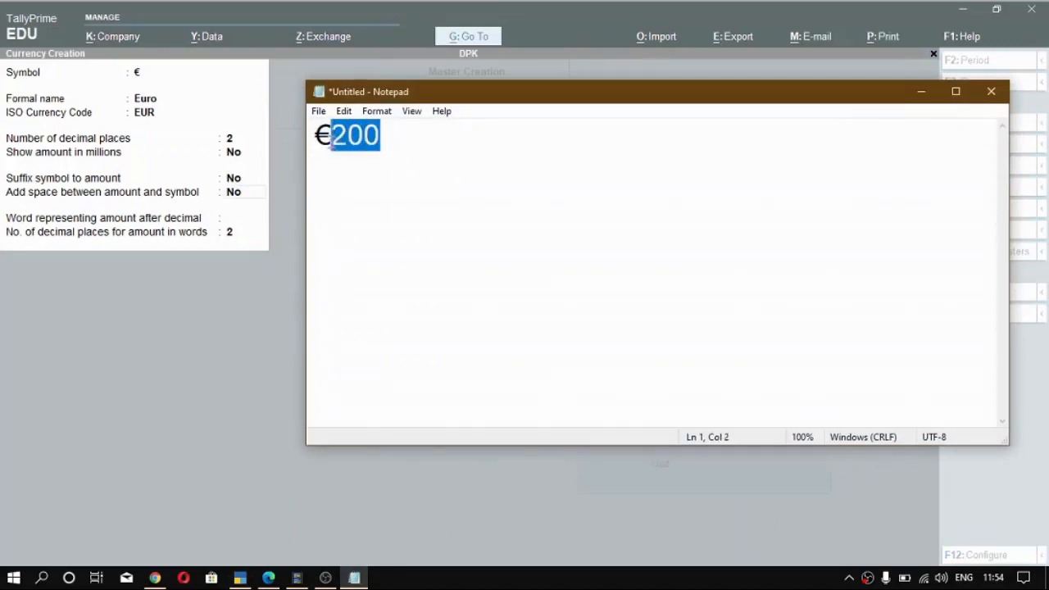
click(332, 136)
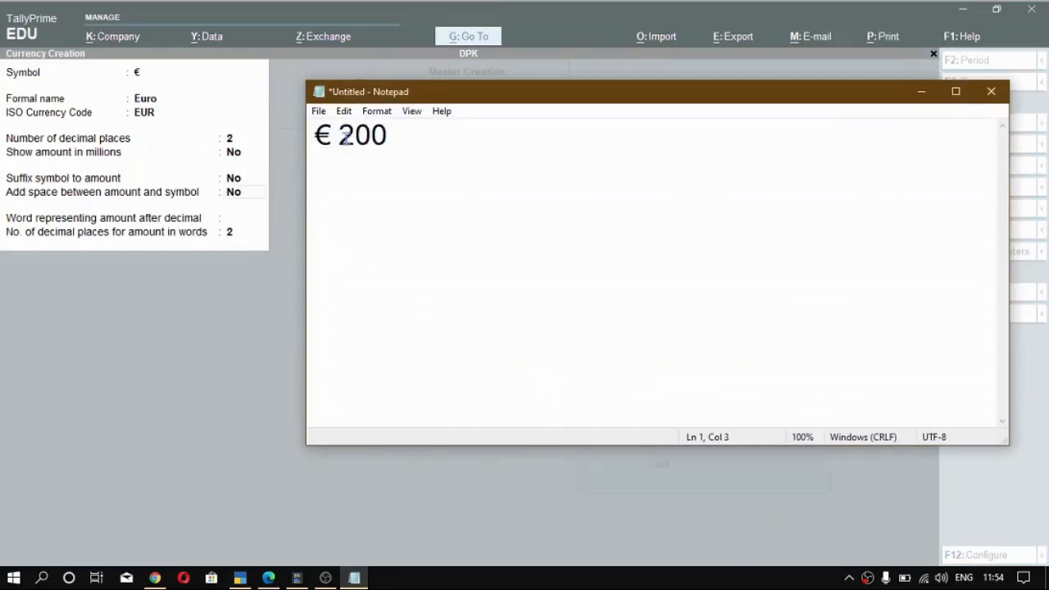
drag(394, 140, 316, 136)
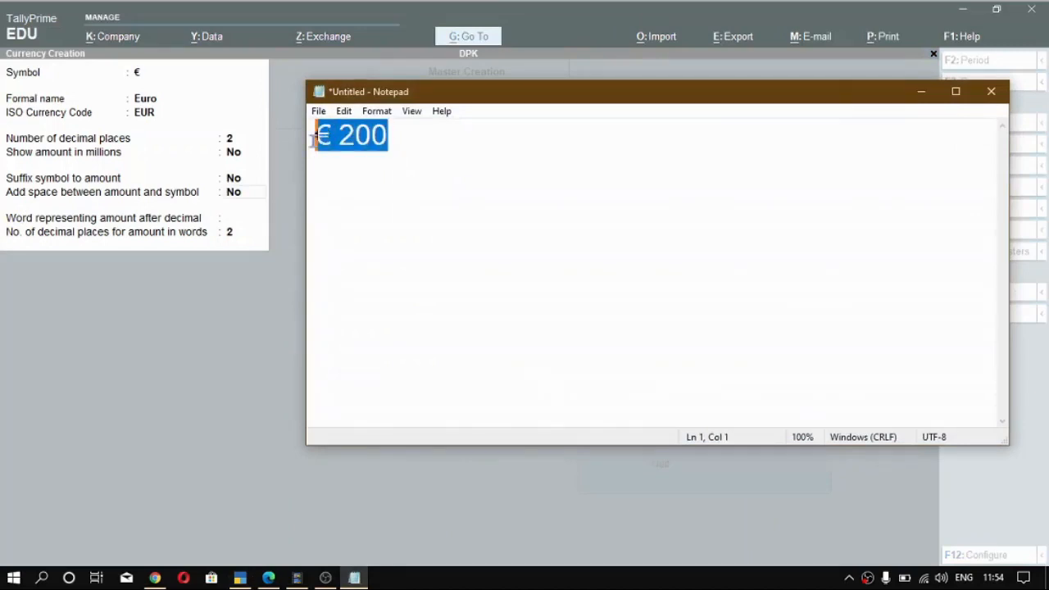
click(929, 96)
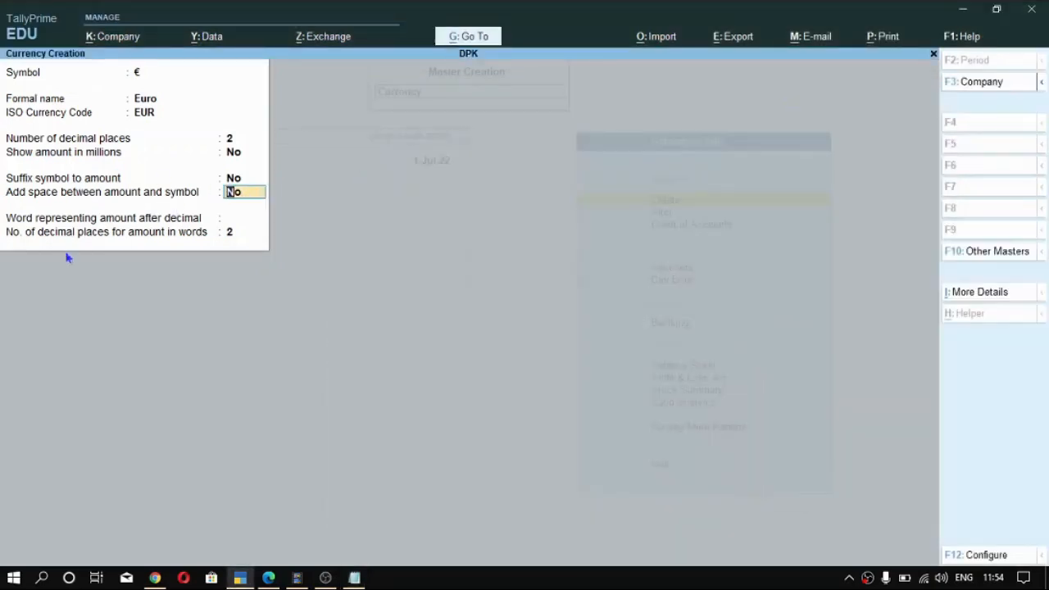
key(Return)
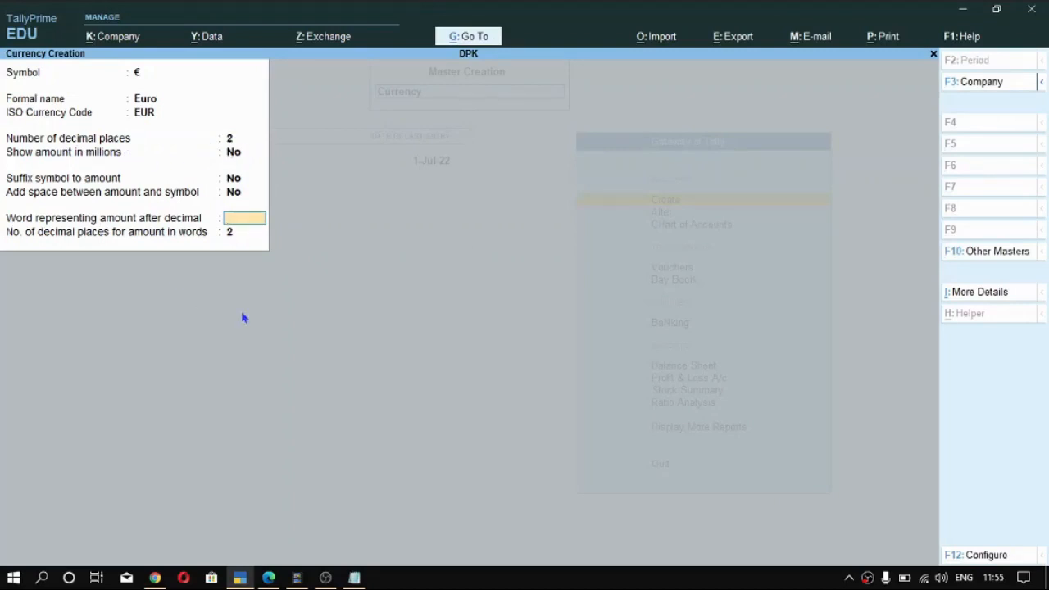
- Switch to the calculator in Chrome, highlight the two decimal digits of 25.25, and return to TallyPrime
click(164, 580)
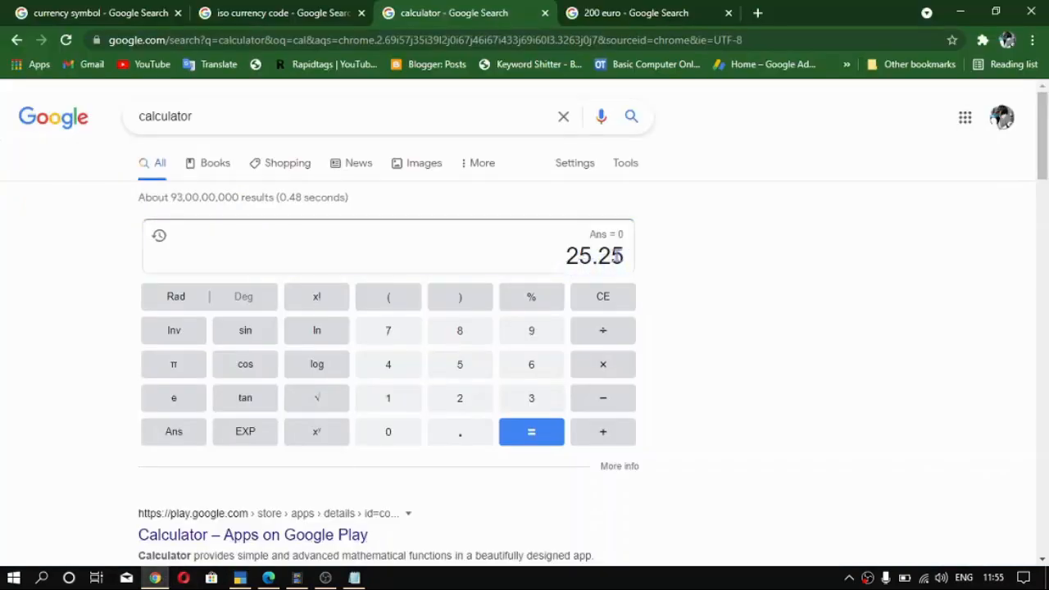
drag(601, 256, 625, 257)
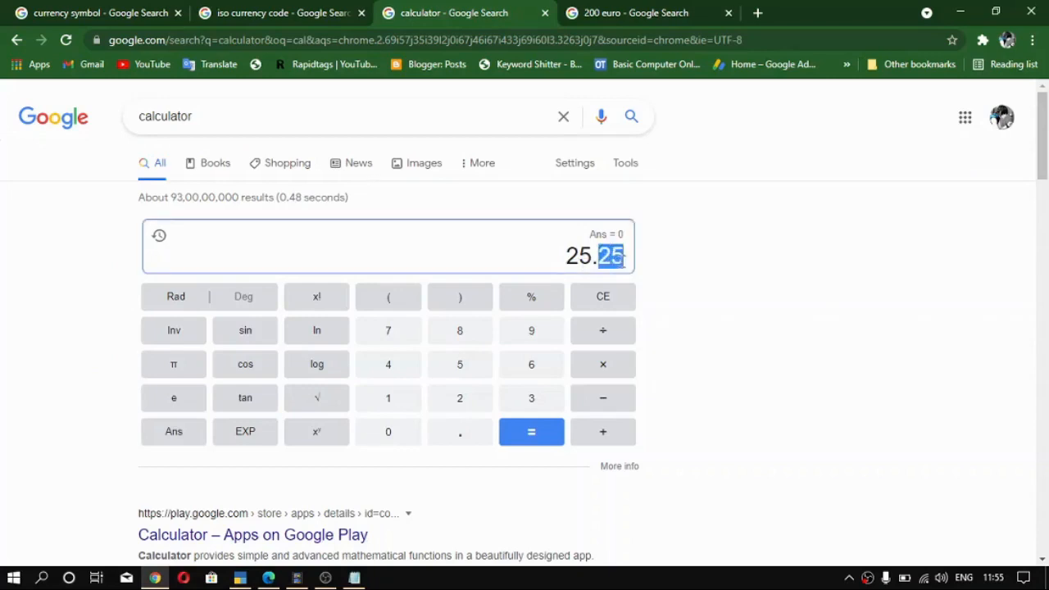
click(508, 265)
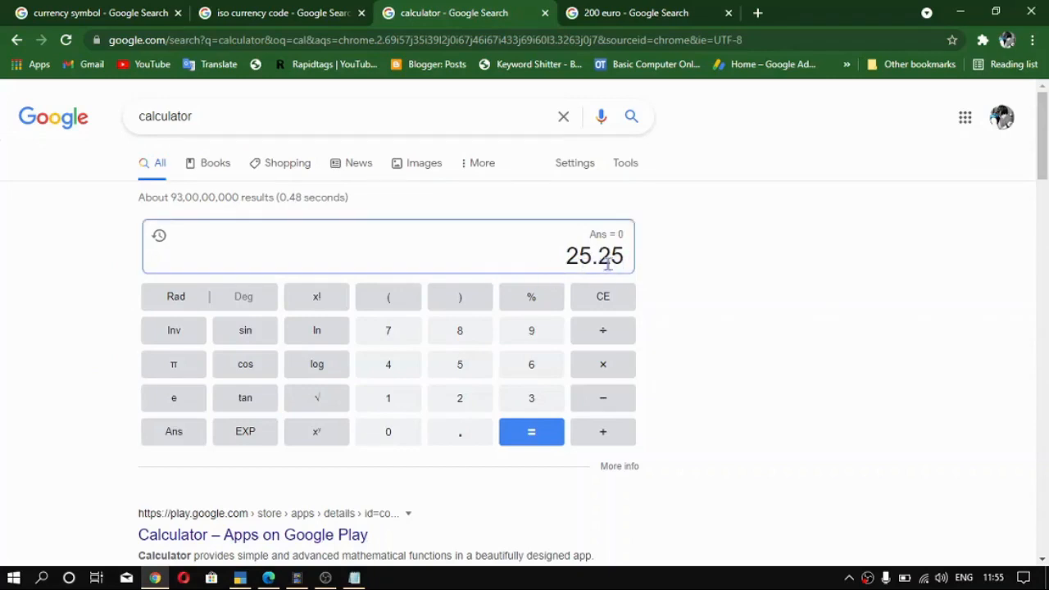
drag(596, 256, 625, 258)
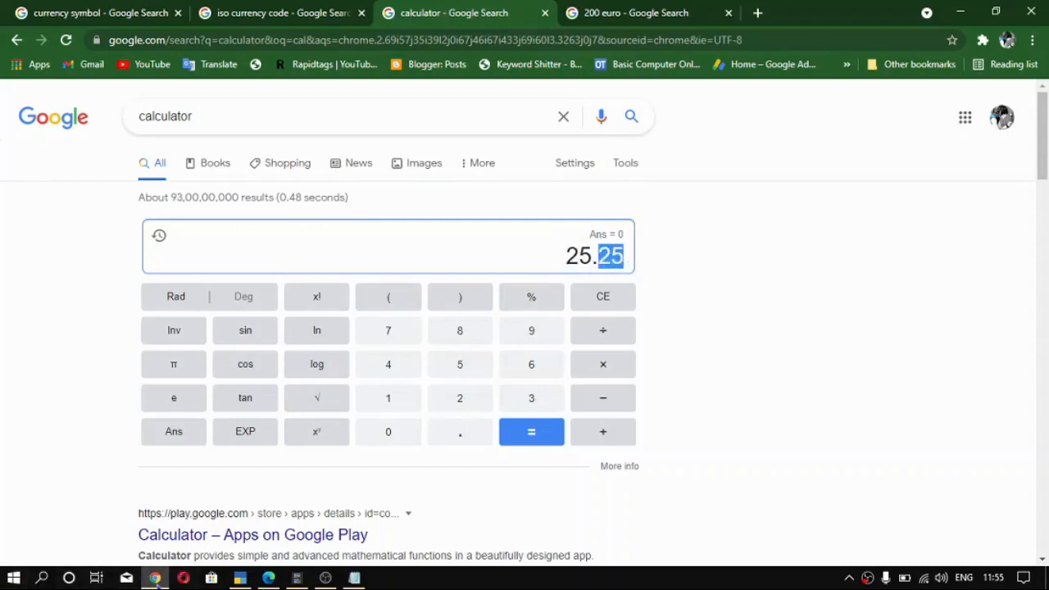
click(155, 578)
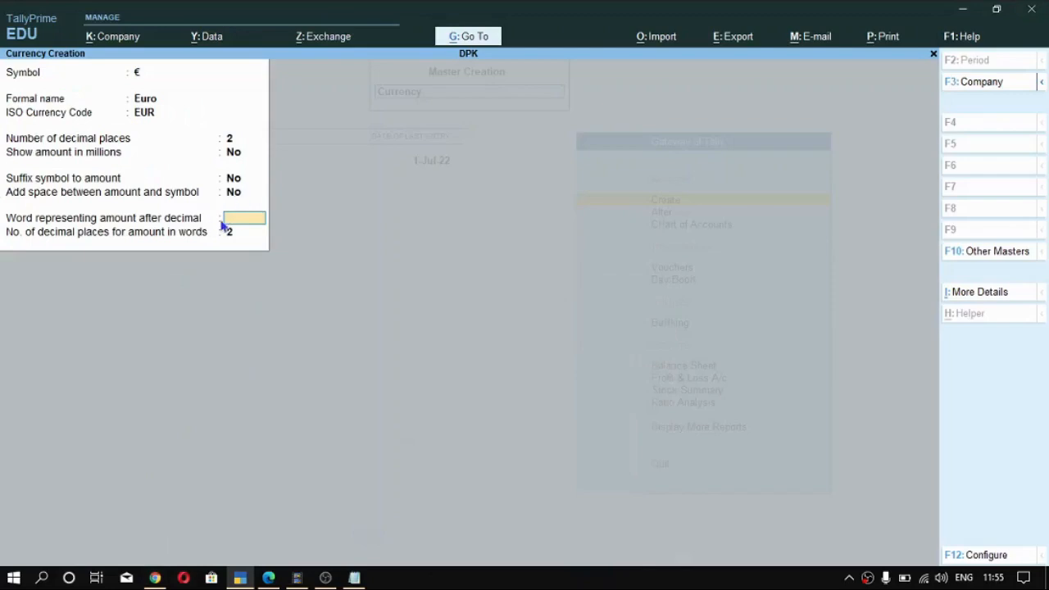
- Switch back to Chrome's calculator and highlight the whole amount 25.25 and its decimal part, checking against TallyPrime's currency form in between
click(155, 578)
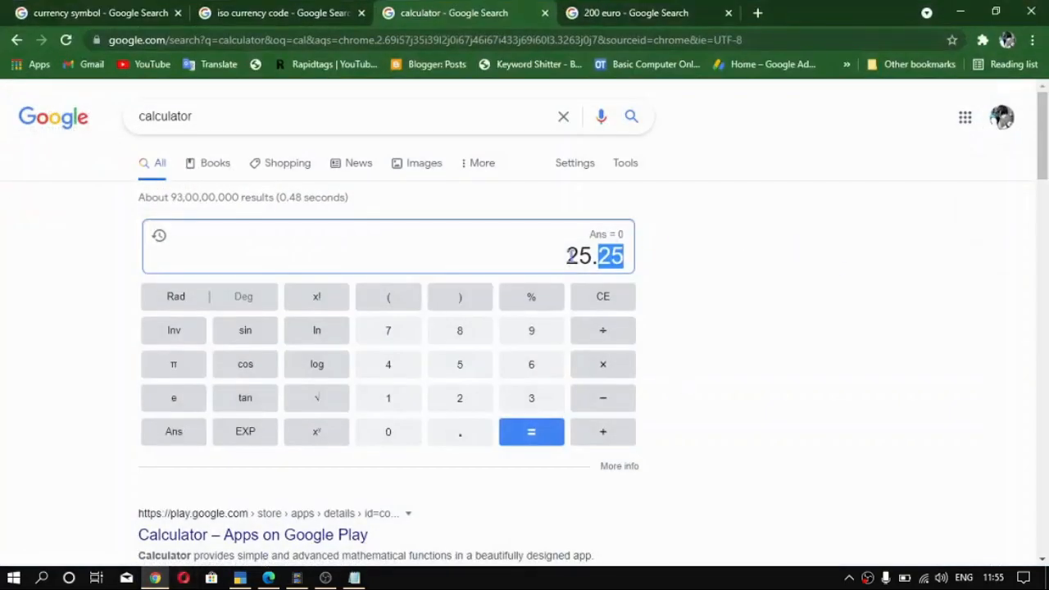
drag(567, 258, 625, 259)
click(619, 257)
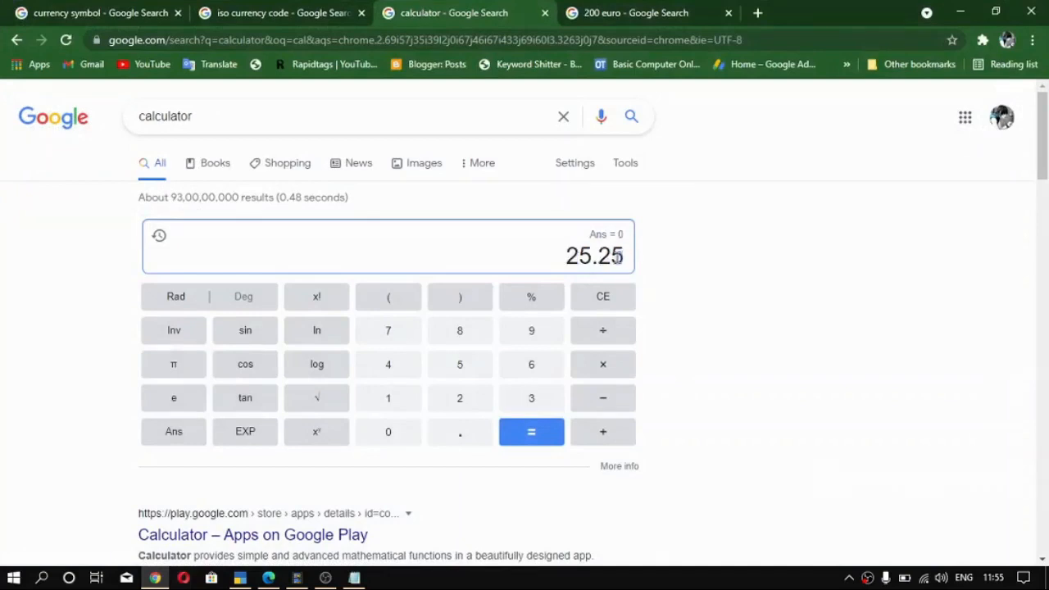
click(155, 578)
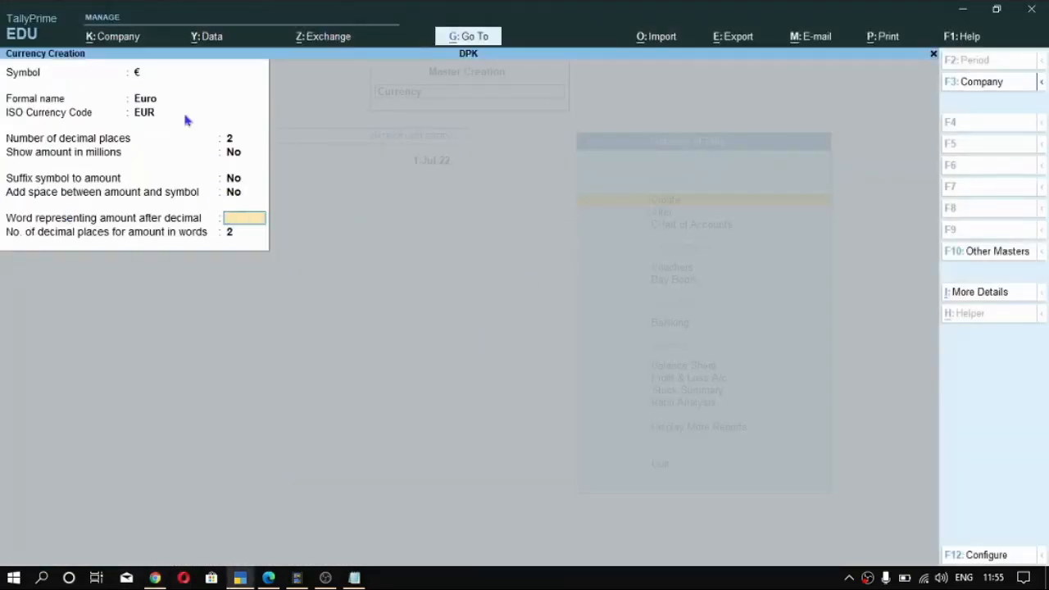
click(155, 578)
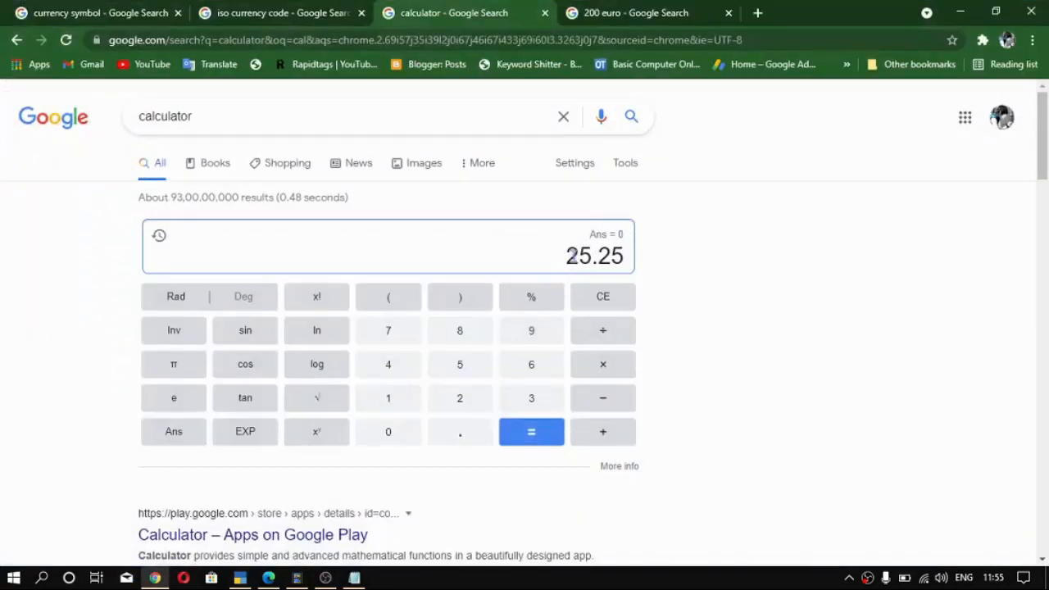
drag(569, 255, 628, 261)
click(611, 257)
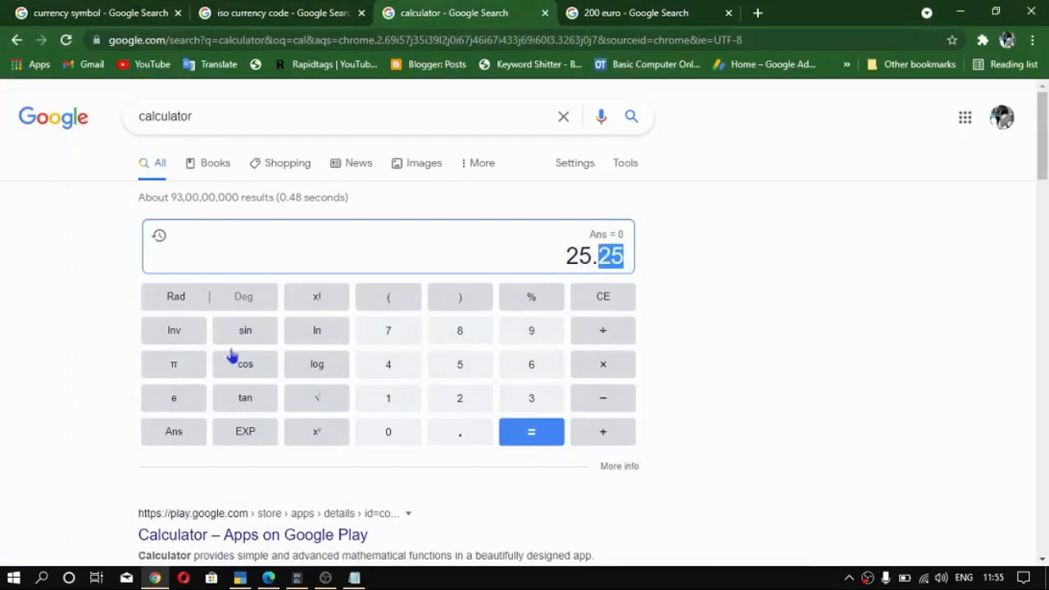
- Switch to TallyPrime and enter cents as the word representing the amount after decimal
click(239, 578)
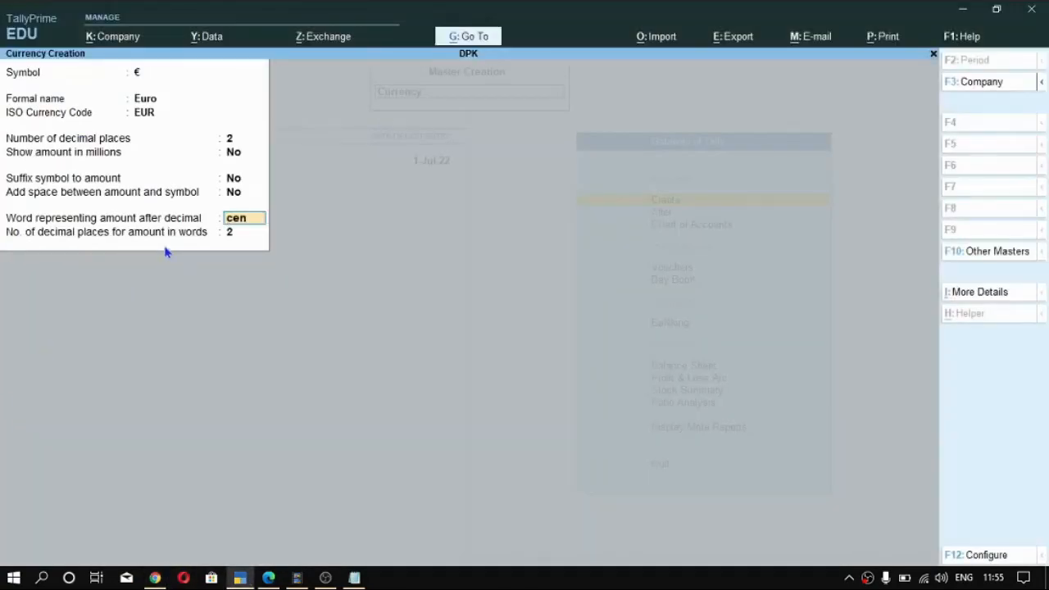
key(Return)
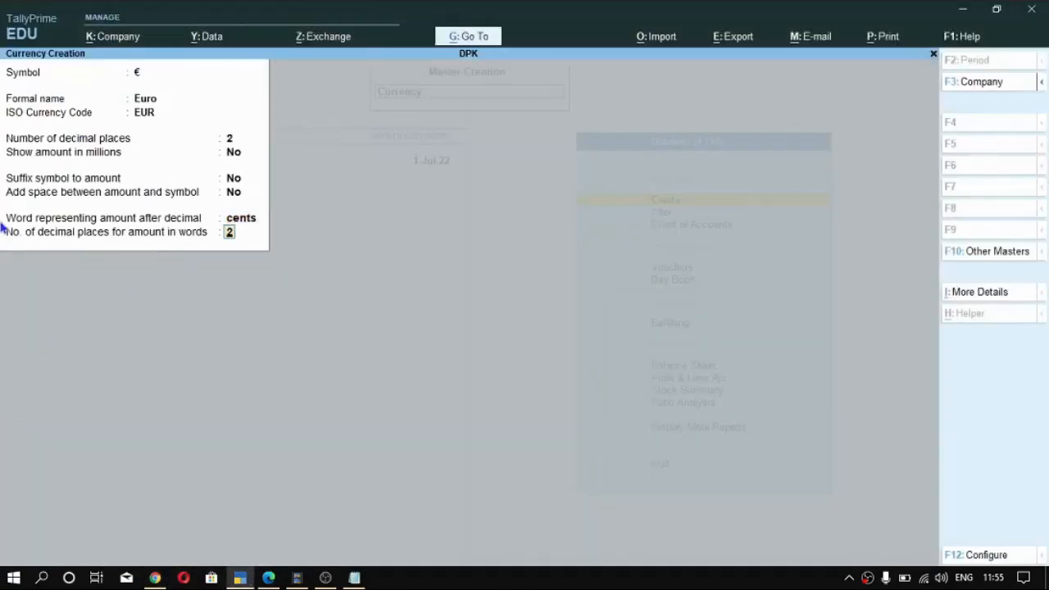
key(ctrl)
- Switch to Notepad, highlight parts of € 200.20 and its wording "Two Hundres Euro", and return to TallyPrime
click(354, 578)
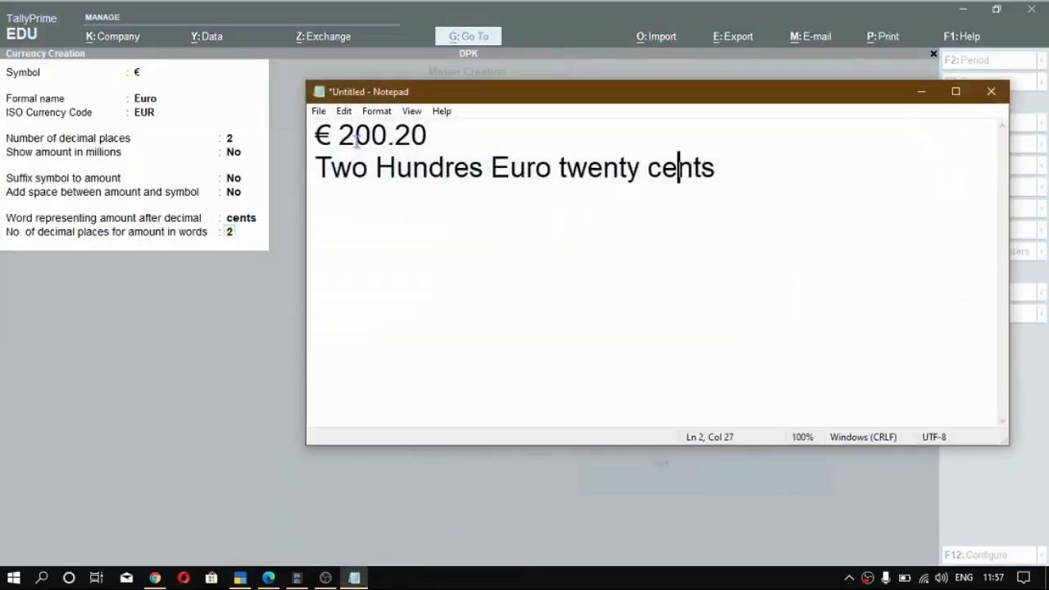
drag(330, 136, 356, 135)
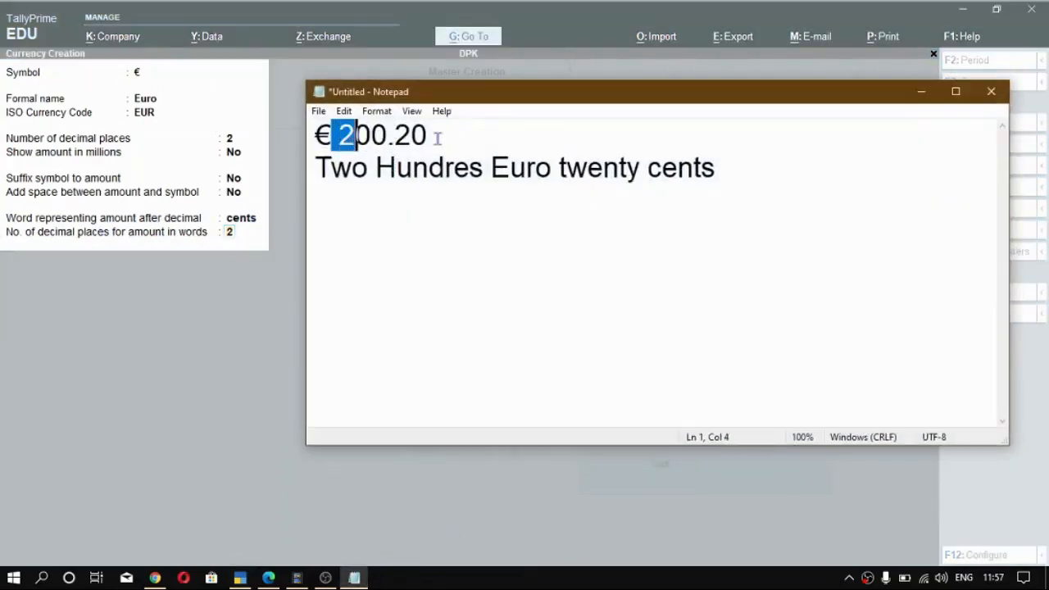
drag(428, 136, 401, 138)
click(398, 138)
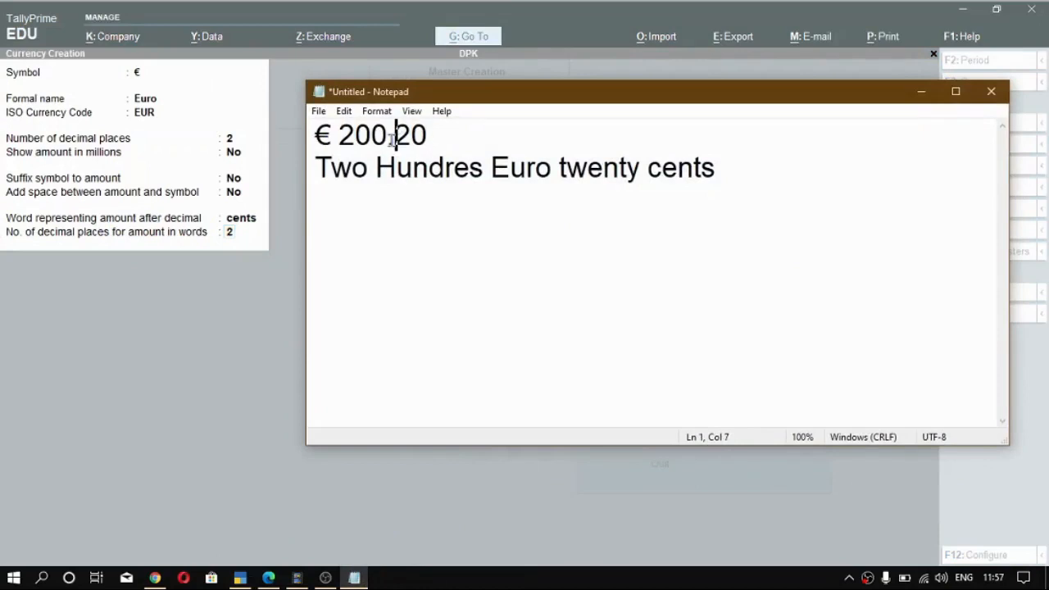
drag(404, 138, 429, 135)
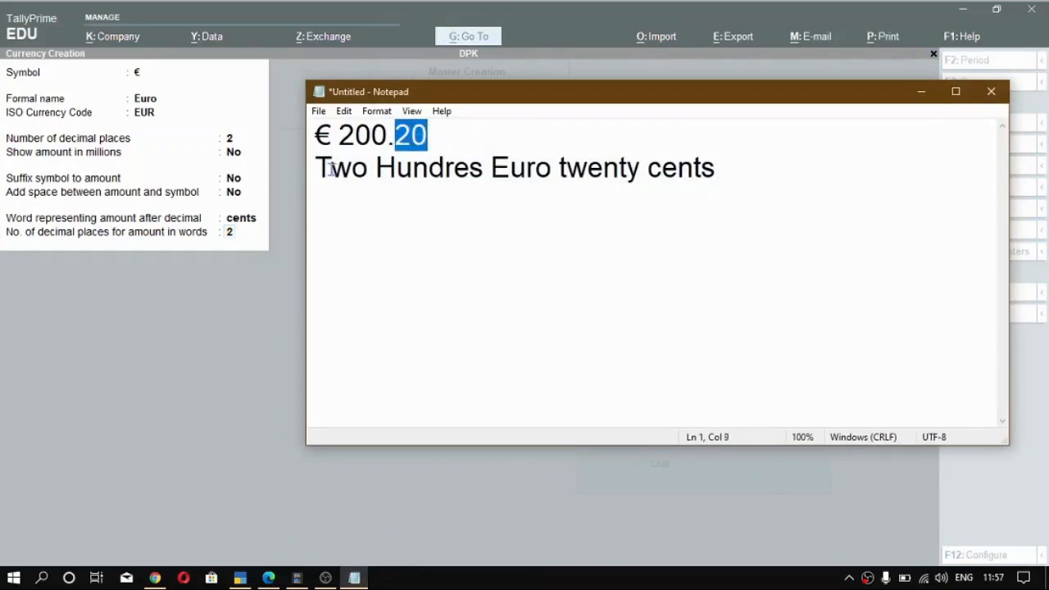
drag(317, 168, 547, 175)
click(233, 269)
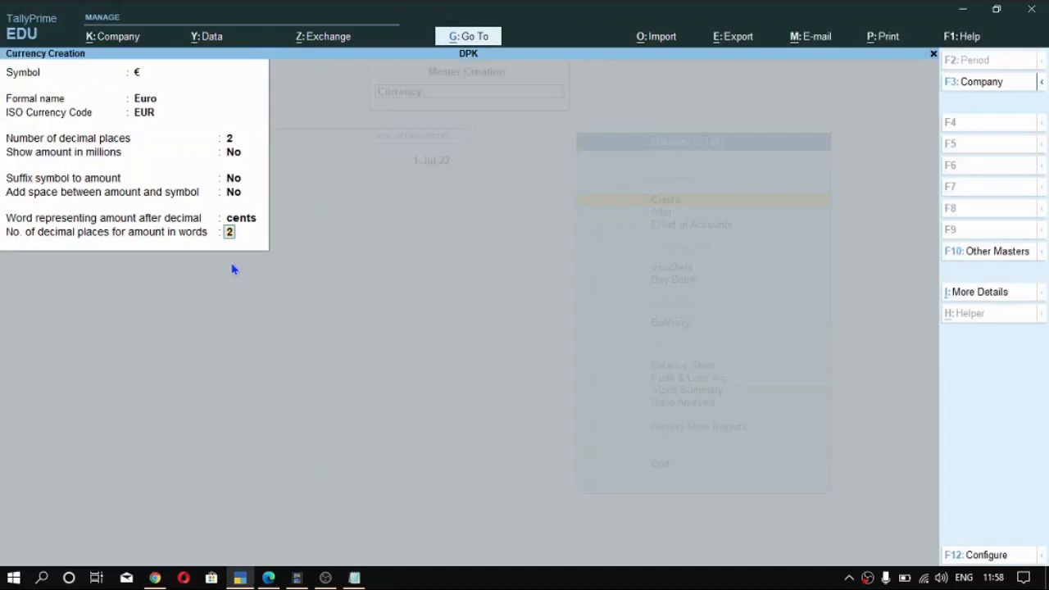
- Highlight the decimal digits of 200.20 in Notepad, and return to TallyPrime to keep 2 decimal places for amount in words
key(alt+Tab)
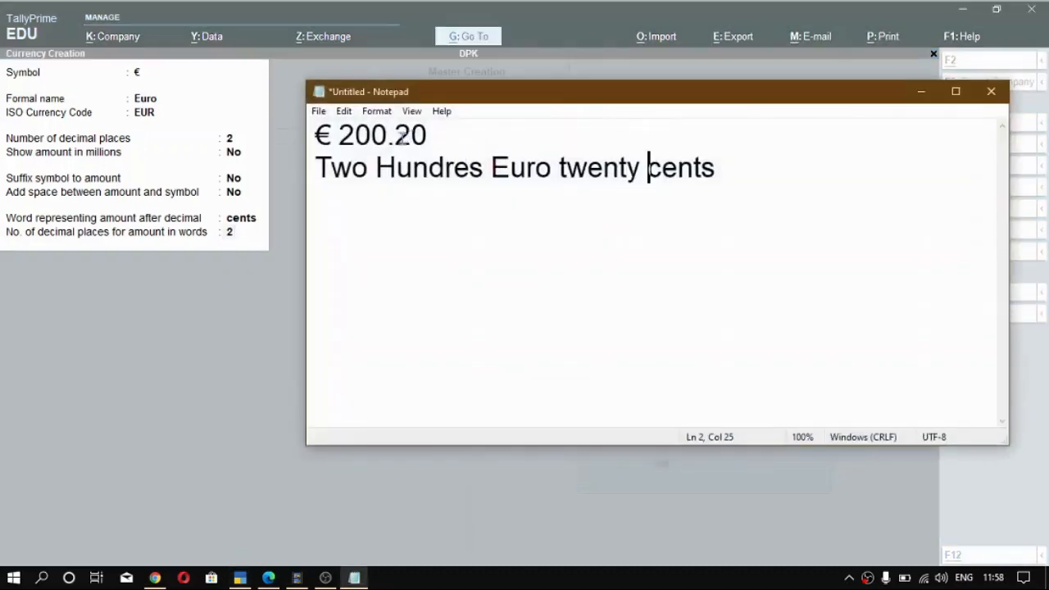
drag(400, 138, 428, 139)
click(396, 145)
click(922, 92)
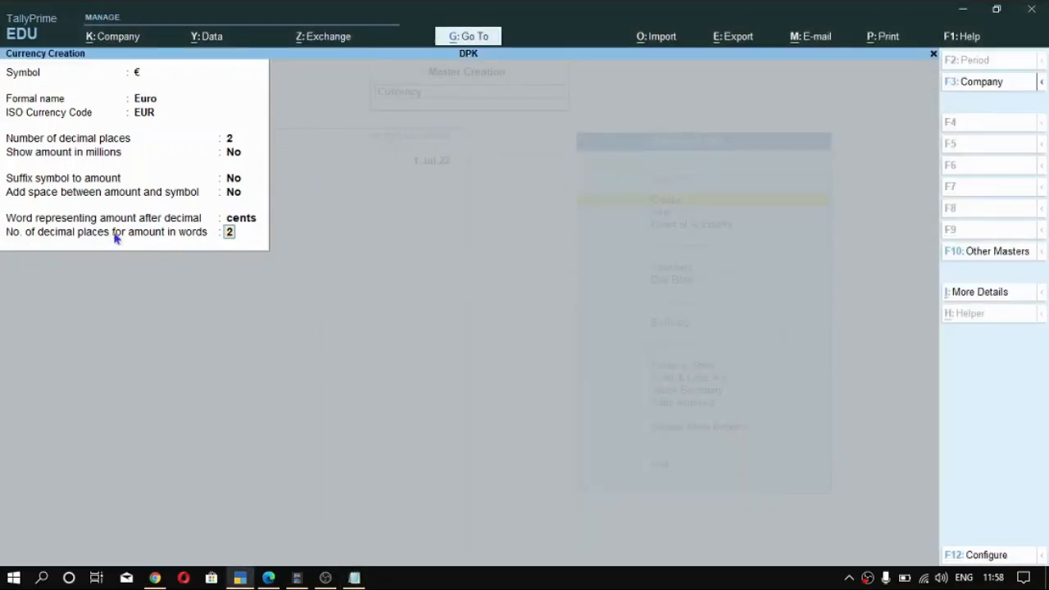
key(Return)
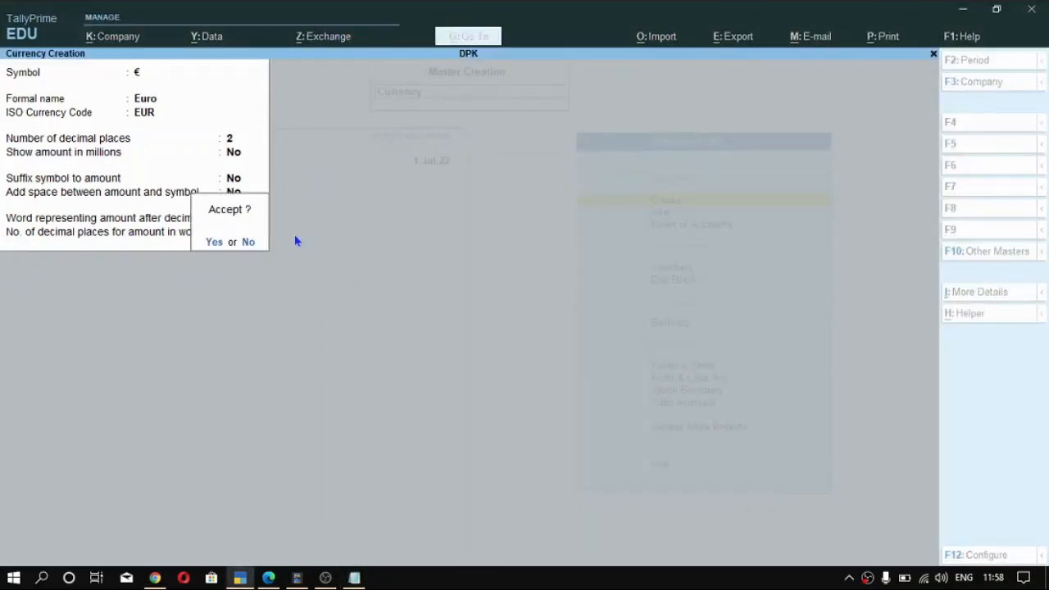
- Switch to the Tally course PDF in Edge and review the multi-currency practice table's symbol codes for Euro and Japanese yen
key(alt+Tab)
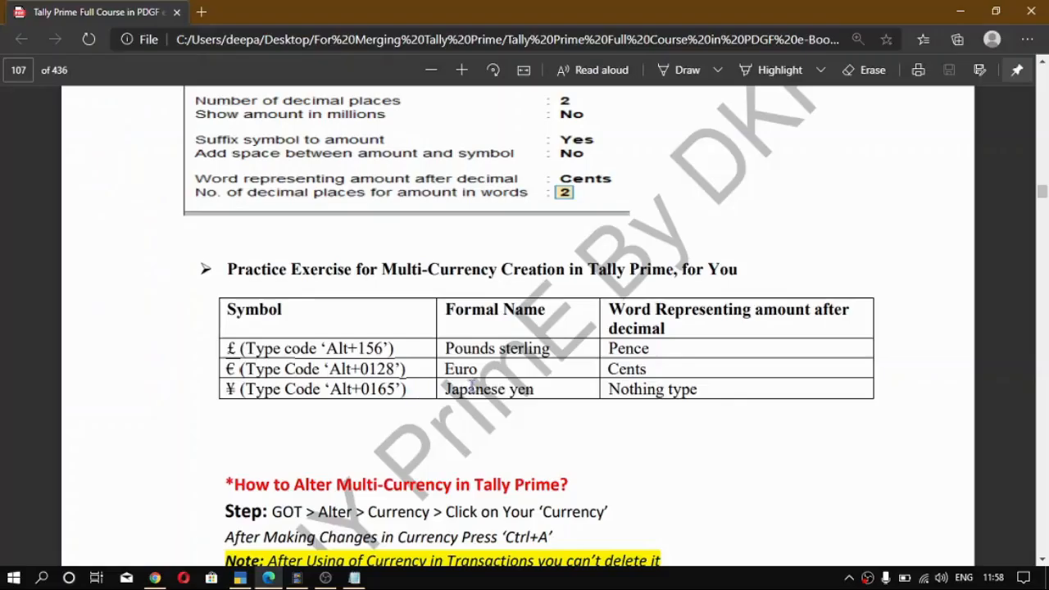
scroll(525, 327, down, 2)
scroll(525, 327, up, 2)
drag(226, 369, 408, 392)
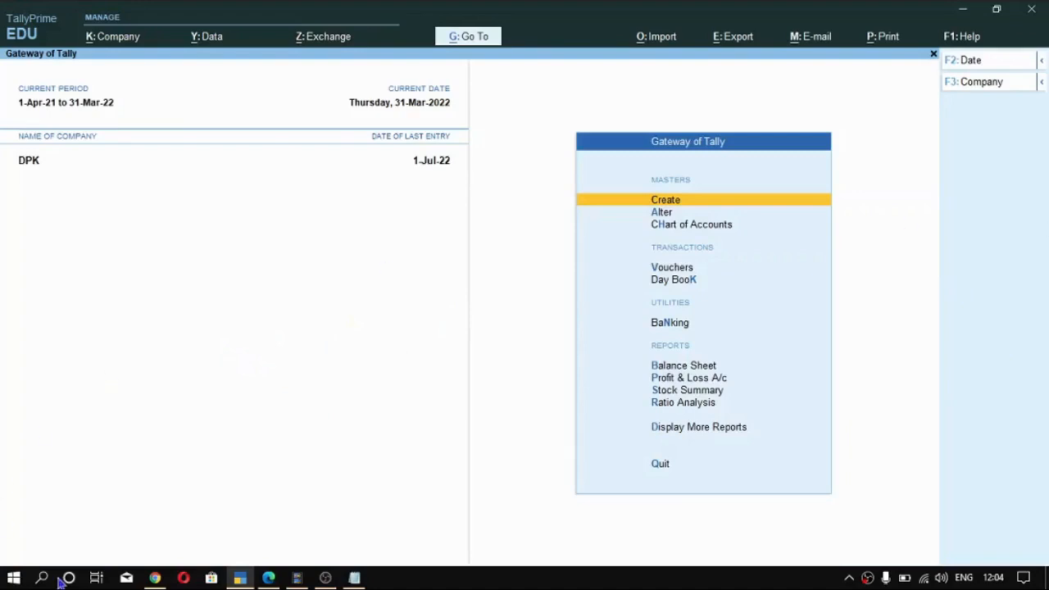
- Switch to Chrome, look up "euro rate india" on Google, and select the rate 88.42 Indian Rupee for copying
click(155, 578)
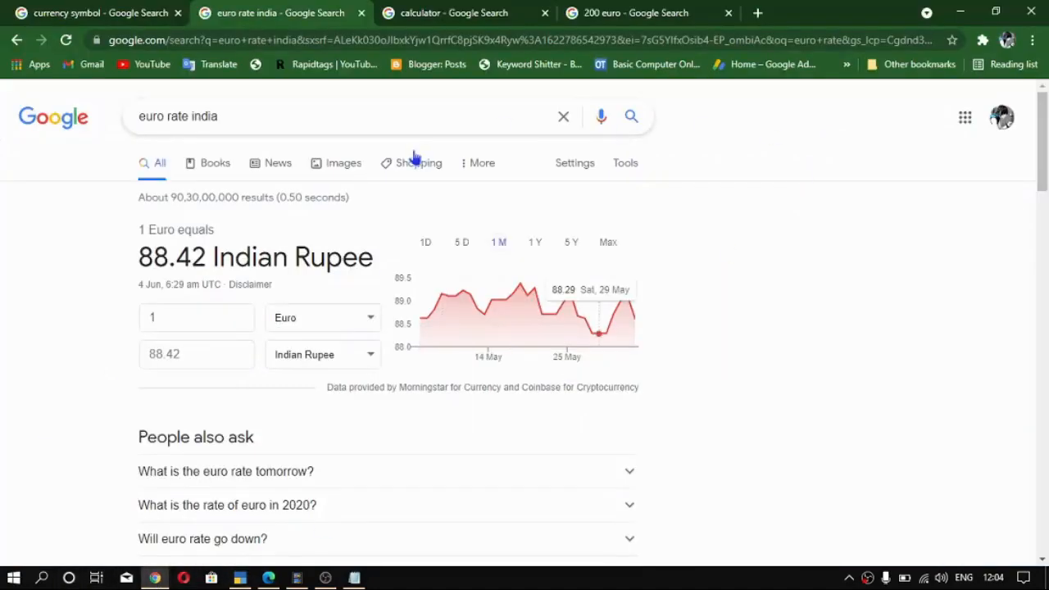
double_click(165, 117)
drag(226, 118, 113, 134)
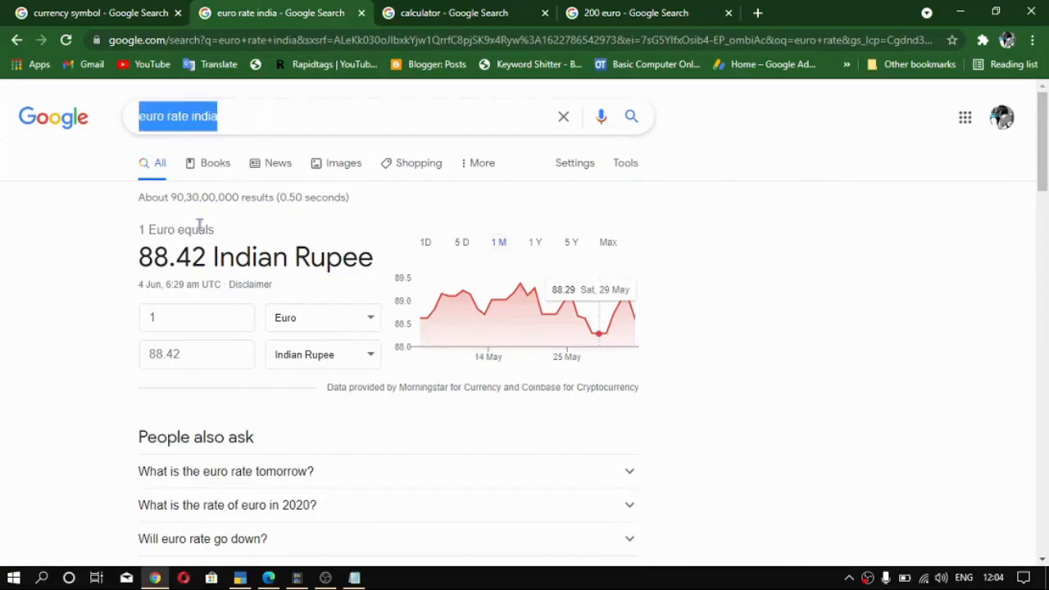
click(158, 118)
click(215, 116)
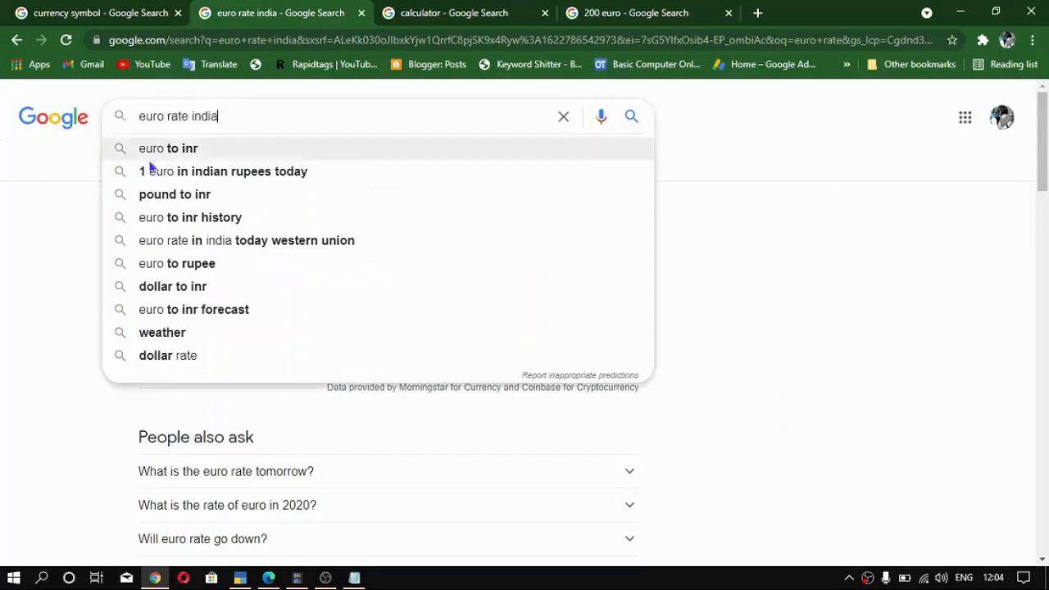
key(Return)
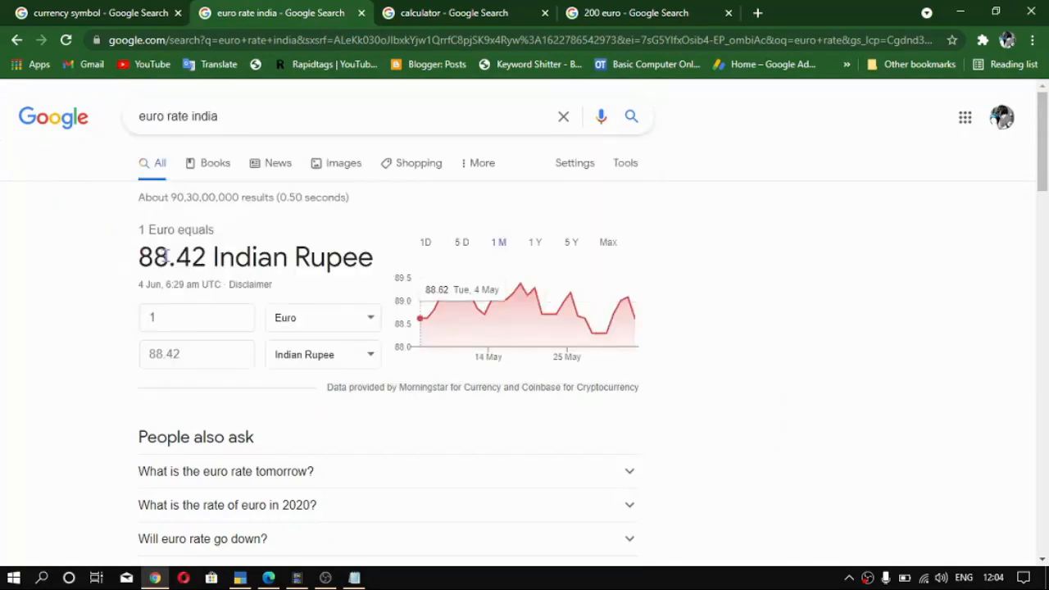
drag(203, 260, 141, 256)
key(ctrl+c)
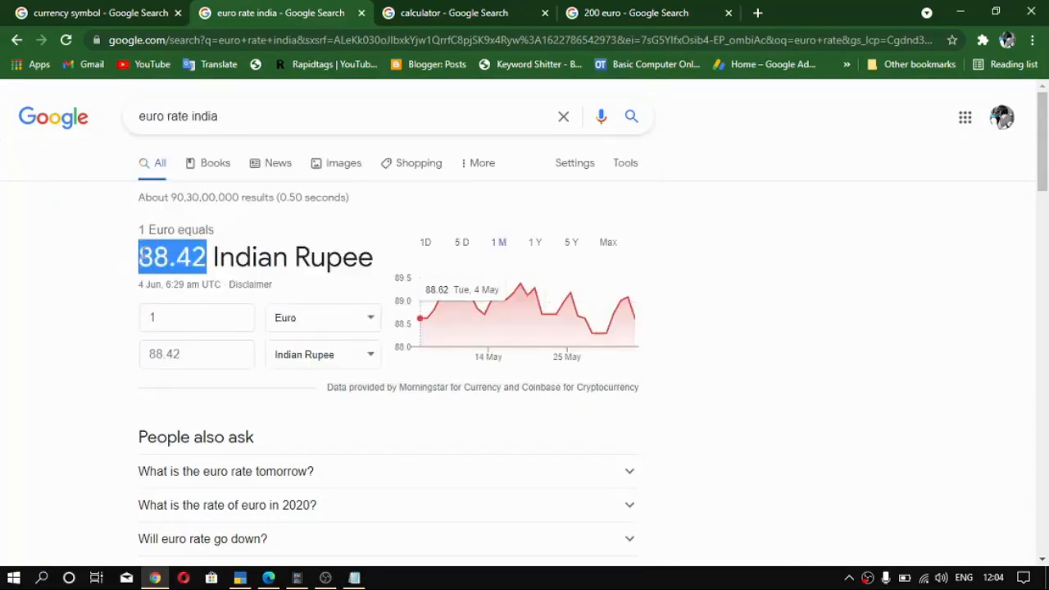
- Switch to TallyPrime, open the Rates of Exchange master for creation, and set the date for rate of exchange to 1-Apr-21
key(alt+Tab)
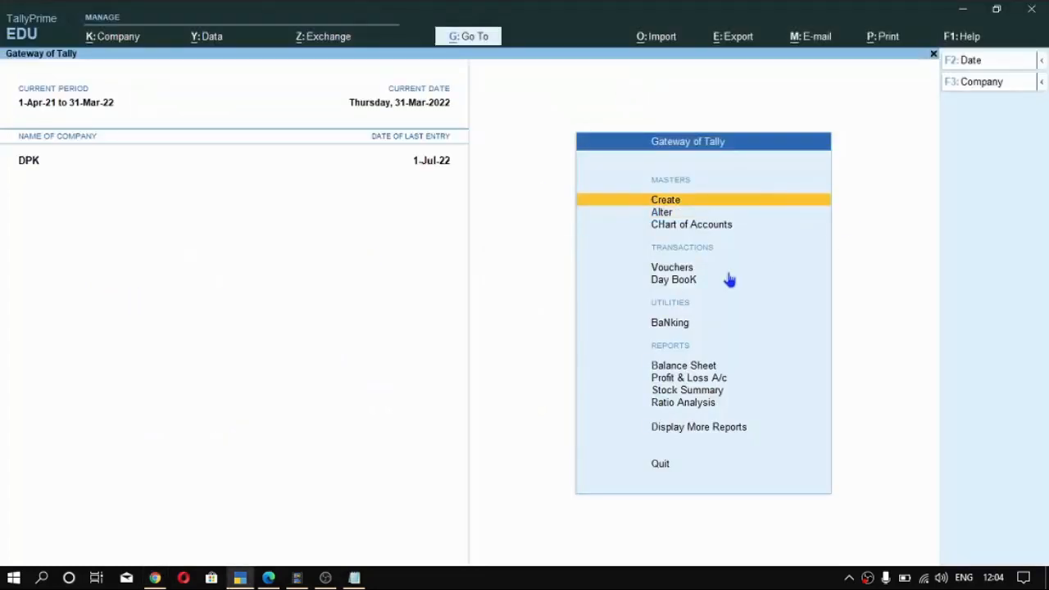
key(Return)
key(Down)
key(Down)
key(Down)
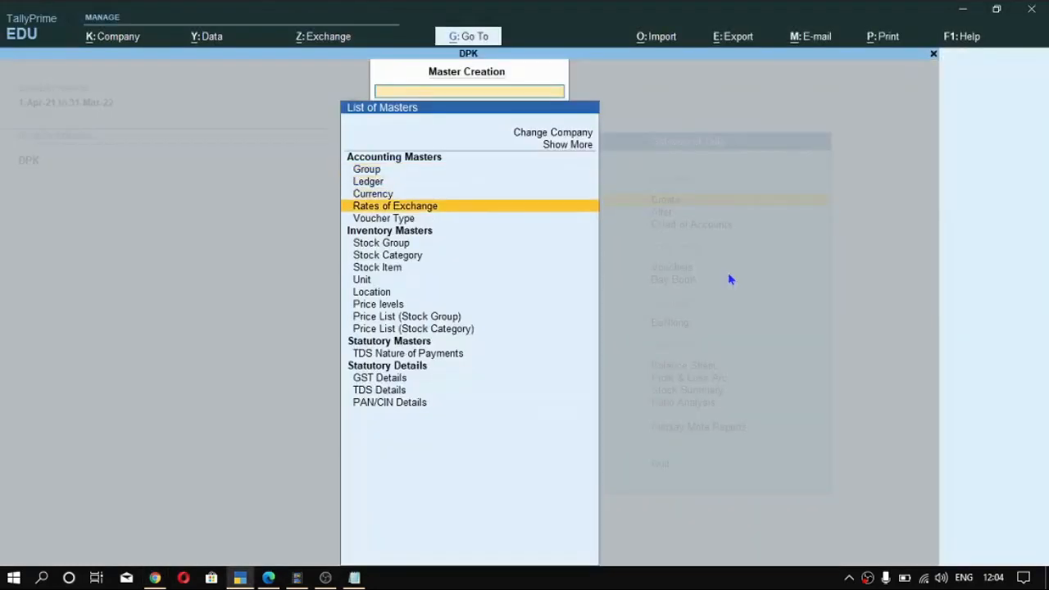
key(Return)
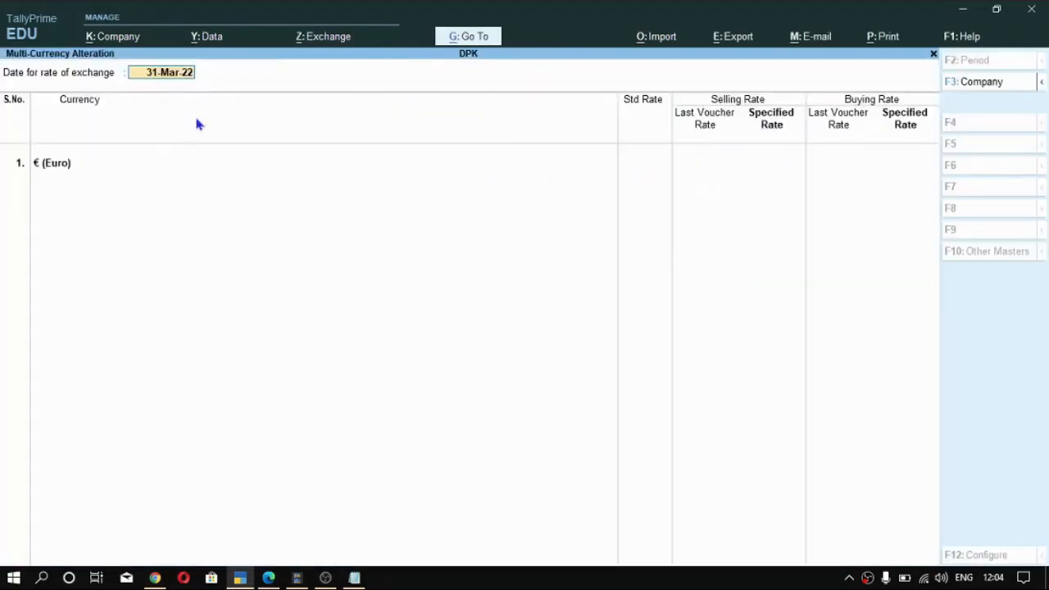
text(1 4)
key(Return)
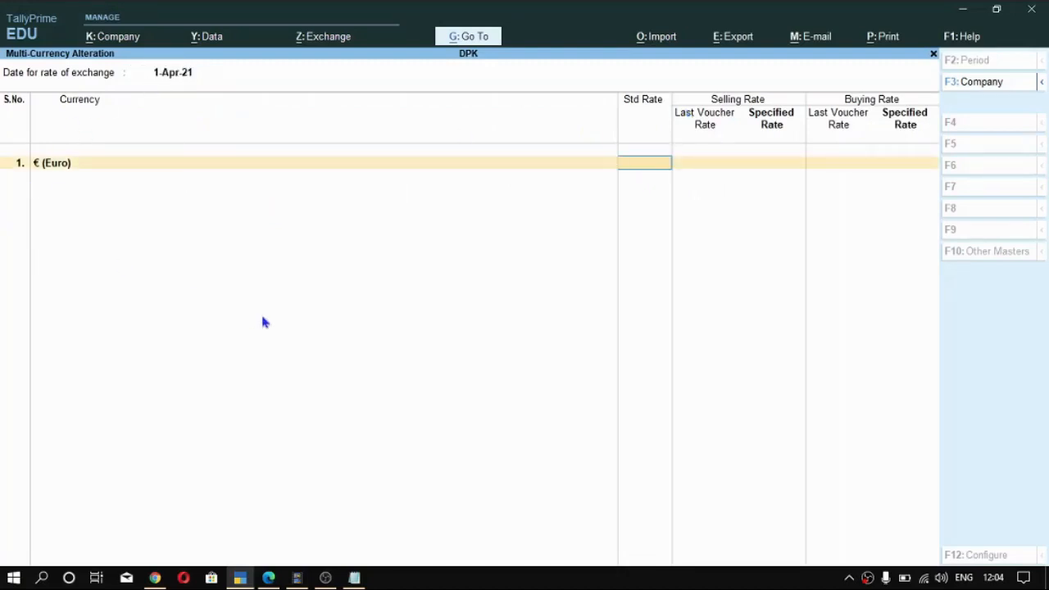
- Set the Euro's standard rate and specified selling rate to 88.42
key(Return)
key(BackSpace)
key(ctrl+v)
key(Return)
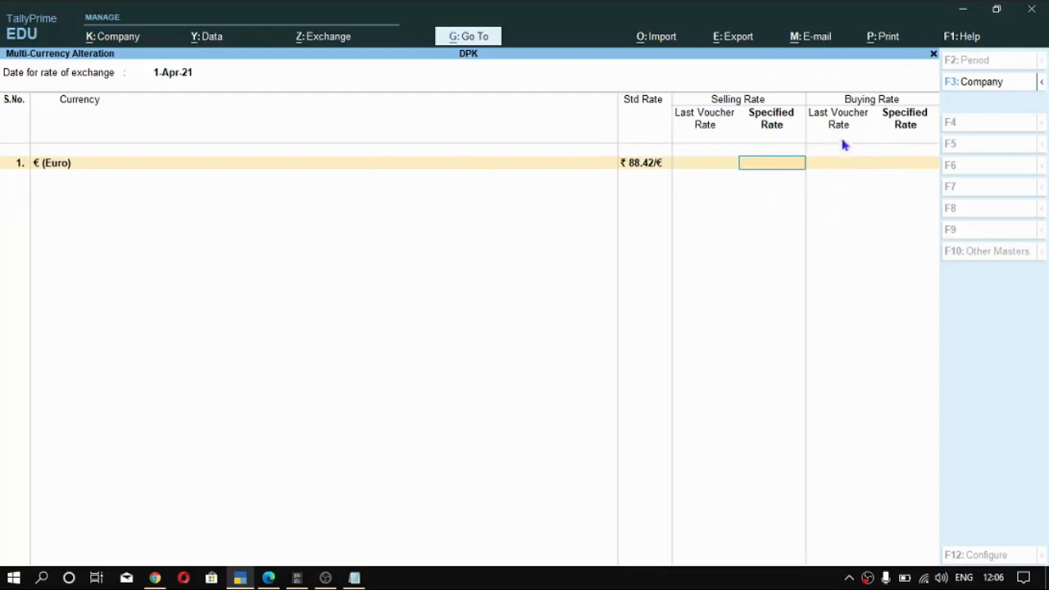
key(ctrl)
key(ctrl+alt+v)
key(Return)
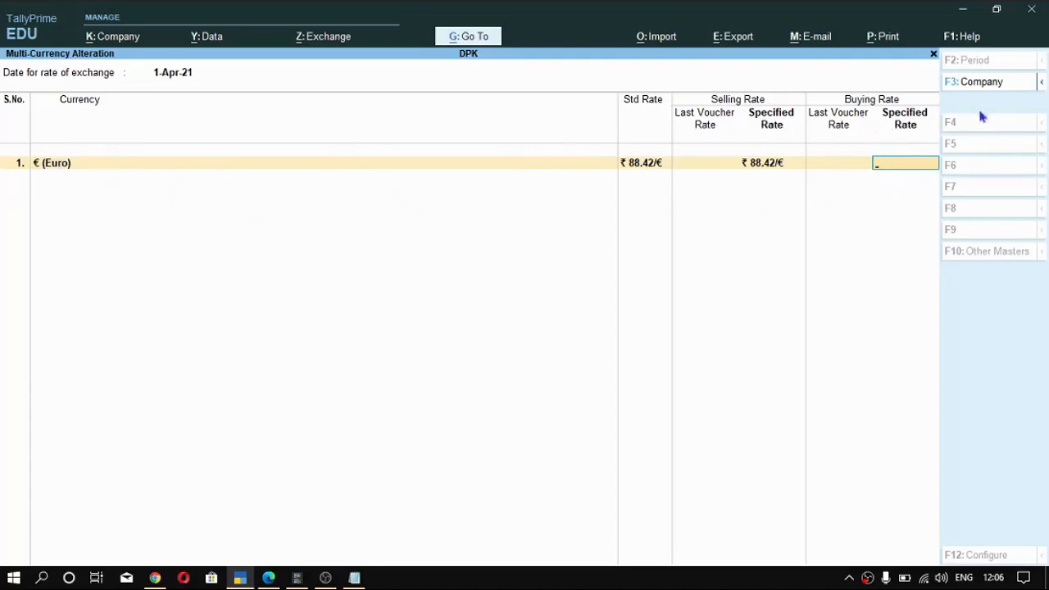
- Set the Euro's specified buying rate to 88.42 and accept the exchange rates
key(ctrl)
key(ctrl+v)
key(Return)
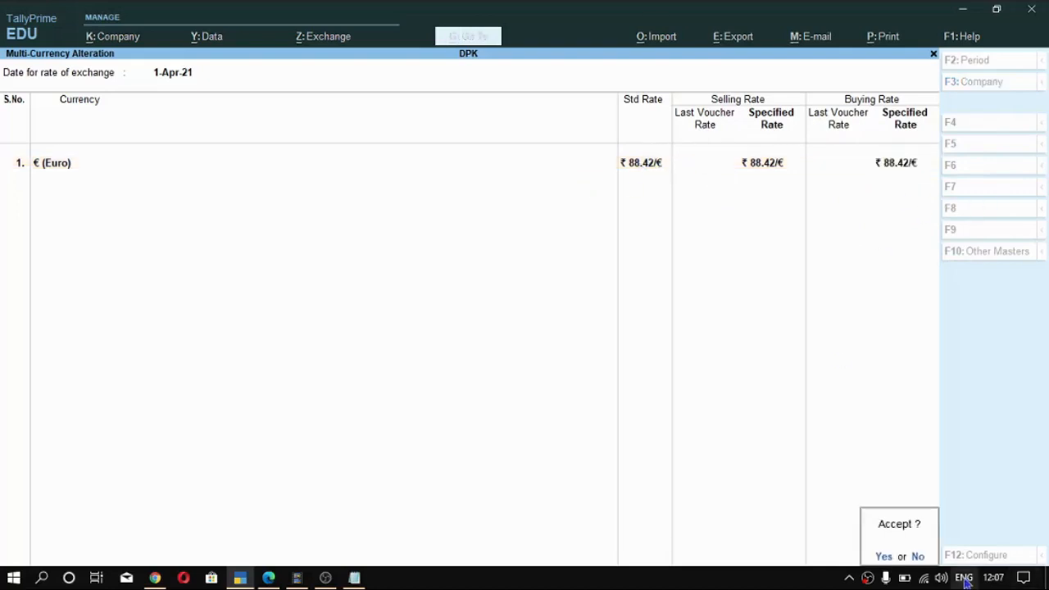
key(Return)
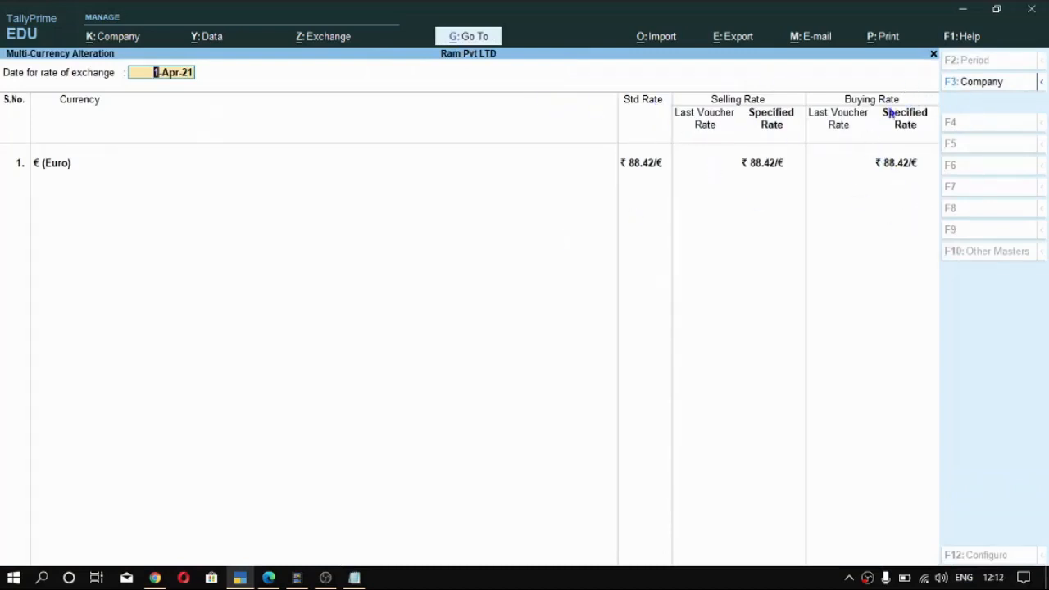
key(BackSpace)
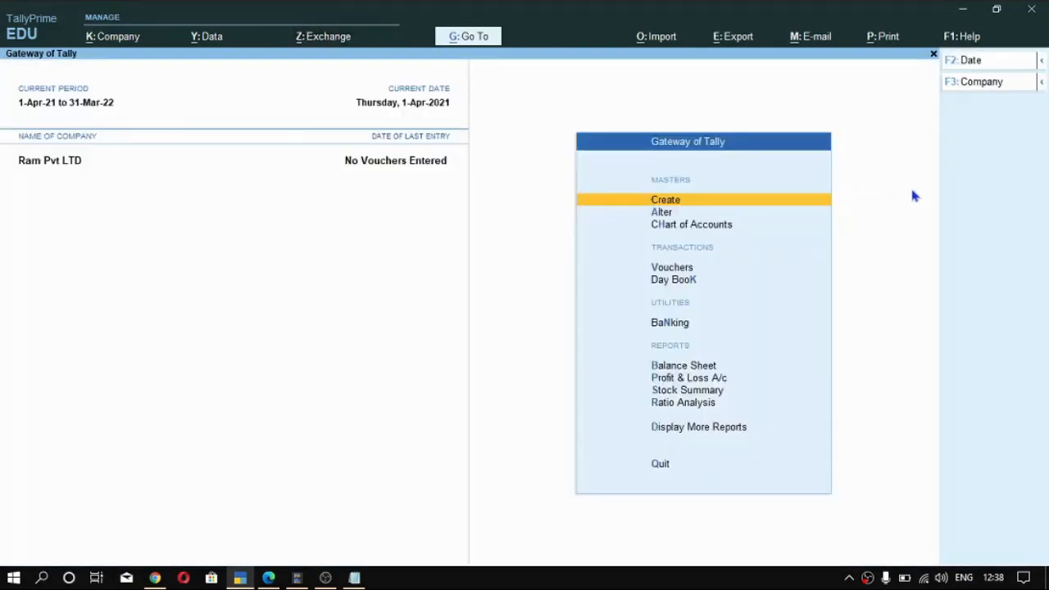
key(Down)
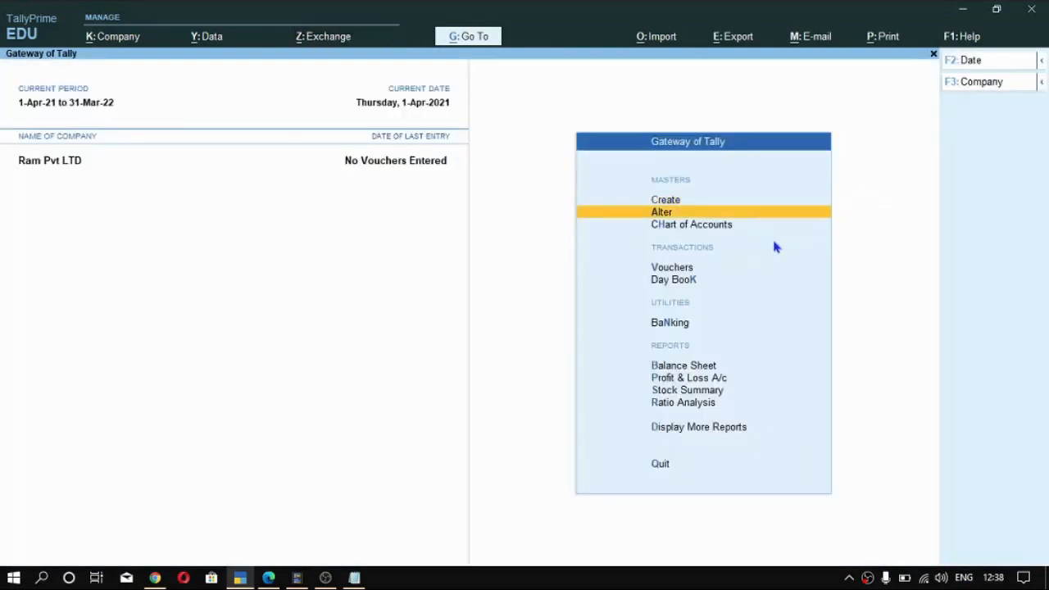
key(Up)
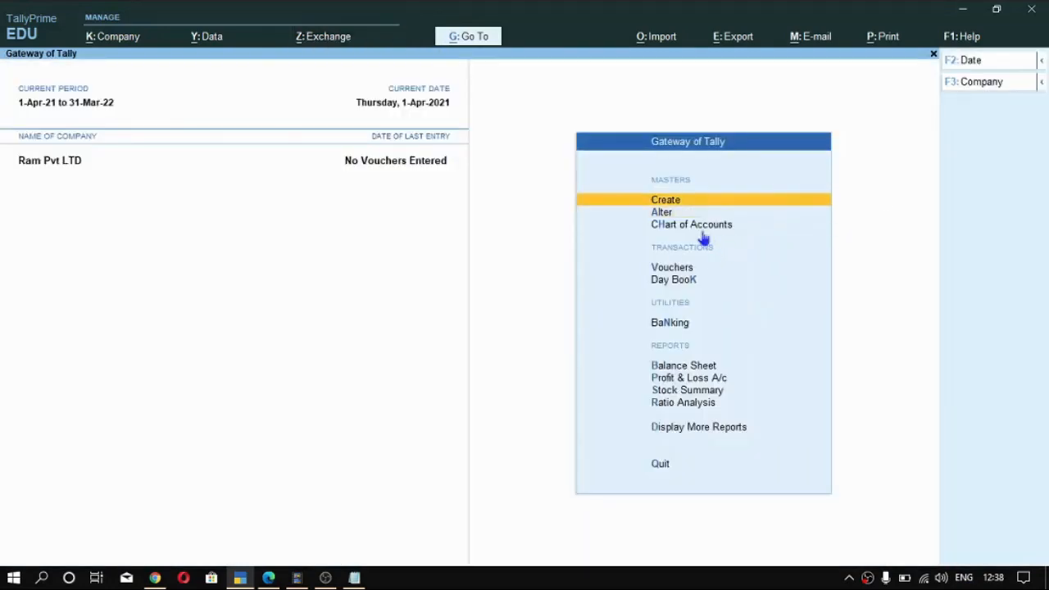
key(Return)
key(Down)
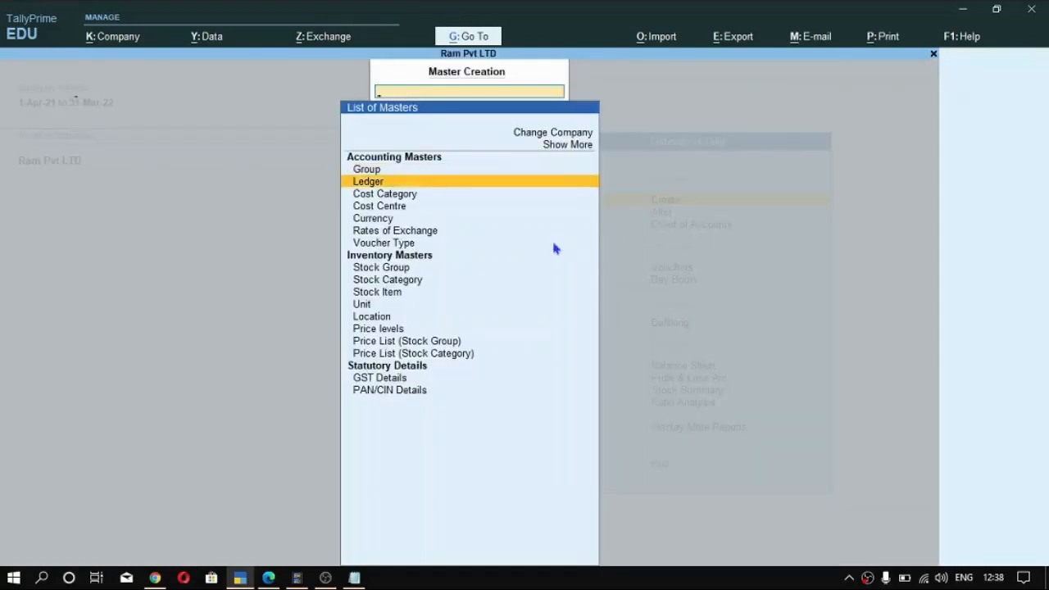
key(Return)
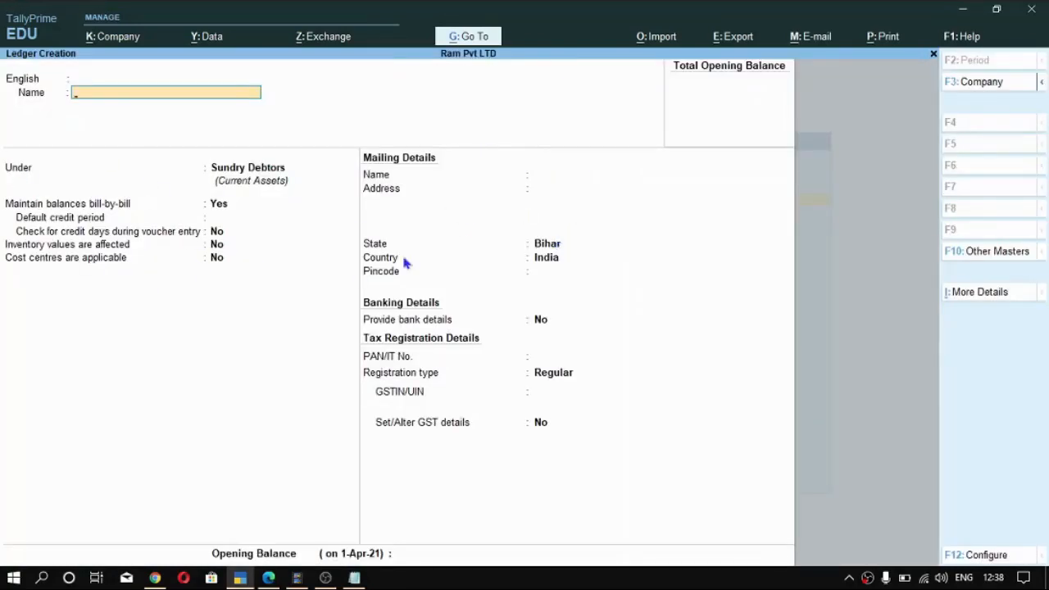
key(Escape)
- Open the list of ledgers for alteration in Ram Pvt LTD
key(Down)
key(Down)
key(Up)
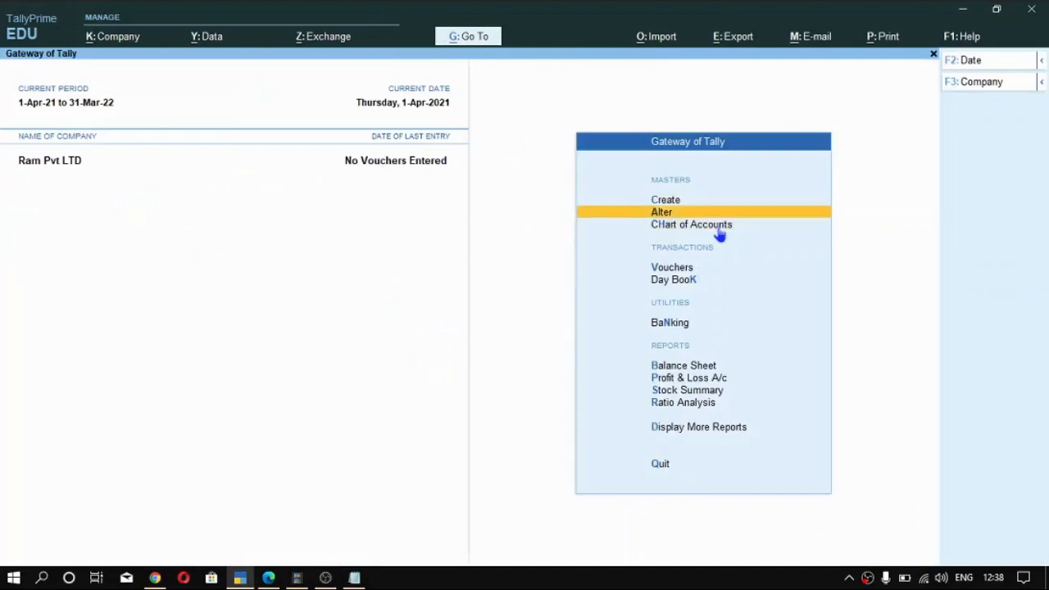
key(Return)
key(Down)
key(Down)
key(Down)
key(Up)
key(Up)
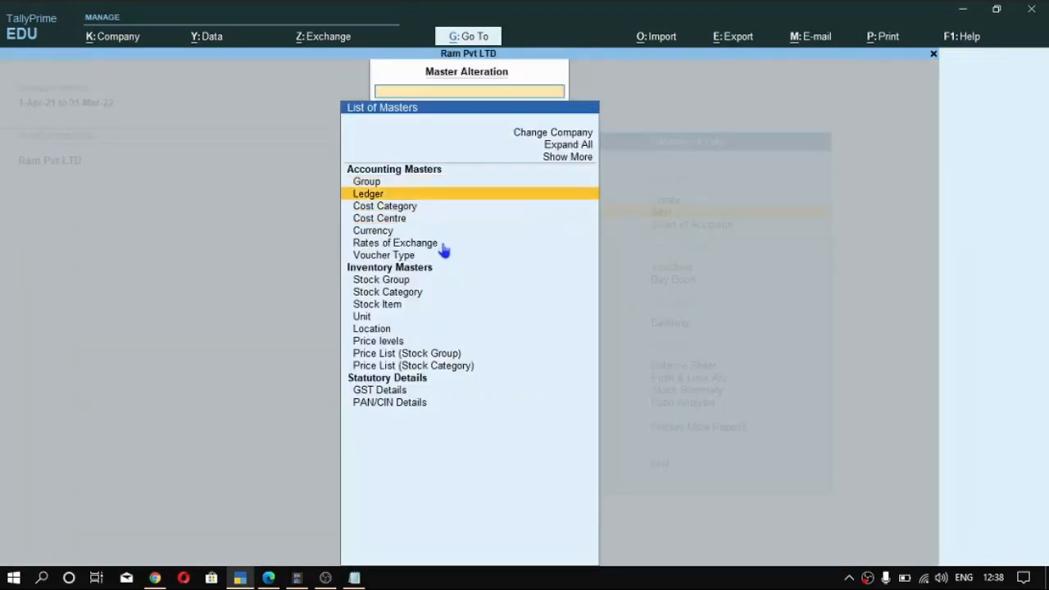
key(Return)
- Open the supplier's ledger for alteration and keep it under Sundry Creditors
key(Down)
key(Down)
key(Down)
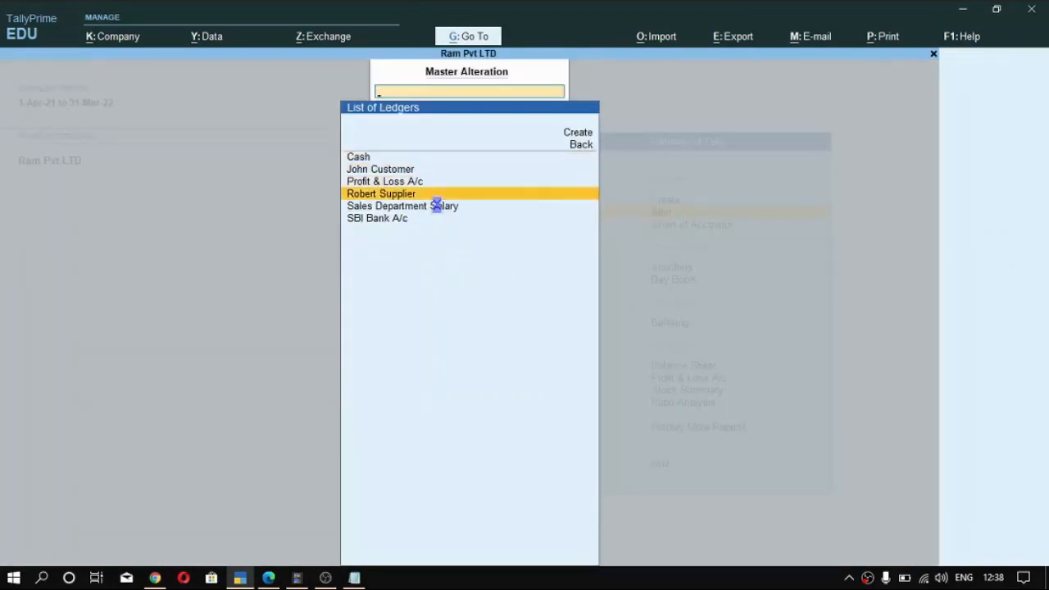
key(Return)
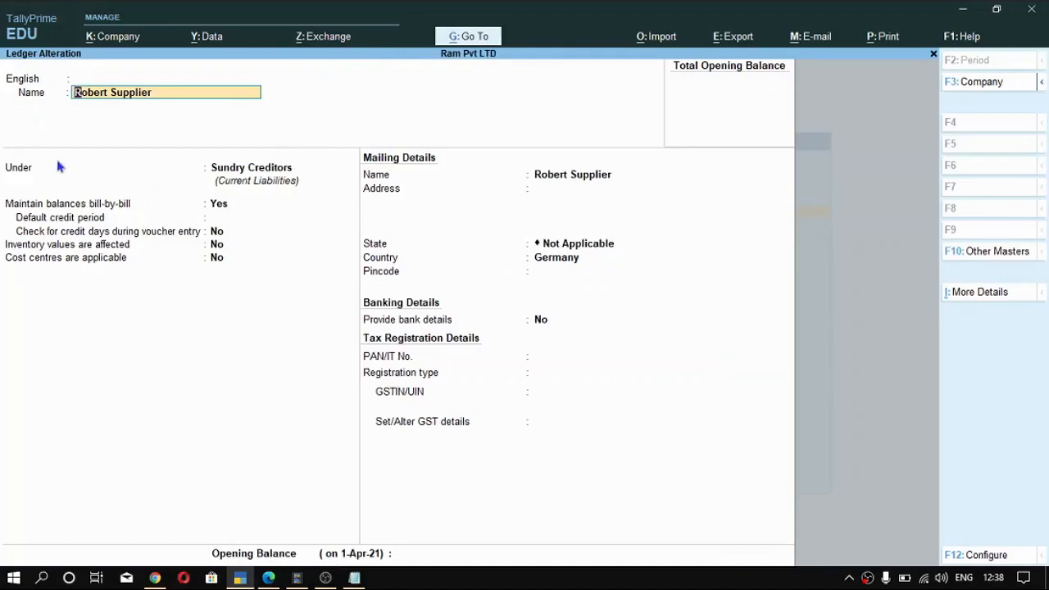
click(254, 171)
key(Return)
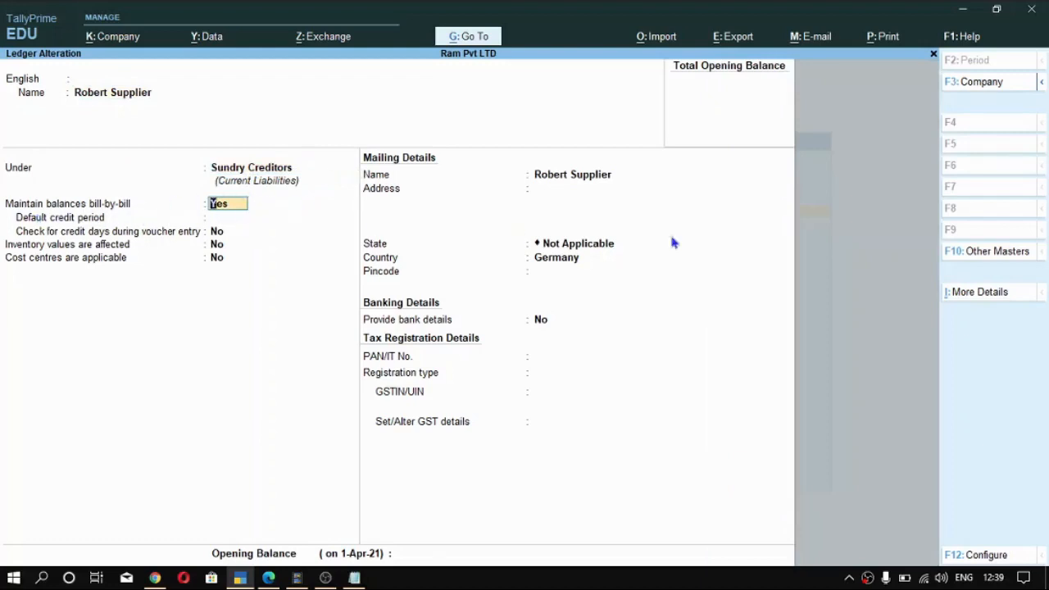
- Keep Germany as the supplier's country and save the ledger with its e-Fund Transfer bank details enabled
click(567, 261)
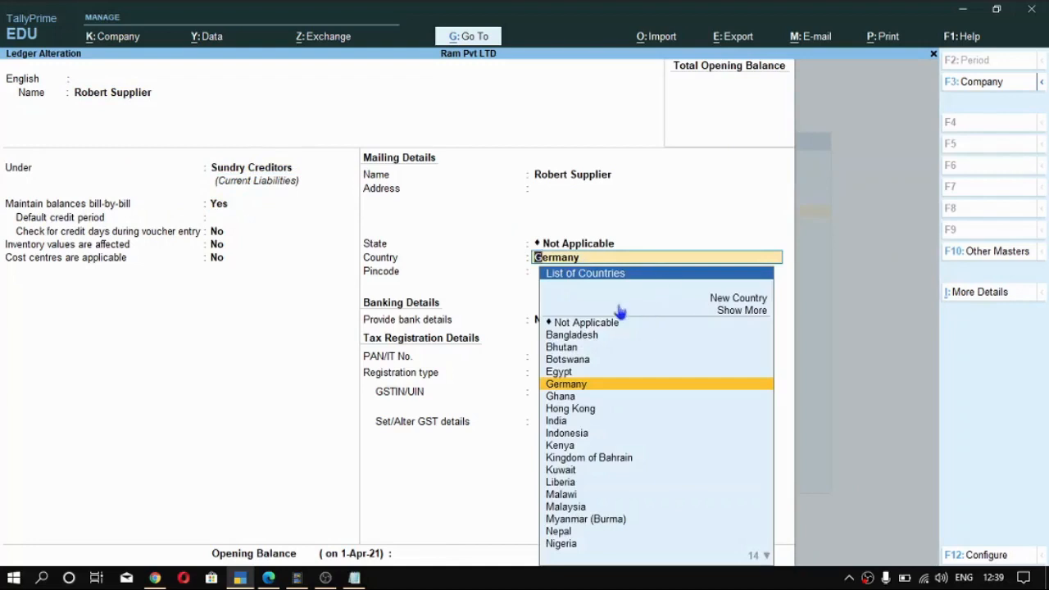
click(656, 384)
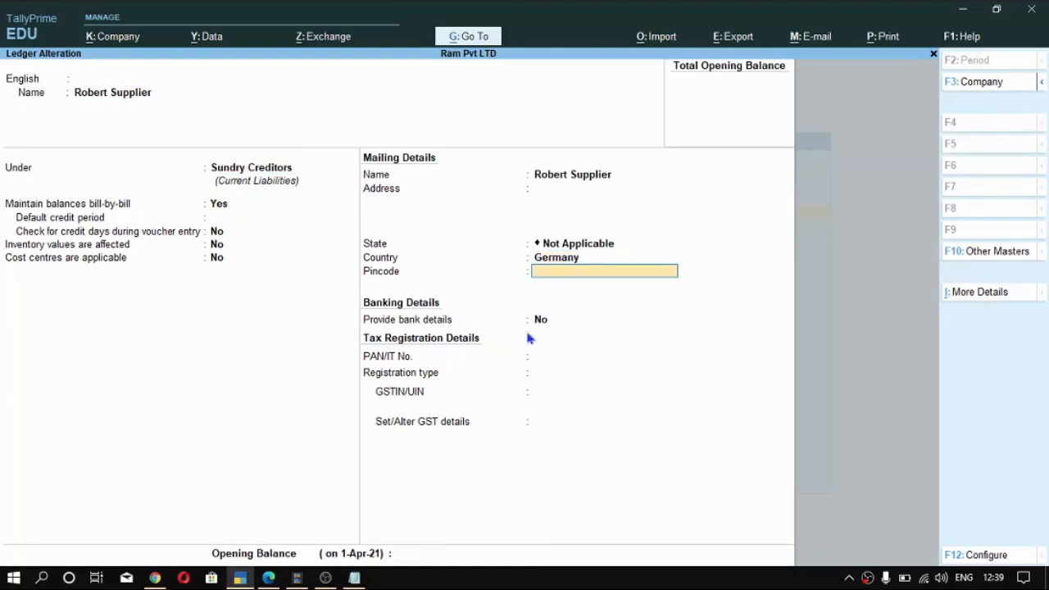
click(549, 319)
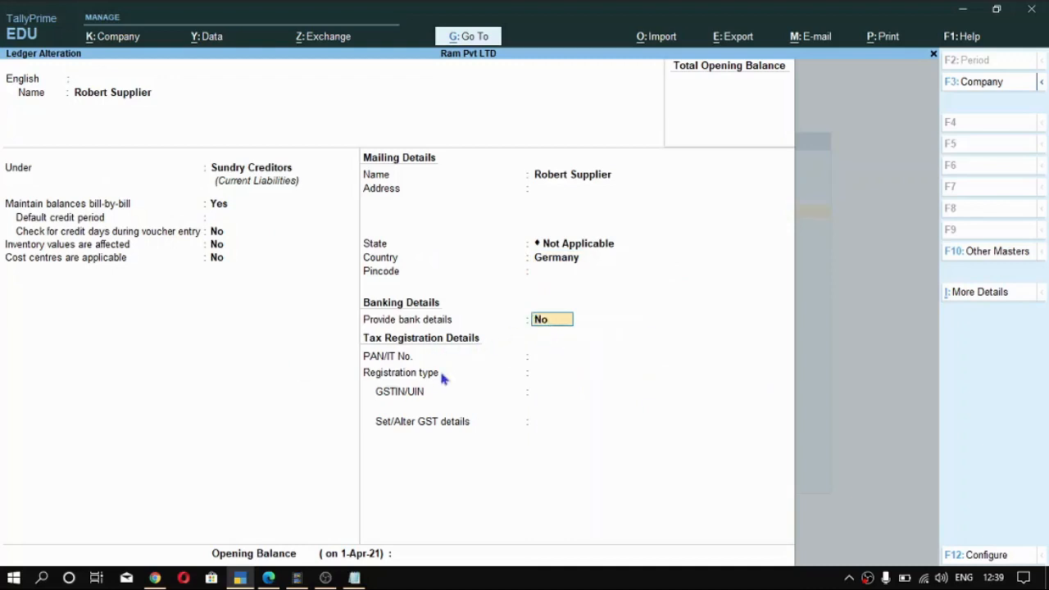
key(Return)
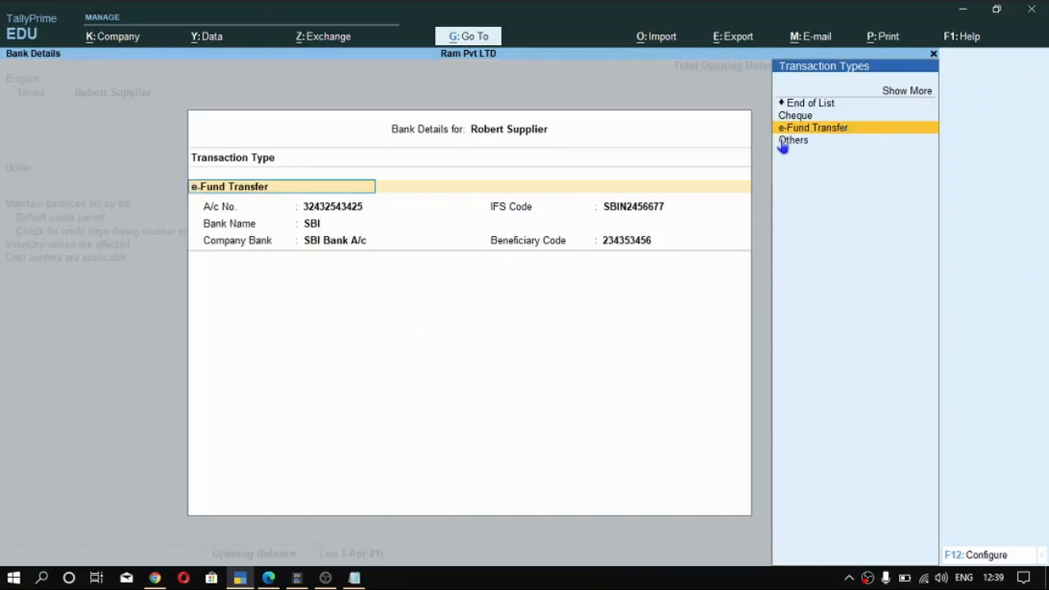
click(879, 133)
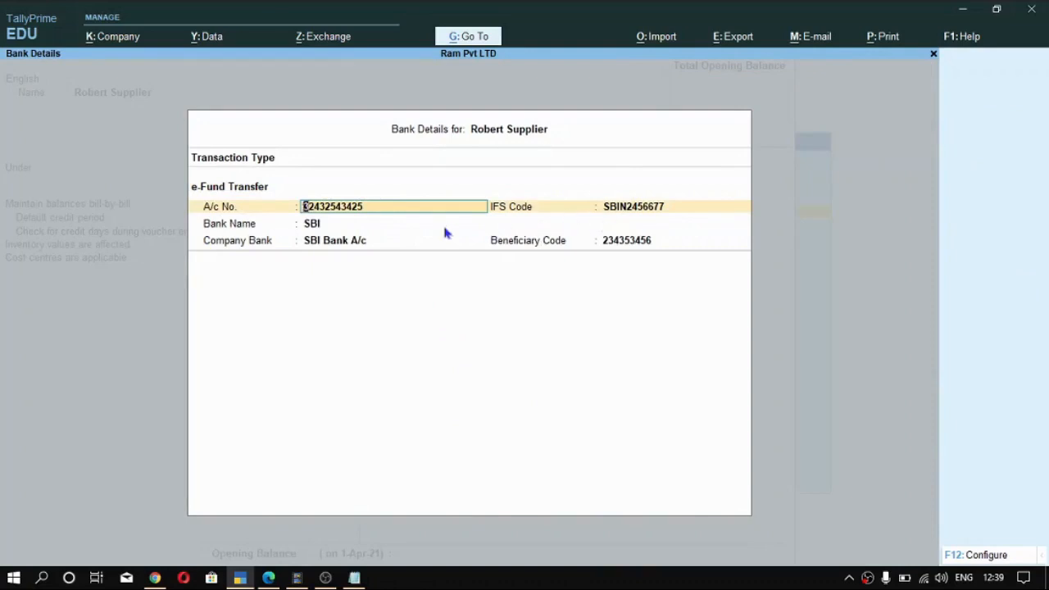
key(ctrl+a)
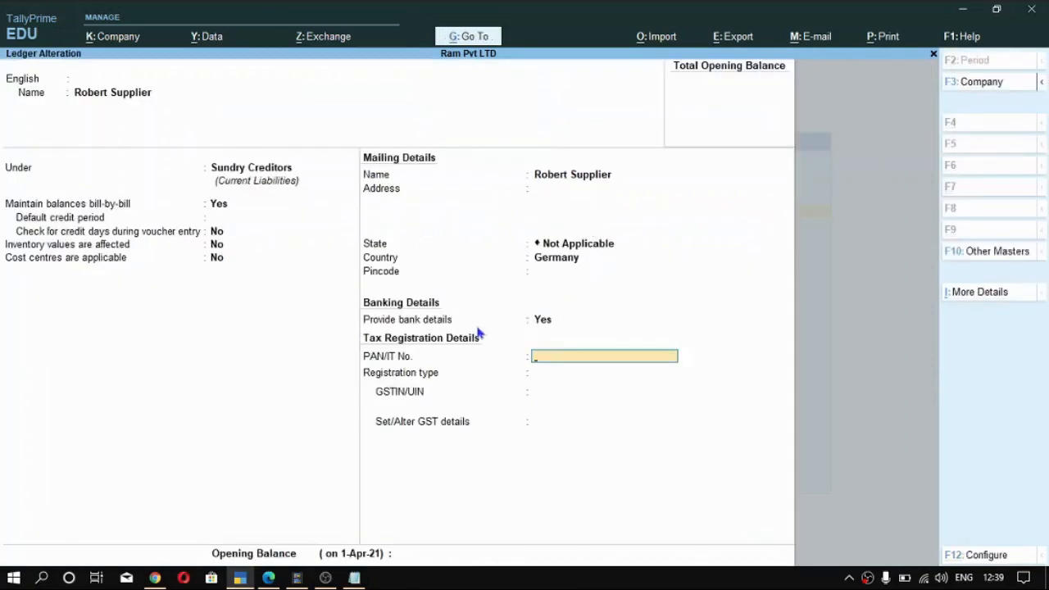
key(Return)
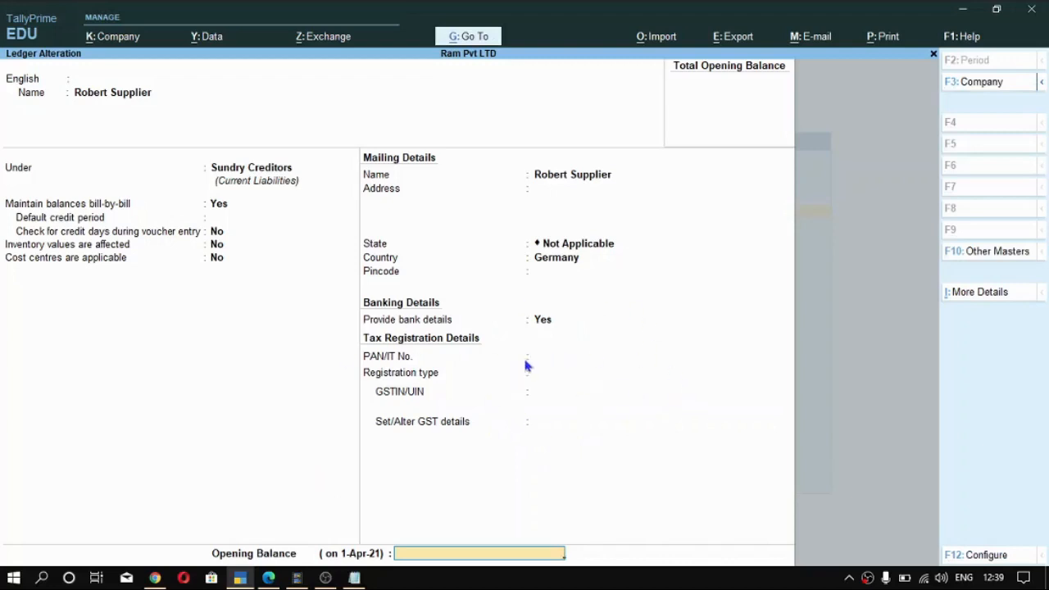
key(ctrl+a)
- Open the customer's ledger for alteration from the list of ledgers
key(Down)
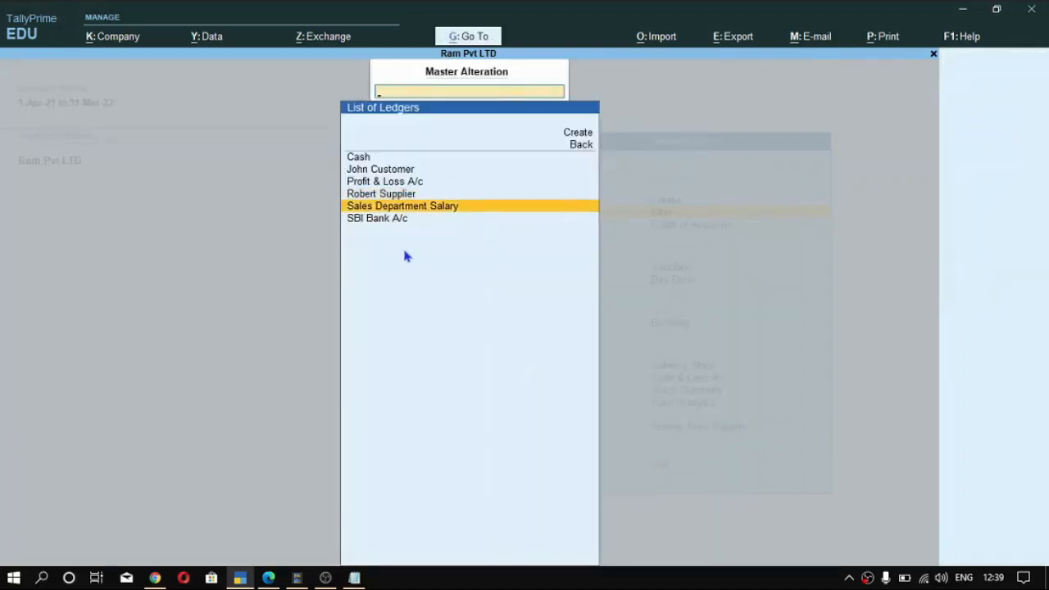
key(Down)
key(Up)
key(Up)
key(Up)
key(Up)
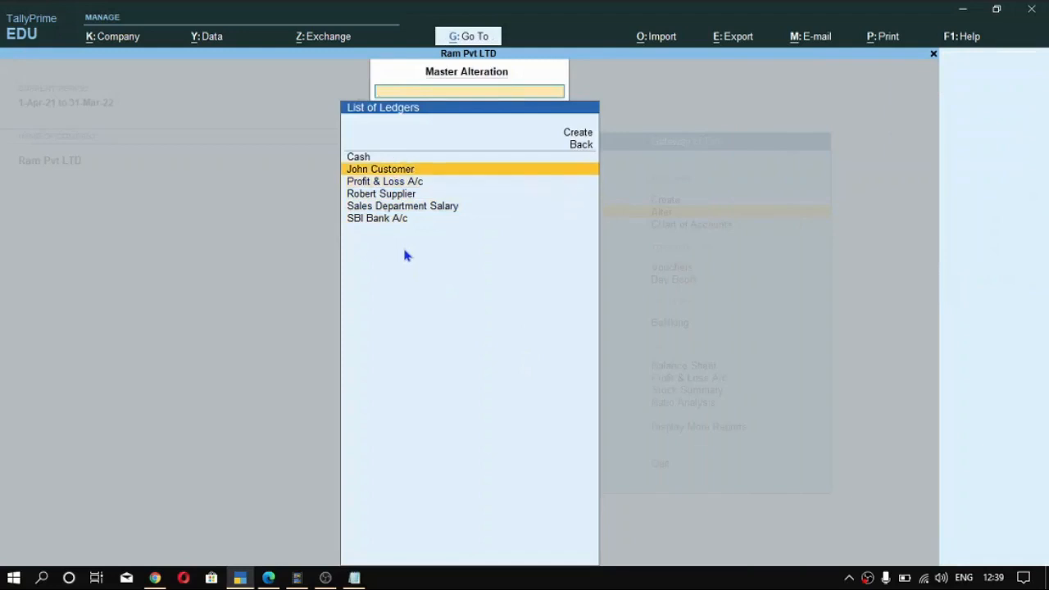
key(Return)
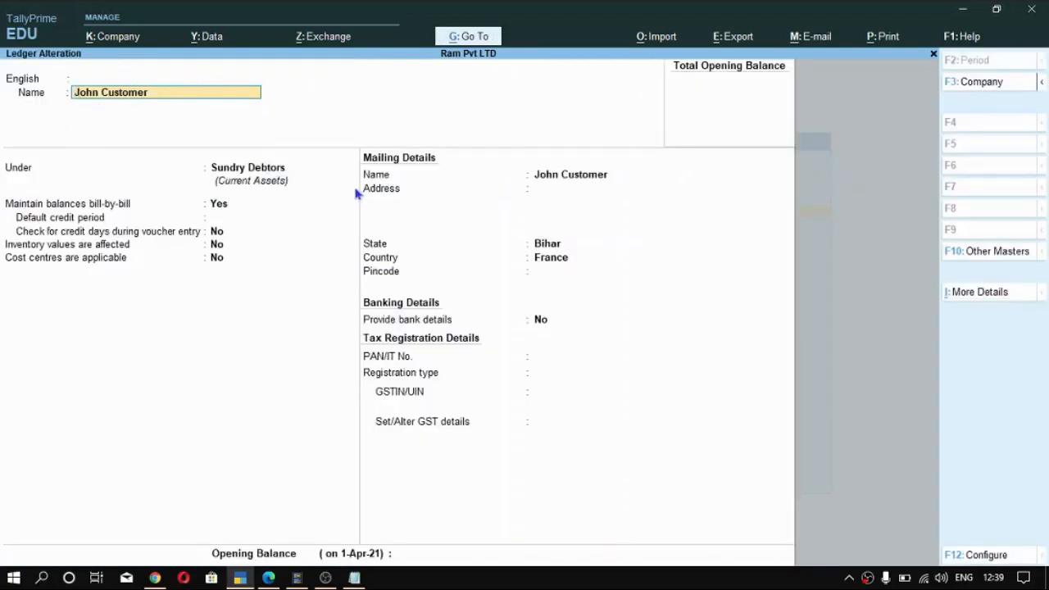
- Keep the customer's ledger under Sundry Debtors with bill-by-bill balances maintained and the default credit period blank
click(254, 169)
key(Return)
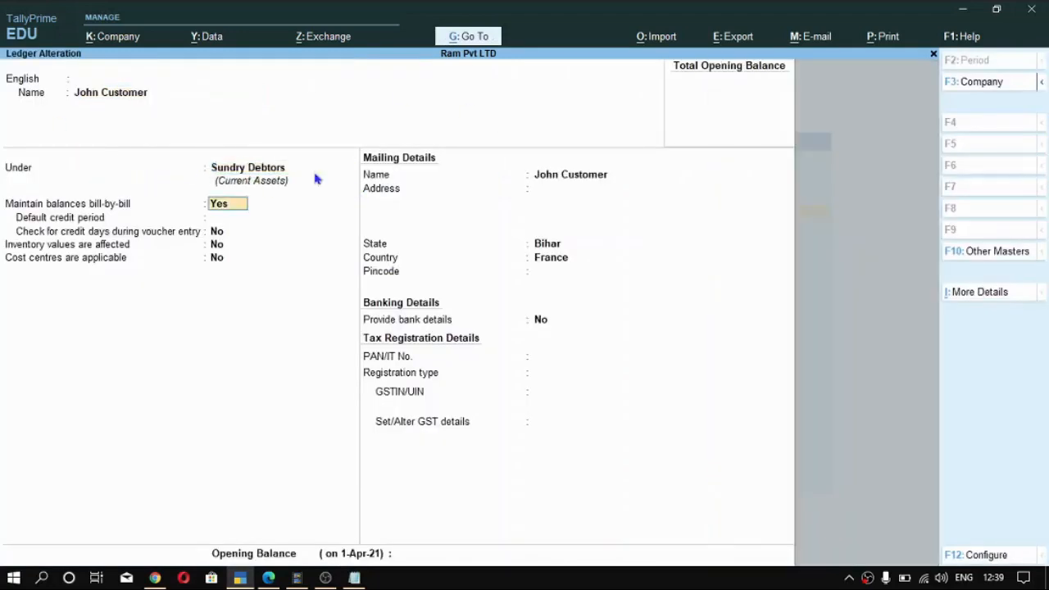
click(284, 174)
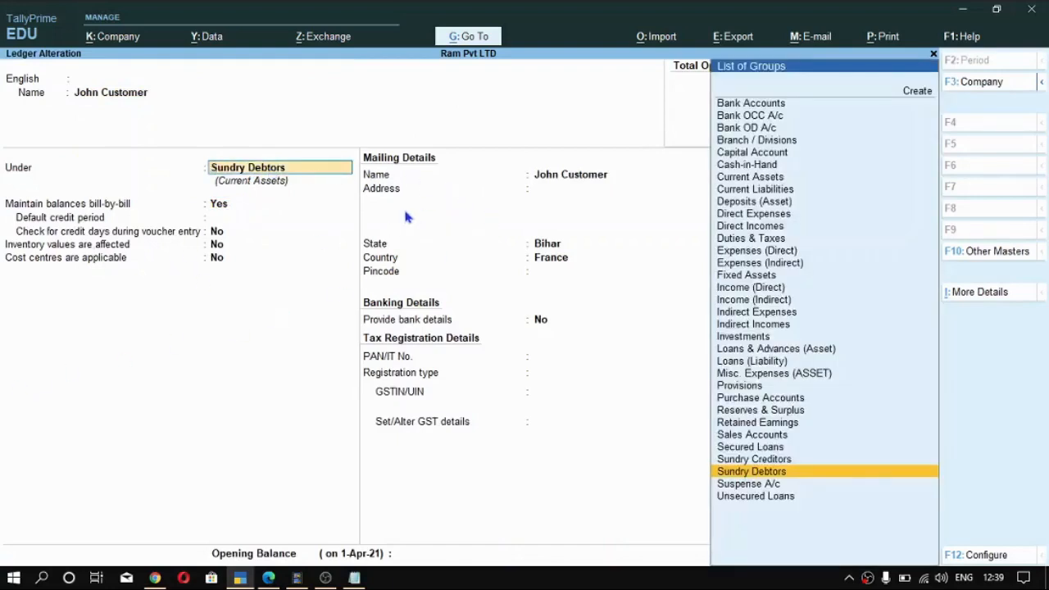
key(Return)
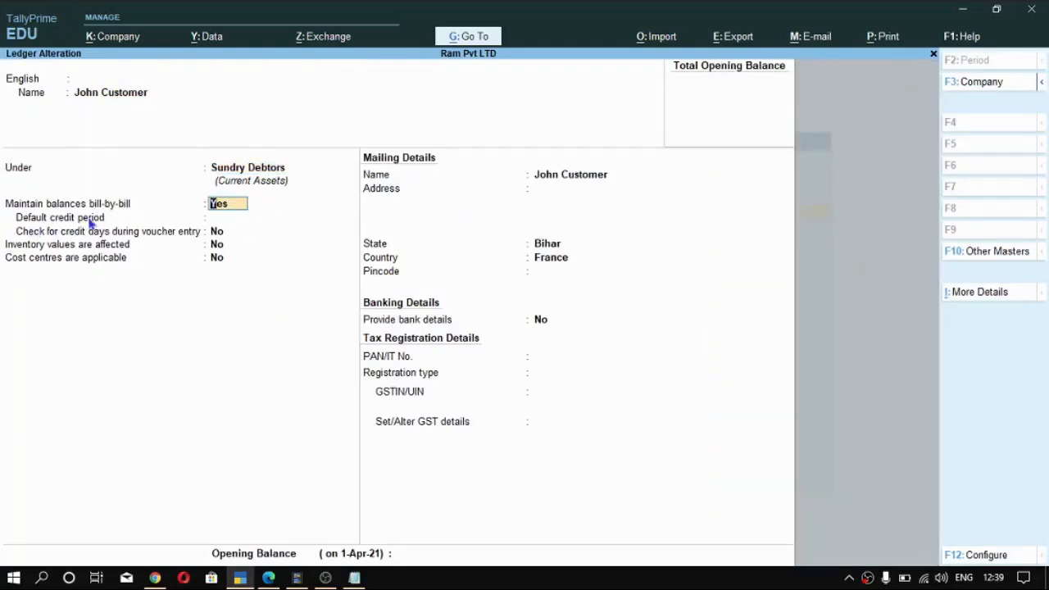
key(Return)
key(Return)
key(Return)
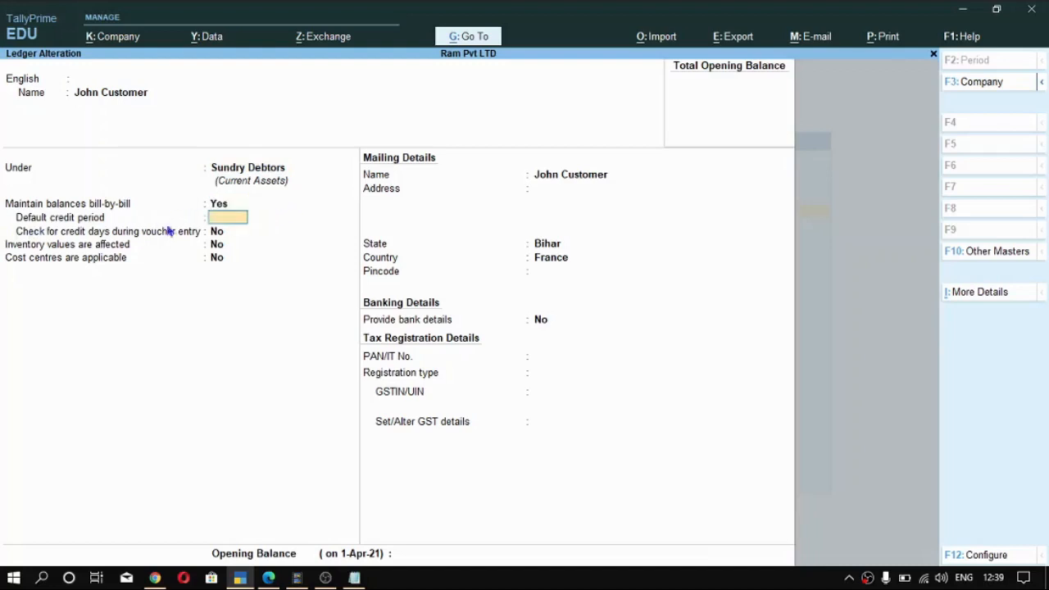
key(Return)
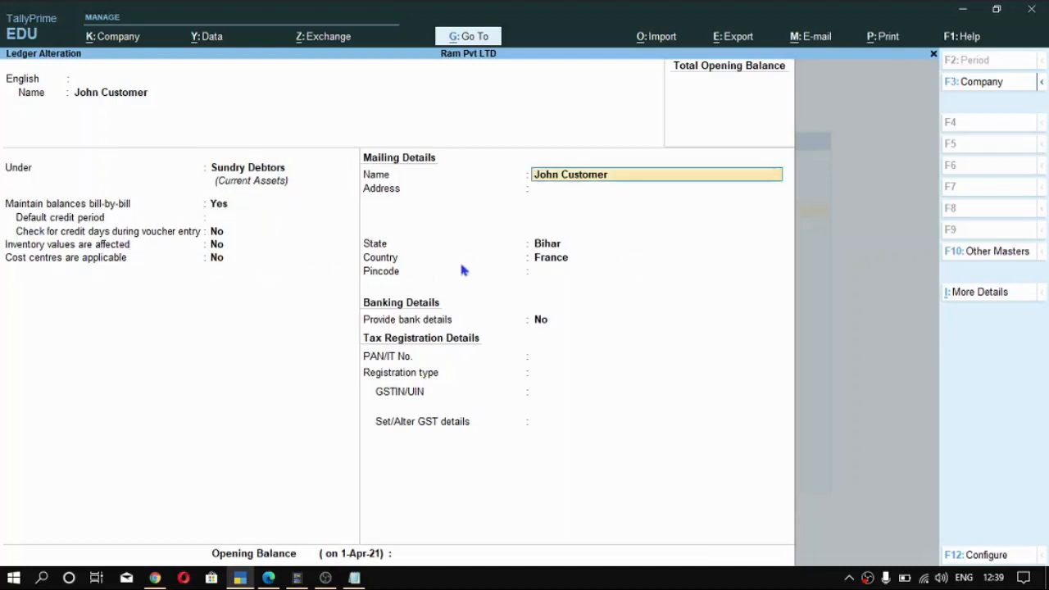
- Set the customer's state to Not Applicable and keep France as the country
click(546, 261)
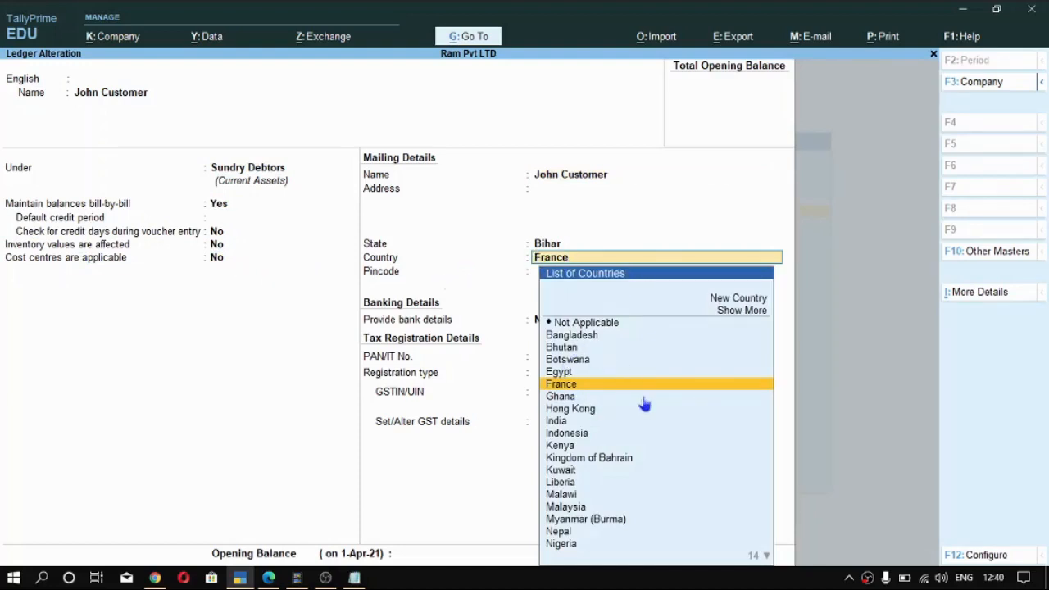
key(Return)
click(547, 246)
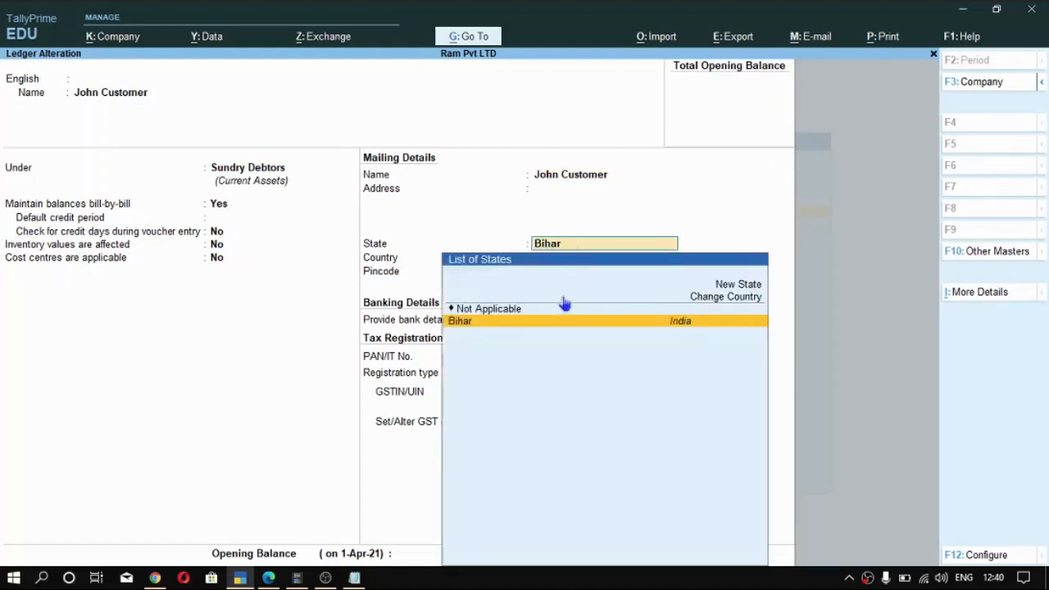
key(Return)
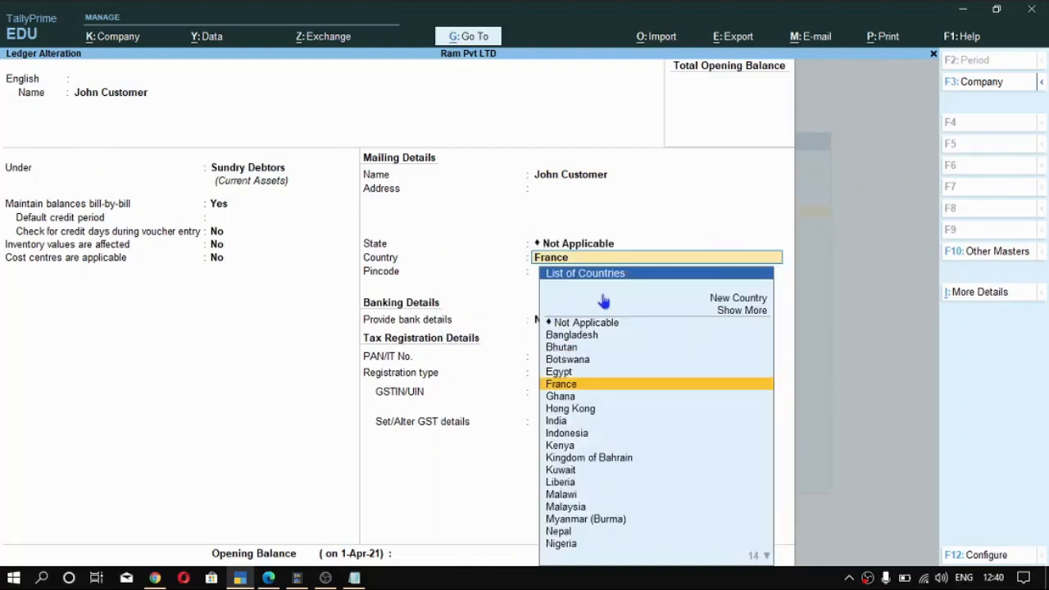
key(Return)
key(Return)
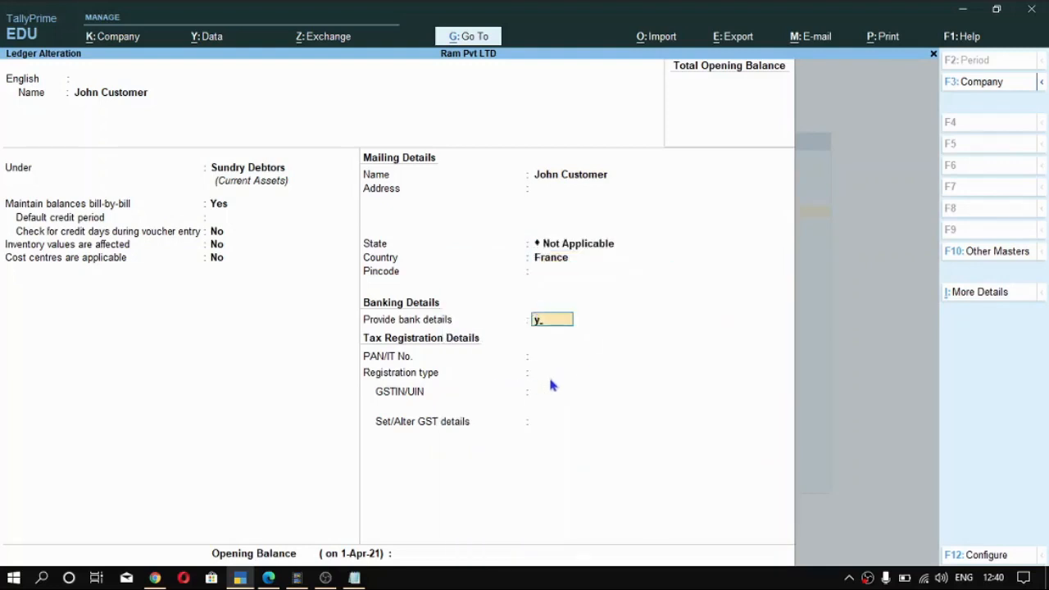
- Enable the customer's bank details with e-Fund Transfer and save the ledger, returning to the Gateway of Tally
key(Return)
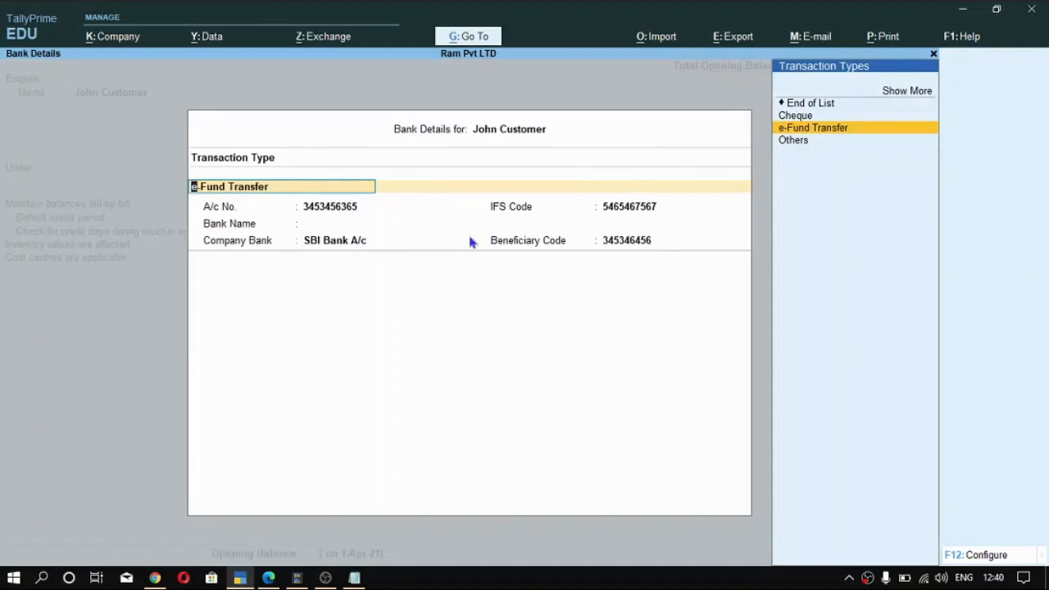
key(Return)
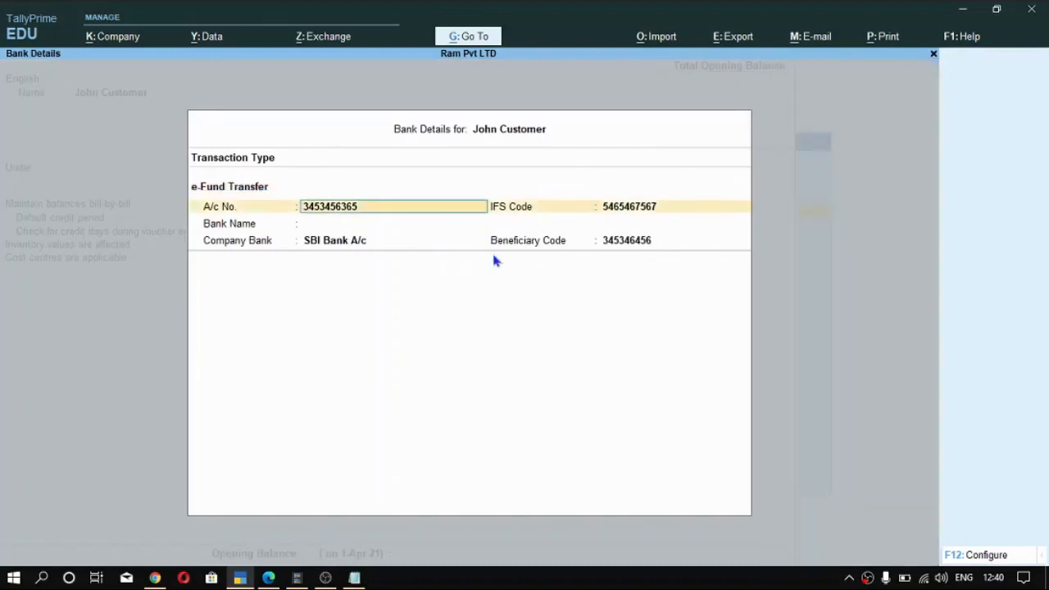
key(ctrl+a)
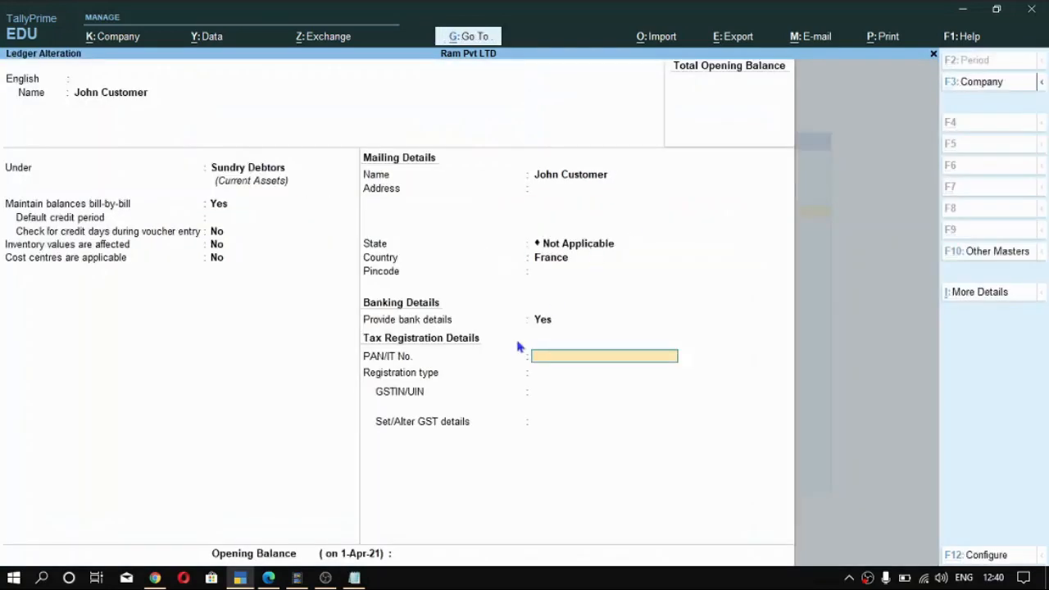
key(ctrl+a)
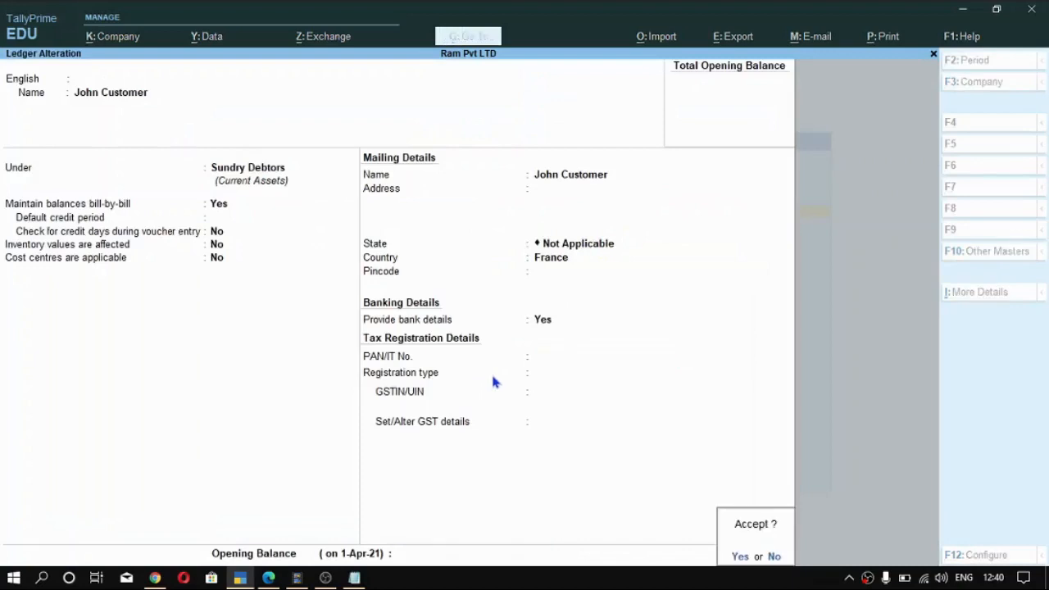
key(y)
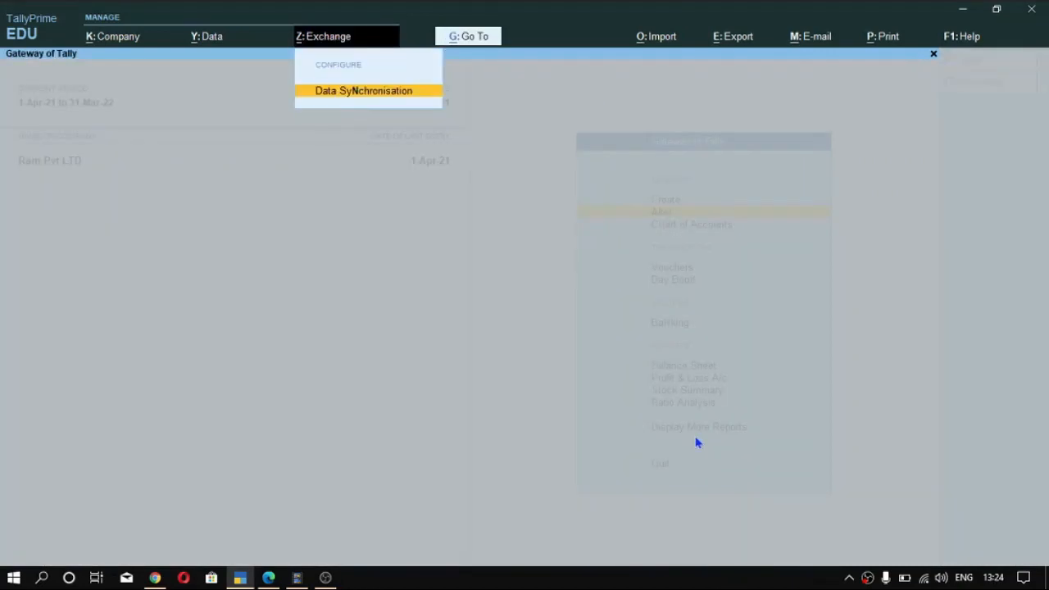
key(Escape)
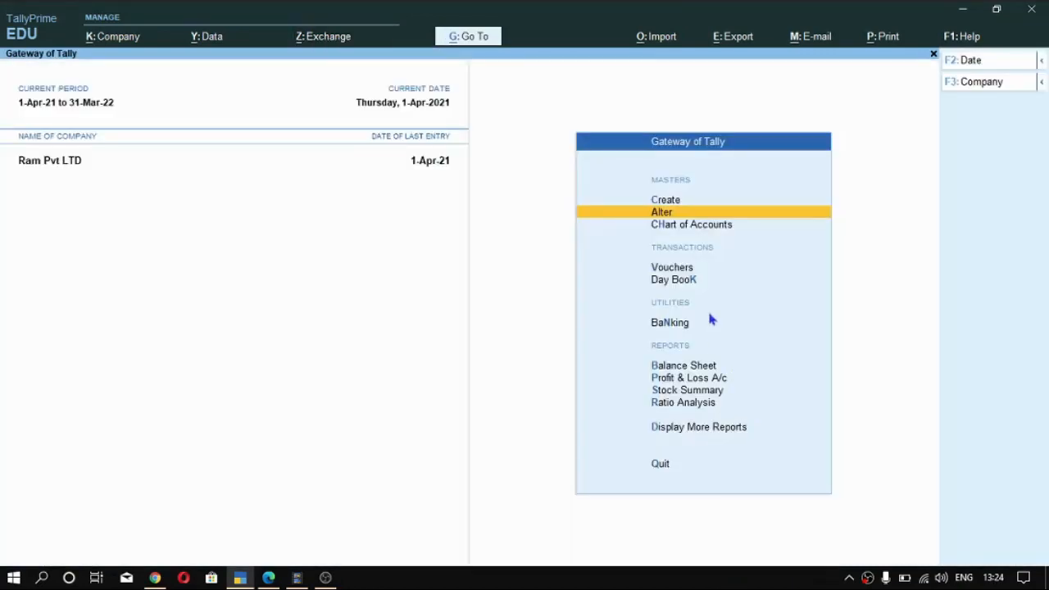
- Open the list of ledgers for alteration from the Gateway of Tally
key(Up)
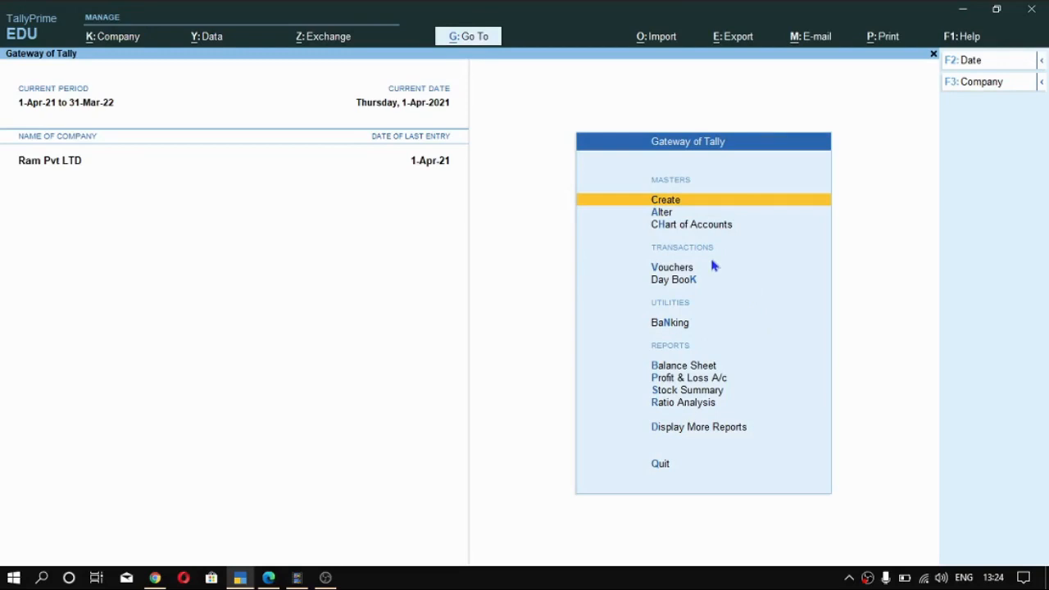
key(Down)
key(Down)
key(Up)
key(Up)
key(Down)
key(Return)
key(Down)
key(Down)
key(Down)
key(Down)
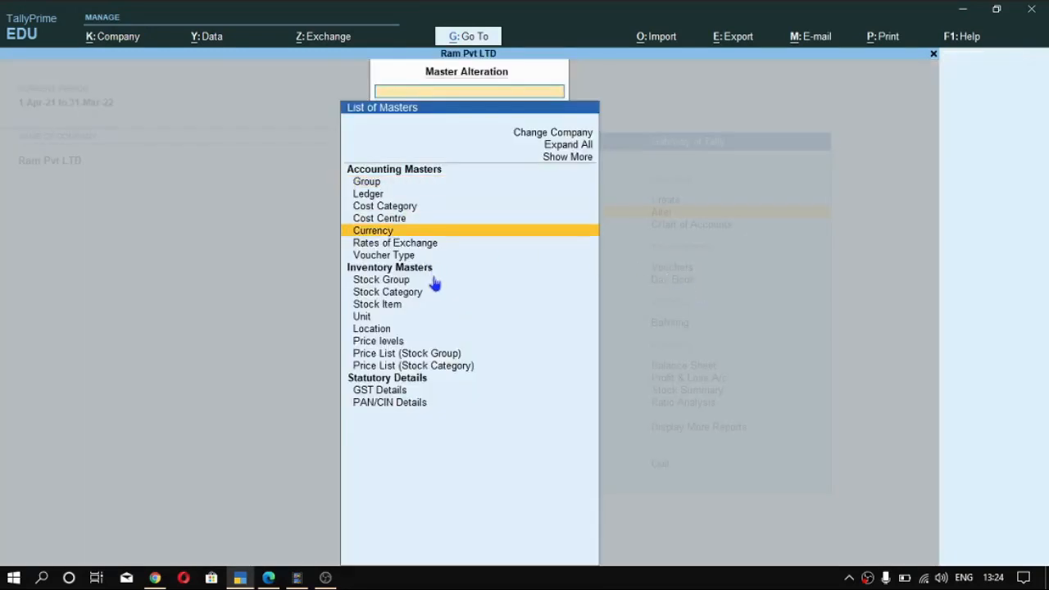
key(Up)
key(Up)
key(Up)
key(Return)
- Open the Import Purchase Taxable ledger for alteration
key(Down)
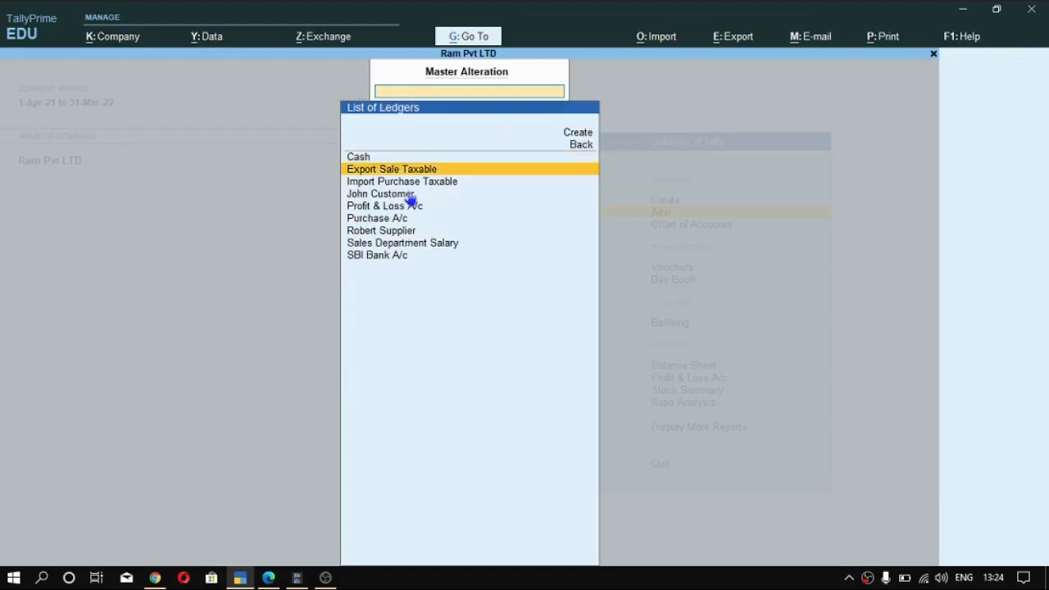
click(402, 207)
click(443, 195)
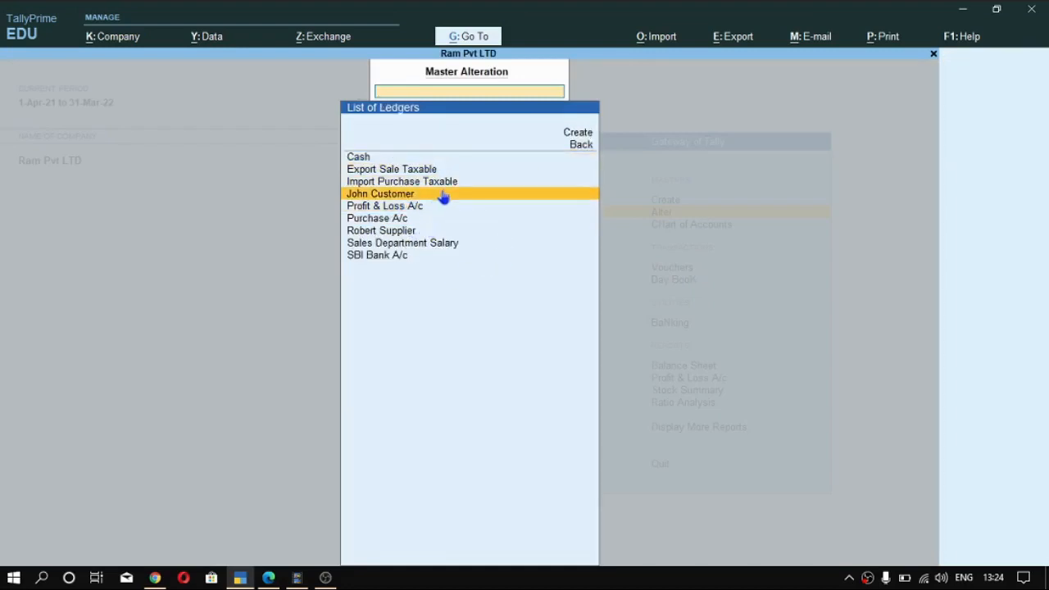
click(435, 186)
click(436, 186)
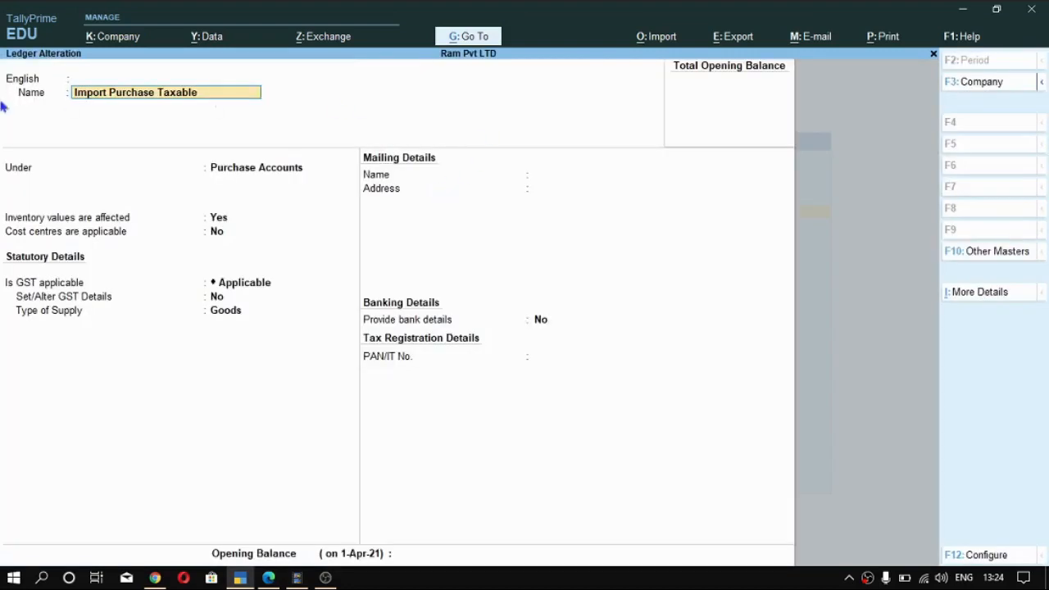
- Keep the Import Purchase Taxable ledger under Purchase Accounts with inventory values affected and cost centres not applicable
key(Return)
key(Return)
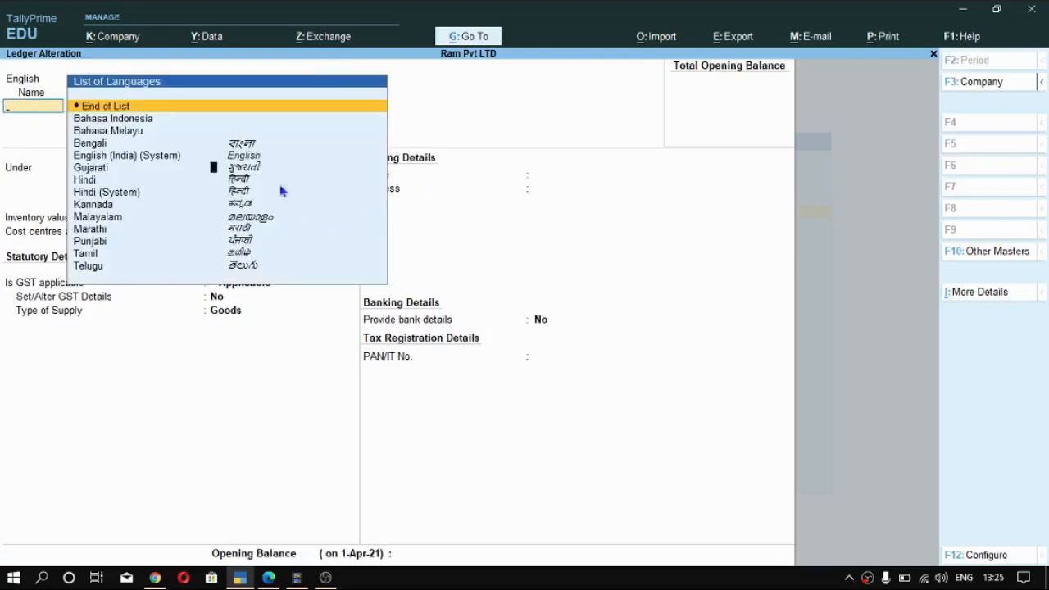
key(Return)
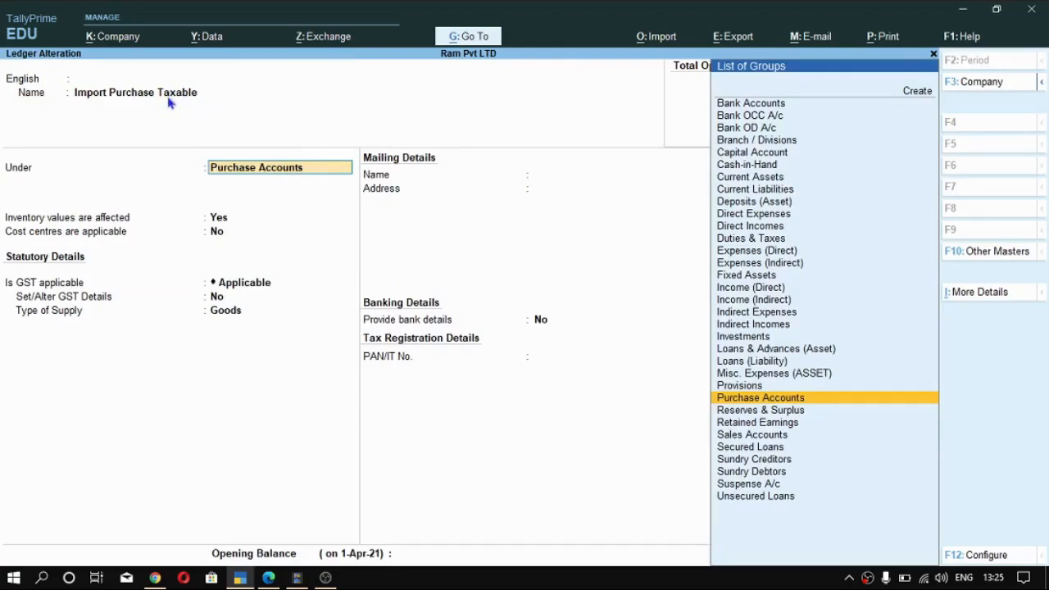
key(Return)
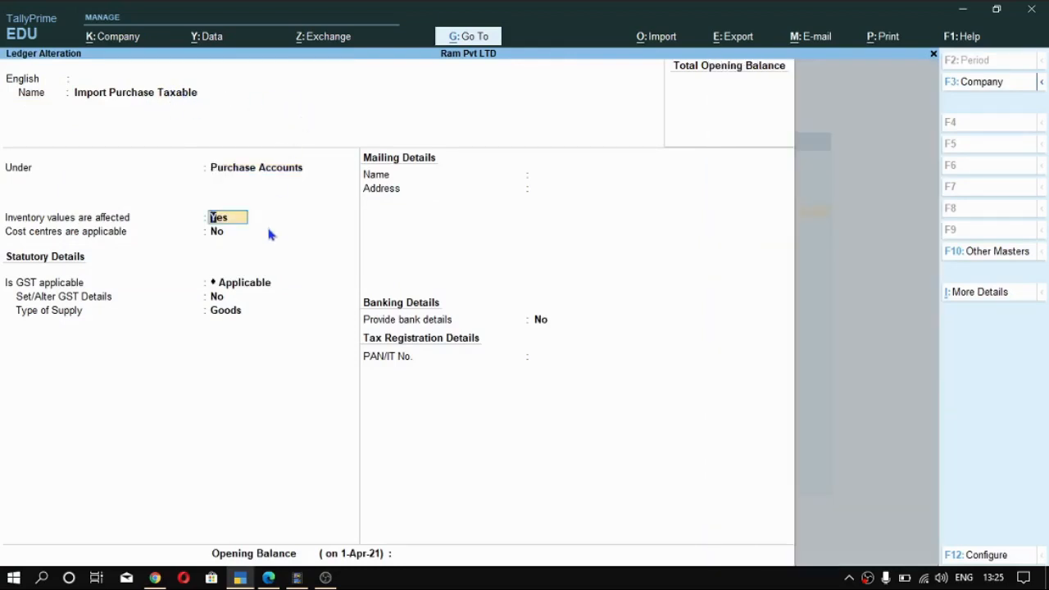
key(Return)
key(Return)
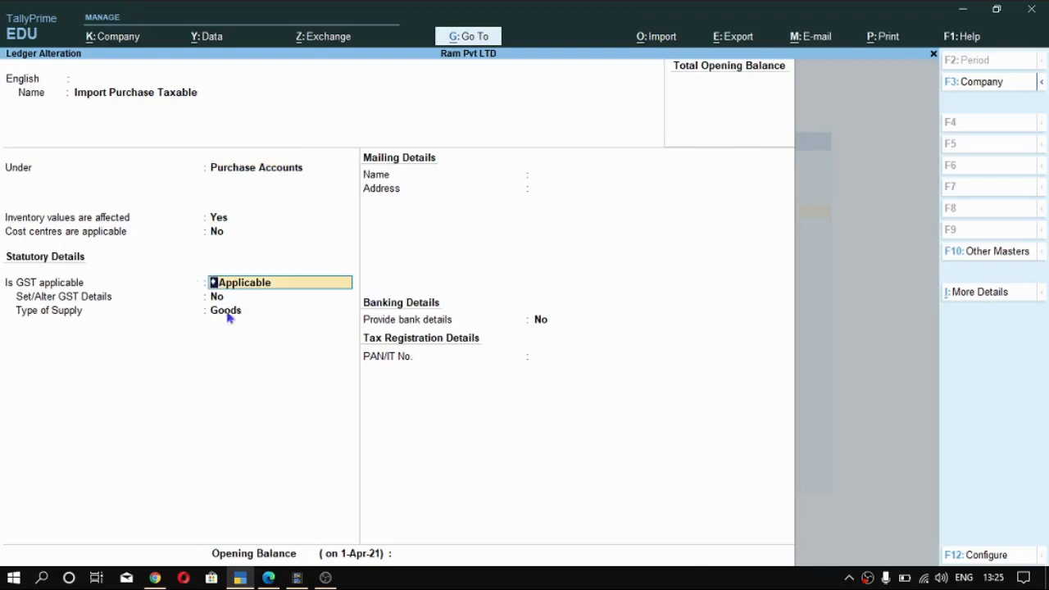
- Enable GST details for the Import Purchase Taxable ledger and choose Imports Taxable as the nature of transaction
key(Return)
text(y)
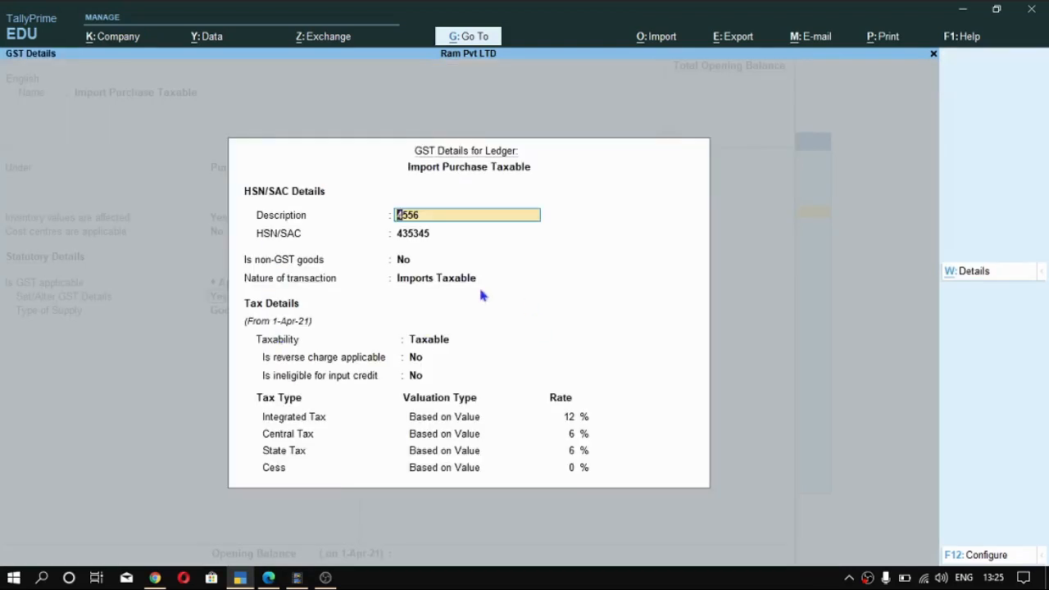
key(Return)
key(Return)
key(Return)
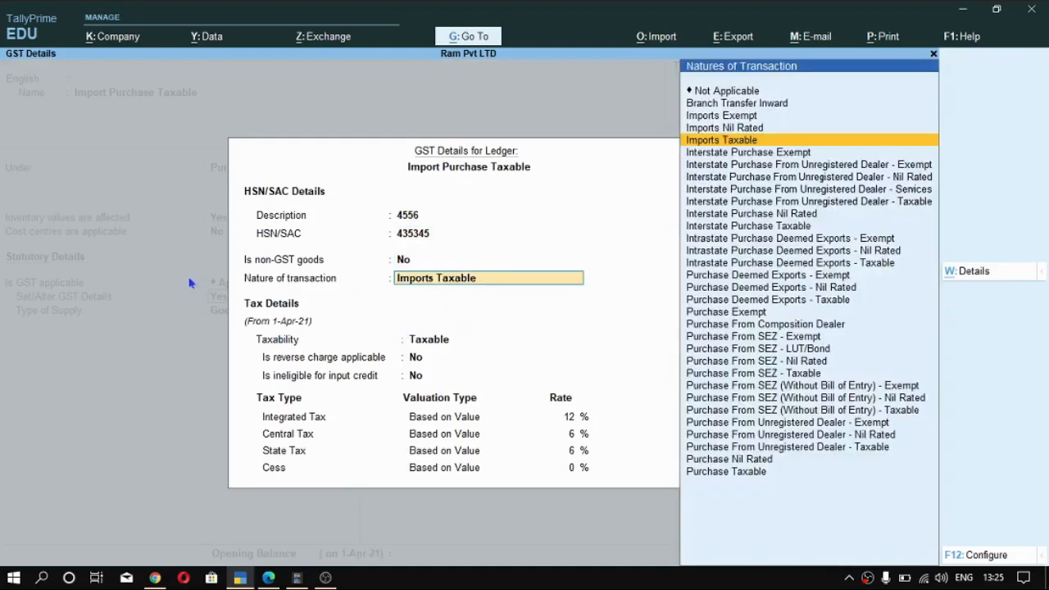
click(695, 143)
- Accept the remaining GST details and the Goods supply type, then save the Import Purchase Taxable ledger without bank details
key(Return)
key(Return)
key(Return)
key(Return)
key(Return)
key(Return)
key(Return)
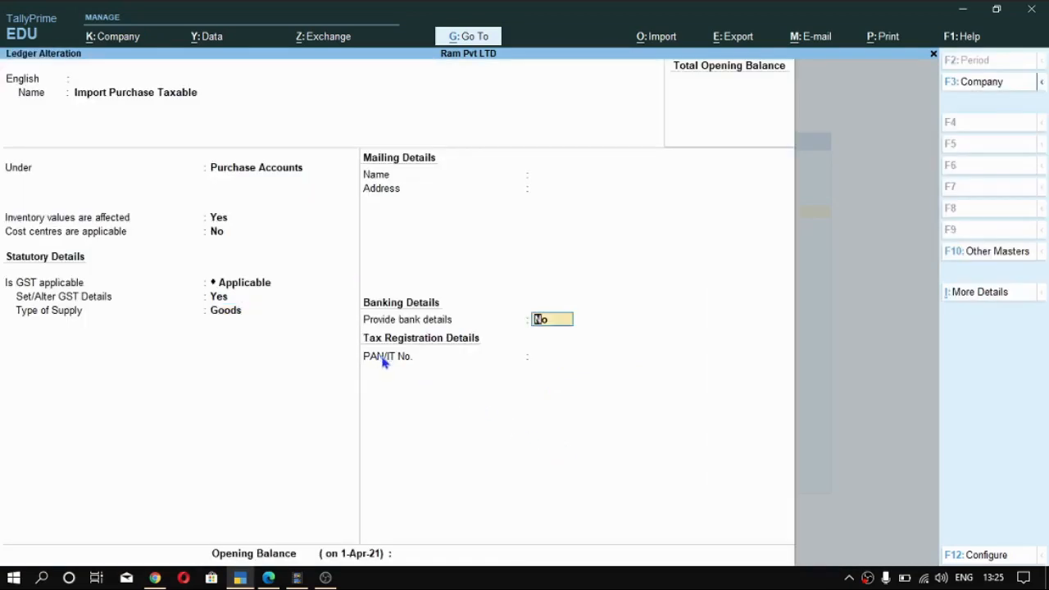
key(ctrl+a)
- Open the Export Sale Taxable ledger for alteration
key(Down)
key(Down)
key(Down)
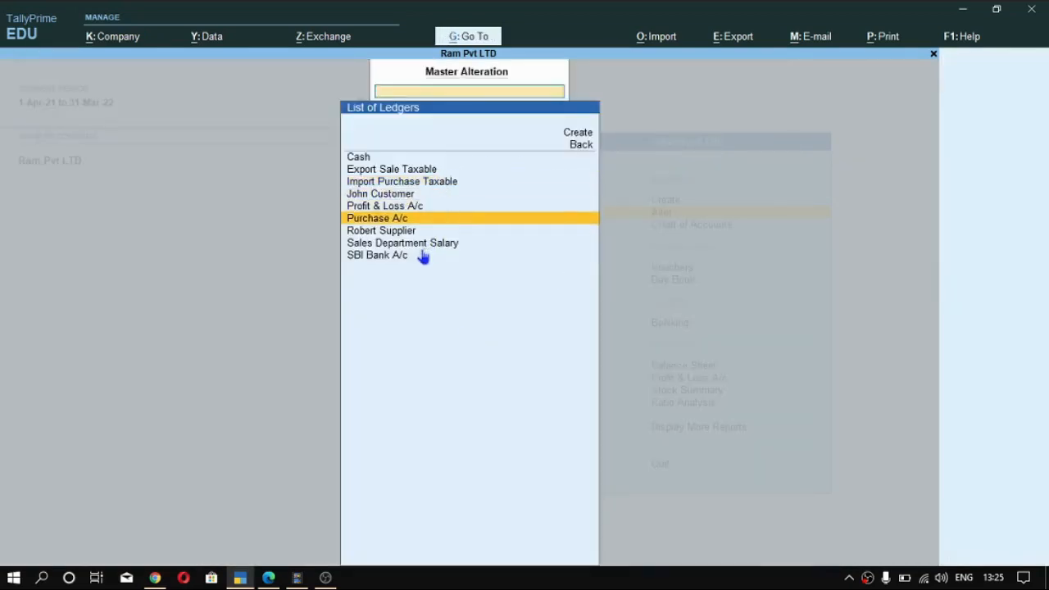
key(Up)
key(Up)
key(Up)
key(Up)
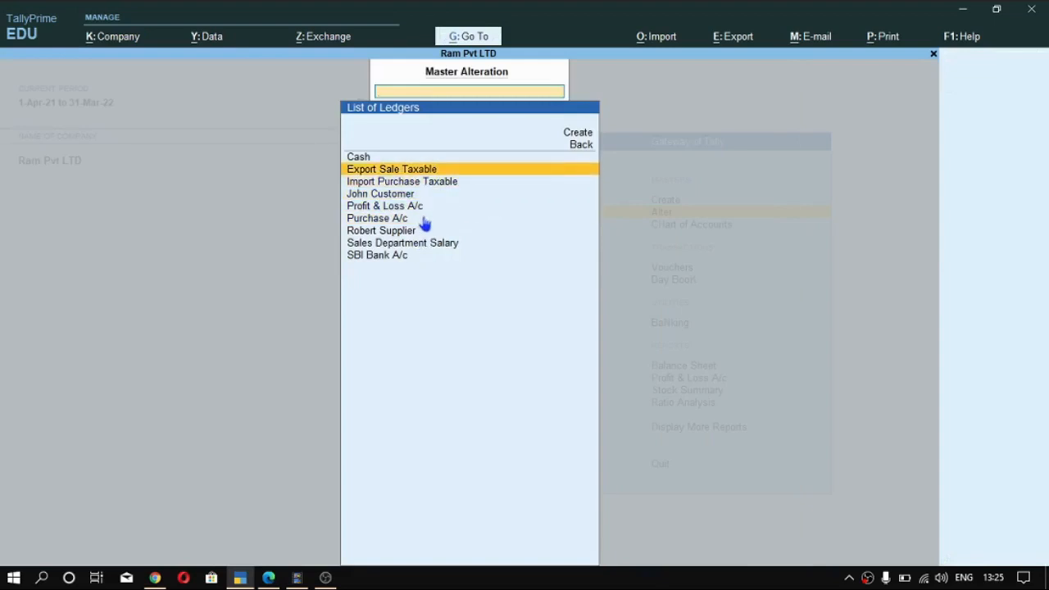
key(Return)
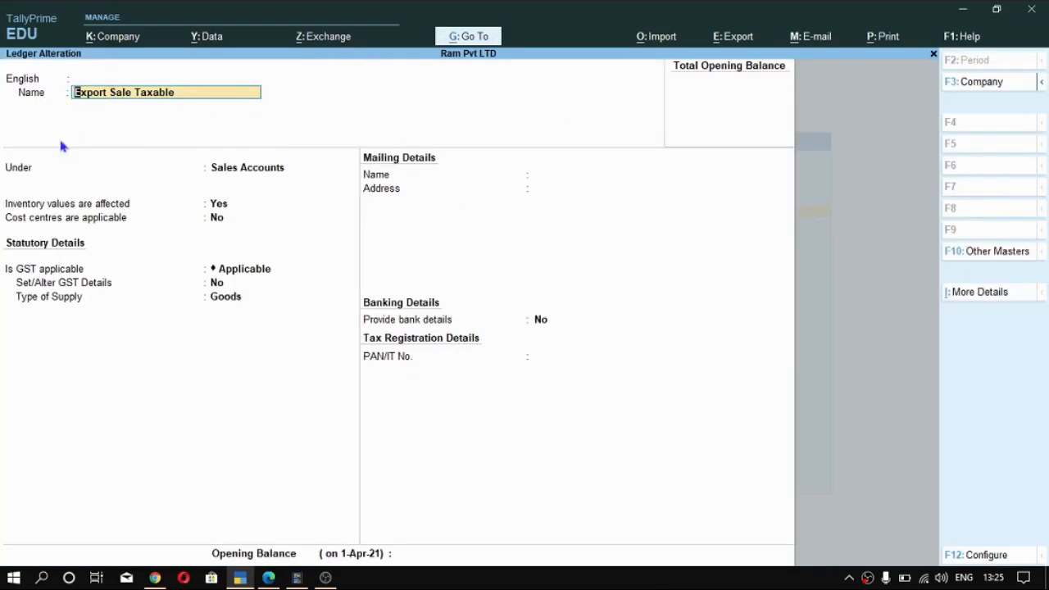
- Keep the Export Sale Taxable ledger under Sales Accounts with inventory values affected and cost centres not applicable
key(Return)
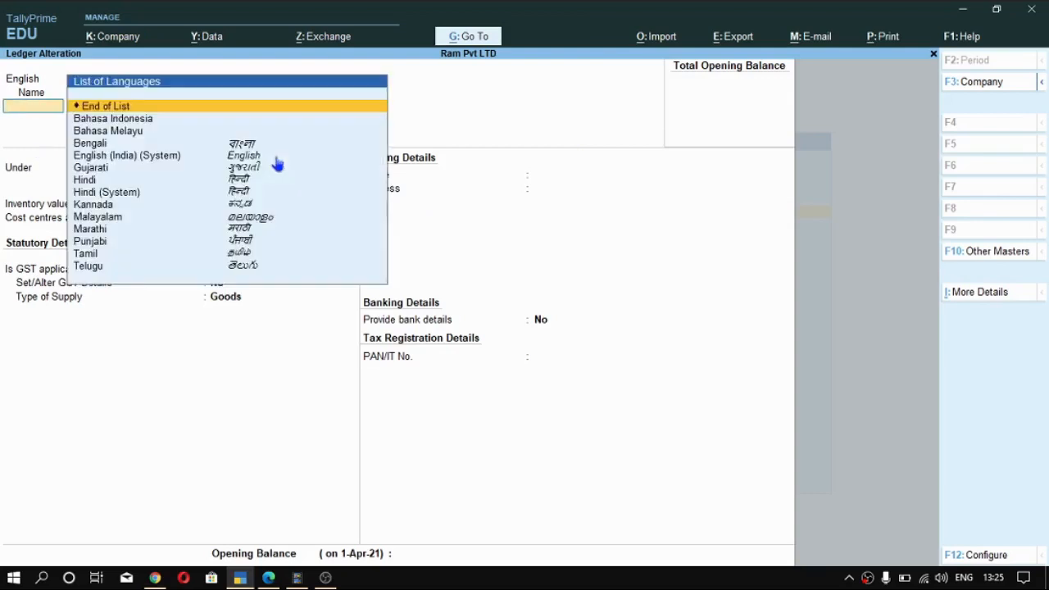
key(Return)
key(Return)
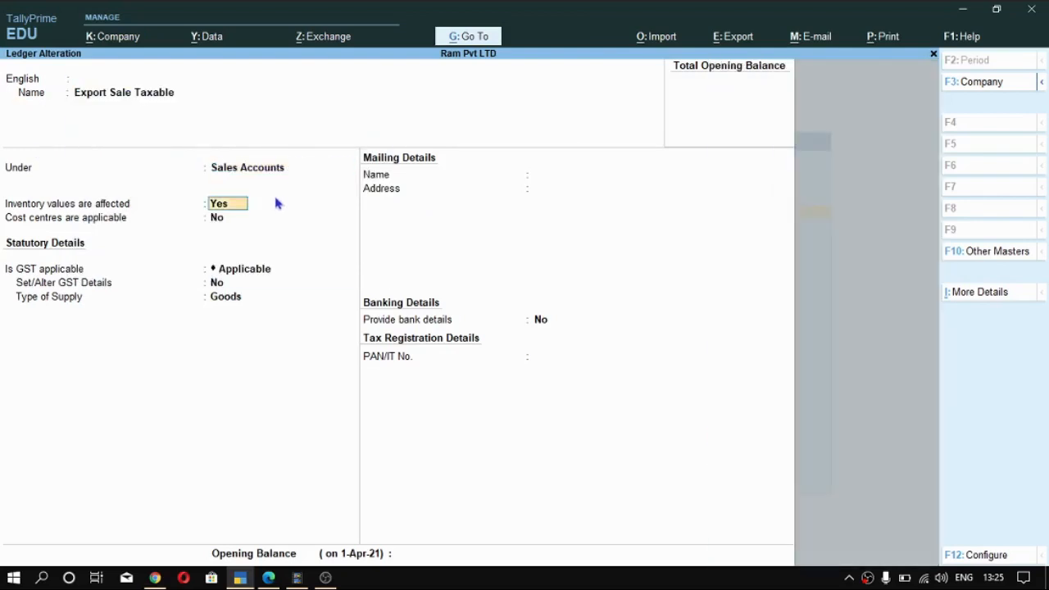
- Enable GST details for the Export Sale Taxable ledger and choose Exports Taxable as the nature of transaction
key(Return)
key(Return)
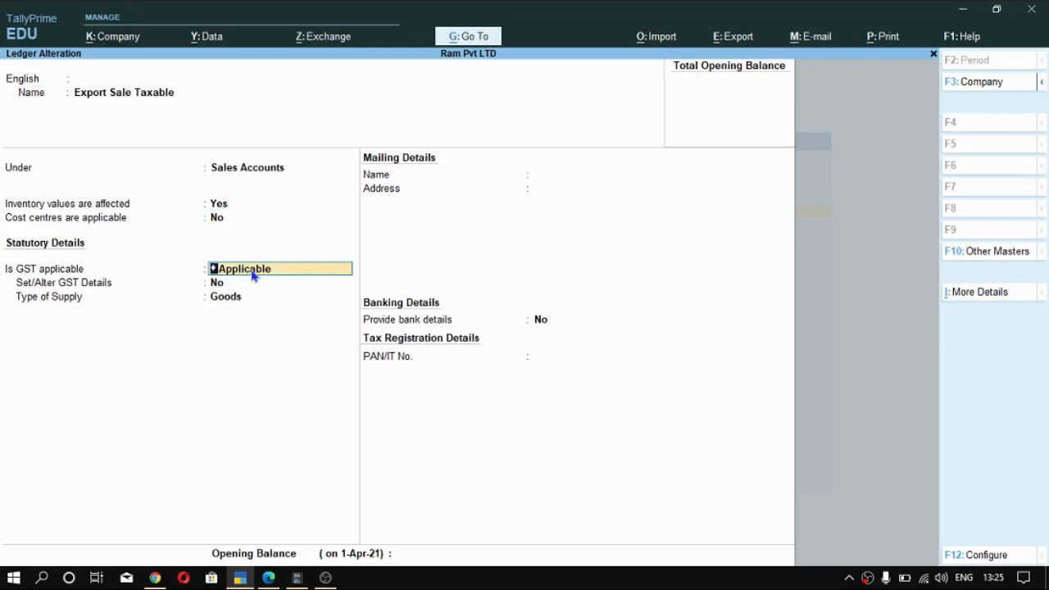
key(Return)
key(y)
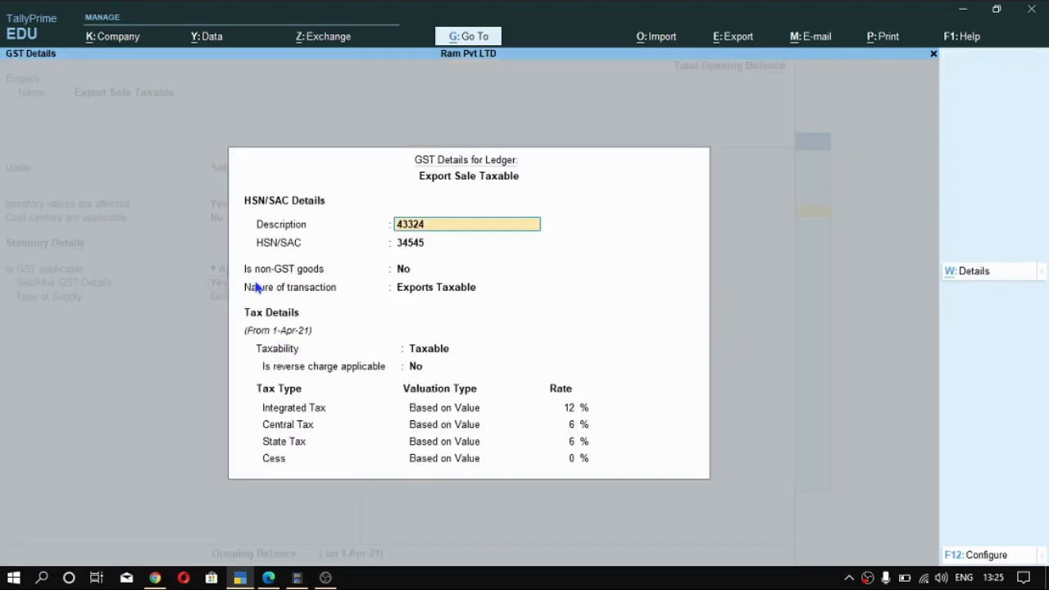
key(Return)
key(Return)
key(Return)
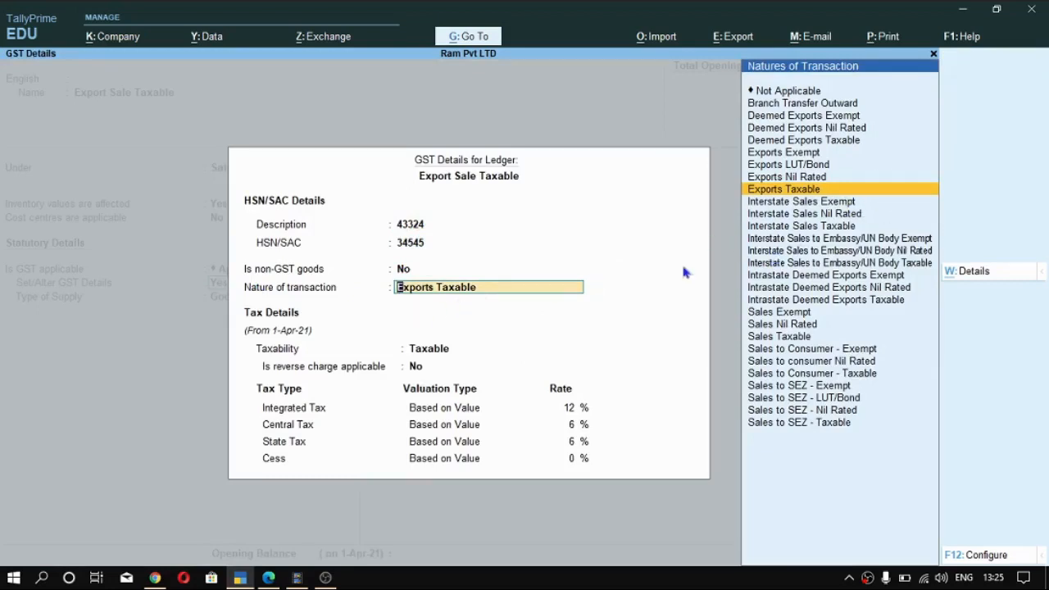
key(Return)
- Keep the 12% integrated tax rate and the Goods supply type, and save the Export Sale Taxable ledger
key(Return)
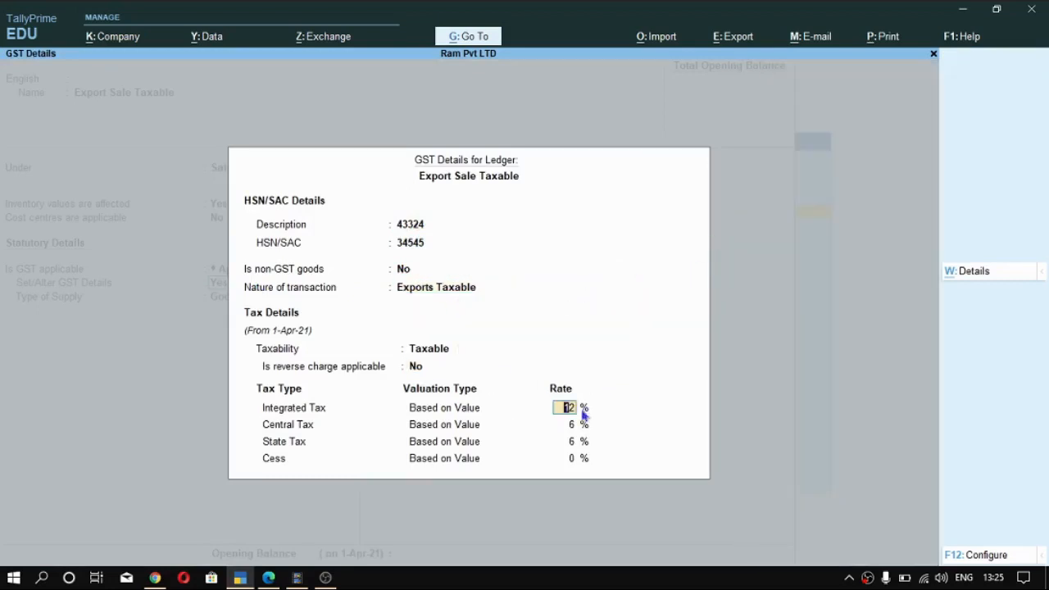
key(Return)
key(Return)
key(Return)
key(Return)
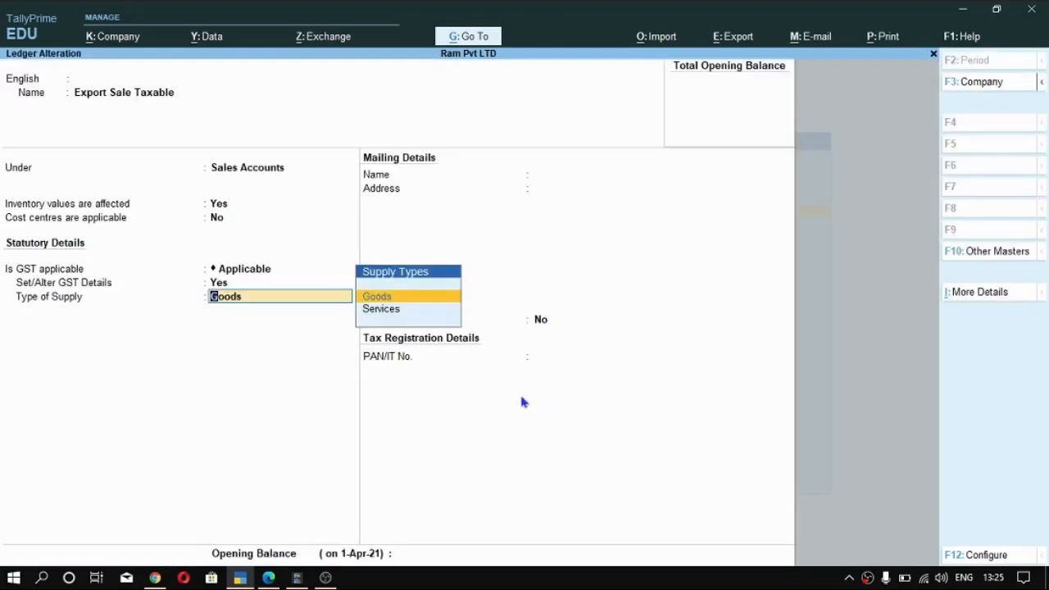
key(Return)
key(ctrl+a)
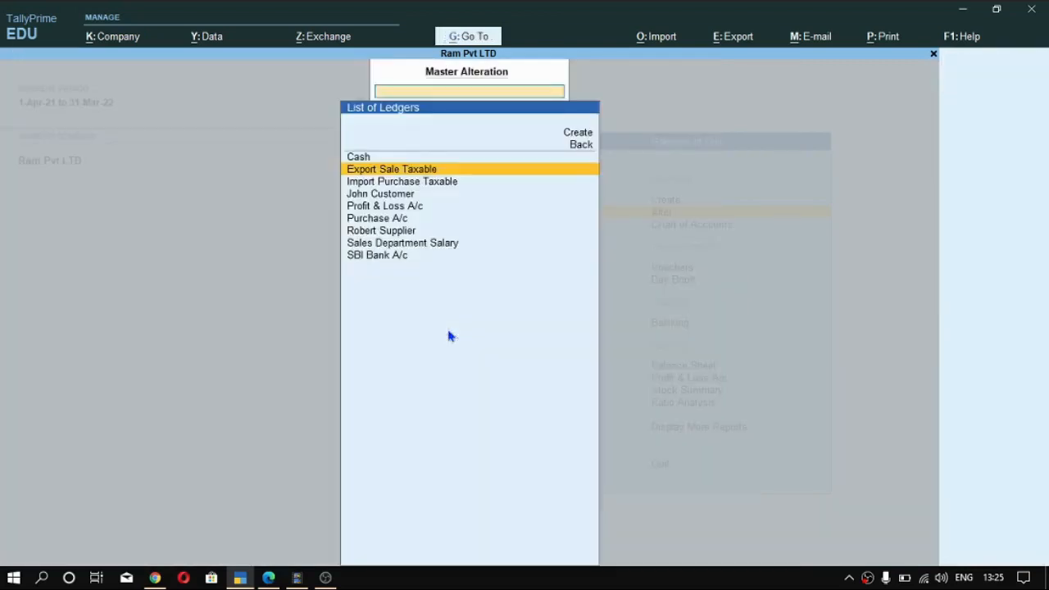
- Return to the Gateway of Tally and open the Dell Laptop stock item for alteration
key(Escape)
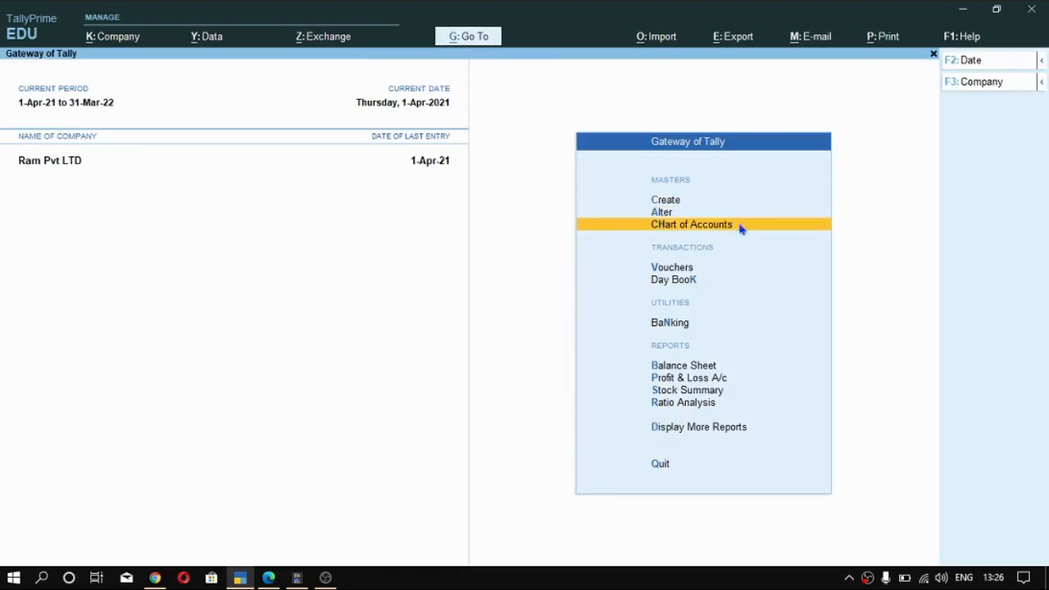
key(Down)
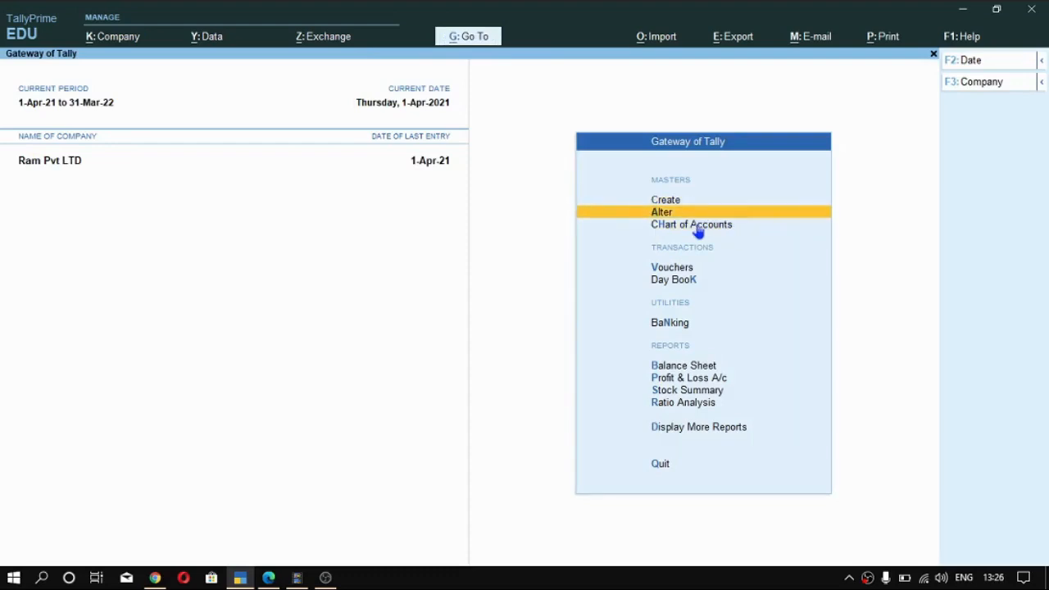
key(Return)
key(Down)
key(Down)
key(Down)
key(Down)
key(Down)
key(Down)
key(Down)
key(Down)
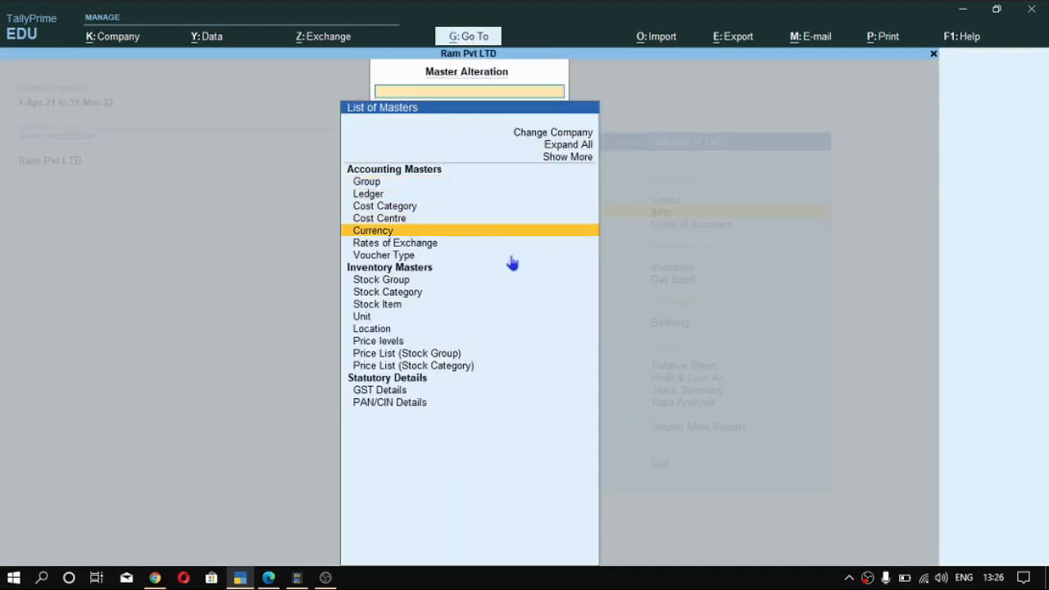
key(Down)
key(Return)
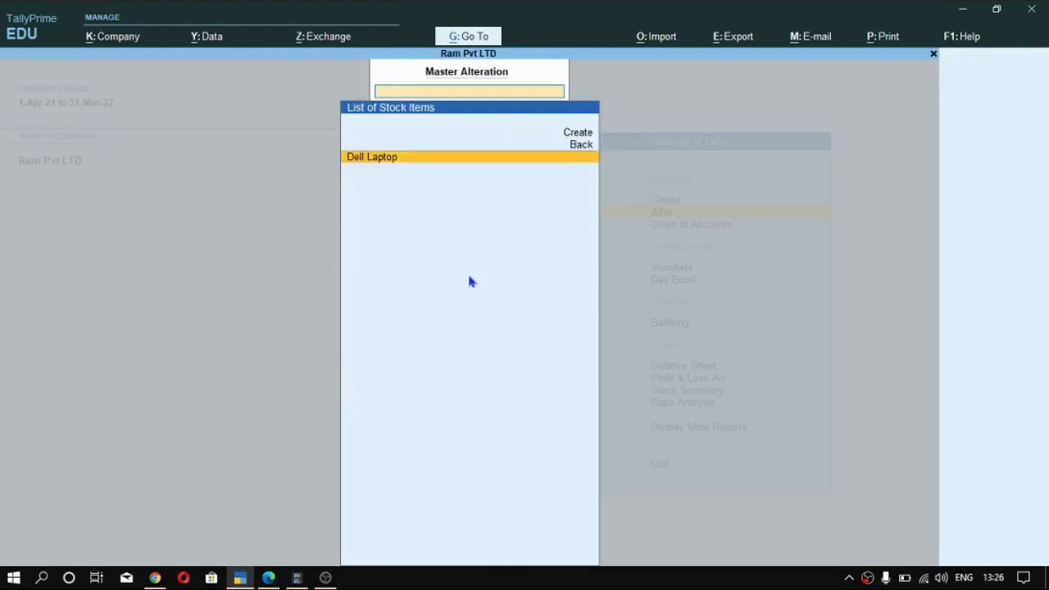
key(Return)
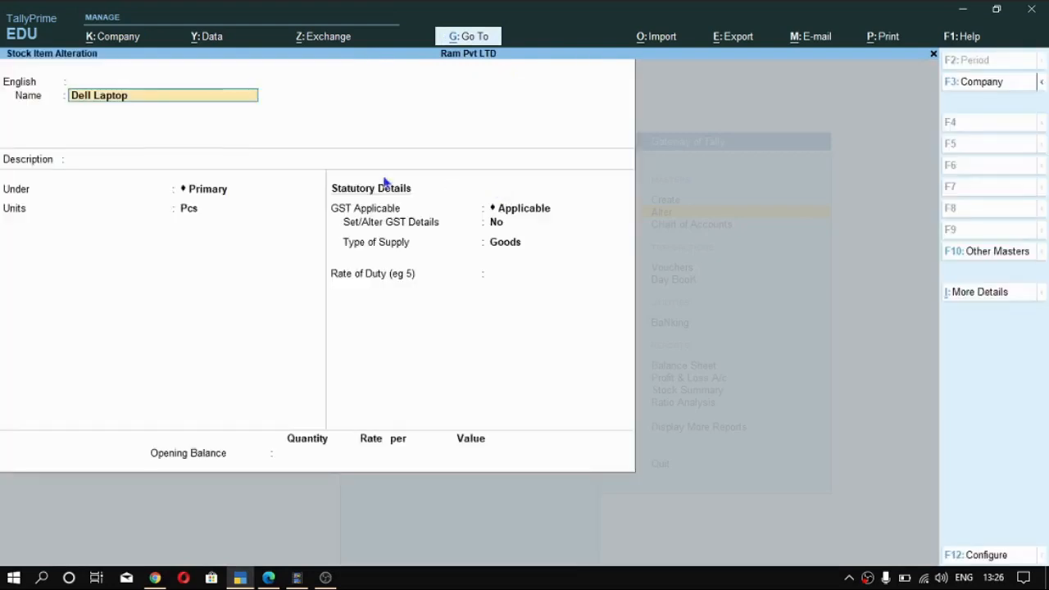
- Enable GST details for the Dell Laptop stock item and keep its taxability as Taxable
click(494, 228)
text(y)
key(Return)
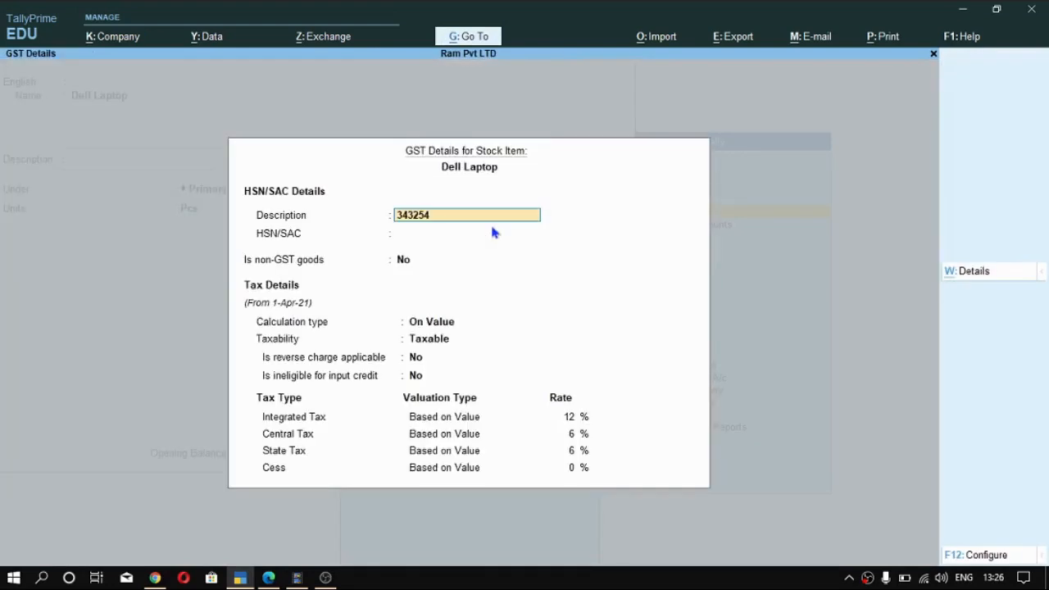
click(441, 343)
key(Return)
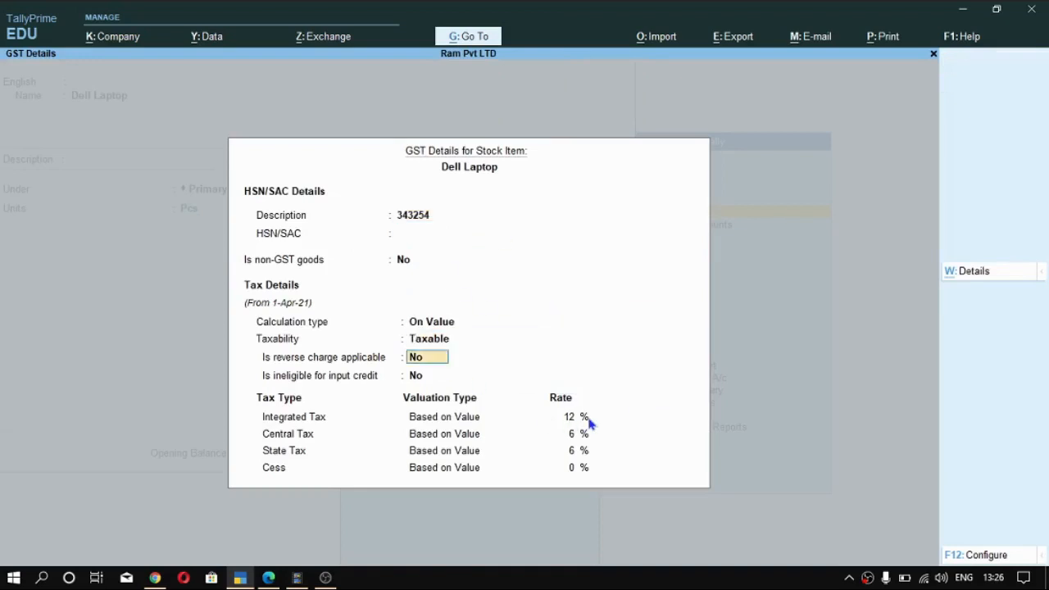
- Accept the Dell Laptop's GST details, save the stock item with supply type Goods, and return to the Gateway of Tally
key(ctrl+a)
key(Return)
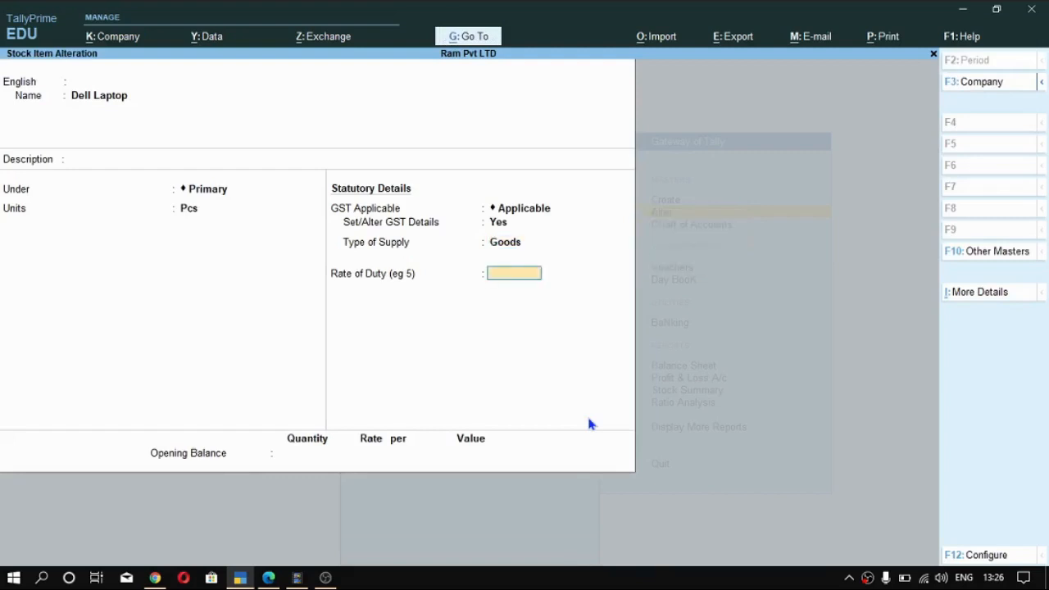
key(ctrl+a)
key(Escape)
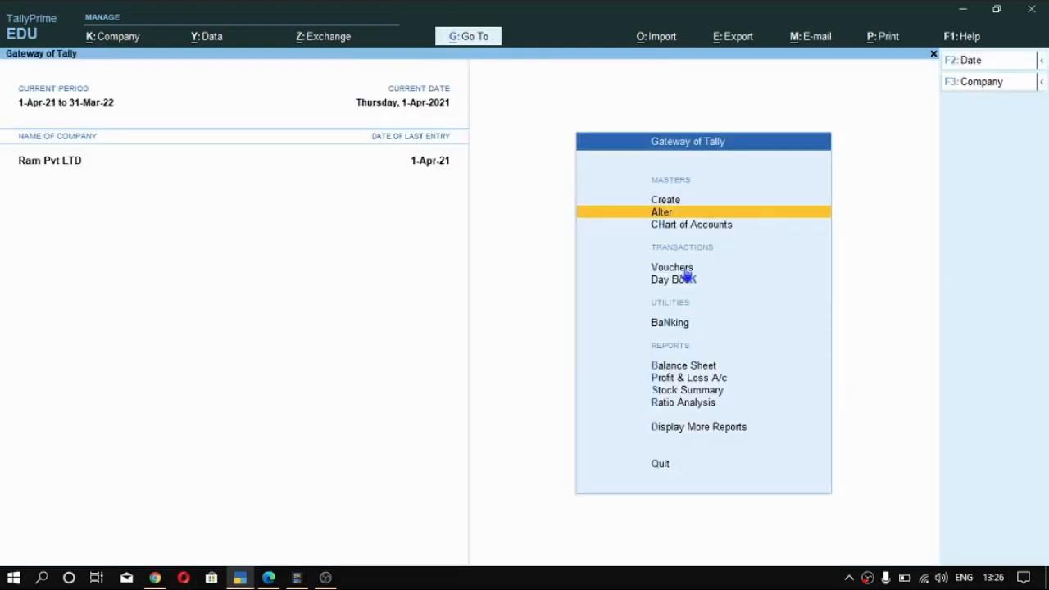
key(Up)
key(Return)
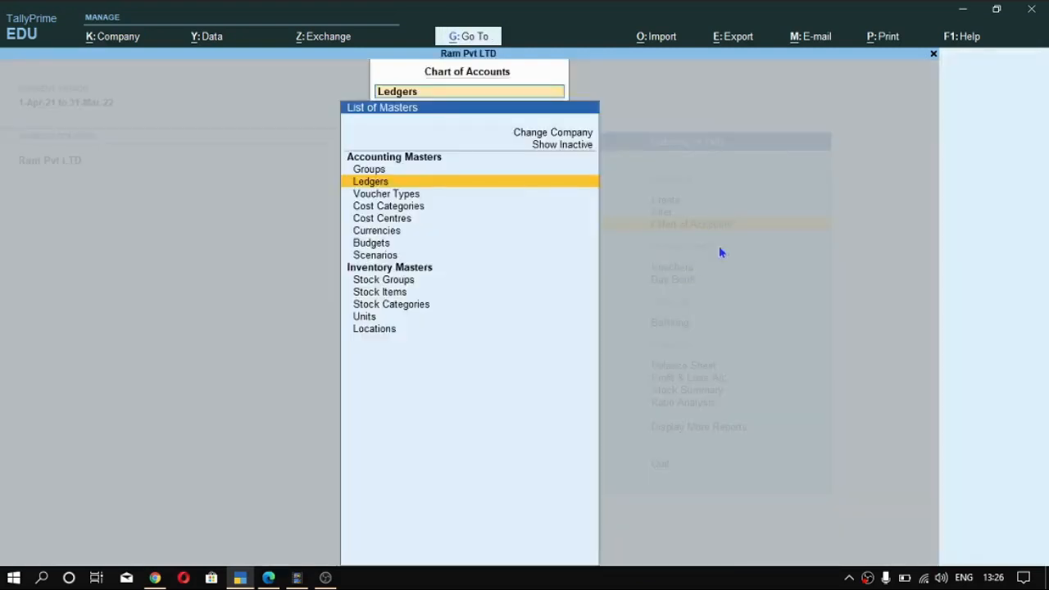
key(Up)
key(Escape)
- Start a purchase voucher with supplier invoice number 2323 dated 1-Apr-21
key(v)
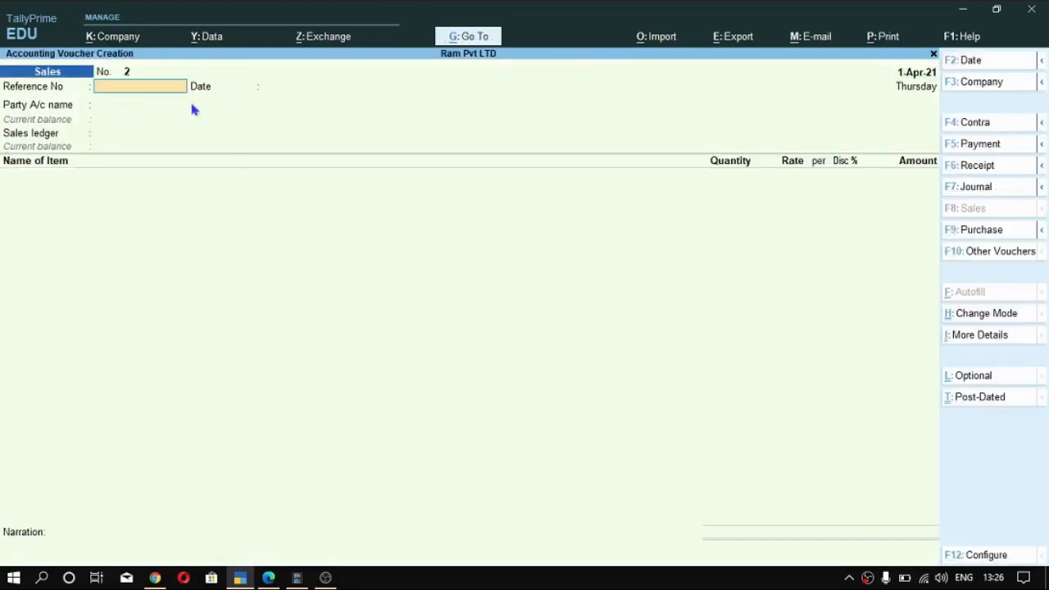
key(F9)
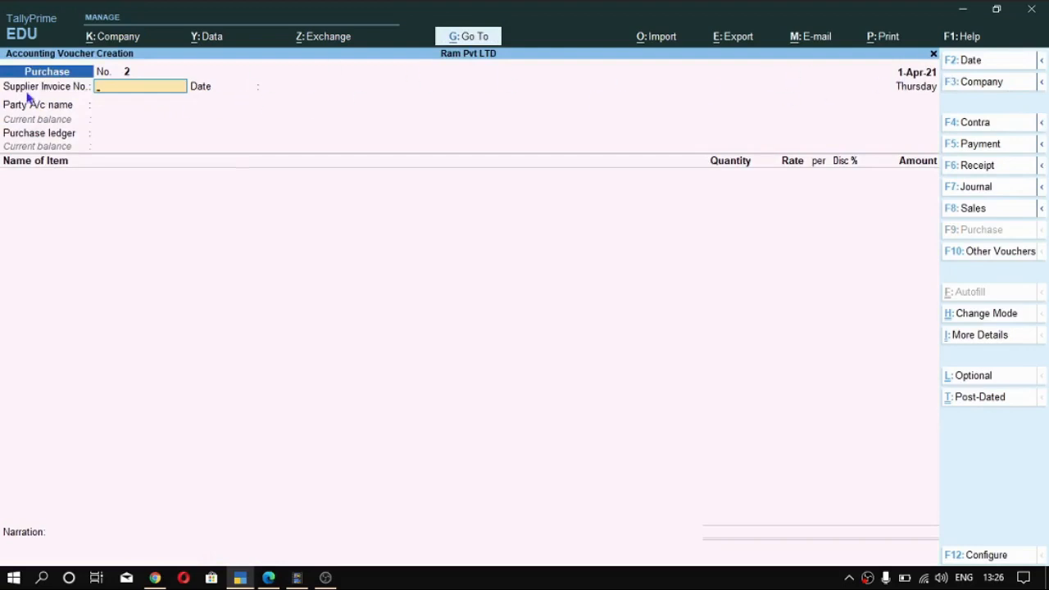
text(2323)
key(Return)
key(Return)
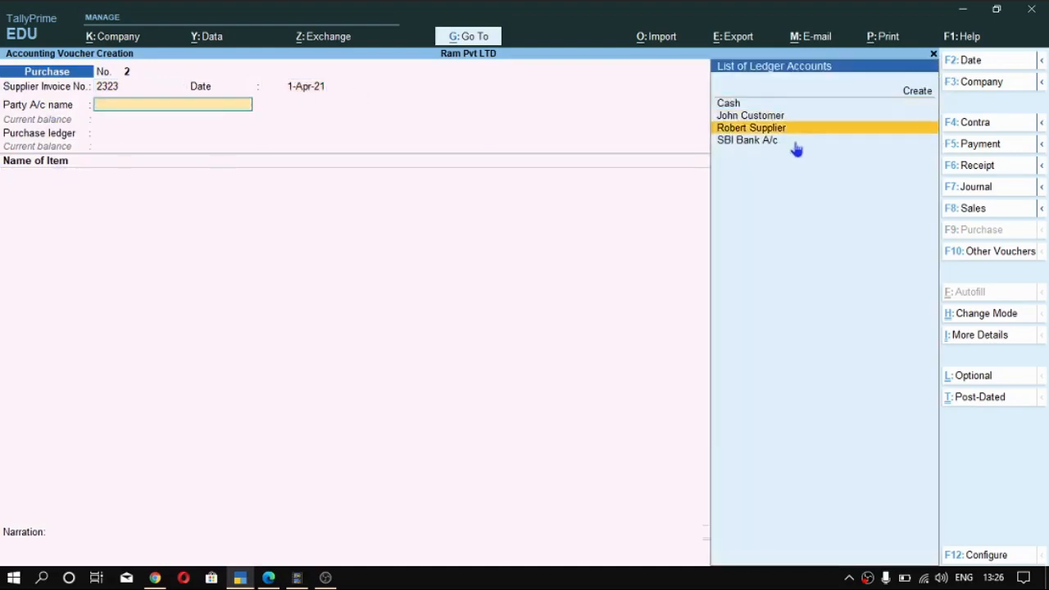
- Choose the foreign supplier as the party, accept its receipt and party details, and set Import Purchase Taxable as the purchase ledger
key(Up)
key(Return)
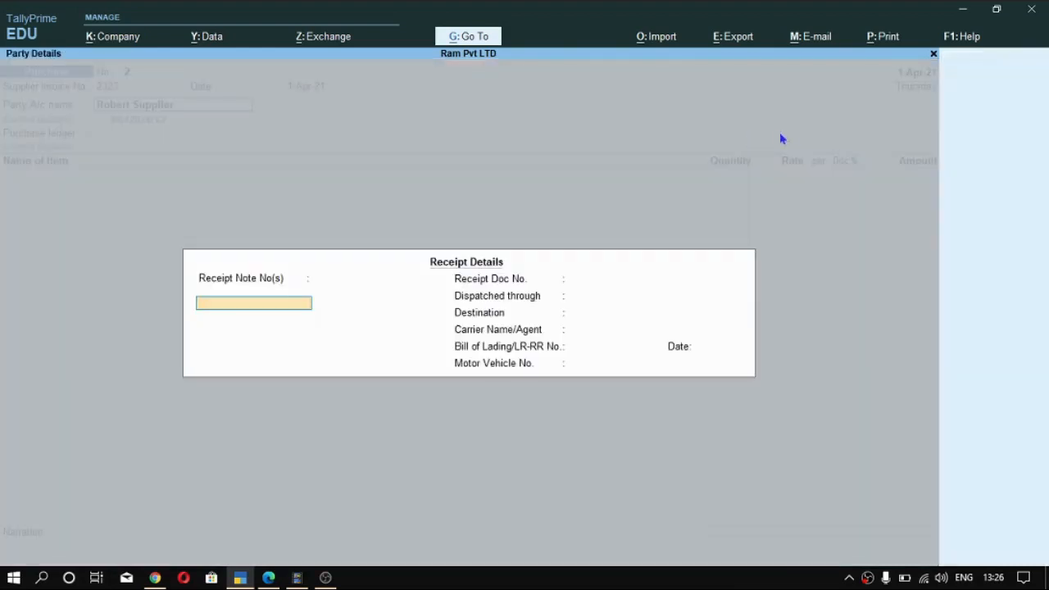
key(ctrl+a)
key(ctrl+a)
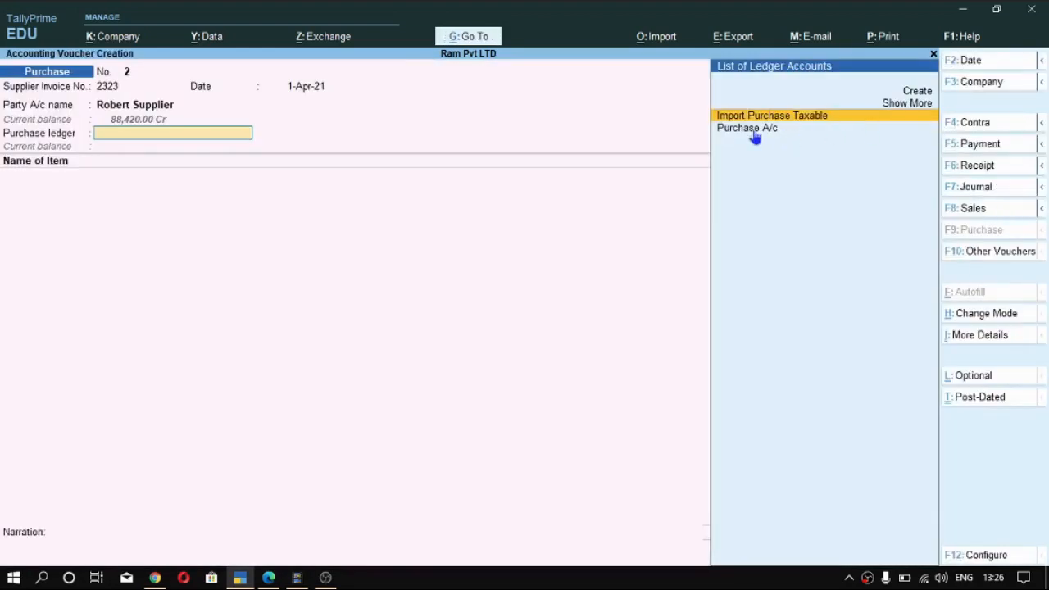
key(Return)
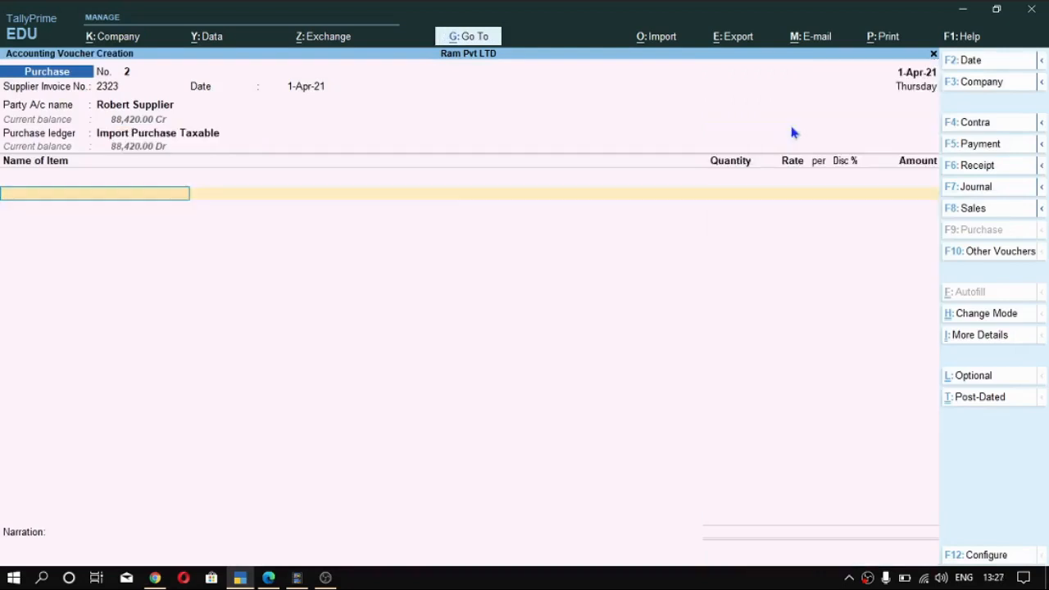
- Add the Dell Laptop to the purchase voucher with a quantity of 10 Pcs and a rate of 100
key(Down)
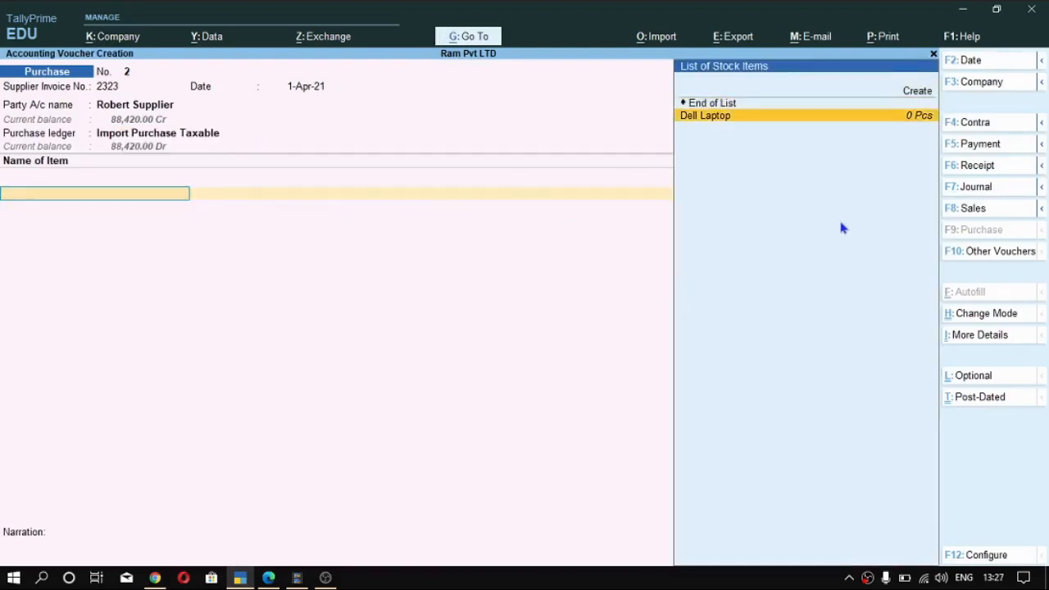
key(Return)
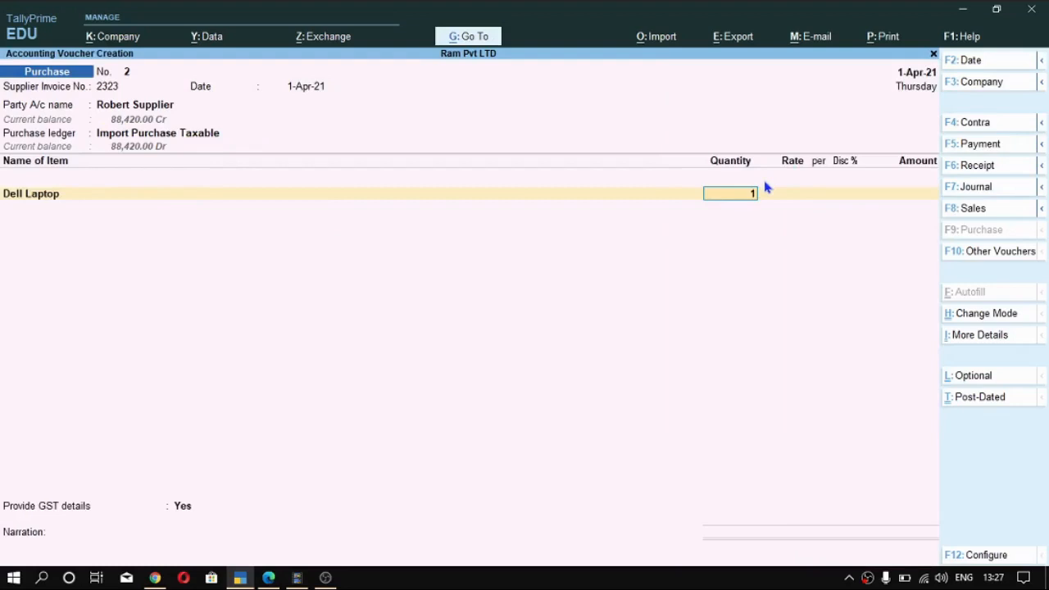
text(10)
key(Return)
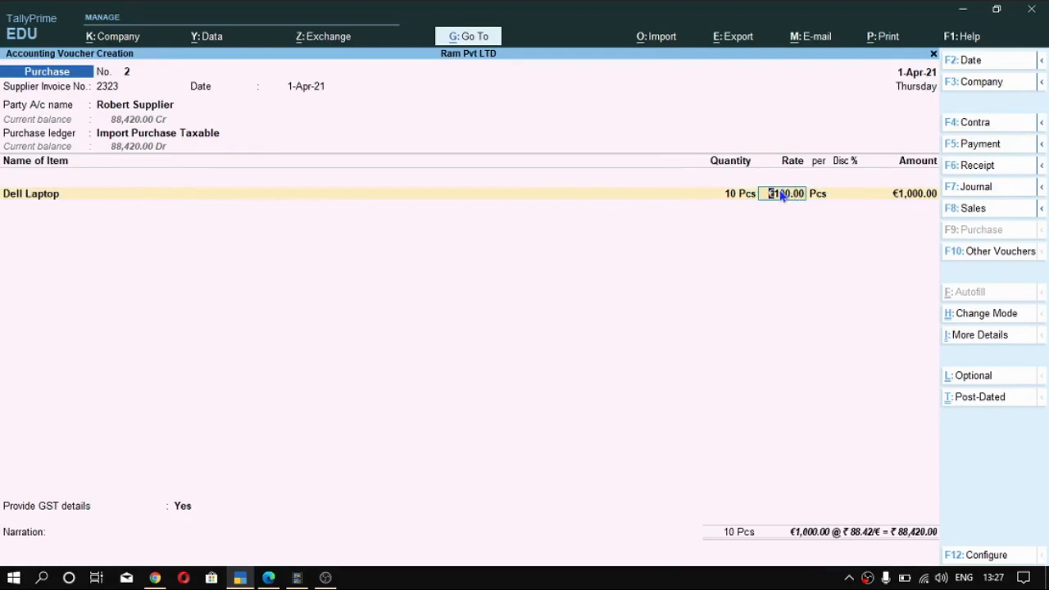
text(10)
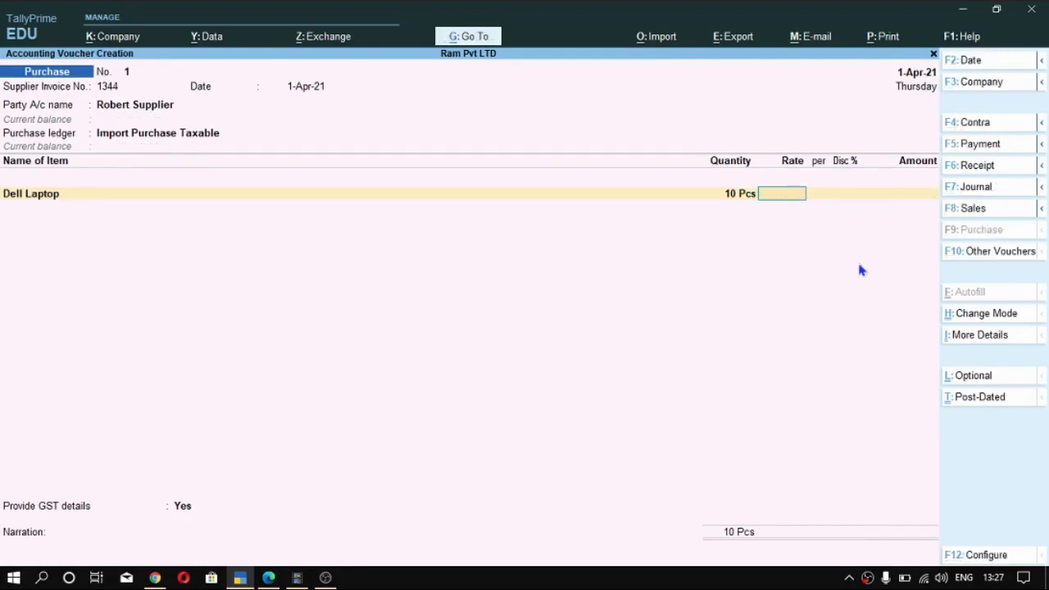
text(100)
- Switch to Chrome for the Euro symbol in the currency symbol results, return to TallyPrime, and complete the Dell Laptop's rate as 100€
click(155, 578)
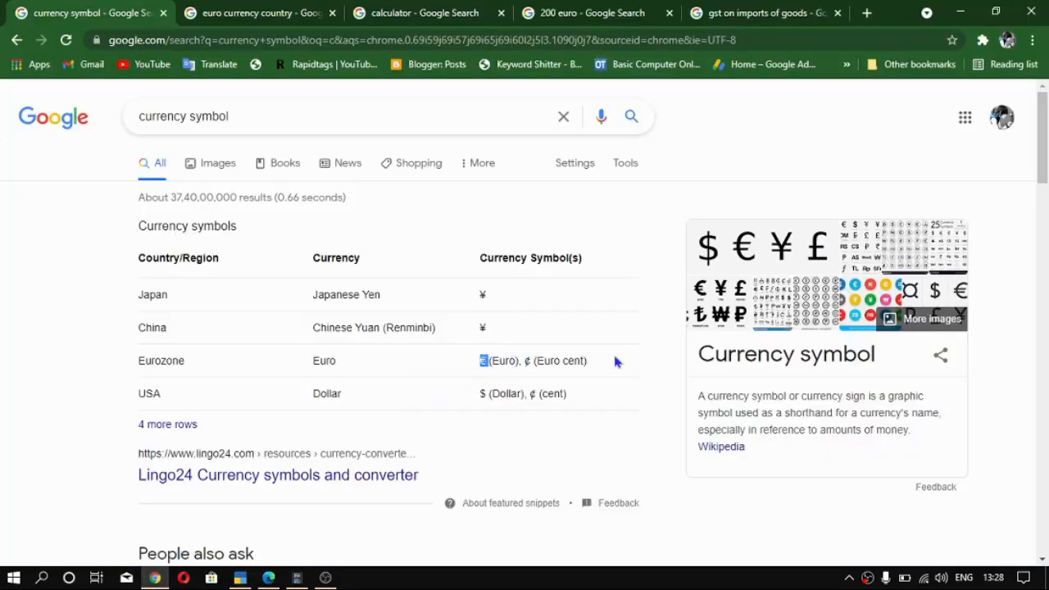
key(alt+Tab)
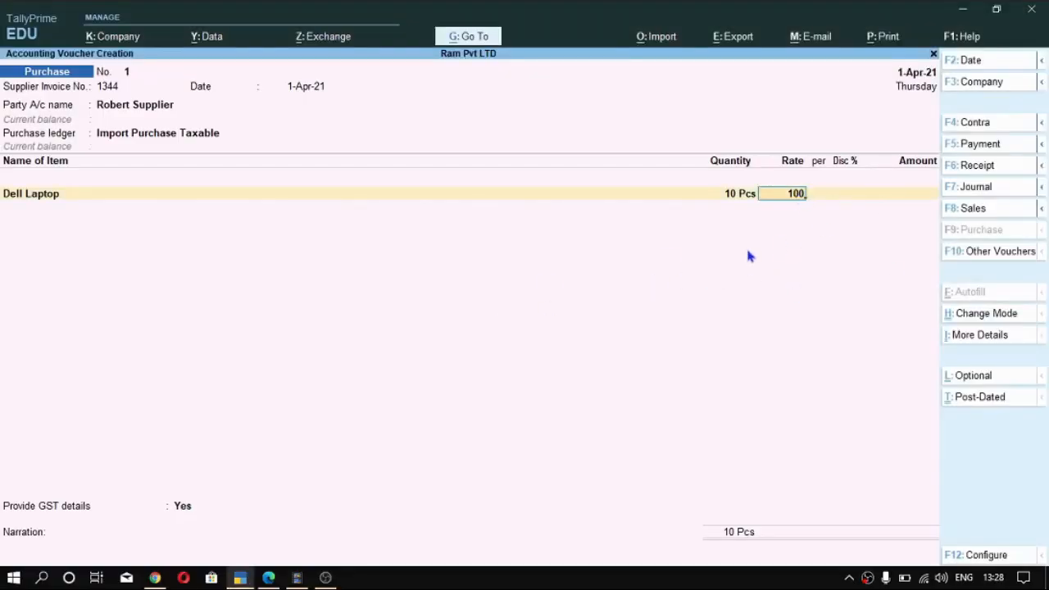
key(alt)
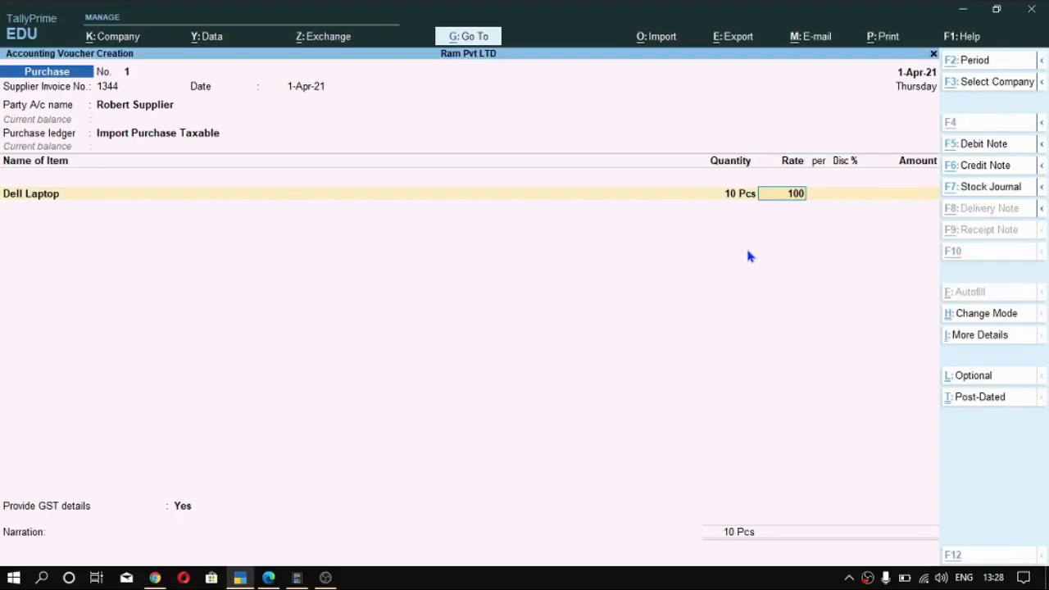
text(€)
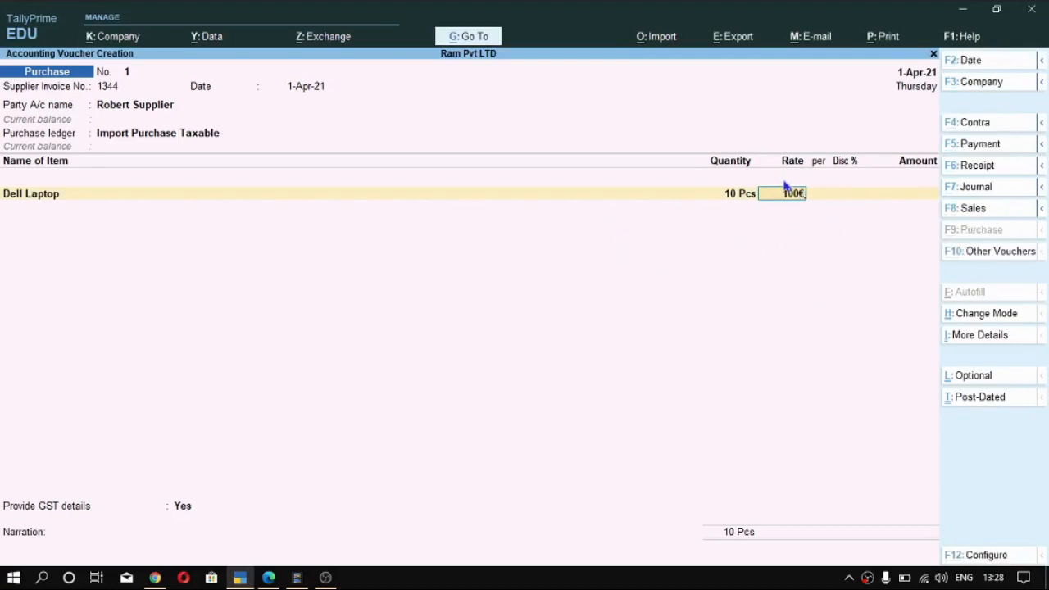
key(Return)
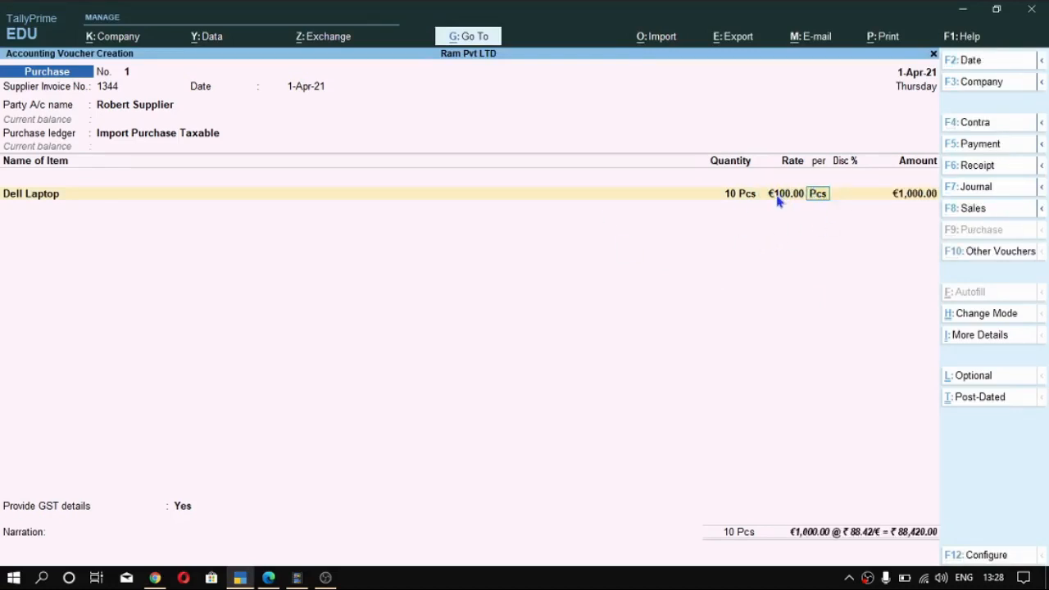
- Accept the exchange rate of ₹ 88.42/€ for the Dell Laptop and set its GST taxable value to 90000
key(alt)
key(Return)
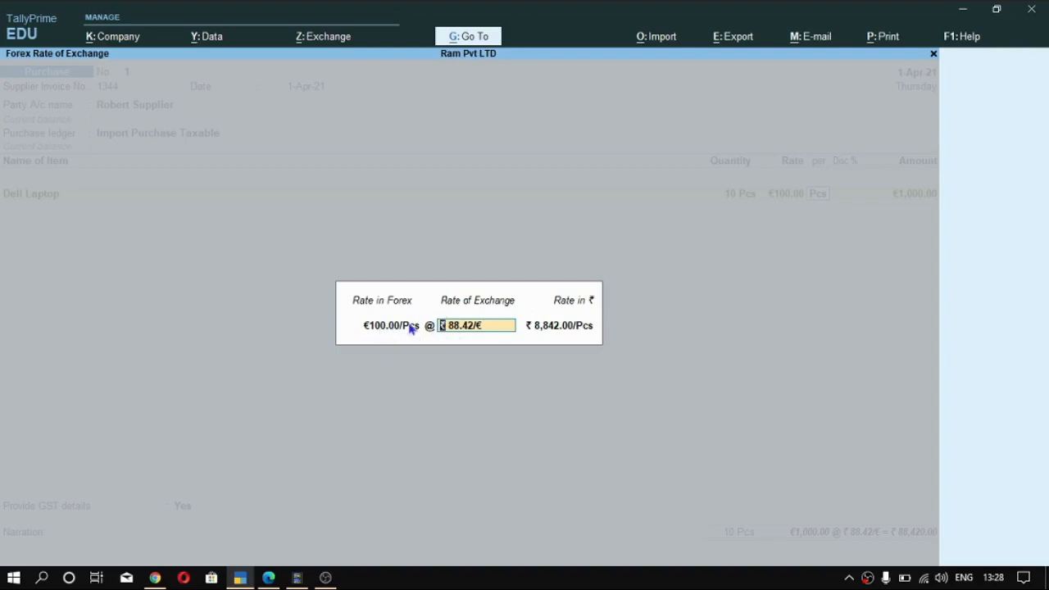
key(Return)
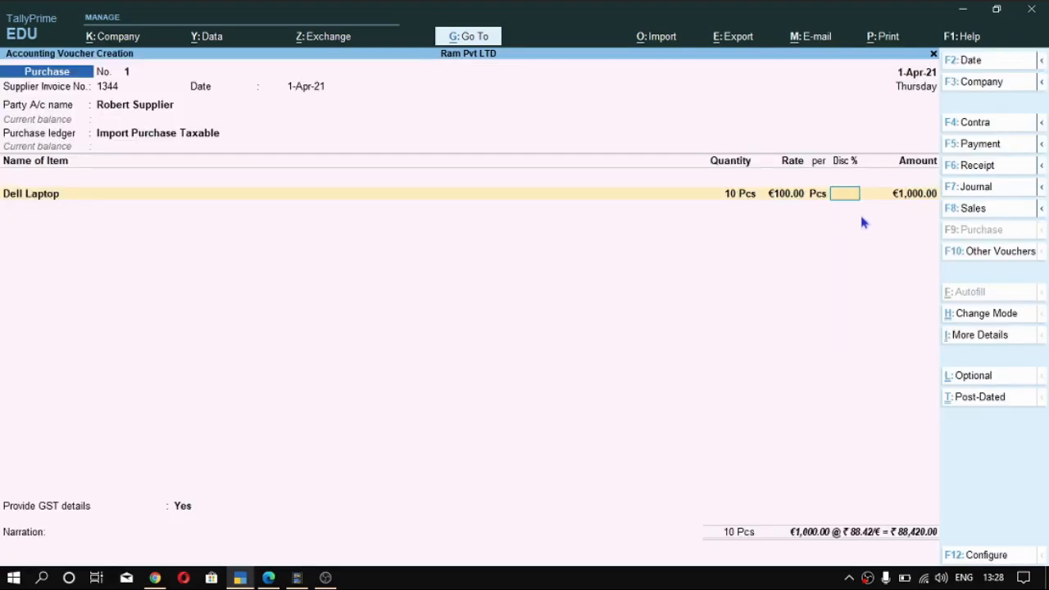
key(Return)
key(Return)
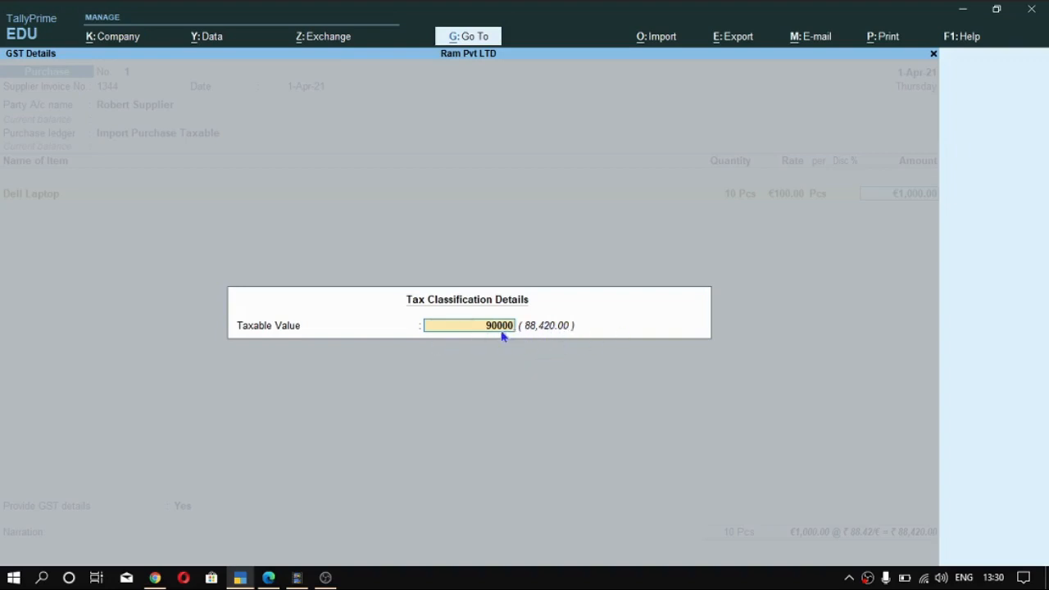
key(Return)
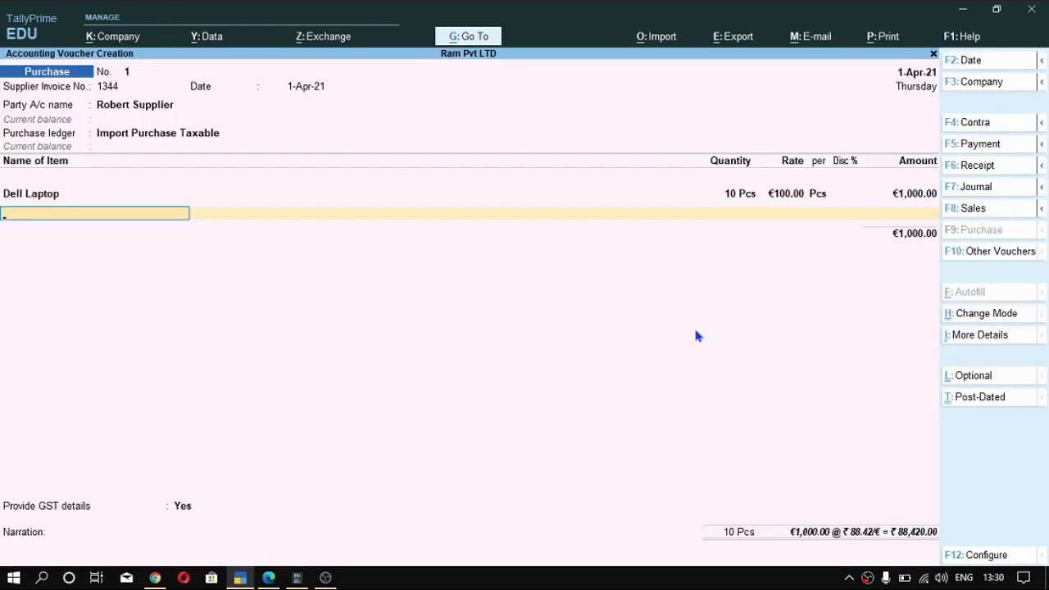
- End the item list and enter bill of entry number 213234 dated 1-Apr-21 in the import details
key(Return)
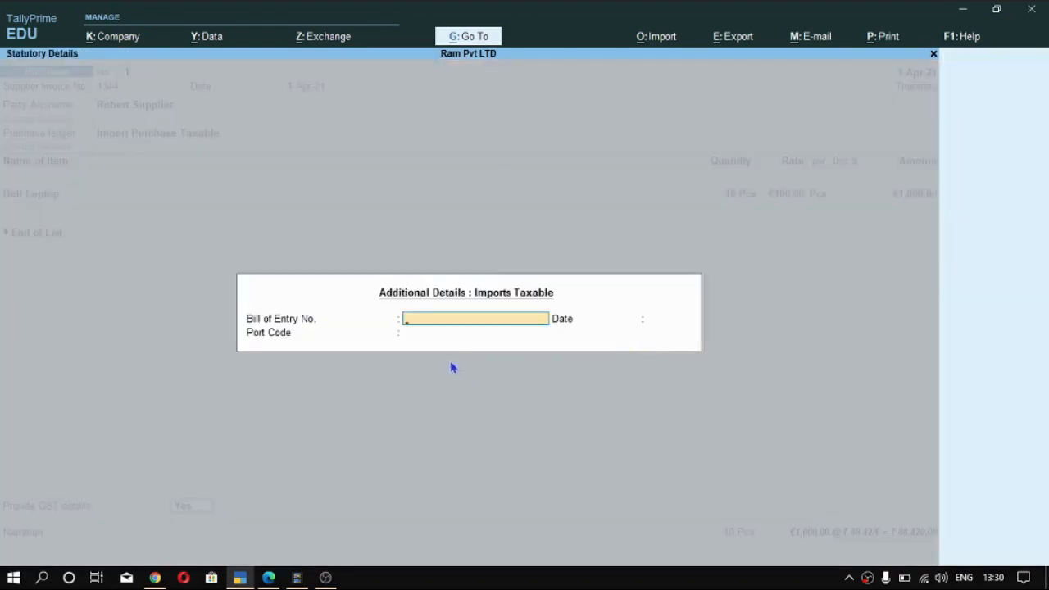
key(Escape)
click(250, 518)
key(Return)
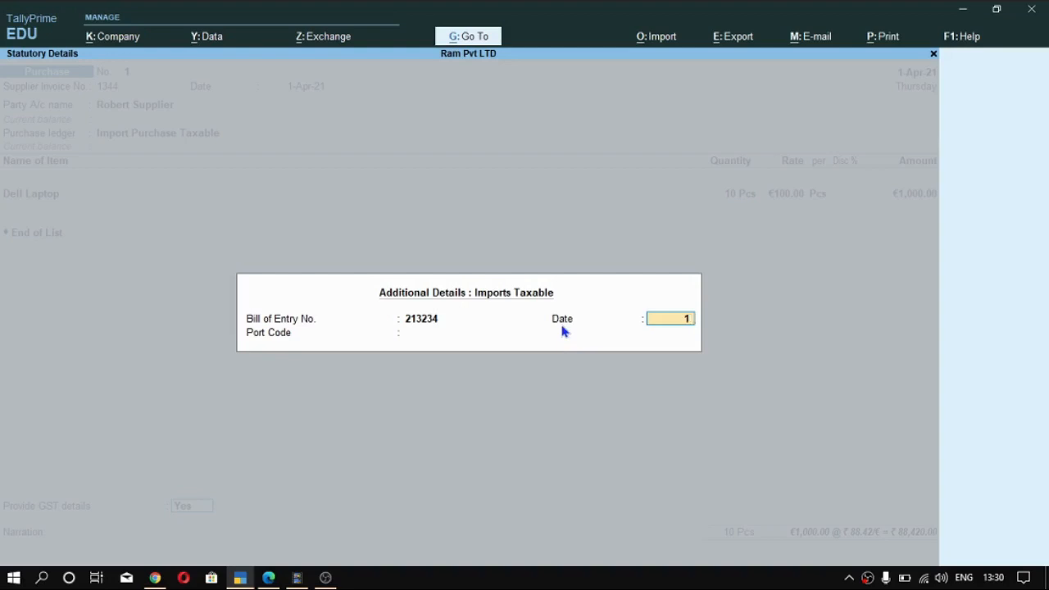
key(Return)
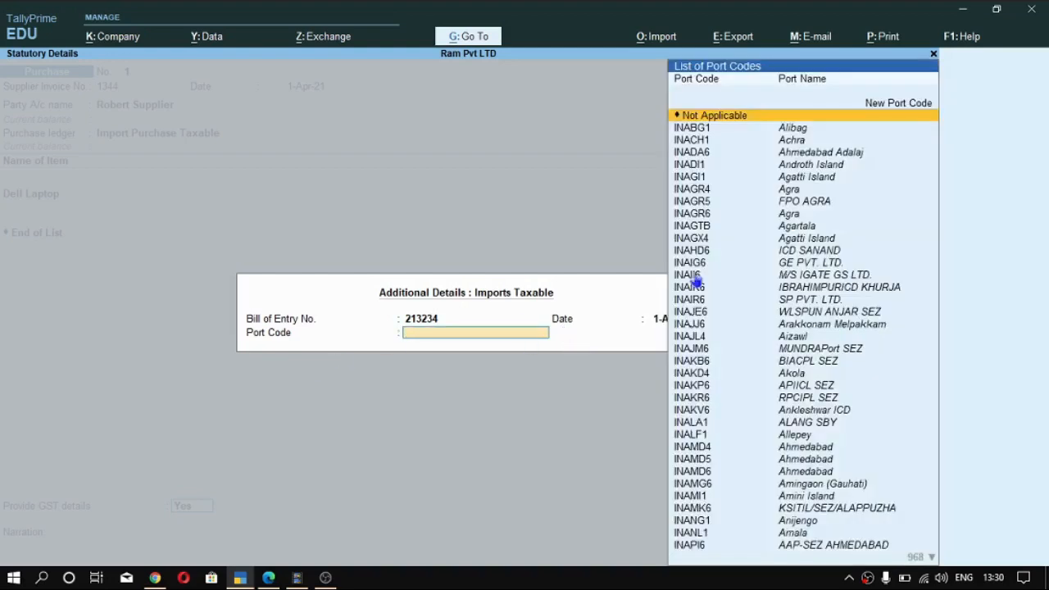
- Set the import's port code to INAGTB (Agartala) and accept the statutory details
key(Down)
key(Down)
key(Down)
key(Down)
key(Down)
key(Down)
key(Down)
key(Down)
key(Down)
key(Return)
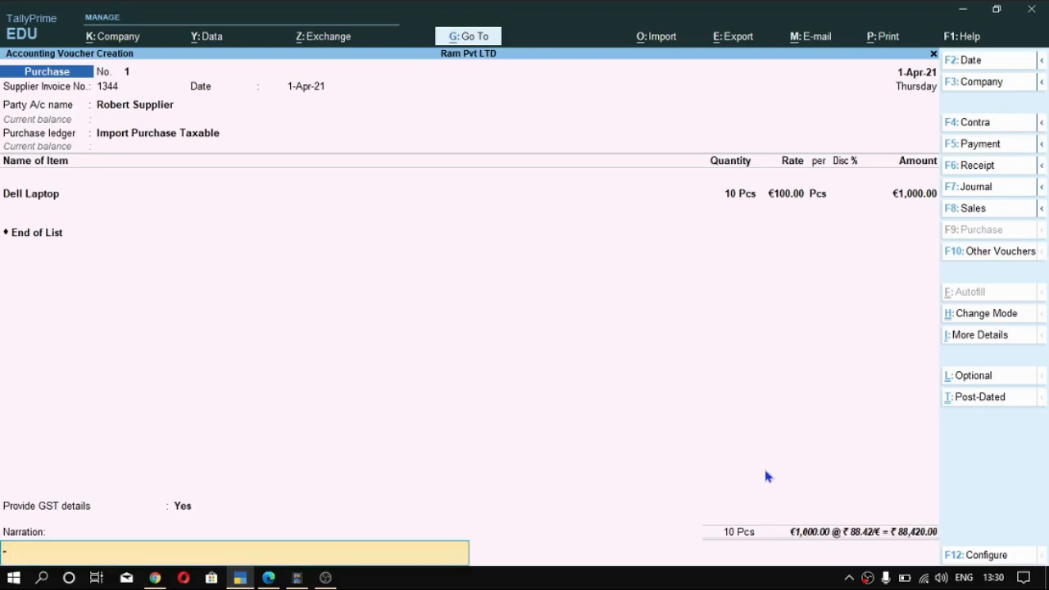
- Reopen the import details, accept them with the chosen port code, and save the purchase voucher without a narration
key(BackSpace)
key(Return)
key(Return)
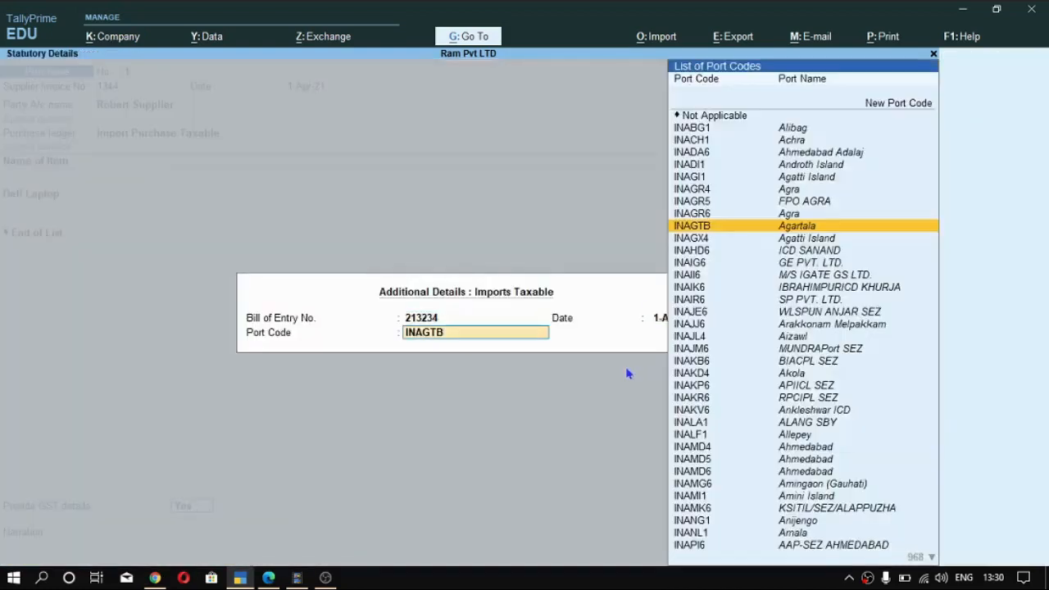
key(Return)
key(Return)
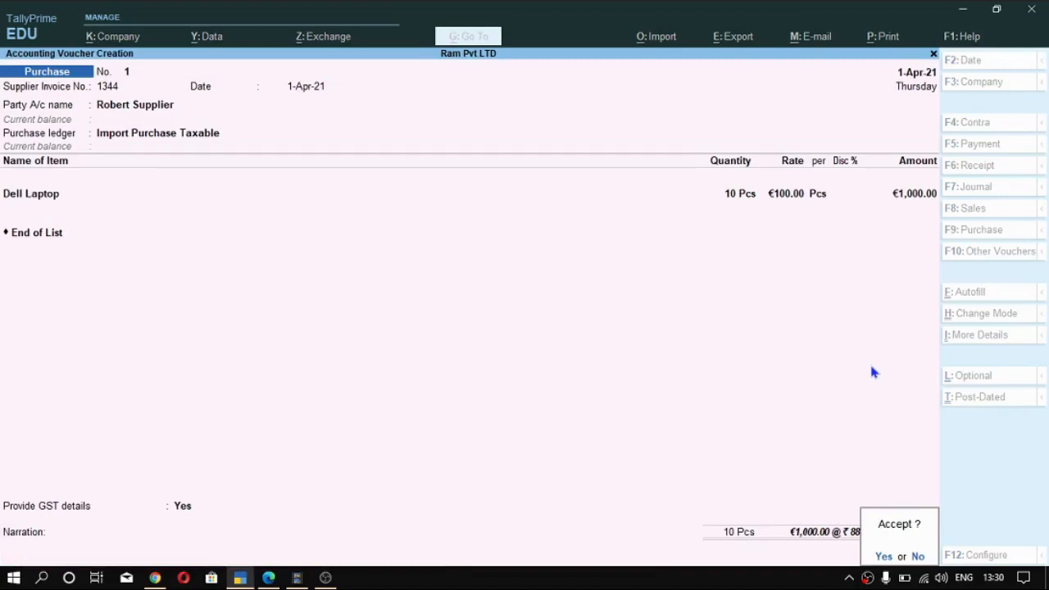
key(Return)
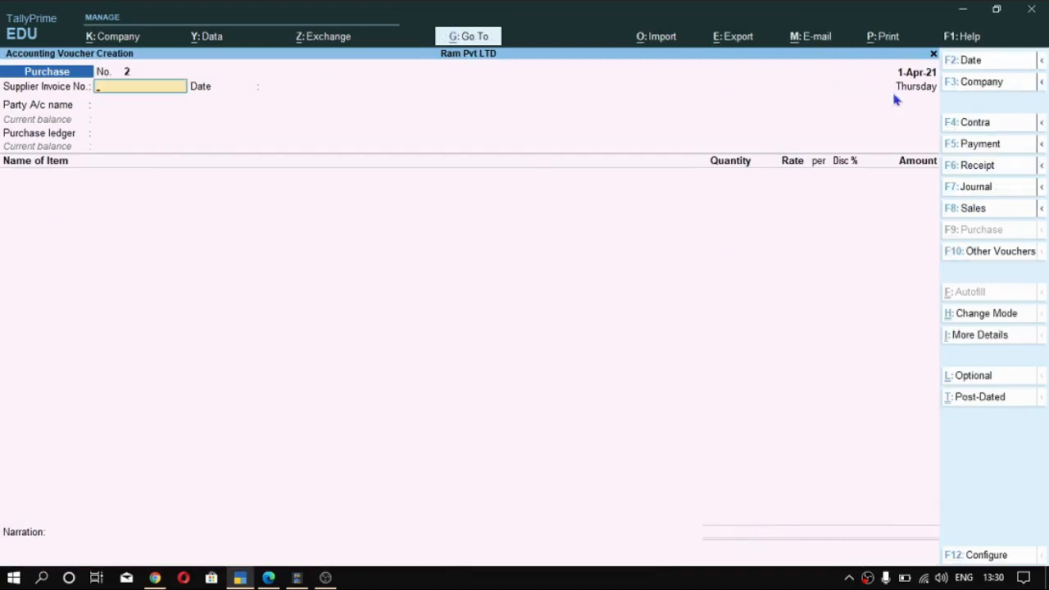
- Start a sales voucher with reference number 123356 dated 1-Apr-21
key(F8)
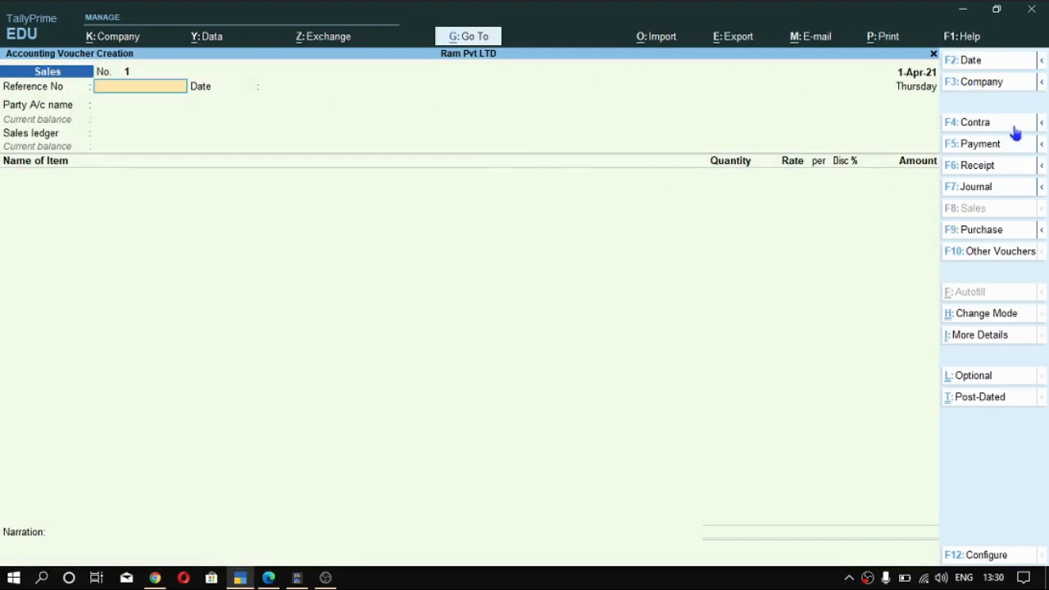
key(ctrl)
text(56)
key(Return)
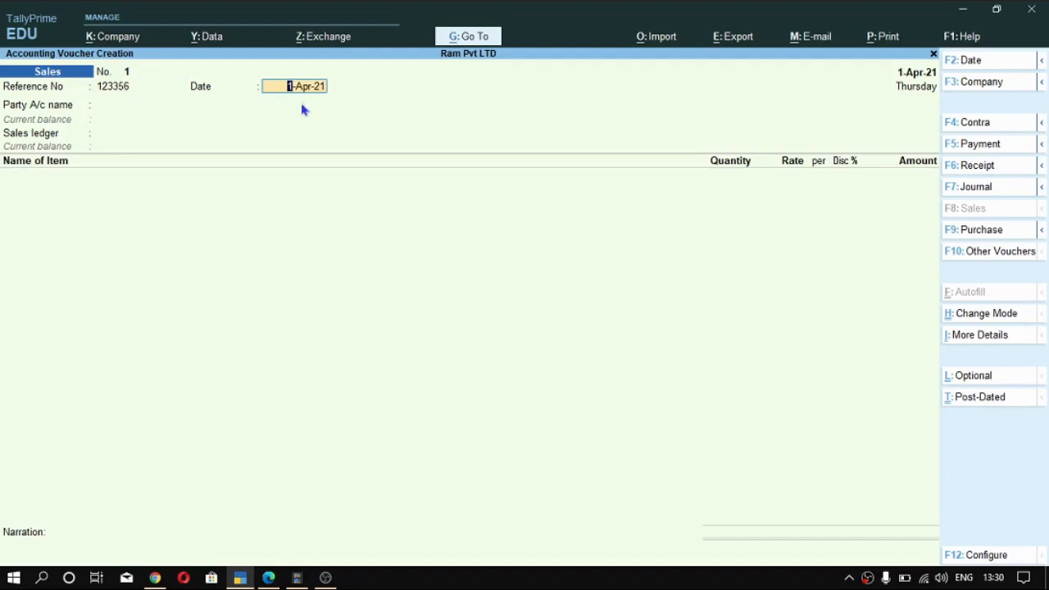
key(Return)
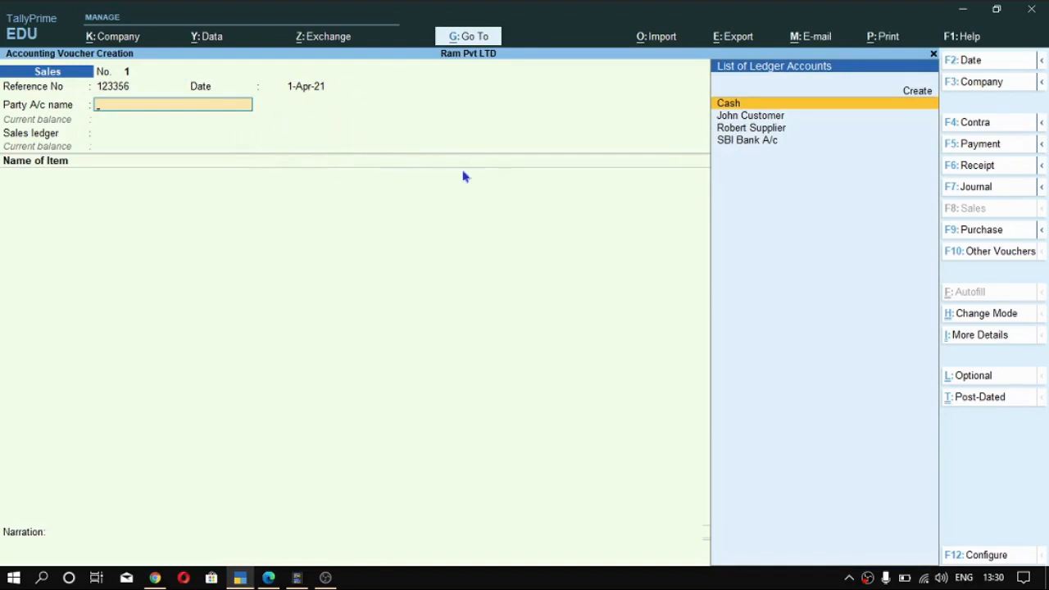
- Choose the foreign customer as the party, accept the dispatch and party details, and set Export Sale Taxable as the sales ledger
key(Up)
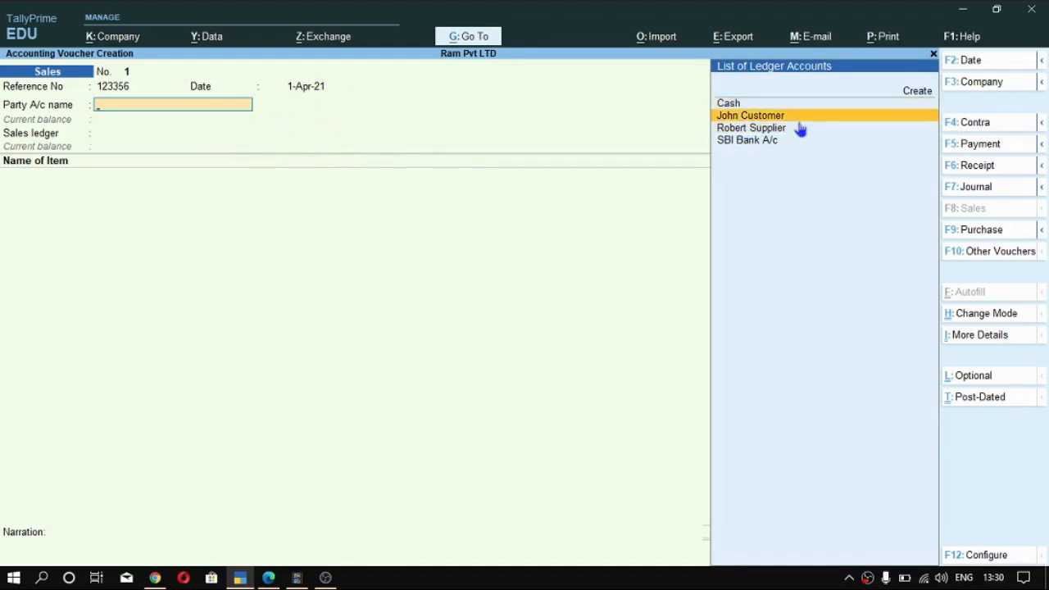
key(Return)
key(ctrl+a)
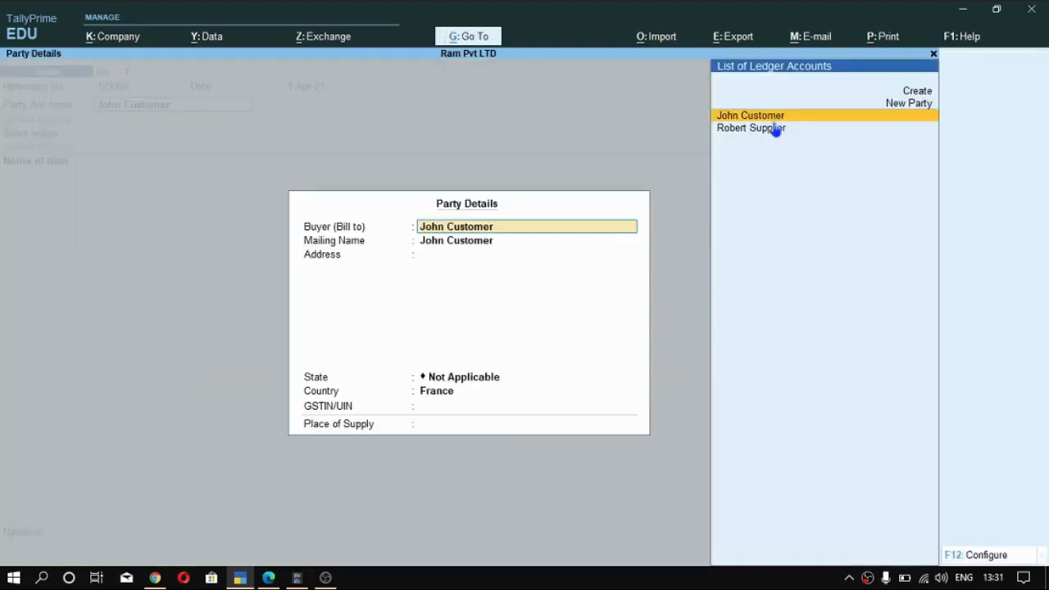
key(ctrl+a)
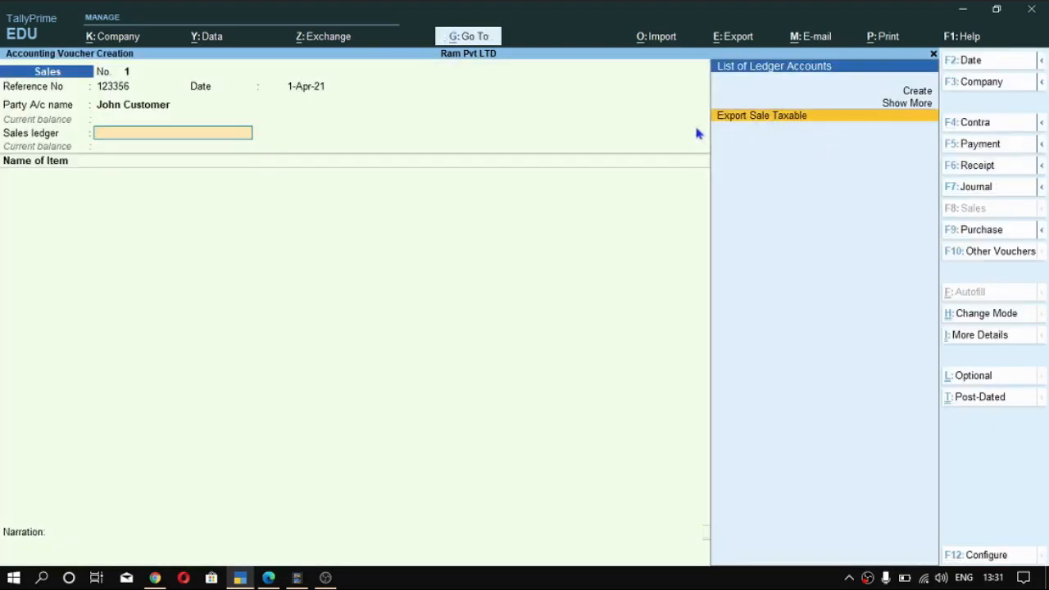
key(Return)
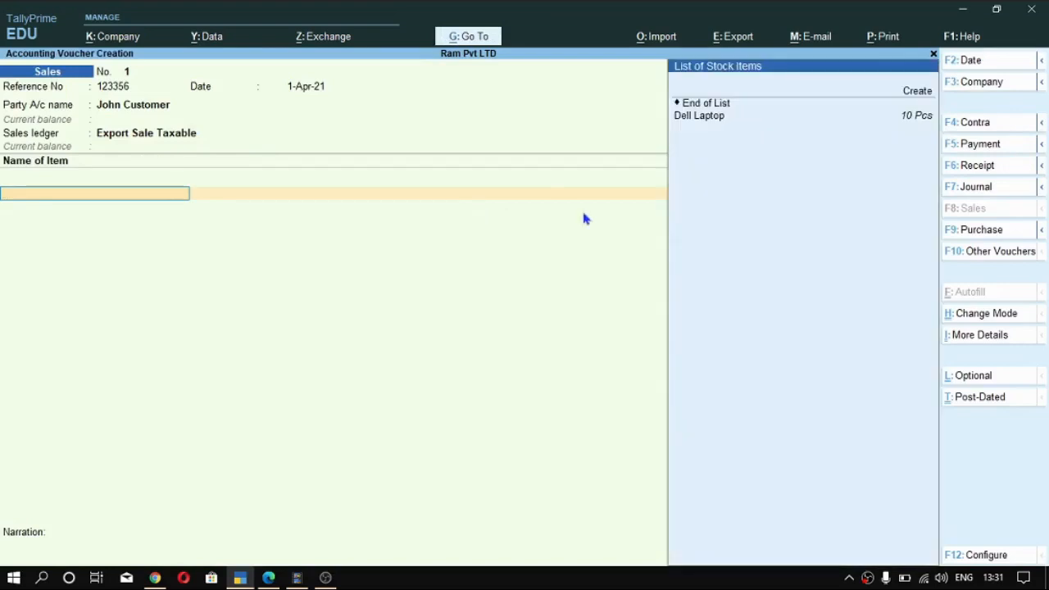
- Add the Dell Laptop with a quantity of 10 Pcs at a rate of €120, accepting the exchange rate of ₹ 88.42/€
key(Down)
key(Return)
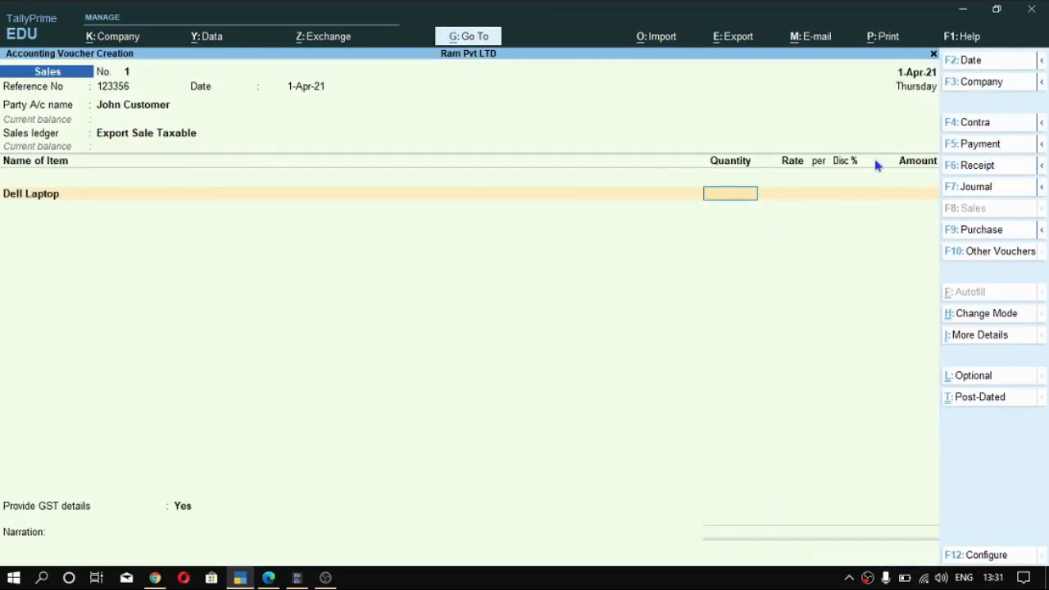
text(10)
key(Return)
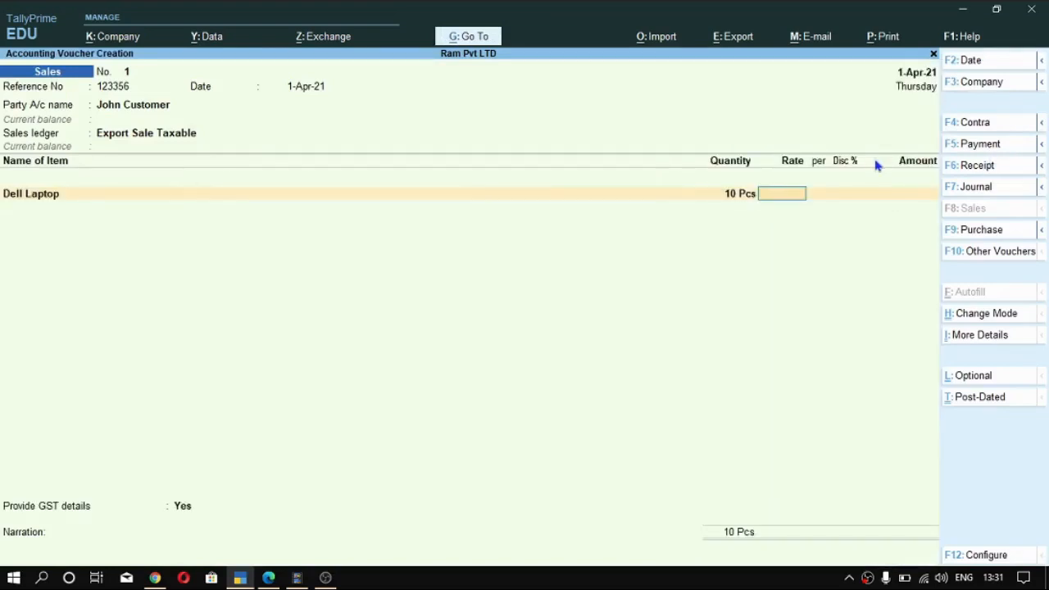
text(120)
key(alt)
key(Return)
key(Return)
key(Return)
key(Return)
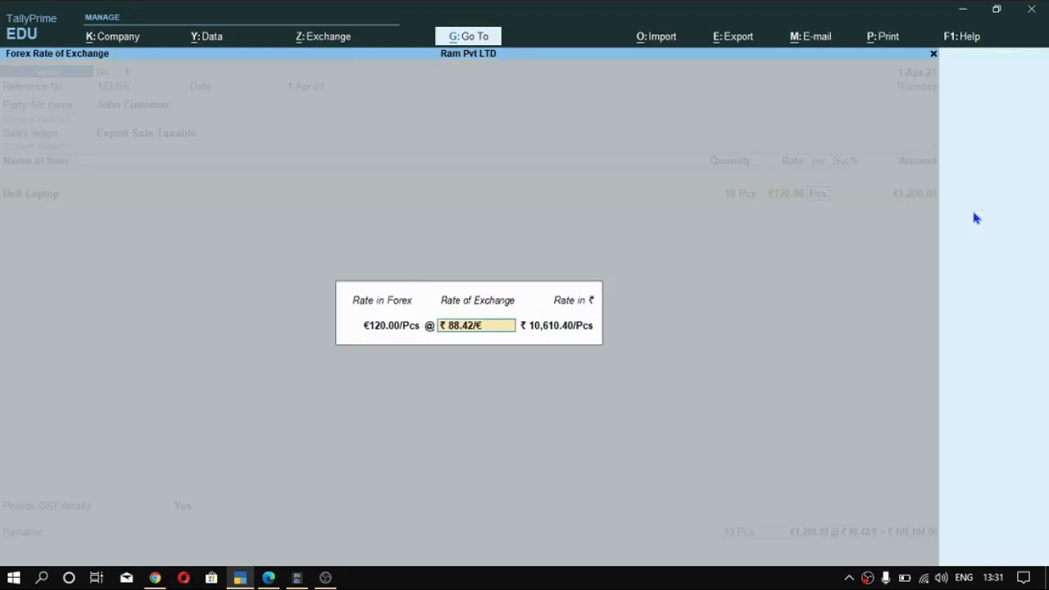
- Finish the item entry and enter shipping bill number 2343253 dated 1-Apr-21 in the export details
key(Return)
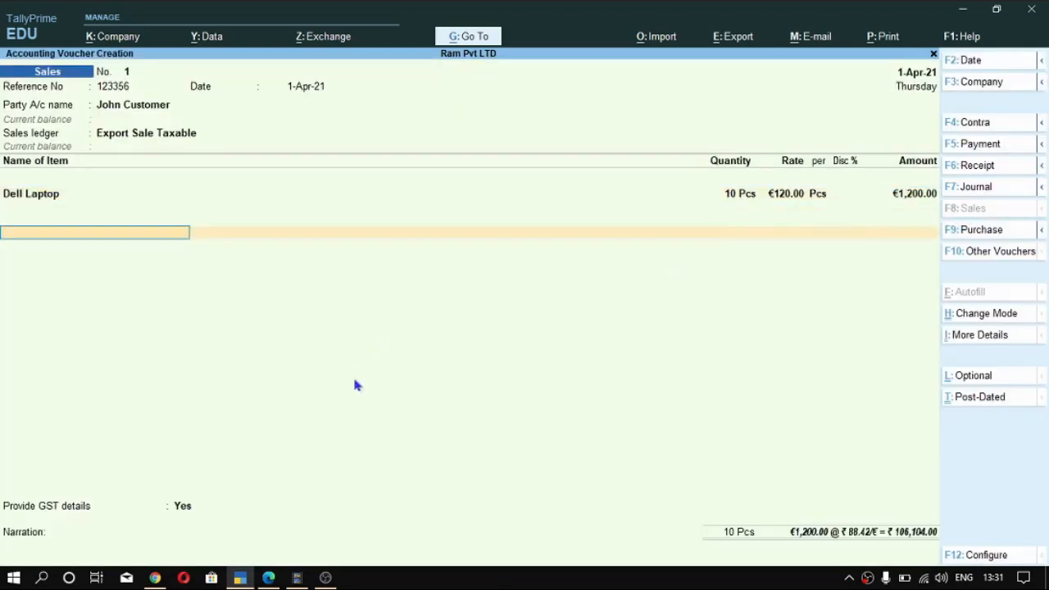
key(Return)
key(Return)
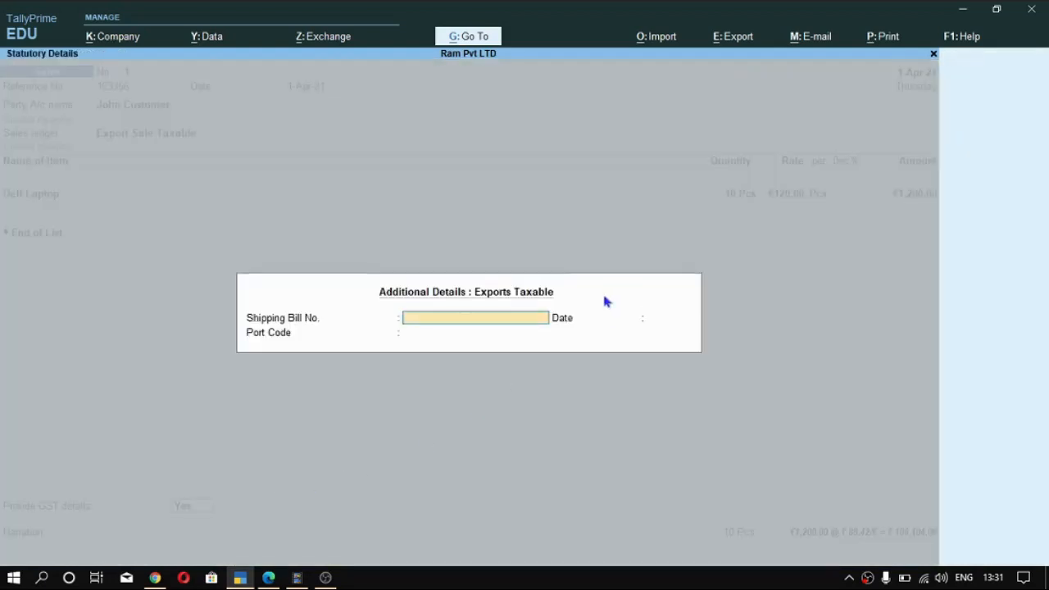
text(2343253)
key(Return)
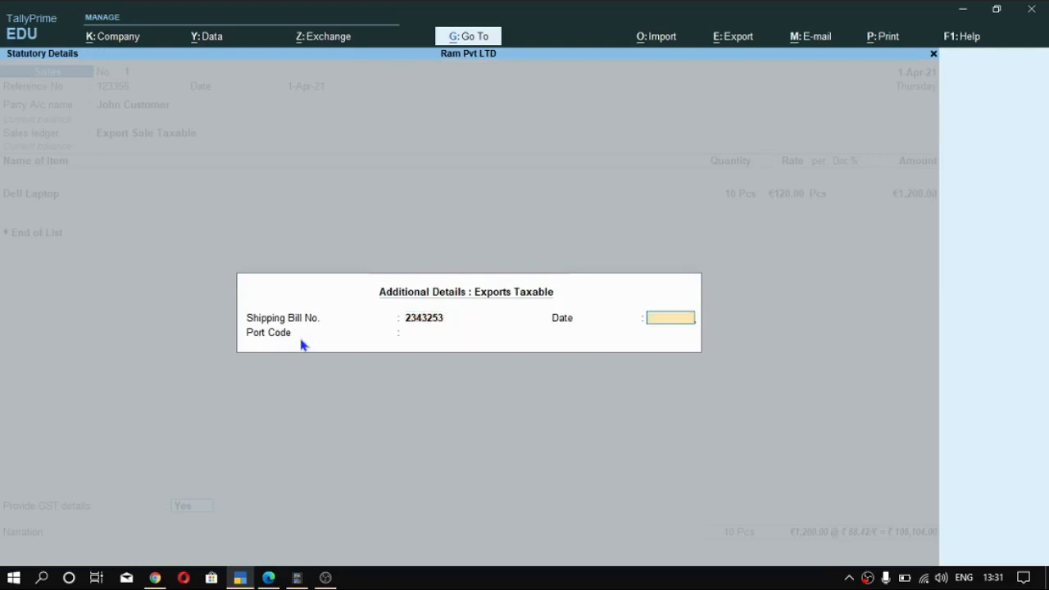
text(1 4)
key(Return)
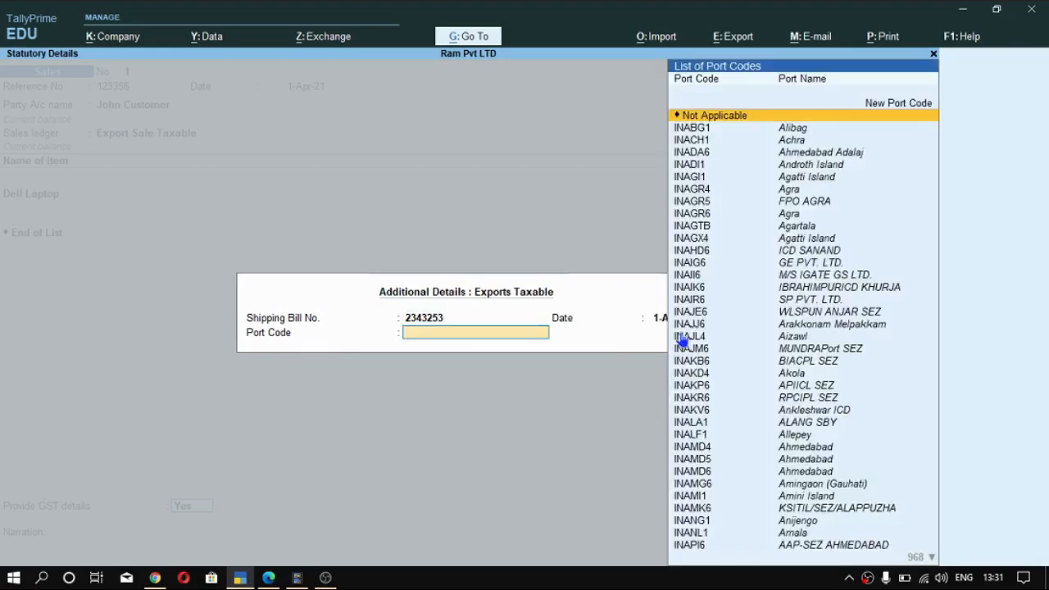
- Set the export's port code to INAGTB (Agartala) and save the sales voucher
key(Down)
key(Down)
key(Down)
key(Down)
key(Down)
scroll(785, 245, down, 4)
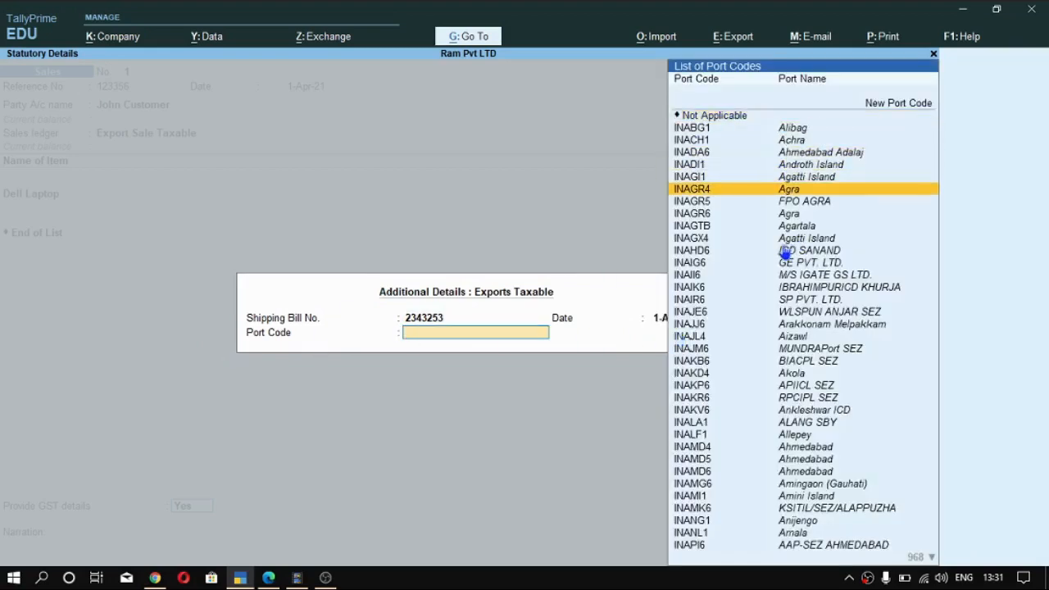
click(800, 229)
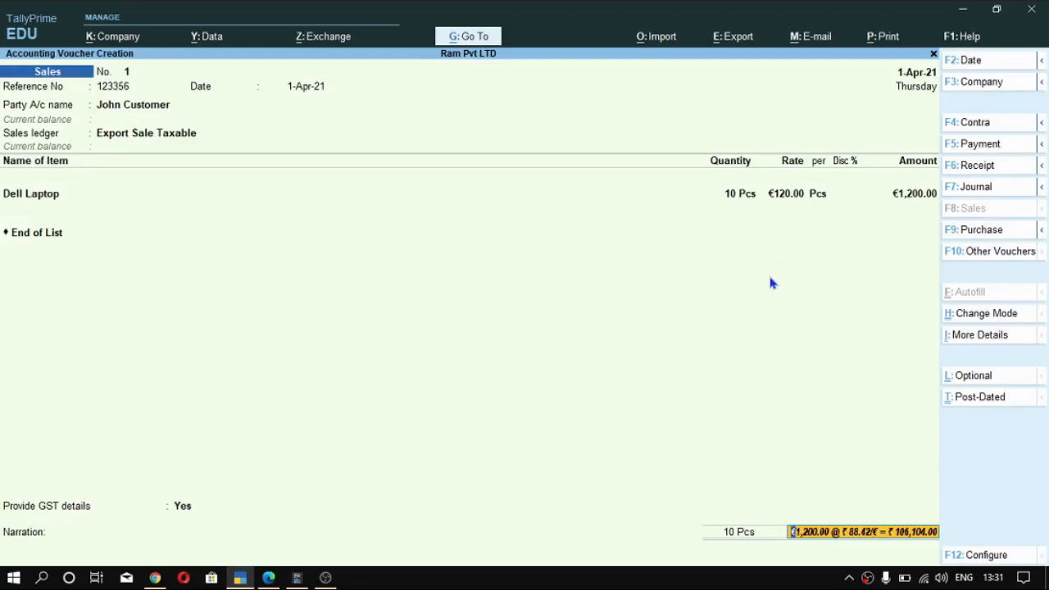
key(ctrl+a)
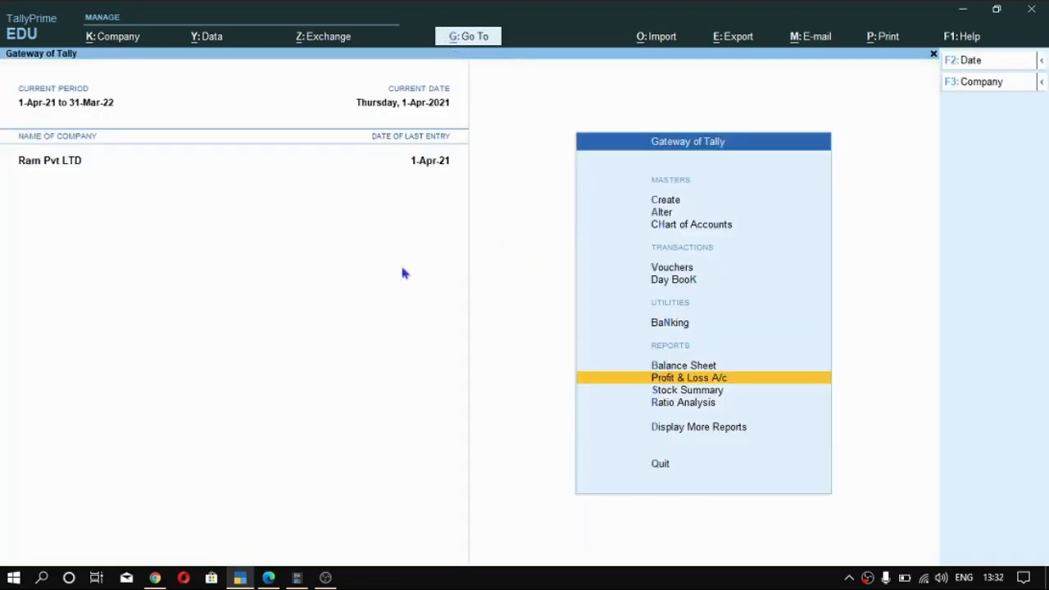
- Leave the sales voucher entry and return to the Gateway of Tally
scroll(629, 333, down, 1)
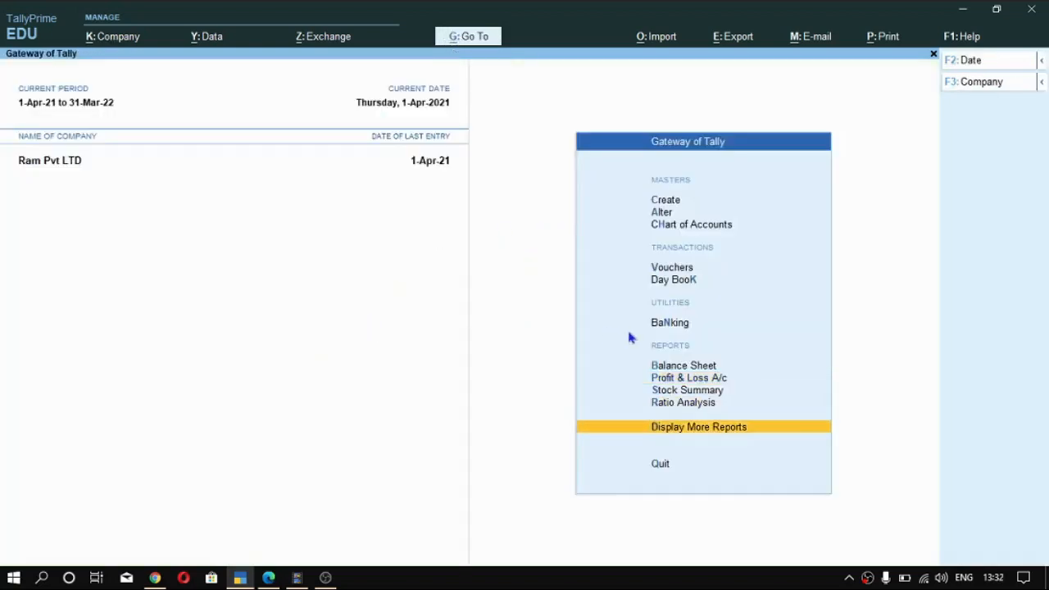
scroll(708, 357, up, 1)
scroll(710, 362, up, 1)
scroll(710, 363, down, 2)
key(Down)
key(Down)
key(Up)
key(Down)
key(Down)
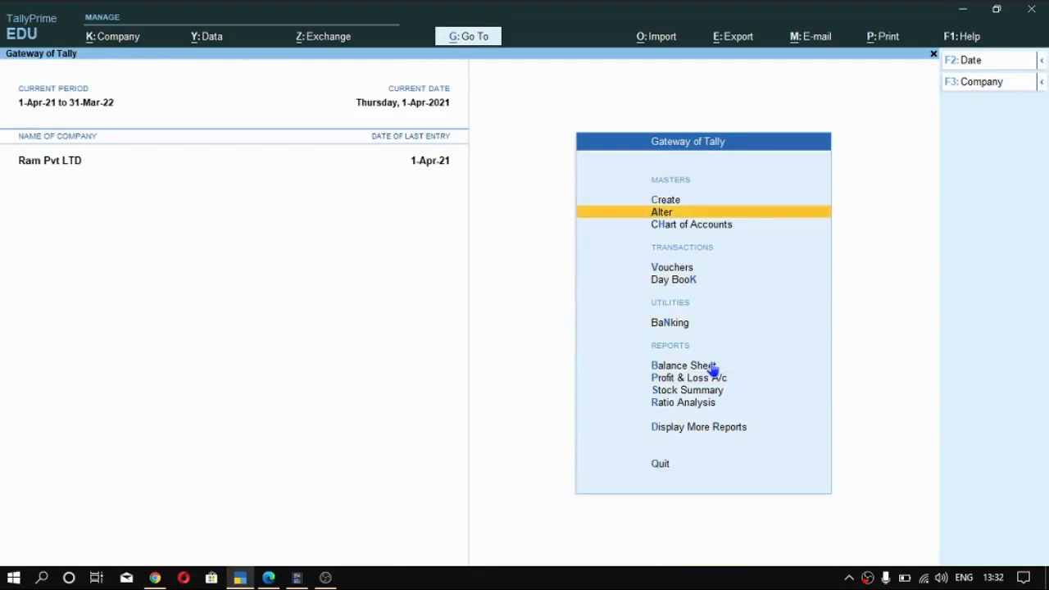
- Open the Profit & Loss A/c report to check the purchase, sales and profit figures, and return to the Gateway of Tally
key(Down)
key(Down)
key(Down)
key(Down)
key(Down)
key(Down)
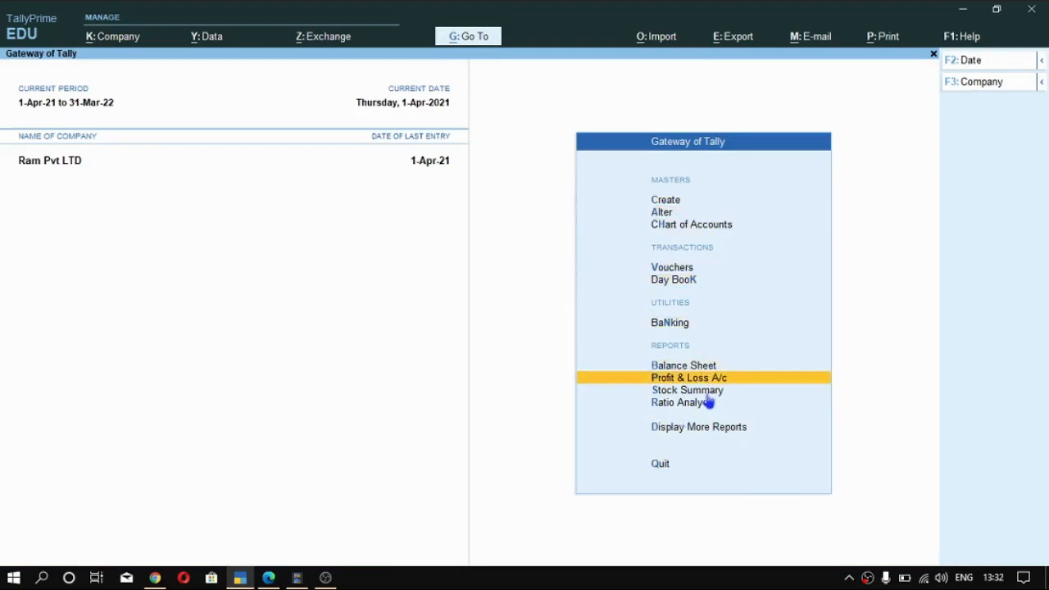
key(Return)
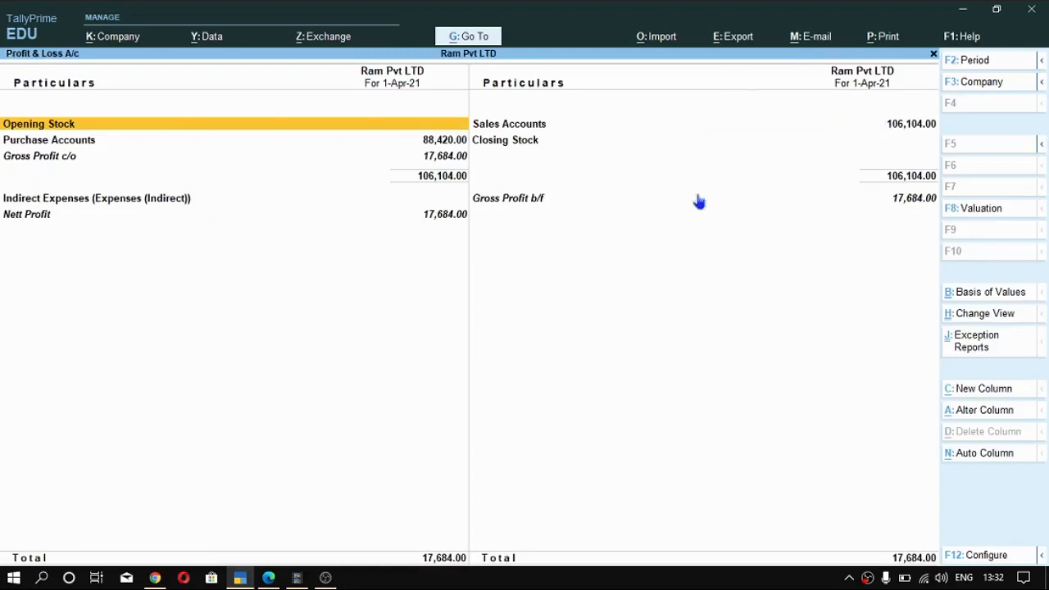
key(Escape)
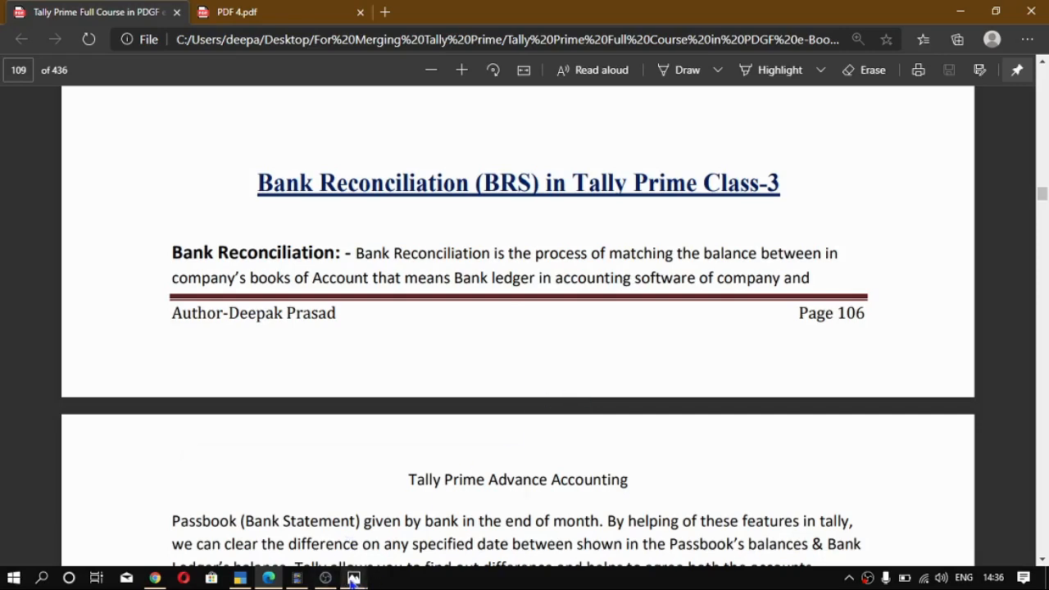
- Switch to Photos and view the company image and the bank image alternately, ending on the company image
mouse_move(354, 580)
click(418, 524)
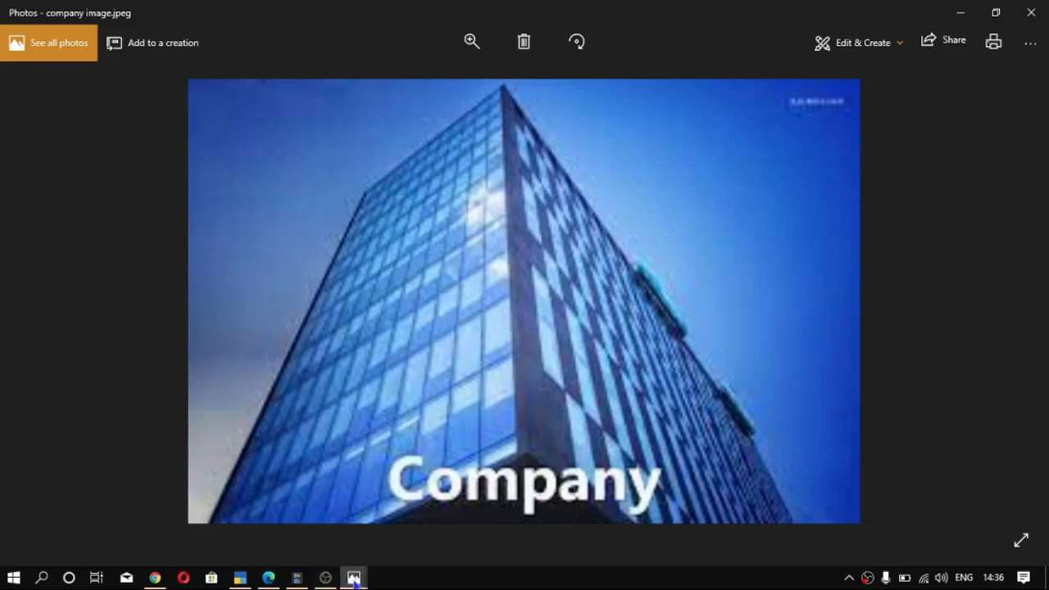
mouse_move(354, 580)
click(255, 537)
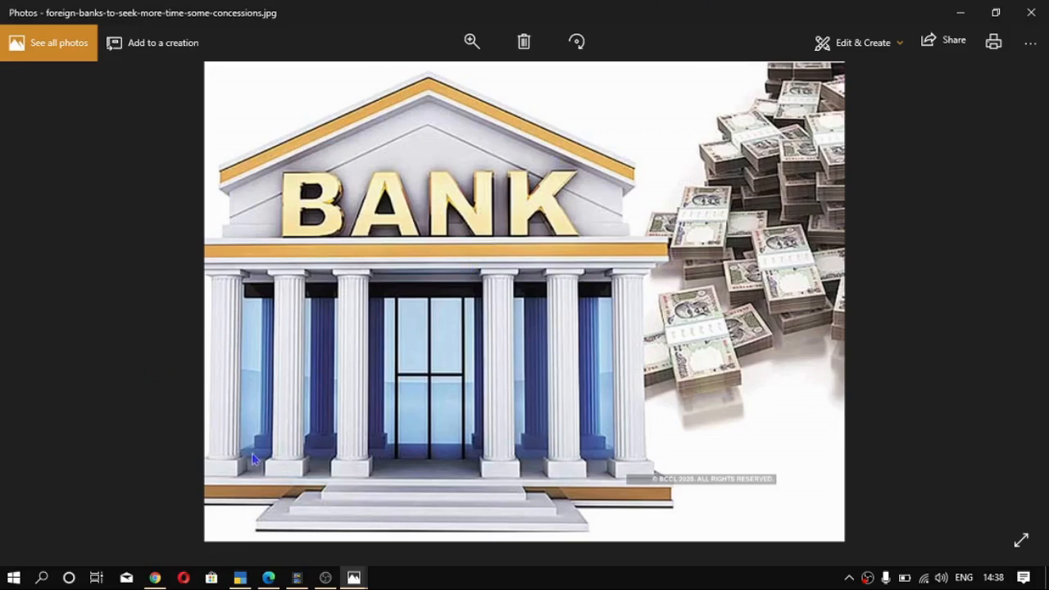
mouse_move(353, 579)
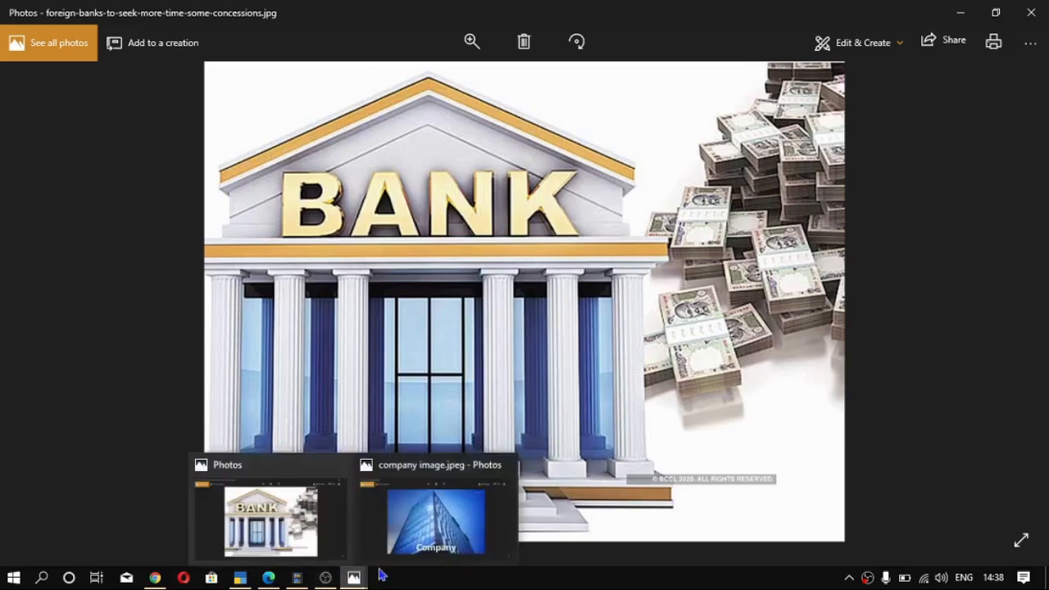
click(443, 531)
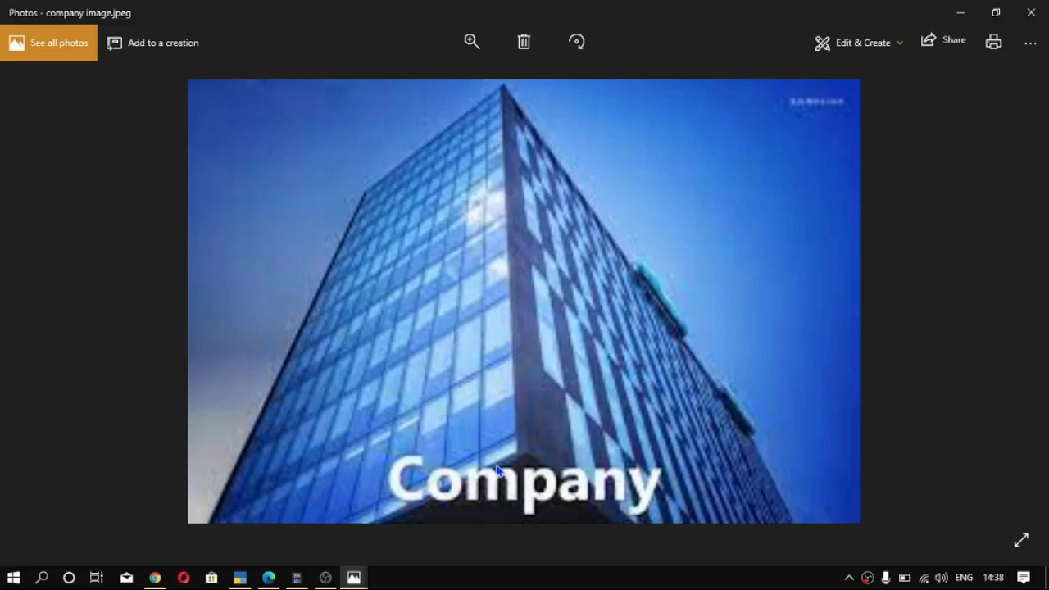
- Switch back to the Tally Prime course PDF and read the reasons for differences between the passbook and the company's bank ledger
key(alt+Tab)
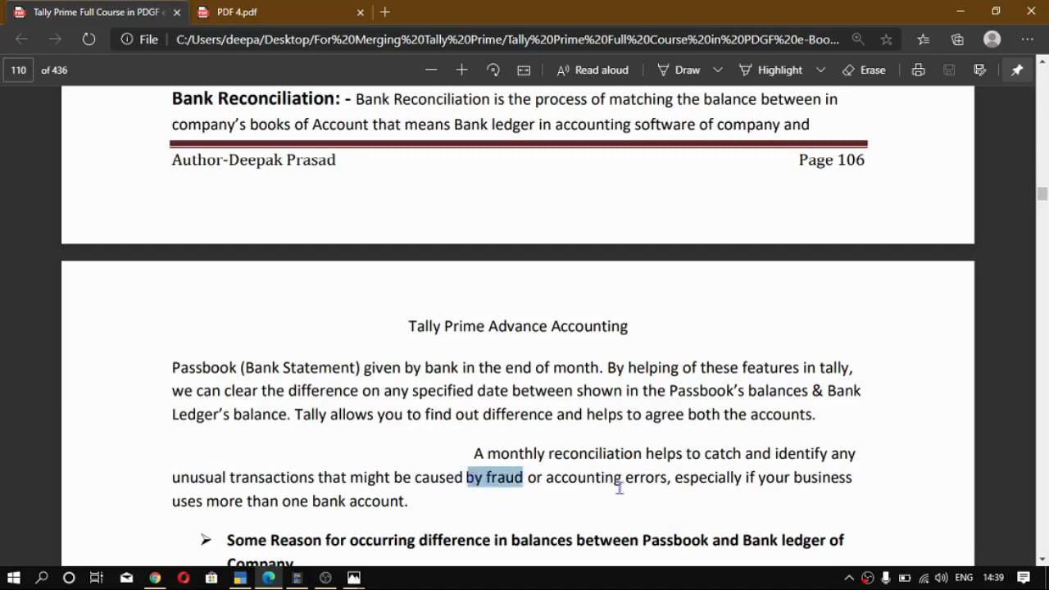
drag(671, 478, 545, 479)
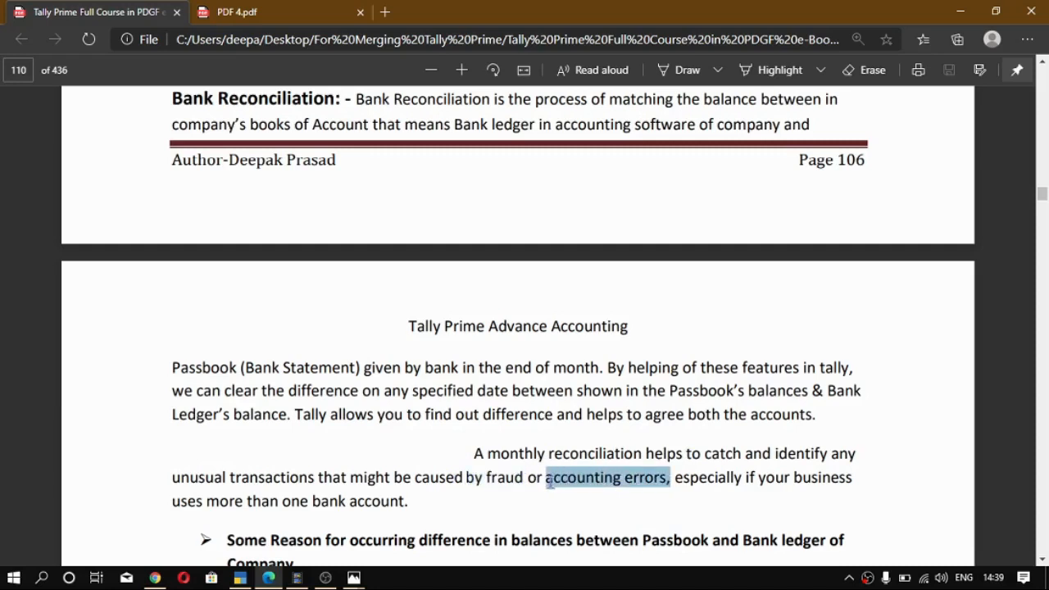
scroll(484, 473, down, 3)
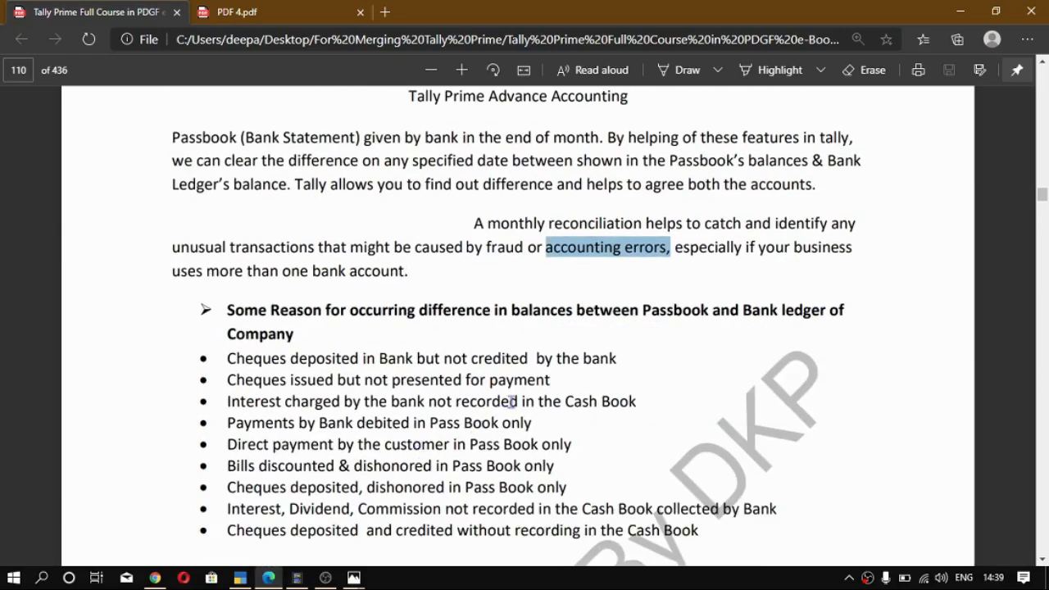
drag(226, 358, 426, 366)
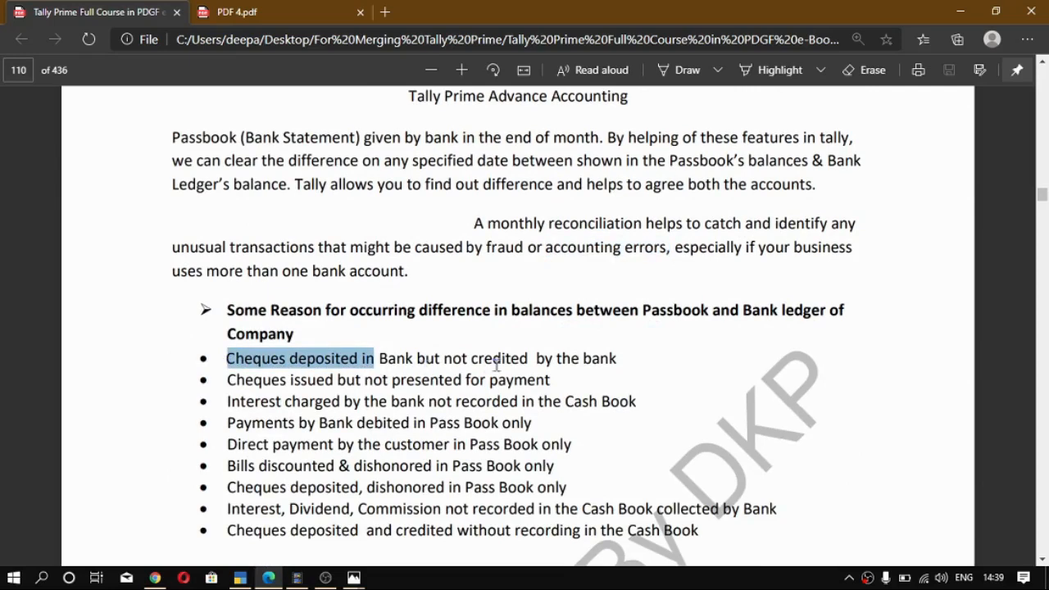
click(625, 357)
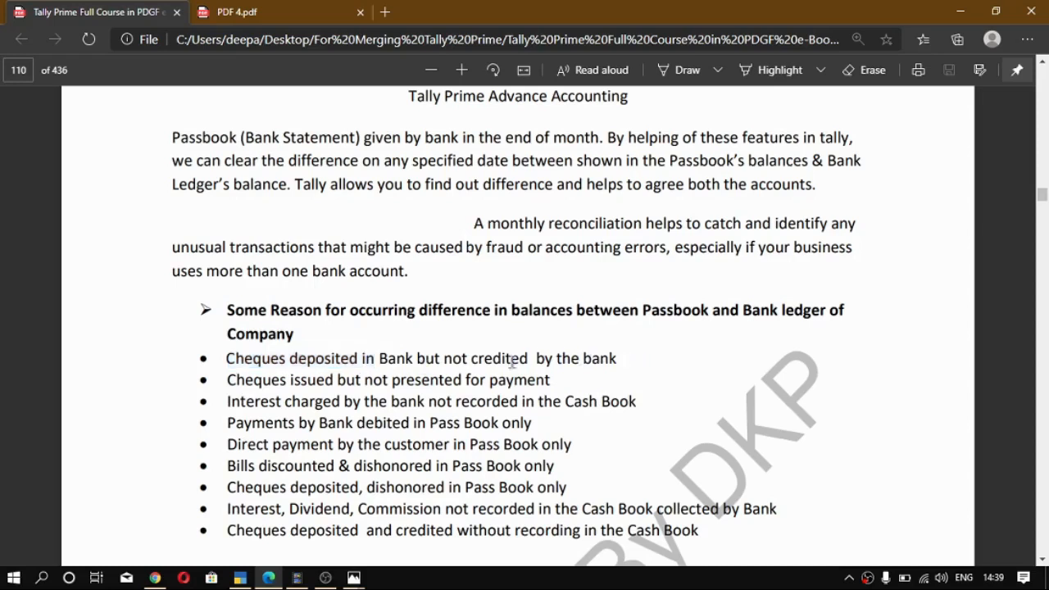
drag(229, 359, 640, 358)
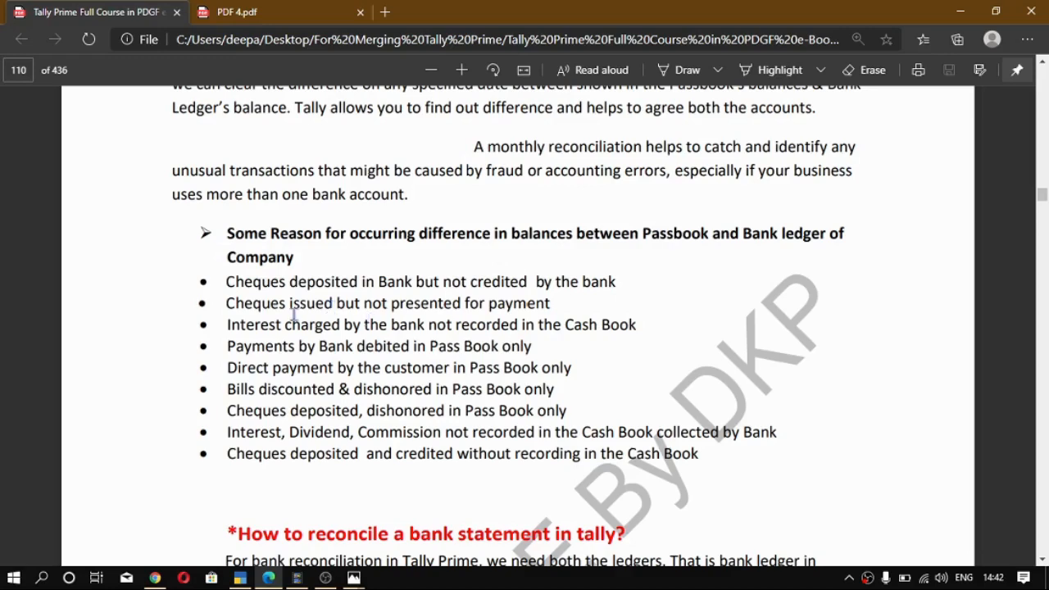
- Review the course PDF's list of difference reasons, focusing on dishonoured bills and cheques and on deposits without recording
scroll(287, 319, down, 2)
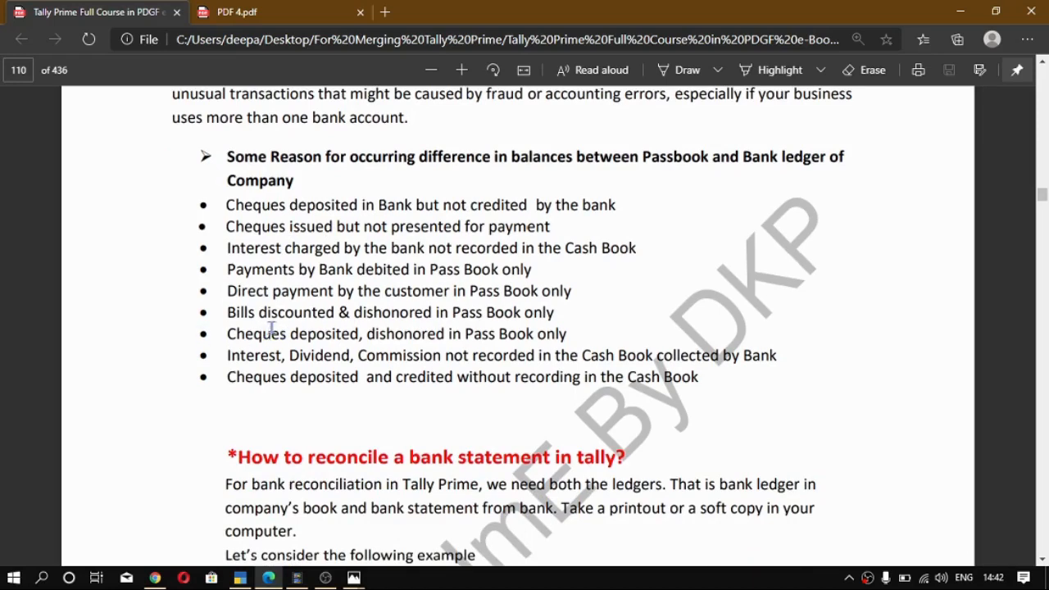
drag(280, 333, 365, 329)
drag(431, 313, 353, 314)
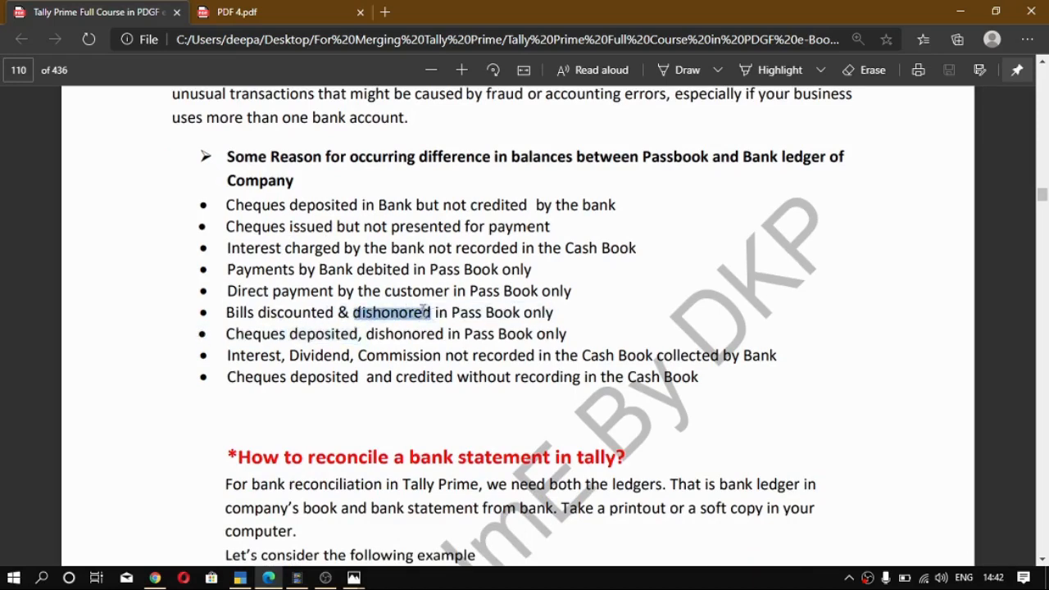
click(435, 313)
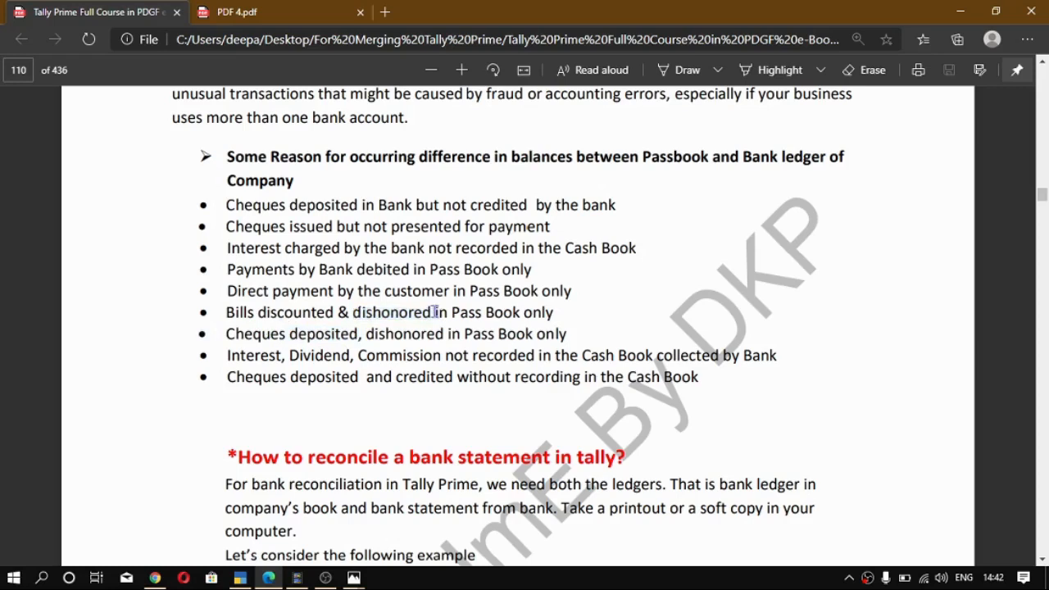
mouse_move(434, 312)
mouse_down()
mouse_move(354, 313)
mouse_move(431, 313)
mouse_up()
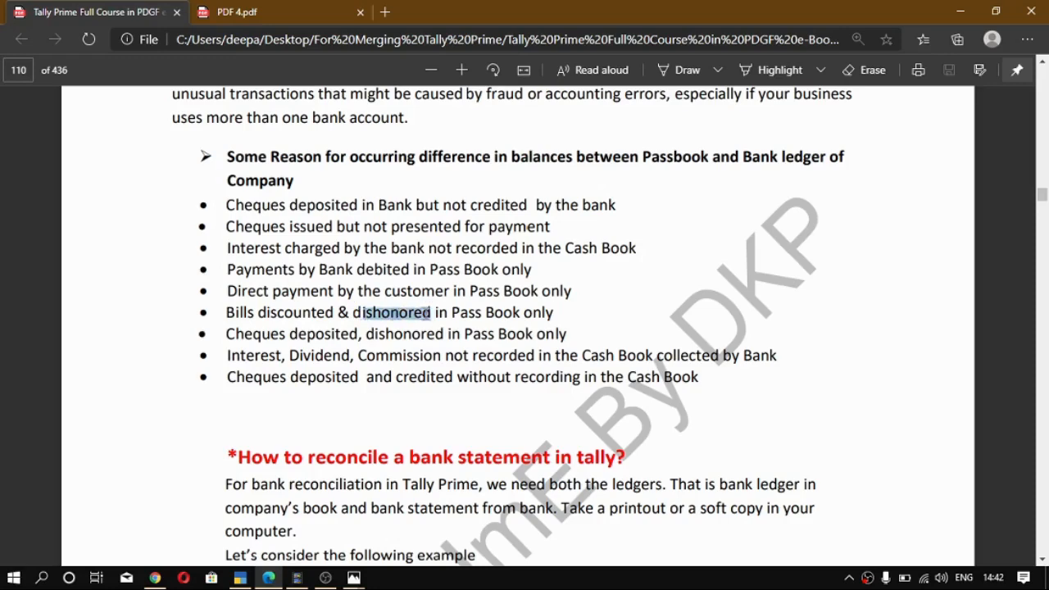
scroll(393, 337, down, 2)
scroll(394, 336, up, 2)
click(326, 334)
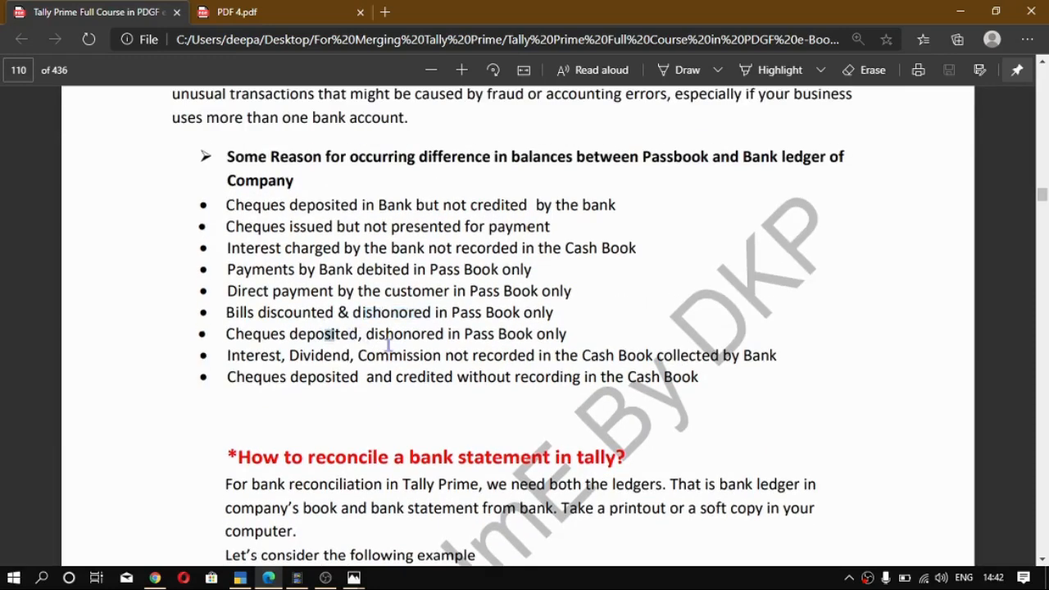
drag(389, 345, 479, 379)
click(318, 441)
scroll(317, 443, up, 2)
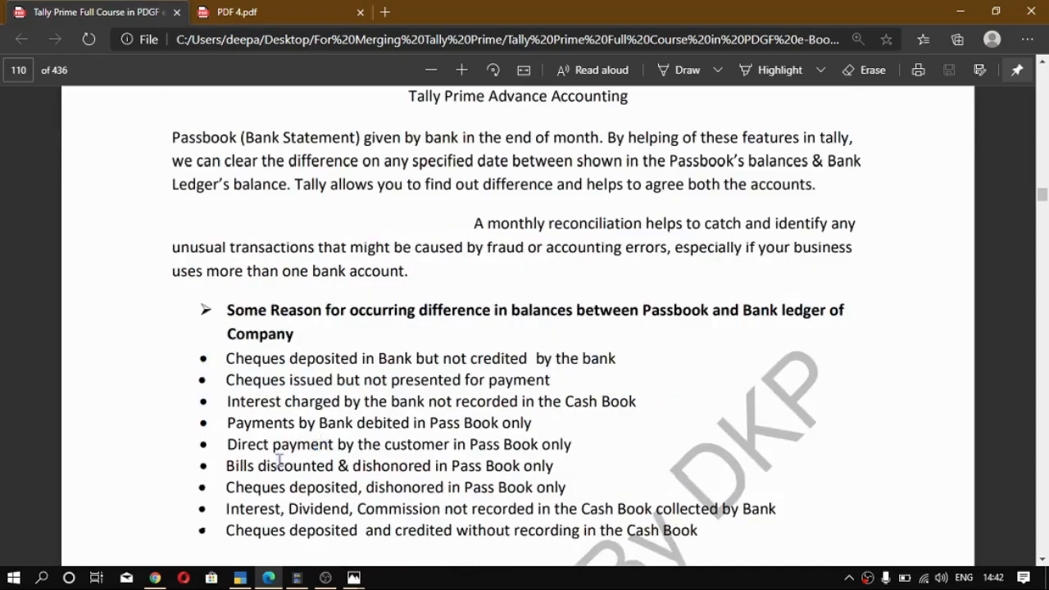
scroll(282, 402, down, 1)
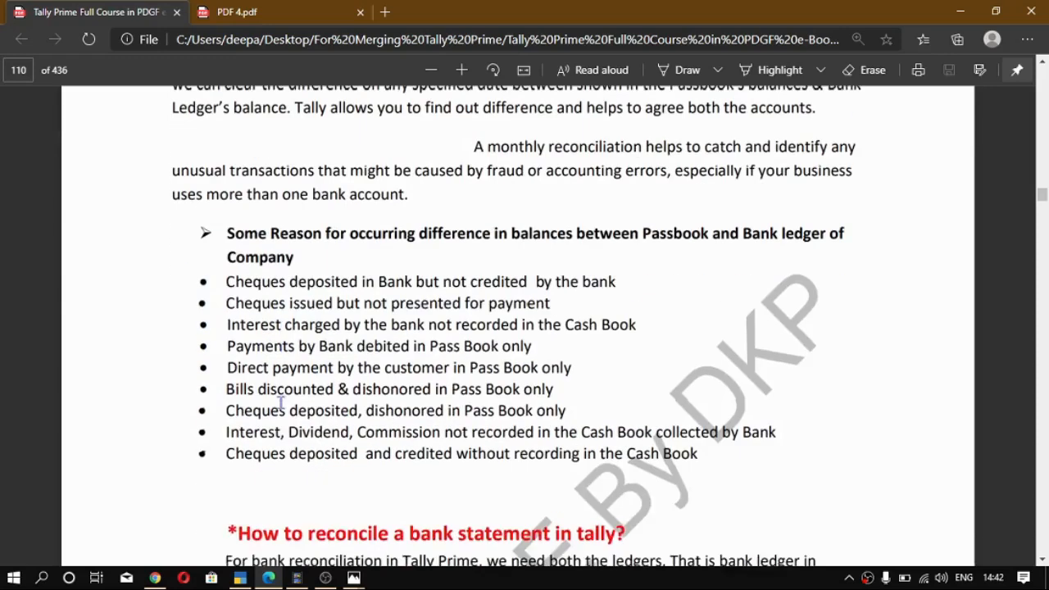
scroll(282, 402, up, 1)
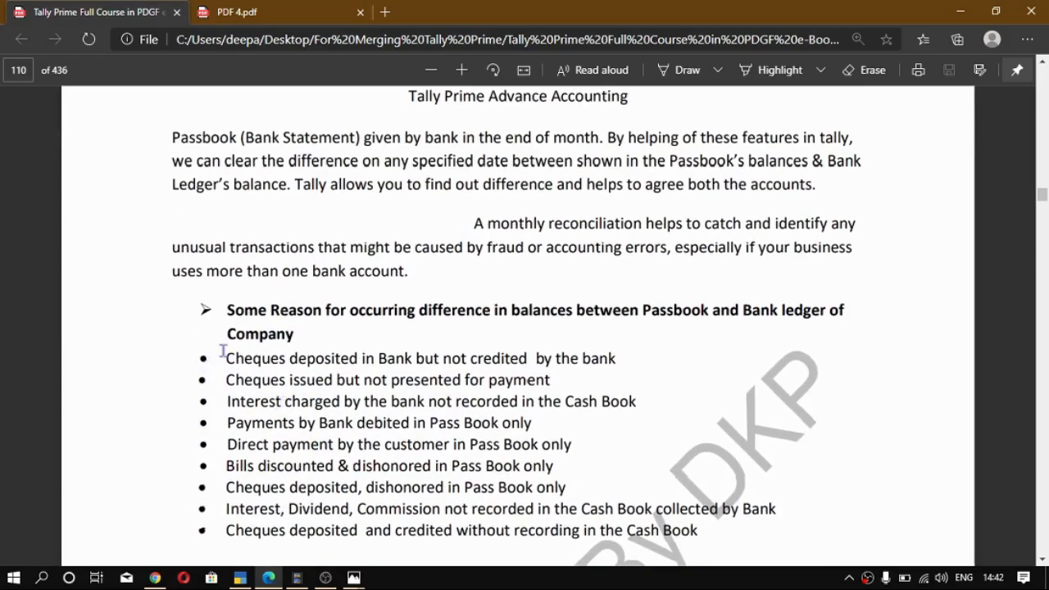
drag(224, 353, 230, 353)
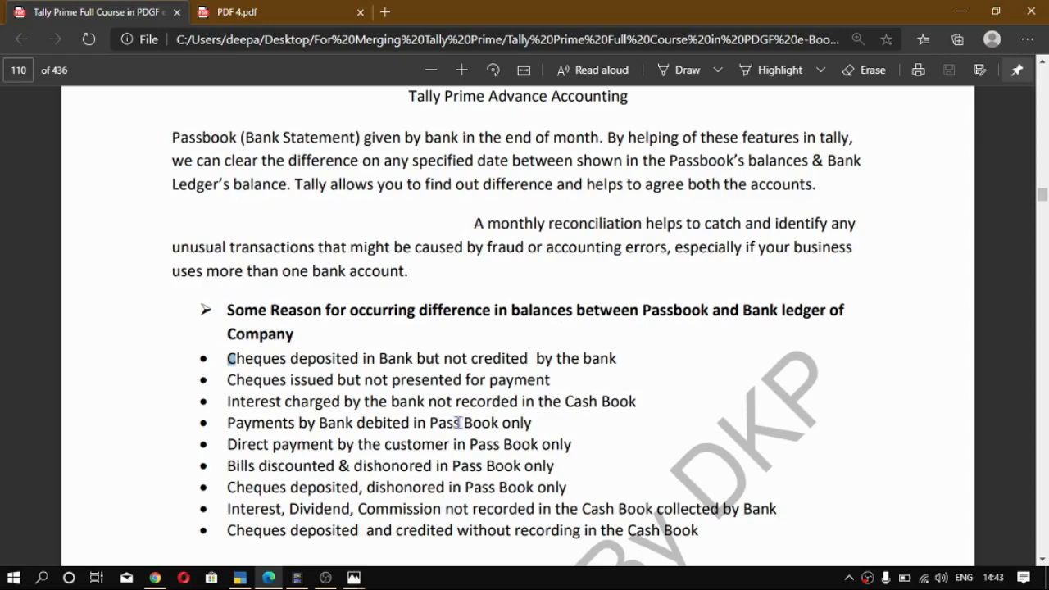
- Read the section on reconciling a bank statement in Tally and examine its example State Bank of India statement
scroll(459, 423, down, 4)
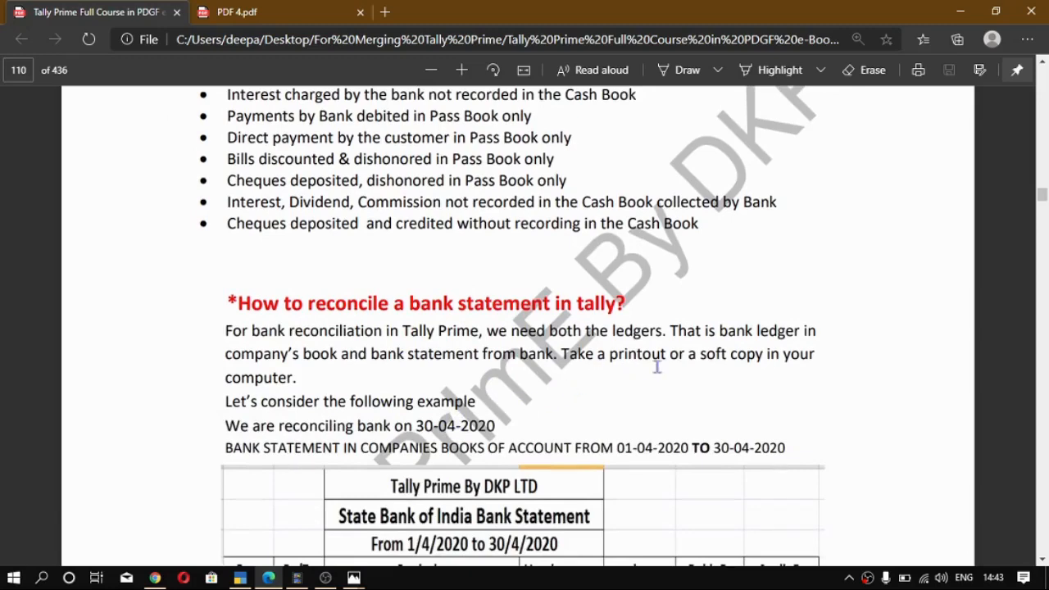
drag(768, 355, 702, 355)
scroll(578, 365, down, 4)
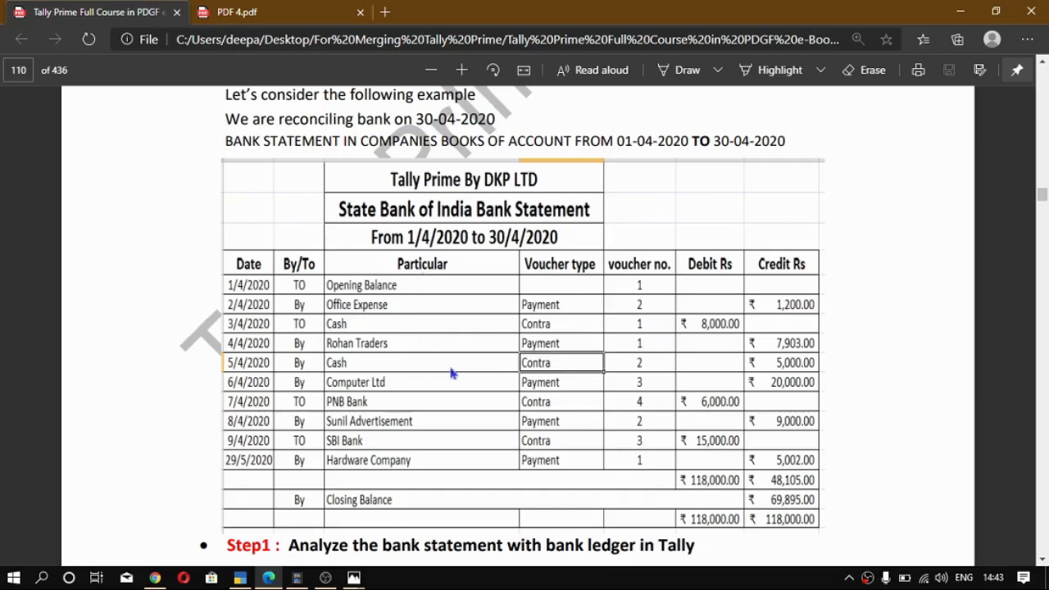
scroll(469, 351, down, 2)
scroll(466, 351, up, 2)
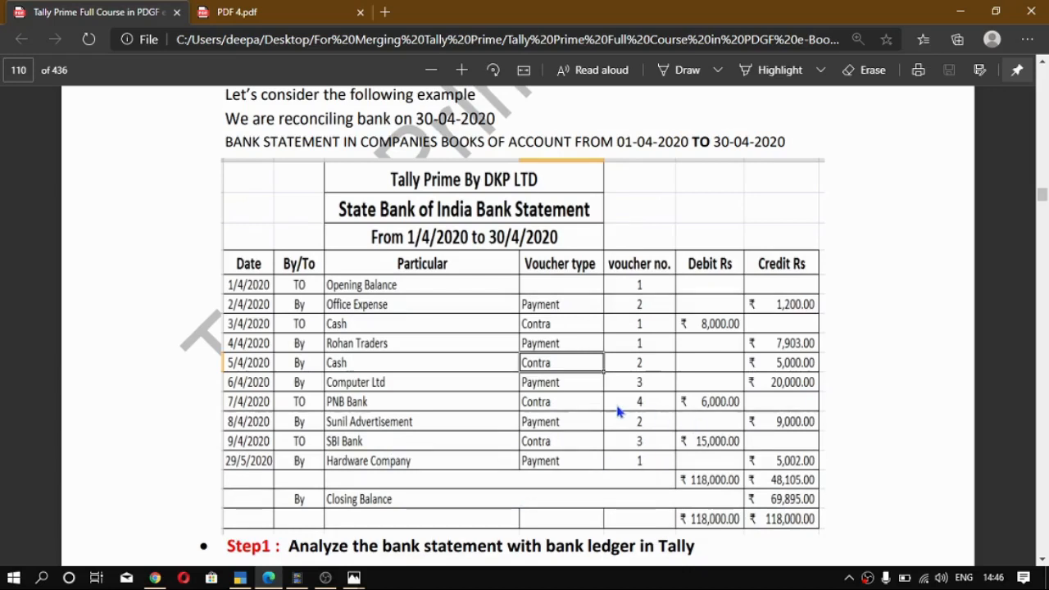
- Switch to TallyPrime, open the SBI Bank A/c ledger for alteration to review its details, and leave it unchanged
click(239, 578)
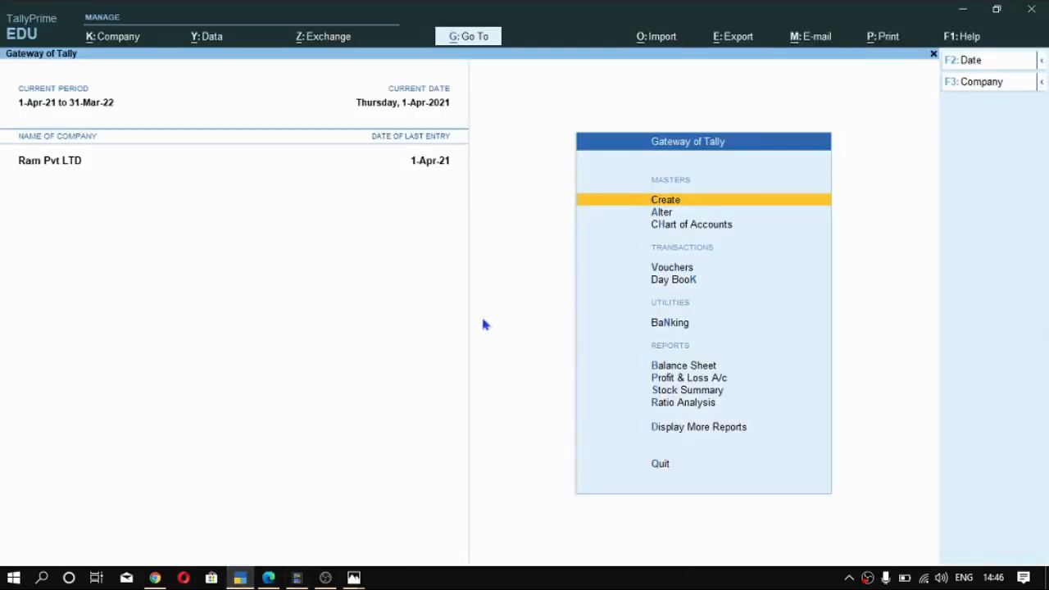
key(alt)
key(ctrl)
key(Down)
key(Return)
key(Down)
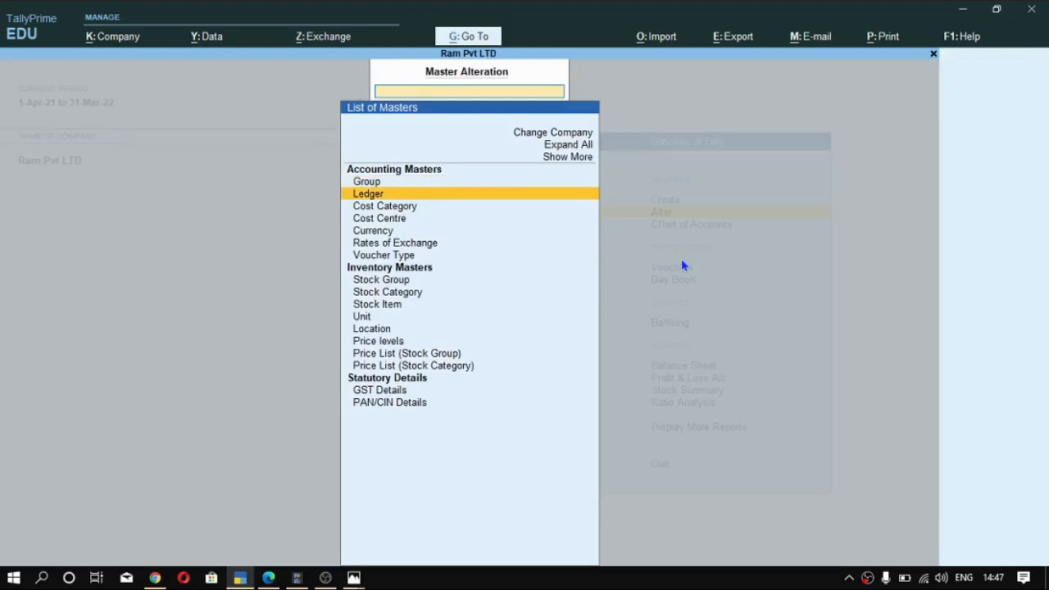
key(Return)
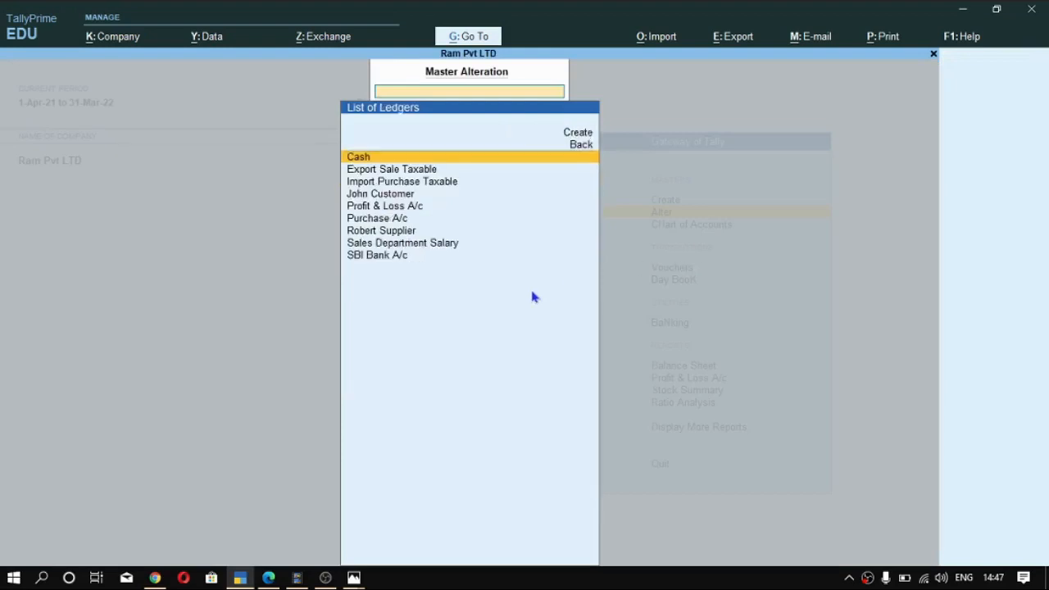
text(Sbi)
key(Return)
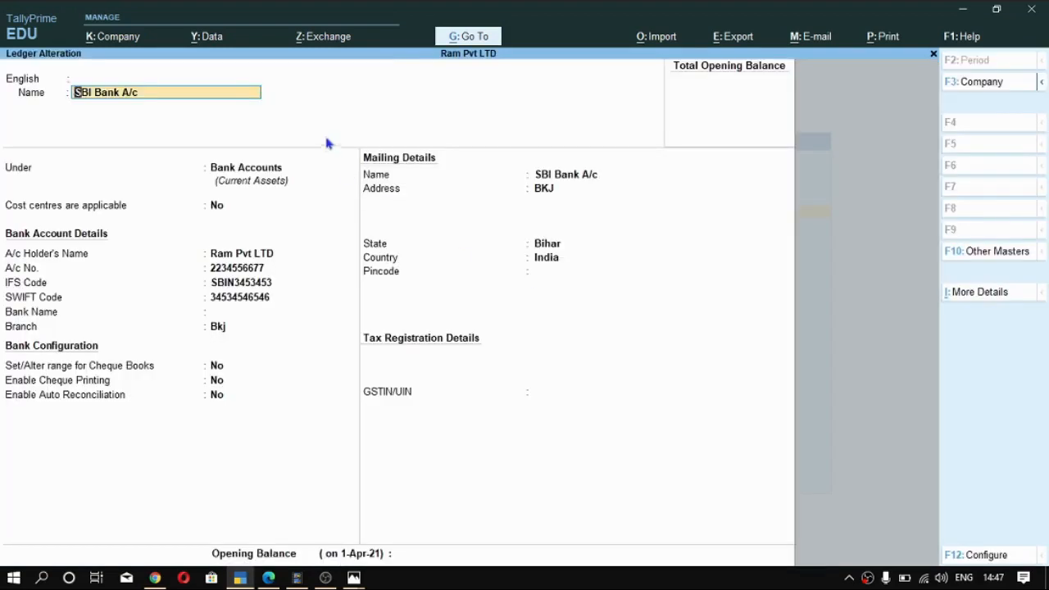
key(Return)
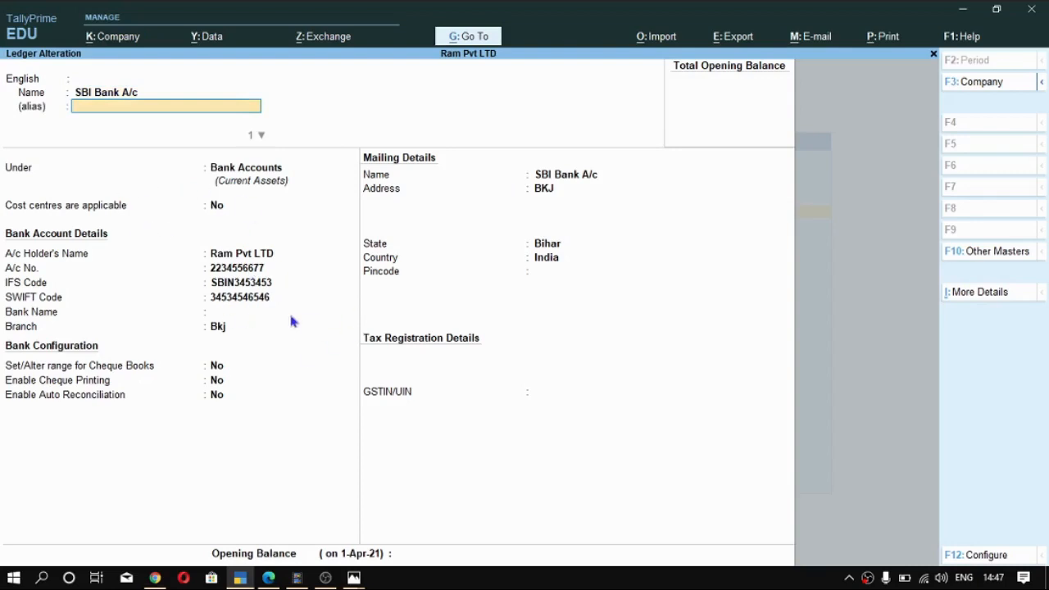
key(ctrl)
key(ctrl+q)
key(Escape)
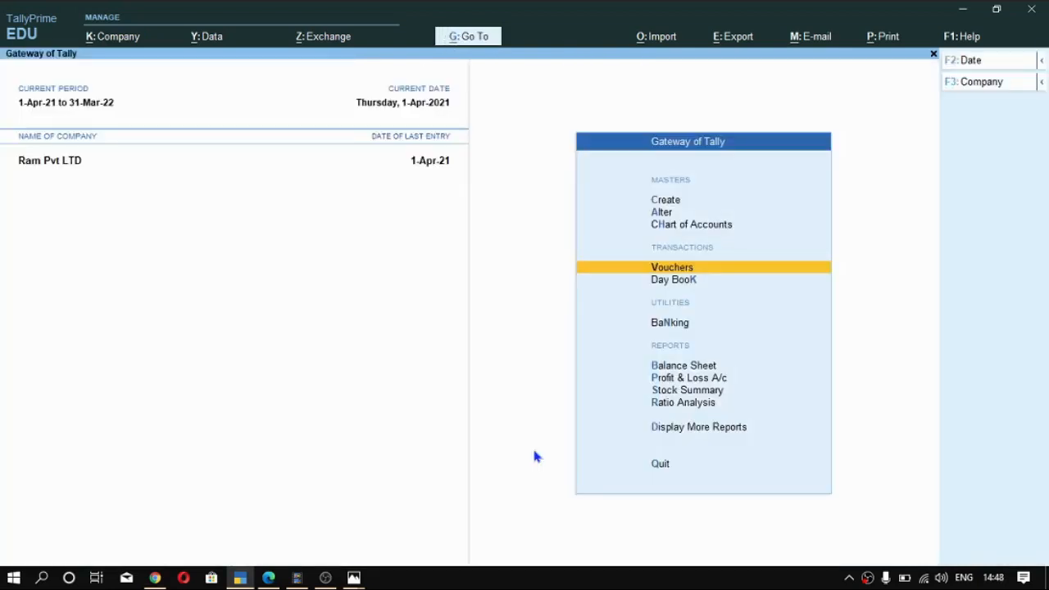
key(Down)
key(Down)
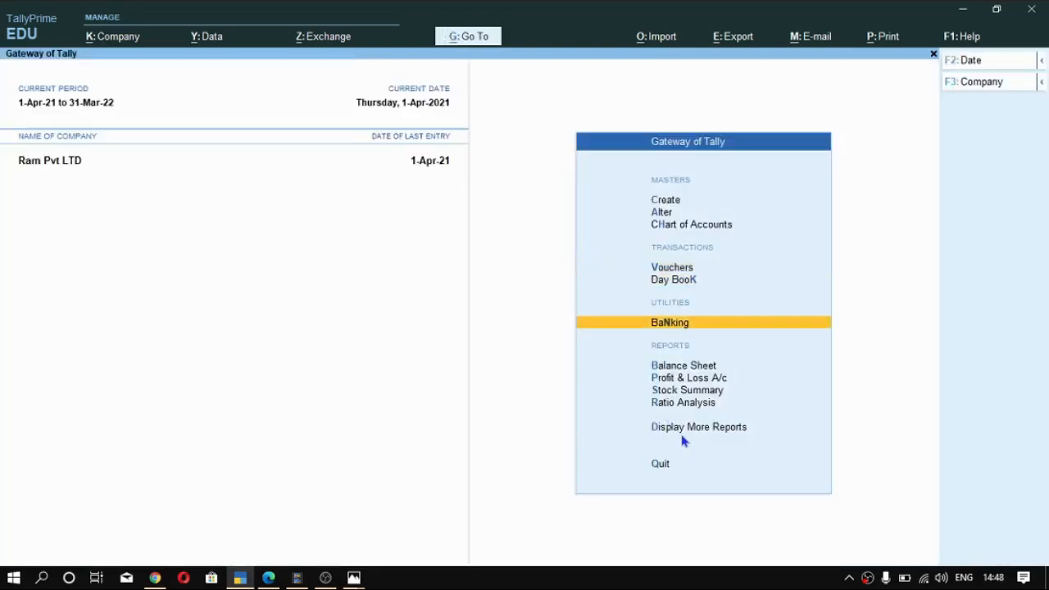
key(Up)
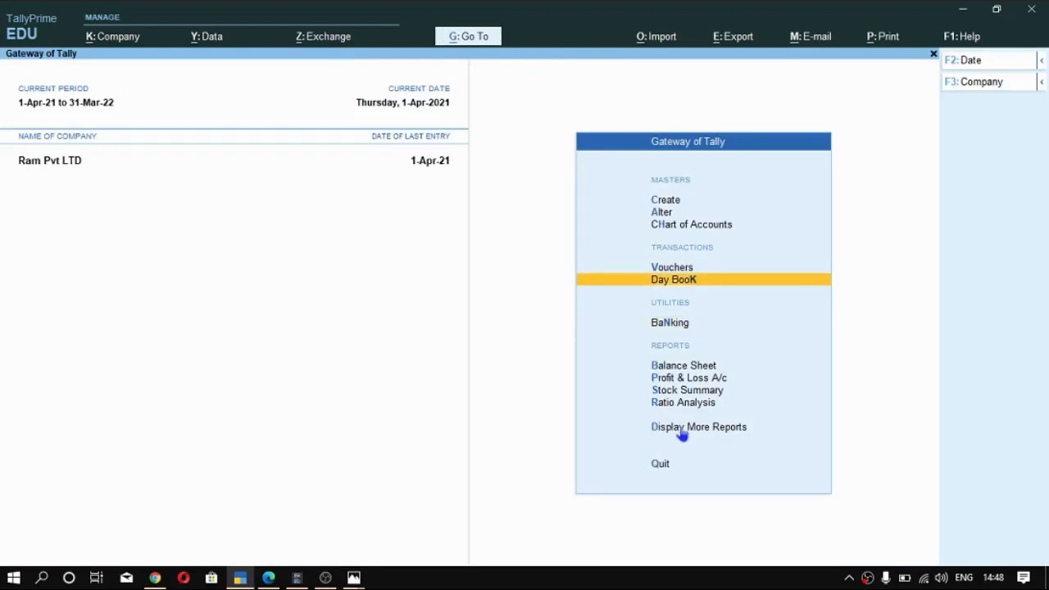
key(Up)
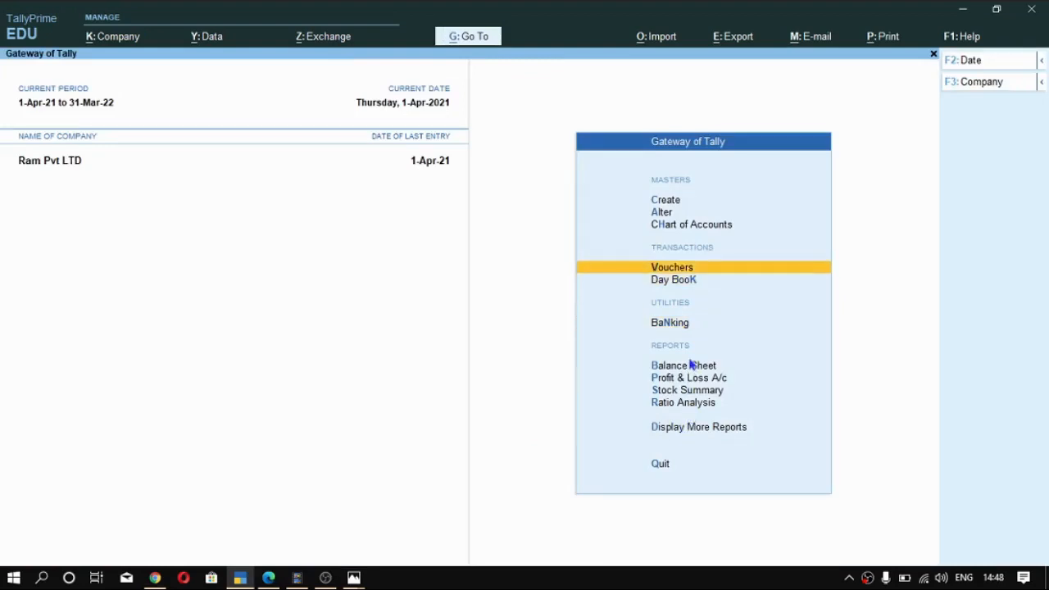
key(Up)
key(Down)
key(Down)
key(Up)
key(Down)
key(Down)
key(Down)
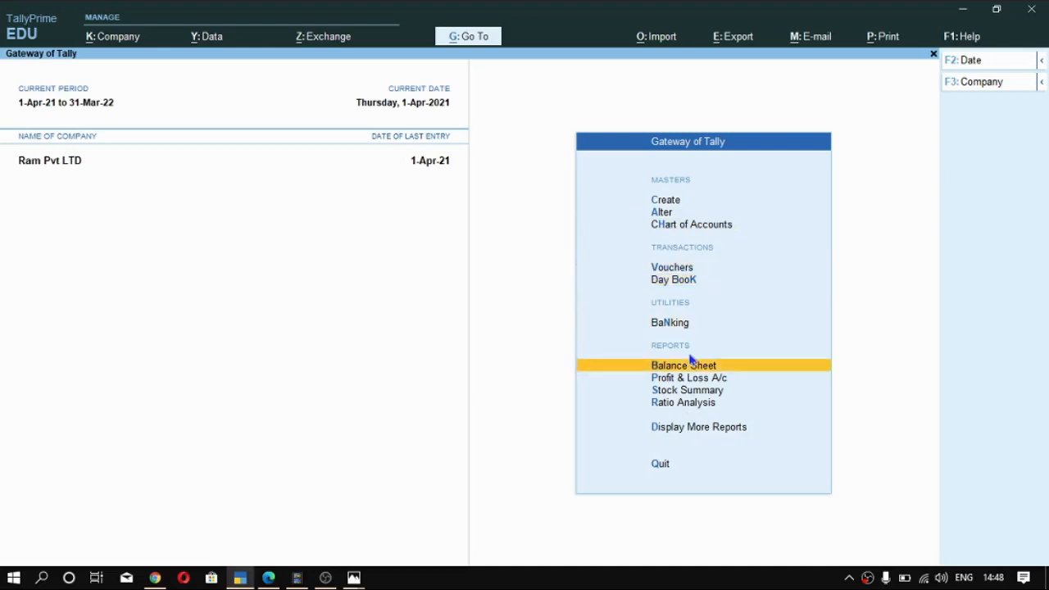
- Open voucher entry in TallyPrime and consult the example bank statement in the course PDF for the transactions to record
key(Up)
key(Up)
key(Return)
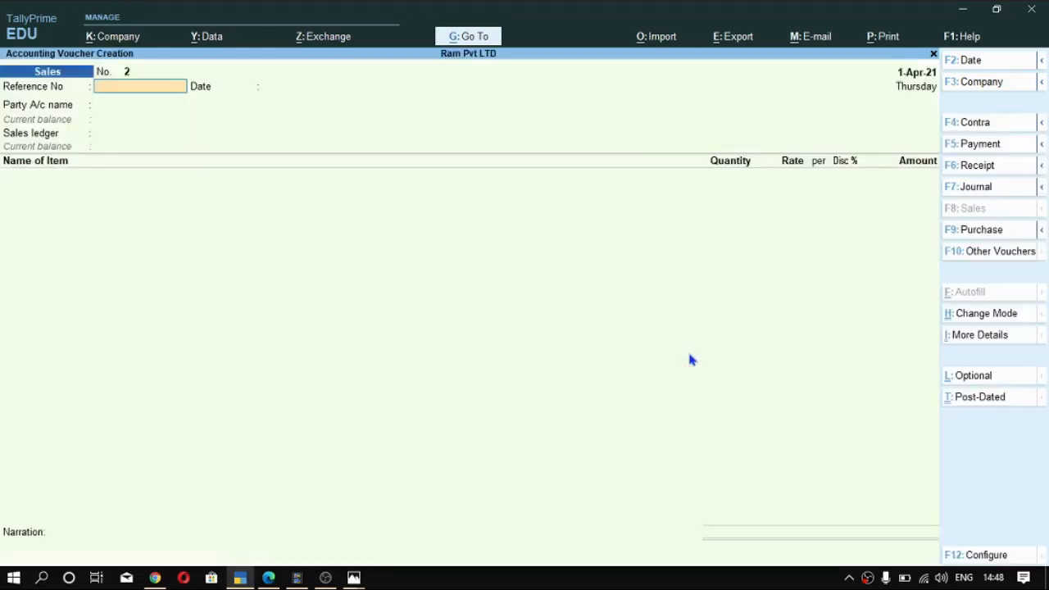
click(268, 578)
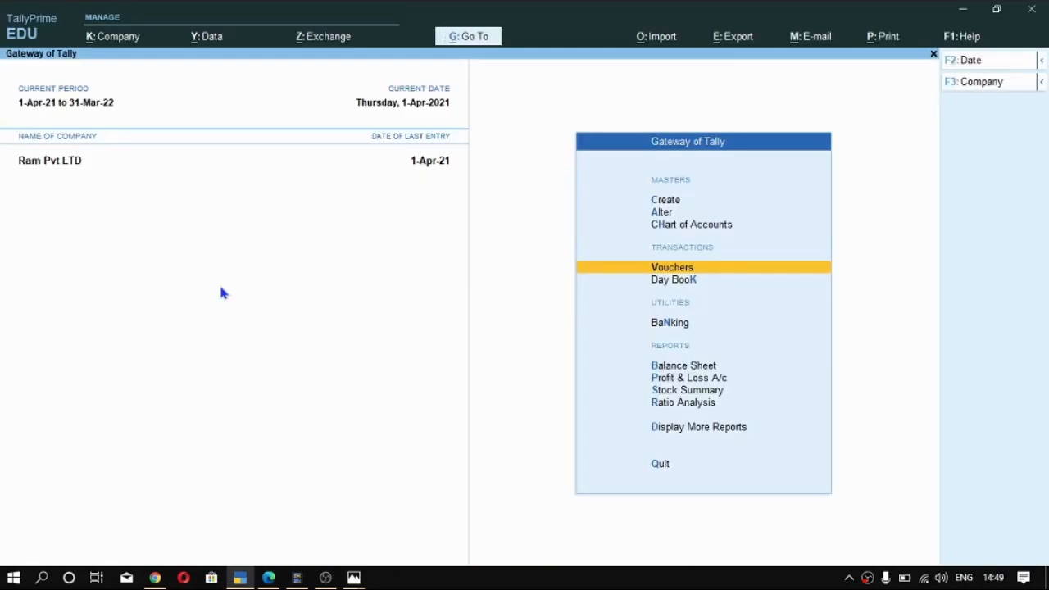
key(Return)
key(alt+Tab)
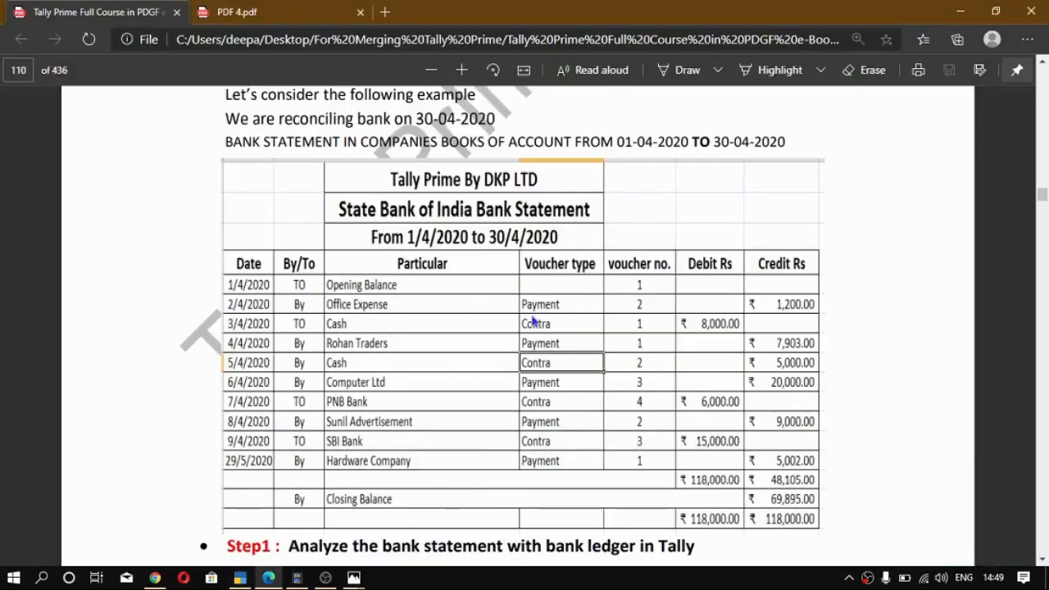
key(alt+Tab)
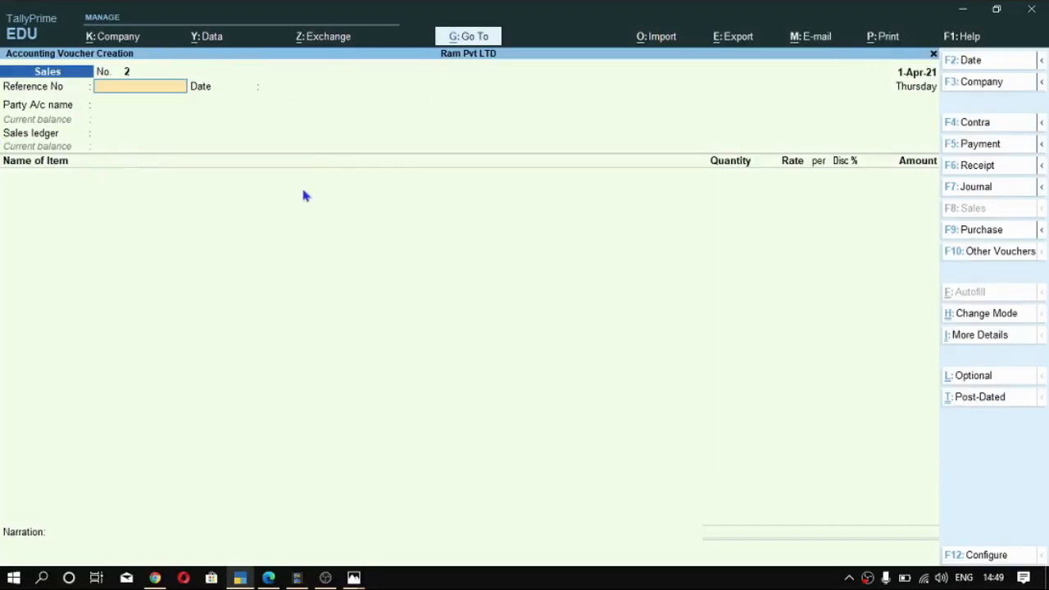
- Change the voucher type to Payment, choose SBI Bank A/c as the account, and check the first payment in the PDF
key(F5)
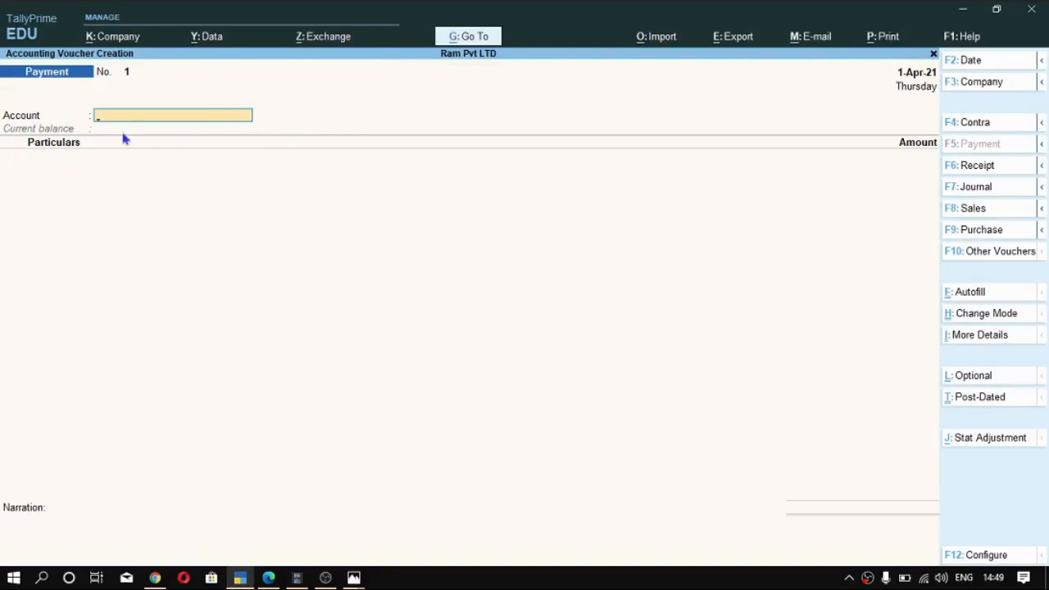
click(201, 124)
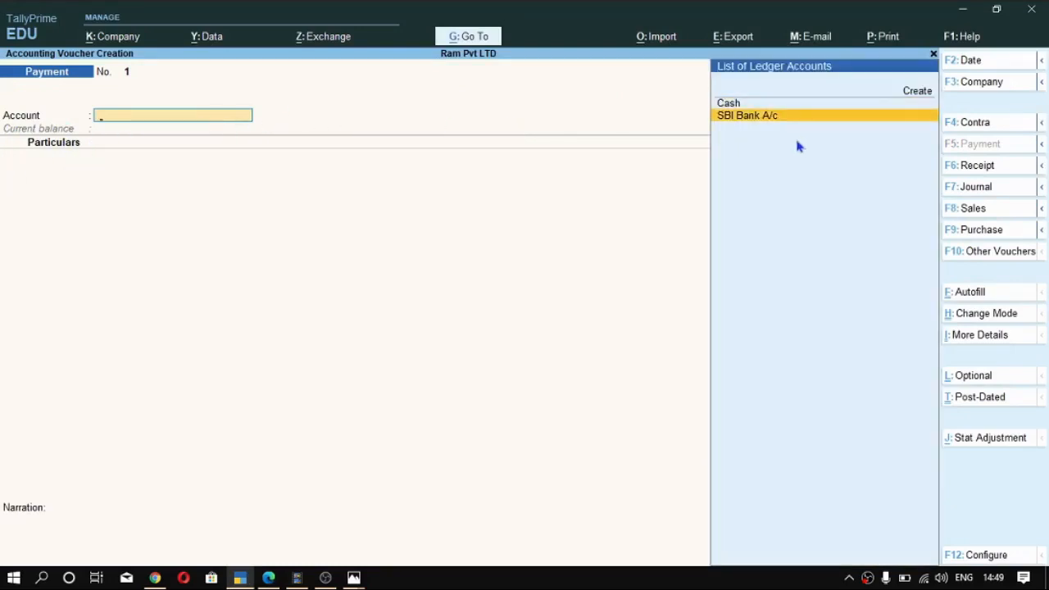
key(Return)
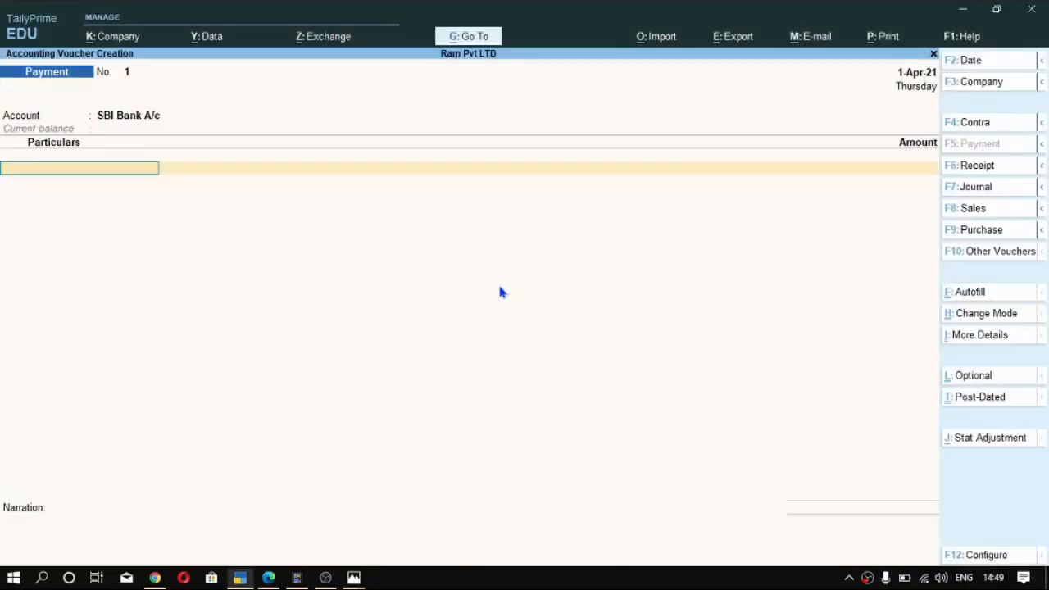
key(alt)
- Start a new ledger from the payment voucher's particulars and name it Office Expenses
key(alt+c)
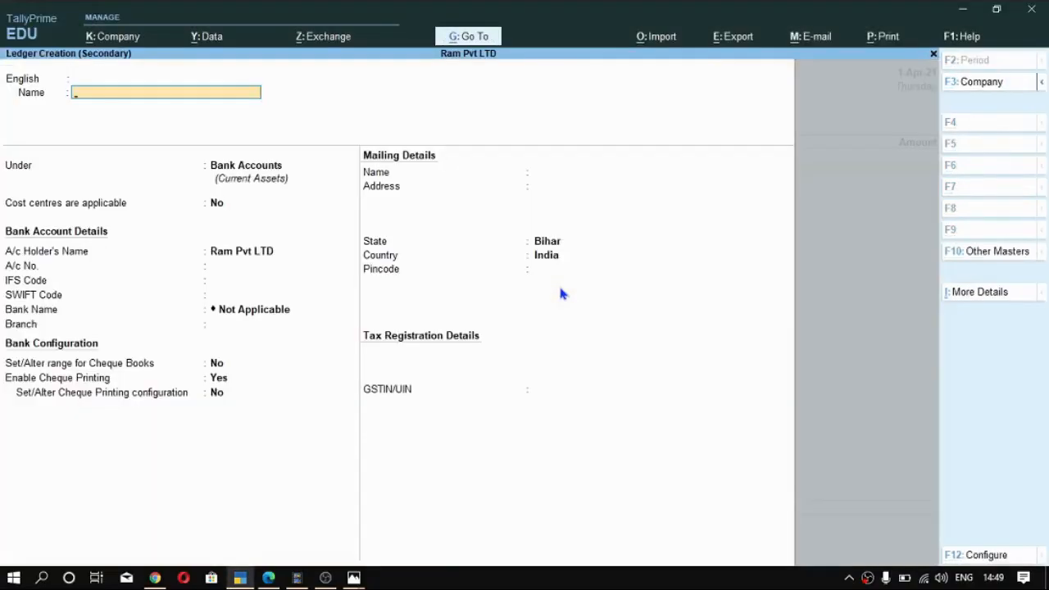
text(Office expenses)
key(Return)
key(Return)
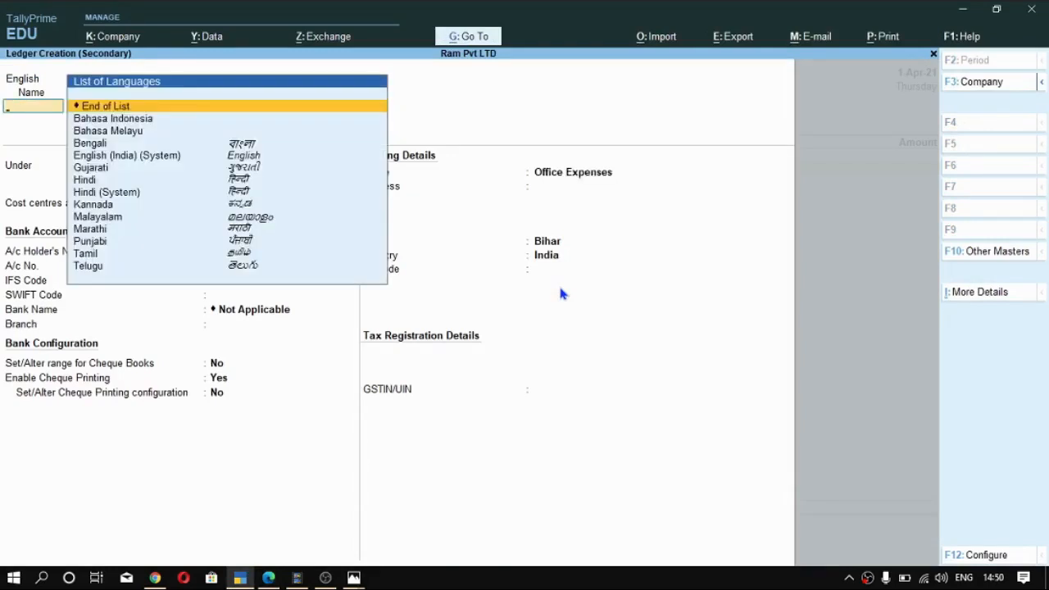
key(Return)
- Place the Office Expenses ledger under the Indirect Expenses group
text(o)
key(BackSpace)
text(i)
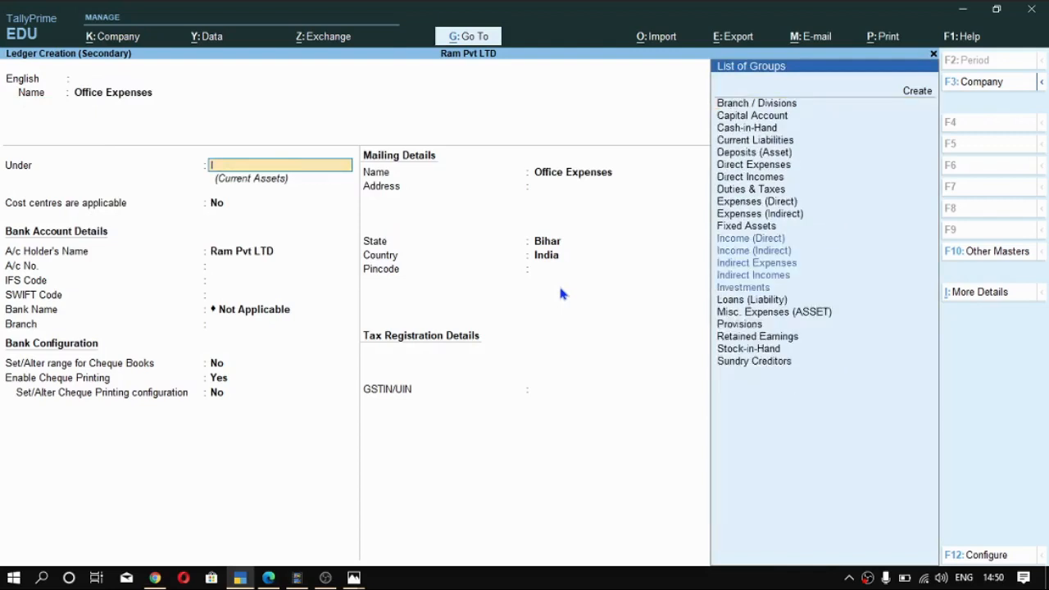
key(Return)
text(nd)
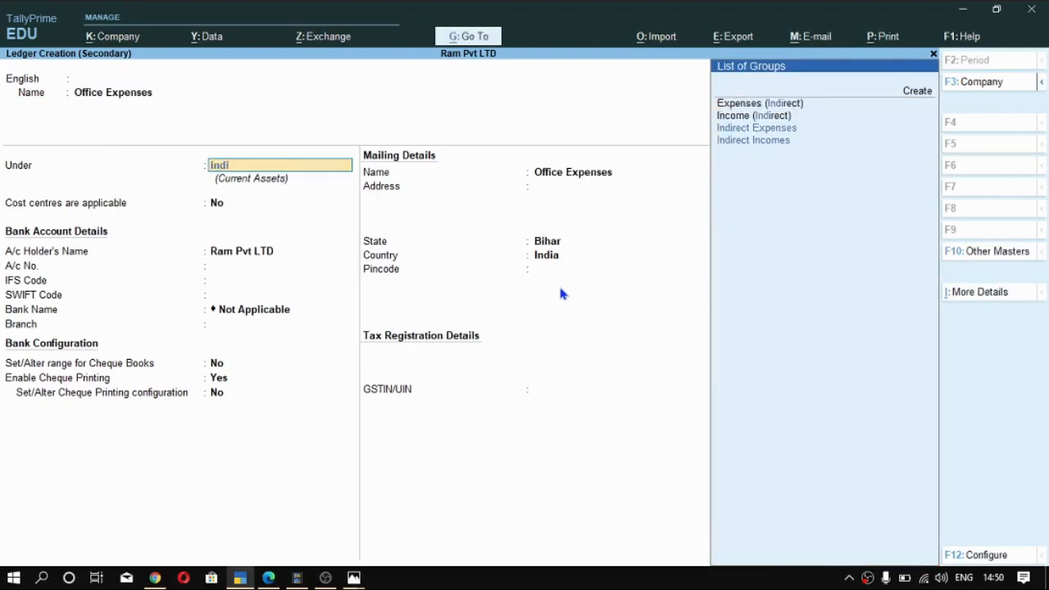
text(i)
key(Return)
- Finish and save the Office Expenses ledger without adding another language name
key(Return)
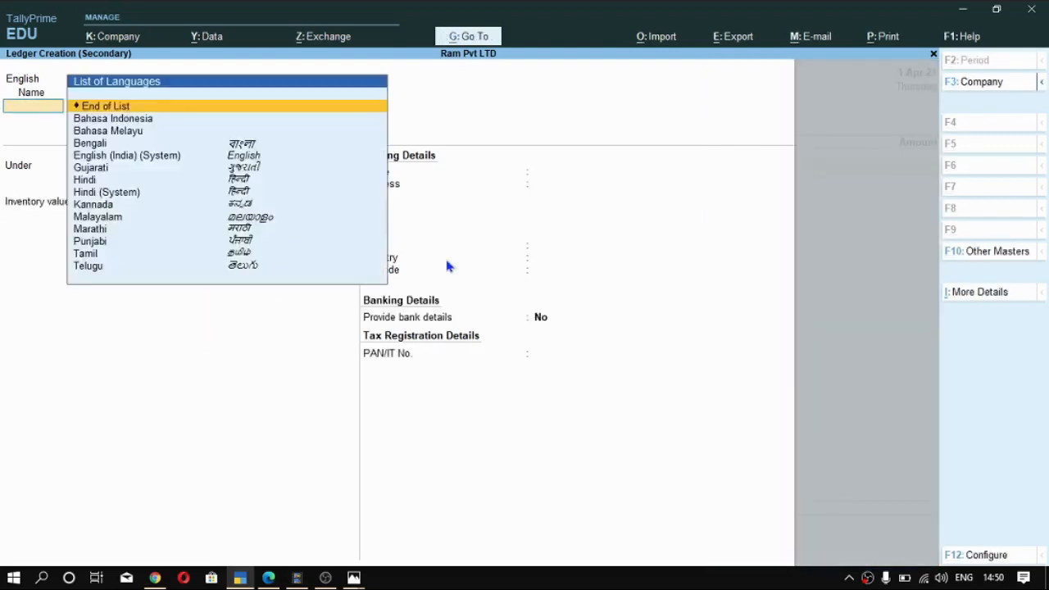
key(Return)
key(Return)
key(Return)
key(Return)
- Enter Office Expenses in the SBI Bank A/c payment voucher with the amount 1,200 from the bank statement in the PDF
key(Return)
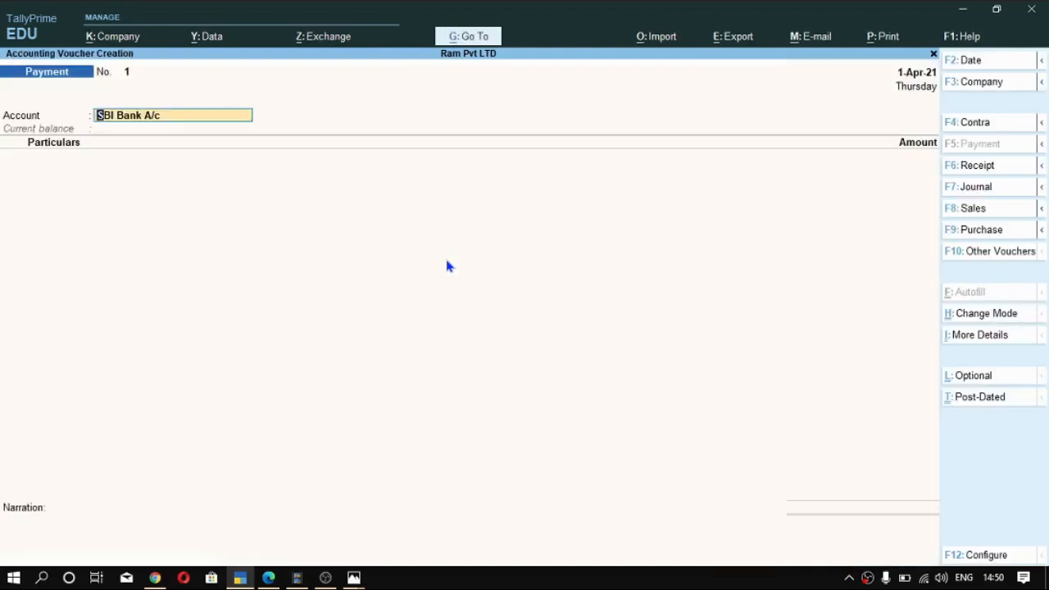
key(Return)
text(Of)
key(Return)
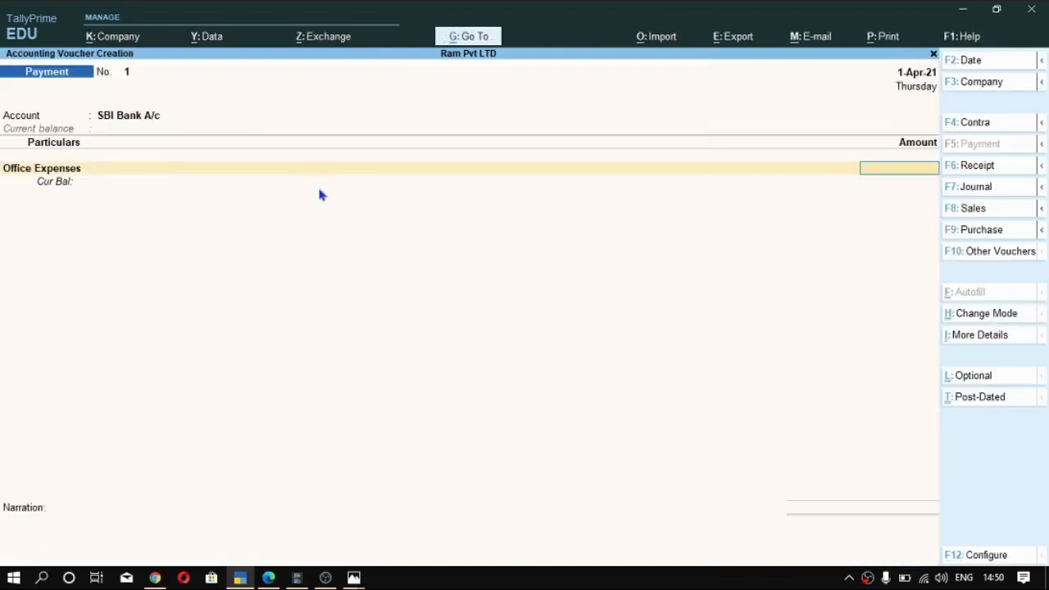
key(alt+Tab)
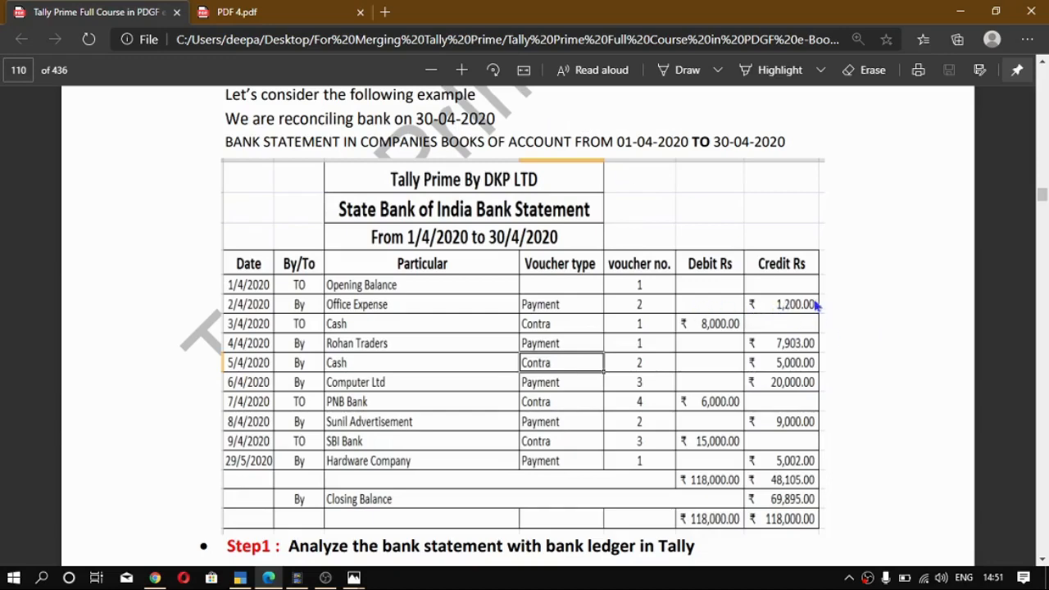
key(alt+Tab)
text(1,200)
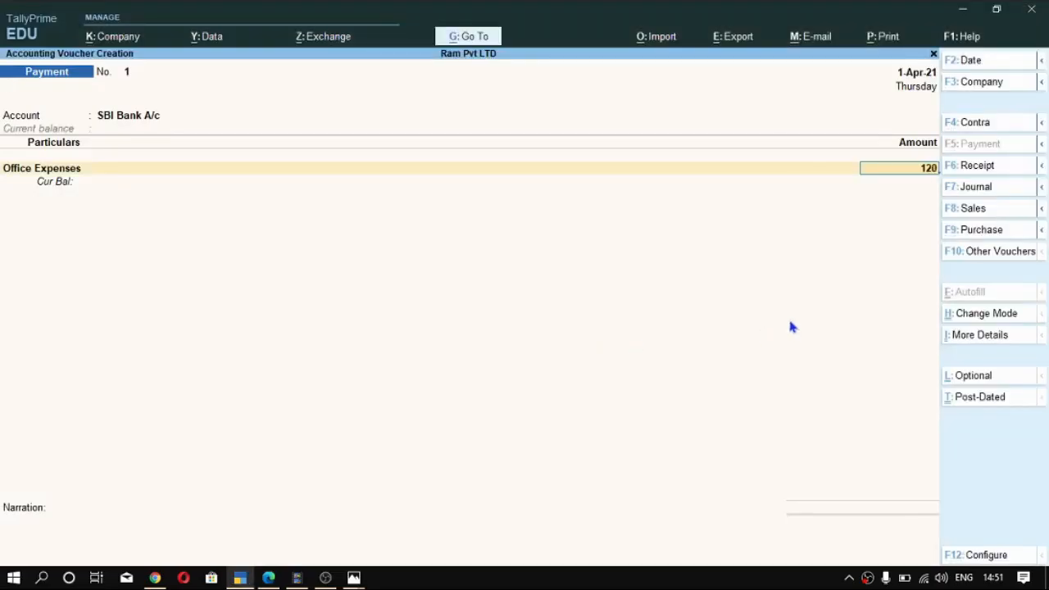
key(Return)
- Pass through the cost allocations for Office Expenses under Primary Cost Category without naming a cost centre
key(Return)
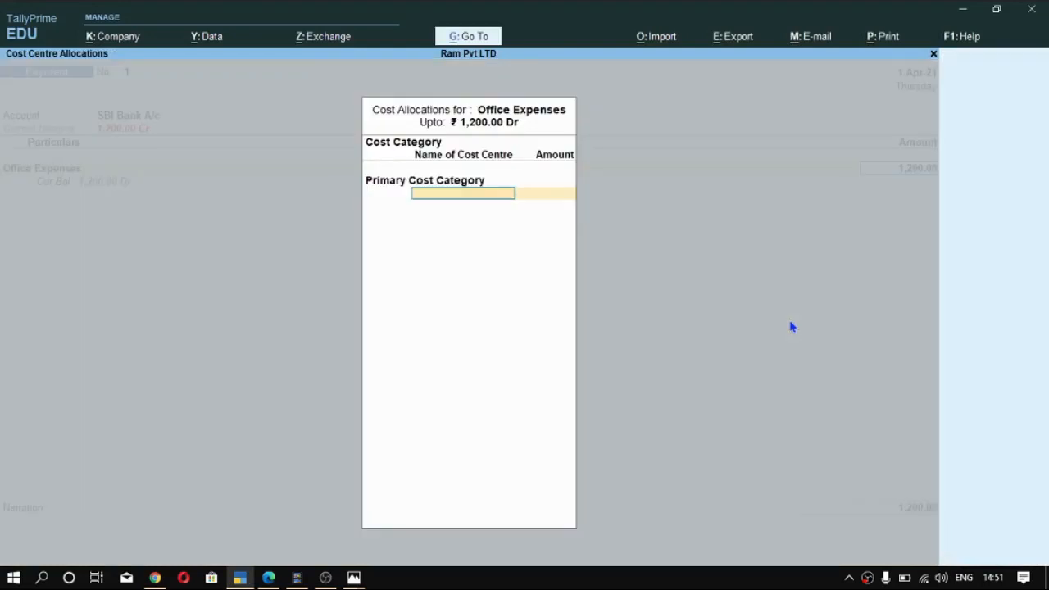
key(Return)
key(Return)
key(Return)
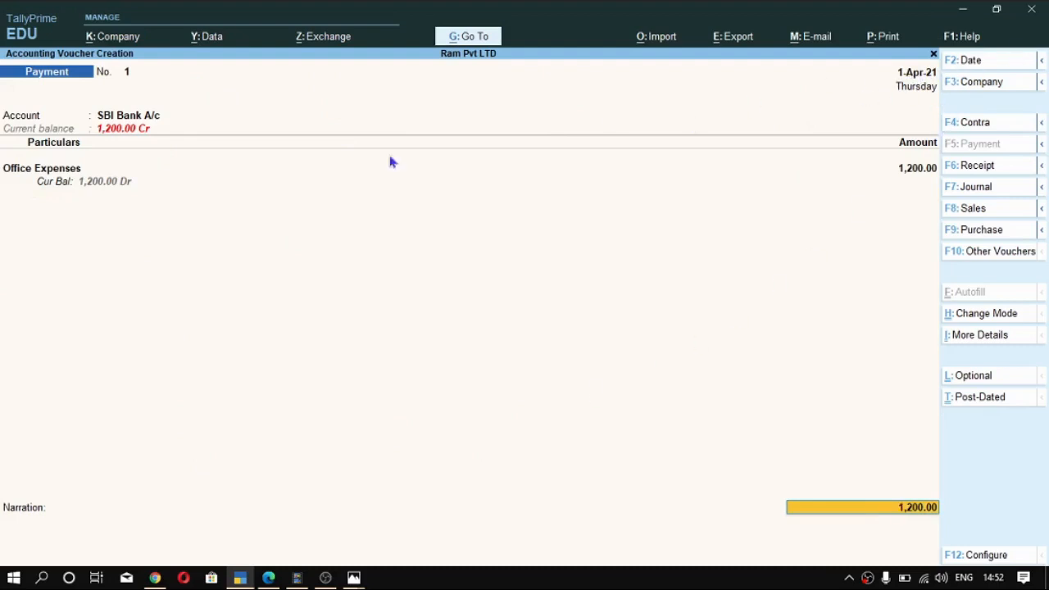
- Allocate the payment as a cheque with range Not Applicable and instrument number 243234, then save the voucher with no narration
key(alt)
key(Return)
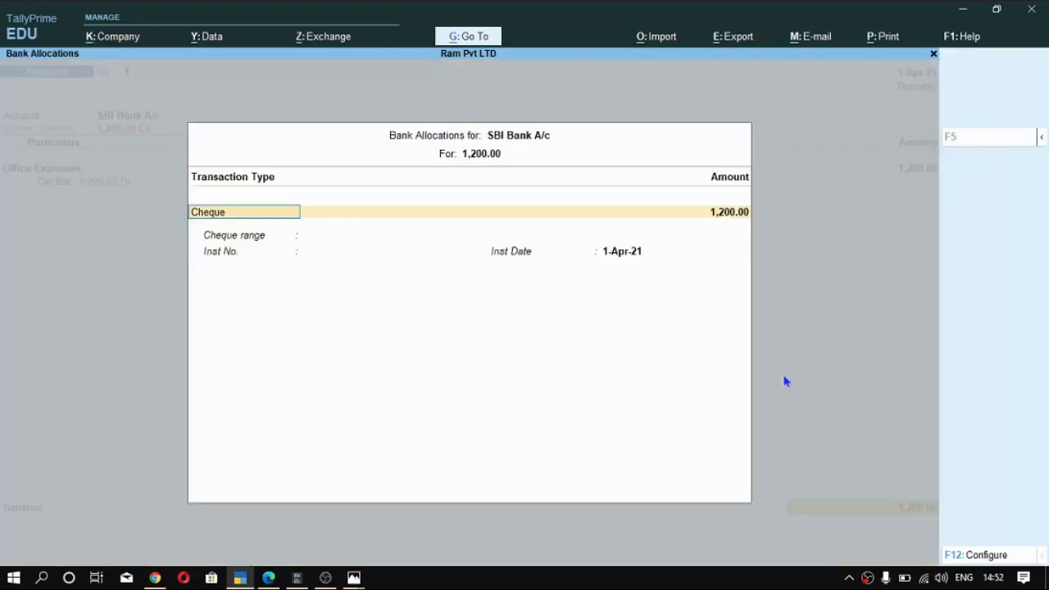
key(Return)
key(Return)
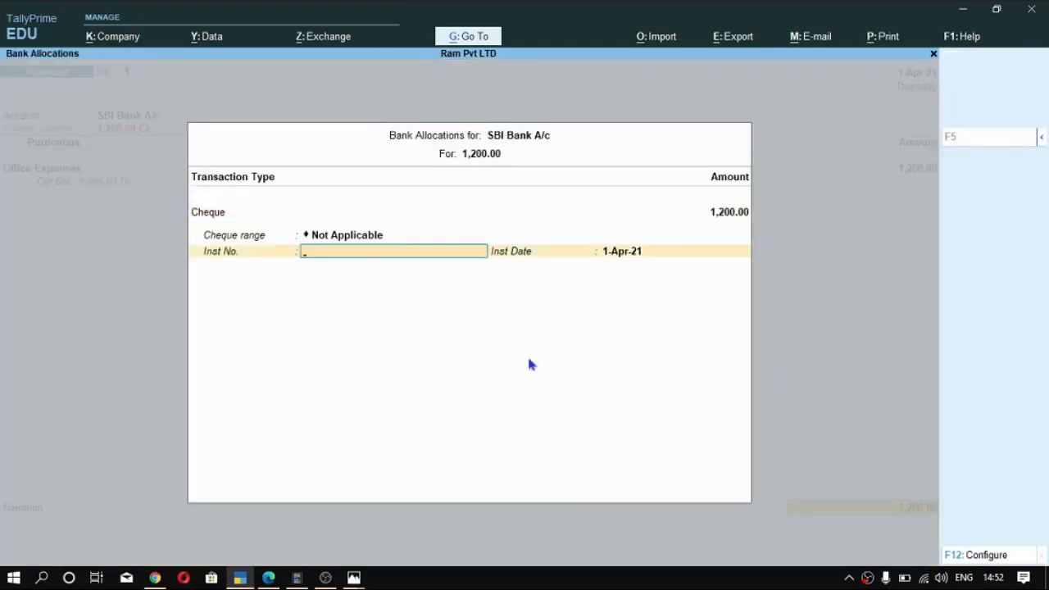
text(243234)
key(Return)
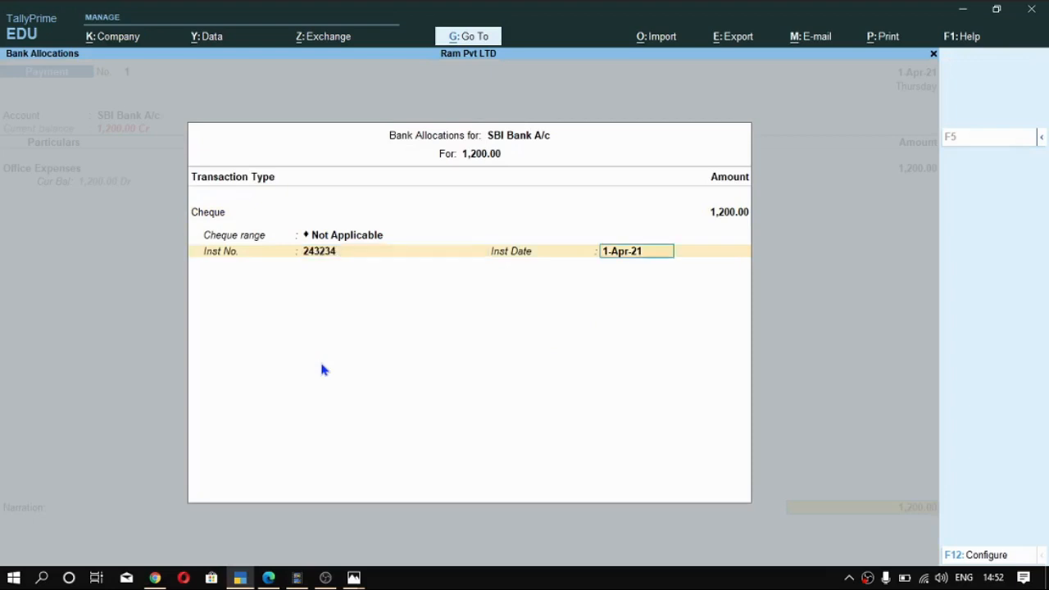
key(Return)
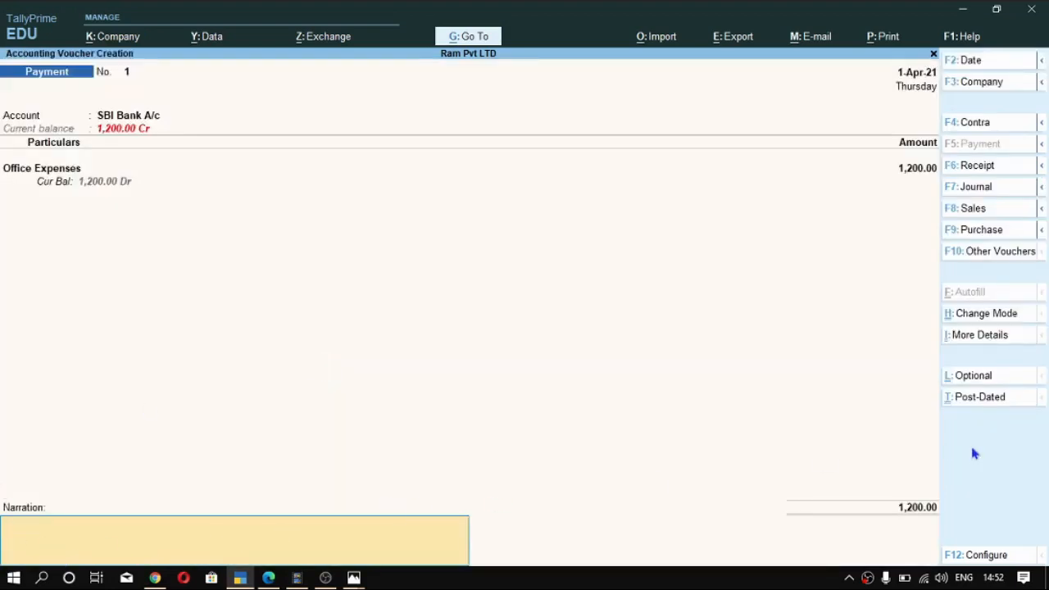
key(Return)
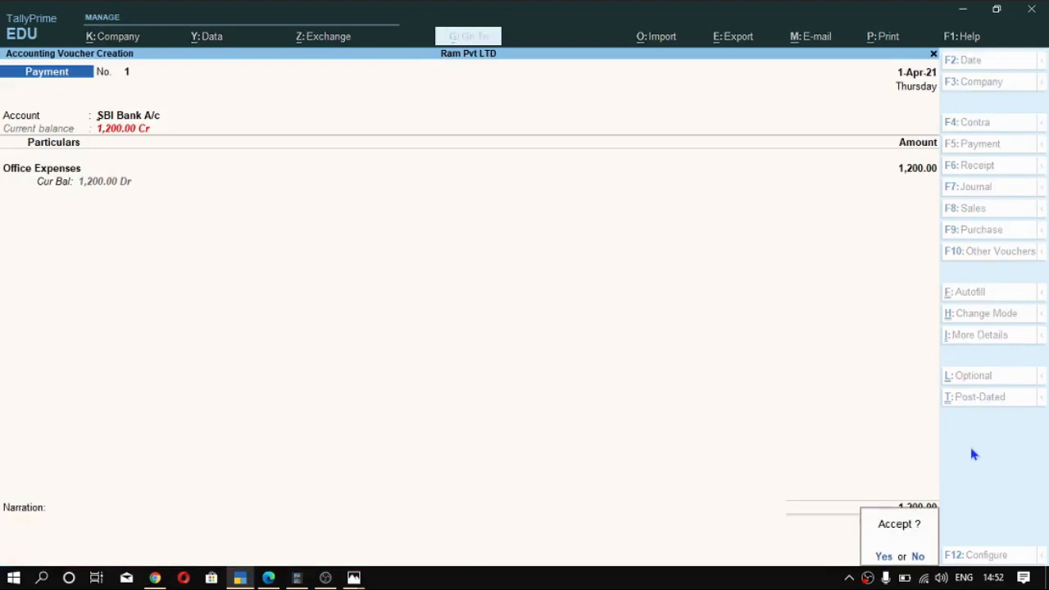
key(Return)
- Consult the PDF's next transaction, change the voucher type to Contra and choose SBI Bank A/c as the account
key(alt+Tab)
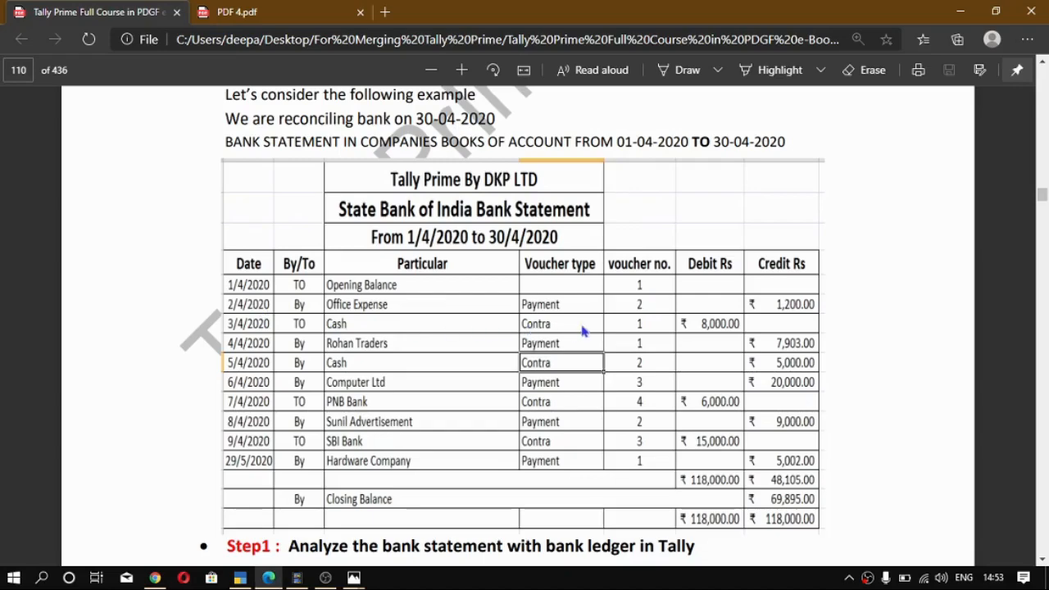
key(alt+Tab)
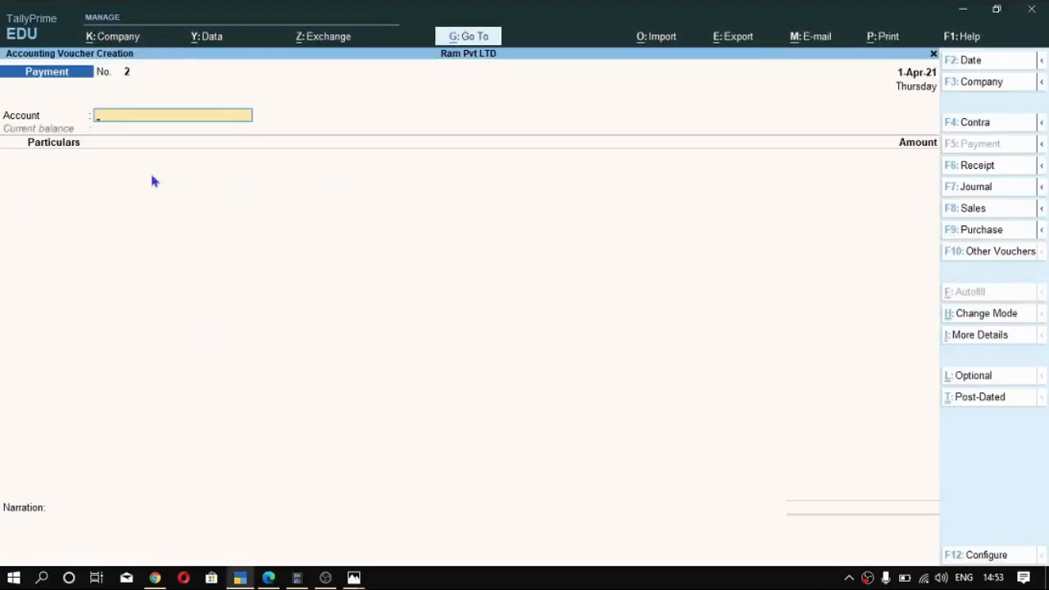
key(F4)
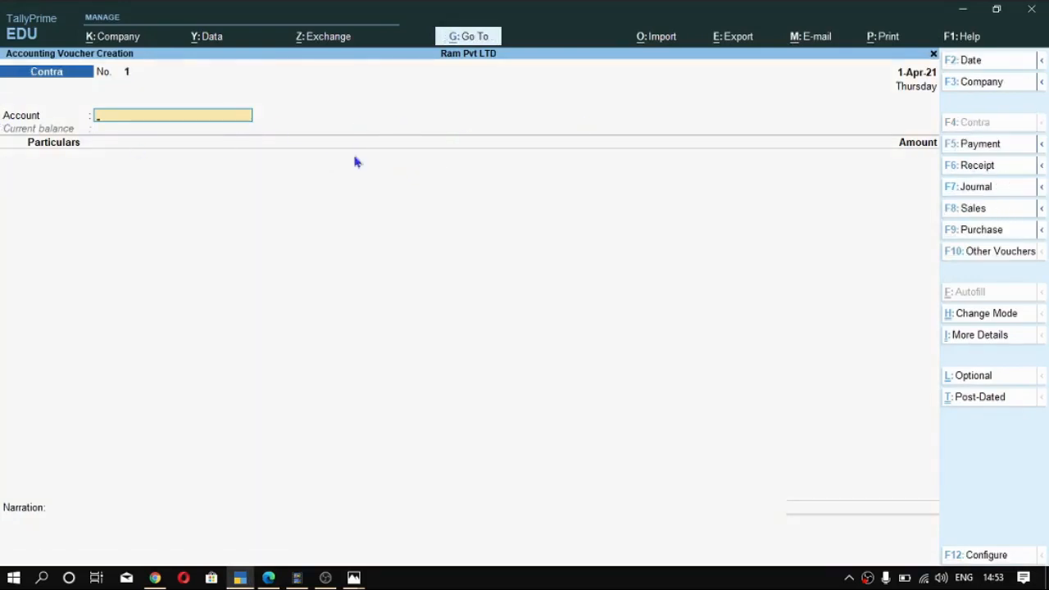
key(space)
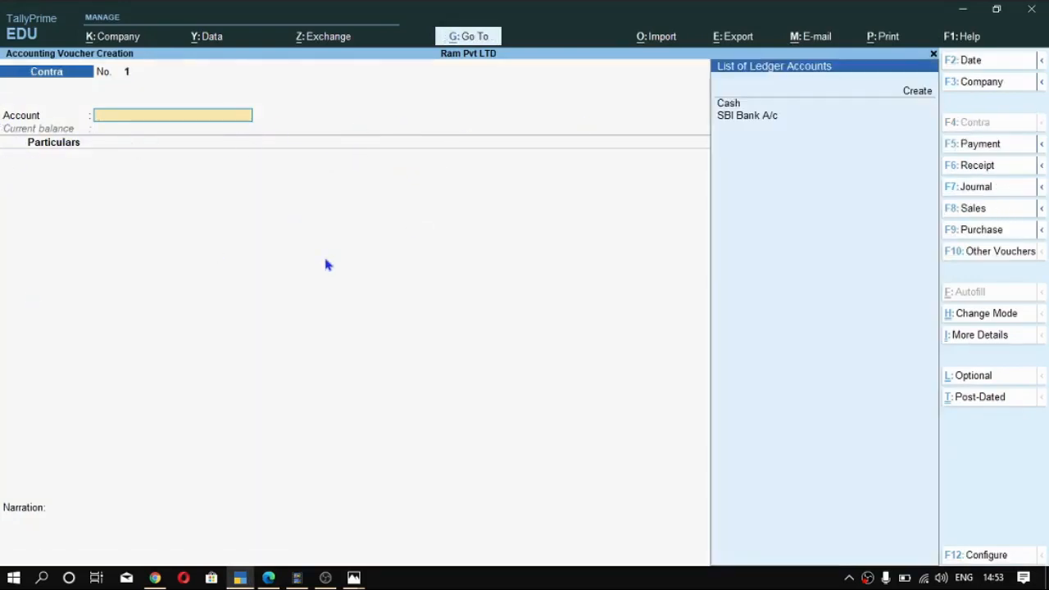
key(Down)
key(Down)
key(Return)
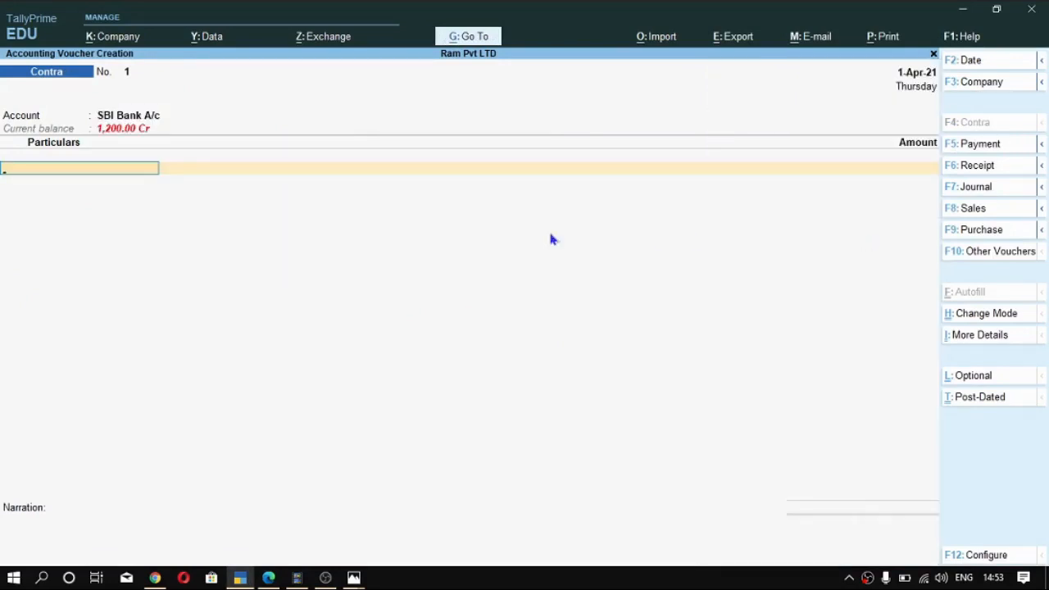
- Enter Cash in the contra voucher's particulars with the amount 8000, checked against the statement in the PDF
text(C)
key(Return)
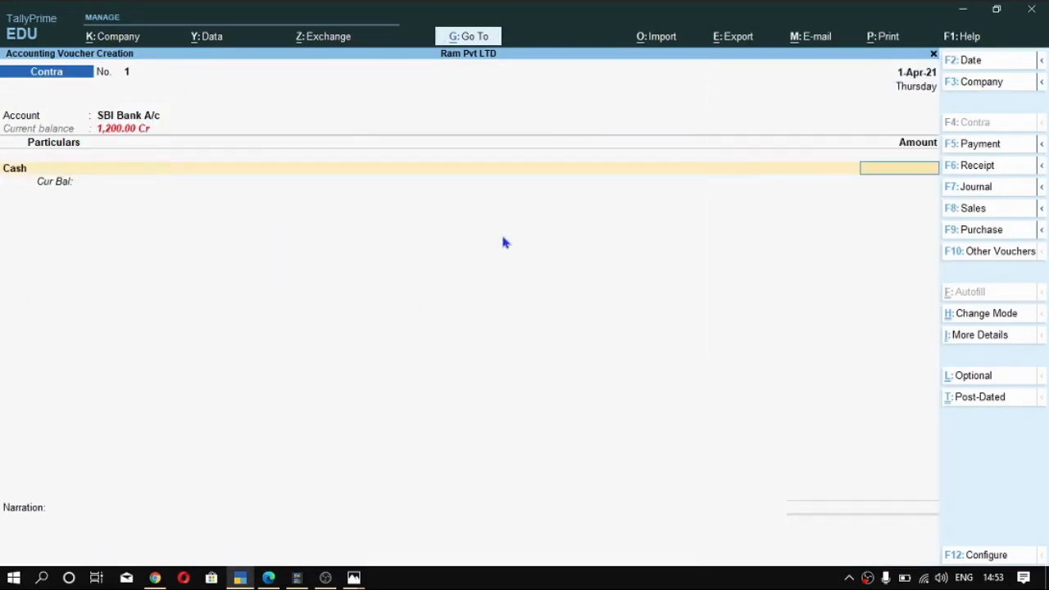
key(alt+Tab)
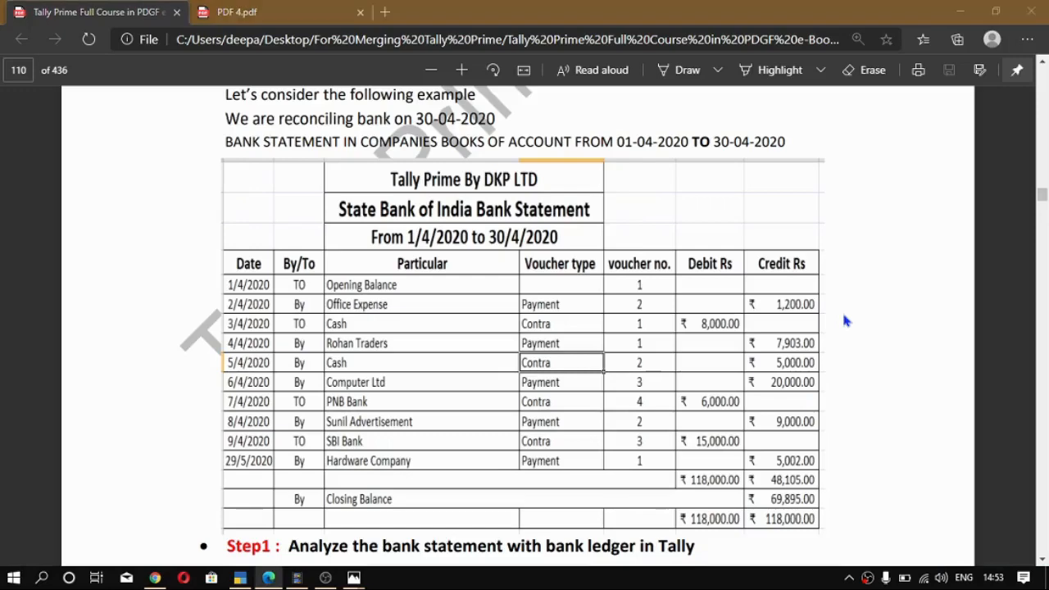
key(alt+Tab)
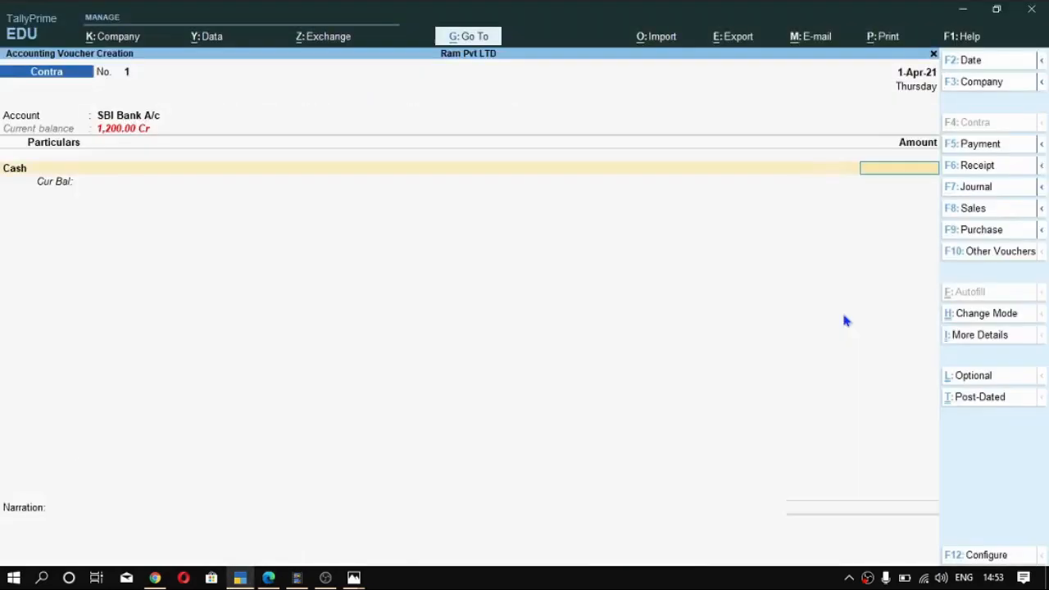
text(8000)
key(Return)
key(Return)
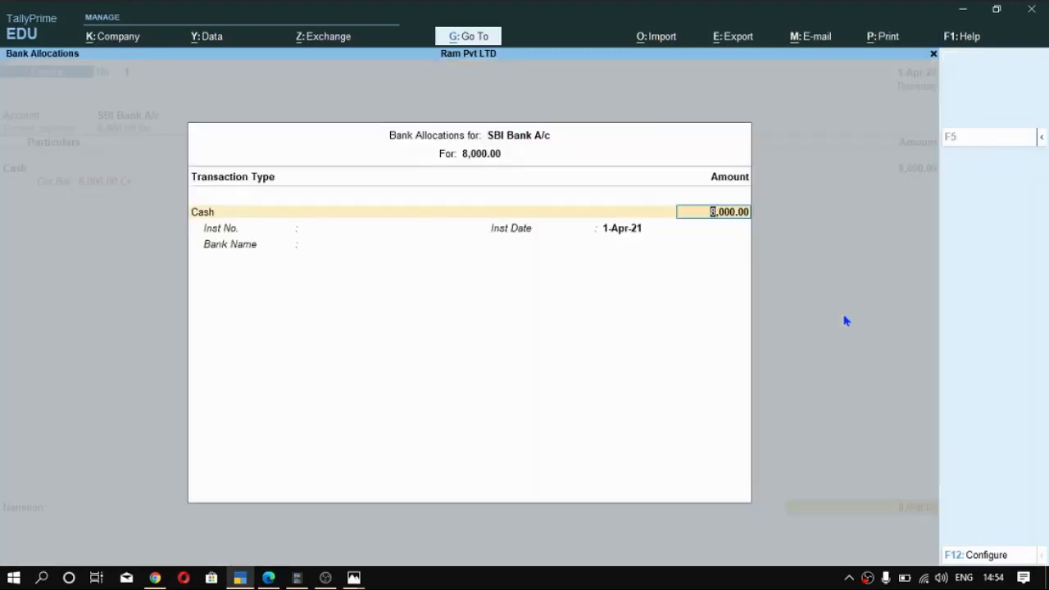
- Set the cash denominations of the bank allocation to 4 notes of 2000
key(Return)
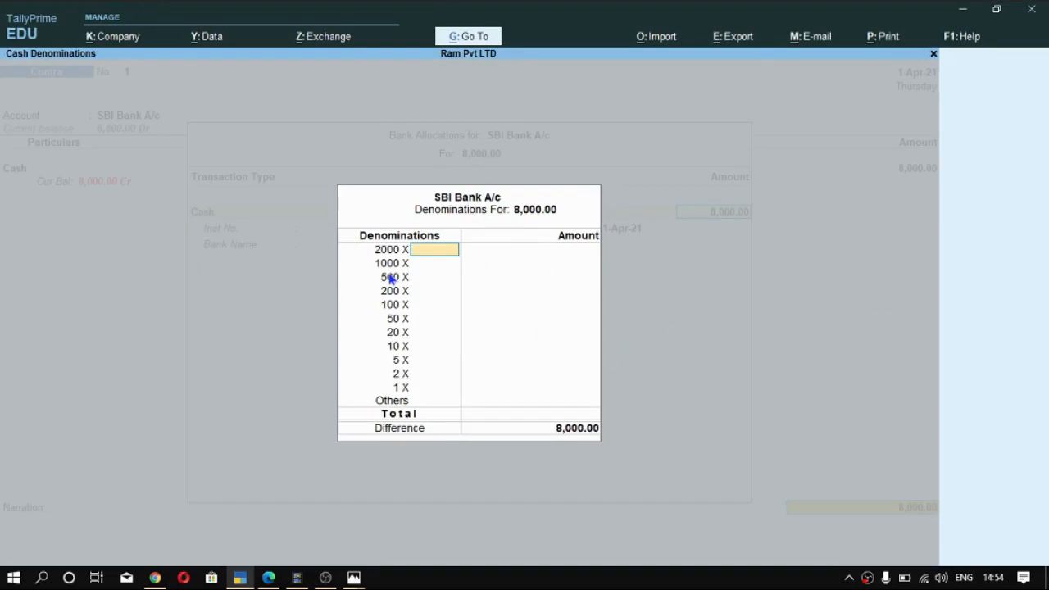
key(Return)
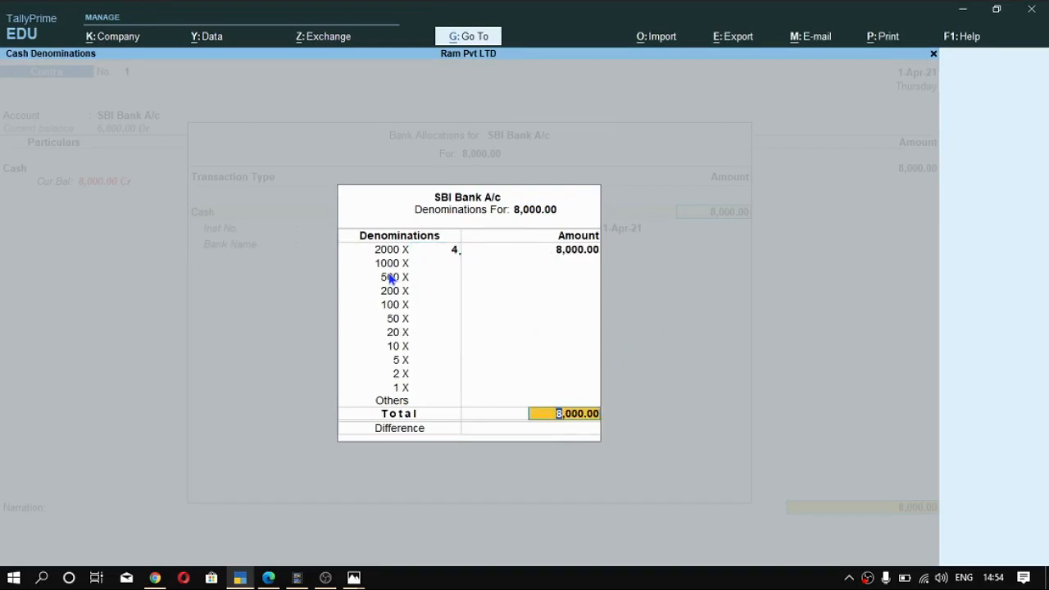
key(Return)
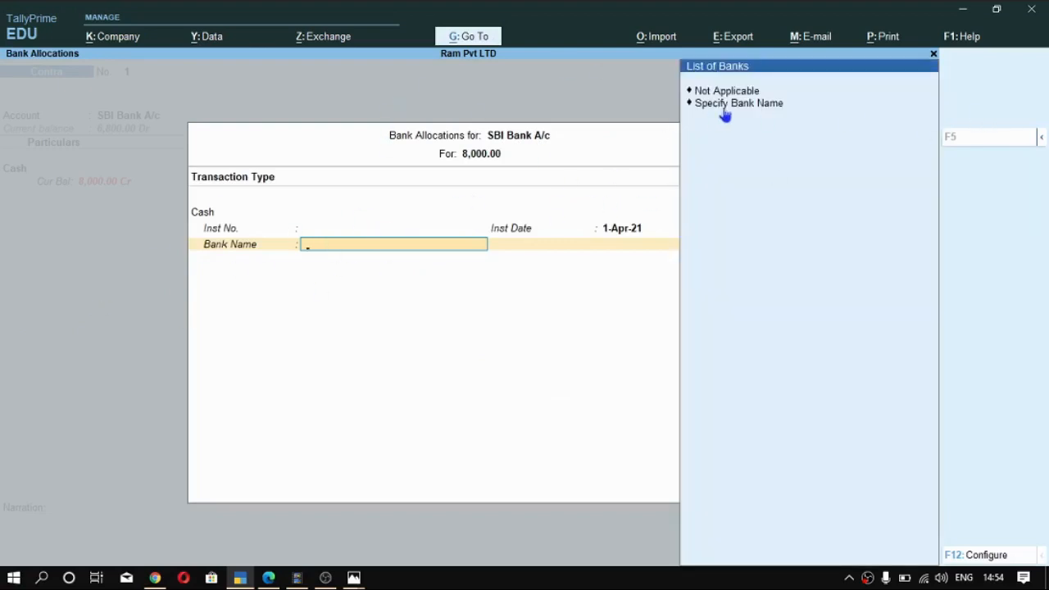
- Specify SBI as the bank name in the bank allocation and save the contra voucher with no narration
click(815, 105)
text(SBI)
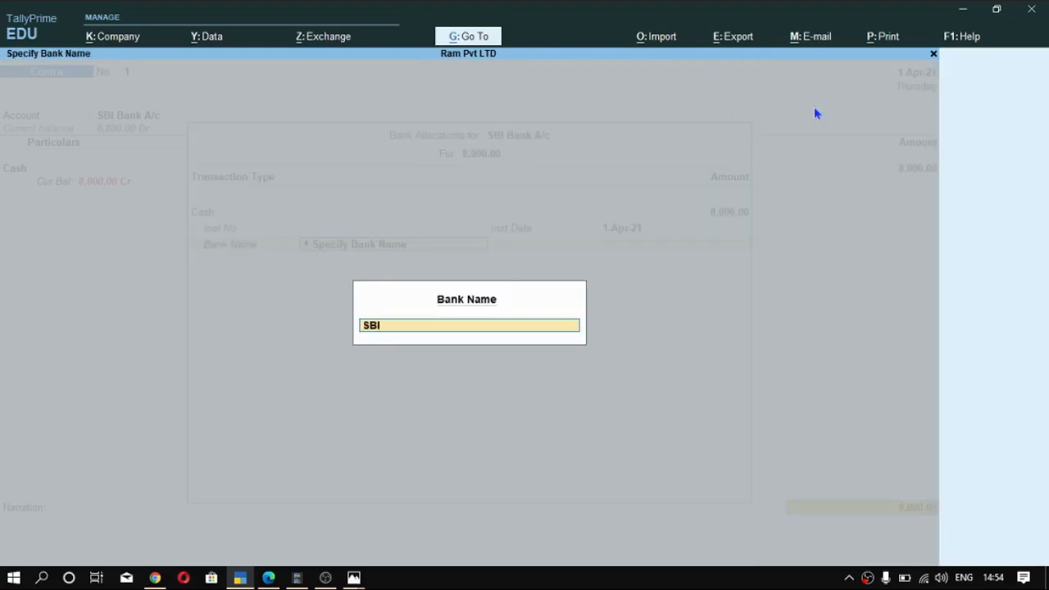
key(Return)
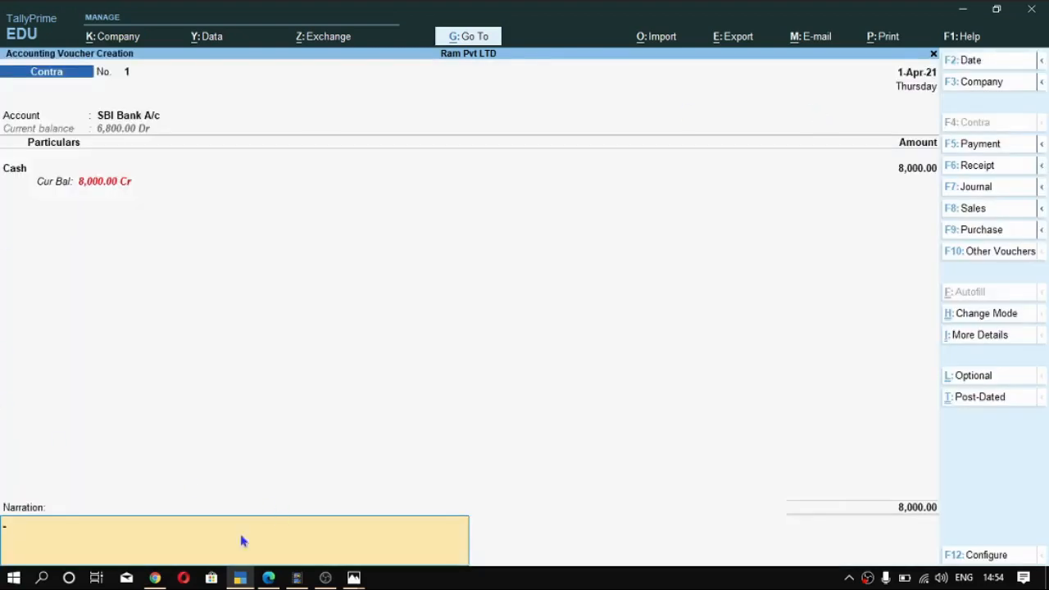
key(Return)
key(Return)
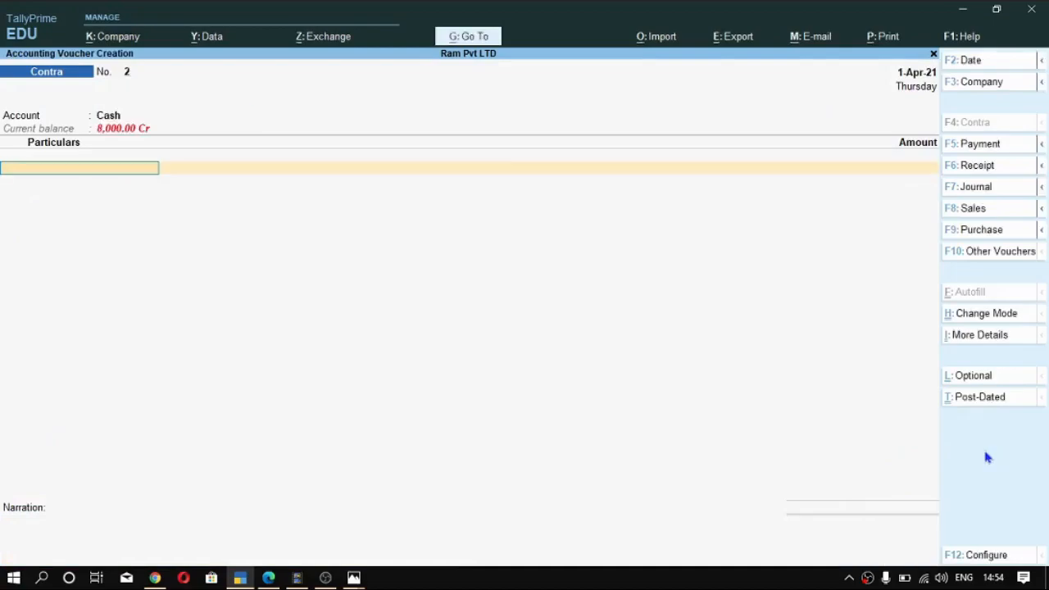
- Check the Rohan Traders transaction in the PDF, change the voucher type to Payment and choose SBI Bank A/c as the account
key(alt+Tab)
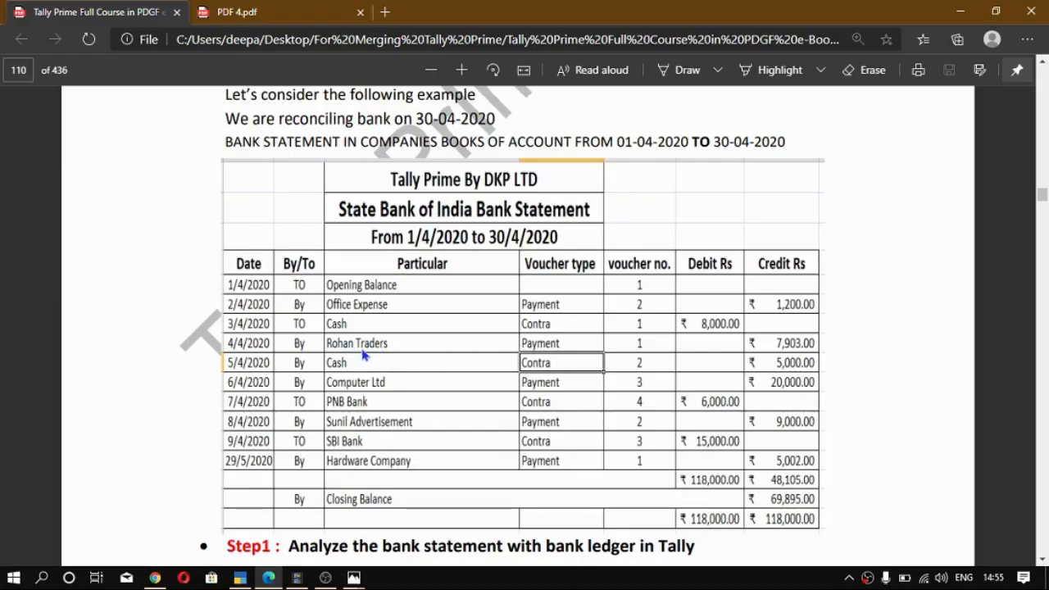
key(alt)
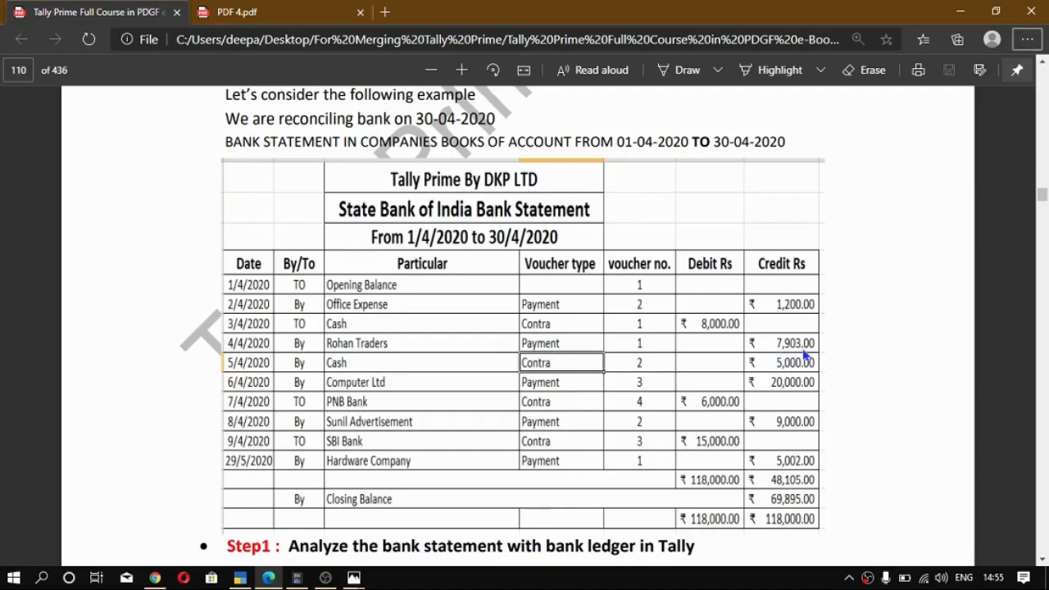
key(alt+Tab)
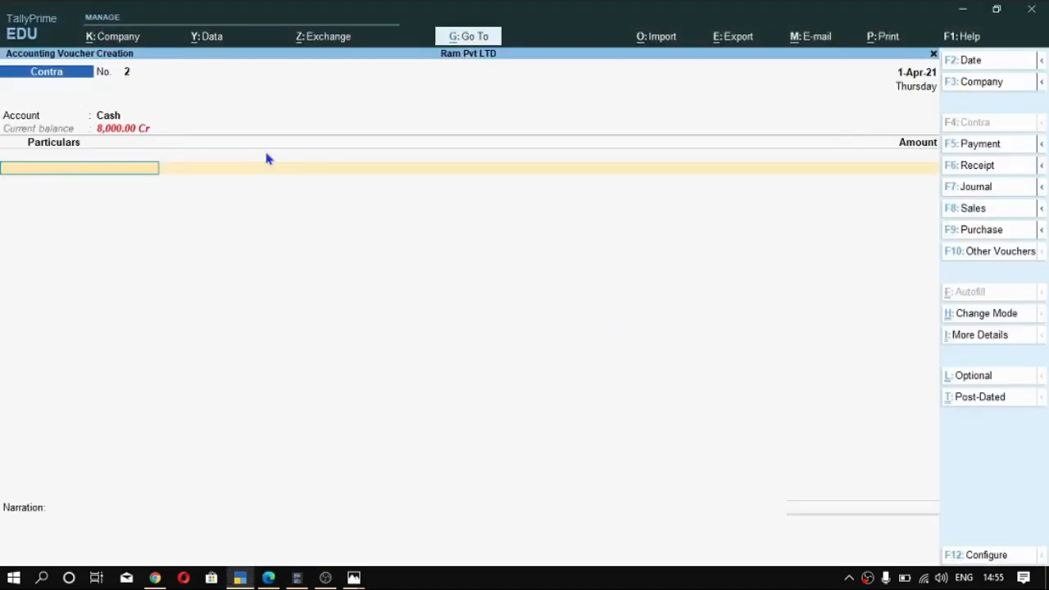
key(F5)
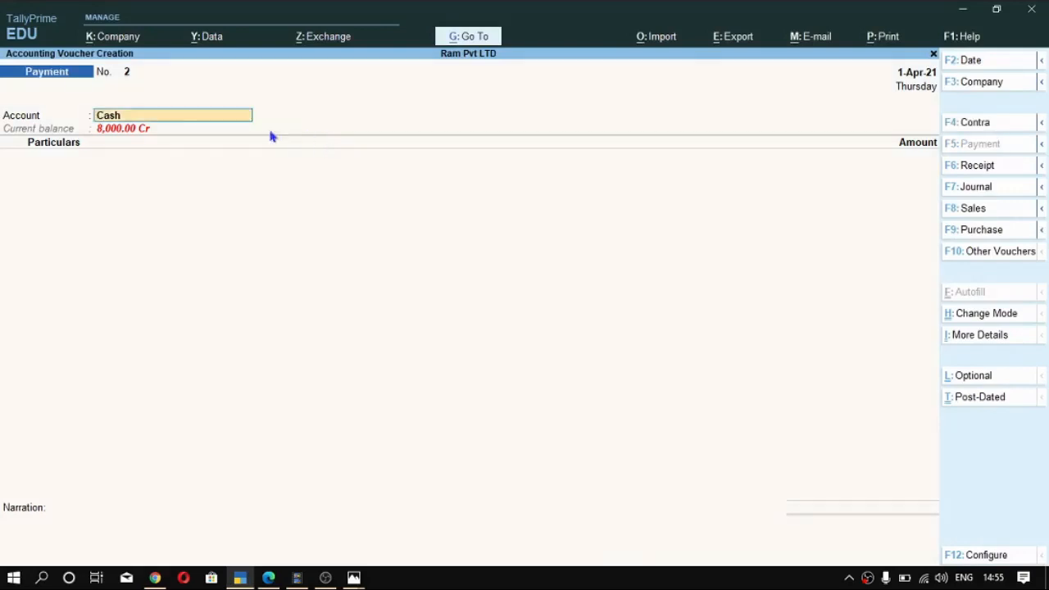
key(BackSpace)
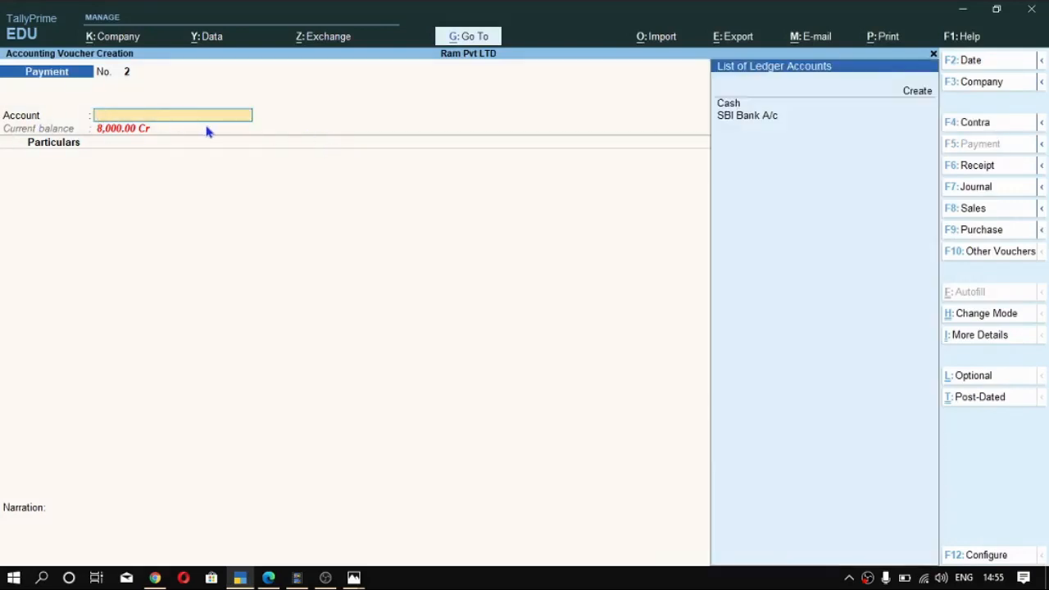
key(Down)
key(Down)
key(Return)
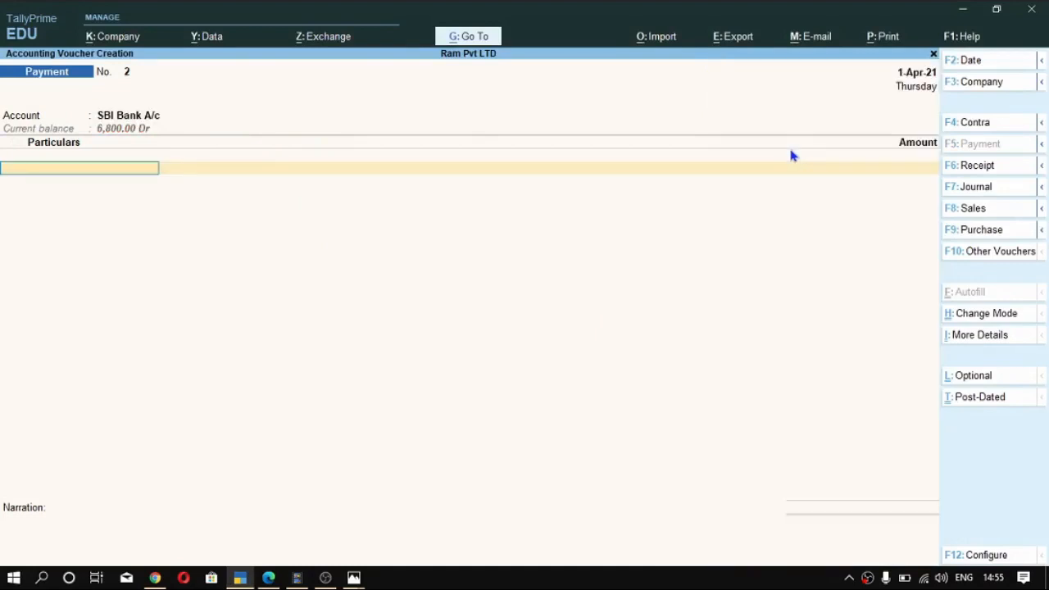
- Start a new ledger for Rohan Traders from the payment voucher's particulars and enter the short form of its name
key(Down)
key(Down)
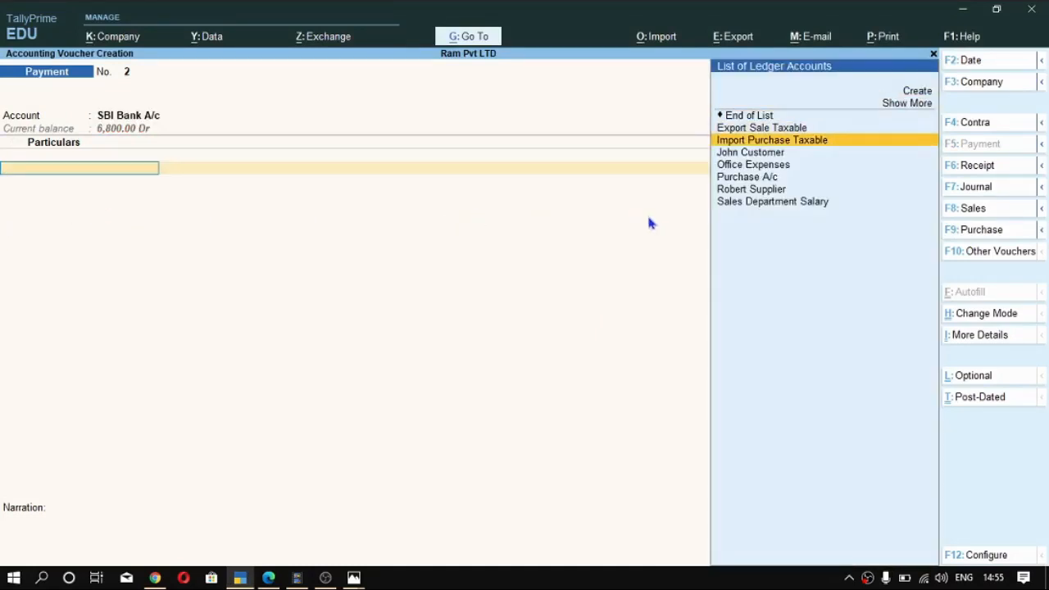
key(alt+c)
text(Rohan)
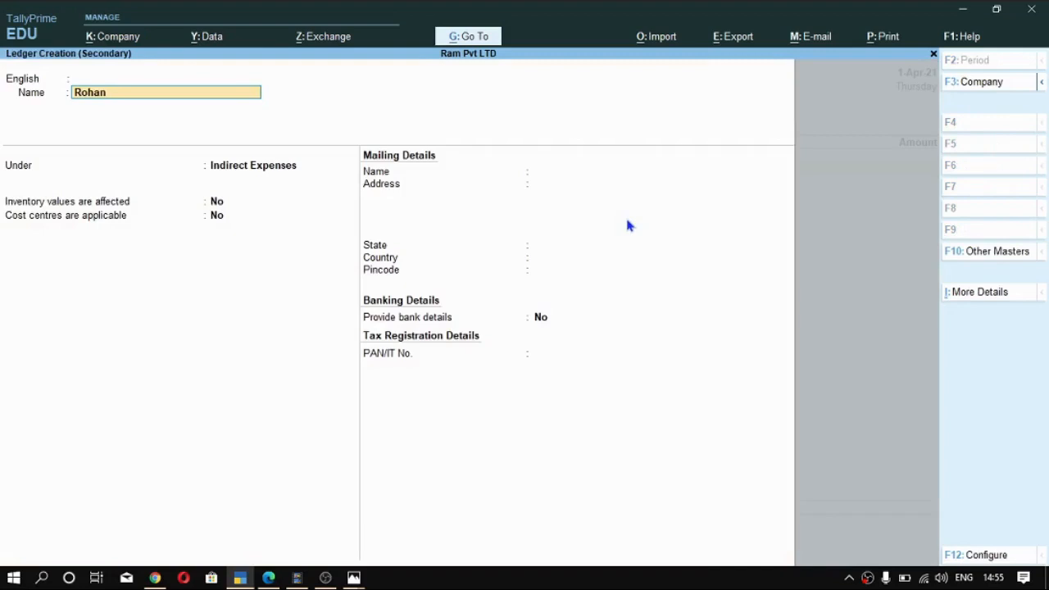
key(Return)
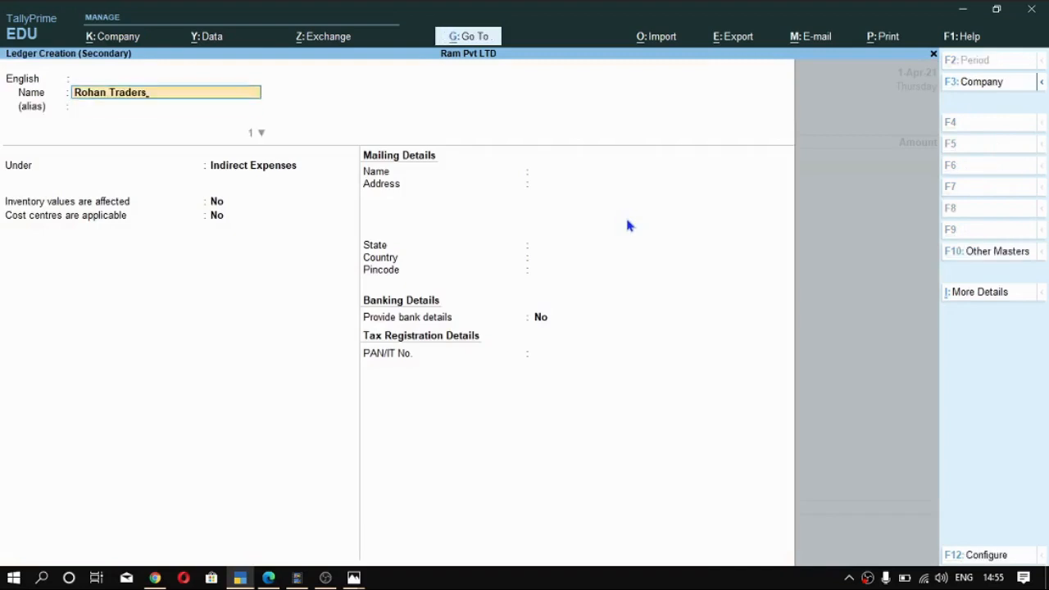
- Name the new ledger Rohan Traders and place it under the Sundry Creditors group
key(Return)
key(Return)
key(Return)
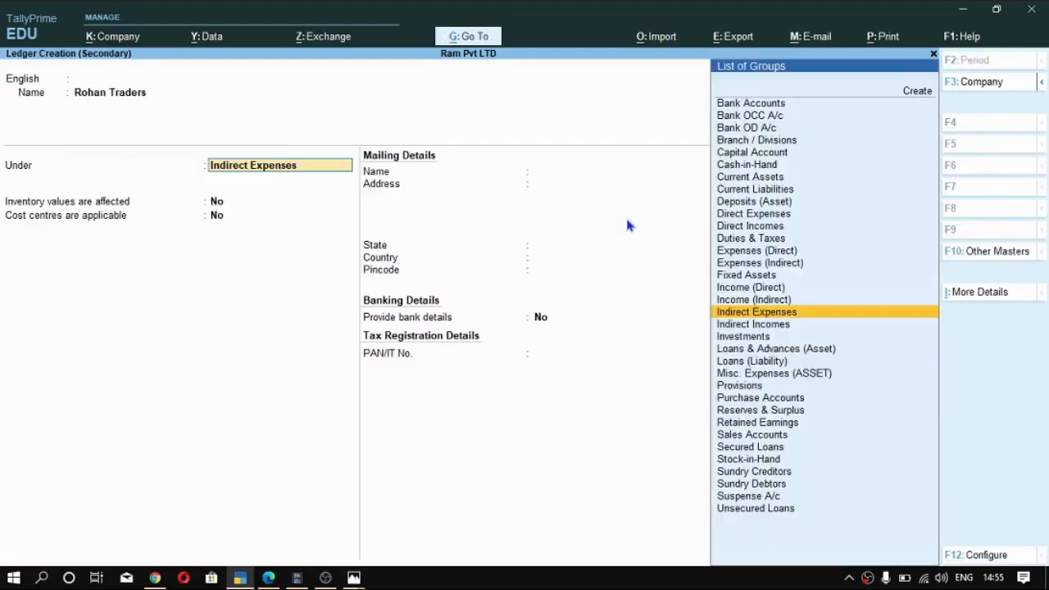
text(Sun)
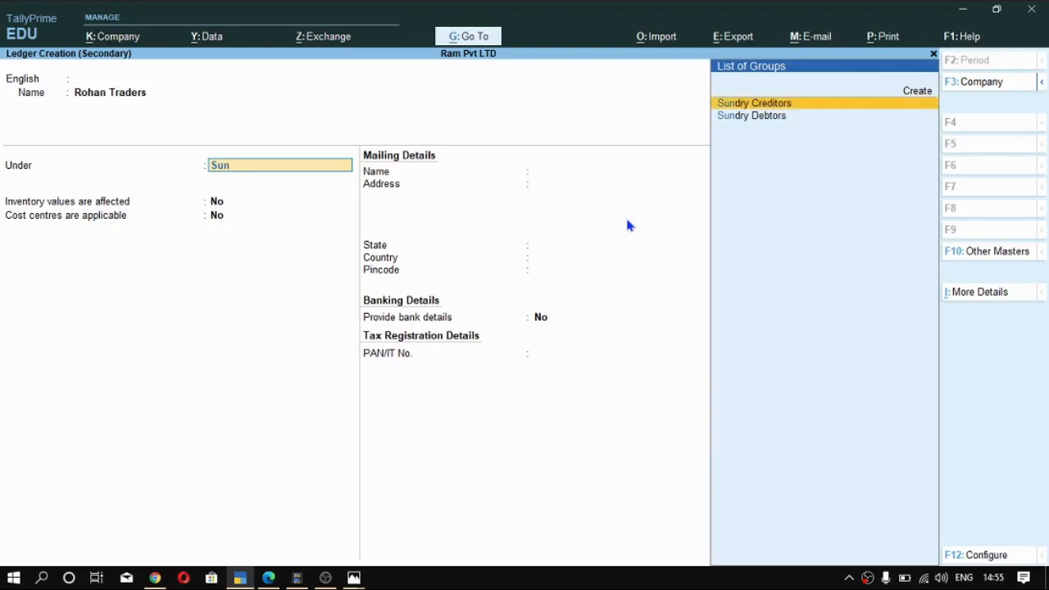
key(Return)
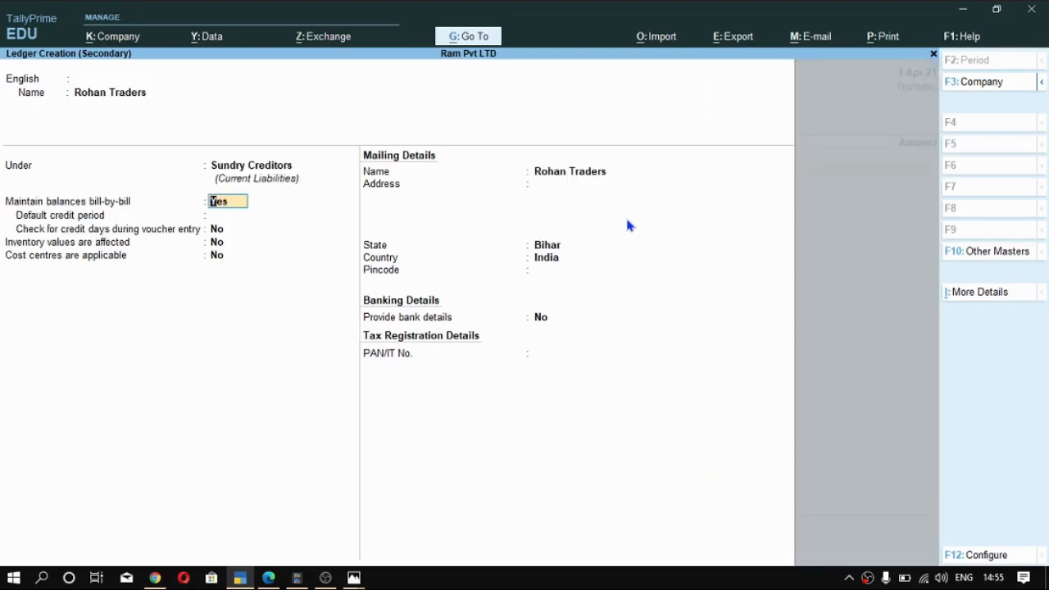
- Keep bill-by-bill balances enabled and Bihar as the state, and save the Rohan Traders ledger
key(Return)
key(Return)
key(Return)
key(Return)
key(Return)
key(Return)
key(Return)
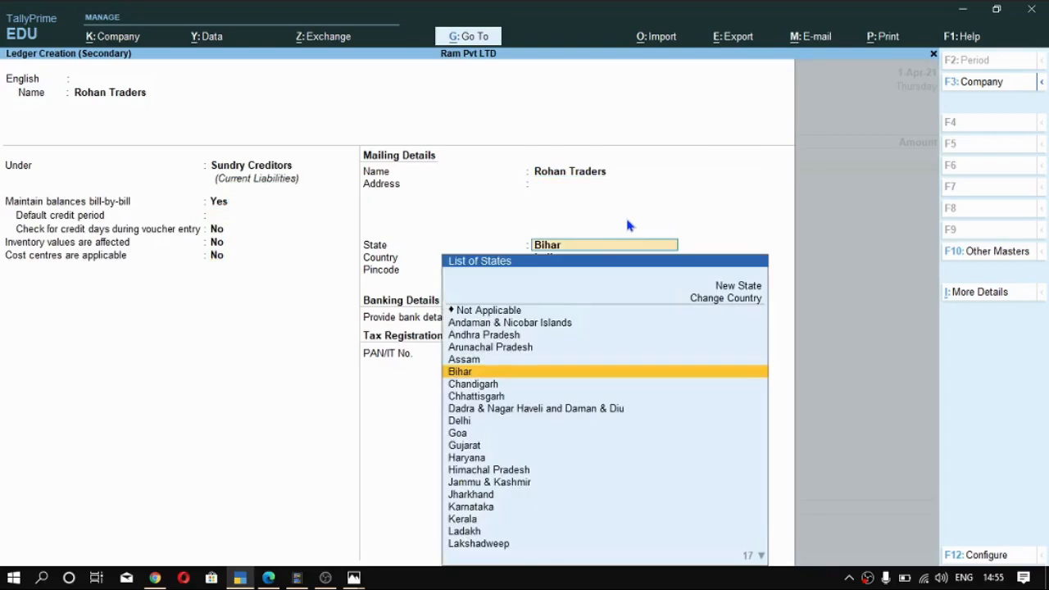
key(Return)
key(ctrl+a)
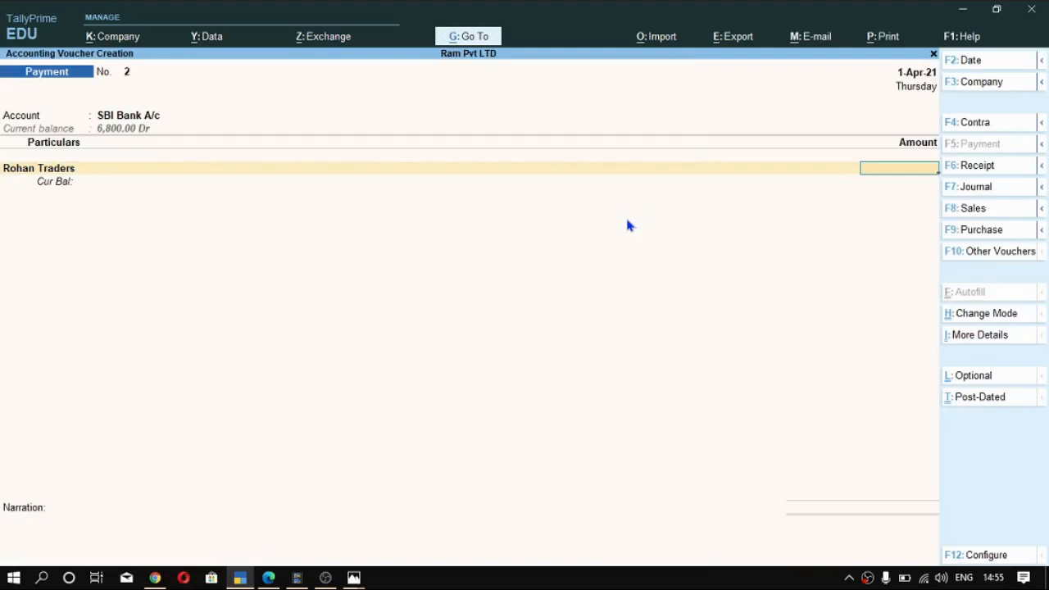
- Enter a payment amount of 7,903 for Rohan Traders and allocate it On Account in the bill-wise details
text(7,903)
key(Return)
key(Up)
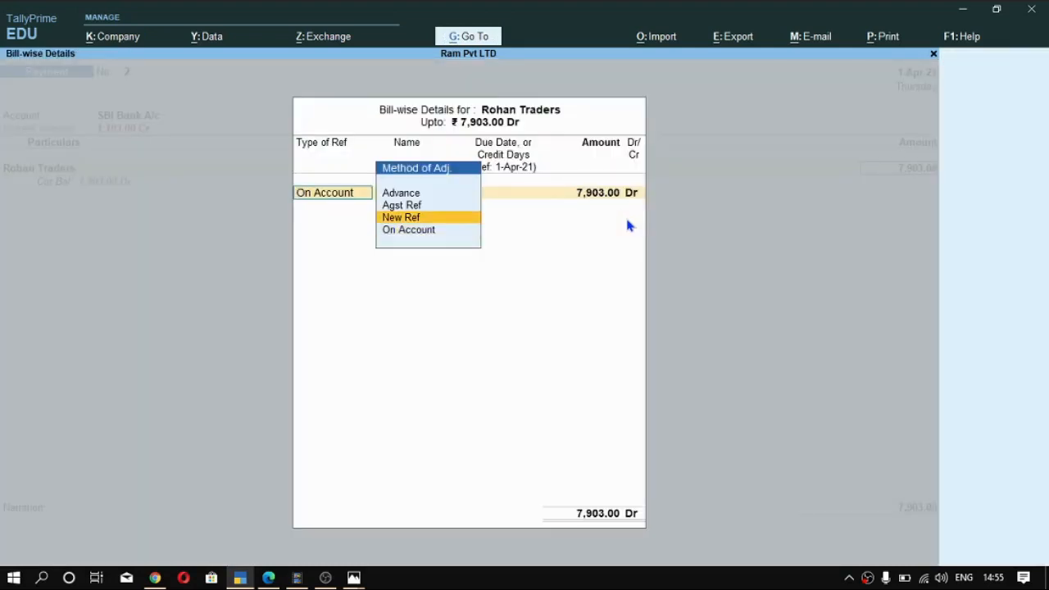
key(Up)
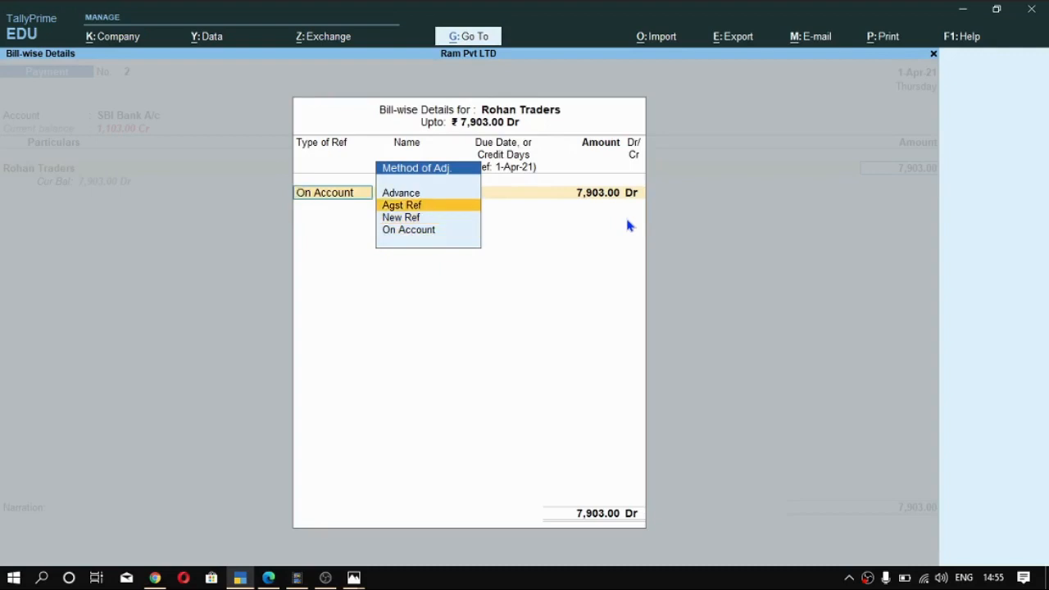
key(Down)
key(Up)
key(Down)
key(Up)
key(Down)
key(Down)
key(Return)
- Allocate the SBI Bank A/c payment as a cheque with instrument number 234545
key(Return)
key(Return)
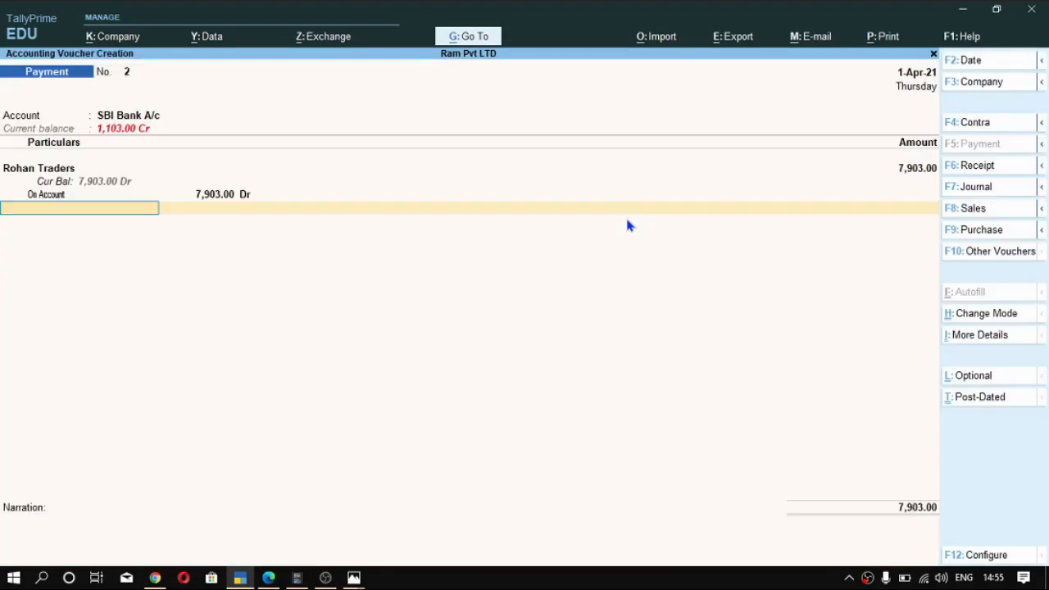
key(Return)
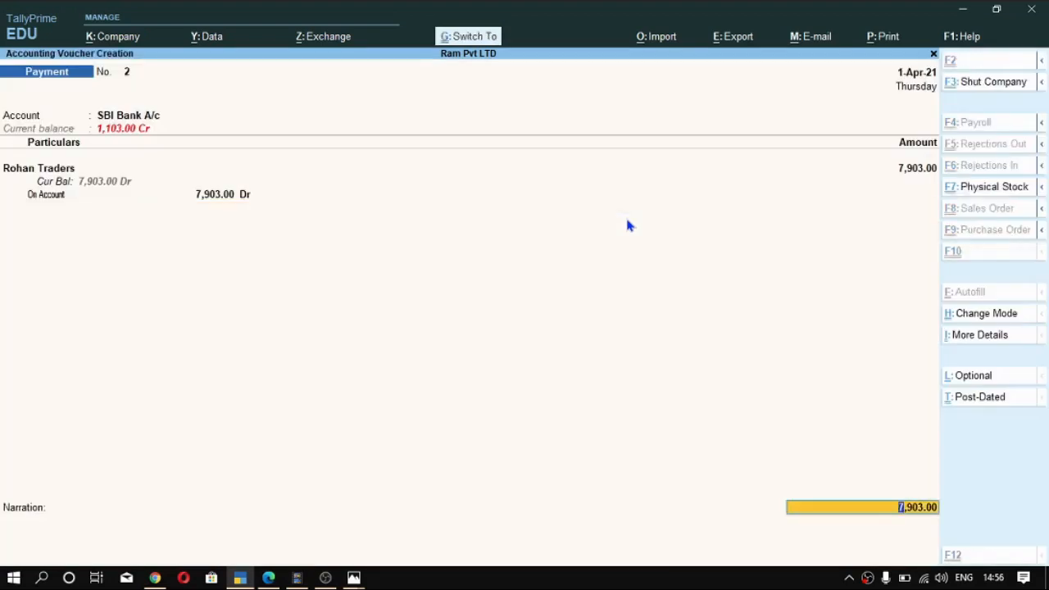
key(ctrl+a)
key(Return)
key(Return)
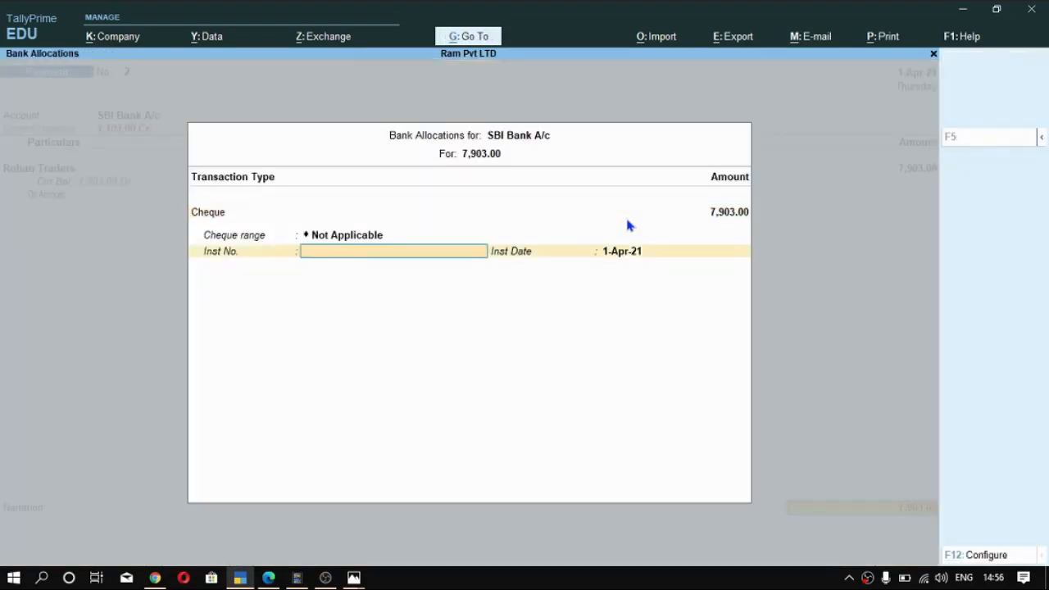
text(234545)
key(Return)
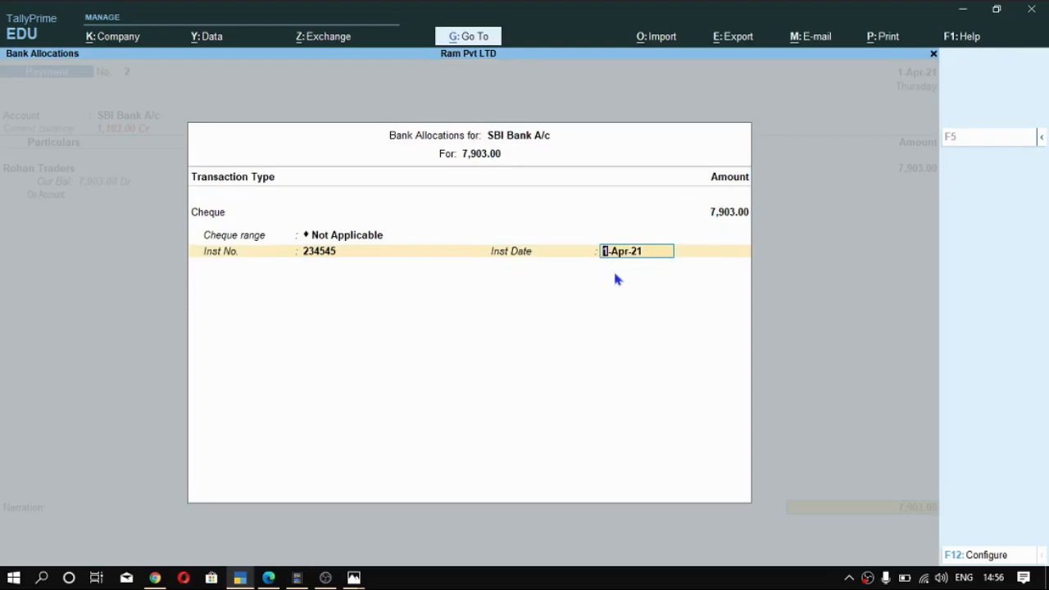
- Keep the instrument date 1-Apr-21, save the payment voucher with no narration and return to the Gateway of Tally
key(ctrl)
key(Return)
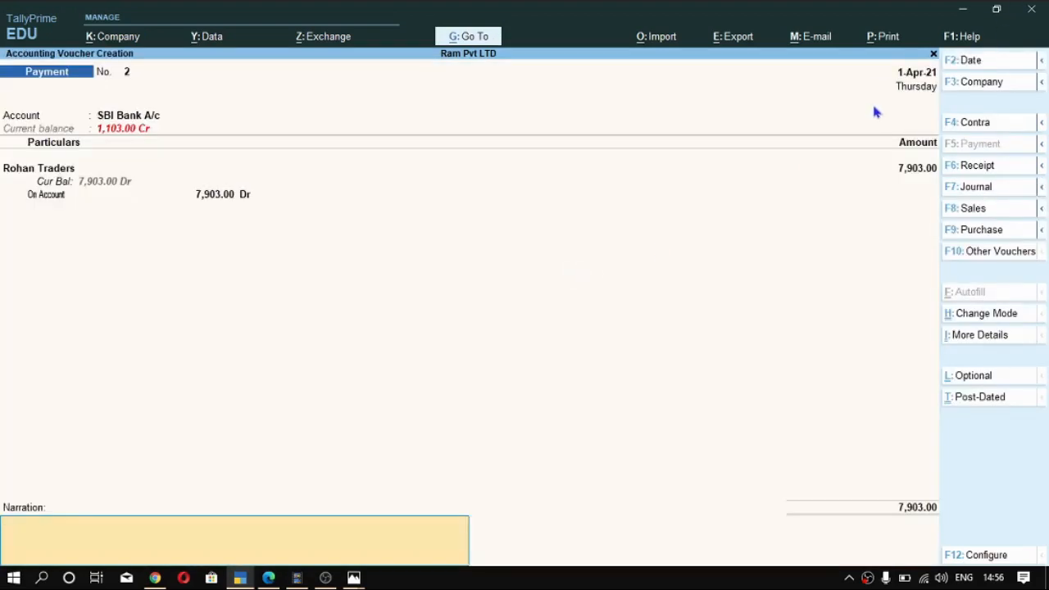
key(ctrl)
key(Return)
key(y)
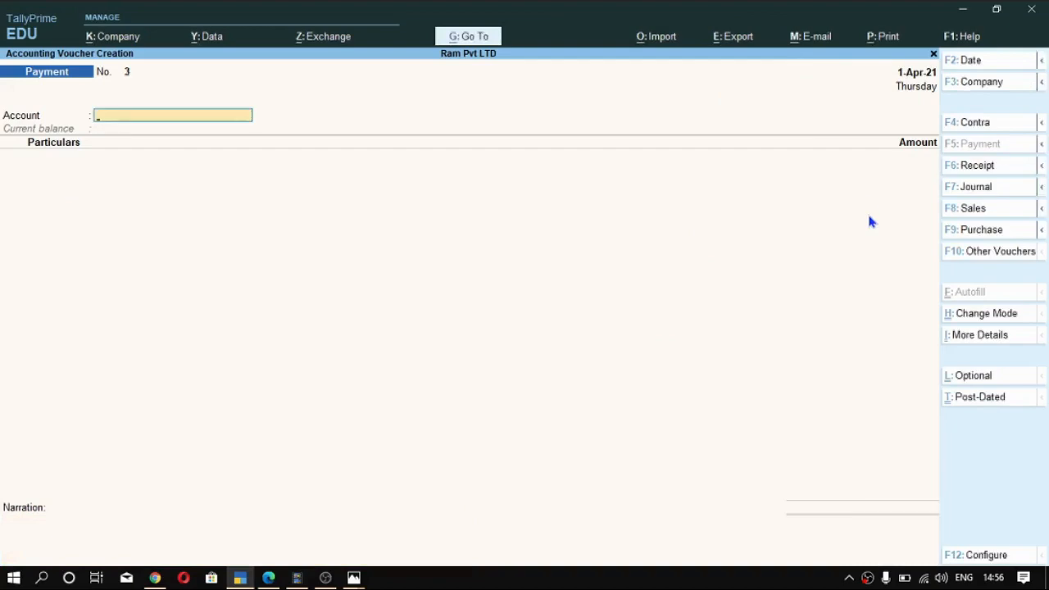
key(Escape)
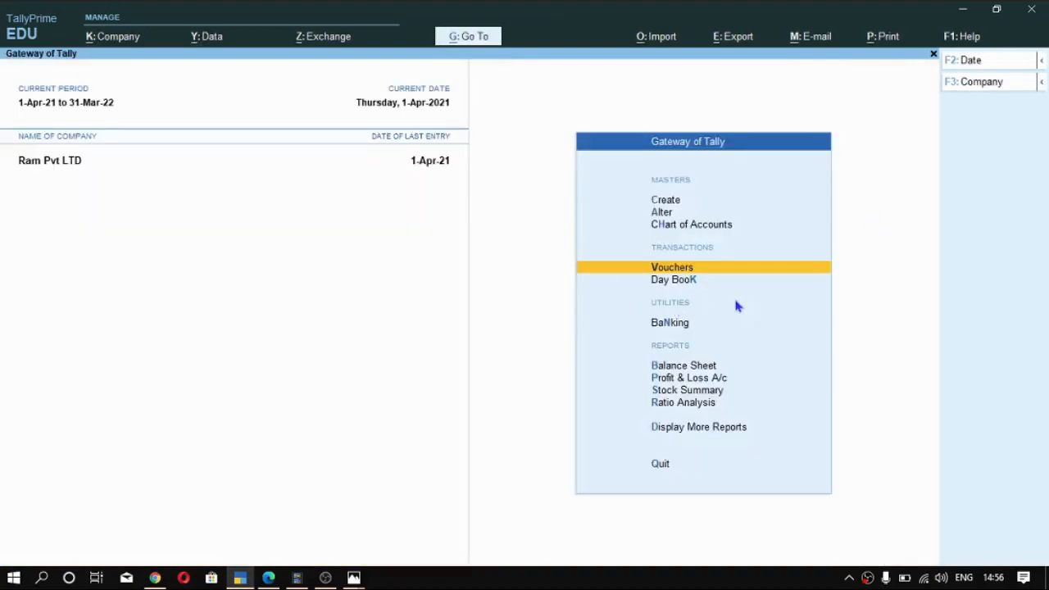
- Check the example bank statement in the PDF, and open TallyPrime's Bank Reconciliation for SBI Bank A/c
key(alt+Tab)
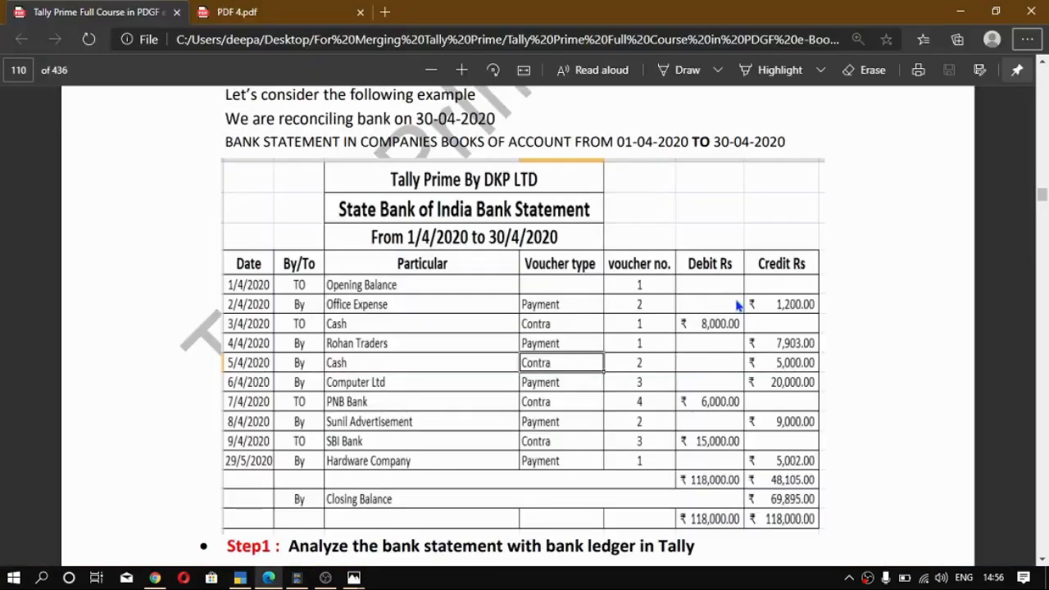
key(alt+Tab)
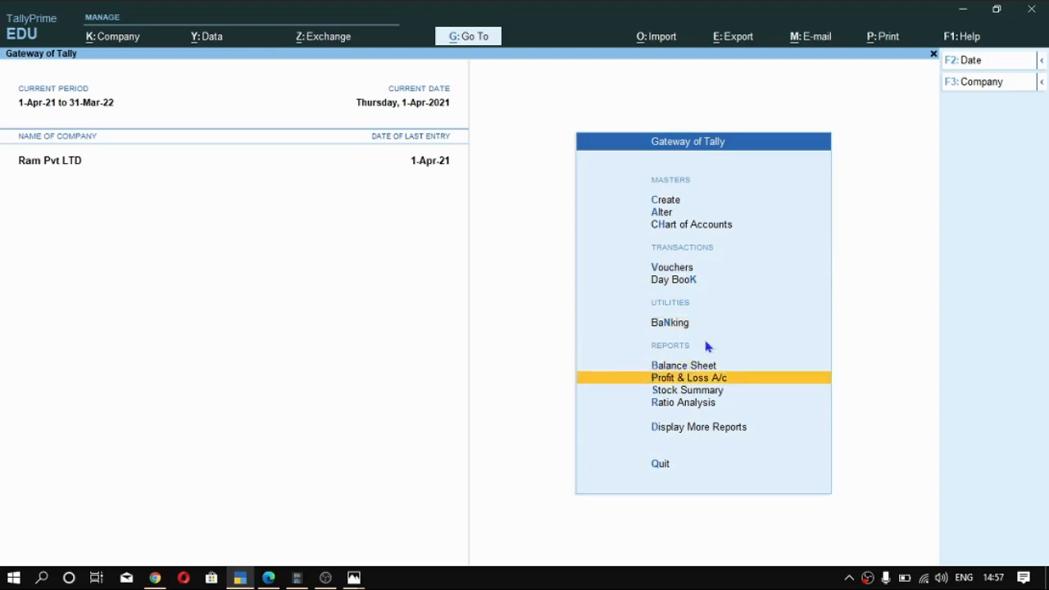
key(Down)
key(Down)
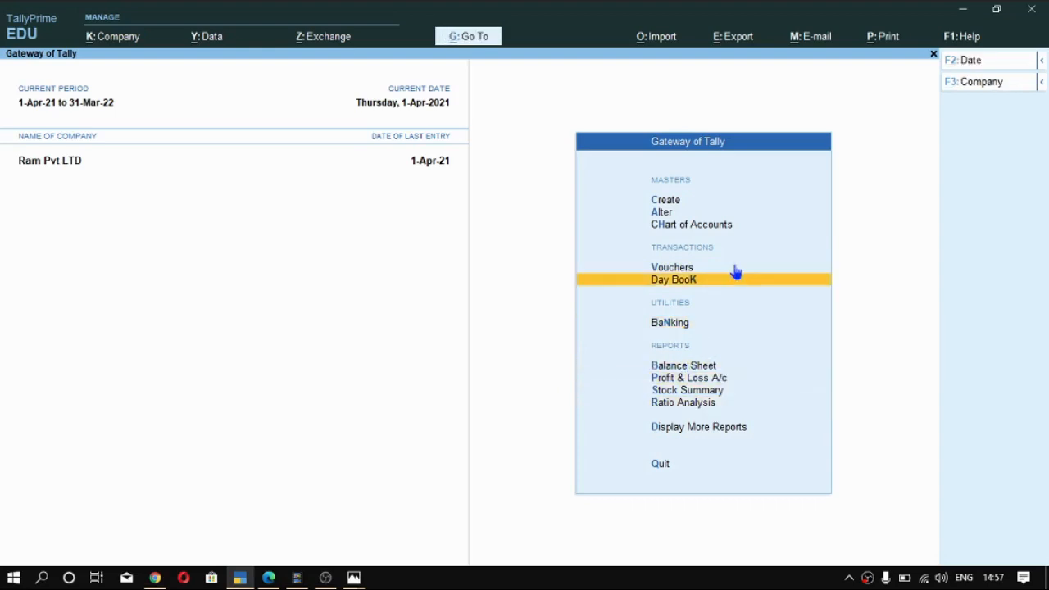
key(Down)
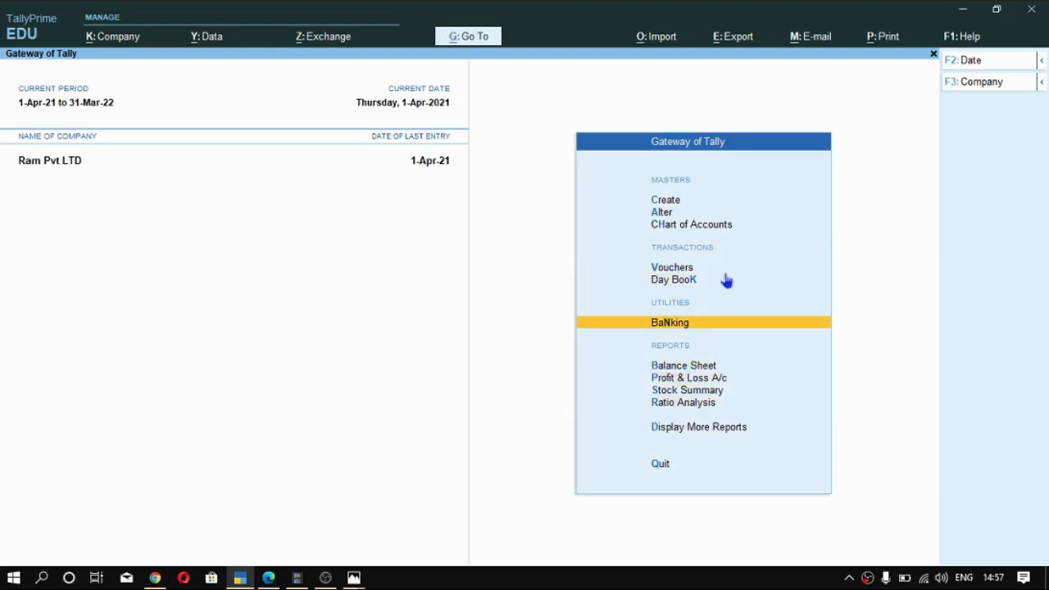
click(665, 327)
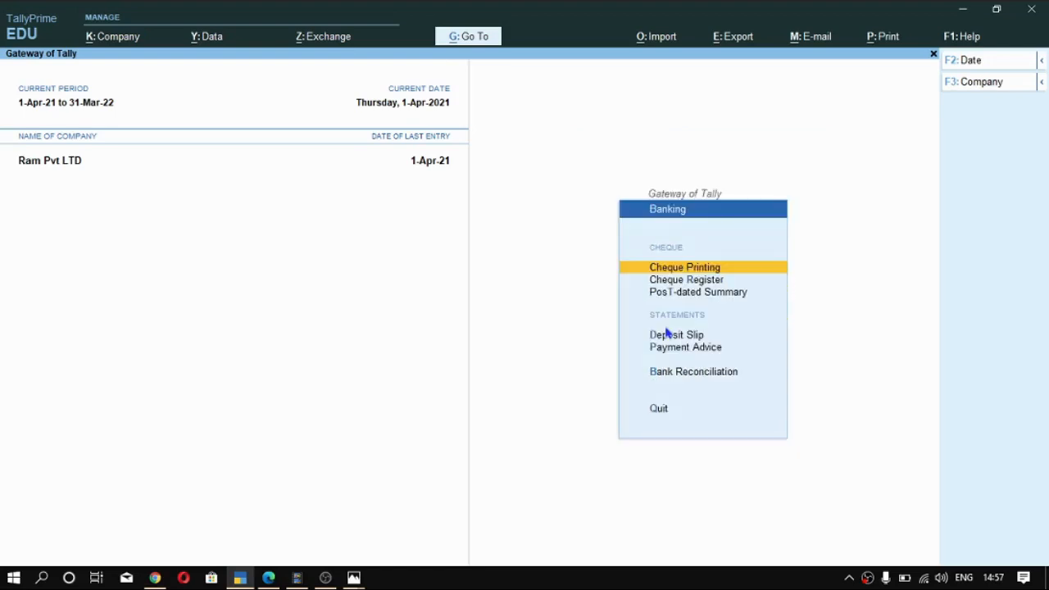
key(Down)
key(Down)
key(Down)
key(Down)
key(Down)
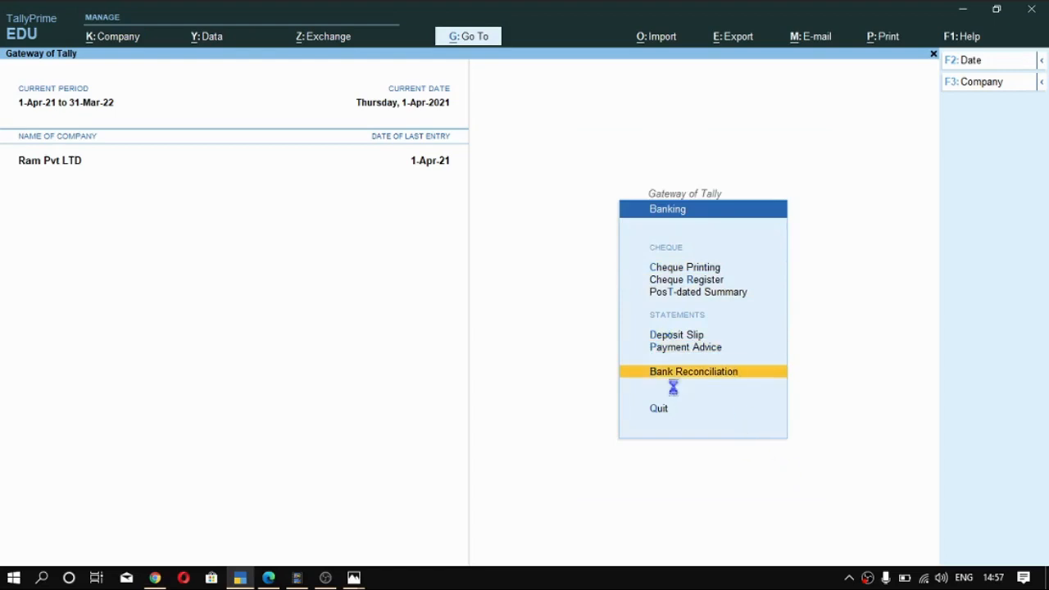
click(737, 373)
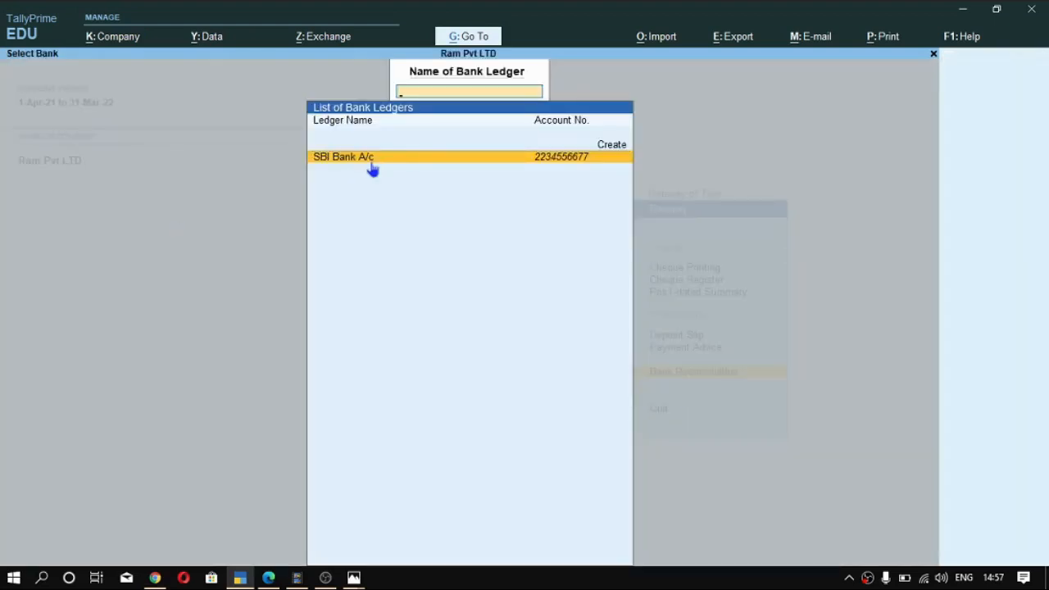
key(Return)
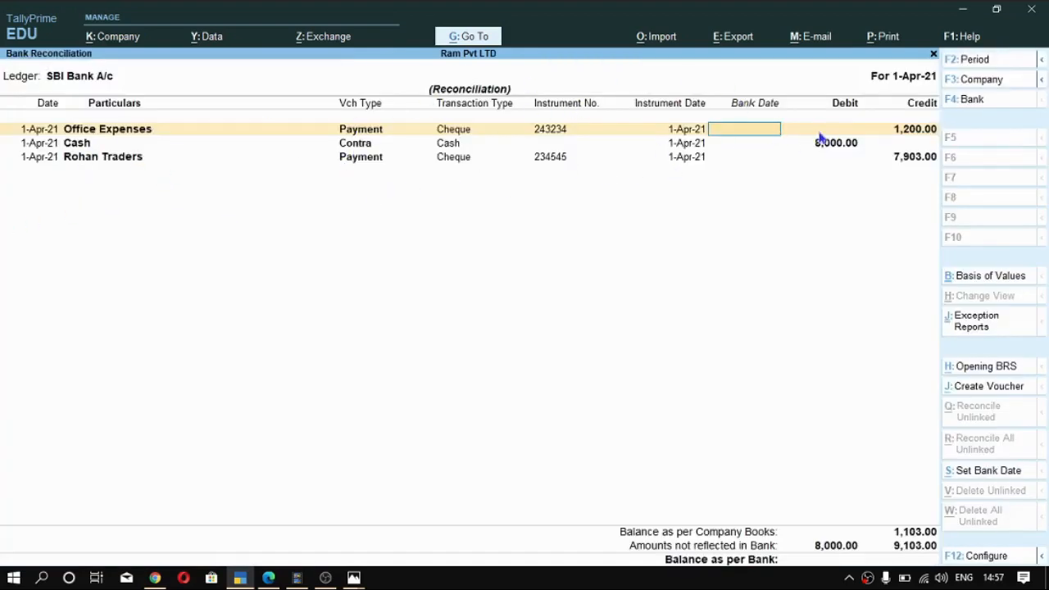
- Set the bank reconciliation period from 1-4-2021 to 1-4-2021
key(ctrl)
key(alt+F2)
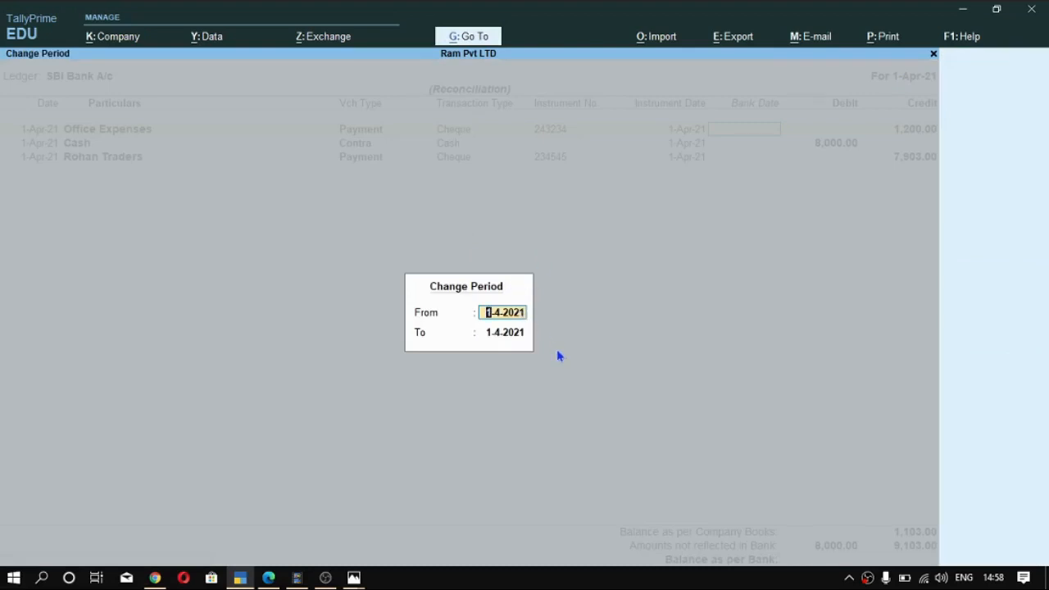
key(Return)
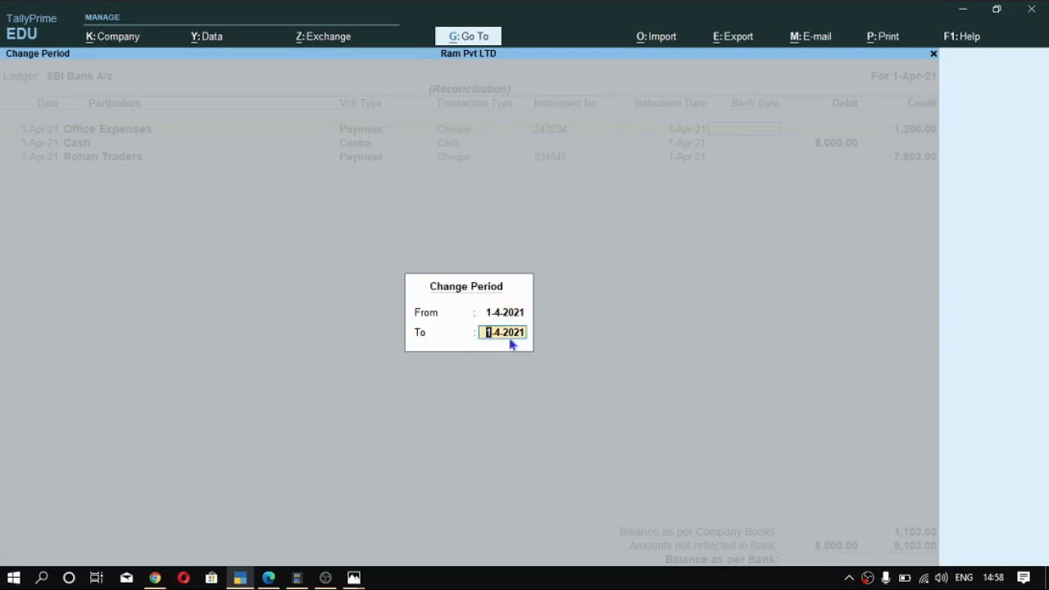
key(Return)
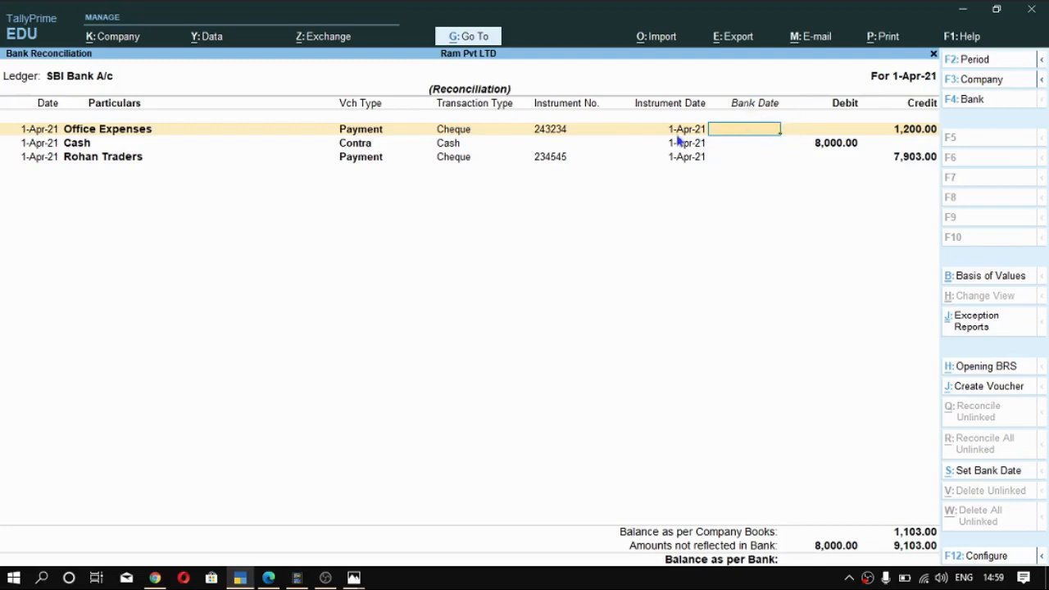
- Enter 1-4 as the bank date for the Office Expenses, Cash and Rohan Traders transactions
text(1-4)
key(Return)
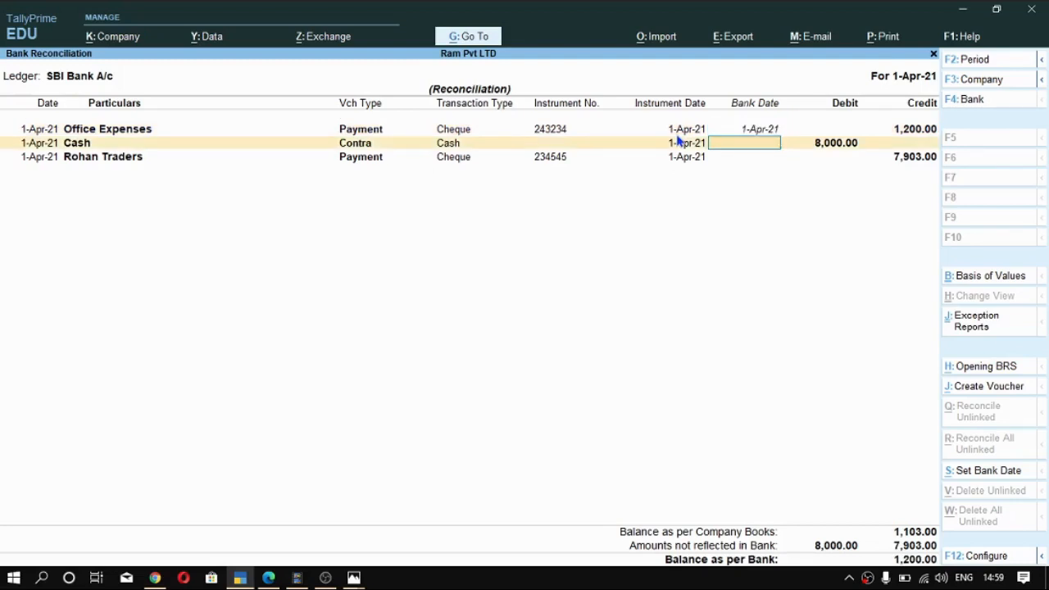
text(1-4)
key(Return)
text(1)
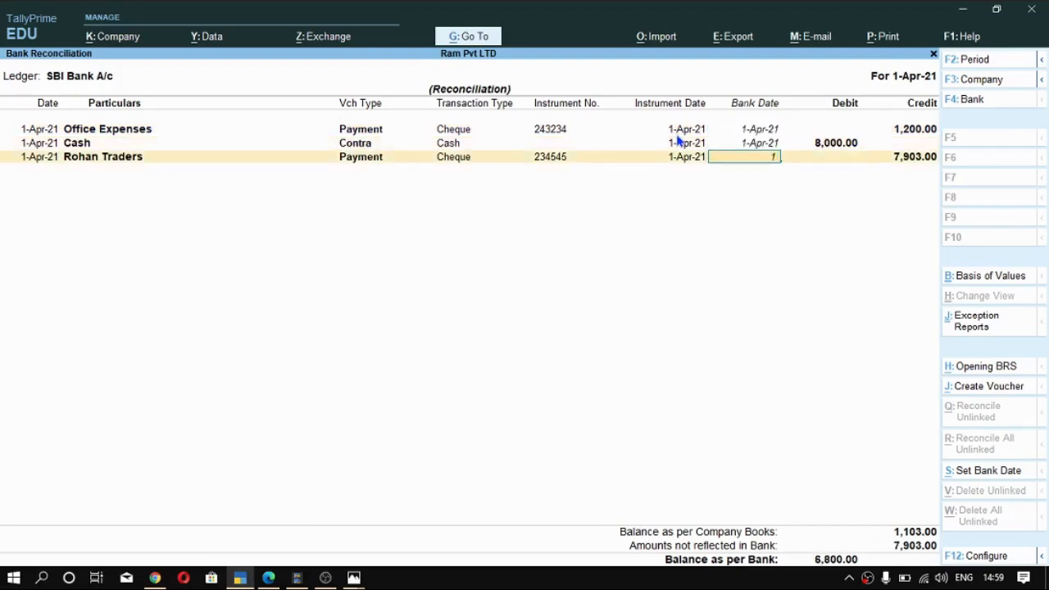
text(-4)
key(Return)
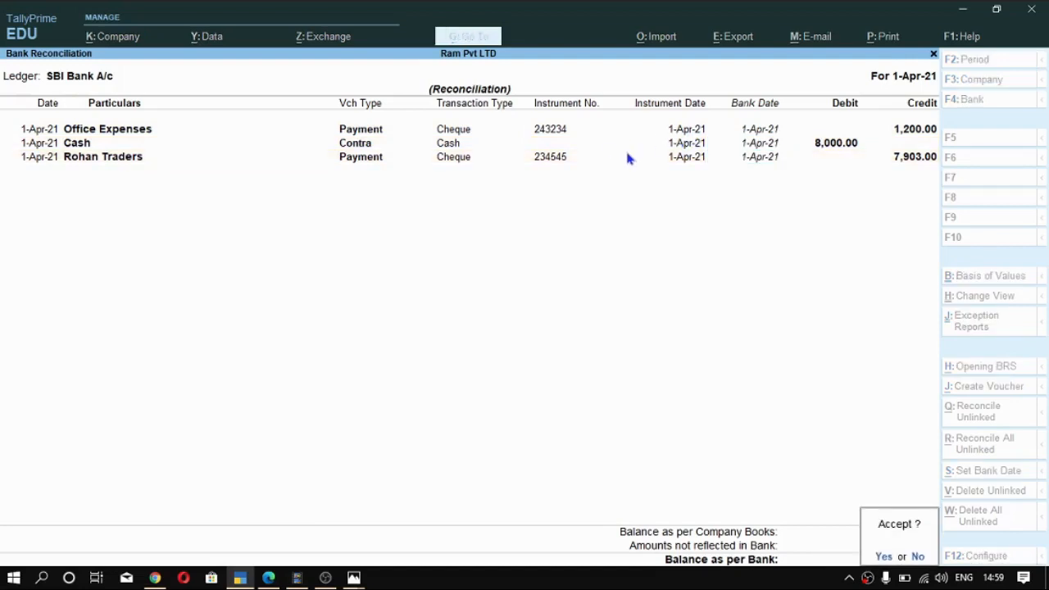
- Review the reconciled balances before accepting, and save the SBI Bank A/c reconciliation
key(Escape)
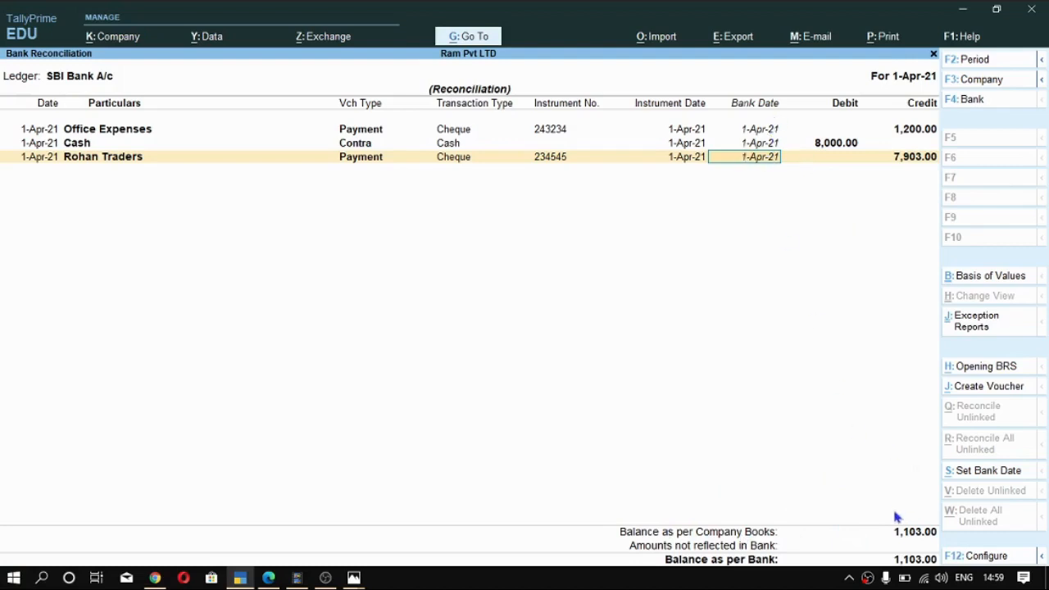
key(ctrl)
key(ctrl+a)
key(Return)
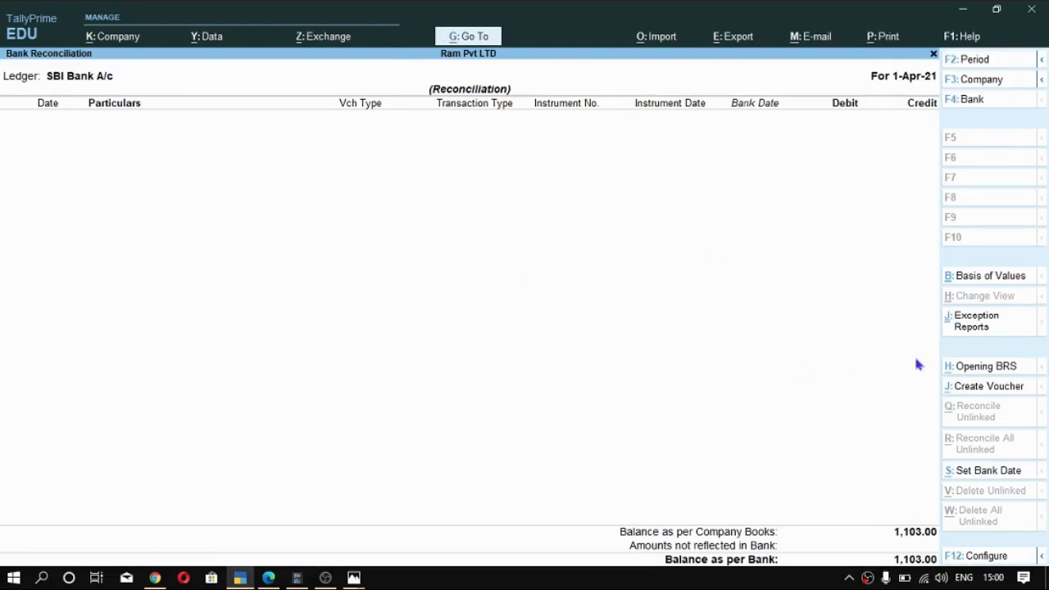
- Set Include Reconciled transactions to Yes in the reconciliation's basis of values and apply it
click(993, 276)
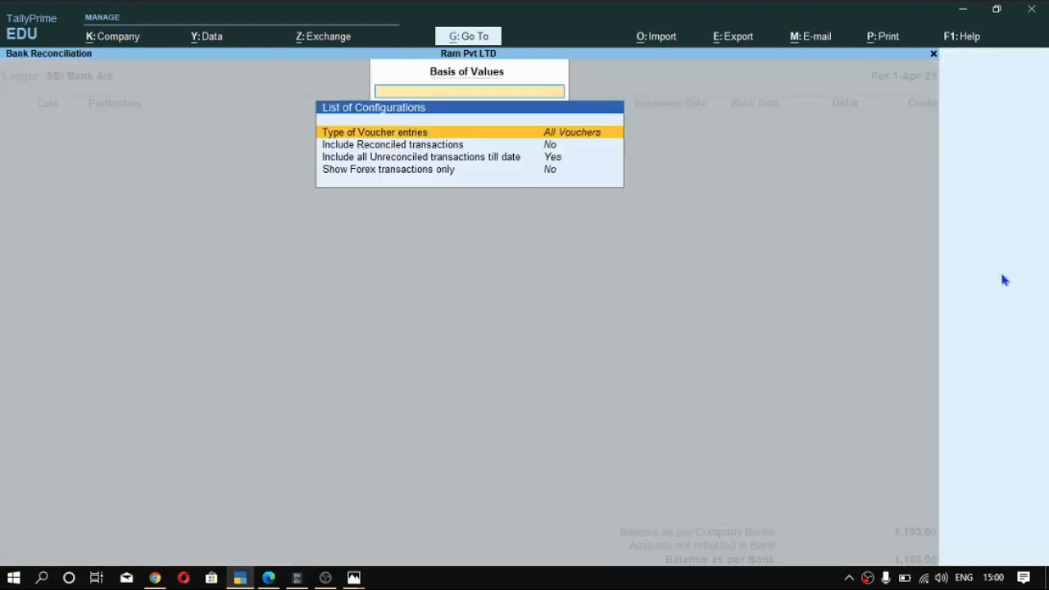
key(Down)
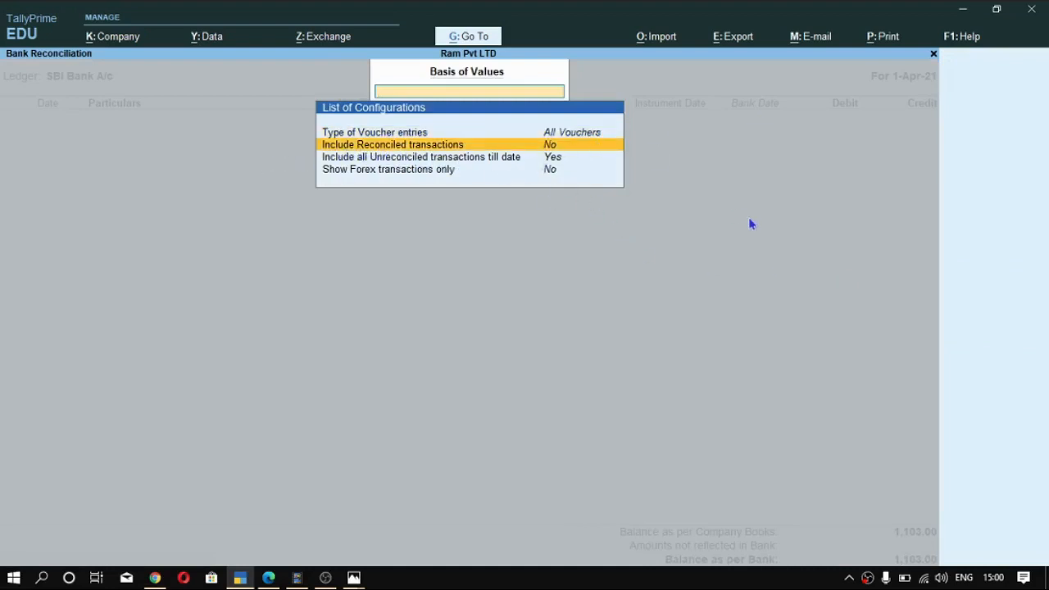
key(Return)
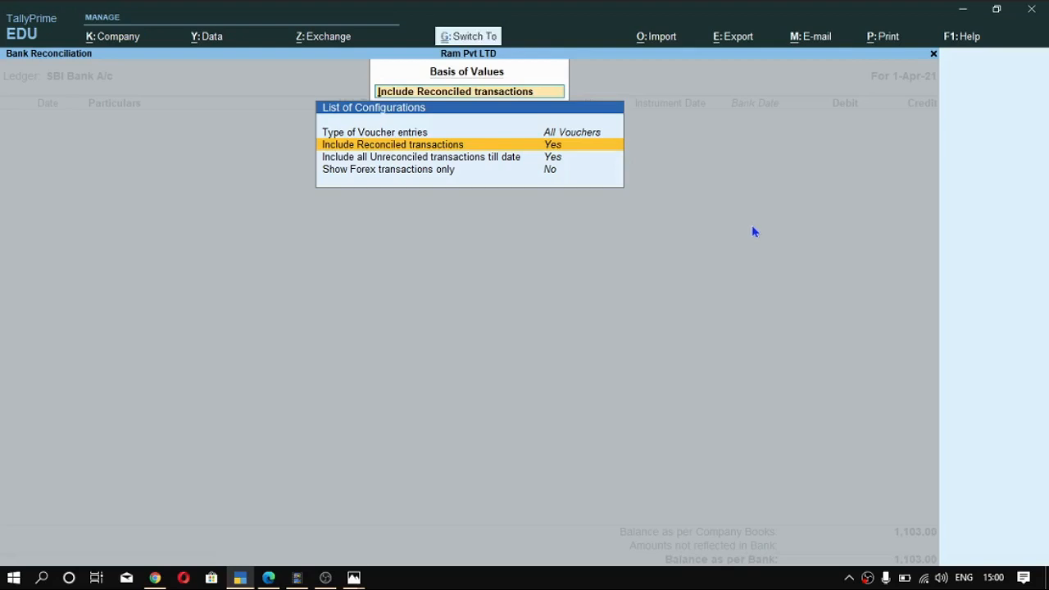
key(ctrl+a)
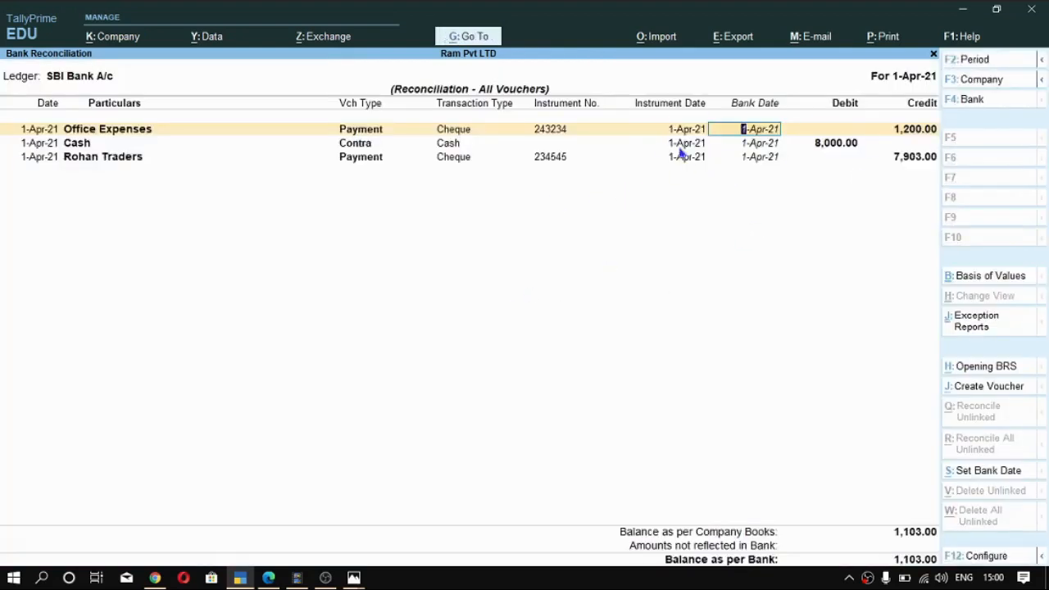
- View the blank voucher creation screen offered by the bank reconciliation, discard it and close the reconciliation
key(ctrl)
click(997, 395)
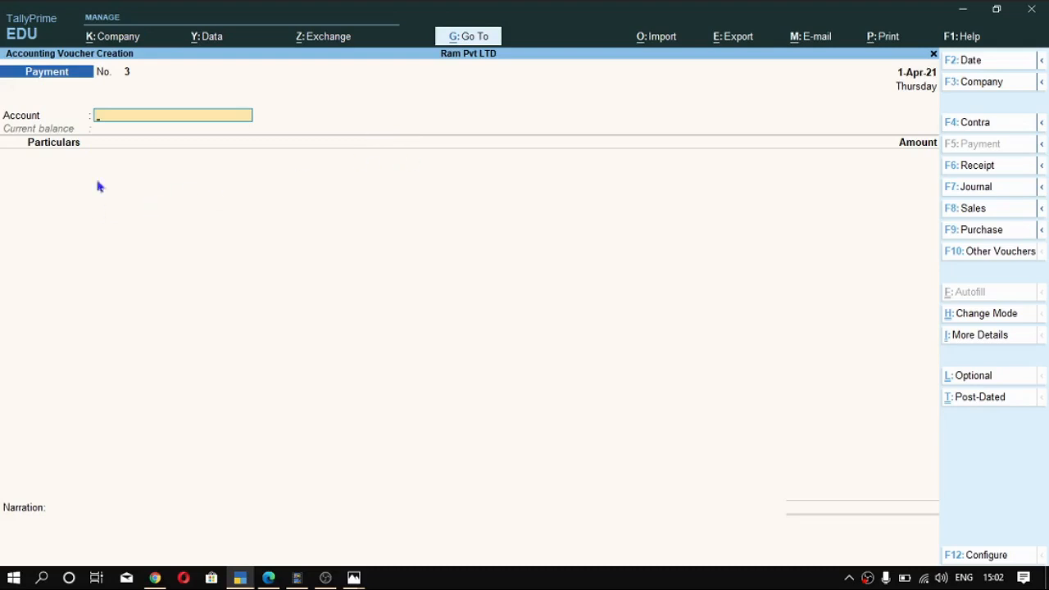
key(Escape)
key(y)
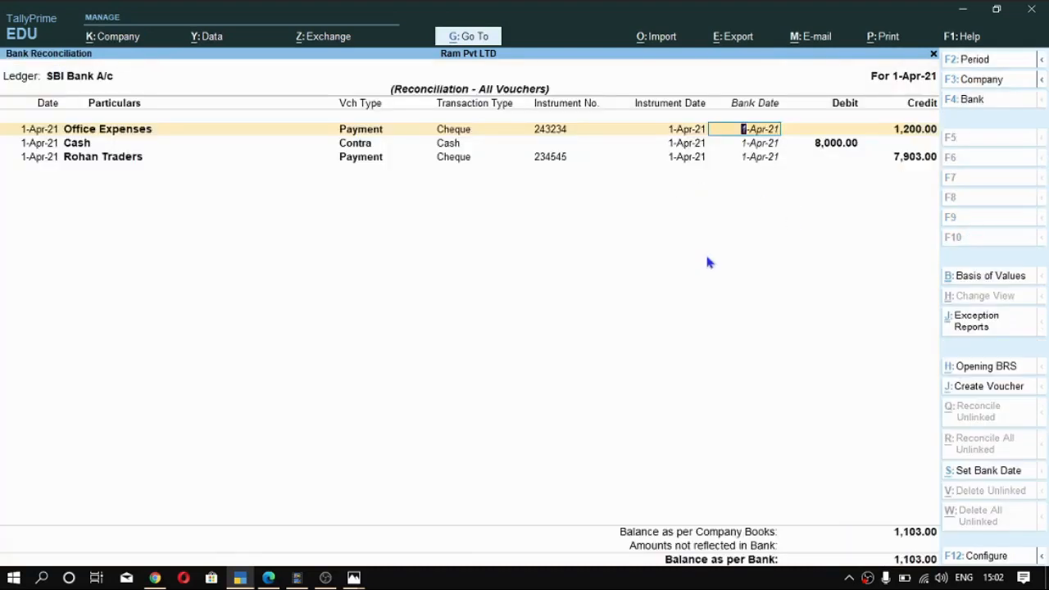
key(Escape)
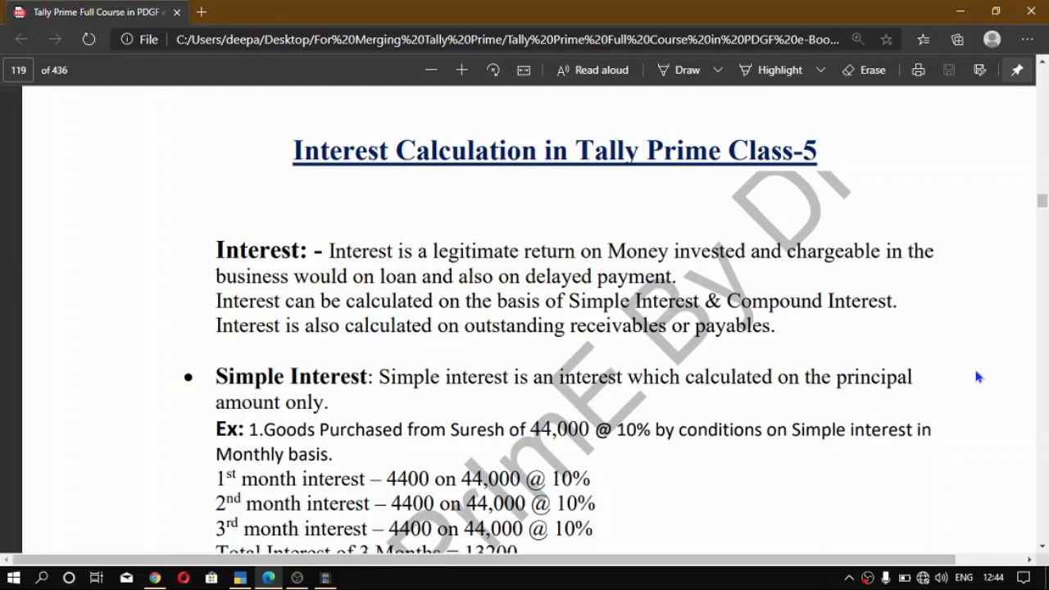
- Study the interest definition and the monthly simple interest example of 44,000 at 10% in the Tally Prime course PDF
scroll(671, 421, down, 3)
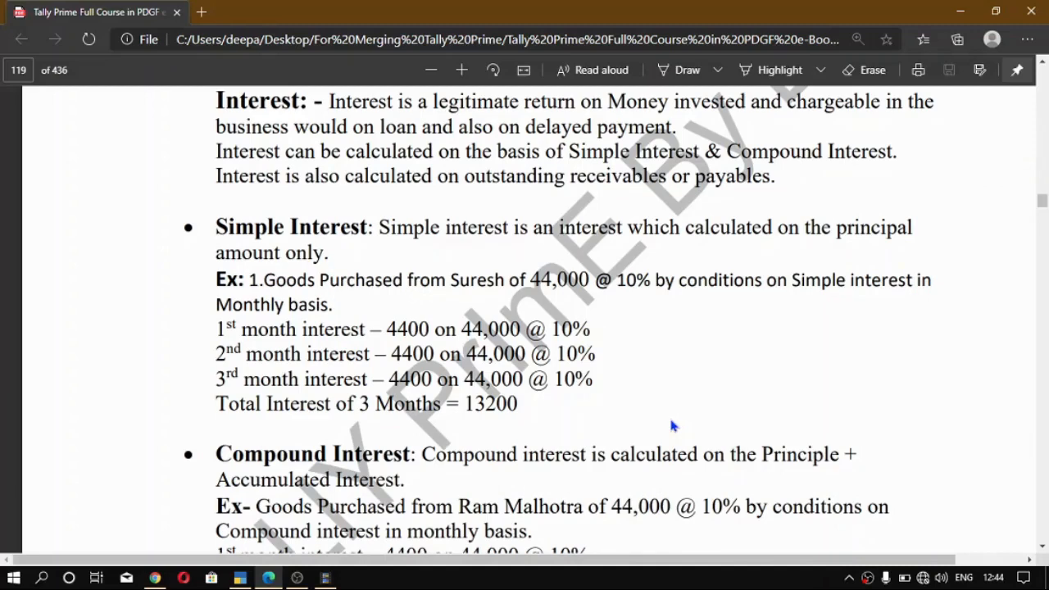
scroll(641, 381, up, 2)
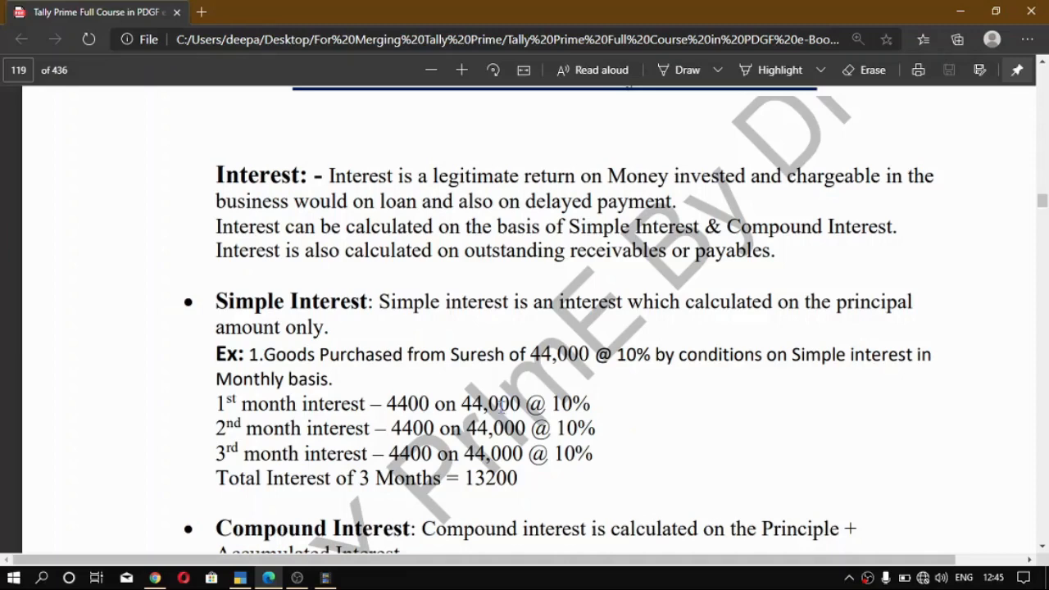
scroll(487, 410, down, 1)
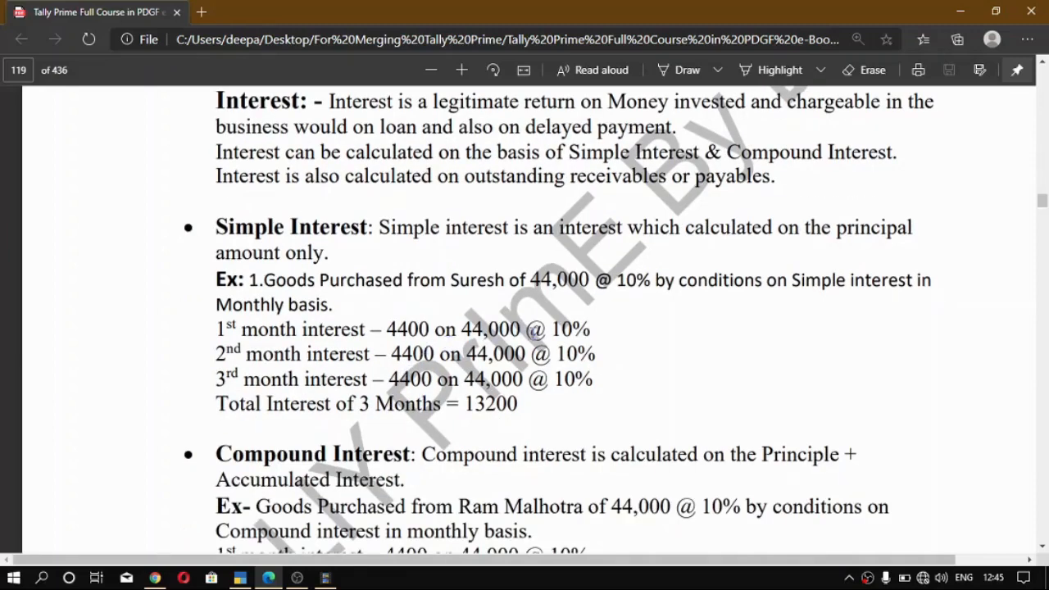
double_click(424, 329)
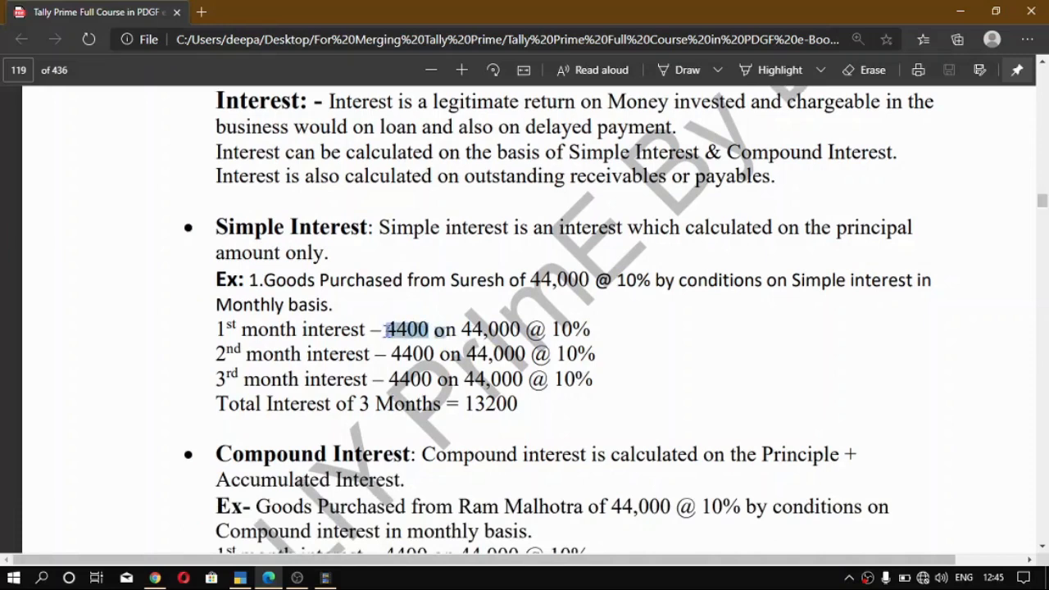
drag(522, 329, 461, 331)
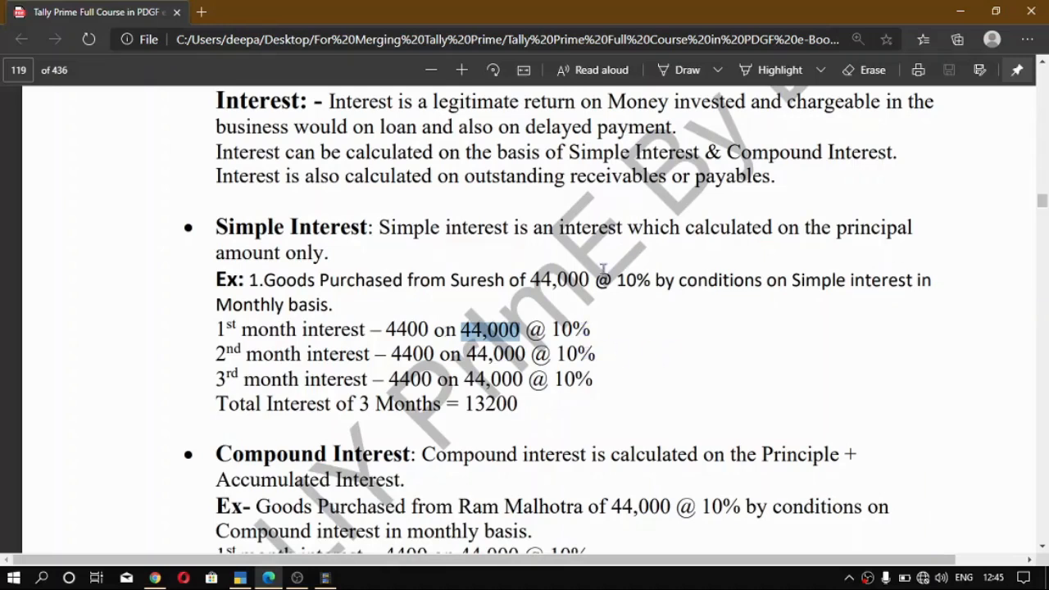
drag(655, 279, 609, 277)
click(403, 338)
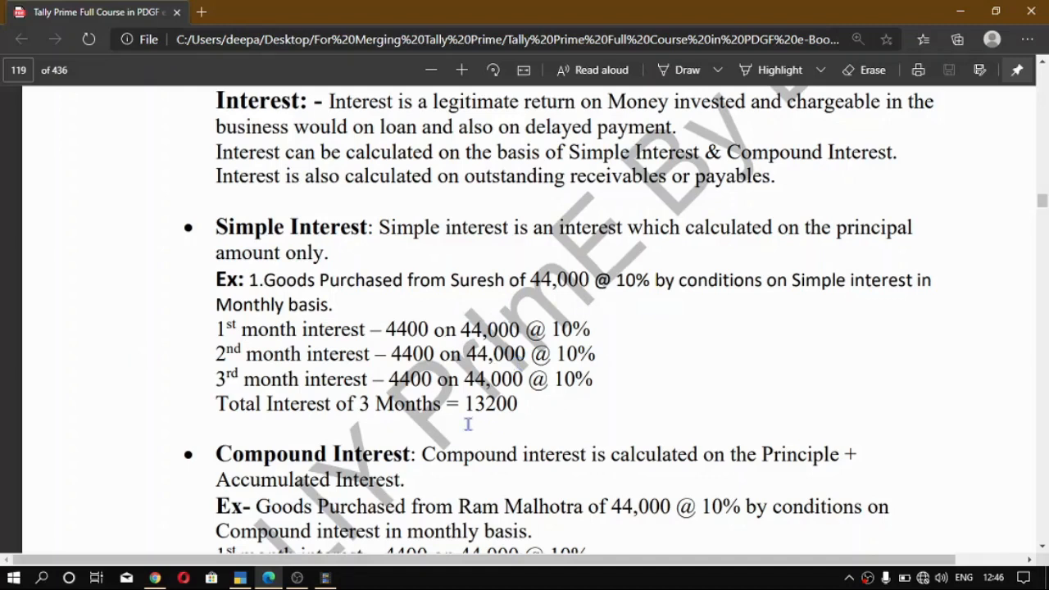
- Examine the compound interest definition and the first month's interest in its 44,000 at 10% example
scroll(468, 424, down, 1)
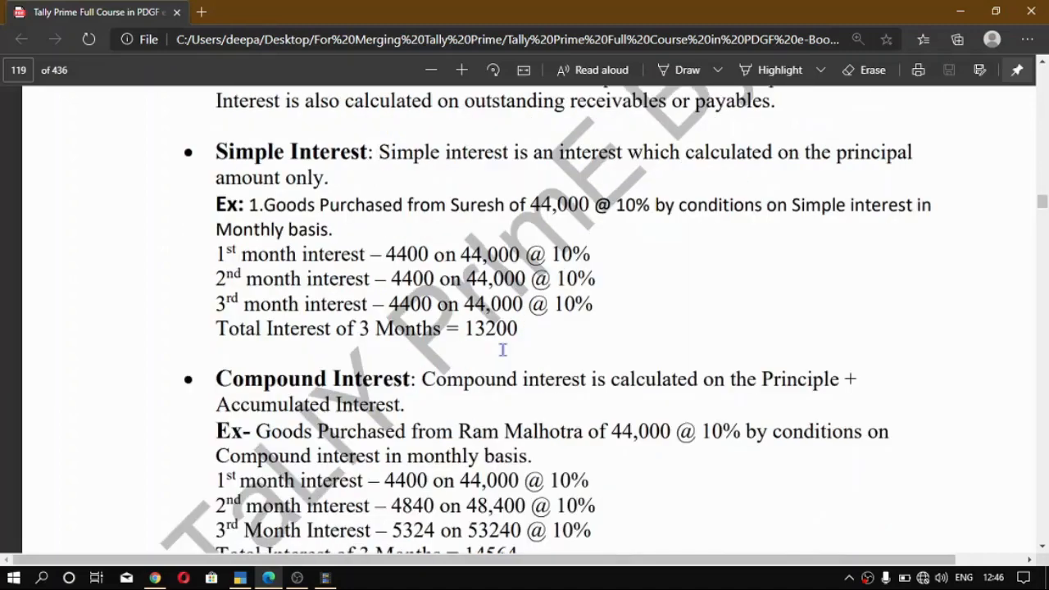
scroll(503, 350, down, 1)
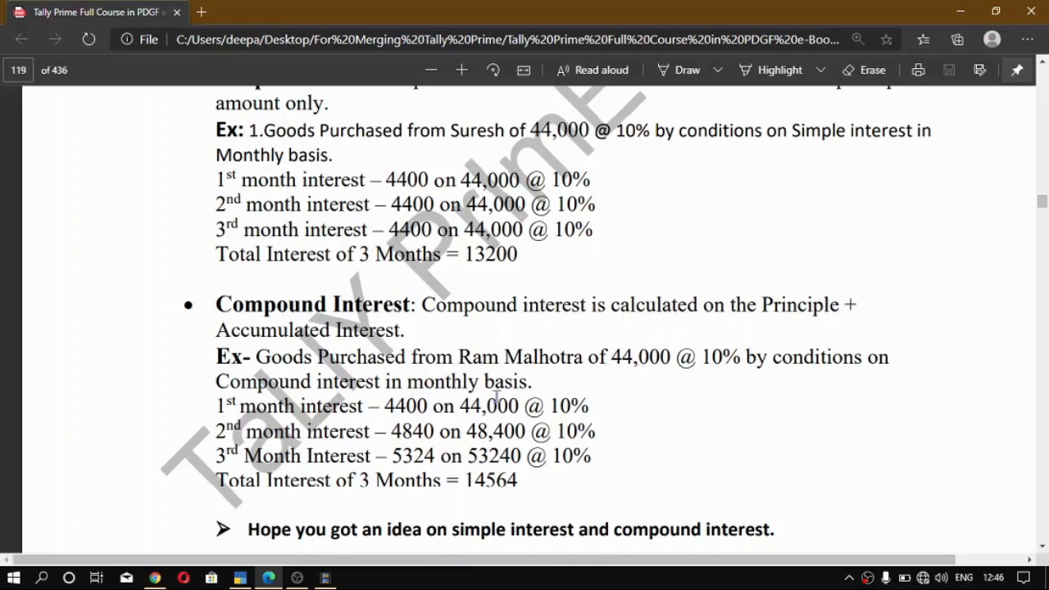
scroll(611, 361, down, 1)
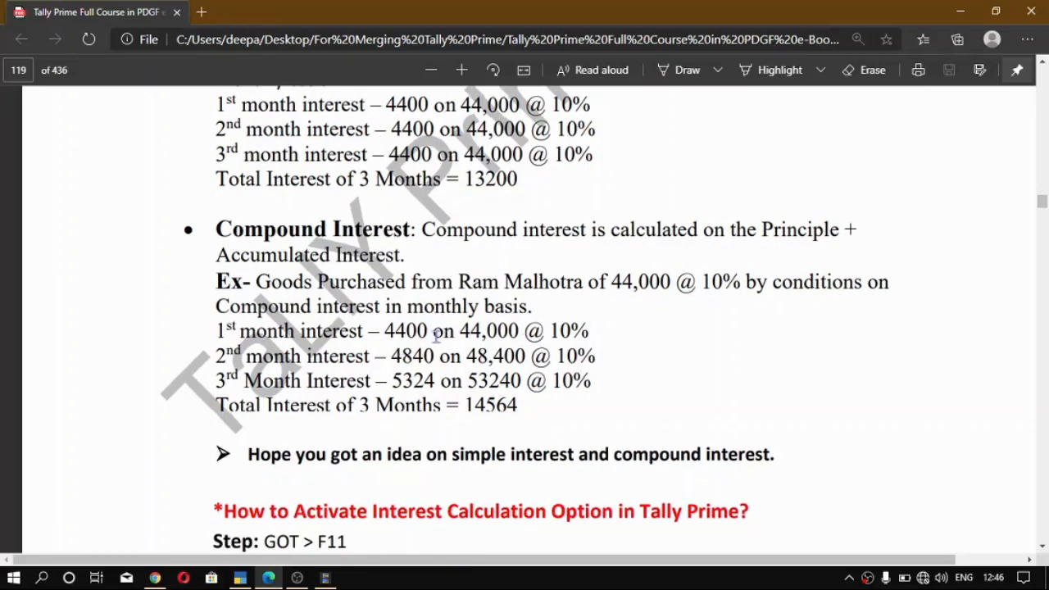
drag(444, 332, 387, 331)
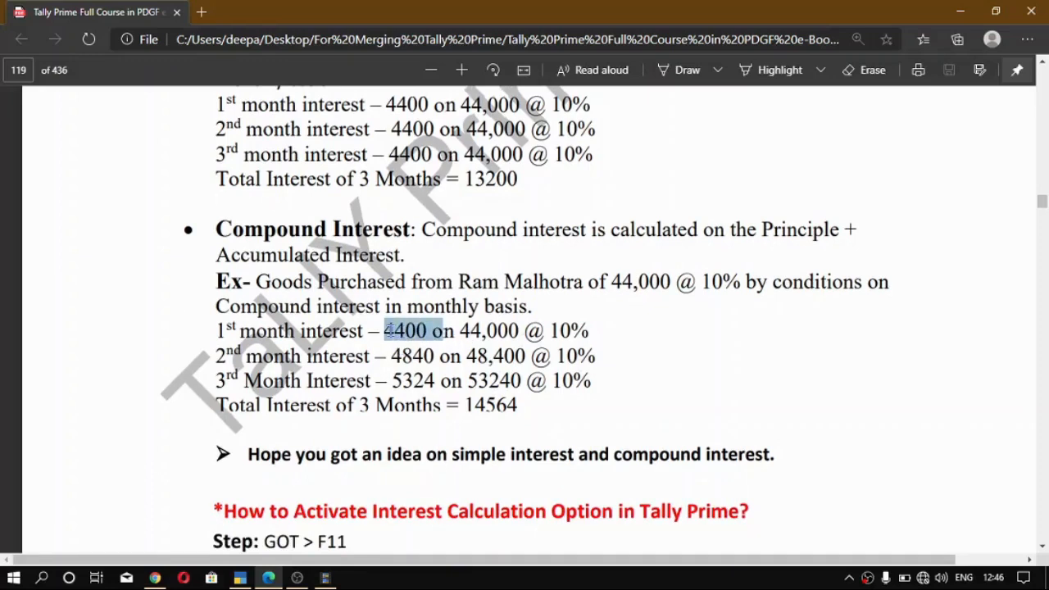
click(433, 336)
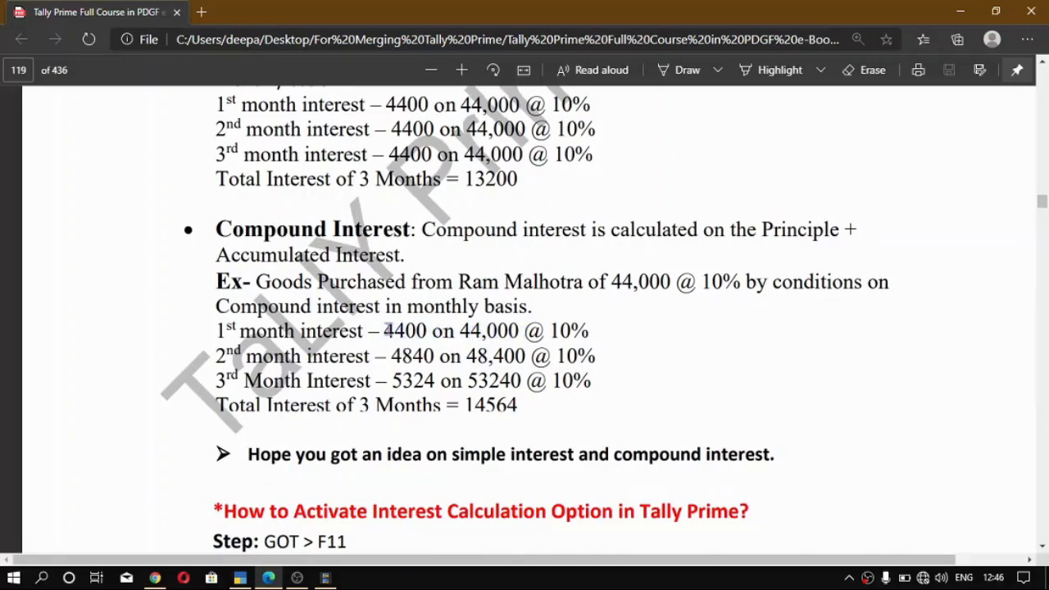
drag(384, 331, 519, 333)
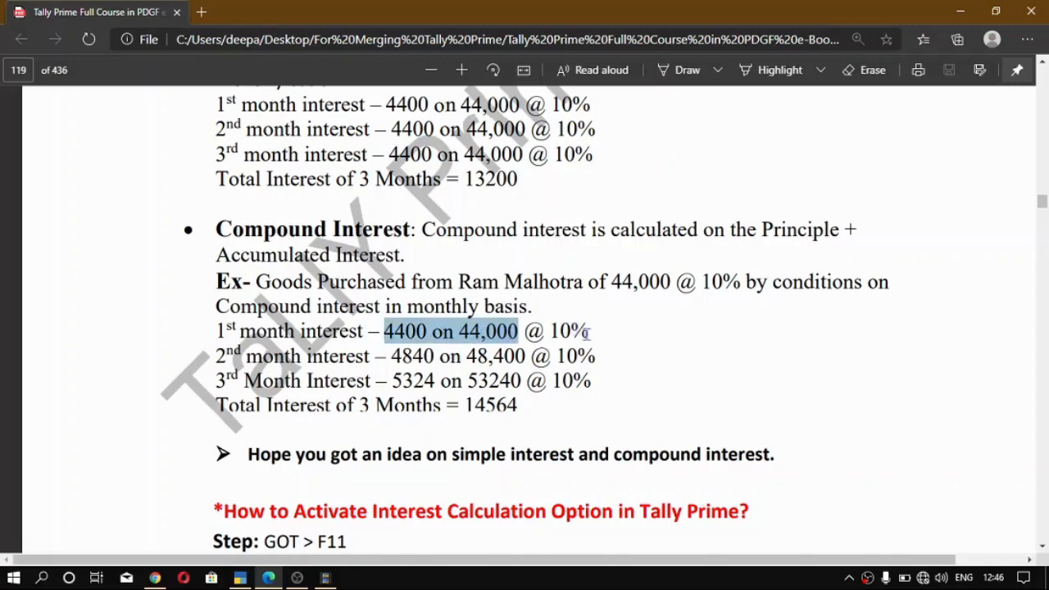
drag(589, 331, 550, 332)
scroll(574, 312, down, 1)
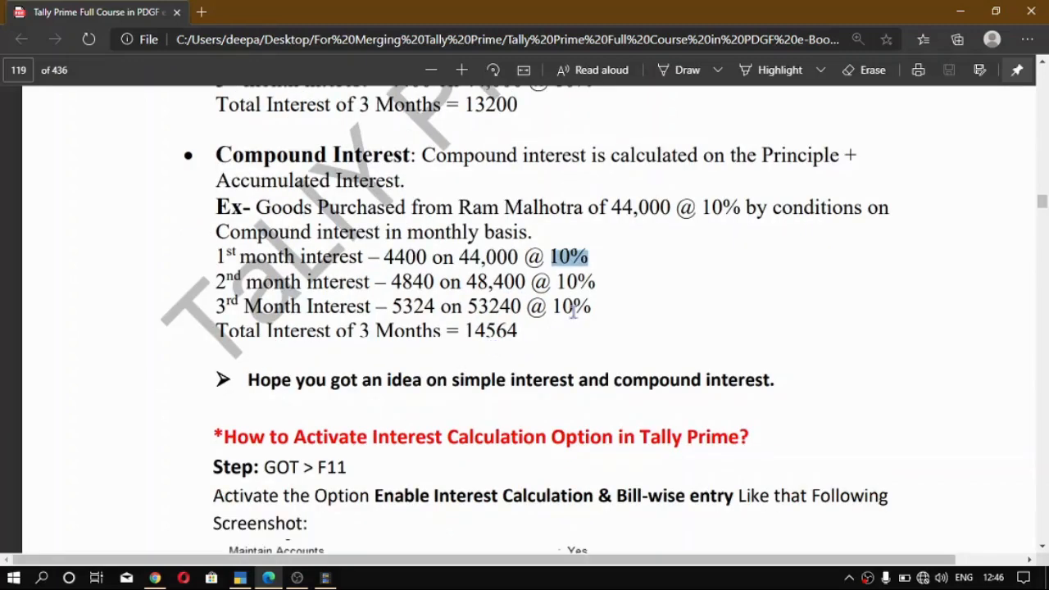
- Examine how the second and third months' interest is calculated on the accumulated amounts in the compound interest example
drag(601, 283, 551, 284)
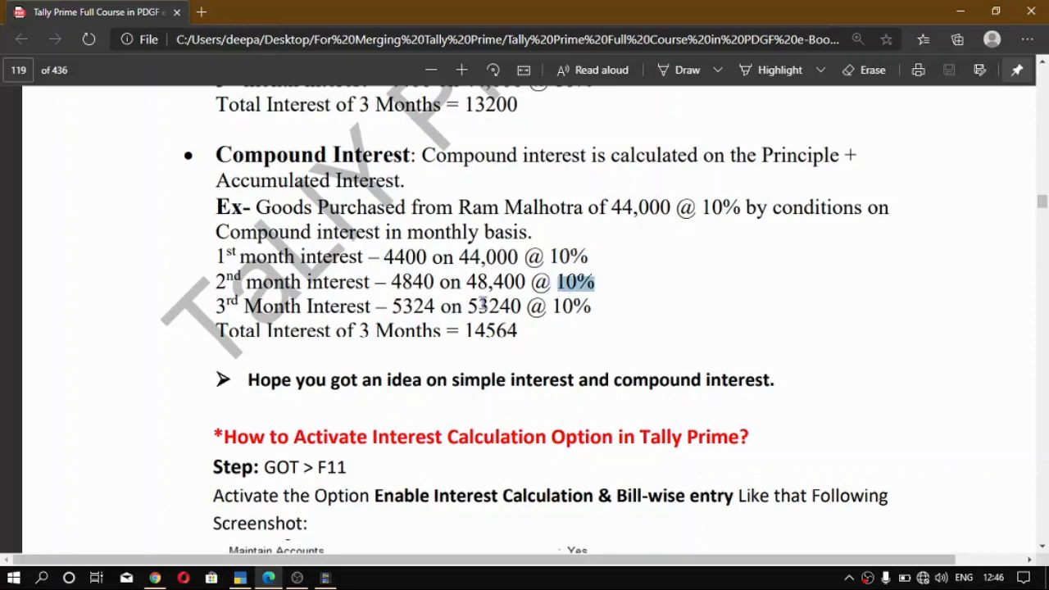
click(524, 284)
drag(524, 284, 466, 284)
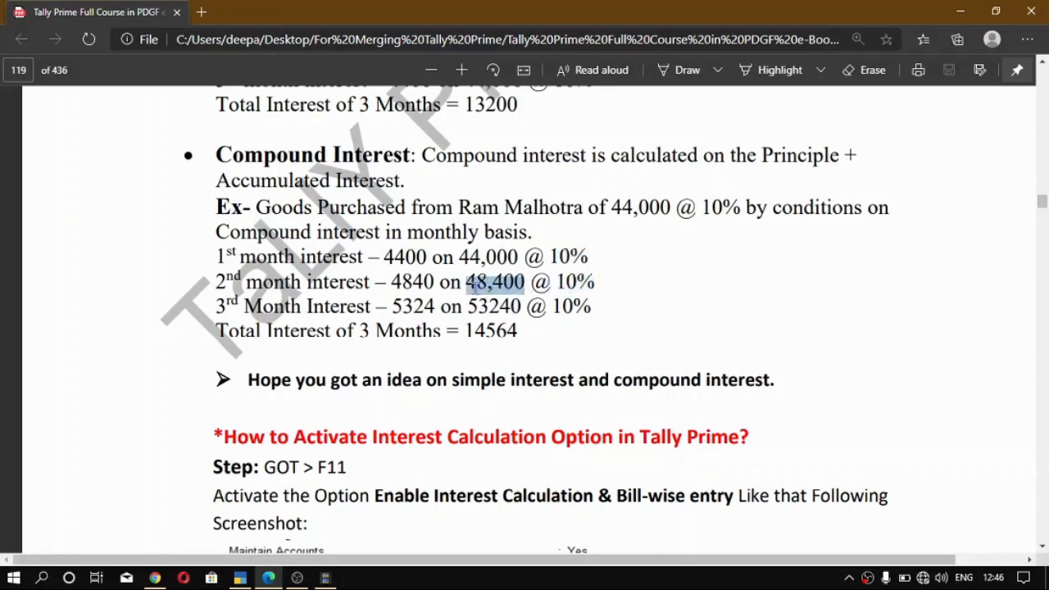
click(395, 282)
drag(396, 282, 451, 282)
click(525, 284)
drag(524, 283, 477, 284)
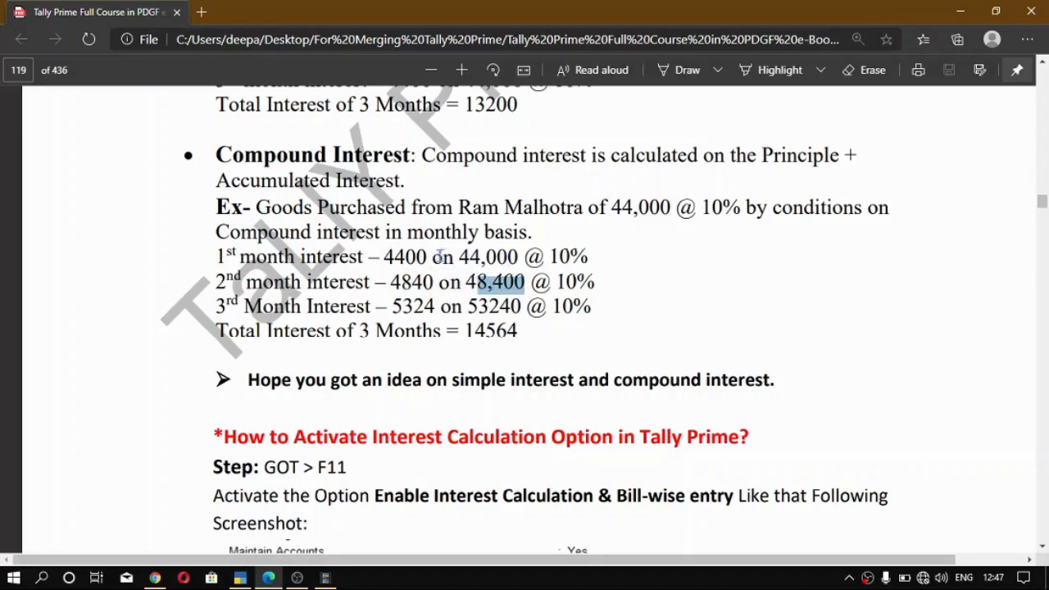
click(461, 283)
drag(467, 282, 525, 282)
drag(466, 306, 518, 333)
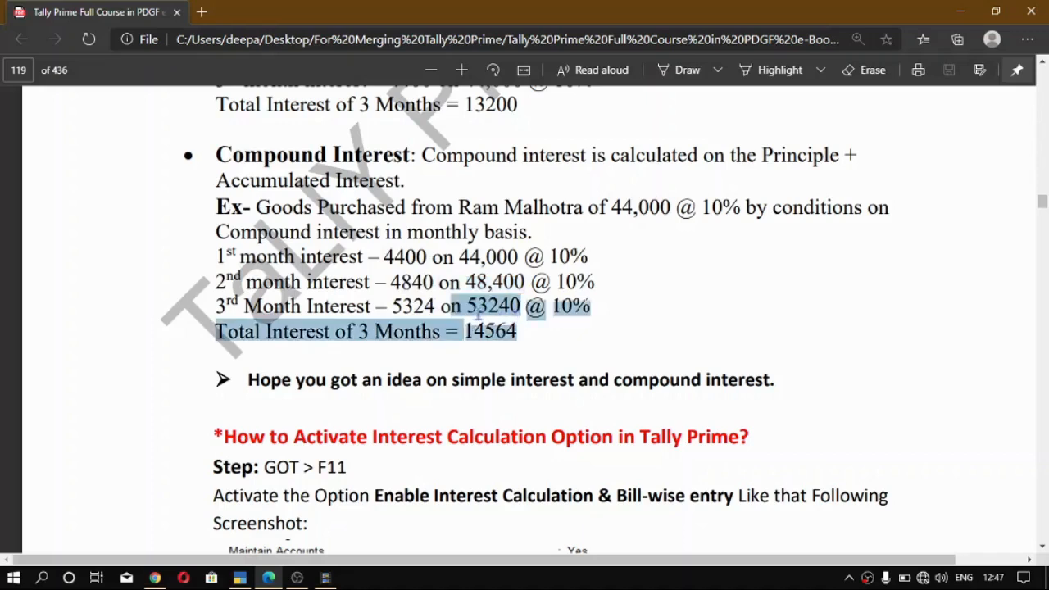
click(507, 316)
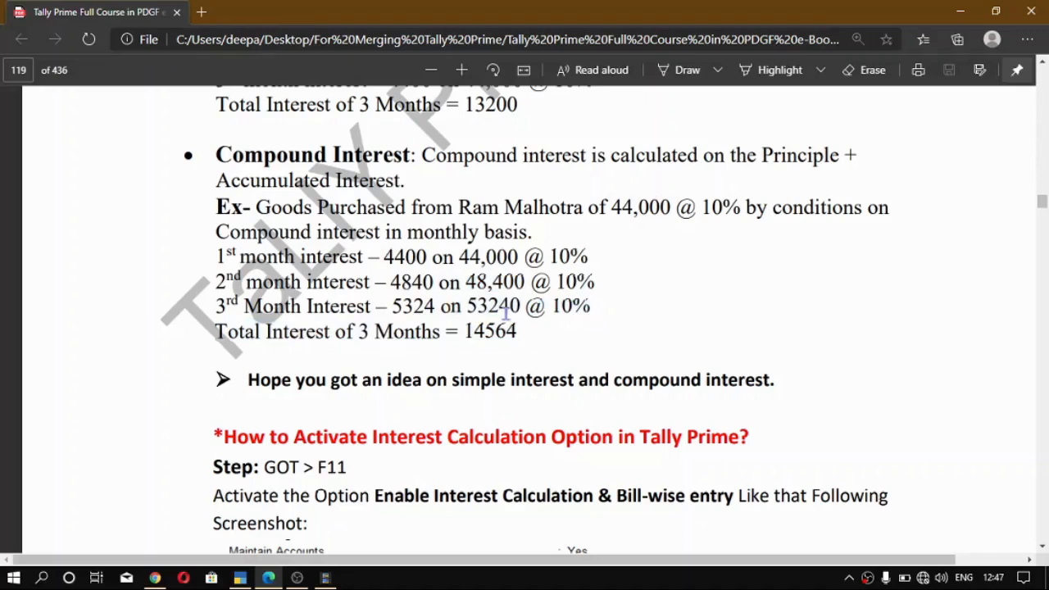
- Compare the three-month total interest of the compound interest example with that of the simple interest example
scroll(471, 352, down, 1)
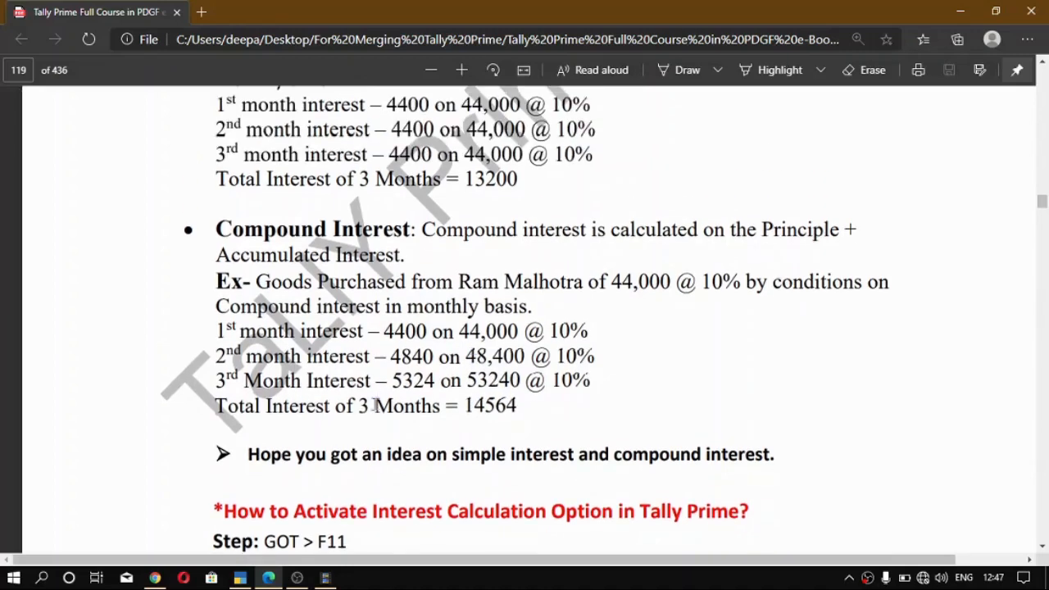
drag(466, 406, 518, 408)
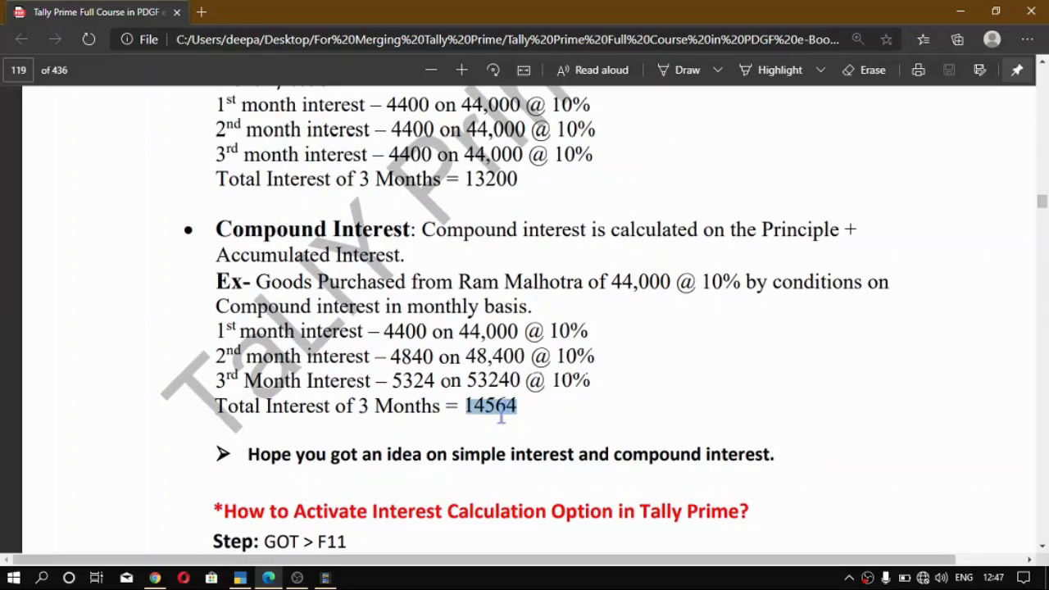
scroll(502, 416, up, 1)
drag(520, 254, 468, 256)
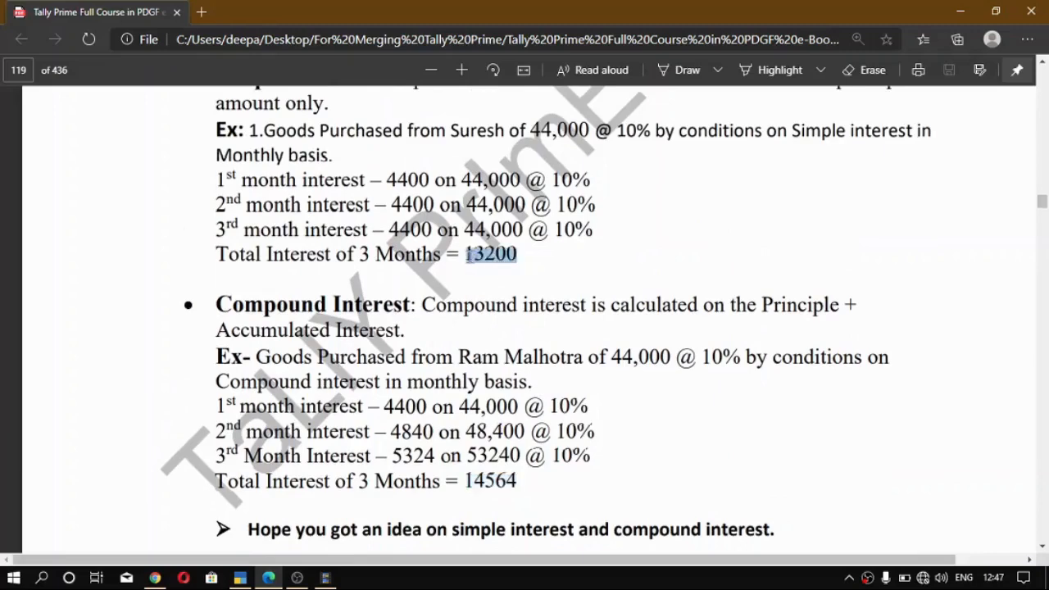
scroll(507, 262, down, 2)
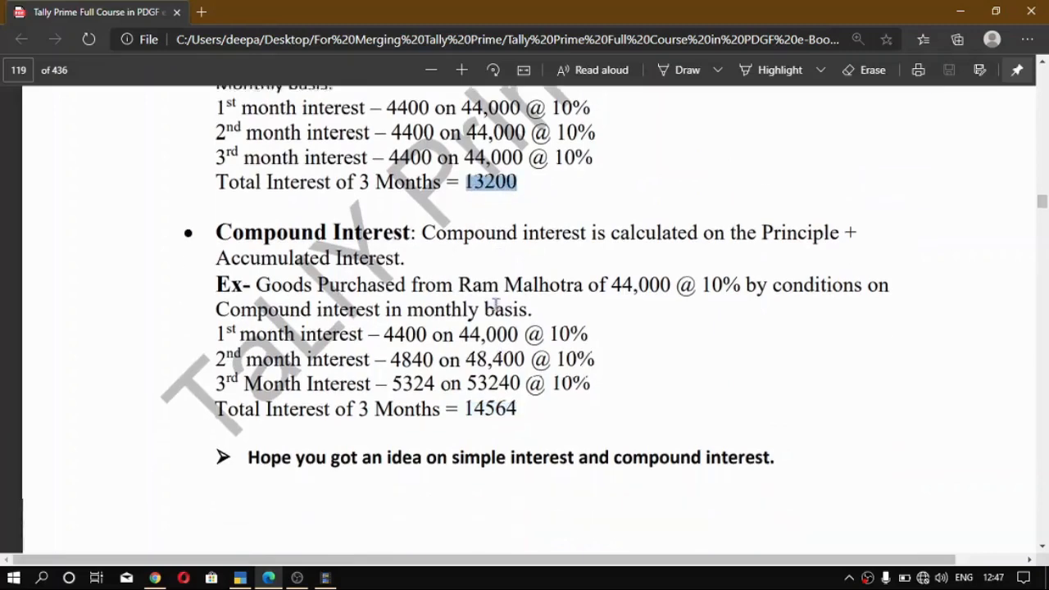
scroll(499, 318, up, 2)
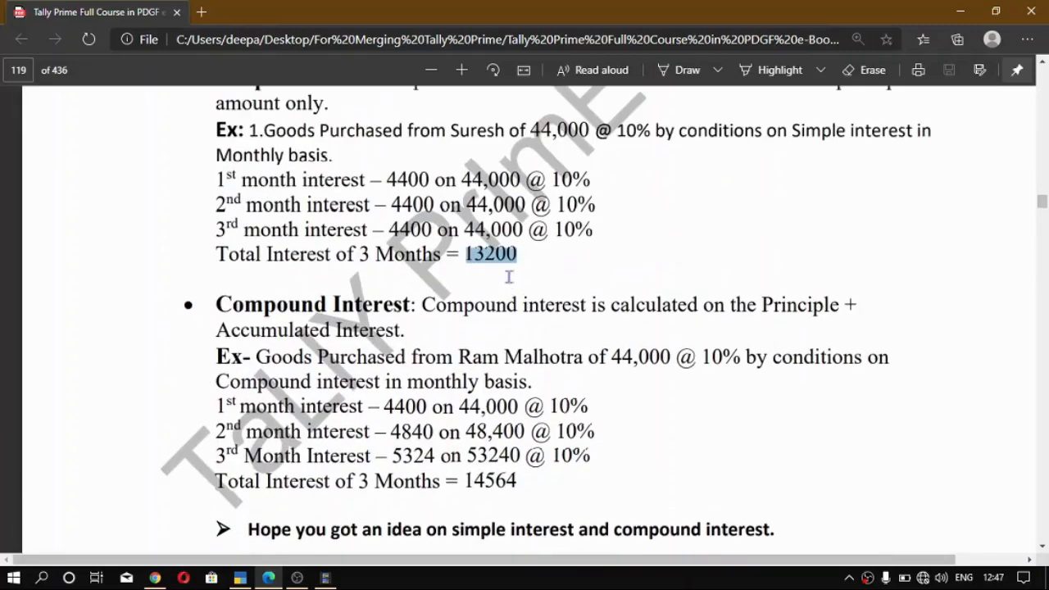
click(508, 256)
scroll(520, 376, down, 1)
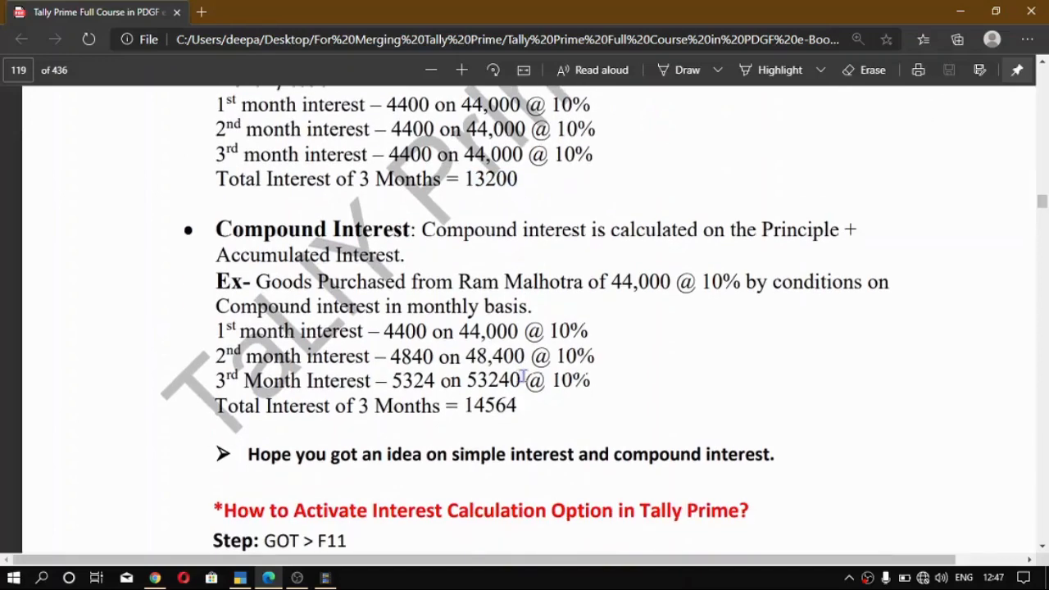
- Switch to TallyPrime, set Enable Interest Calculation to Yes in Ram Pvt LTD's company features, check Bill-wise entry, and save
key(alt+Tab)
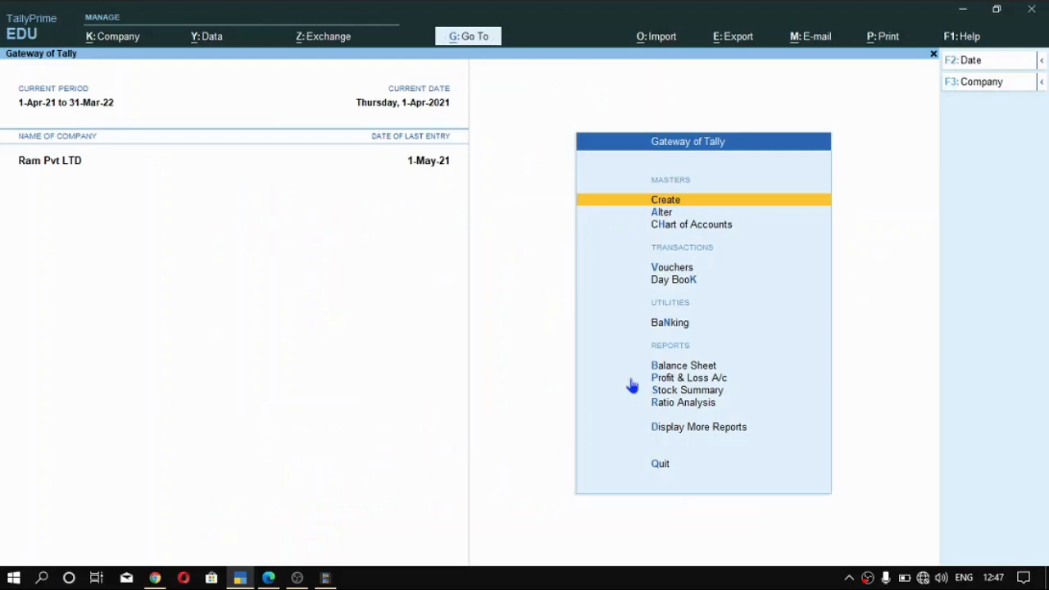
key(F11)
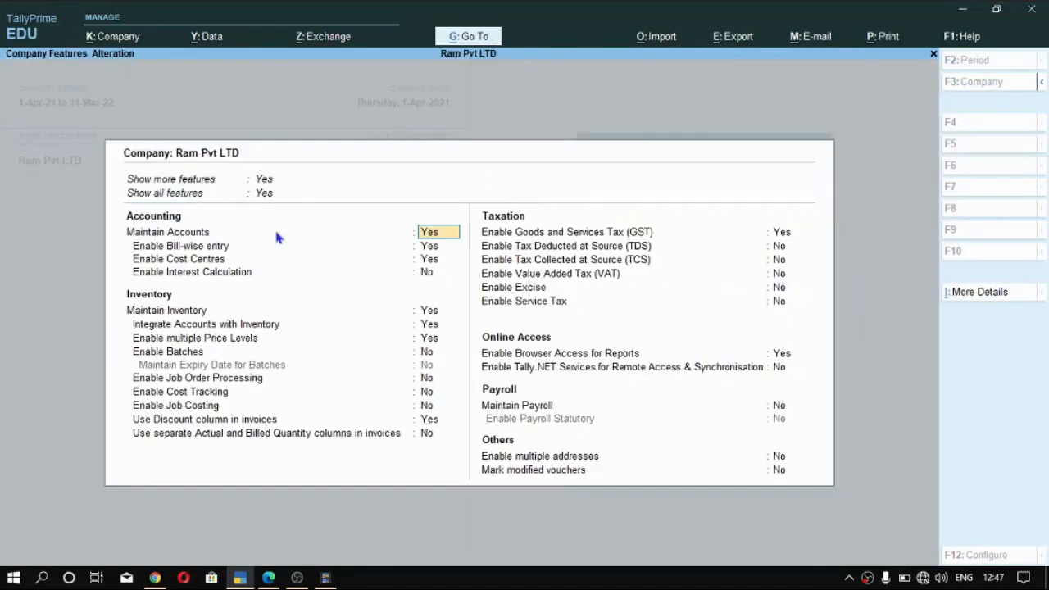
click(426, 273)
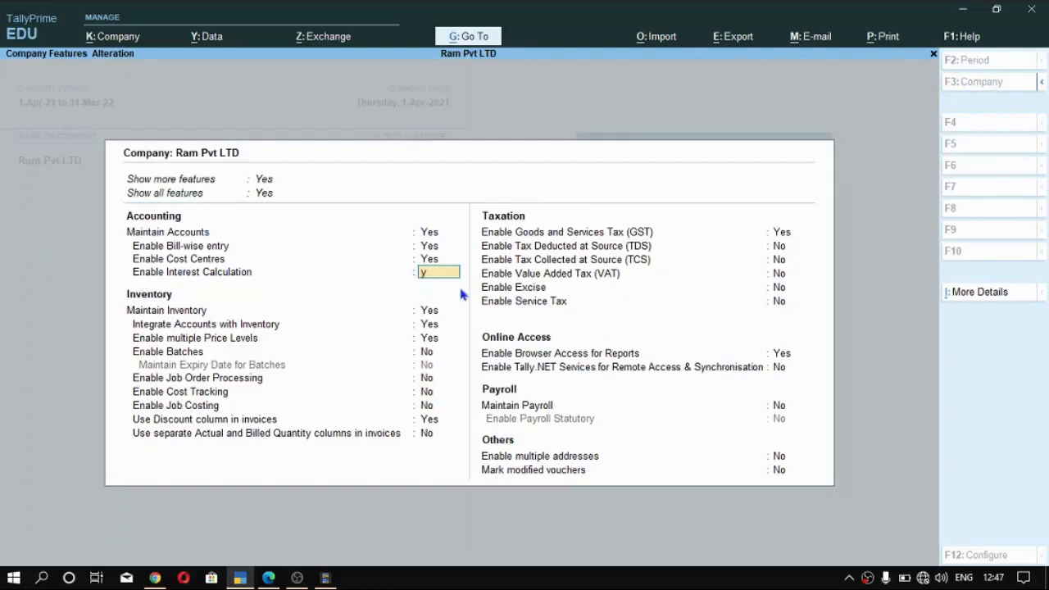
key(y)
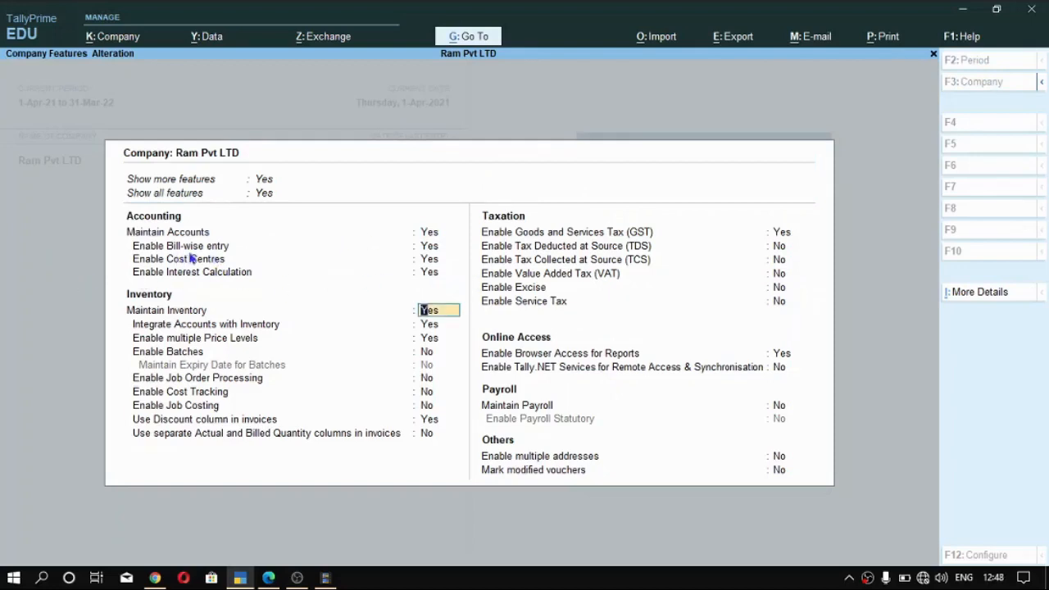
click(135, 252)
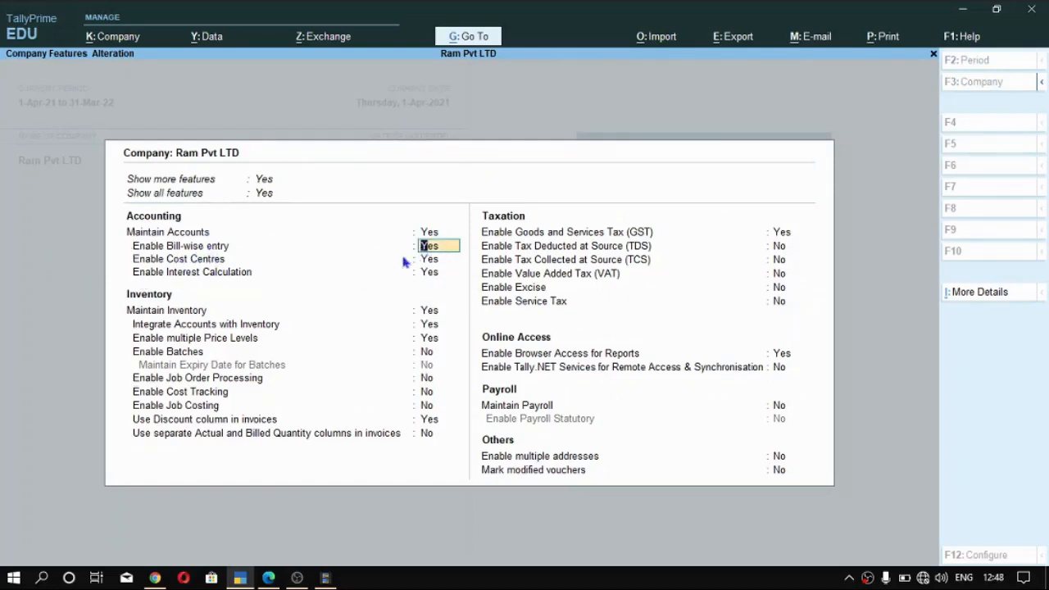
key(Down)
key(Down)
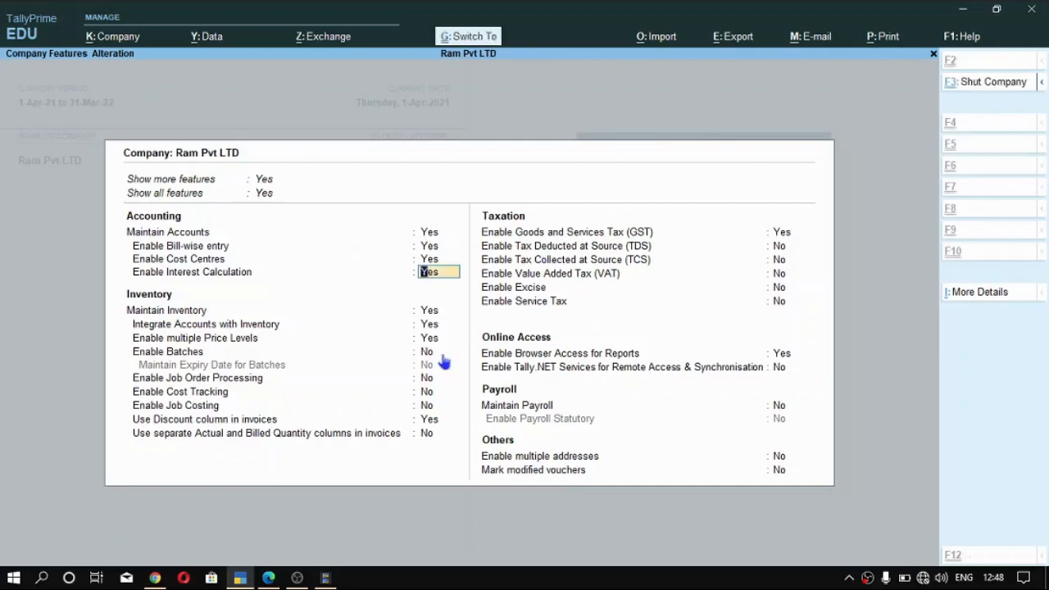
key(ctrl+a)
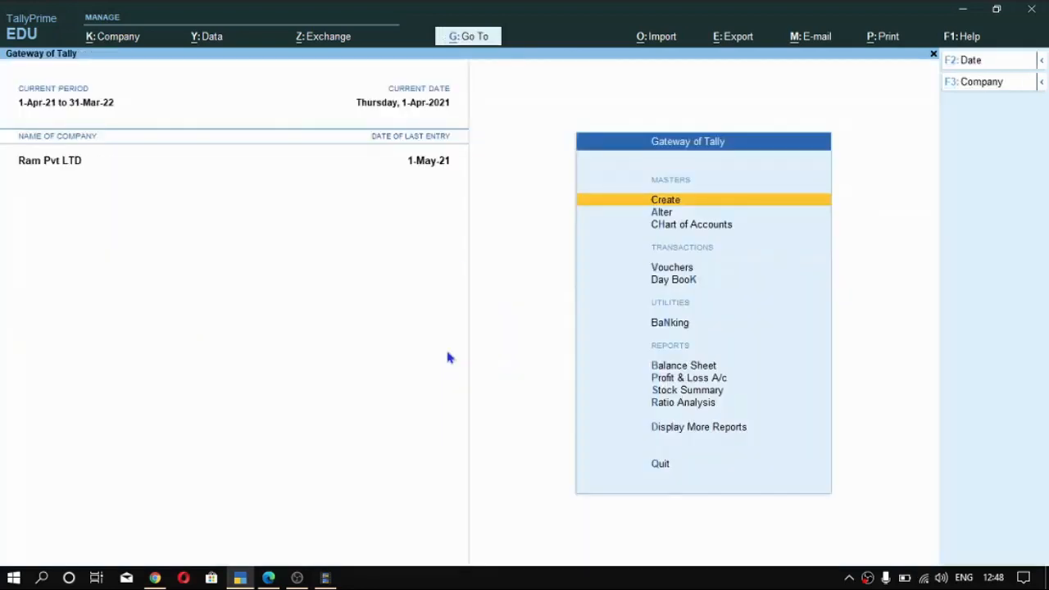
- Review Ram Pvt LTD's company features, check the Goods and Services Tax setting, and accept them
key(F11)
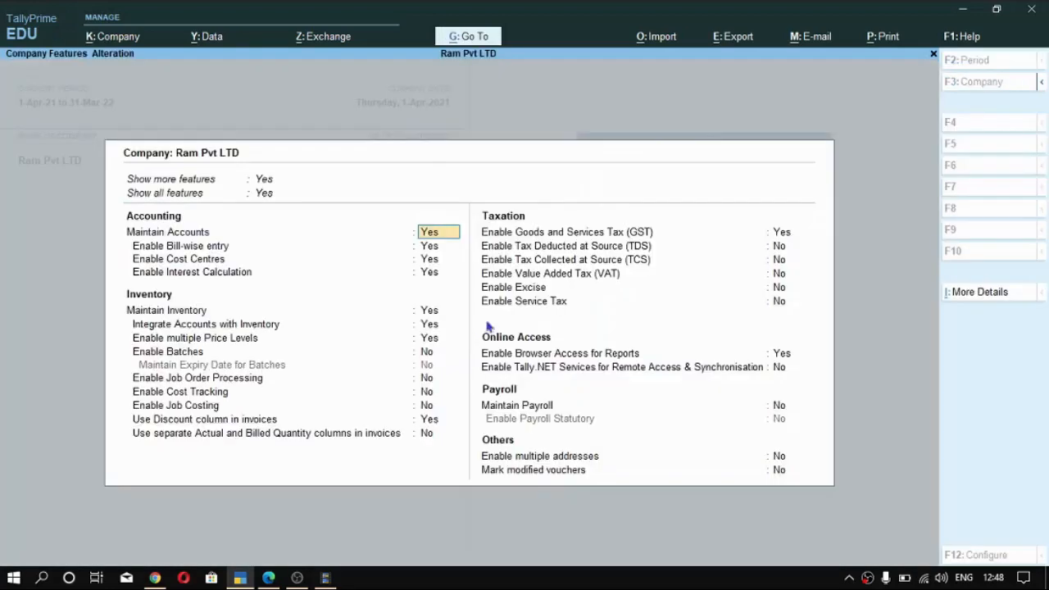
click(783, 234)
key(ctrl+a)
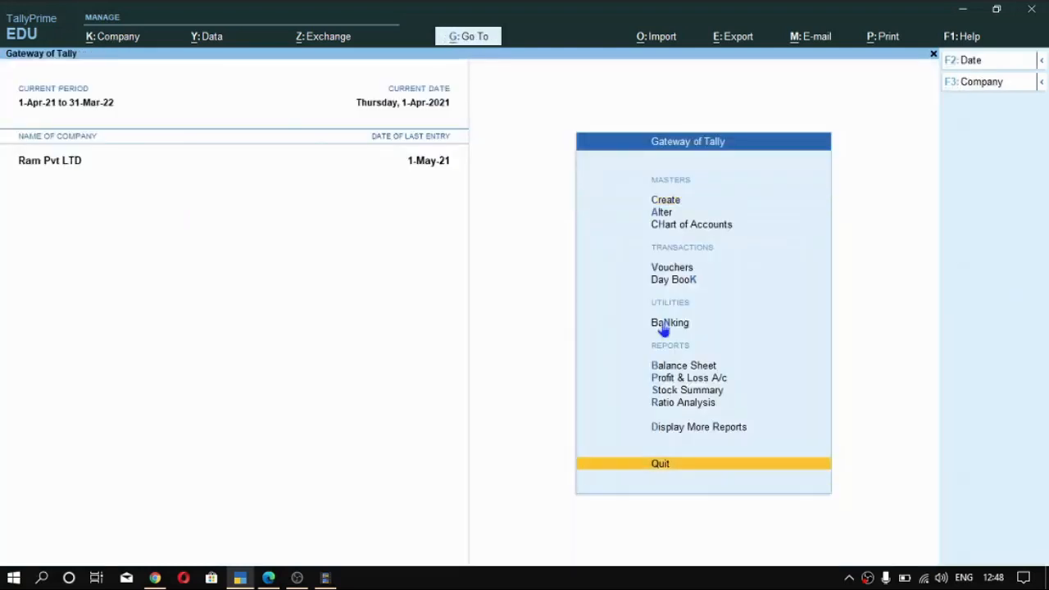
- Open the list of ledgers for master alteration
key(Up)
key(Up)
key(Up)
key(Up)
key(Up)
key(Up)
key(Up)
key(Up)
key(Up)
key(Up)
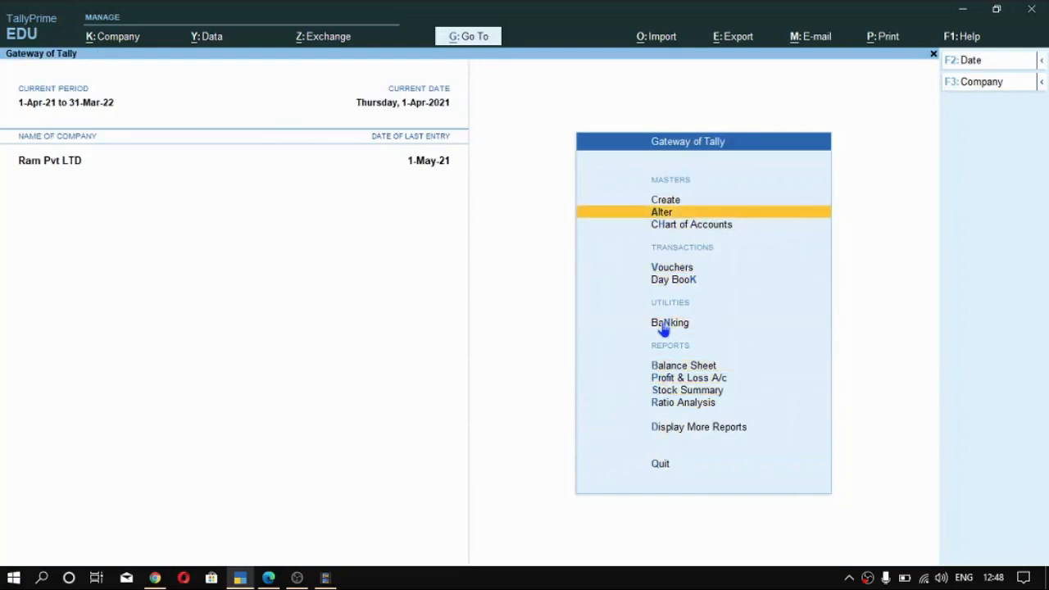
key(Return)
key(Down)
key(Down)
key(Up)
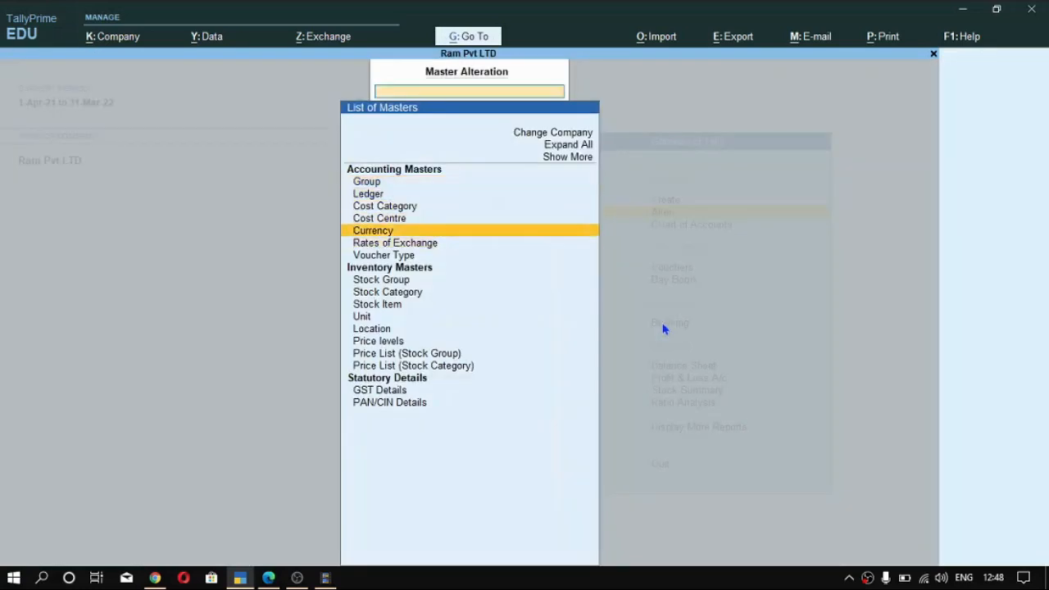
key(Up)
key(Up)
key(Up)
key(Down)
- Open the customer's ledger for alteration
key(Up)
key(Return)
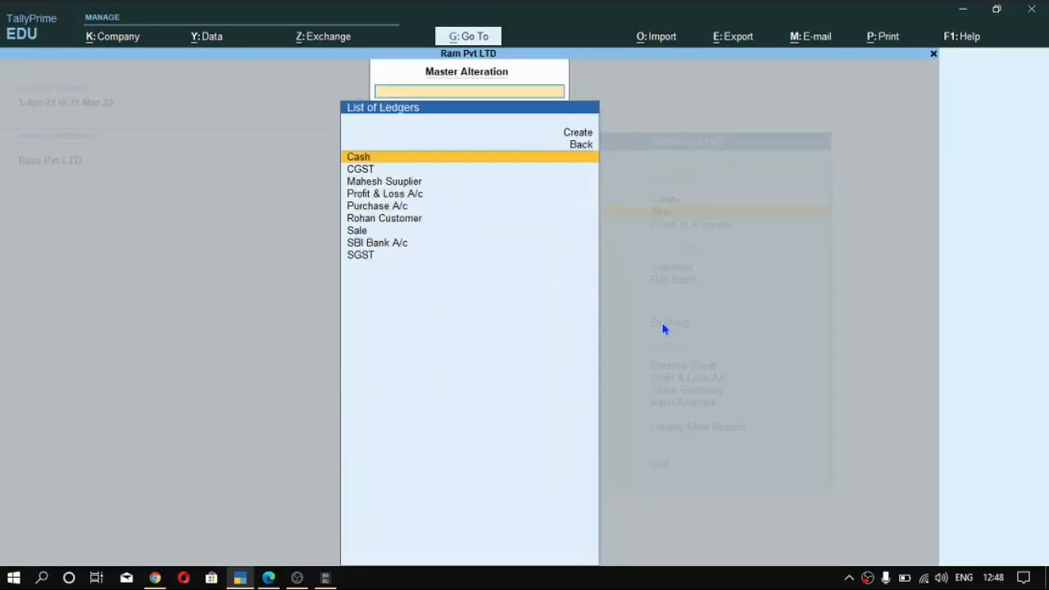
key(Down)
key(Down)
key(Down)
key(Down)
key(Up)
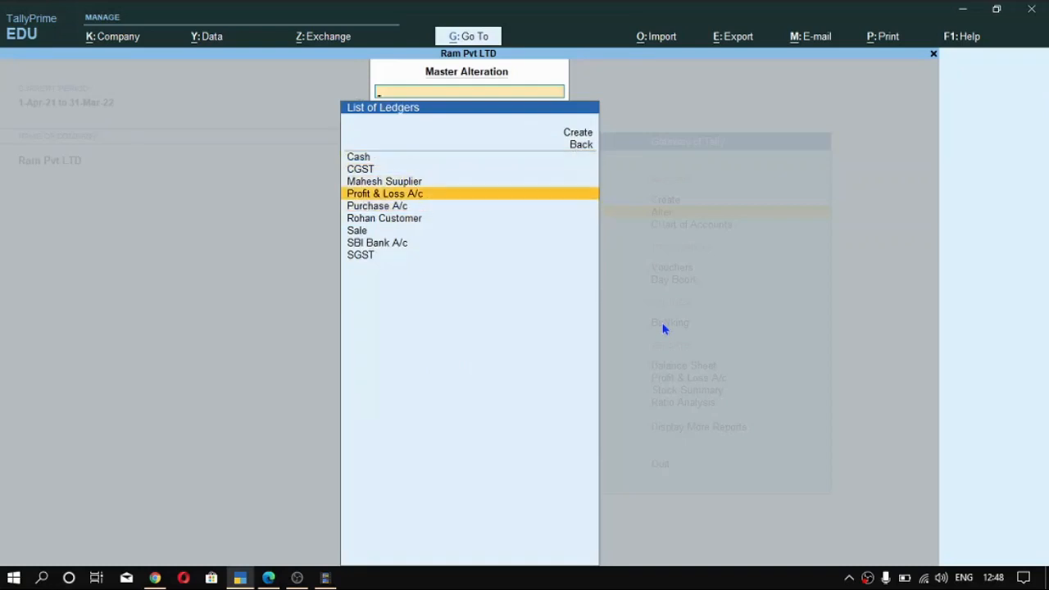
key(Up)
key(Down)
key(Down)
key(Down)
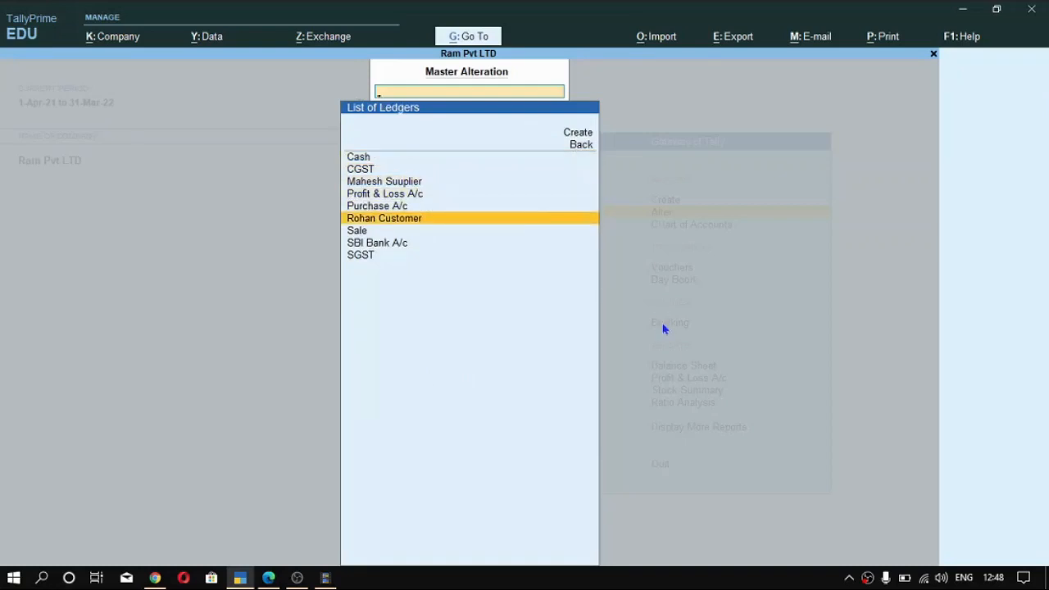
key(Return)
key(Return)
key(Return)
key(Return)
key(Return)
key(Return)
key(Return)
key(Return)
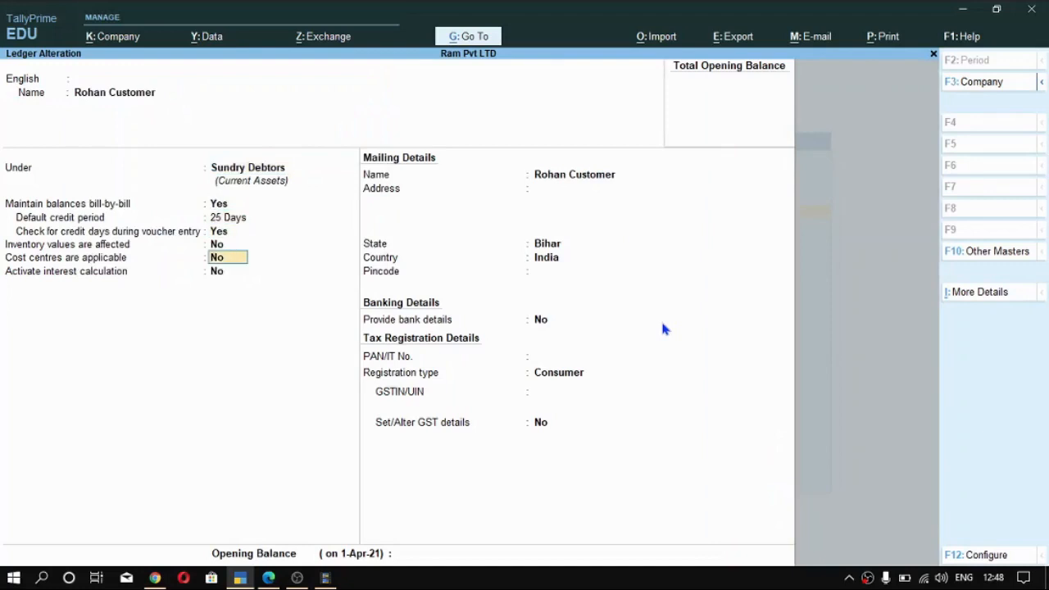
- Review the customer ledger's group, bill-by-bill, credit period, inventory and cost centre settings
key(Up)
key(Up)
key(Up)
key(Up)
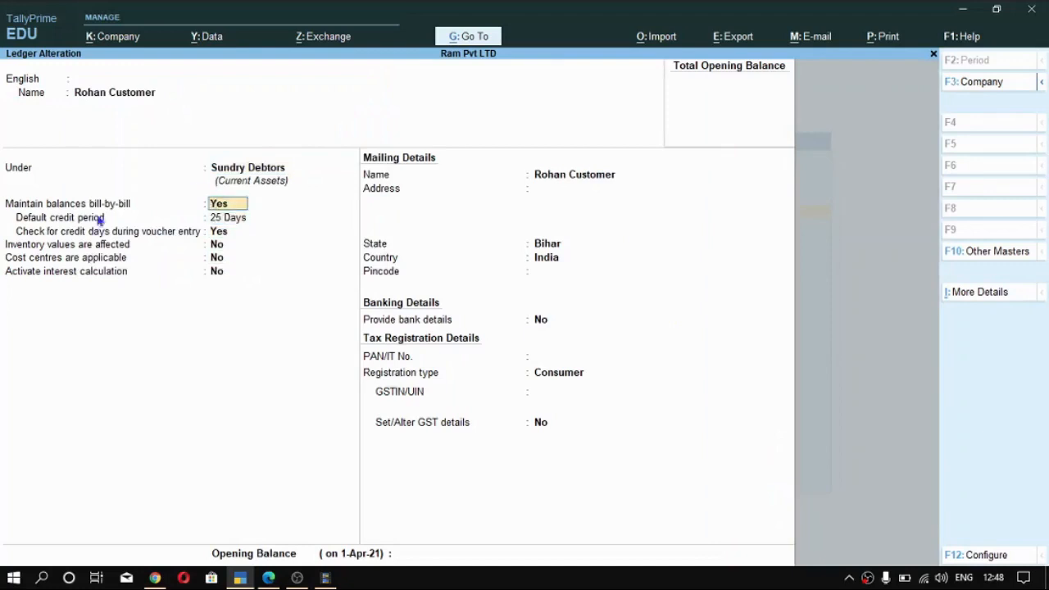
key(Return)
key(Return)
- Set Activate interest calculation to Yes in the customer ledger and close the interest parameters that open
key(Return)
key(Return)
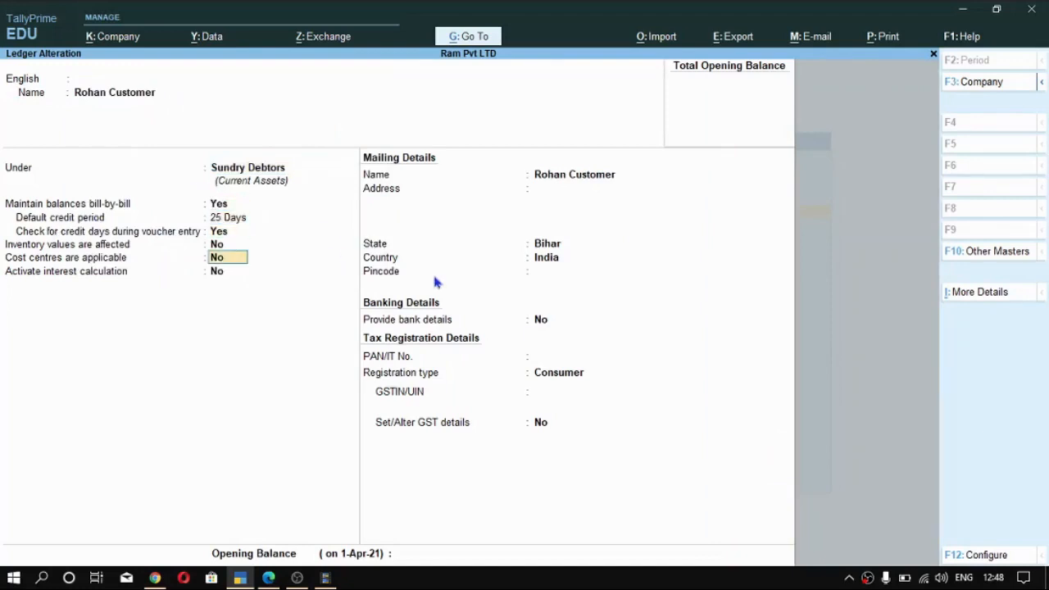
key(Return)
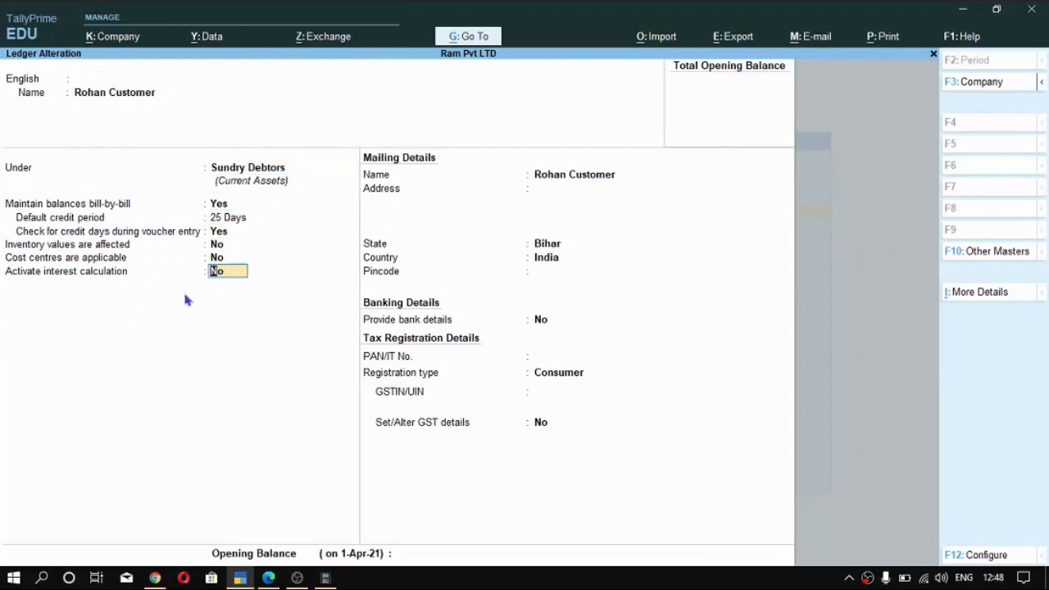
key(y)
key(Return)
key(Escape)
- Check in the ledger configuration that Provide Interest Calculation Parameters for Ledger Balances is set to Yes
key(F12)
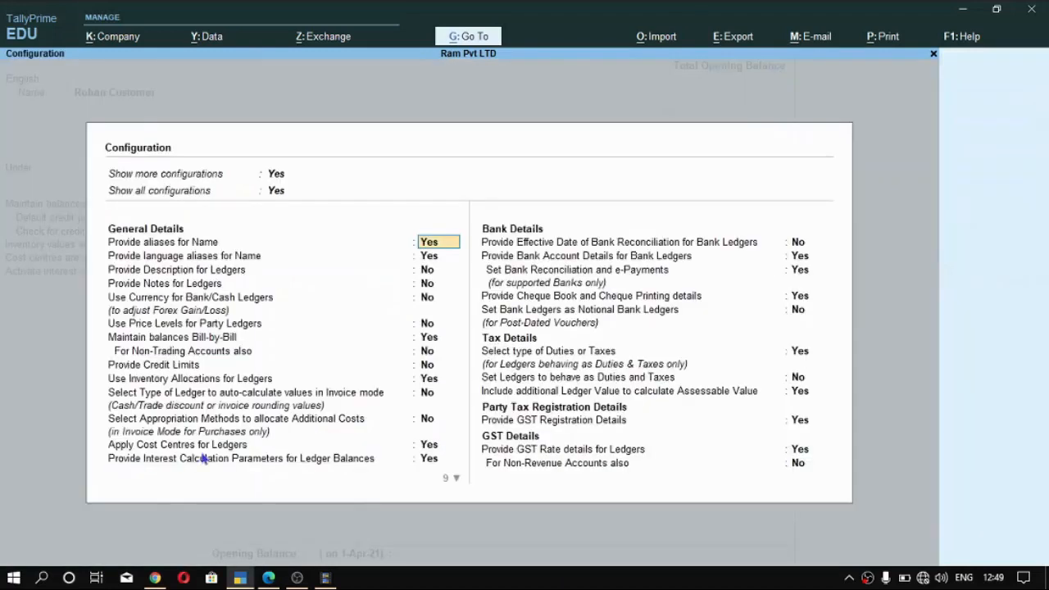
click(365, 464)
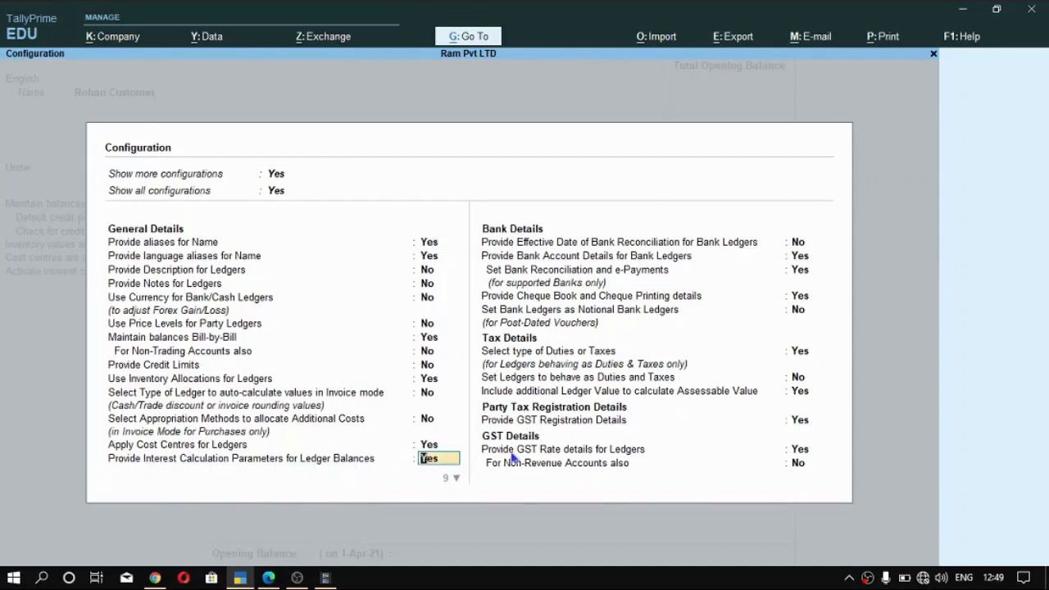
key(Return)
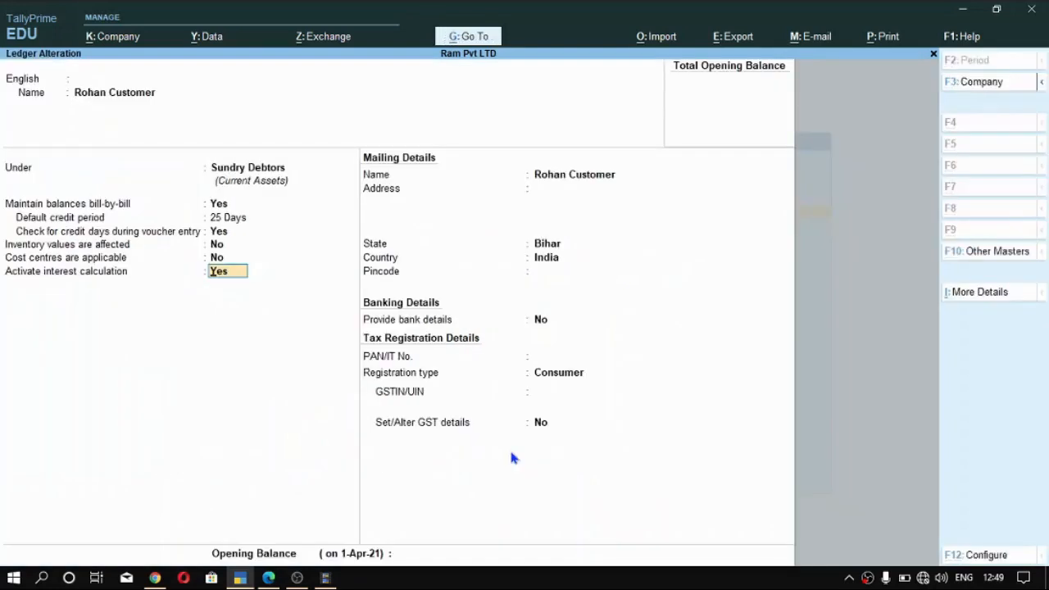
- Open the customer ledger's interest parameters and keep Use advance interest parameters at Yes in their configuration
key(Return)
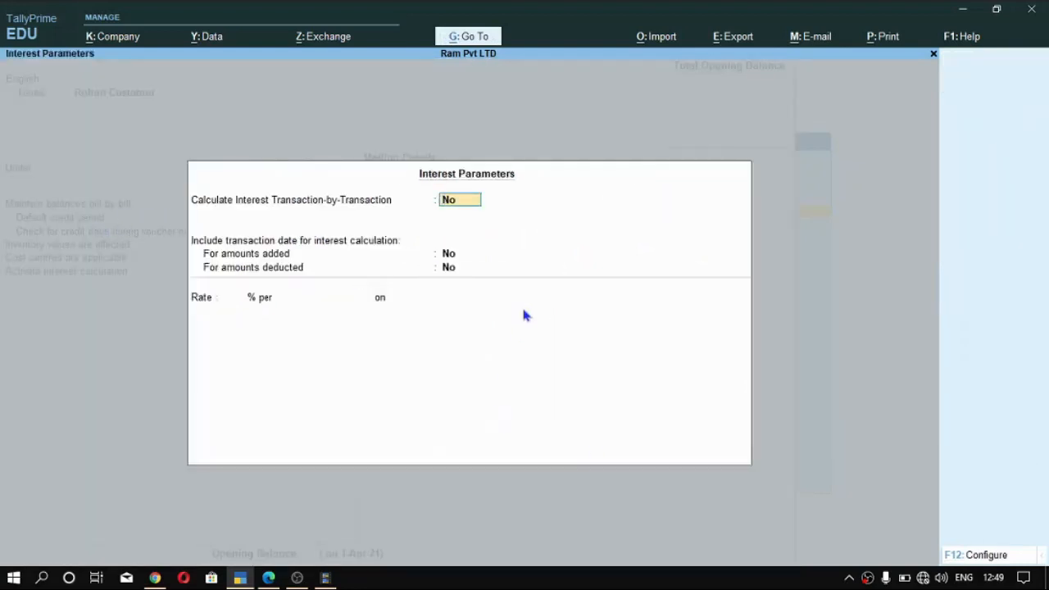
click(971, 559)
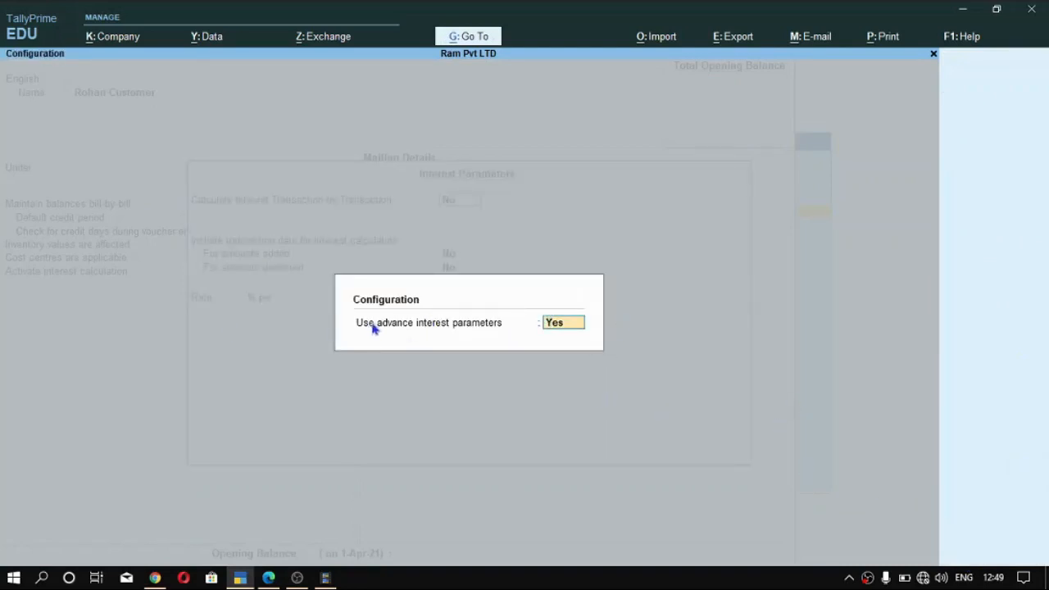
key(Return)
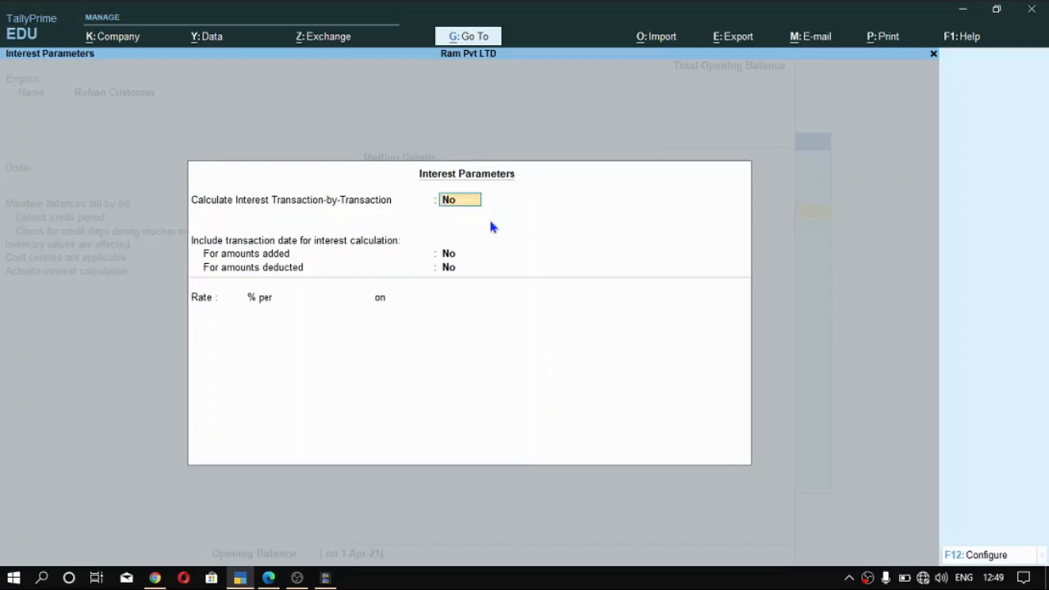
- Set Calculate Interest Transaction-by-Transaction to Yes, keeping the override and both transaction date inclusion options at No
text(y)
key(Return)
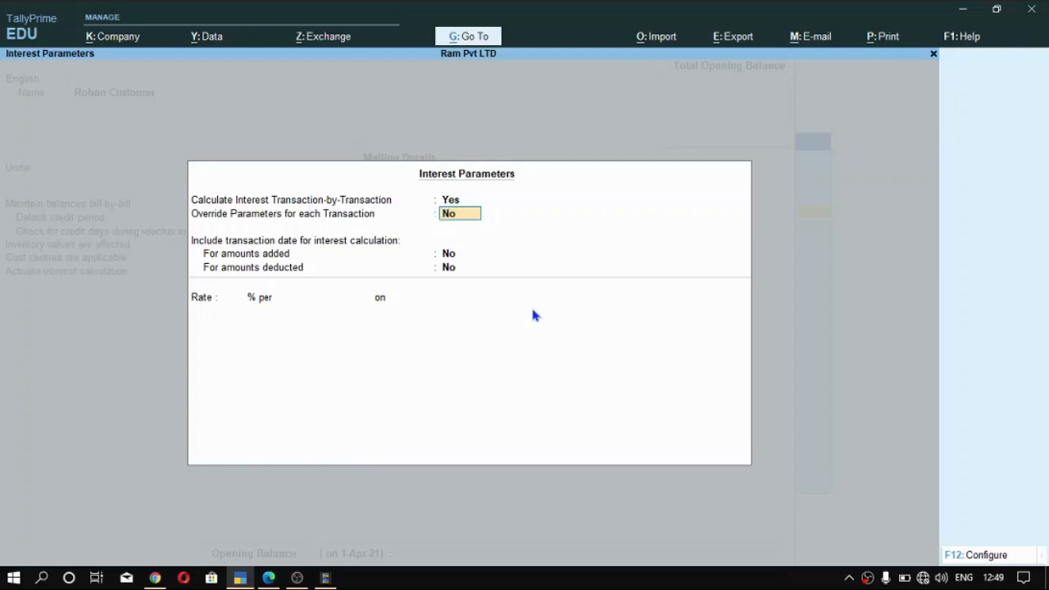
key(Return)
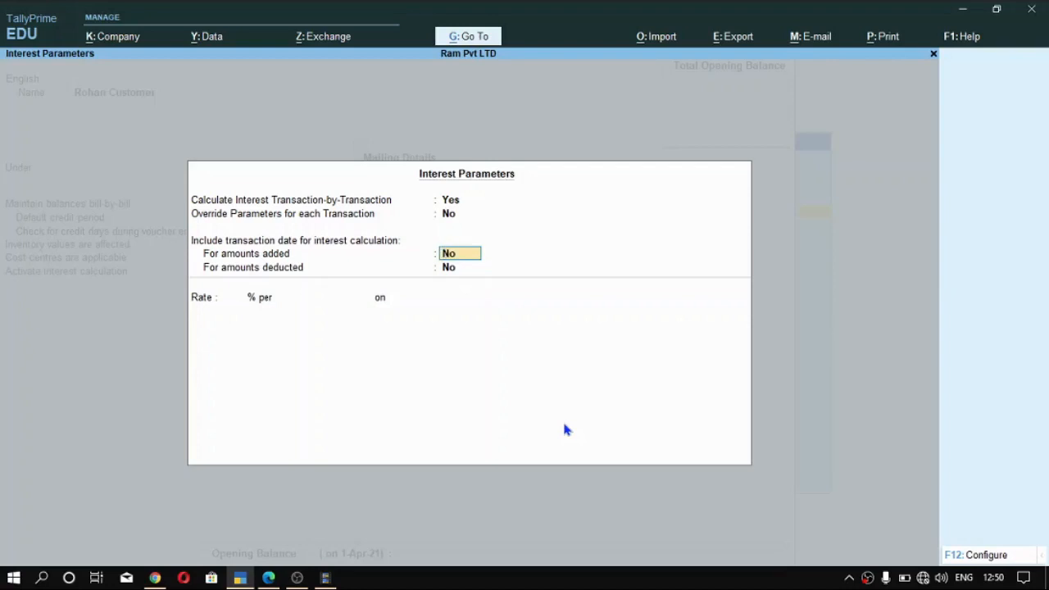
key(ctrl)
key(Return)
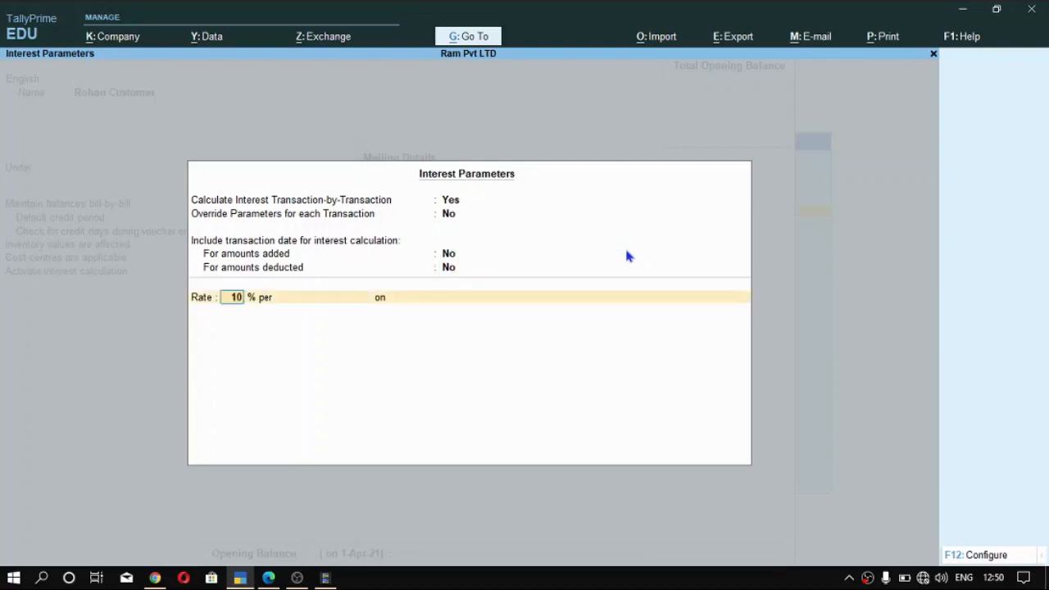
- Set the interest rate to 10% per Calendar Month
key(Return)
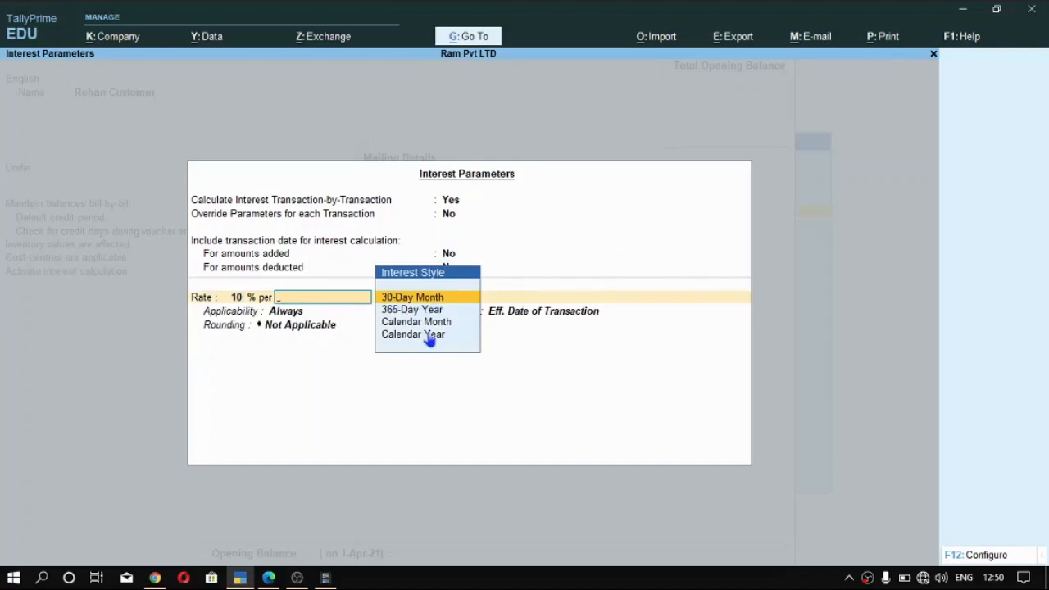
key(Down)
key(Down)
key(Down)
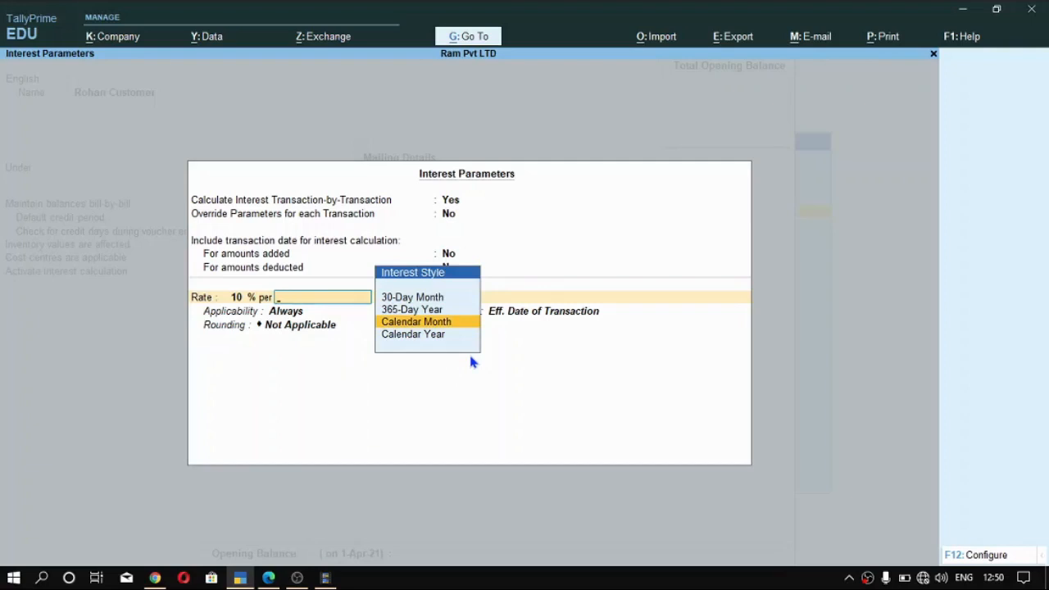
key(Up)
key(Up)
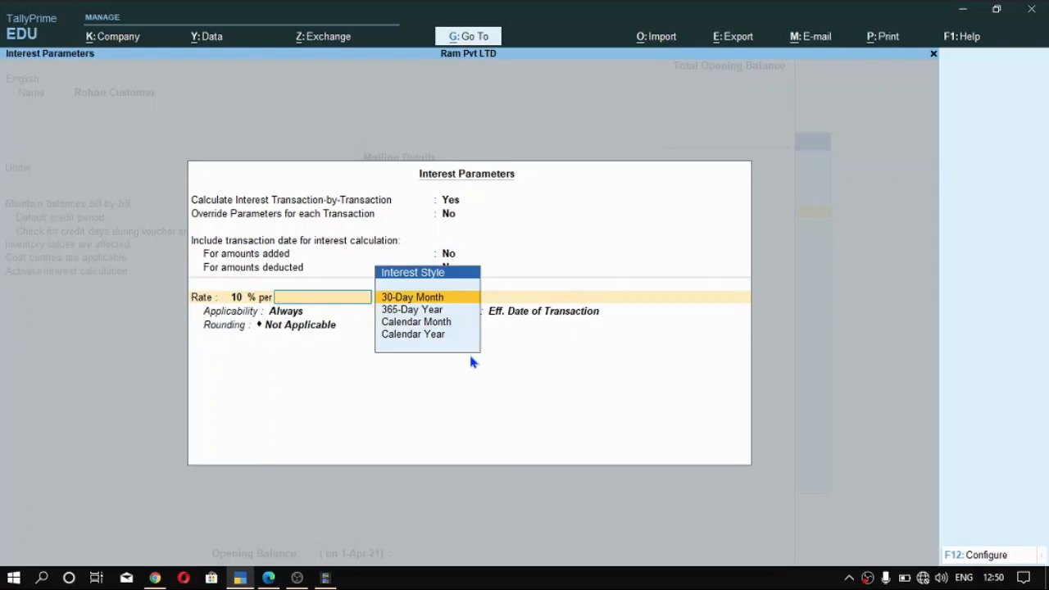
key(Down)
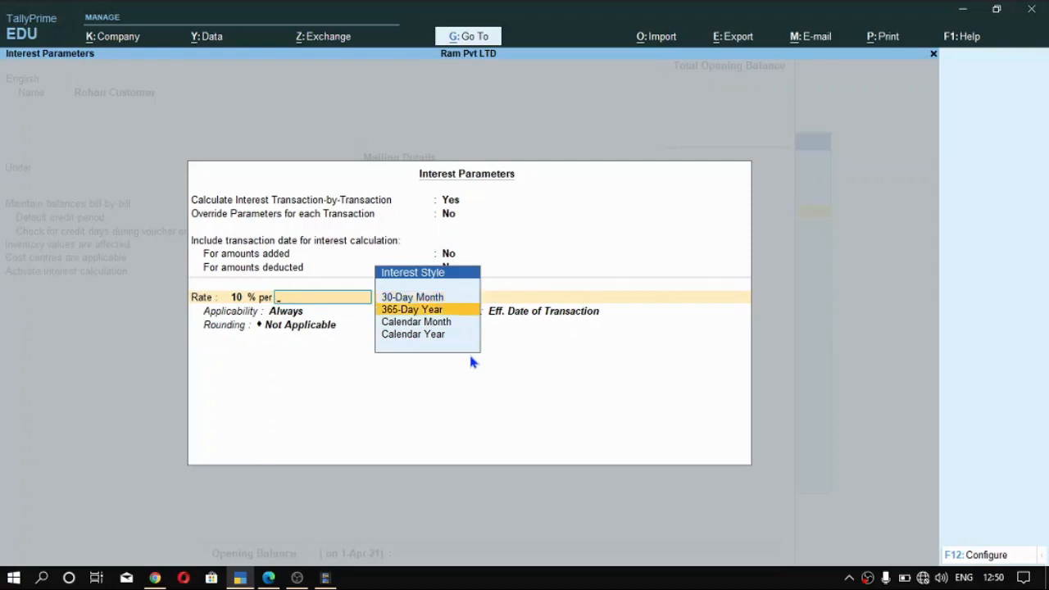
key(Down)
key(Return)
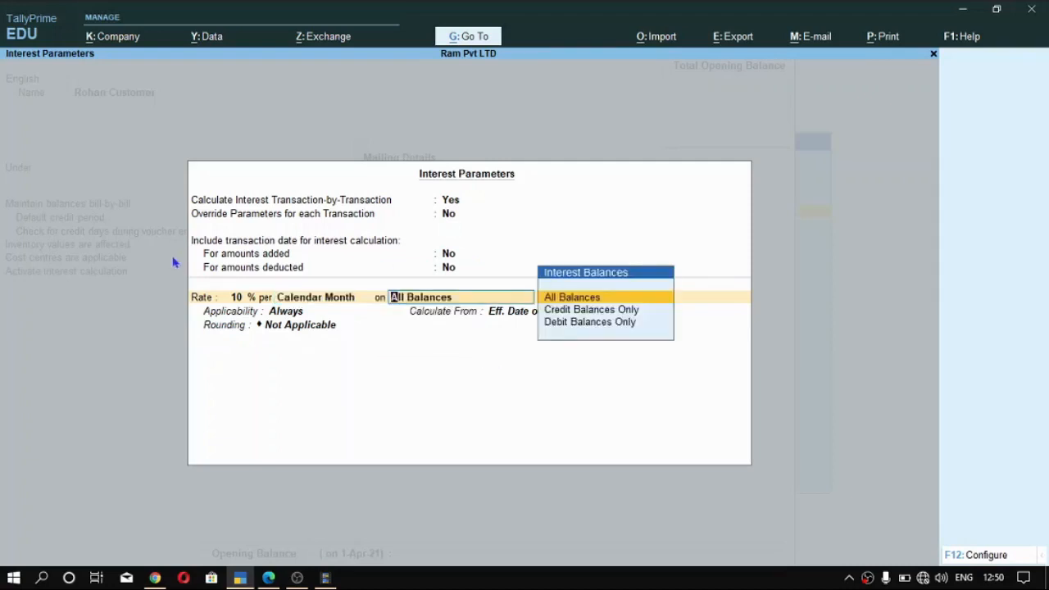
- Apply the interest rate to Debit Balances Only
key(Down)
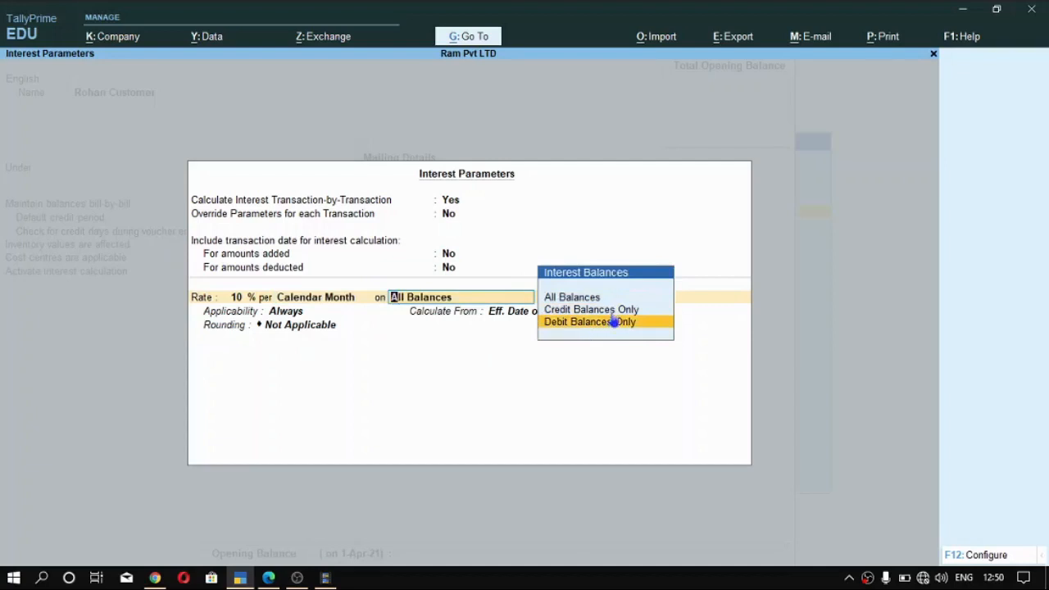
key(Up)
key(Up)
key(Down)
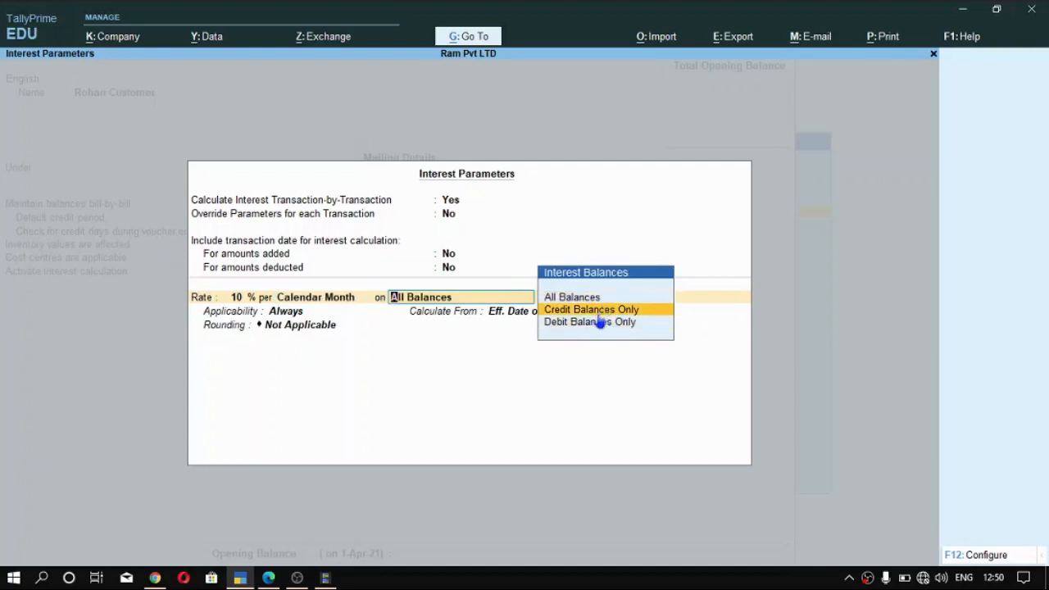
key(Down)
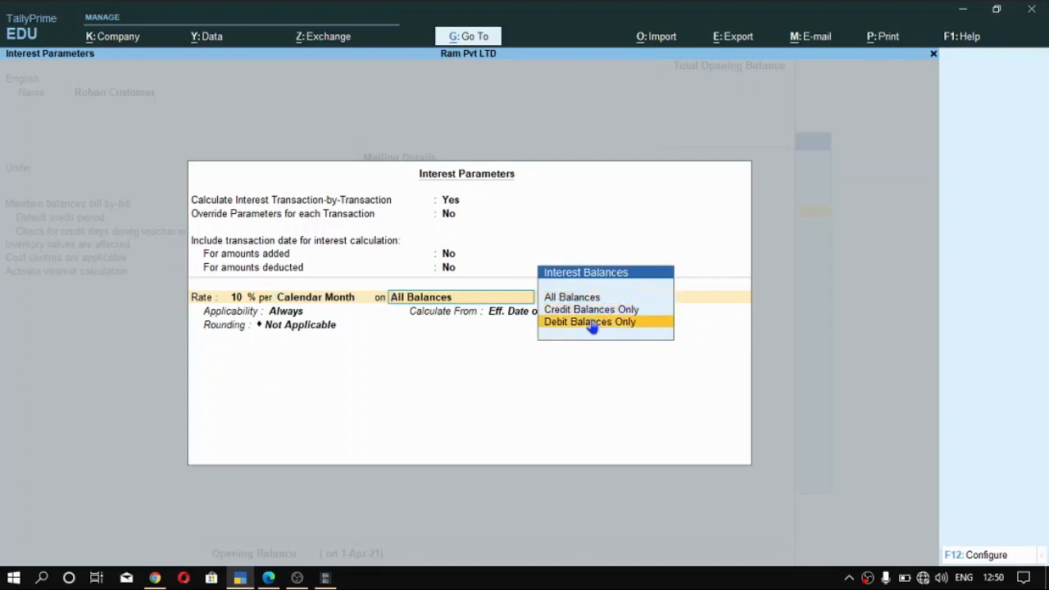
key(Up)
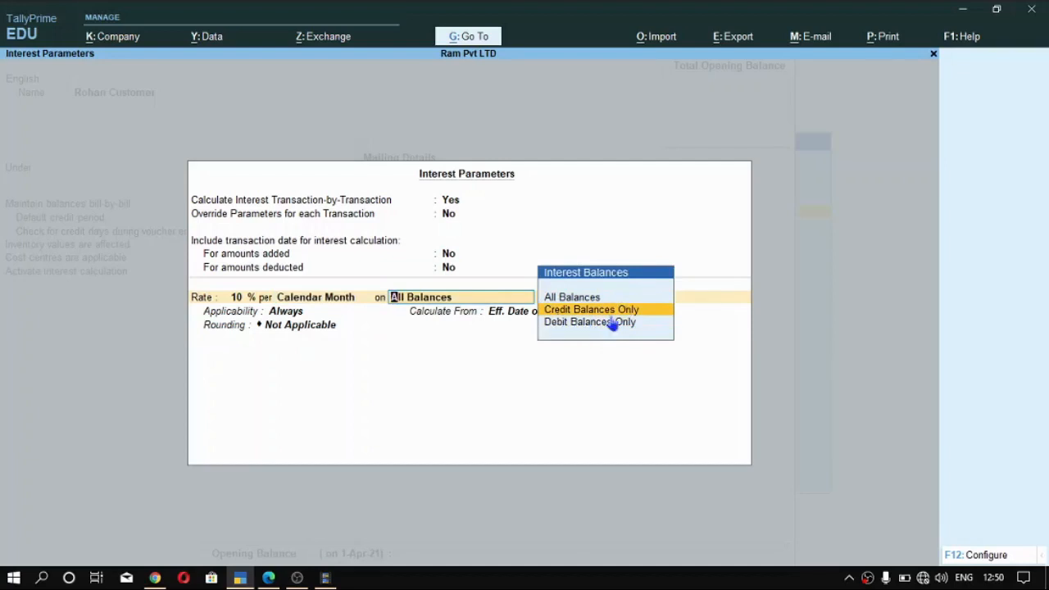
key(Down)
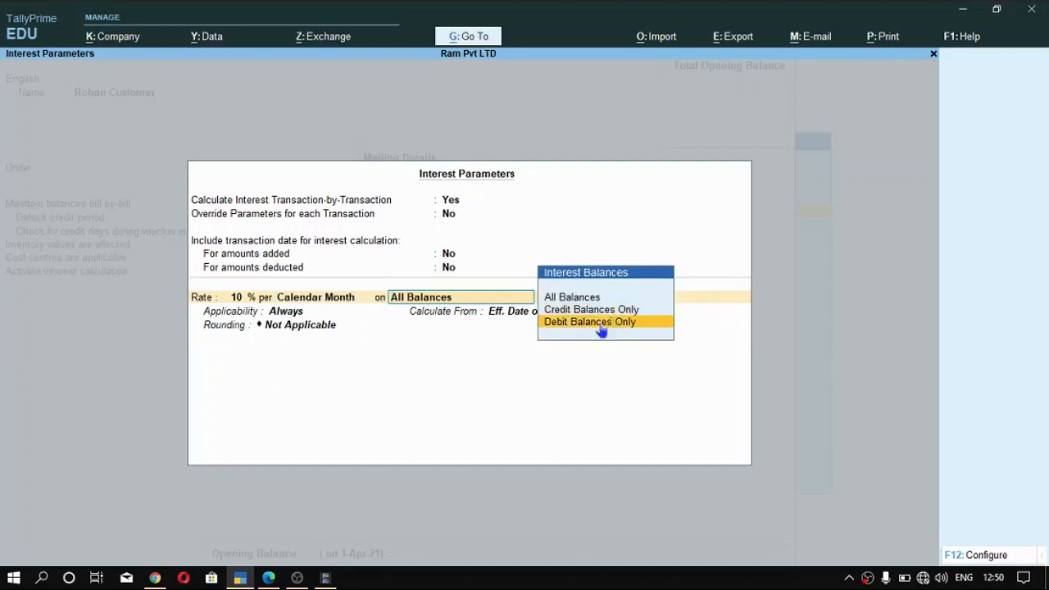
key(Return)
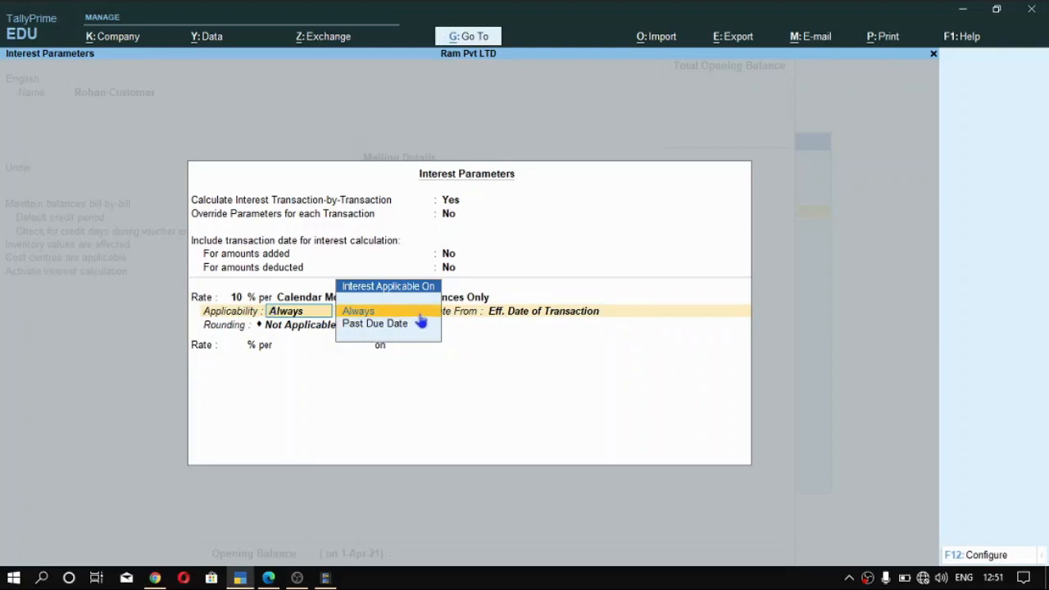
- Set the applicability of the customer ledger's interest to Always
key(Down)
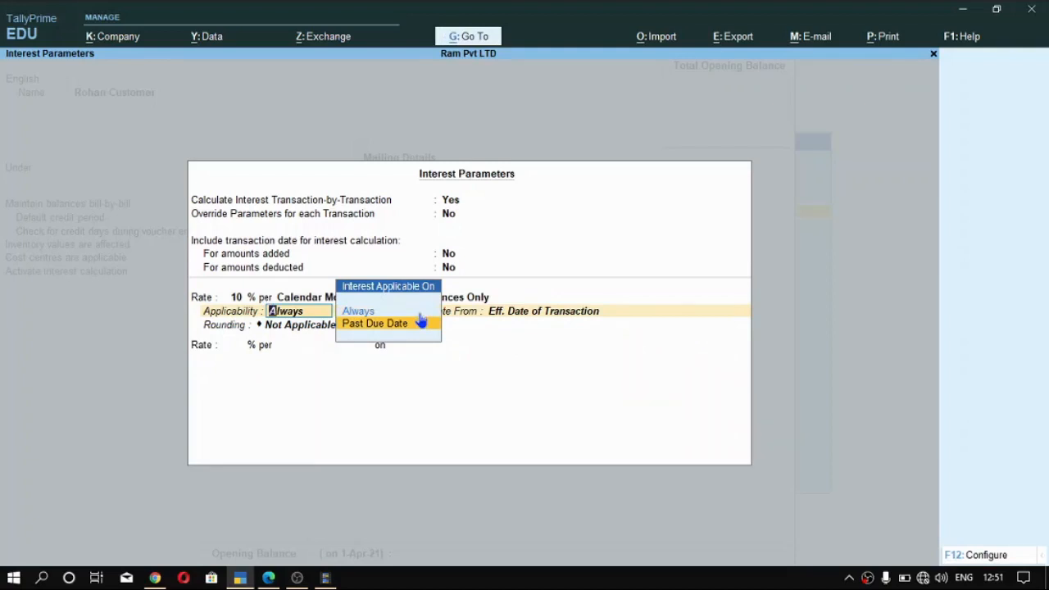
key(Up)
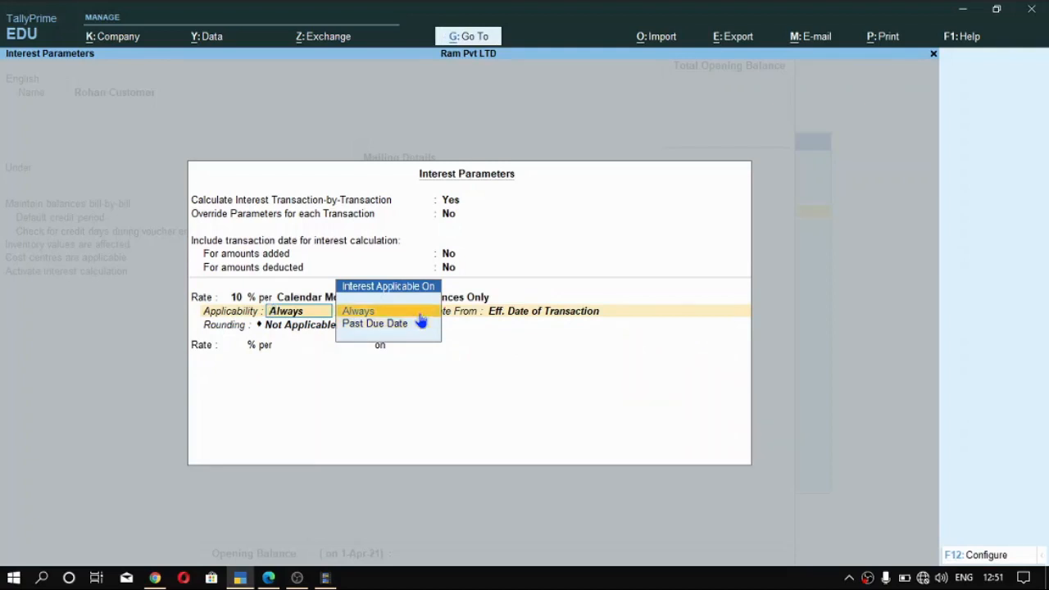
click(421, 321)
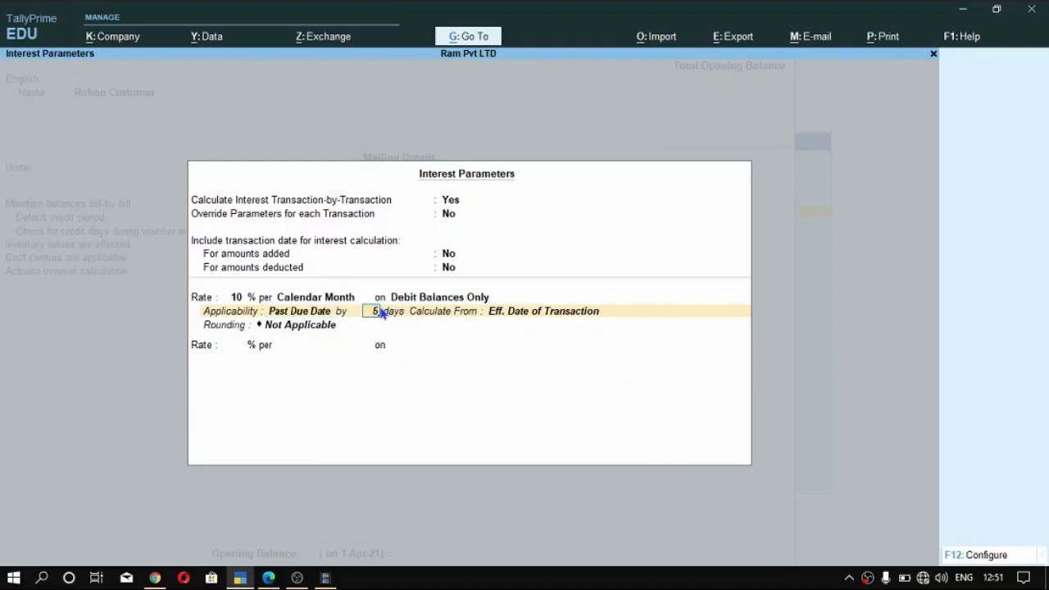
key(BackSpace)
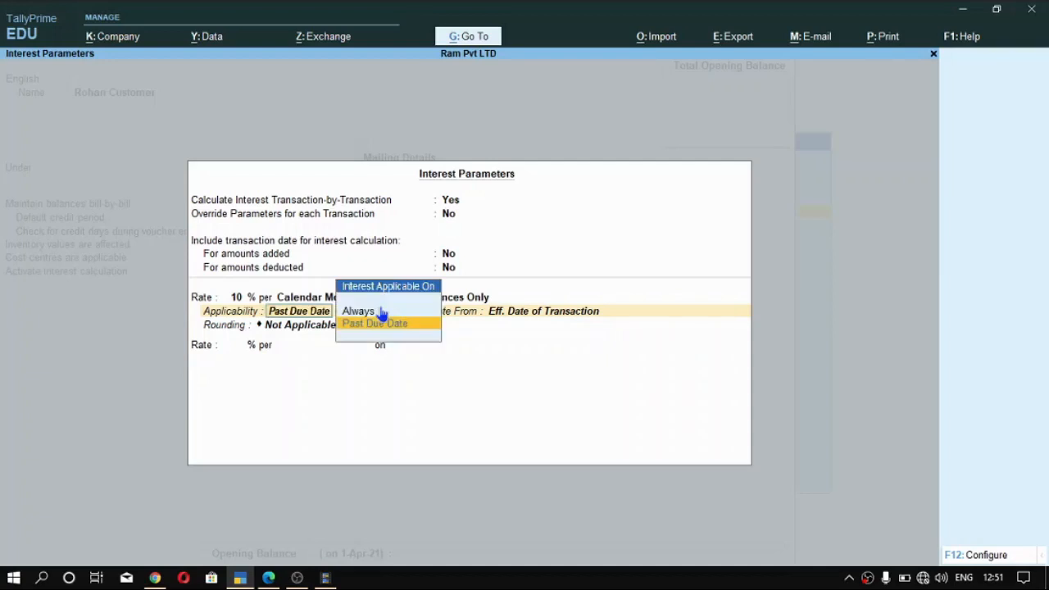
key(Up)
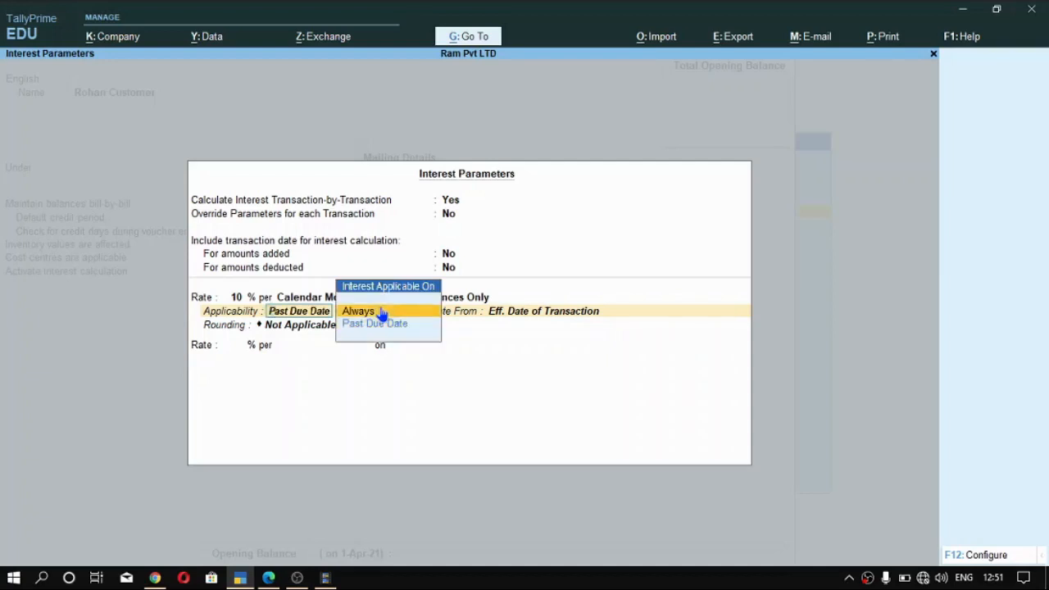
click(381, 312)
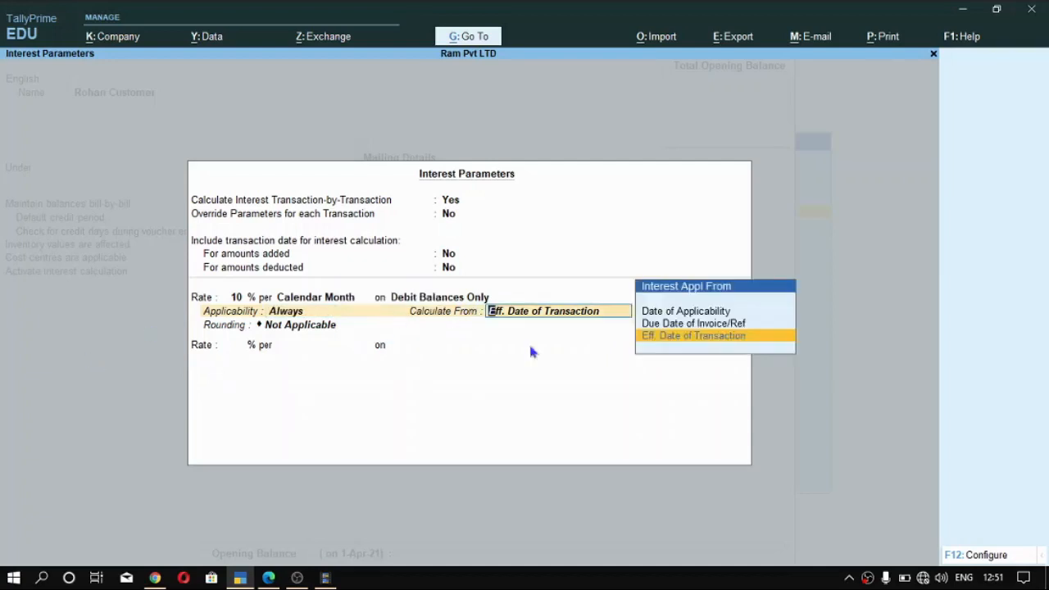
- Calculate the customer ledger's interest from Date of Applicability
key(Up)
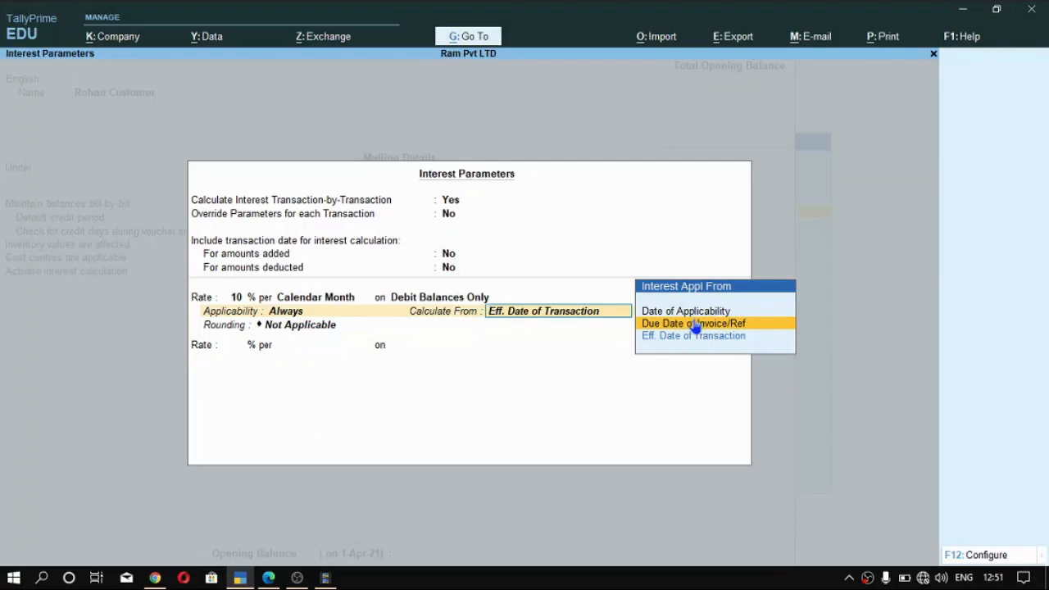
key(Up)
key(Down)
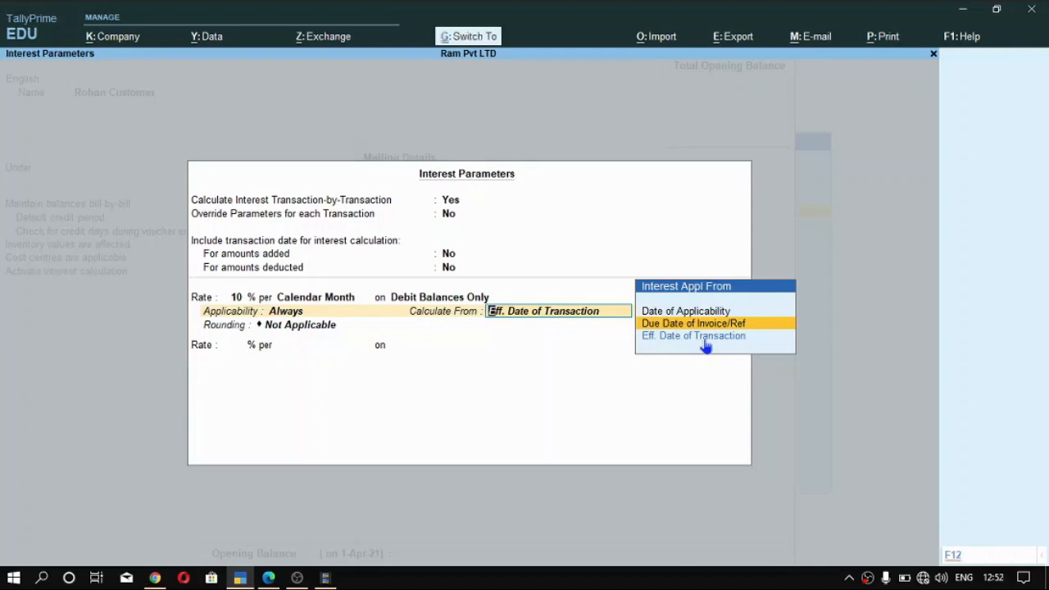
key(Down)
key(Up)
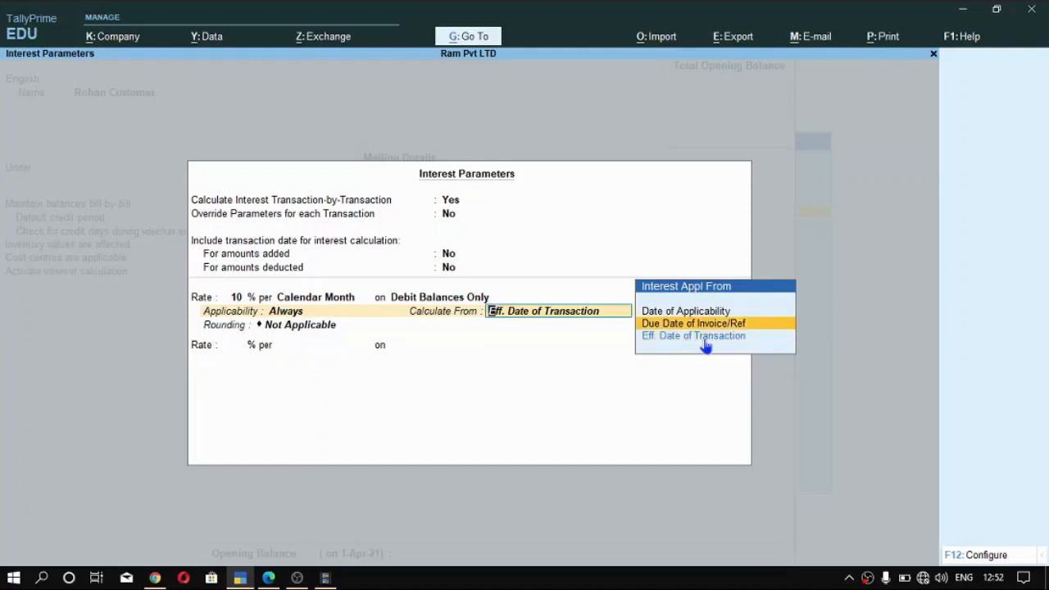
key(Down)
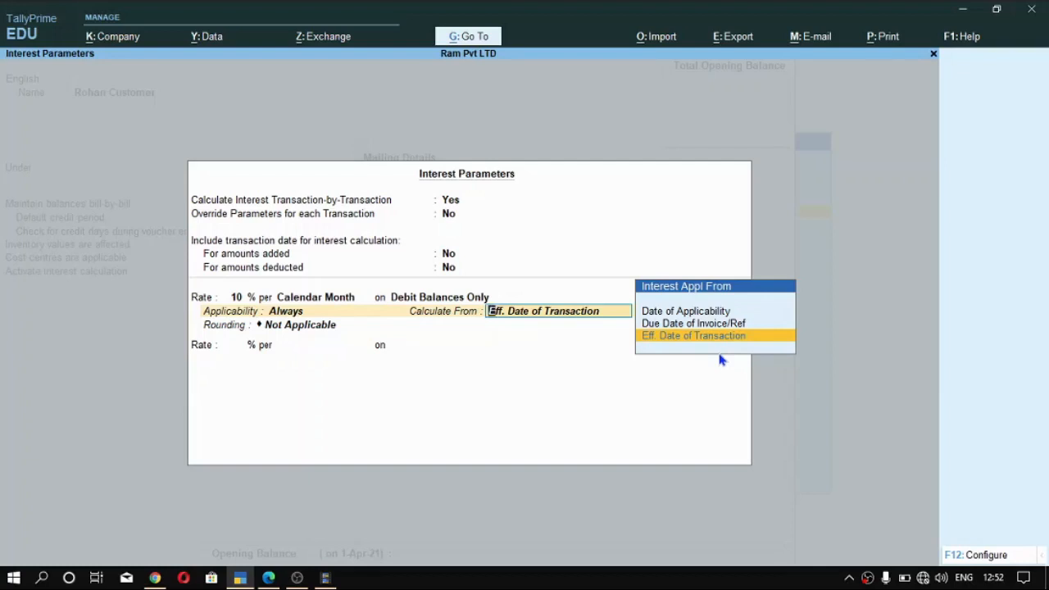
key(Up)
key(Down)
key(Up)
key(Up)
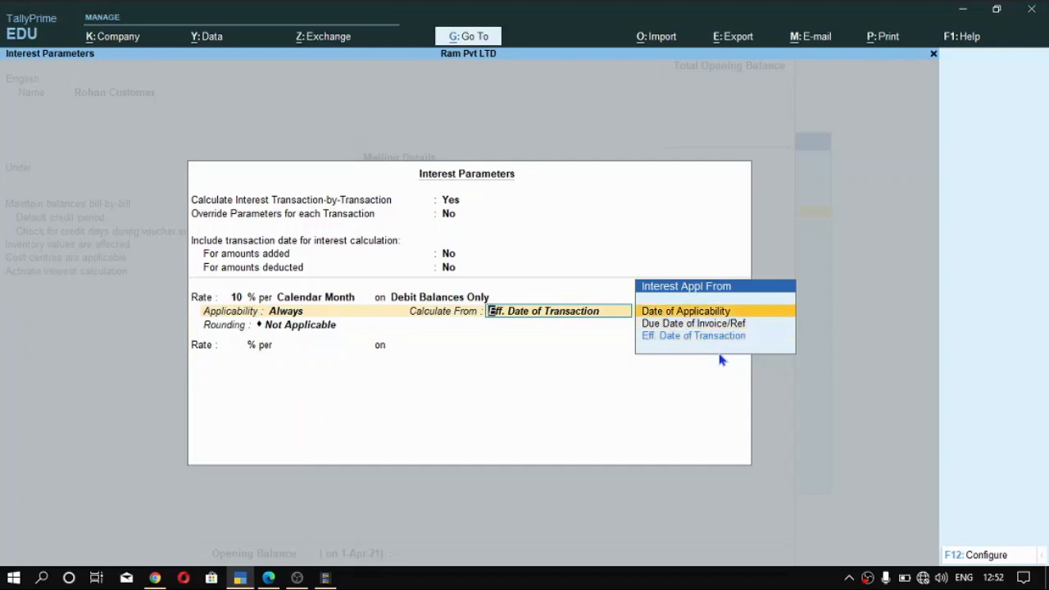
key(Return)
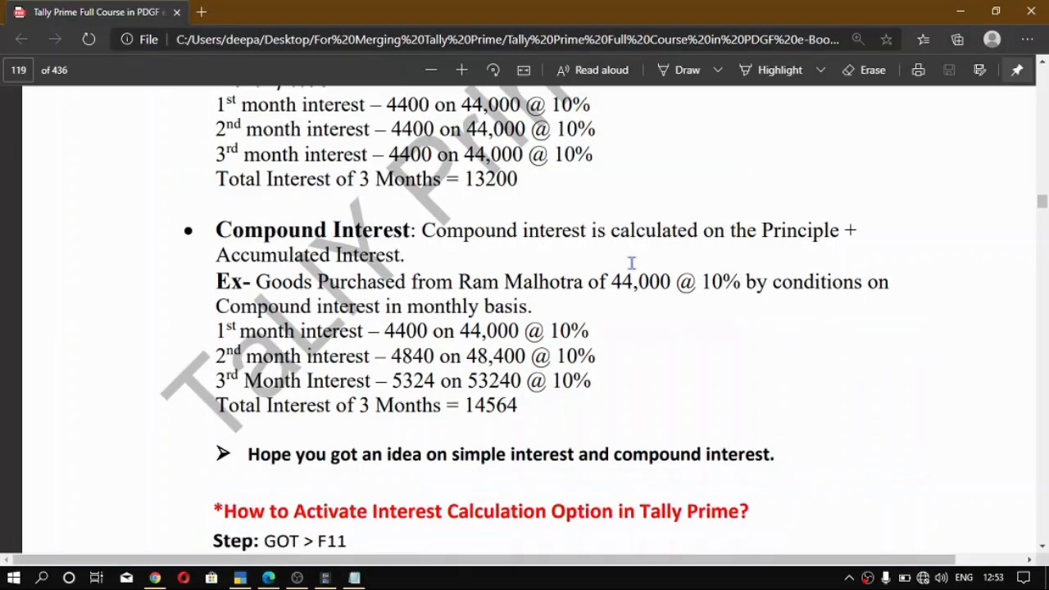
- Highlight the whole-number part of 222.42 in the Notepad note, and minimize the note
drag(289, 223, 242, 223)
drag(328, 223, 239, 223)
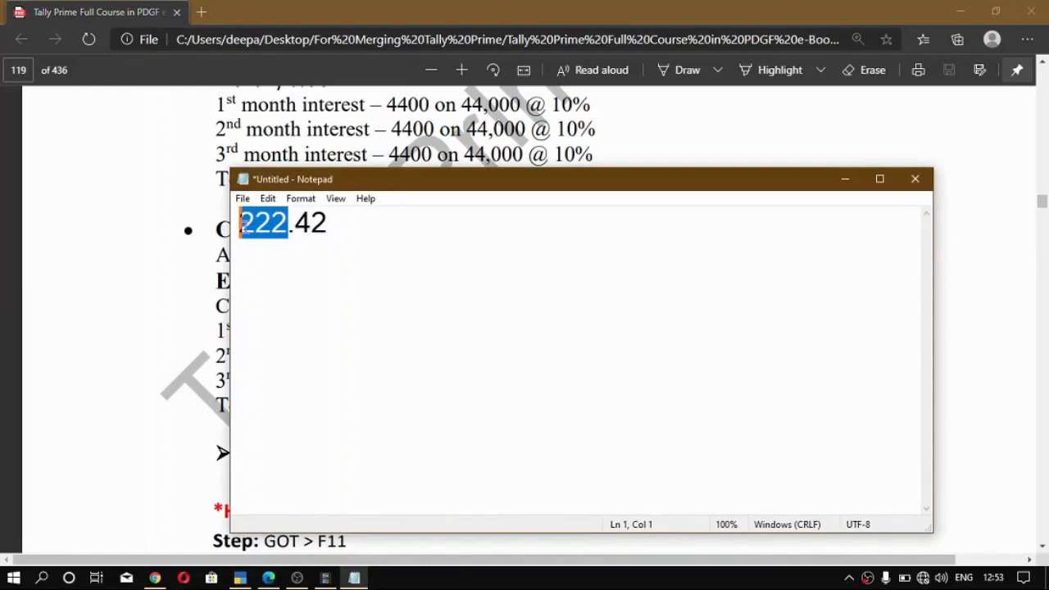
click(845, 178)
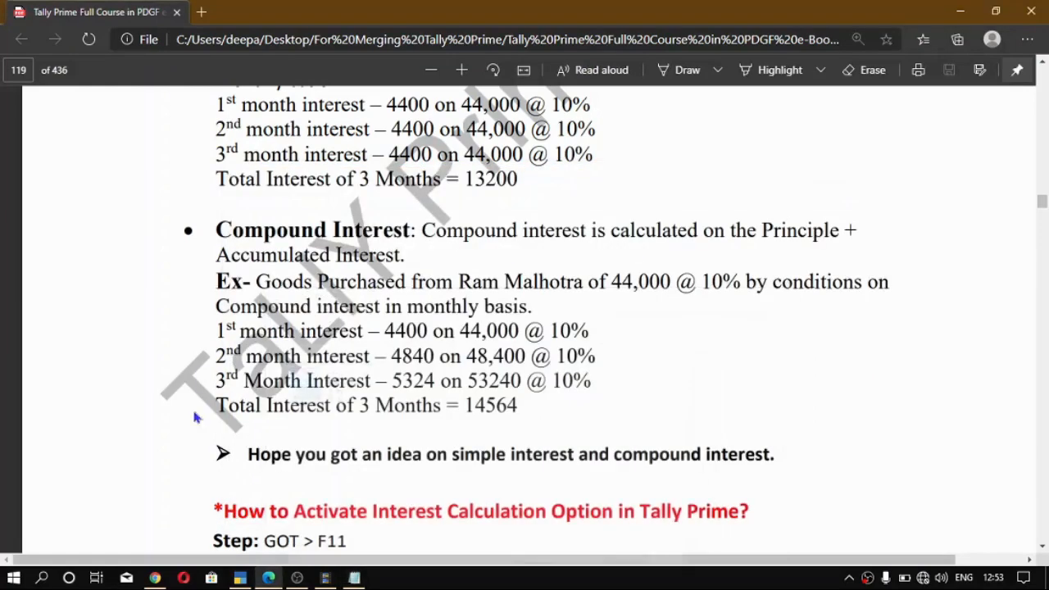
- Switch to TallyPrime, set the interest rounding to Normal Rounding with a limit of 1, and accept the interest parameters
click(240, 578)
click(463, 352)
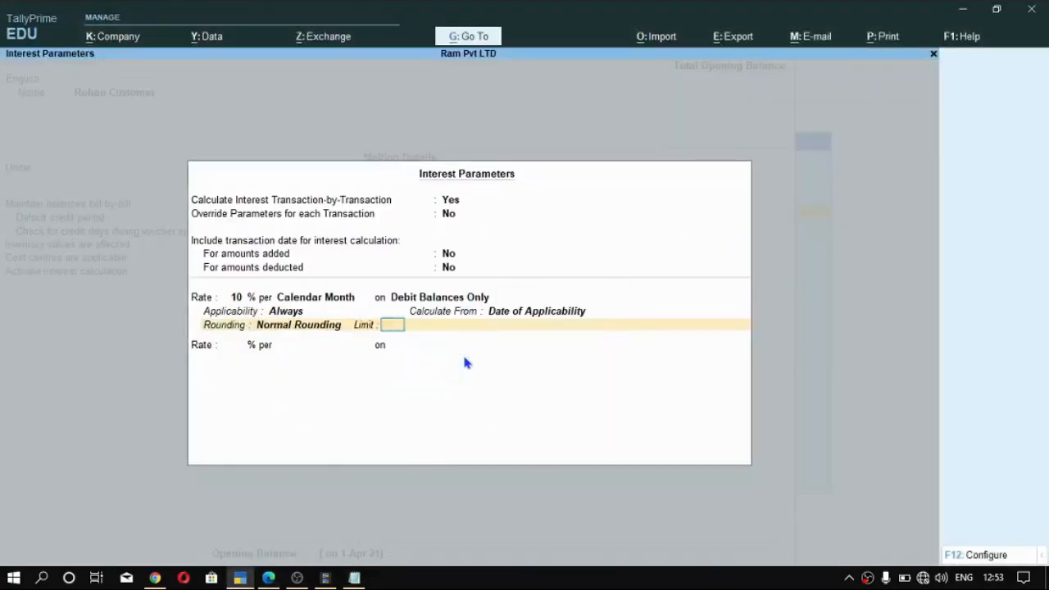
text(1)
key(Return)
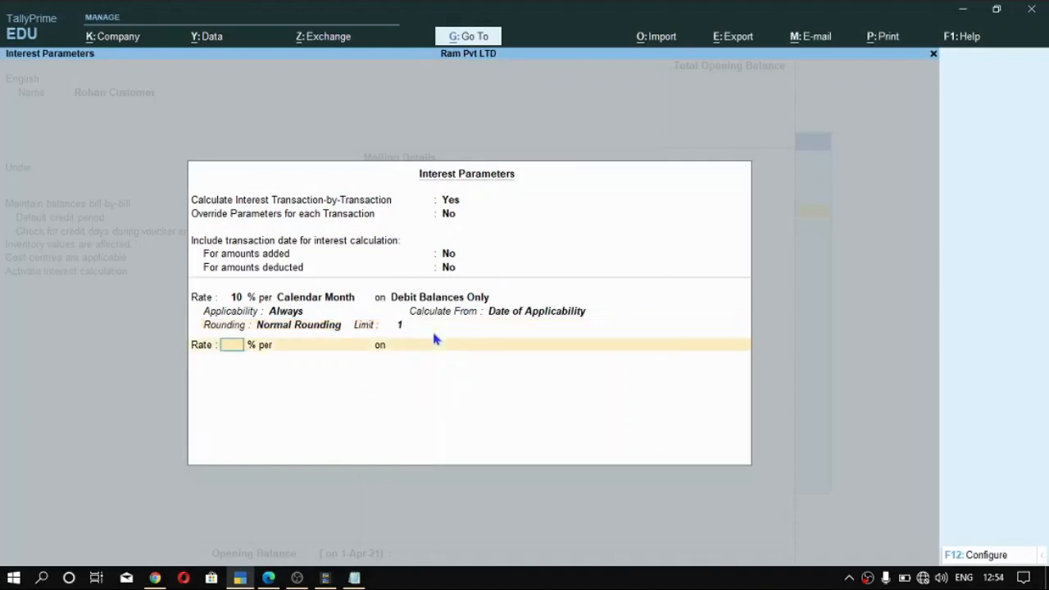
key(Return)
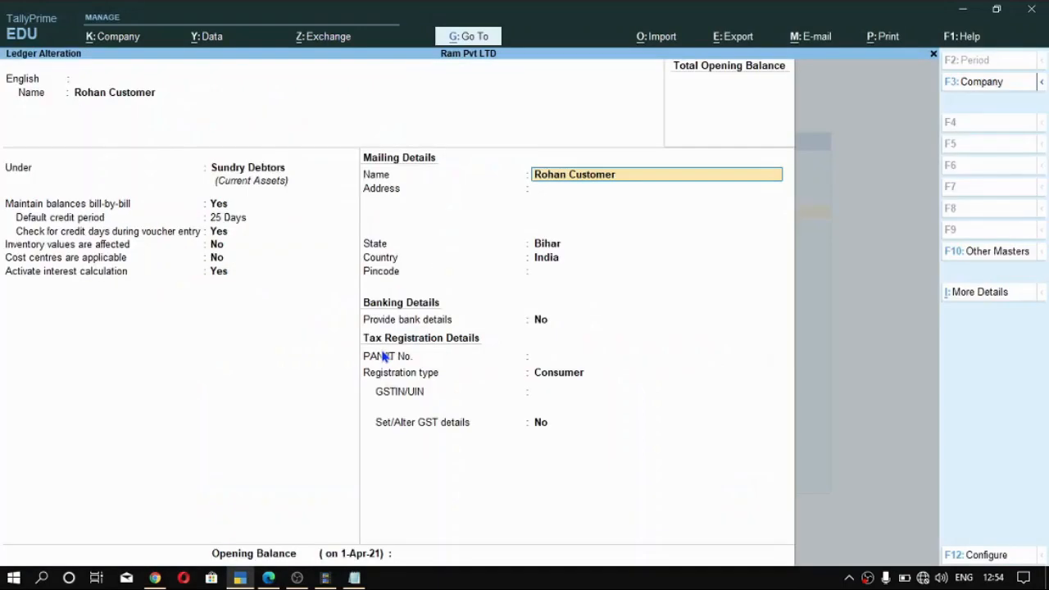
- Keep the remaining mailing, banking and tax details of the customer ledger and save it
key(Return)
key(Return)
key(Return)
key(Return)
key(Return)
key(Return)
key(Return)
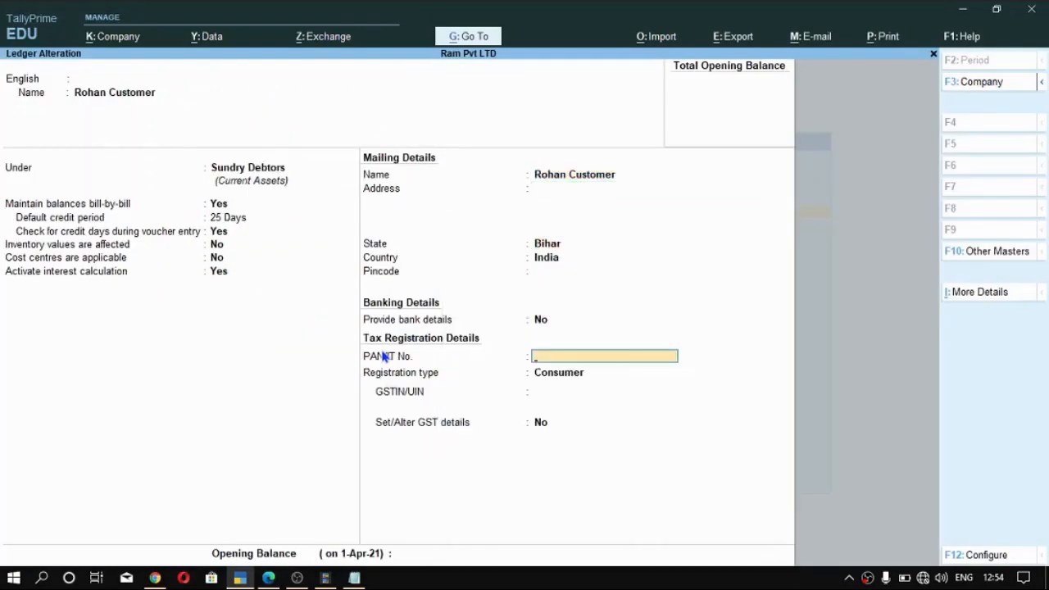
key(Return)
key(Return)
key(Return)
key(Return)
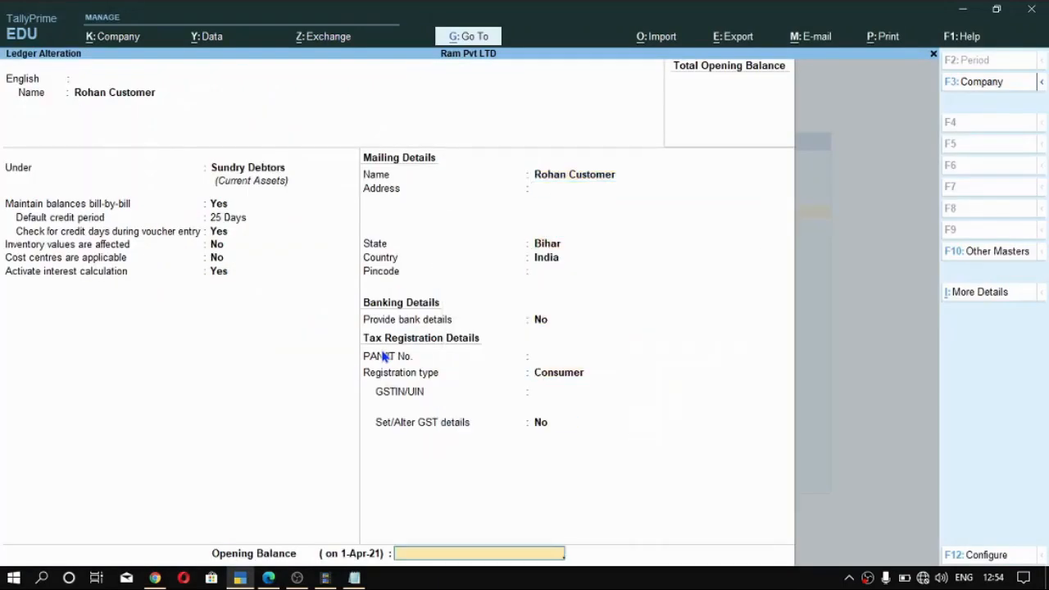
- Open the supplier ledger for alteration and set Activate interest calculation to Yes
key(Return)
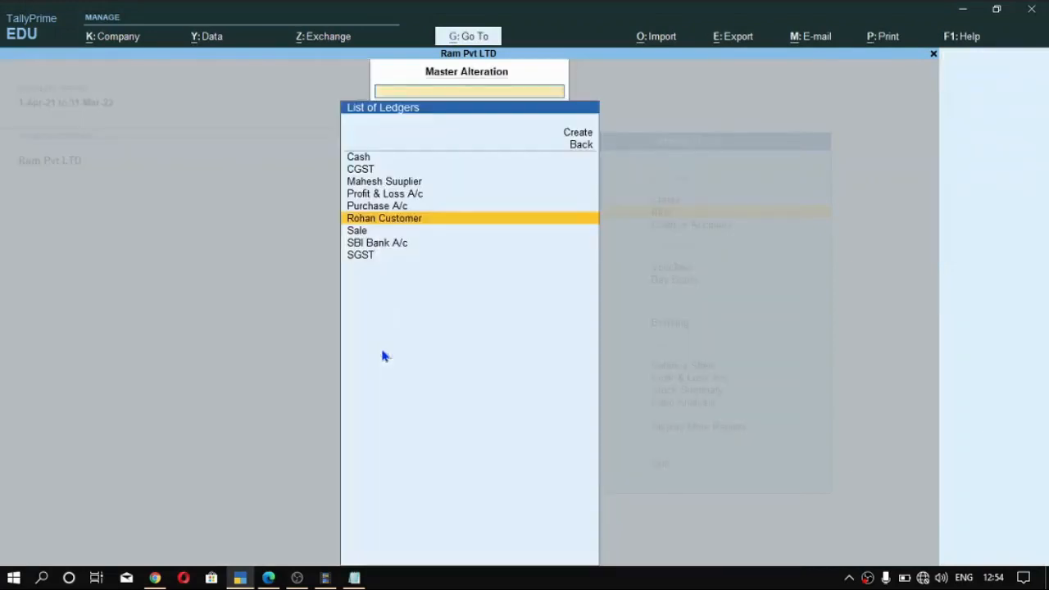
key(Up)
key(Up)
key(Up)
key(Return)
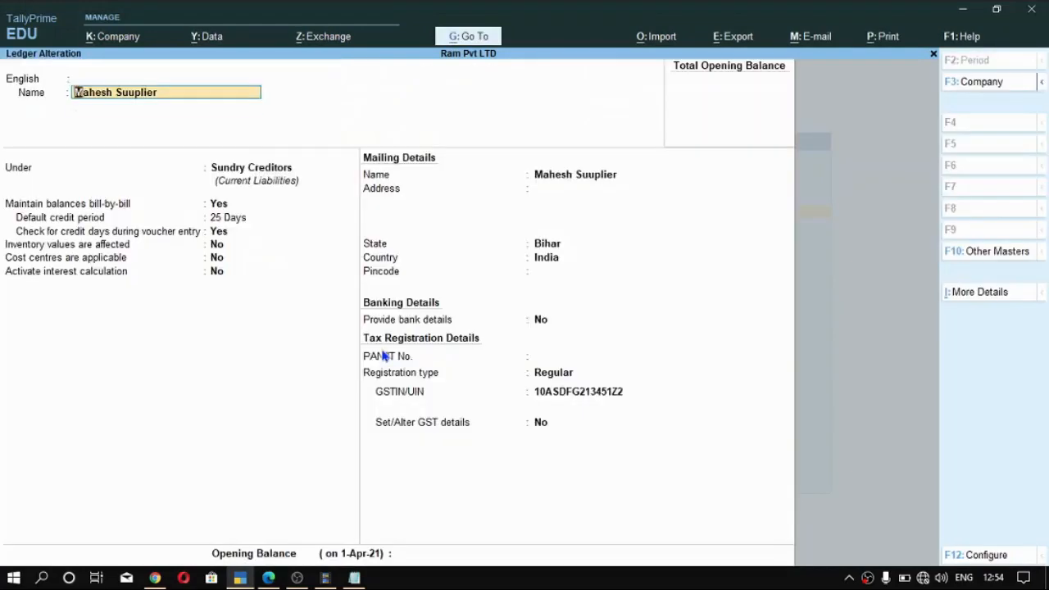
key(Return)
key(Return)
key(Return)
key(Return)
key(Return)
key(Return)
key(Return)
text(y)
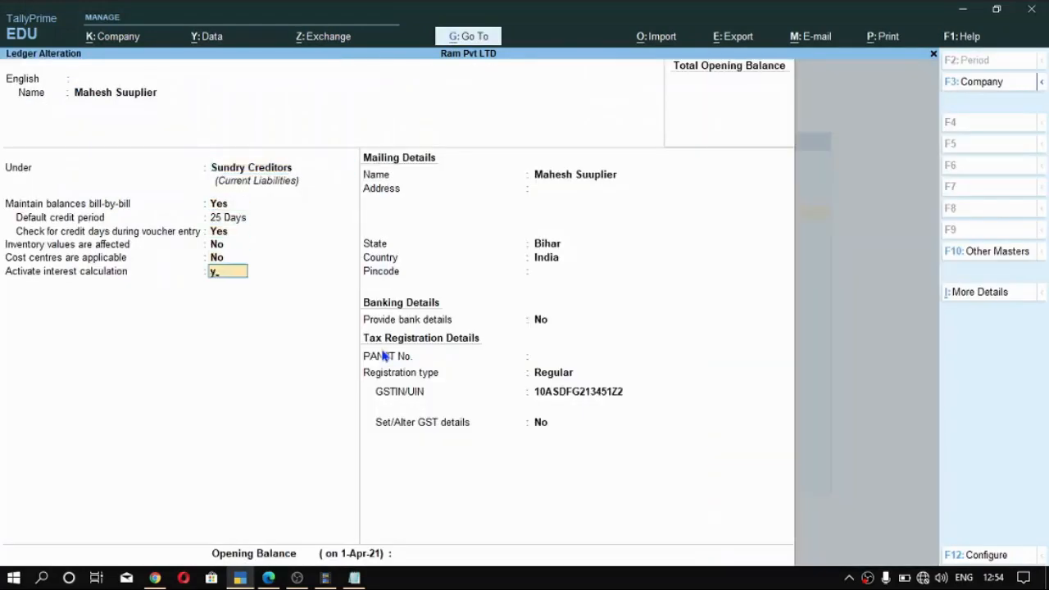
key(Return)
key(Up)
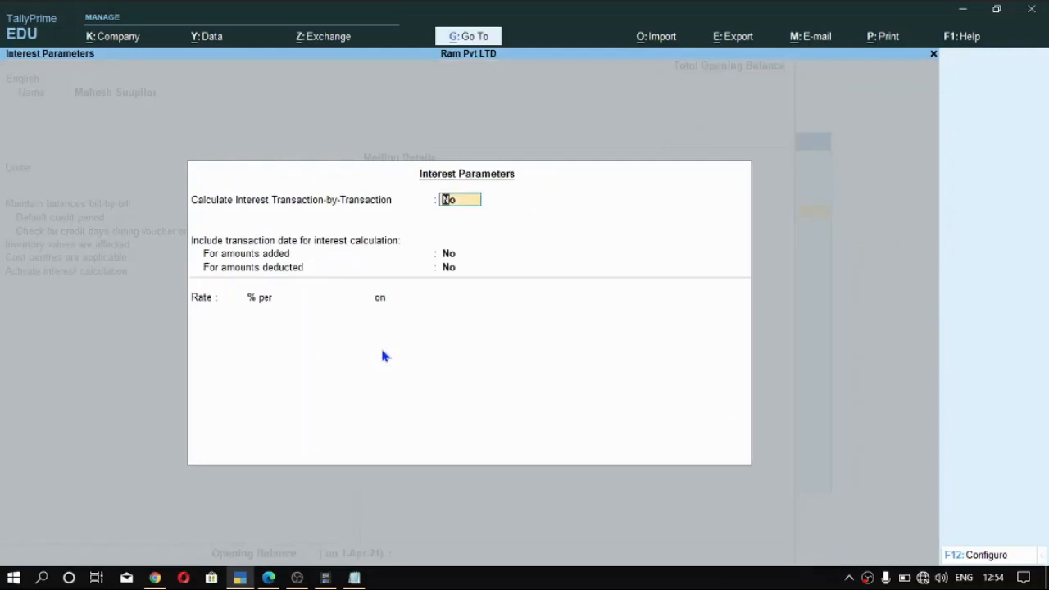
- Set the supplier ledger's Calculate Interest Transaction-by-Transaction to Yes, keeping the override and both transaction date options at No
text(y)
key(Return)
key(Return)
key(Return)
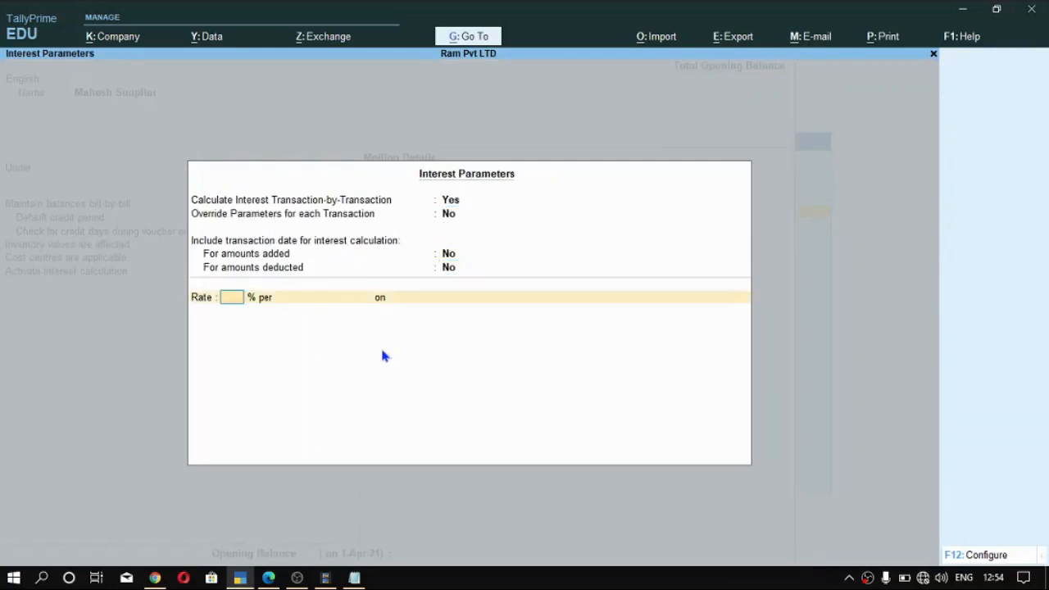
- Set the supplier ledger's interest rate to 10% per Calendar Month
text(10)
key(Return)
key(Down)
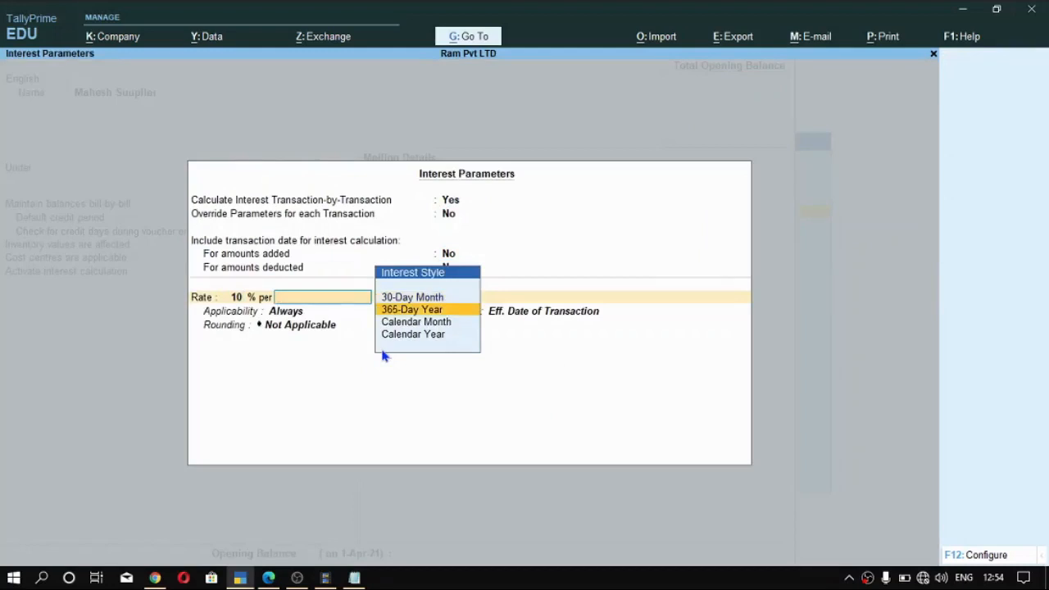
key(Down)
key(Up)
key(Down)
key(Down)
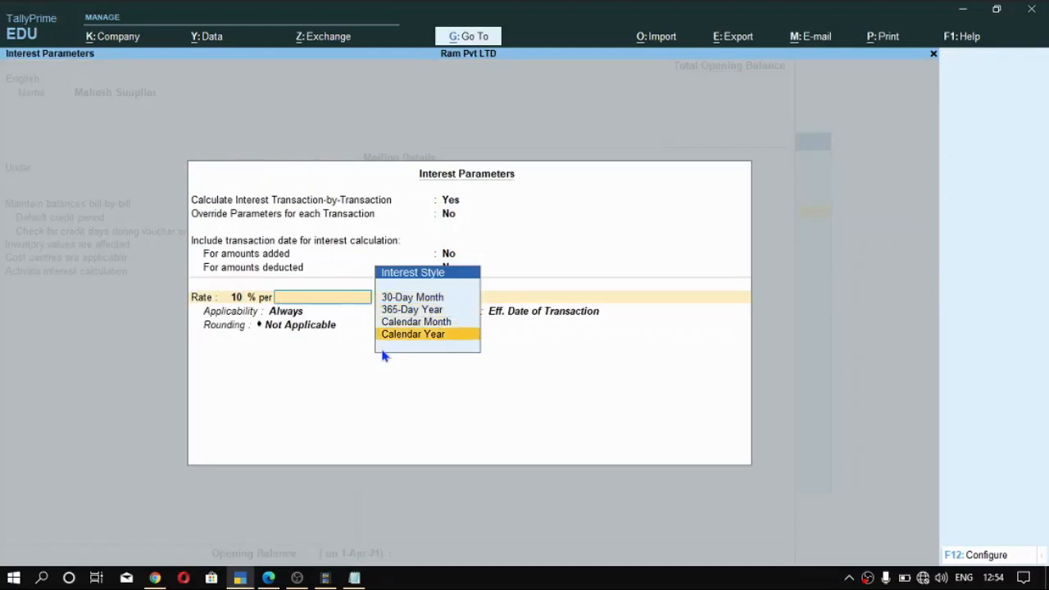
key(Up)
key(Return)
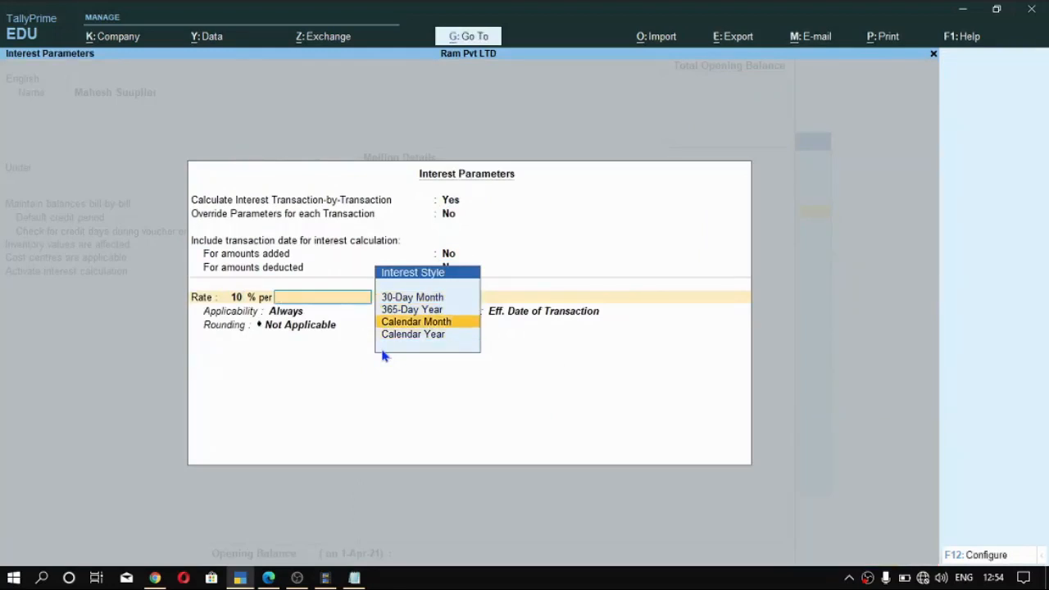
- Apply the supplier ledger's interest rate to Credit Balances Only
key(Return)
key(Return)
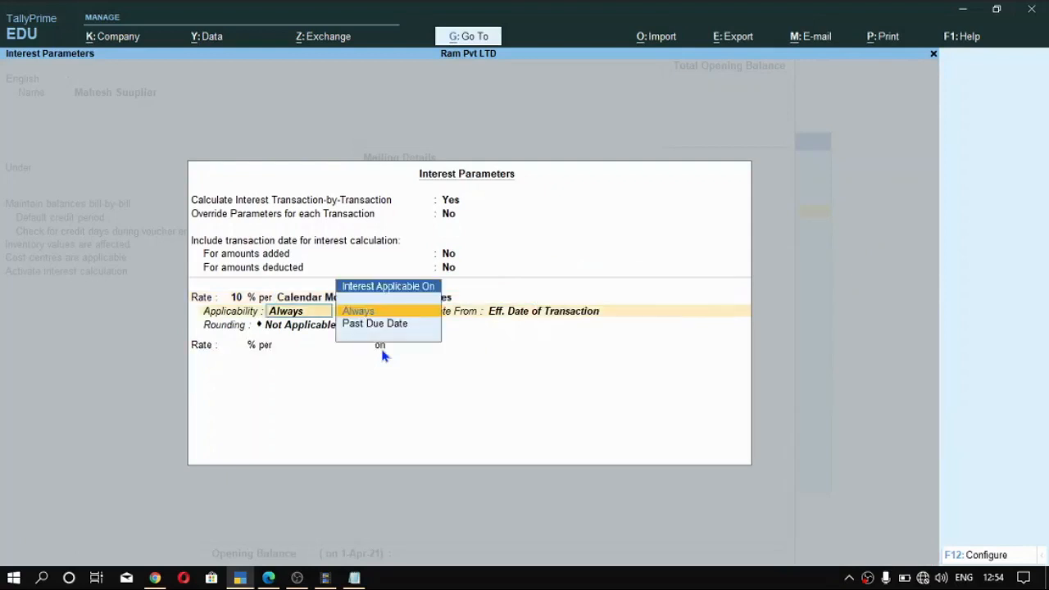
key(BackSpace)
key(Down)
key(Down)
key(Up)
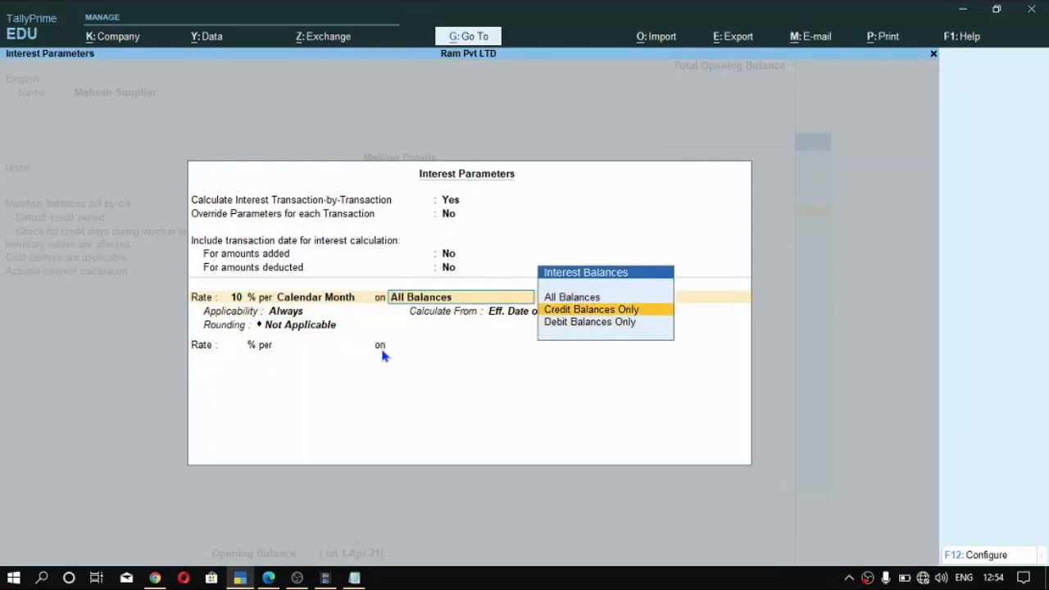
key(Return)
key(Return)
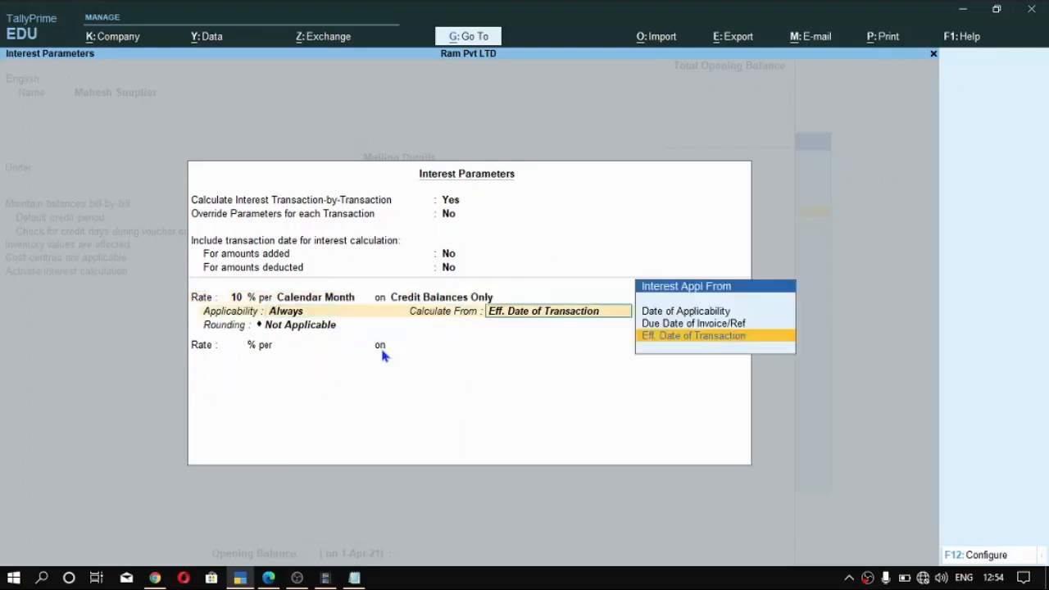
- Keep the supplier interest's applicability at Always and calculate it from Due Date of Invoice/Ref
key(Up)
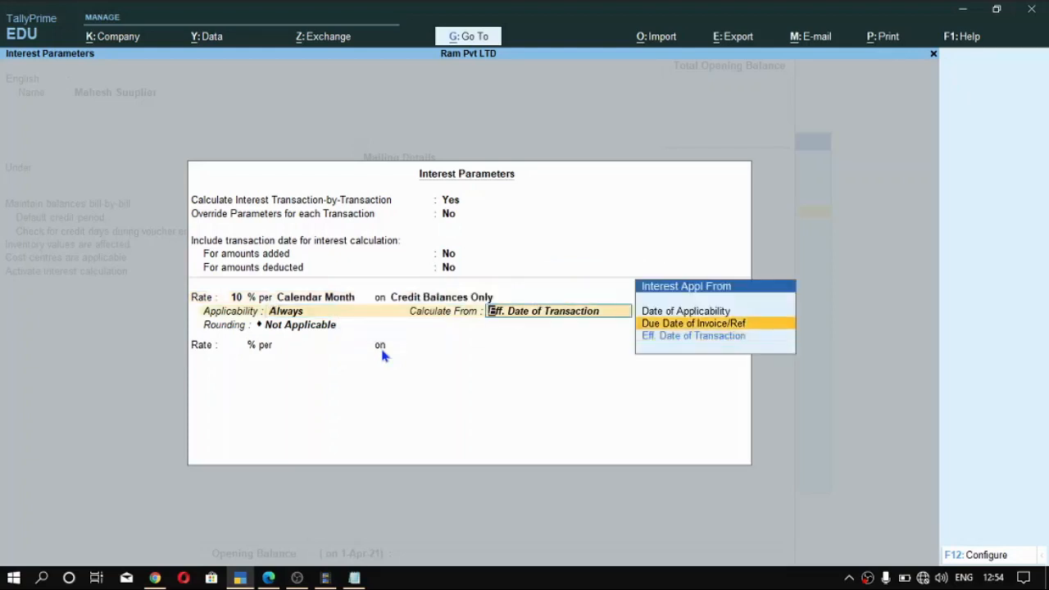
key(Return)
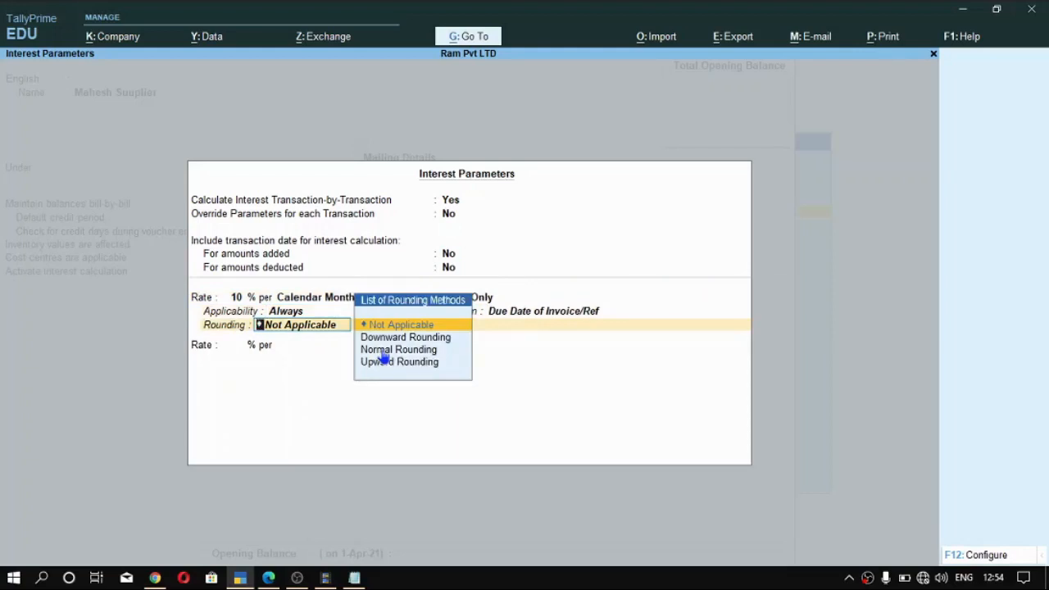
- Set the supplier ledger's interest rounding to Normal Rounding and accept the interest parameters
key(Down)
key(Down)
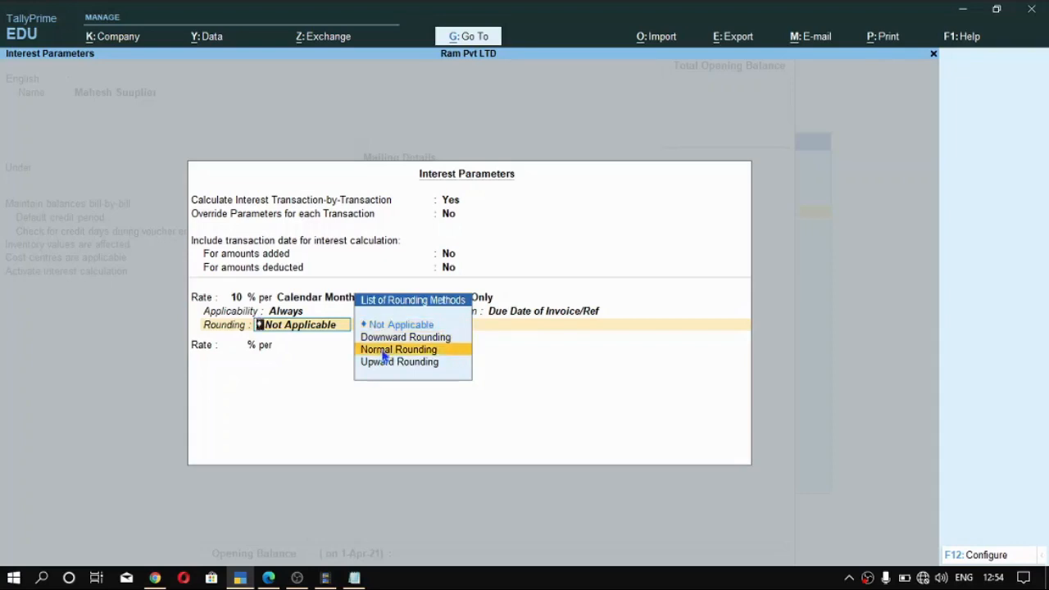
key(Return)
key(Return)
- Keep the remaining details of the supplier ledger and save it
key(Return)
key(Return)
key(Return)
key(Return)
key(Return)
key(Return)
key(Return)
key(Return)
key(Return)
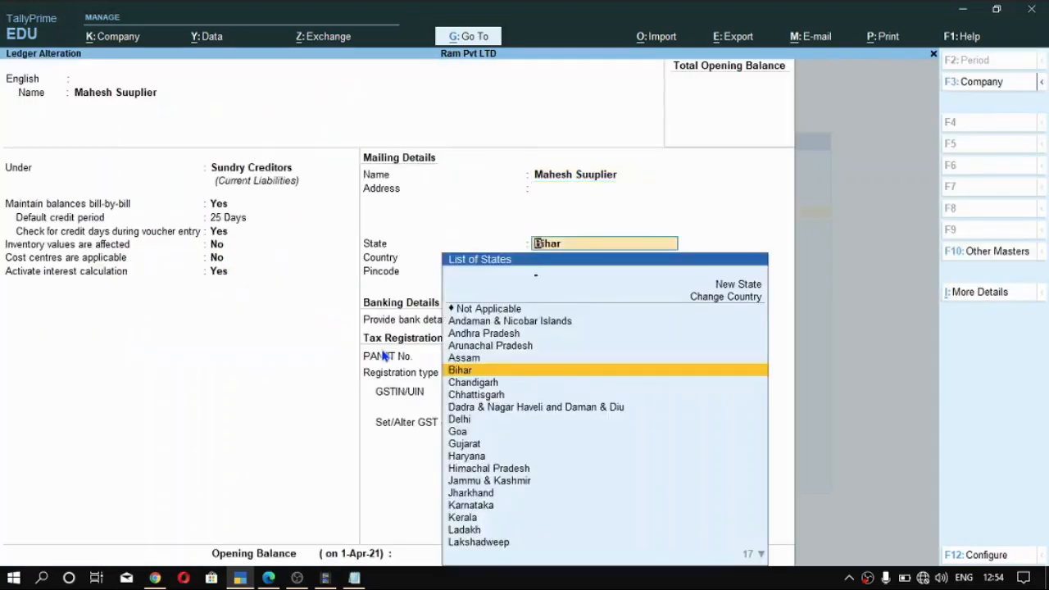
- Leave ledger alteration and start a Purchase voucher with supplier invoice number A1 dated 1-Apr-21
key(Return)
key(Return)
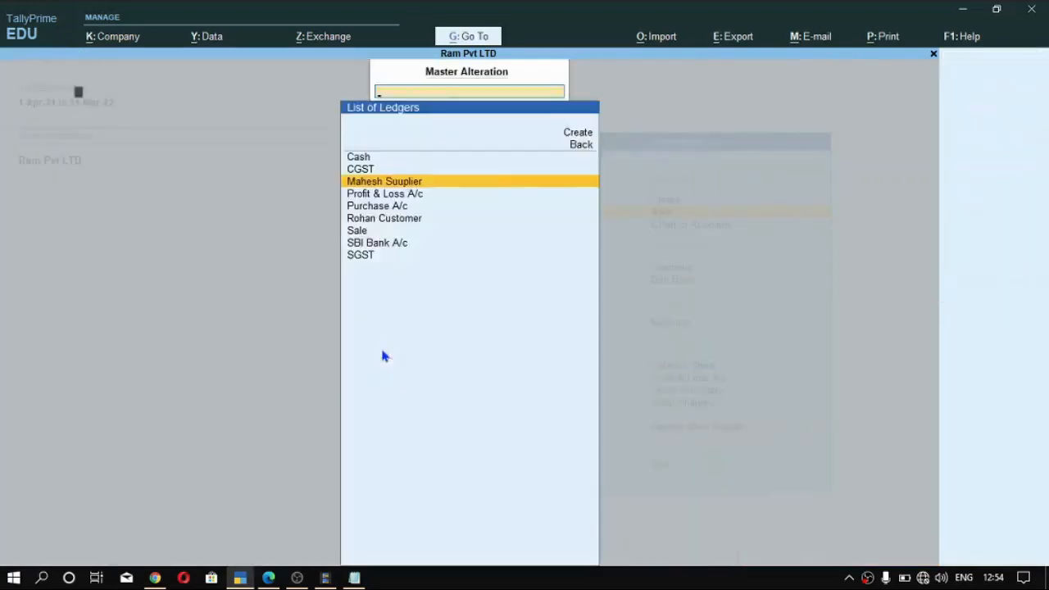
key(Return)
key(Escape)
key(v)
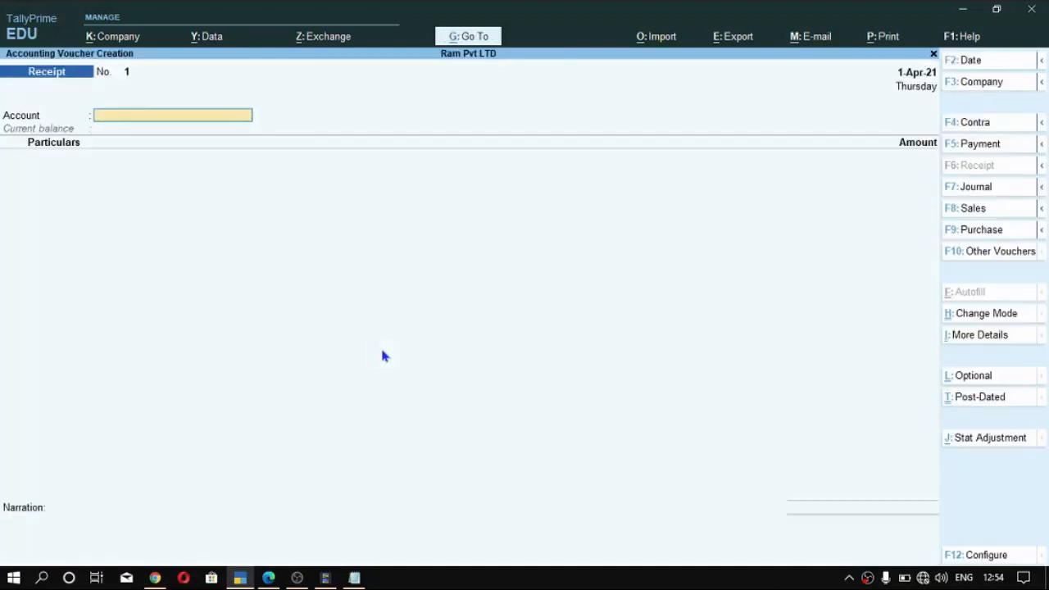
key(F9)
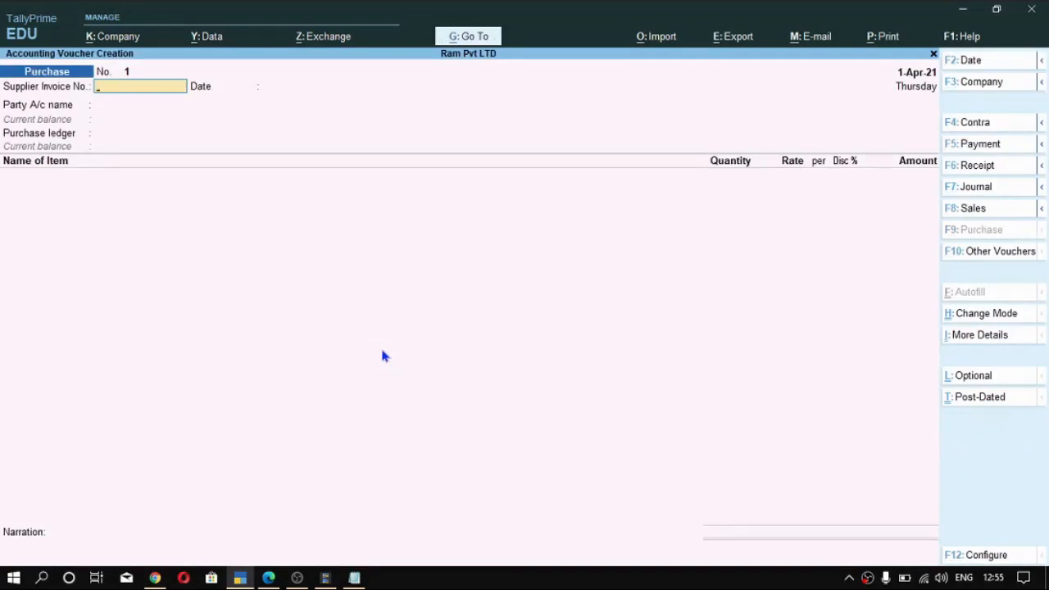
text(1223)
key(BackSpace)
key(BackSpace)
key(BackSpace)
key(BackSpace)
text(A1)
key(Return)
key(Return)
- Set the supplier as the purchase voucher's party, accept the receipt details, and use Purchase A/c as the purchase ledger
key(Down)
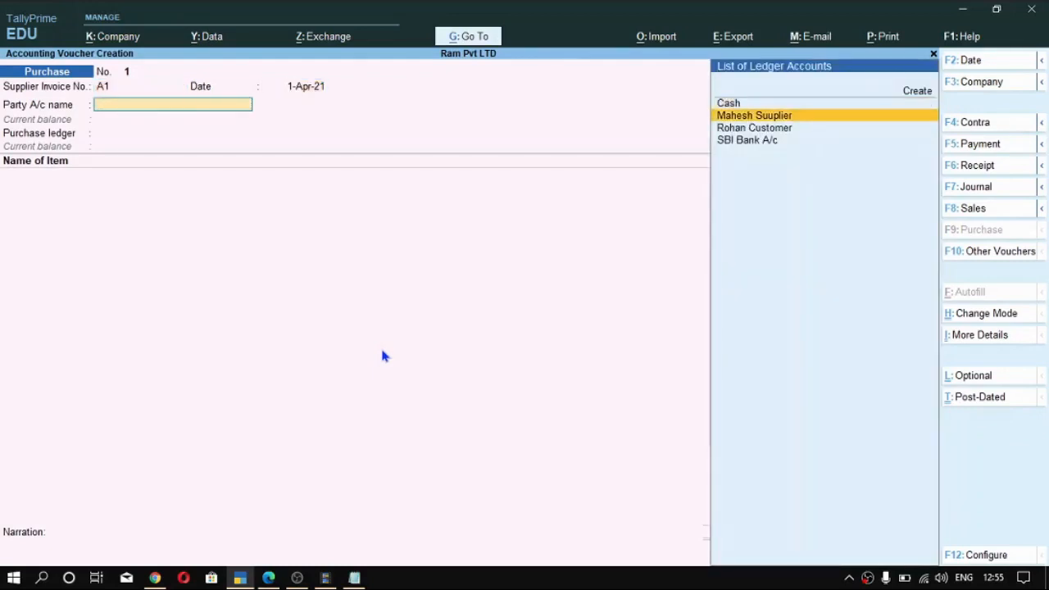
key(Return)
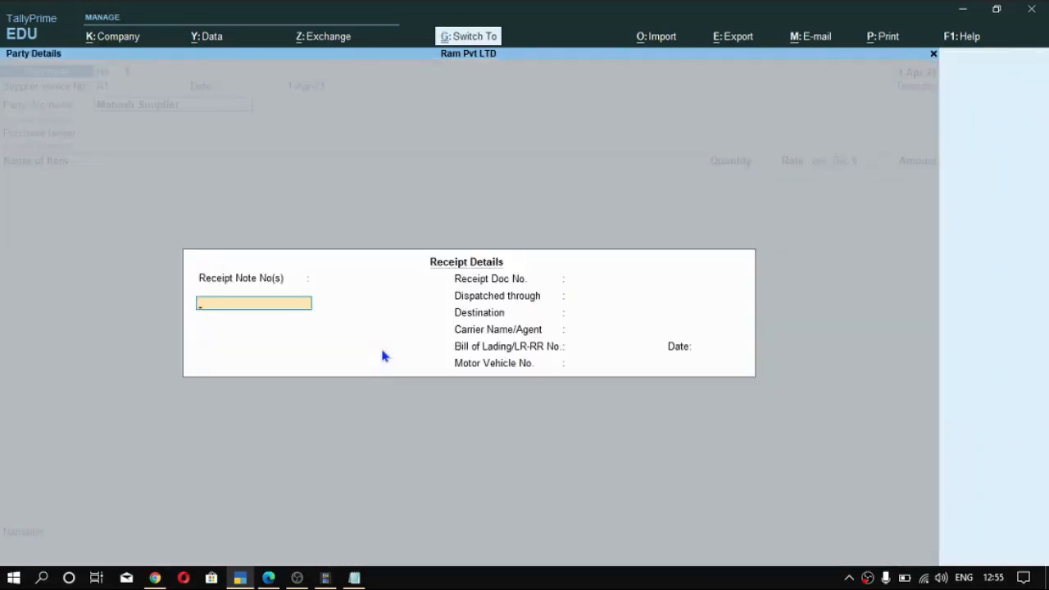
key(ctrl+a)
key(Return)
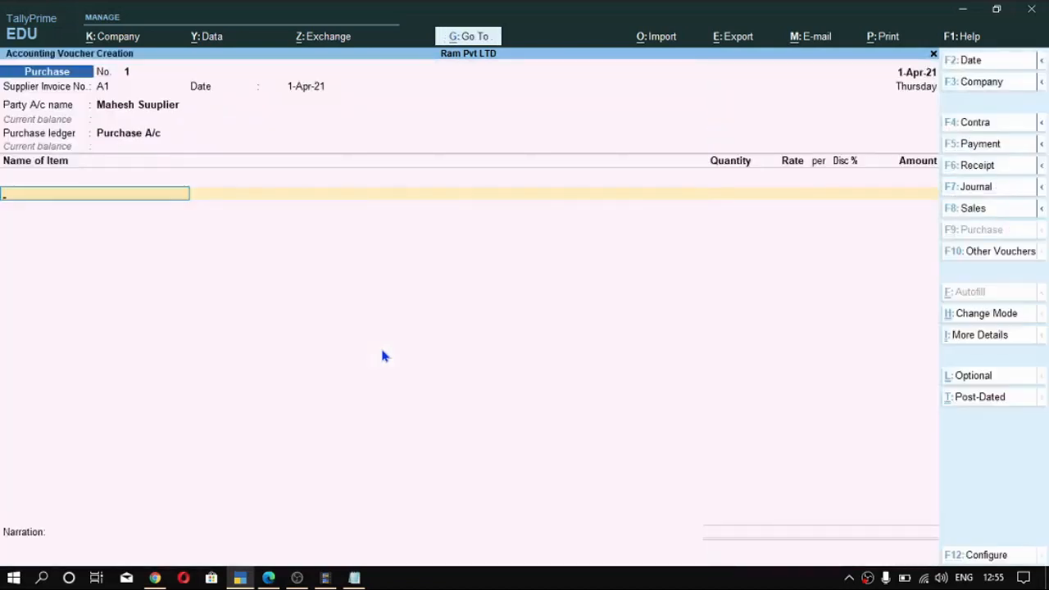
- Add 10 Pcs of Dell Laptop at a rate of 10,000 to the purchase voucher and end the item list
text(De)
key(Return)
text(10)
key(Return)
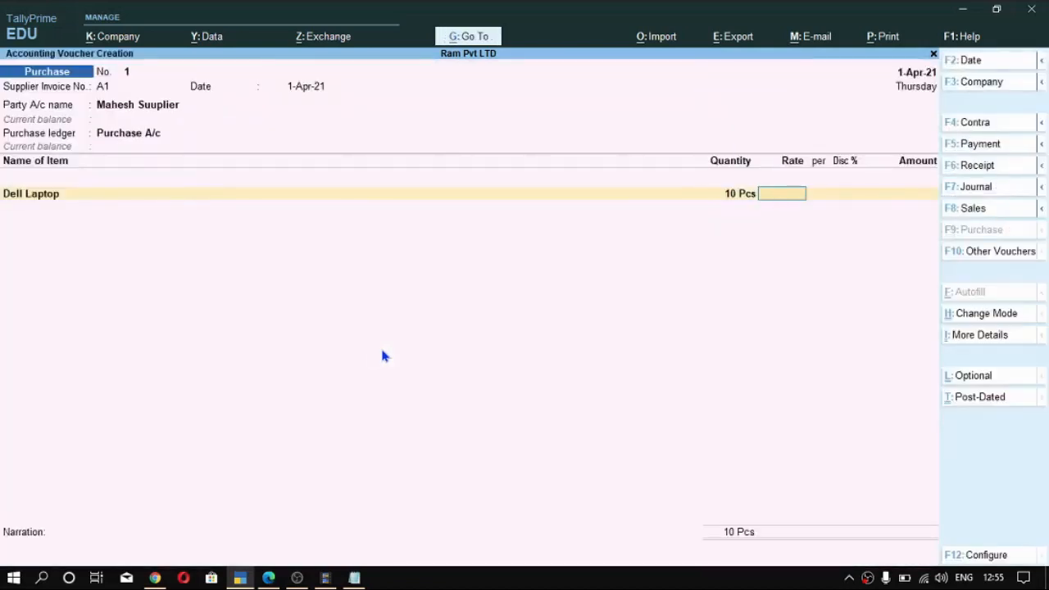
text(10000)
key(Return)
key(Return)
- Add the CGST and SGST ledgers to the purchase voucher
key(Return)
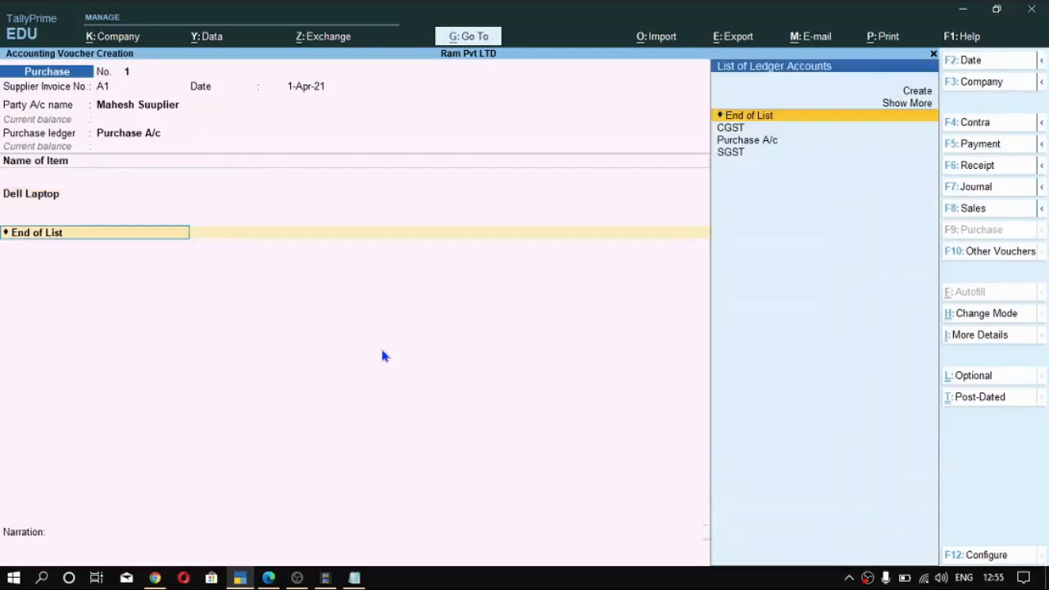
text(cg)
key(Return)
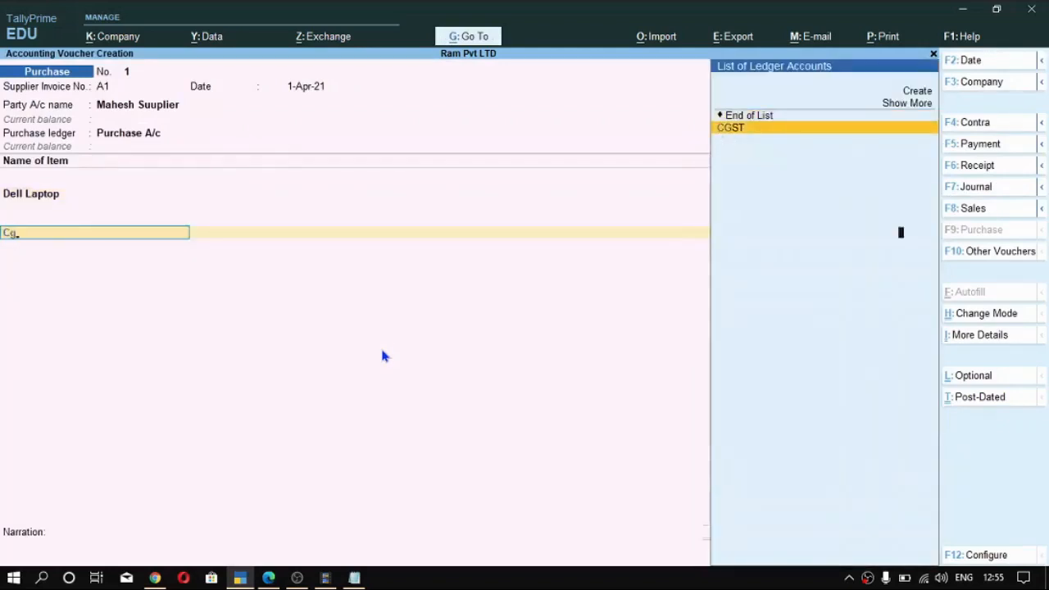
key(Return)
text(sg)
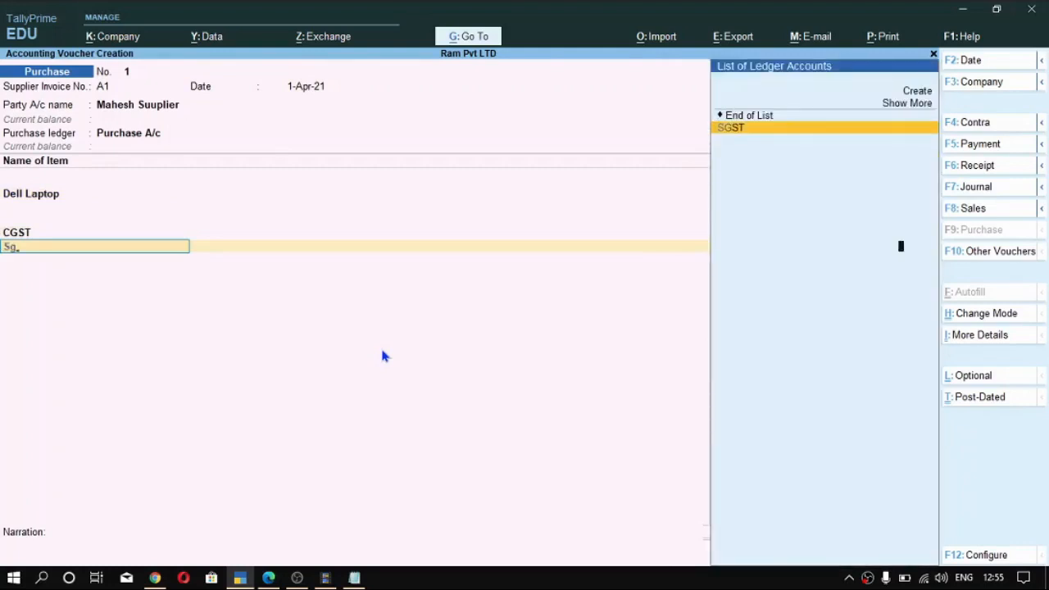
key(Return)
key(Return)
key(Return)
- Record the supplier's bill as New Ref A1 with 25 credit days for the full amount and save the purchase voucher
key(Return)
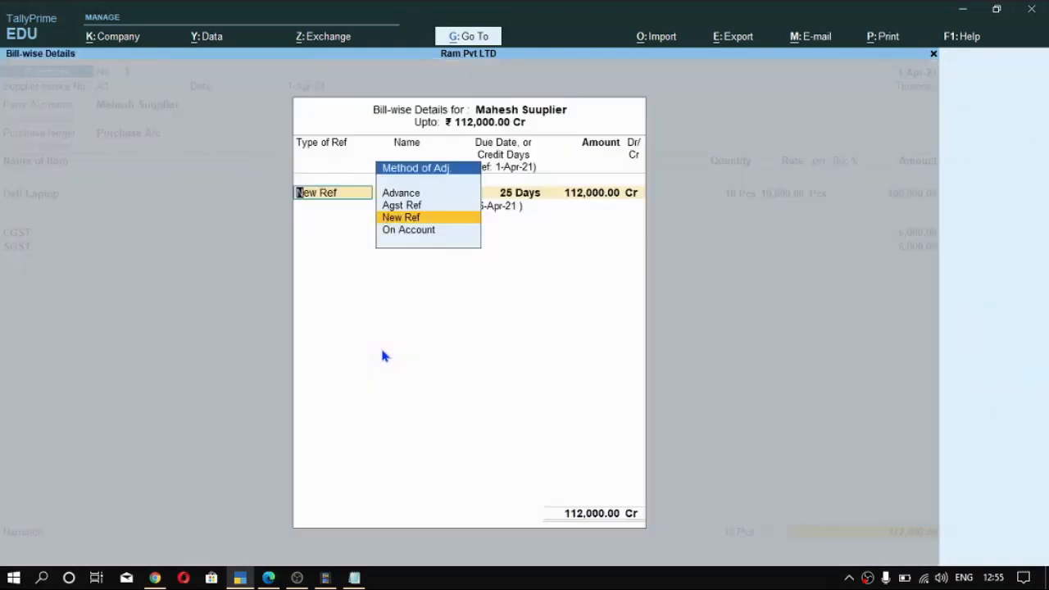
key(Return)
key(Return)
key(Return)
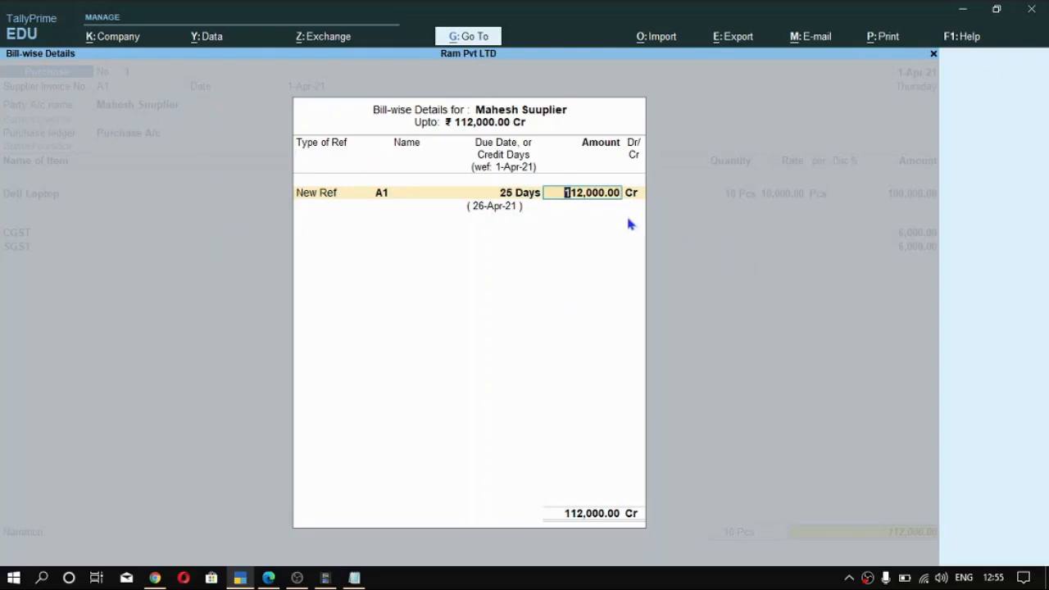
key(Return)
key(Return)
key(Return)
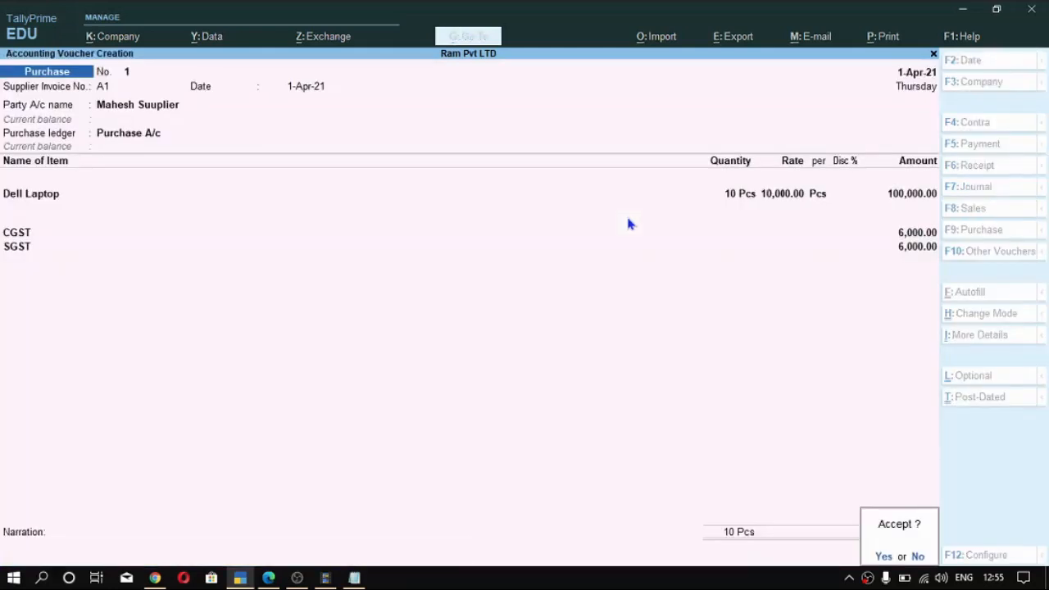
key(Return)
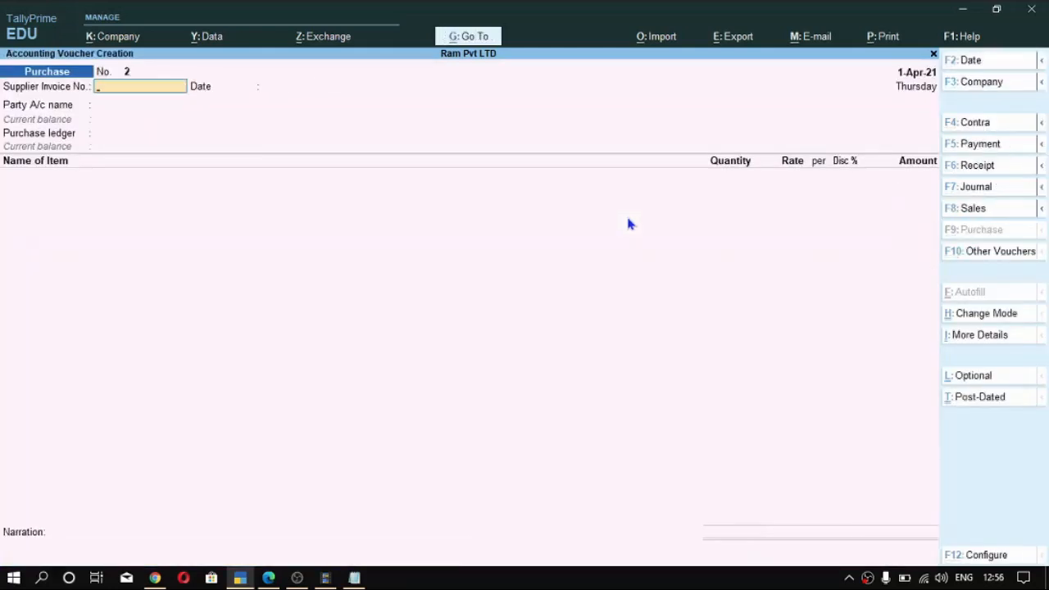
- Start a Sales voucher with reference number C1 dated 1-Apr-21
key(F8)
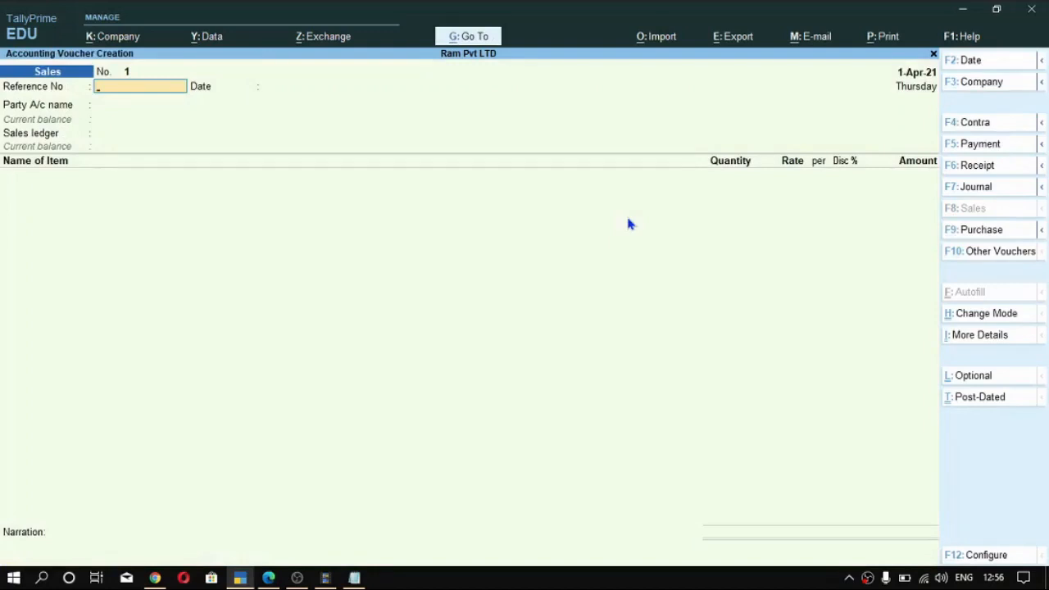
text(123)
key(BackSpace)
key(BackSpace)
key(BackSpace)
text(C1)
key(Return)
key(Return)
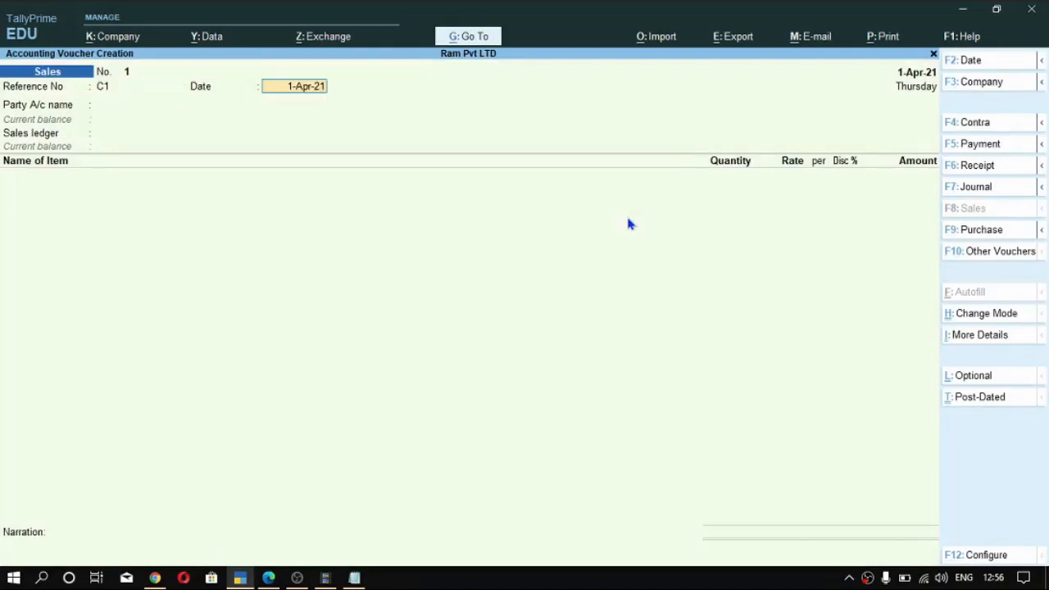
key(BackSpace)
key(Return)
- Set the customer as the sales voucher's party and Sale as the sales ledger
key(Down)
key(Down)
key(Down)
key(Up)
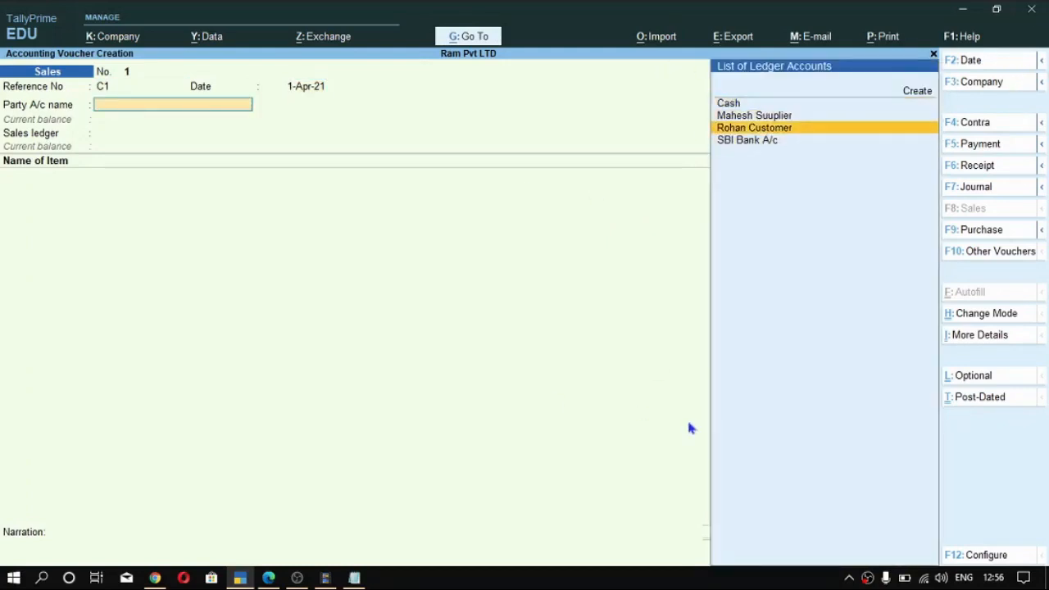
key(Return)
key(Return)
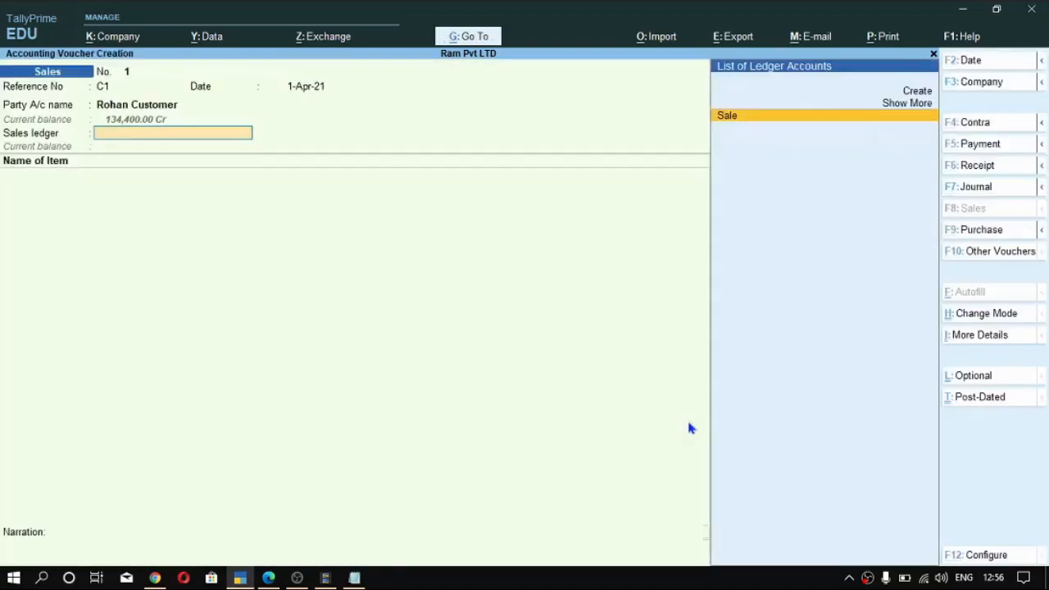
key(Return)
- Add 10 Pcs of Dell Laptop at a rate of 12,000 to the sales voucher and end the item list
key(Return)
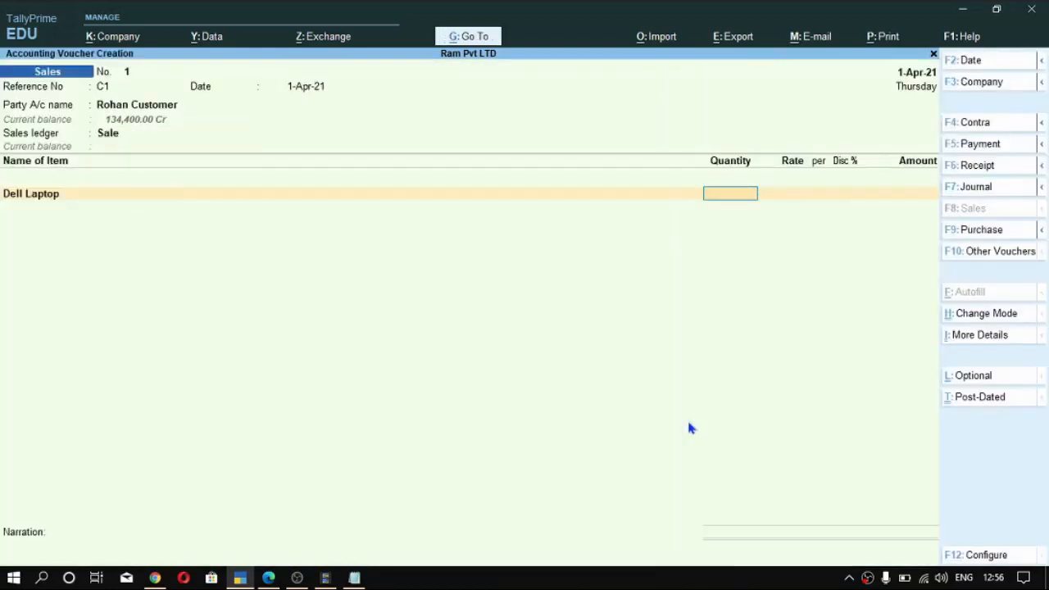
text(10)
key(Return)
text(12)
key(Return)
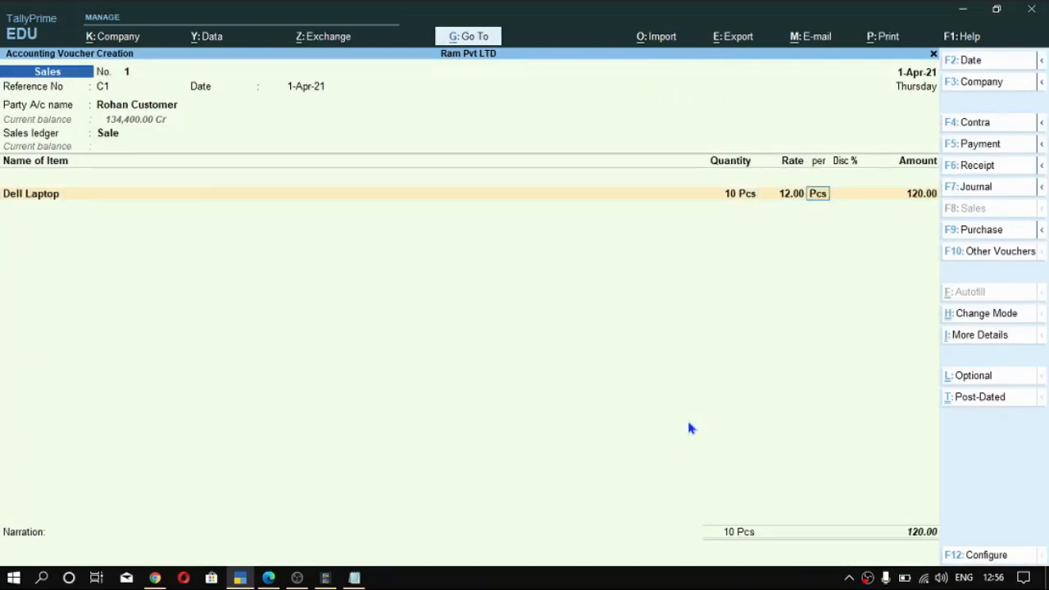
key(BackSpace)
text(12000)
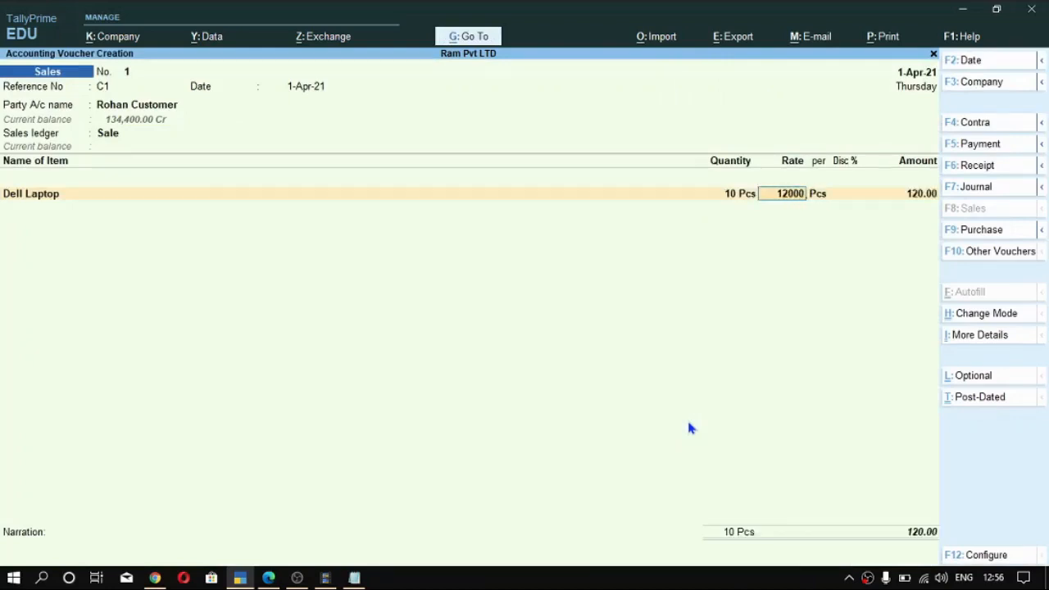
key(Return)
key(Return)
key(Return)
key(Return)
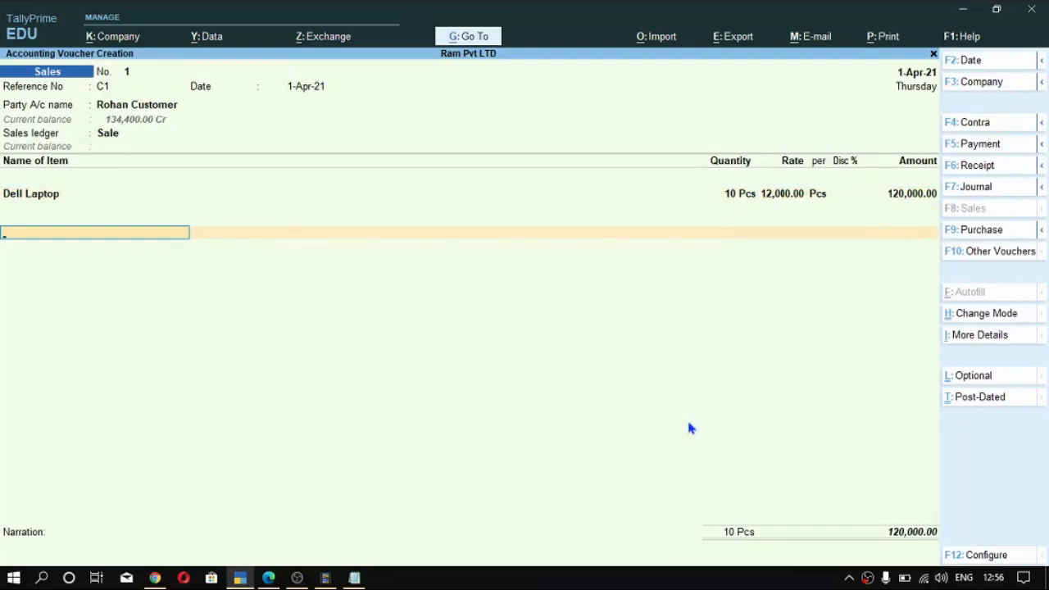
- Add the SGST and CGST ledgers to the sales voucher
text(sg)
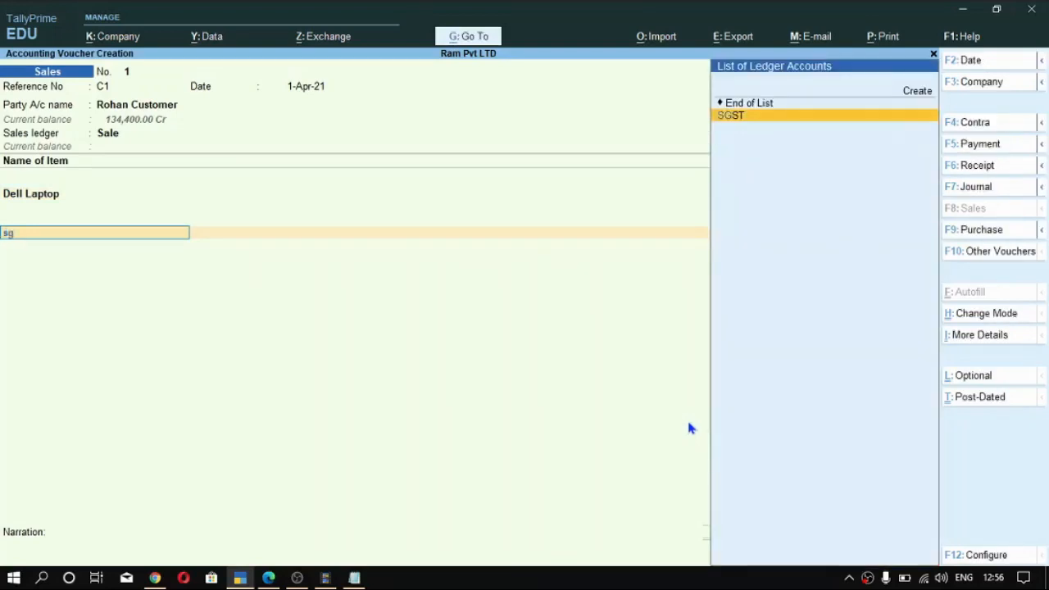
key(Return)
key(Return)
text(c)
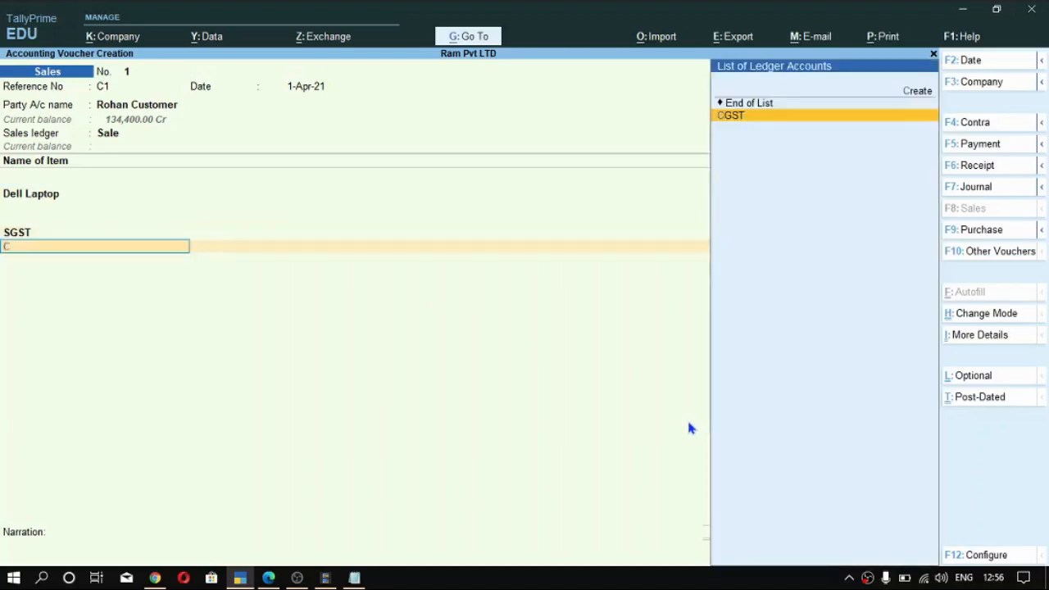
key(Return)
key(Return)
key(Return)
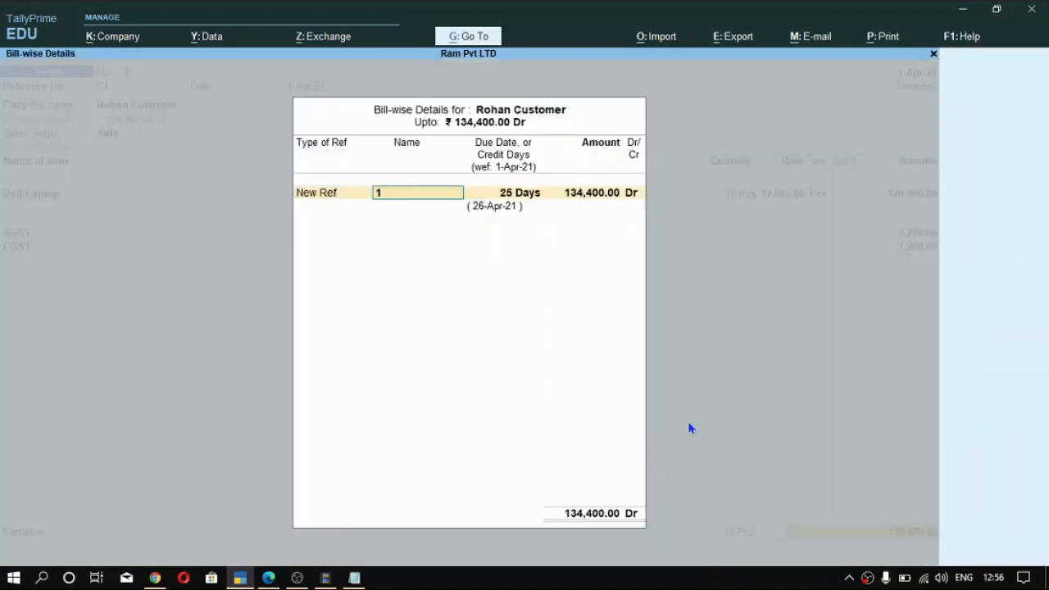
- Record the customer's bill as New Ref 1 with 25 credit days for the full amount, save the sales voucher and leave voucher entry
key(BackSpace)
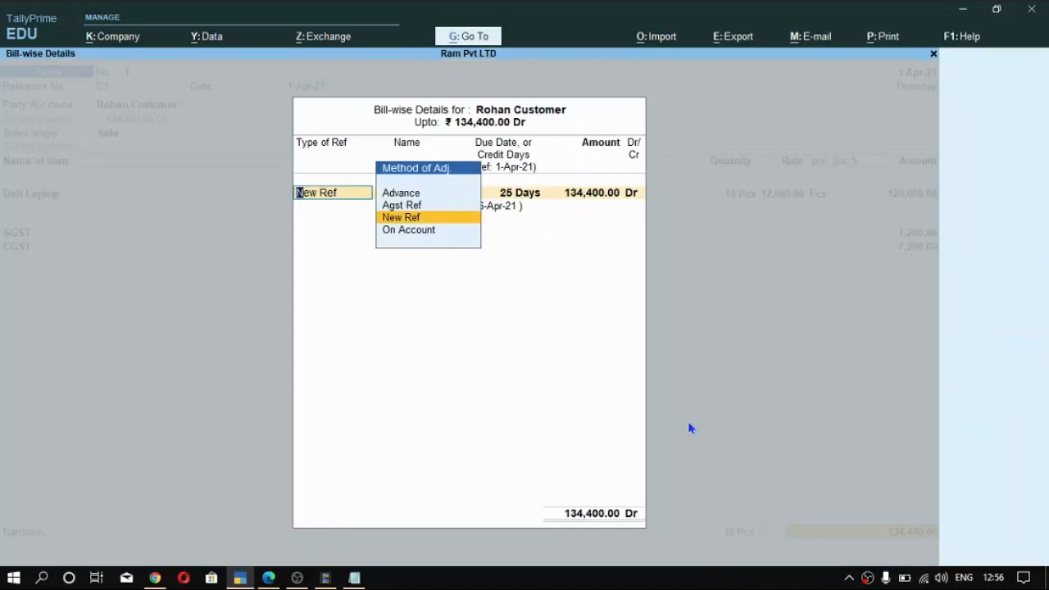
key(Return)
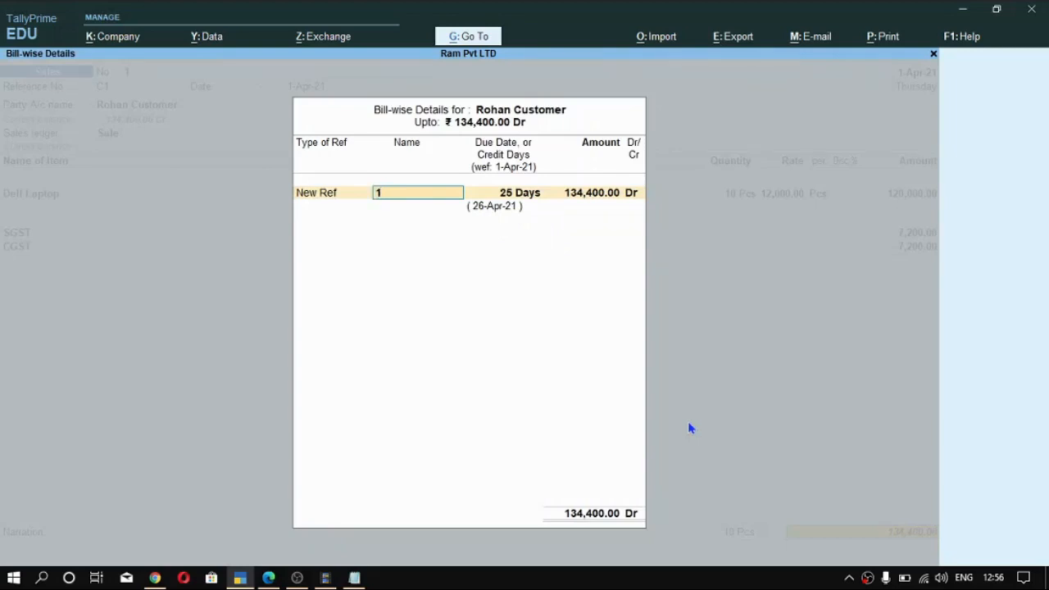
key(Return)
key(Return)
key(Return)
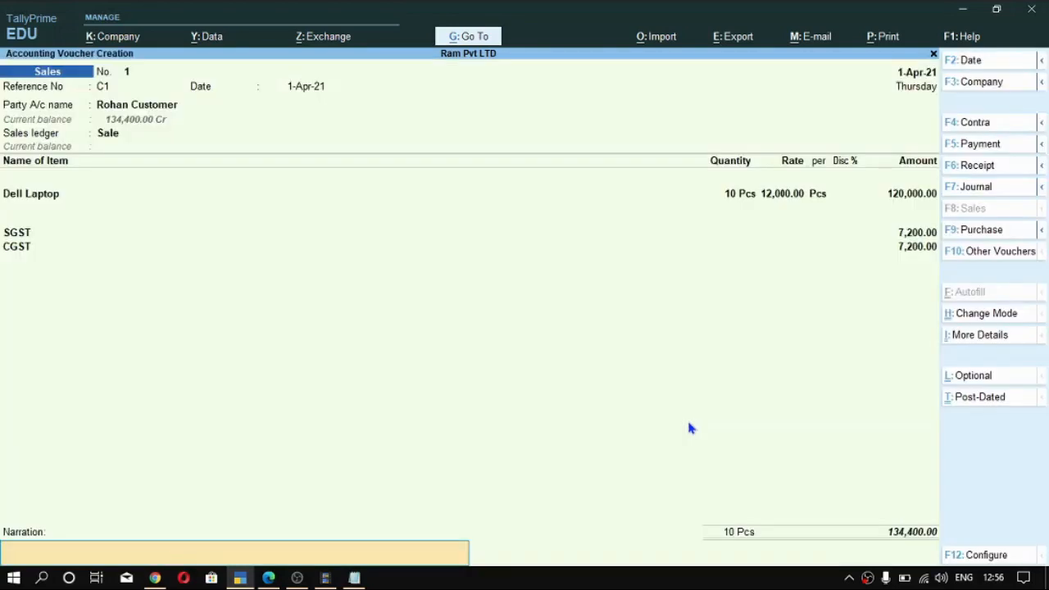
key(Return)
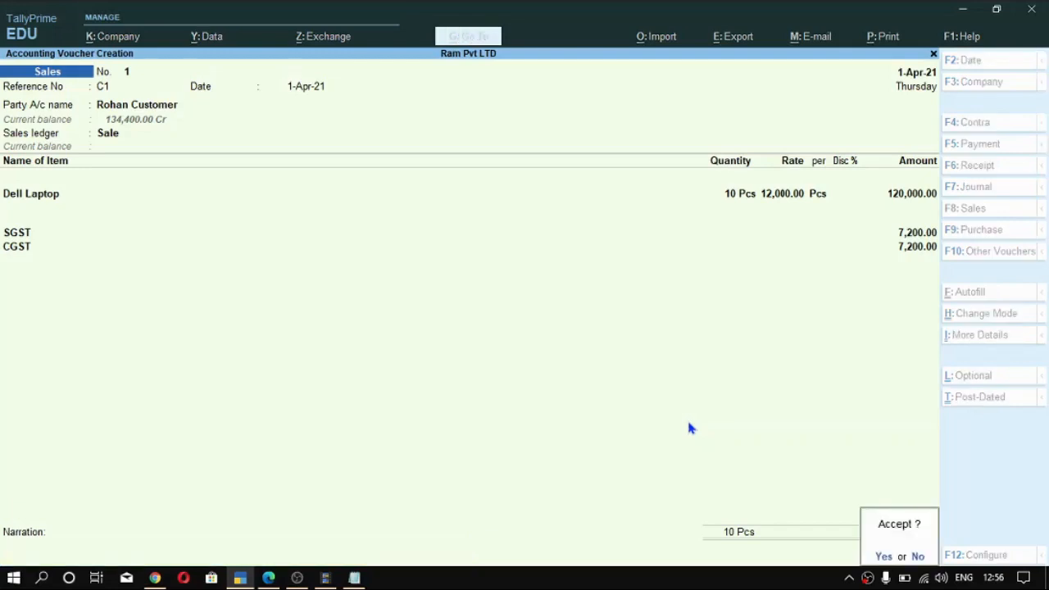
key(Return)
key(ctrl+q)
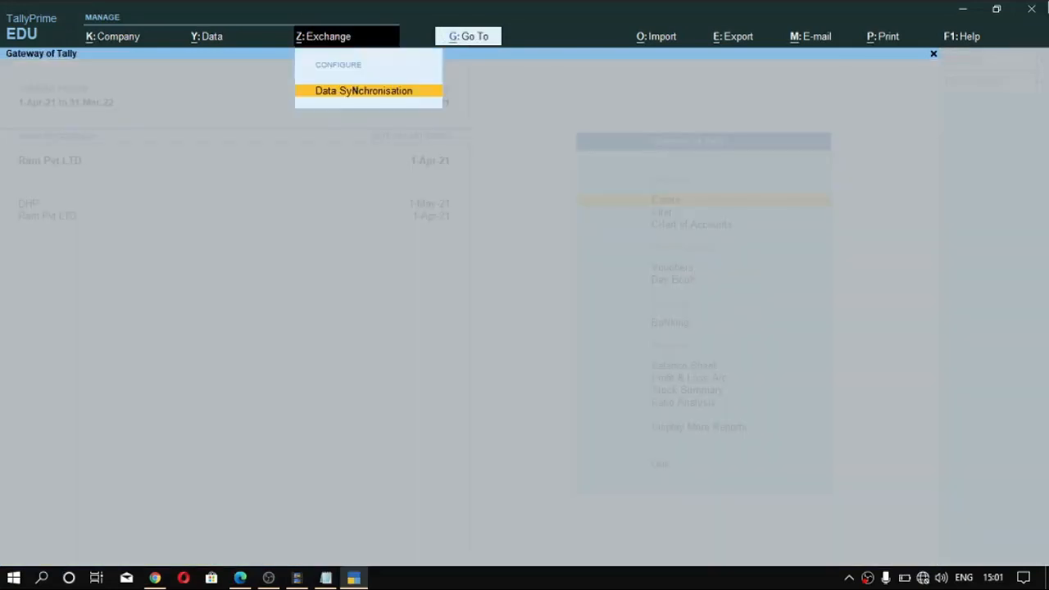
key(Escape)
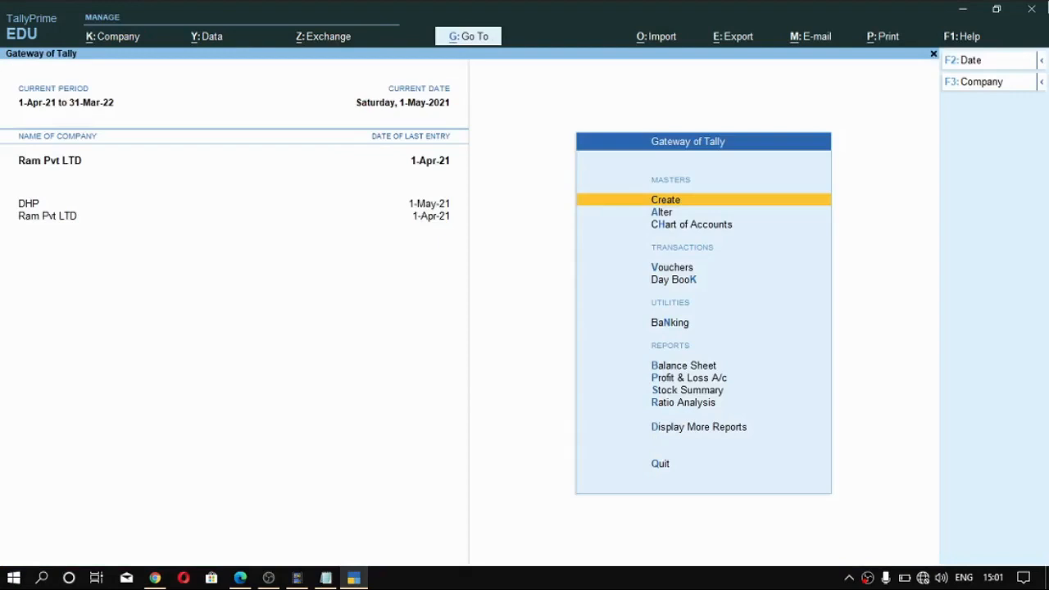
key(Down)
key(Up)
key(Down)
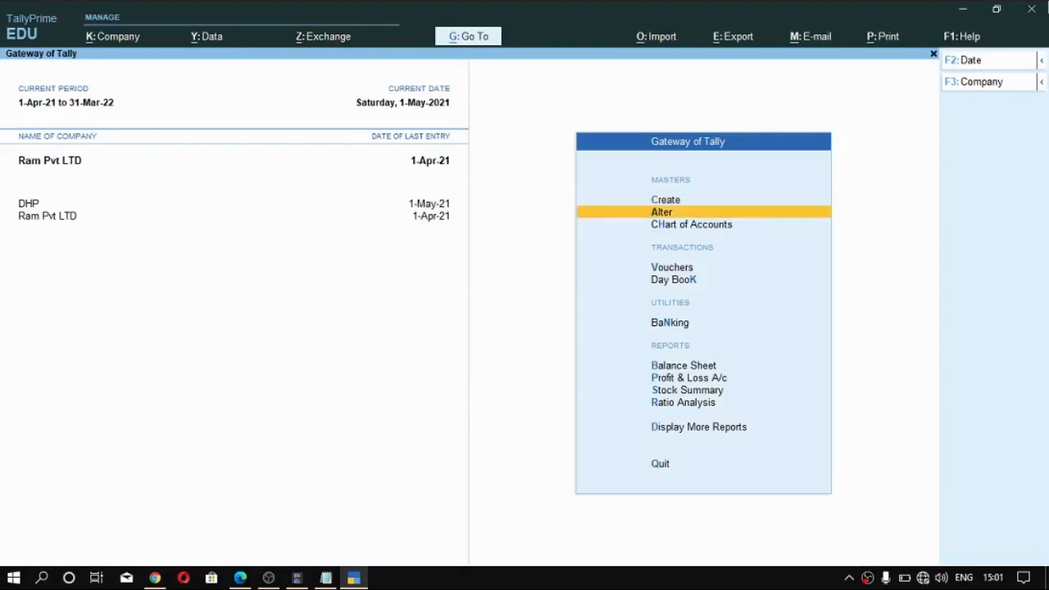
key(Up)
key(Down)
key(Up)
- Open the Ledger Interest Calculation report for the customer's ledger
key(alt)
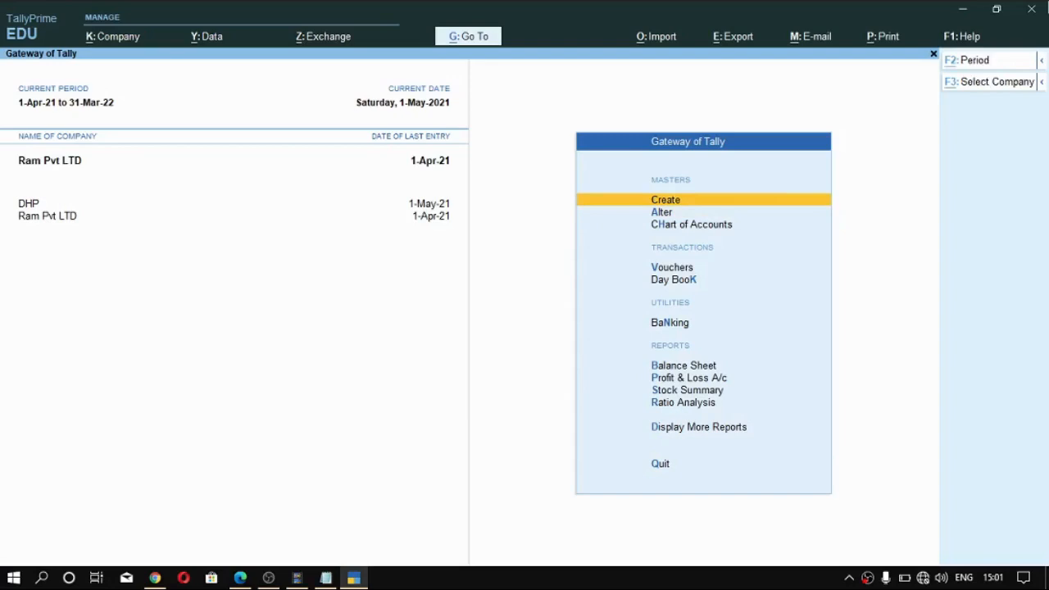
text(Inte)
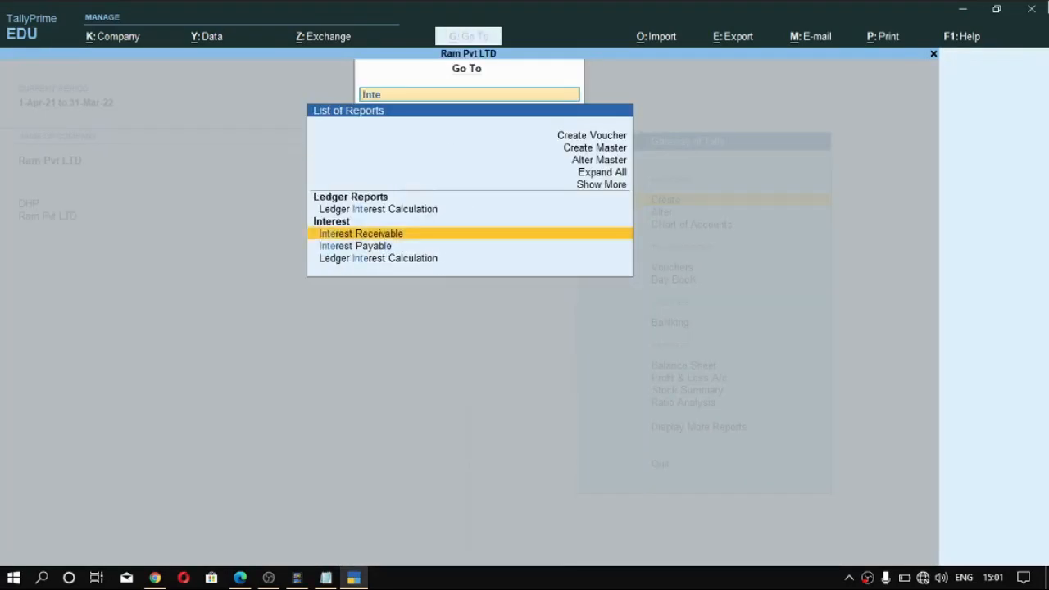
key(Up)
key(Return)
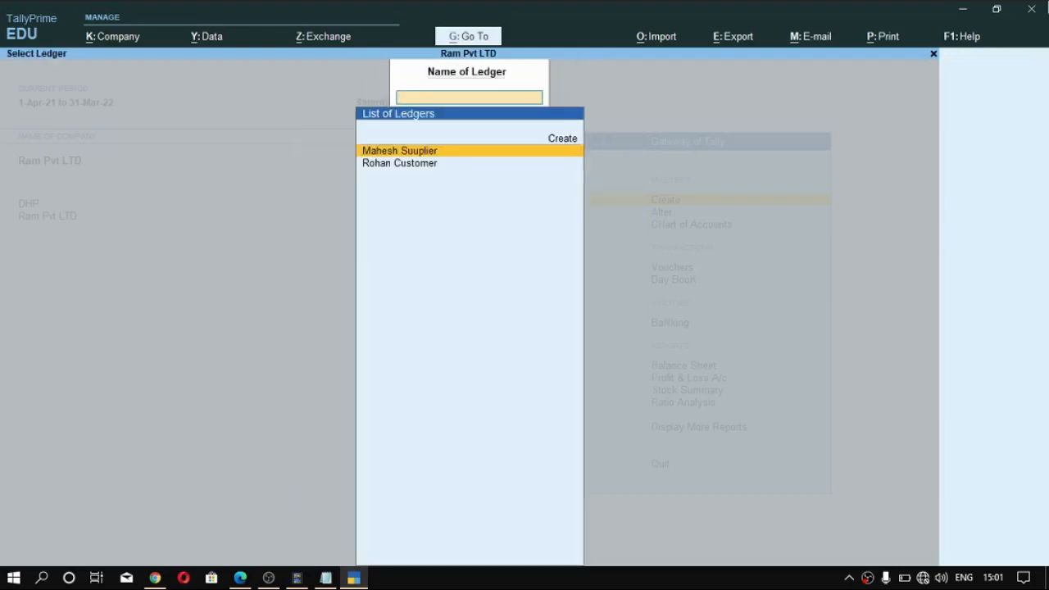
key(Down)
key(Up)
key(Down)
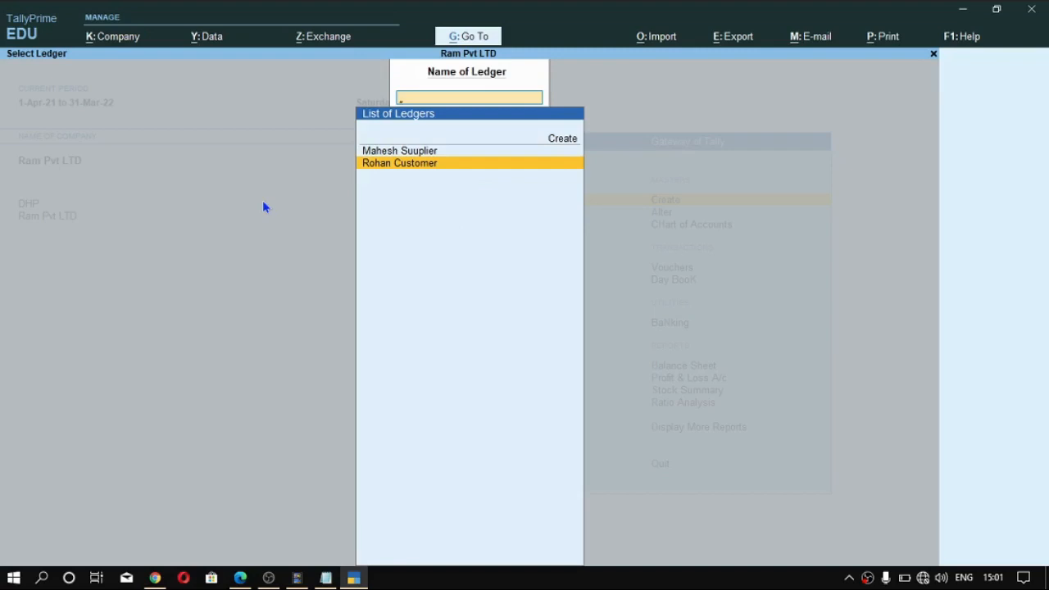
key(Return)
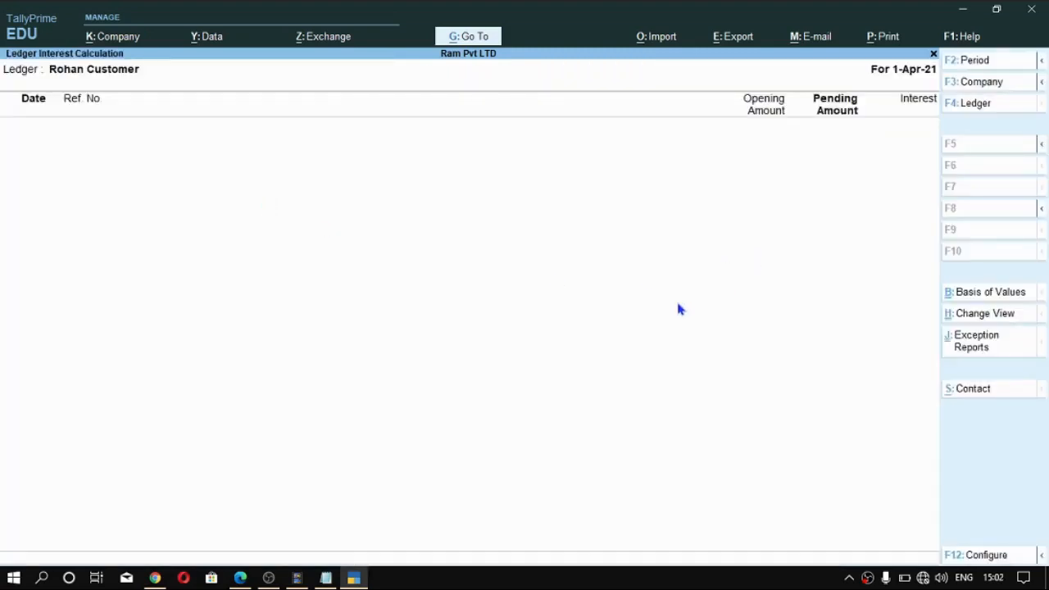
- Set the customer's interest report period from 1-4-2021 to 1-5-2021 and expand the interest details of bill 1
key(ctrl)
key(alt+F2)
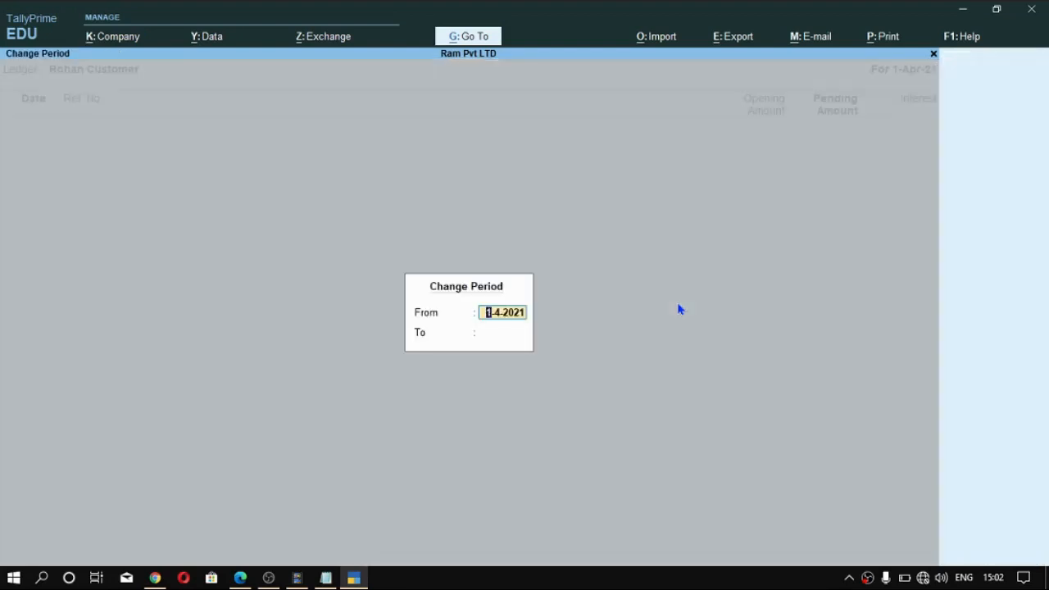
key(Return)
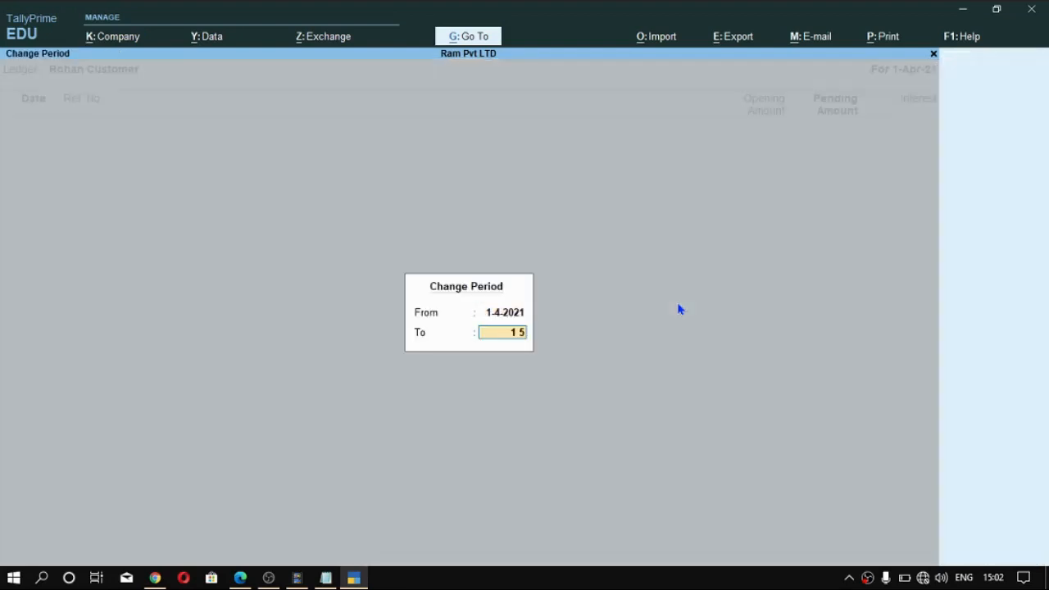
key(Return)
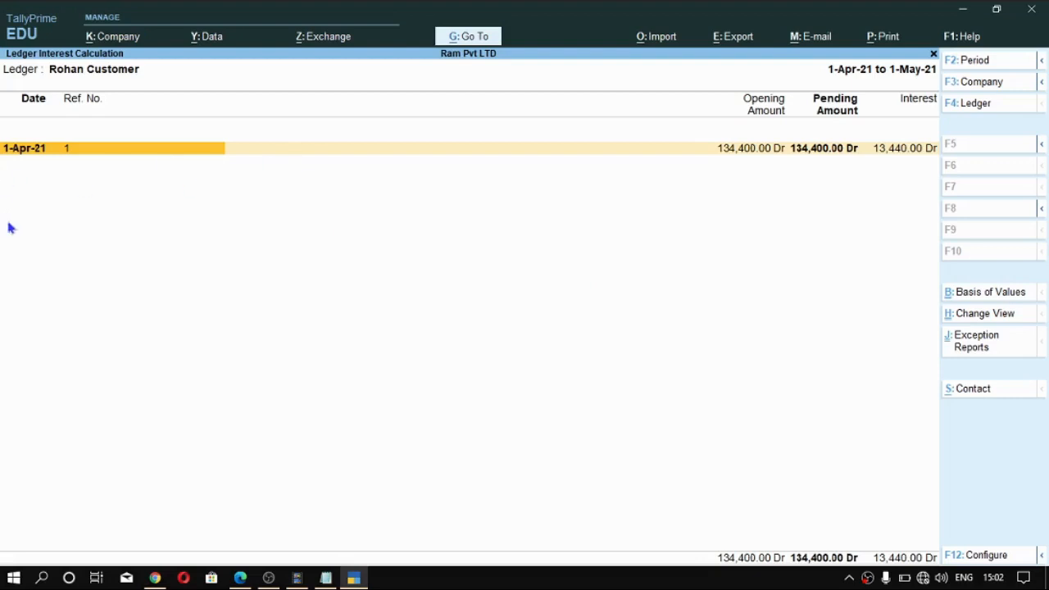
key(shift+Return)
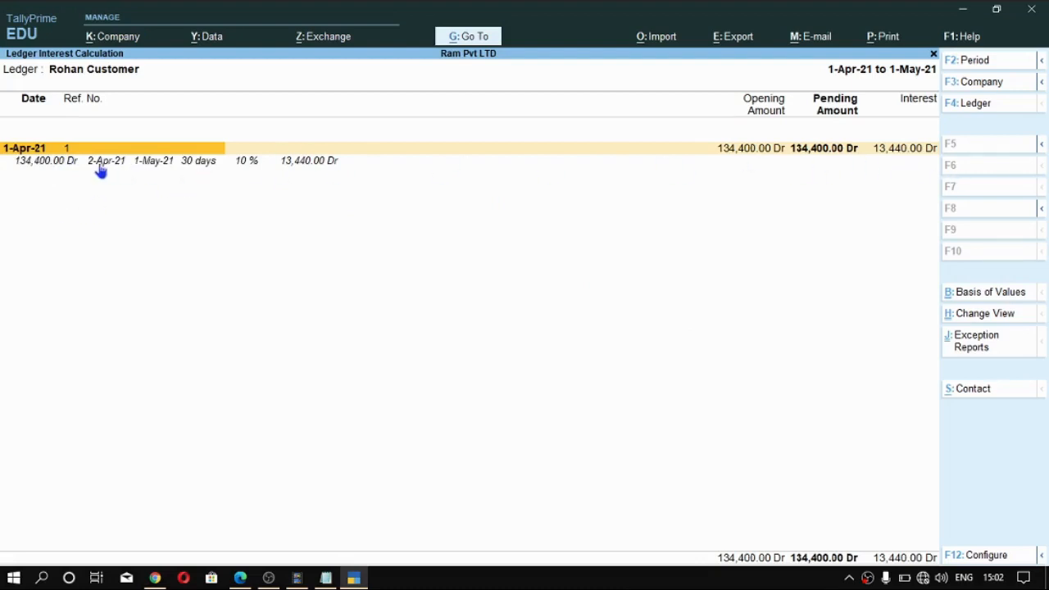
click(42, 168)
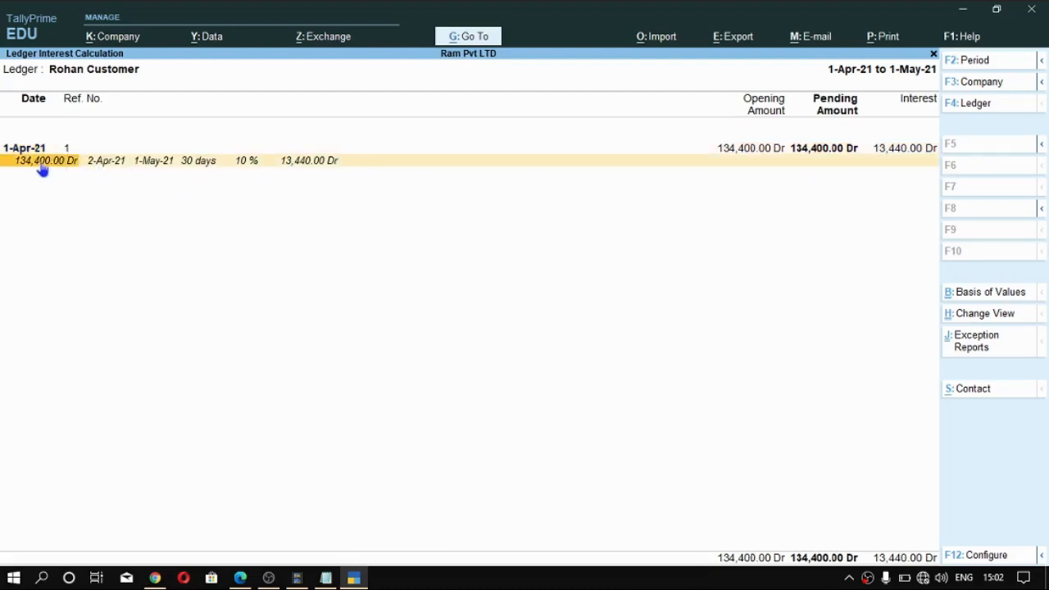
- Extend the customer's interest report period to end on 1-6-2021, keeping the start date 1-4-2021
key(ctrl)
key(ctrl)
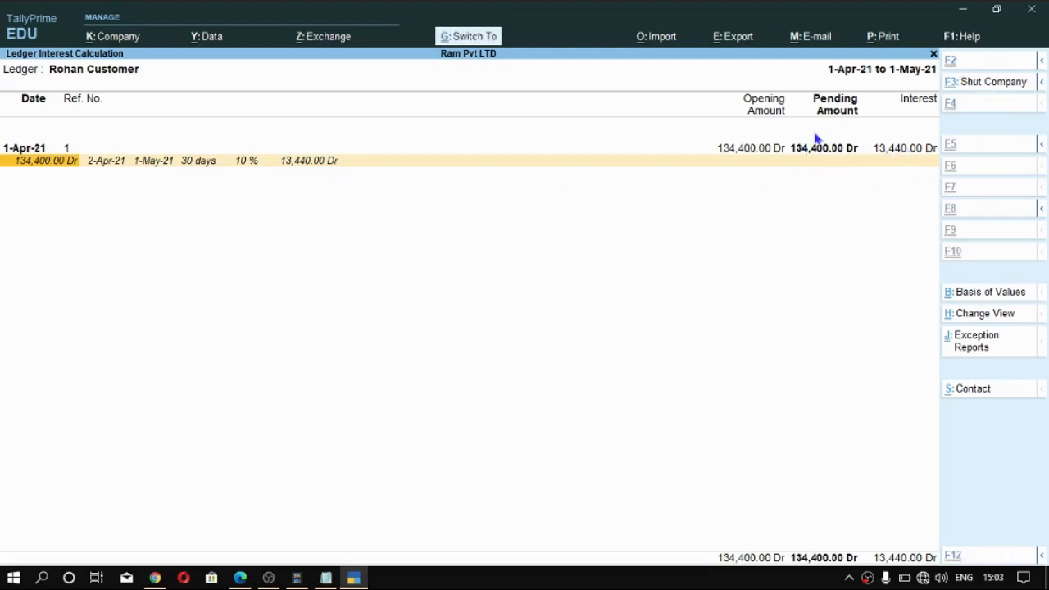
key(alt+F2)
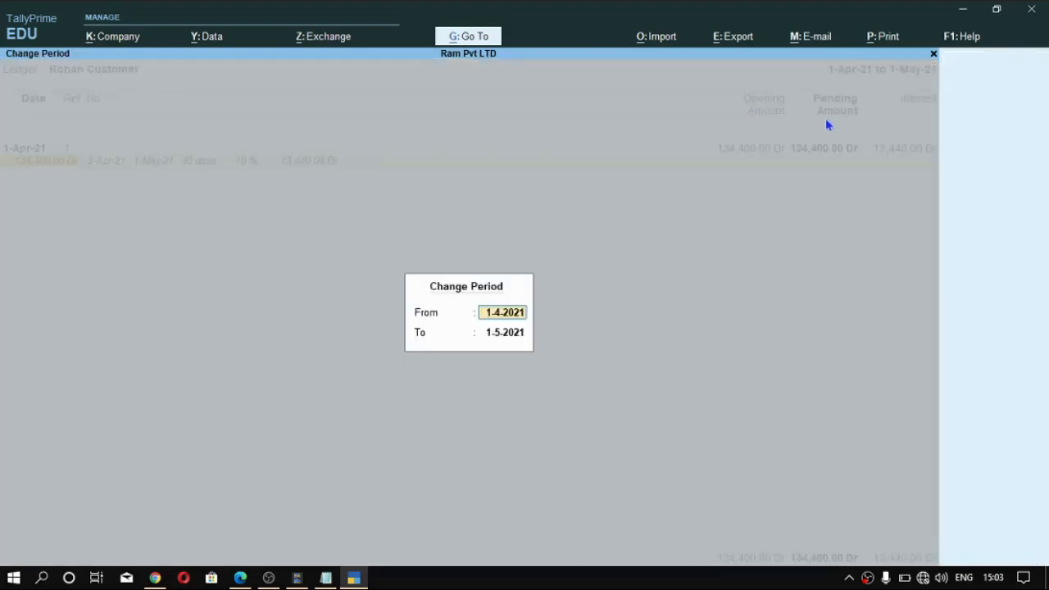
key(Return)
text(1)
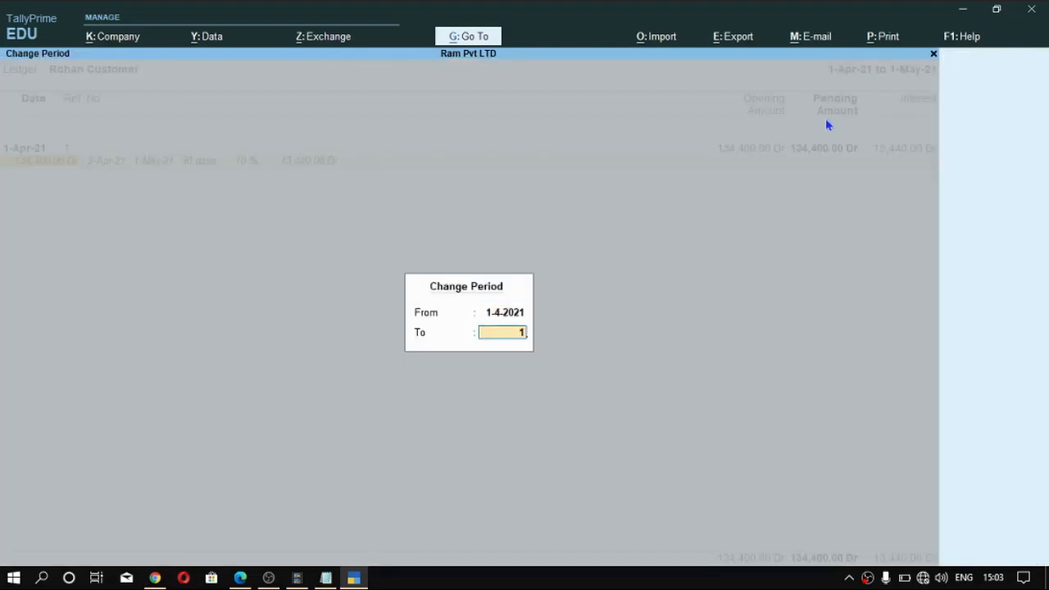
text(-6)
key(Return)
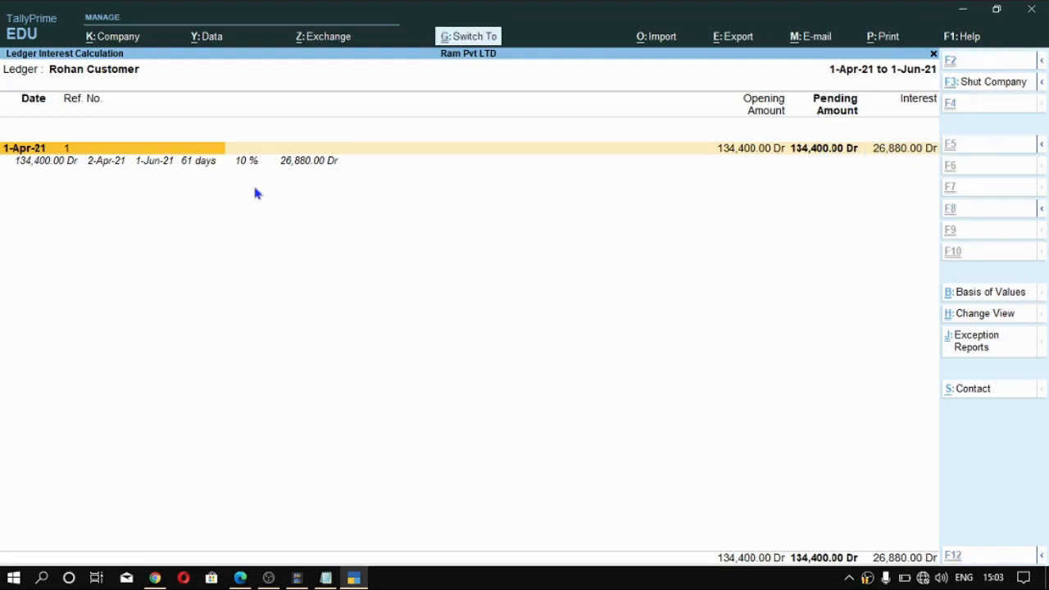
- Set the end date of the customer's interest report period back to 1-5-2021
key(alt+F2)
key(Return)
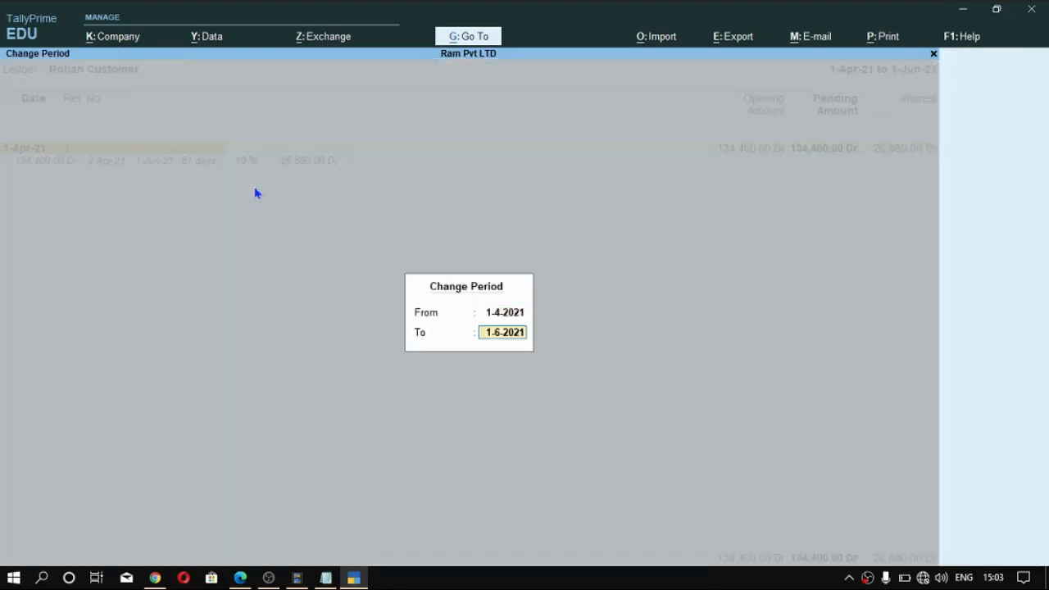
text(1-5)
key(Return)
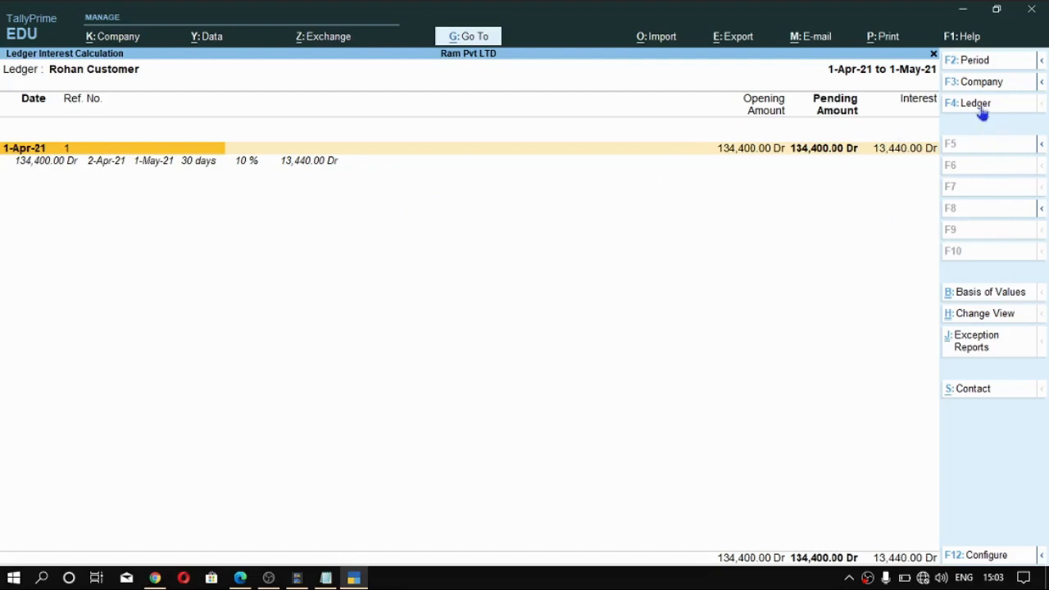
- Switch the interest report to the supplier's ledger and expand the interest details of bill A1
key(F4)
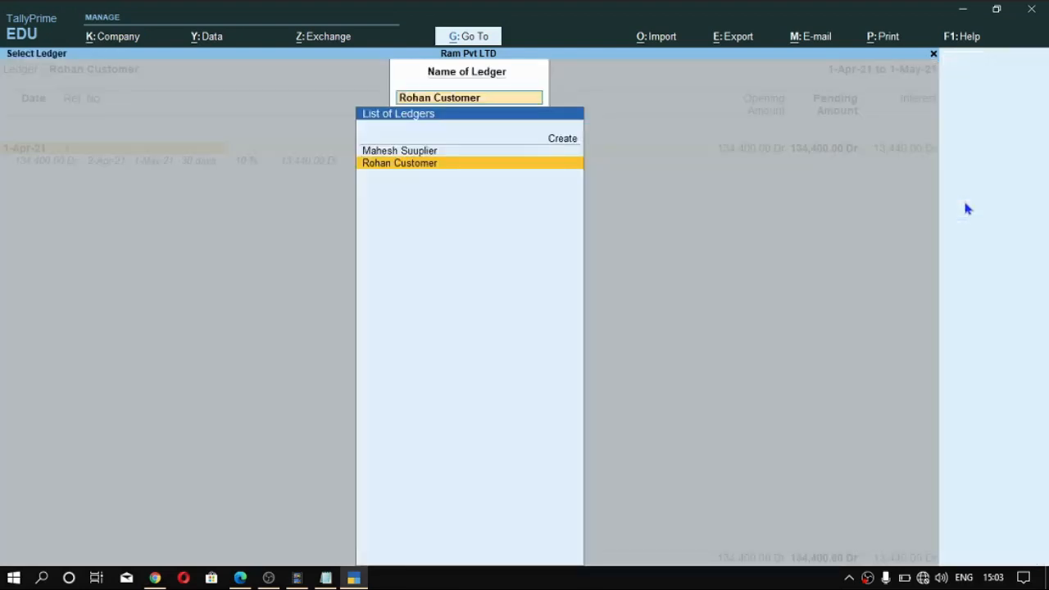
key(Up)
key(Return)
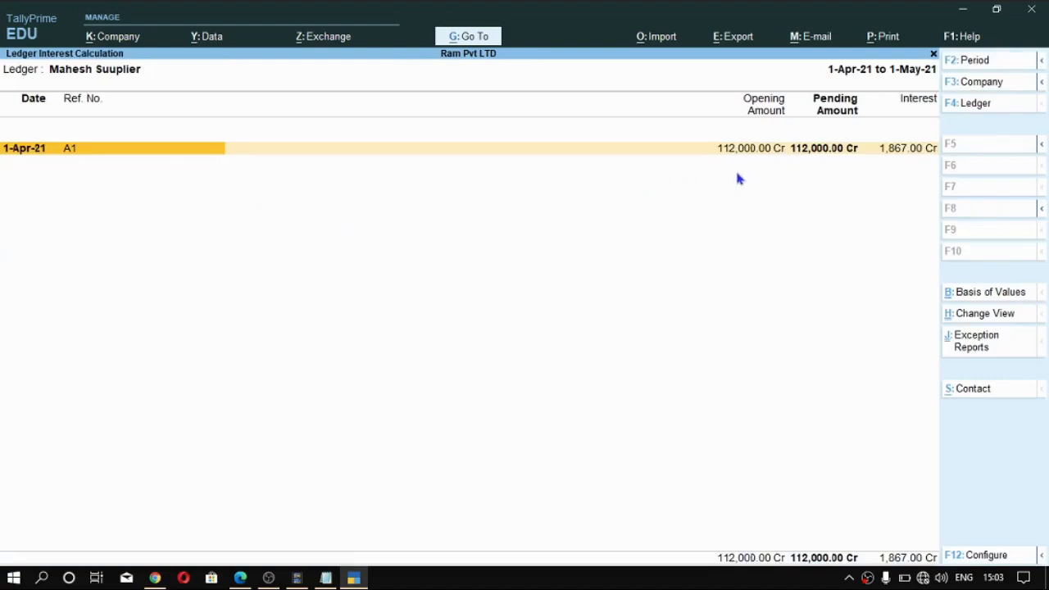
key(alt+F5)
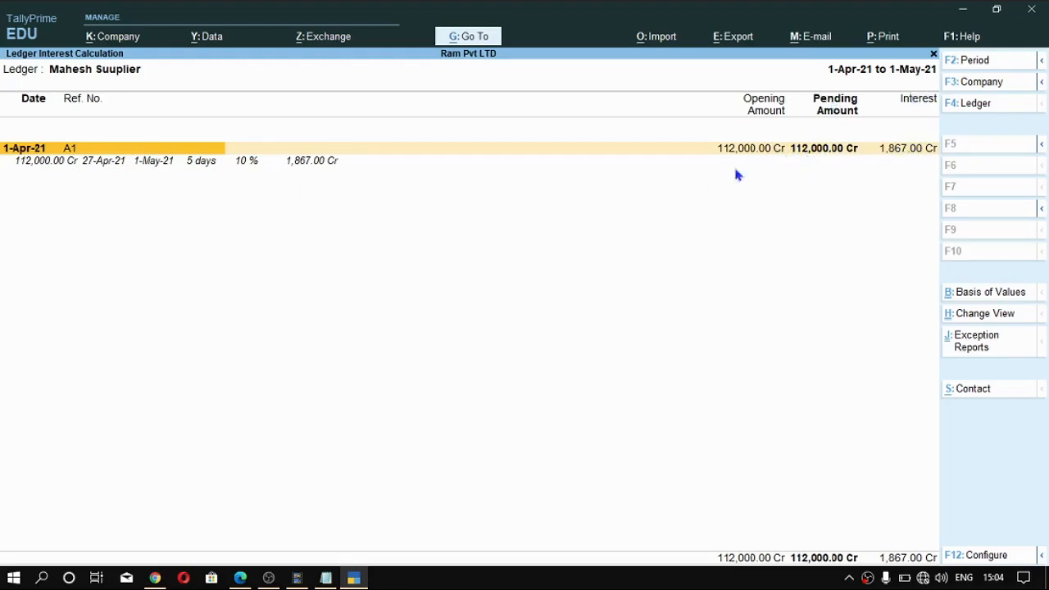
- Leave the supplier's ledger interest report and open a new debit note voucher
key(alt)
key(ctrl)
key(alt)
key(Escape)
key(Escape)
key(n)
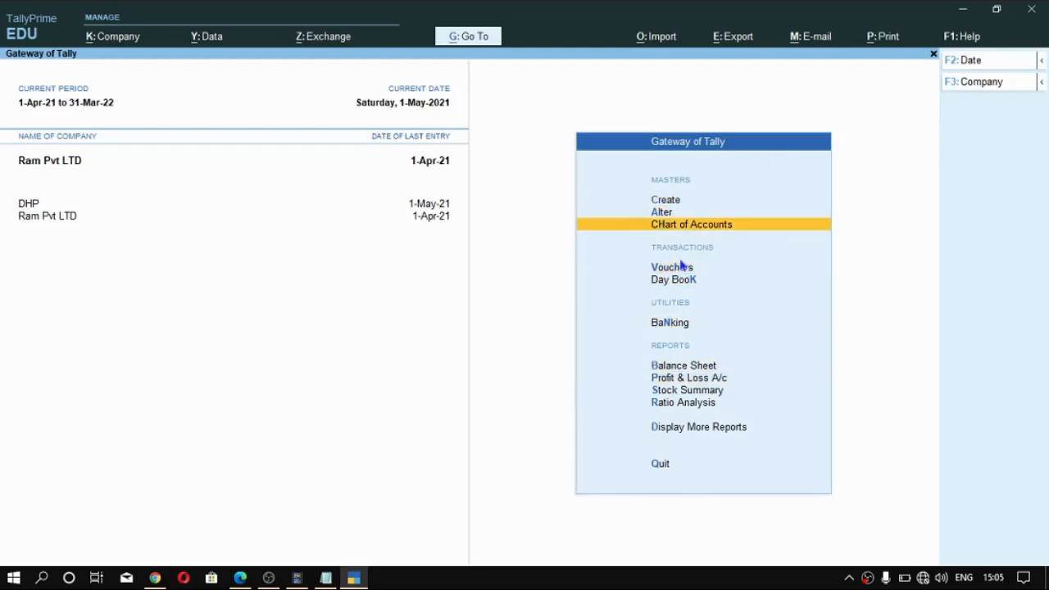
key(Return)
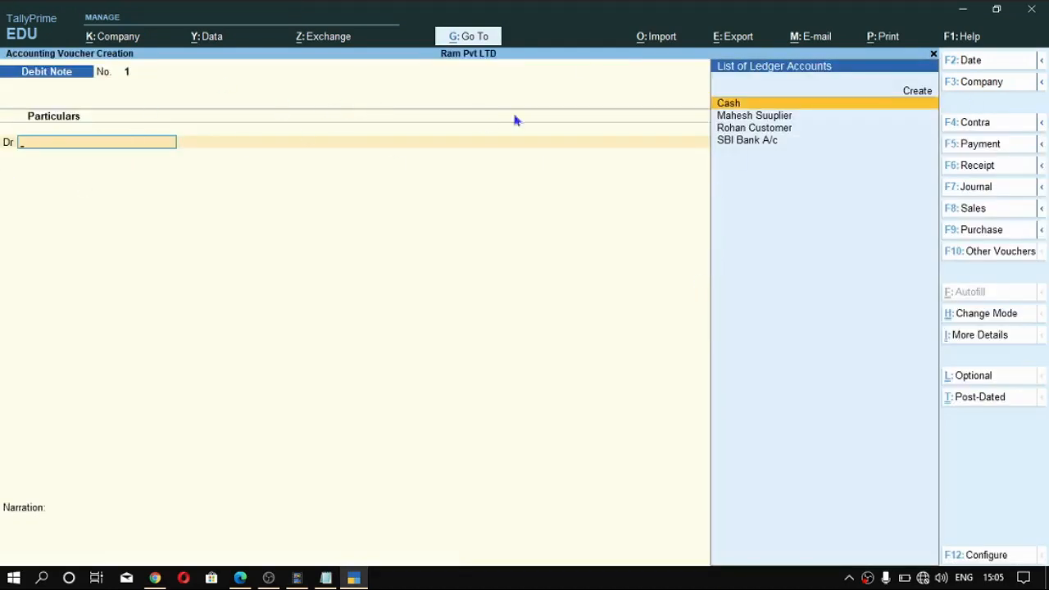
- Change the debit note's mode to Use for Interest Accounting, with compound interest treatment set to No
key(alt)
key(ctrl+h)
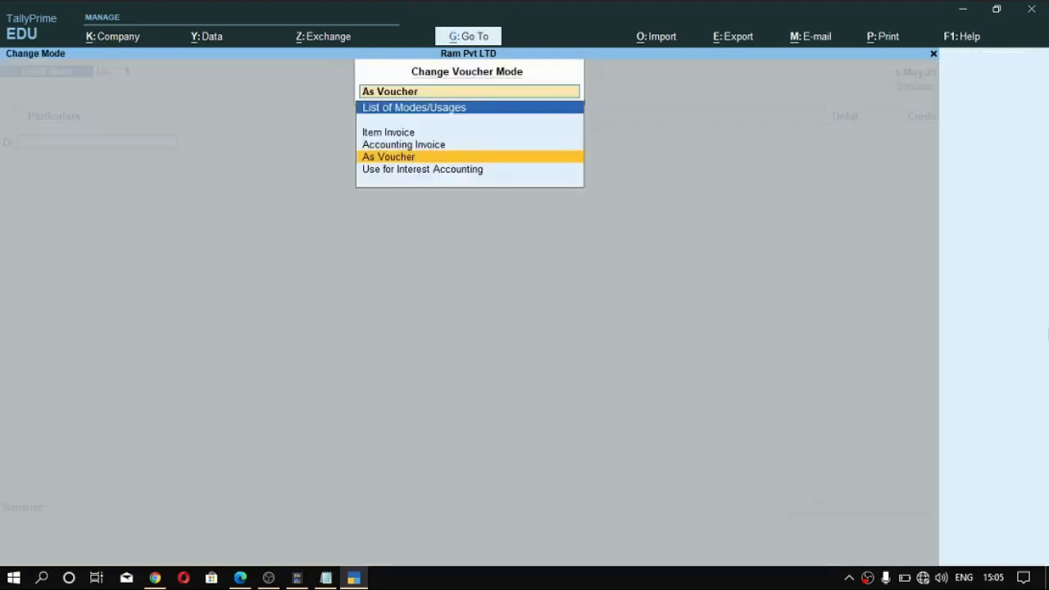
key(Down)
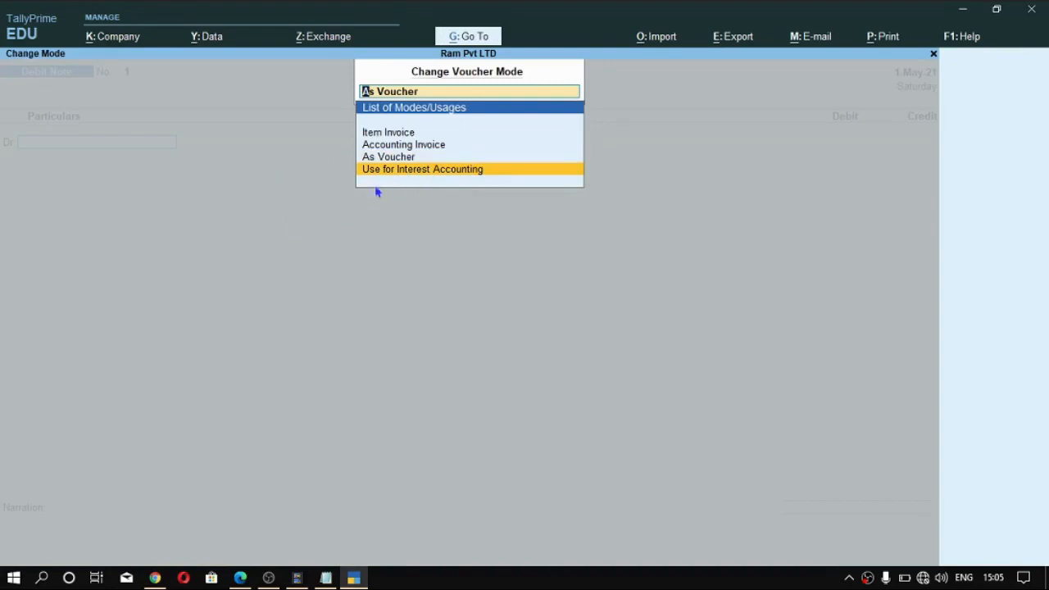
click(551, 169)
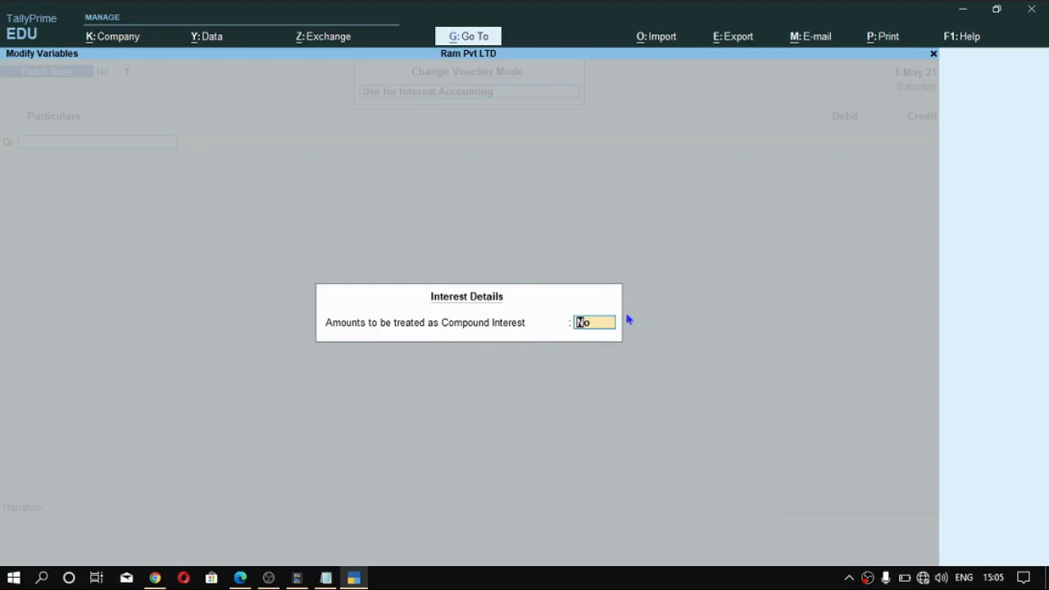
key(Return)
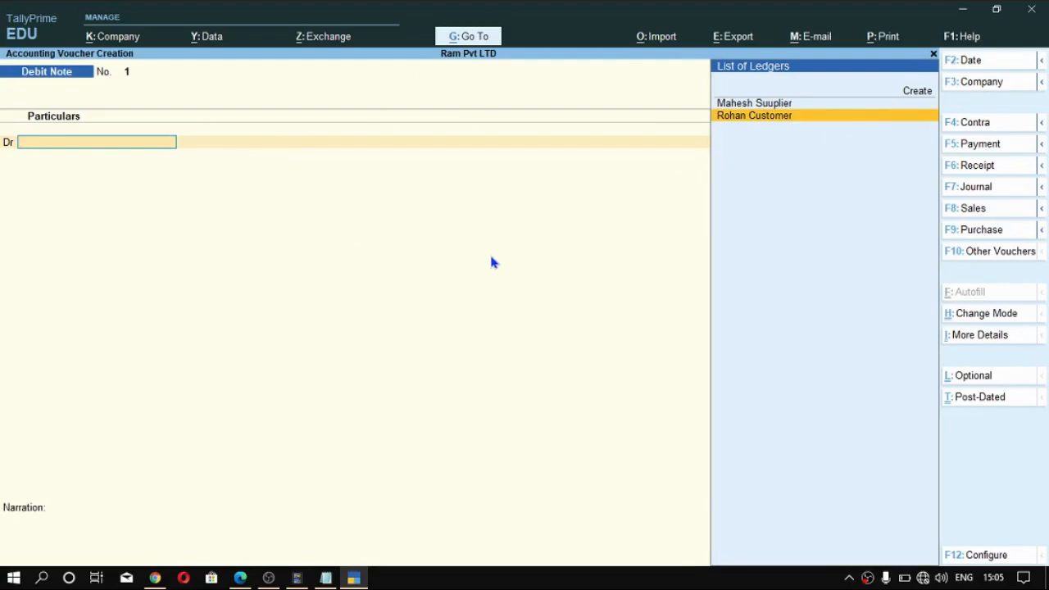
- Set the debit note's voucher date to 1-5-2021
key(F2)
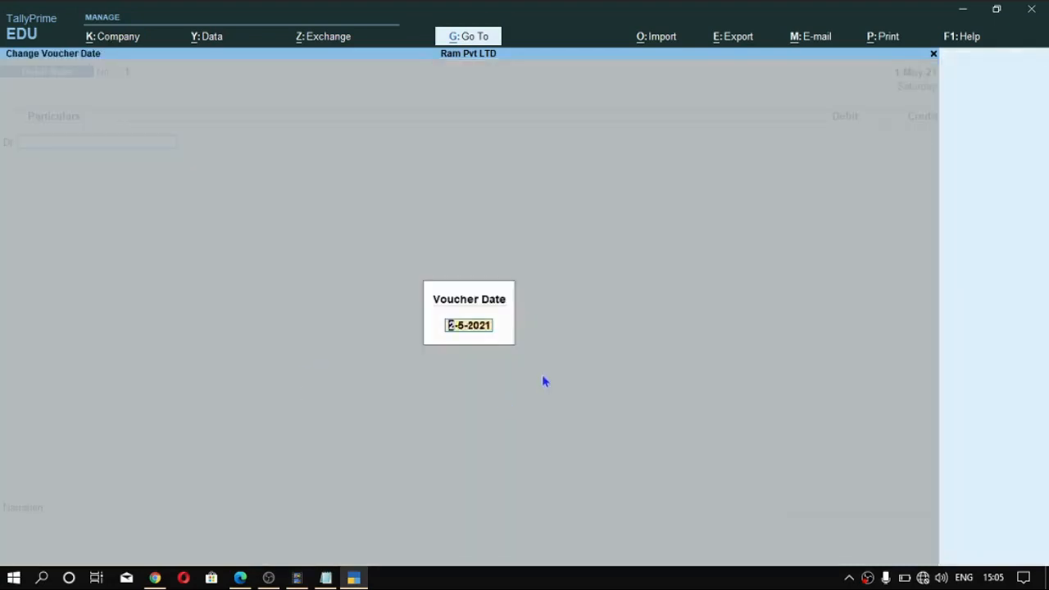
text(1 5)
key(Return)
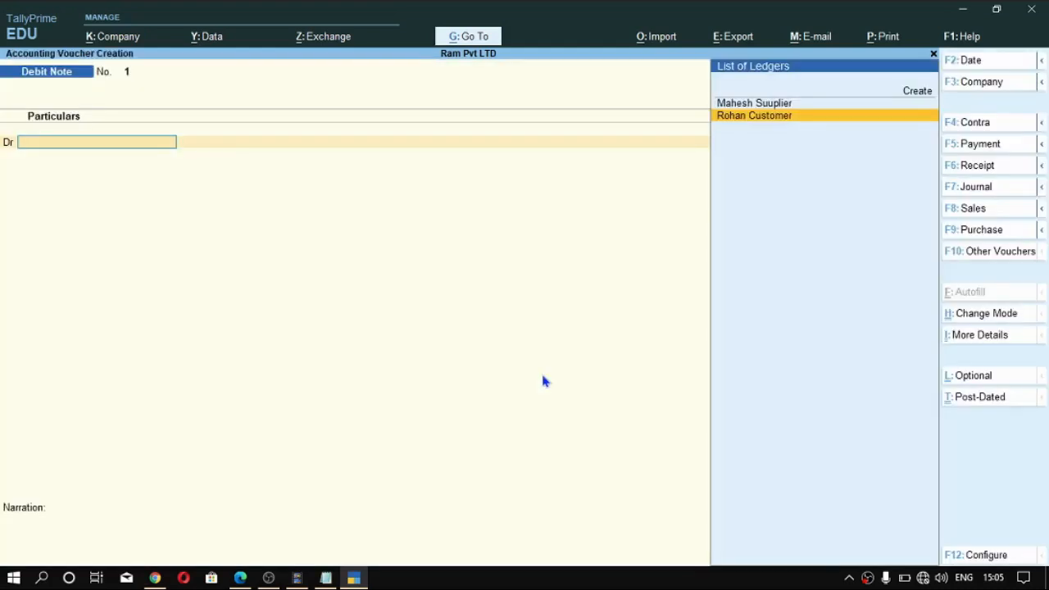
- Debit the customer's ledger and select interest bill 1 in its interest details, ending the list there
key(Return)
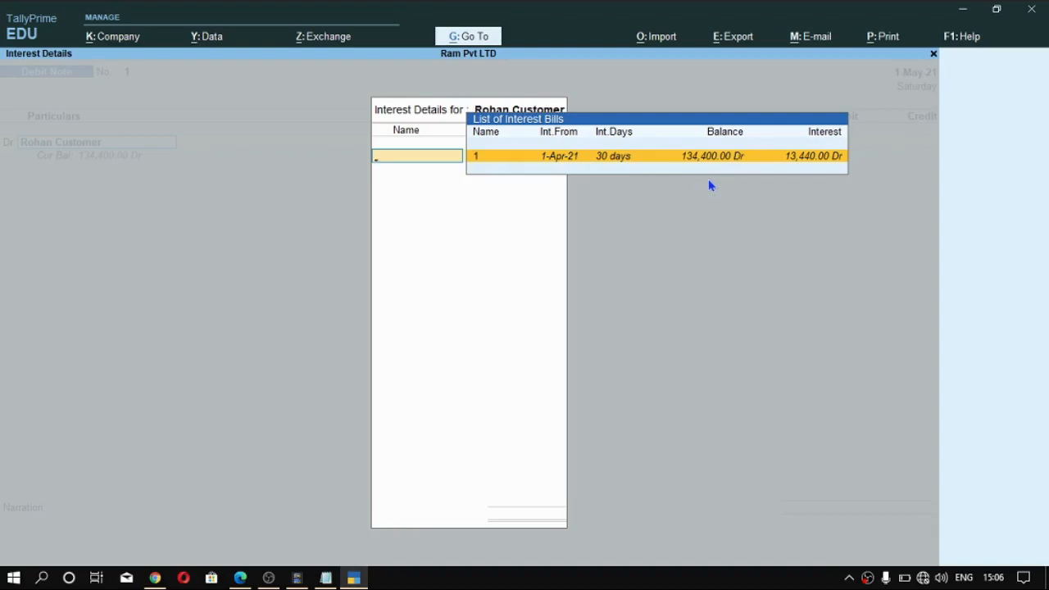
key(Return)
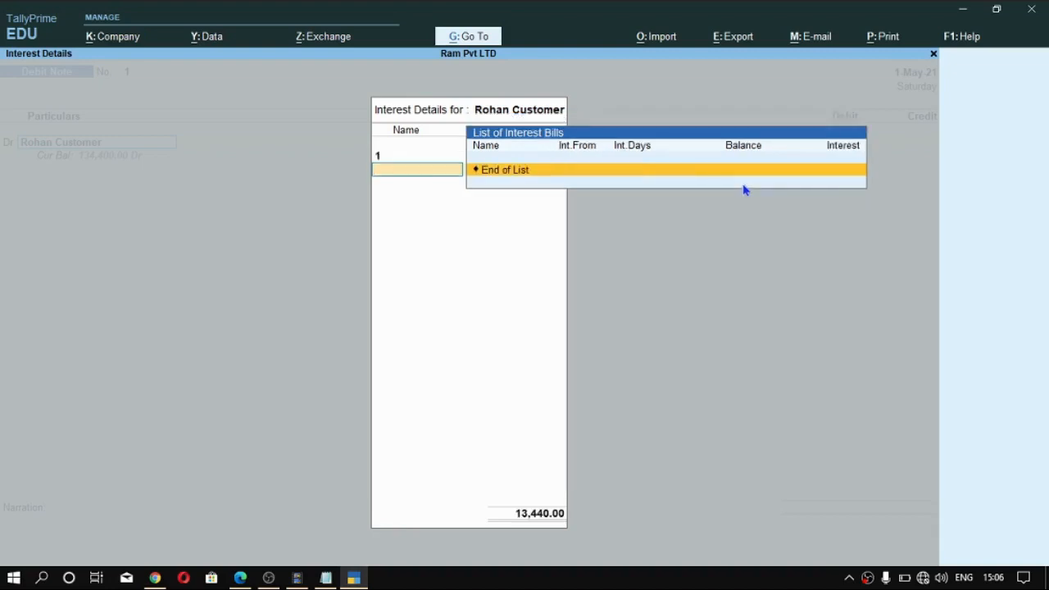
key(Return)
key(ctrl+a)
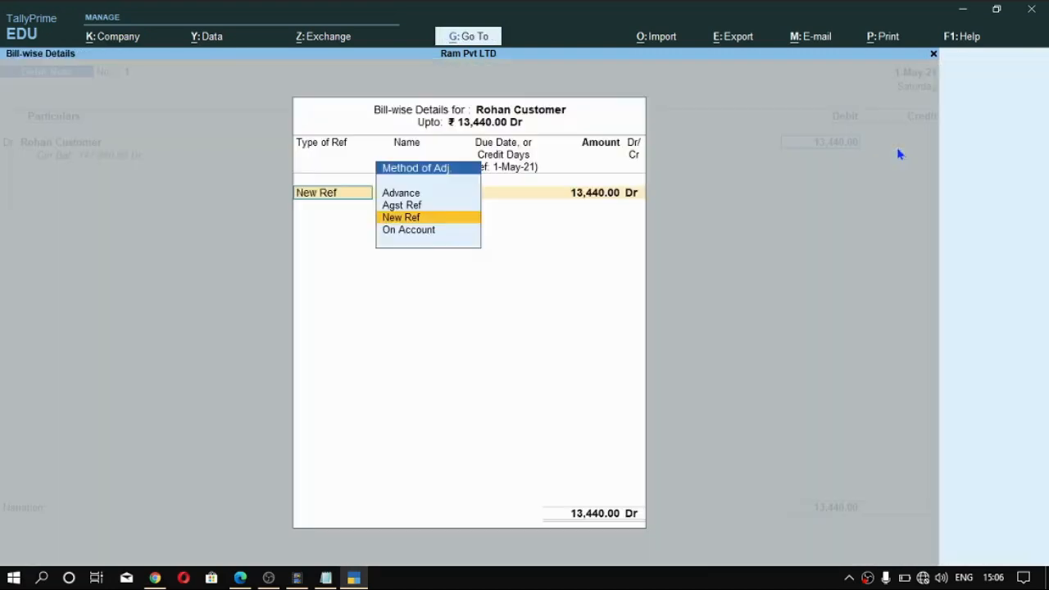
- Allocate the customer's full interest amount to a New Ref named S1 and credit the Interest Received ledger
key(Return)
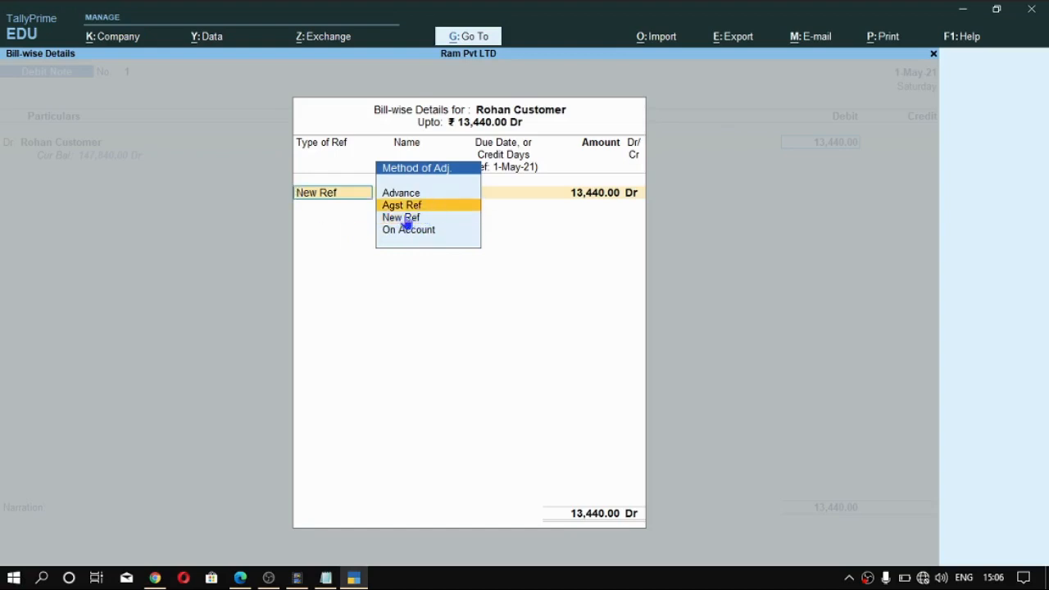
key(Down)
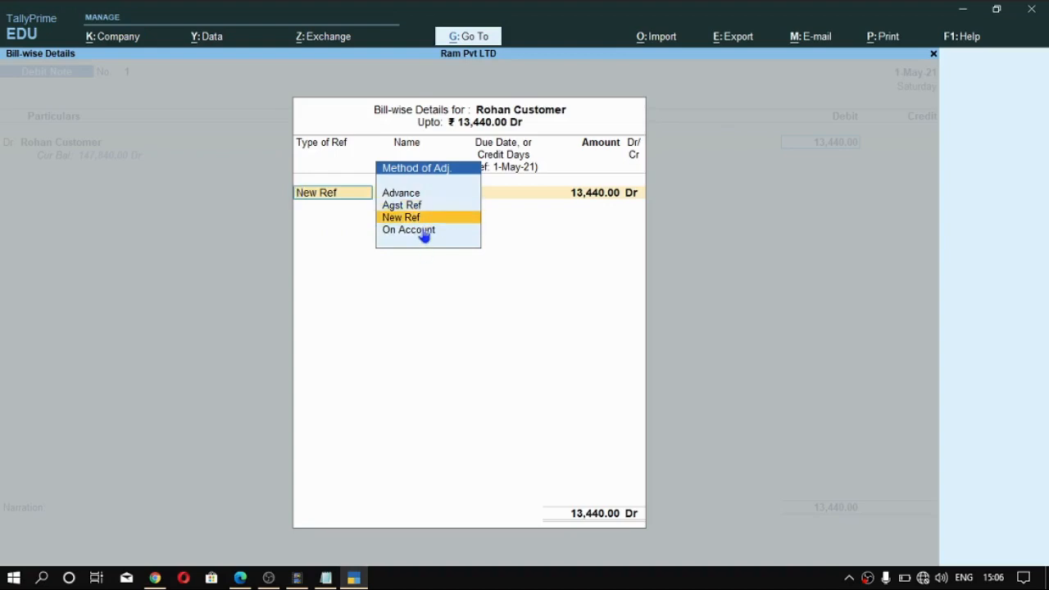
key(Return)
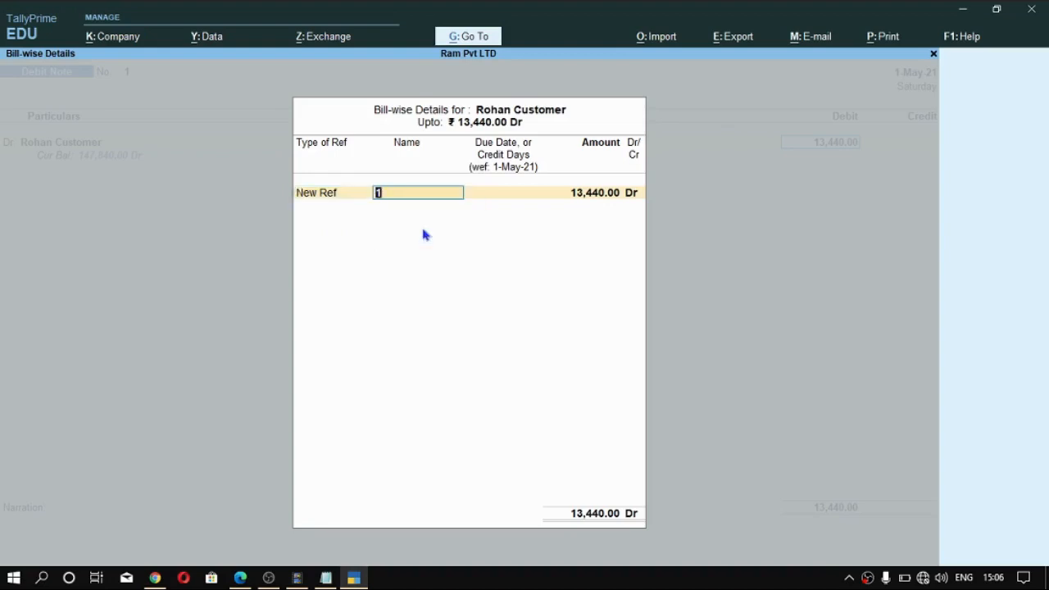
text(S1)
key(Return)
key(Return)
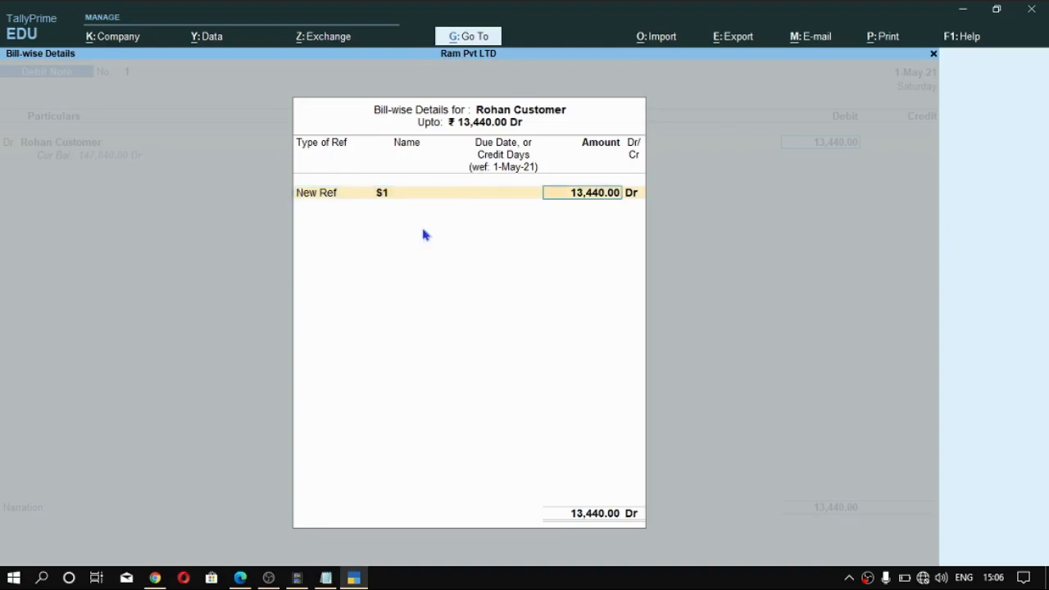
key(Return)
key(Return)
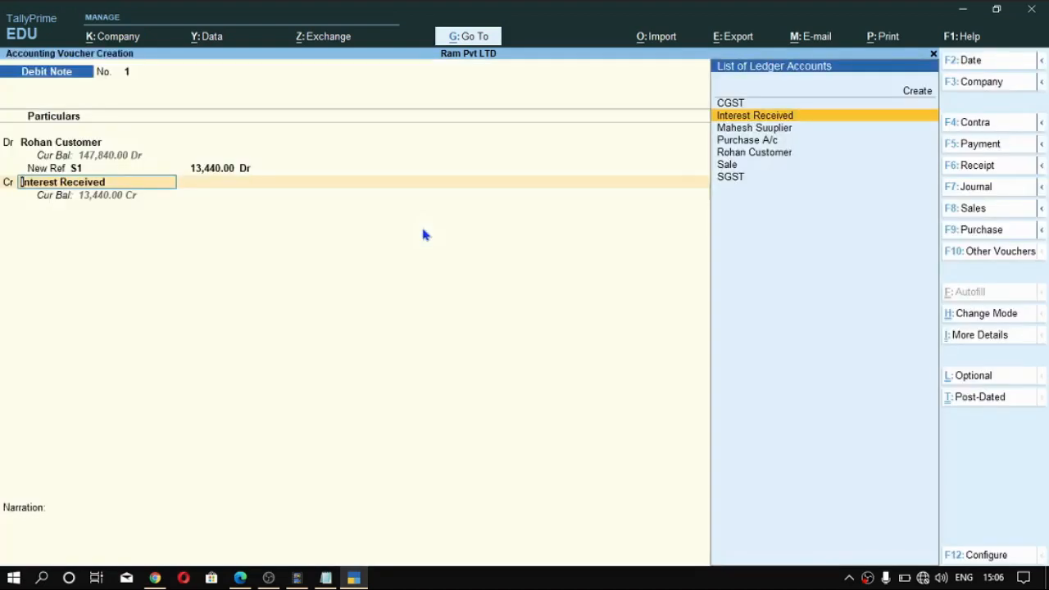
key(Return)
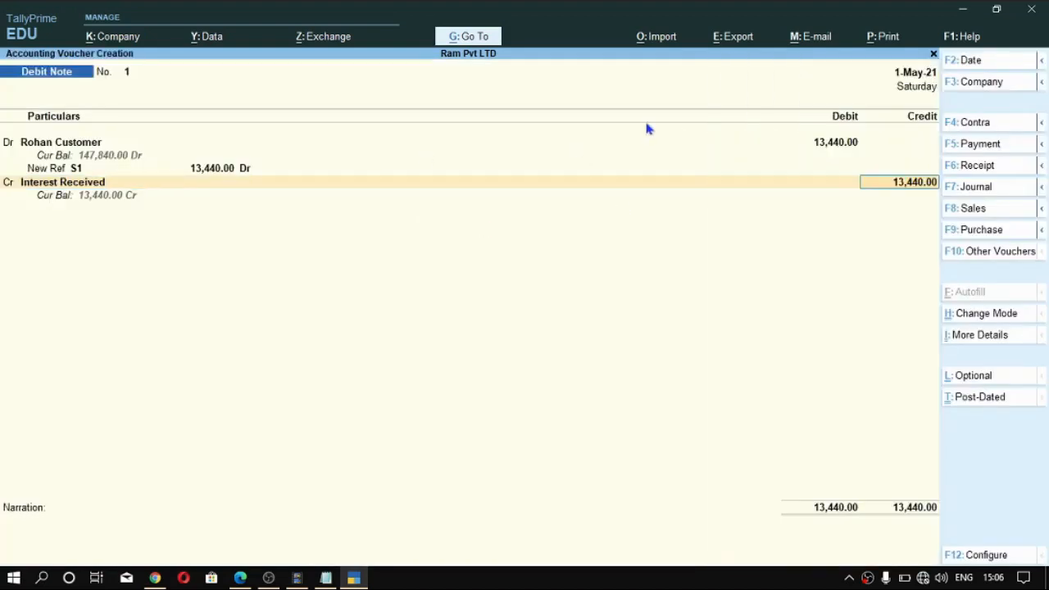
- Open the Interest Received ledger master from the voucher and review its group, interest and statutory settings
key(BackSpace)
key(ctrl+Return)
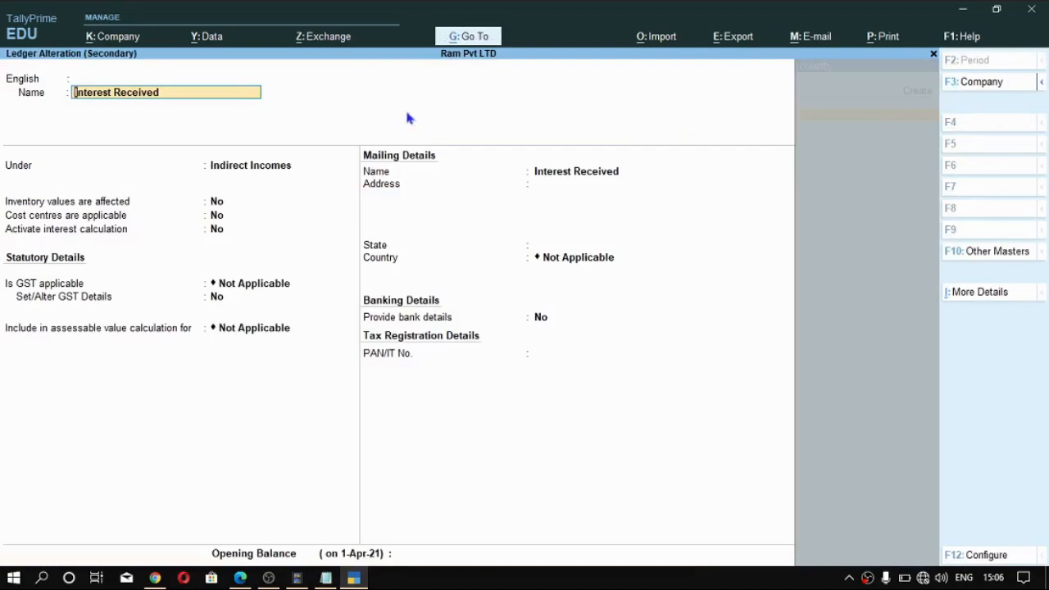
key(Return)
key(Return)
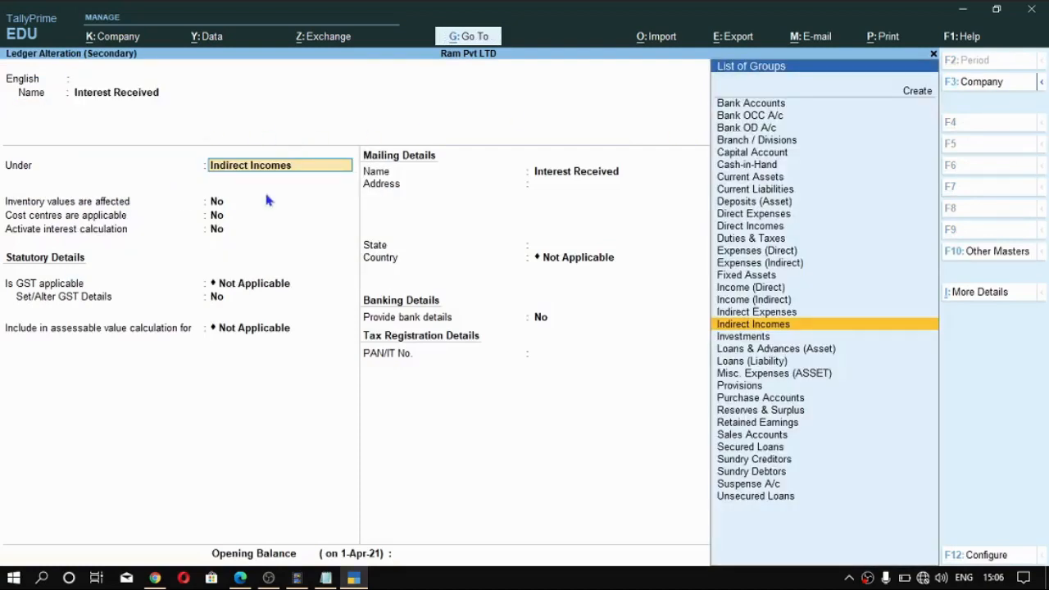
key(Return)
key(Return)
key(Return)
key(Return)
- Accept the Interest Received credit, save the debit note without a narration and return to the Gateway of Tally
key(Return)
key(Return)
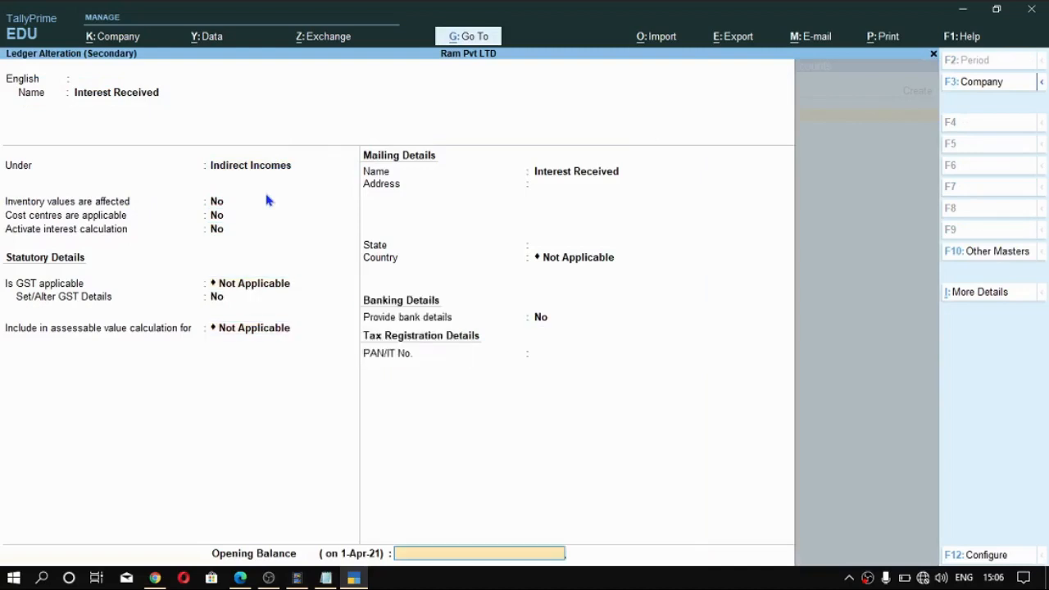
key(ctrl+a)
key(Return)
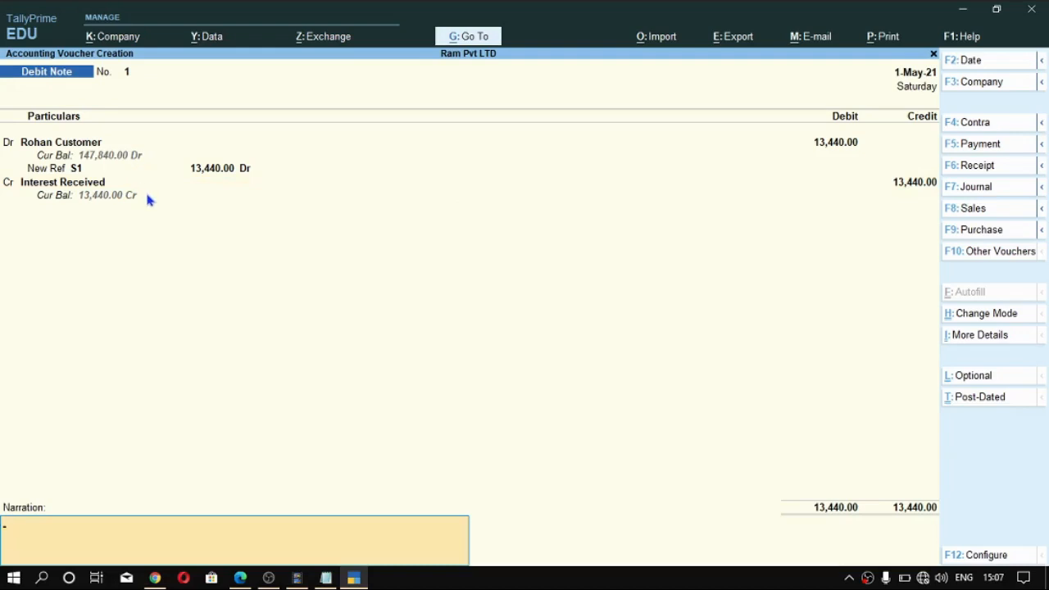
key(Return)
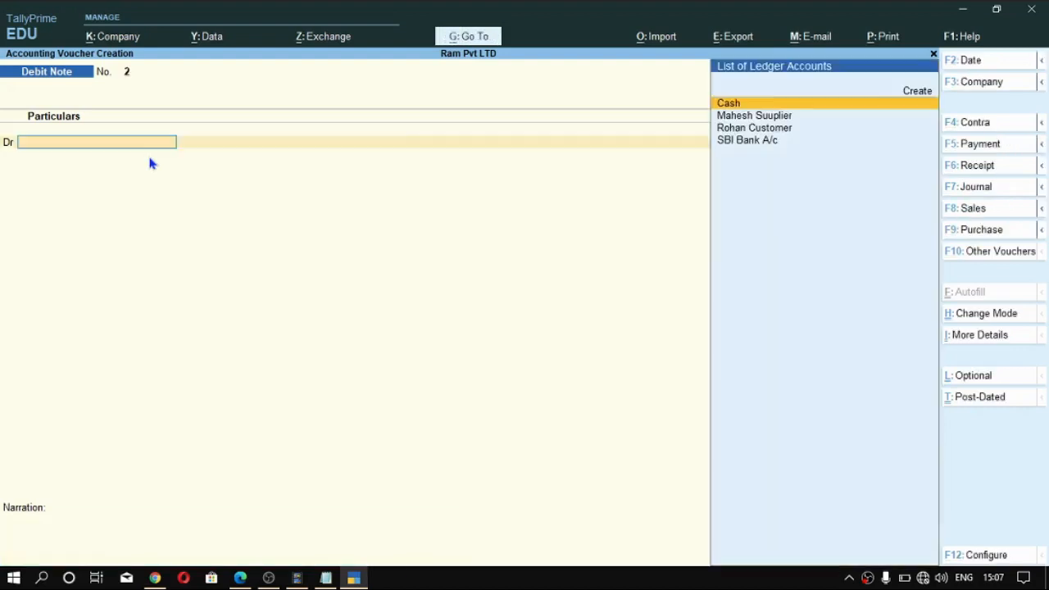
key(Escape)
key(Escape)
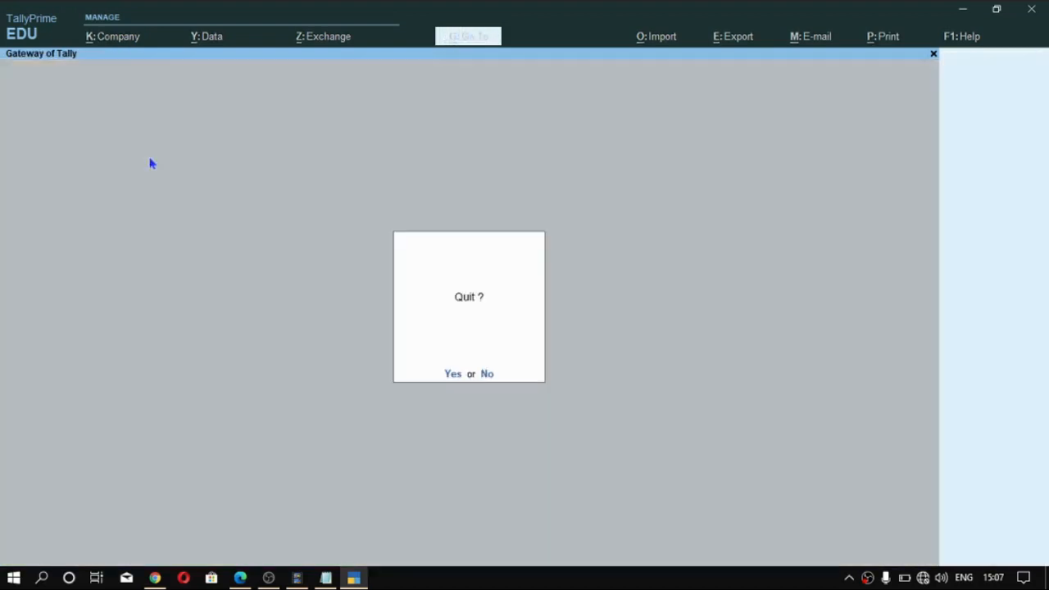
key(Escape)
- Find the interest reports and open the Ledger Interest Calculation report for the customer's ledger
key(alt+g)
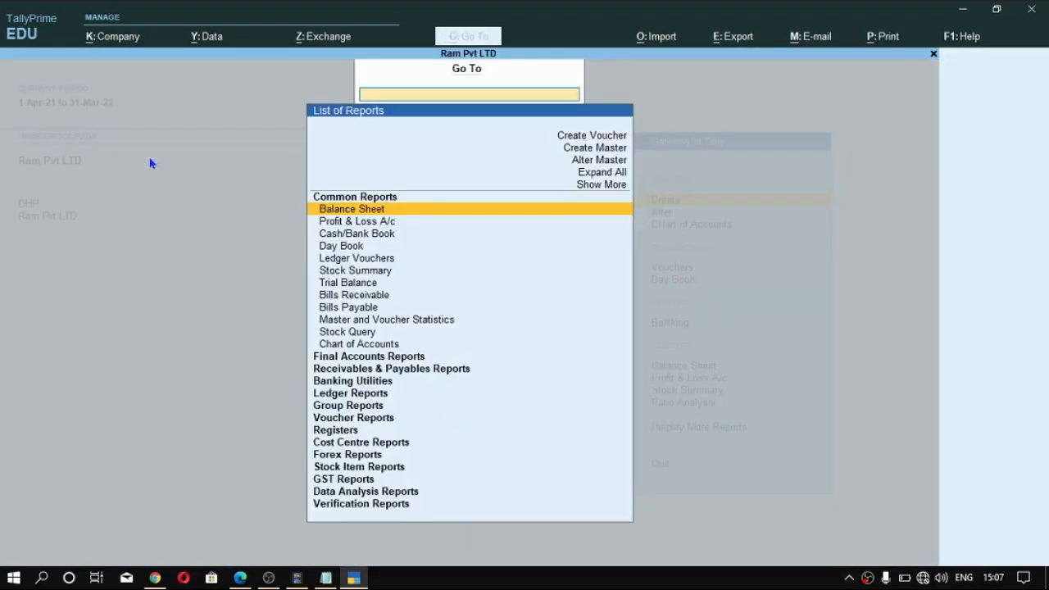
text(Inte)
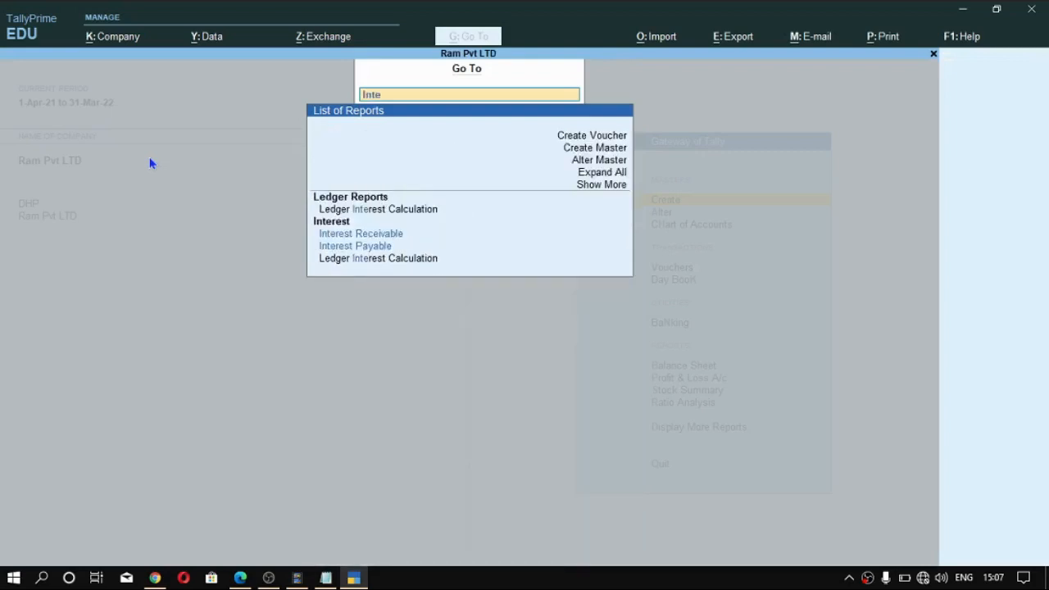
key(Up)
key(Up)
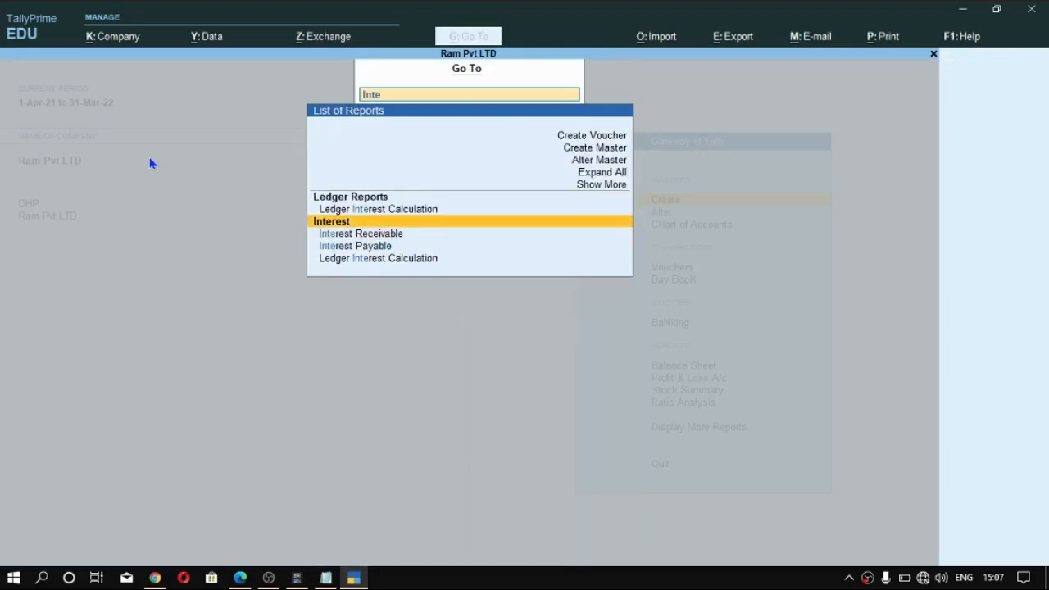
key(Return)
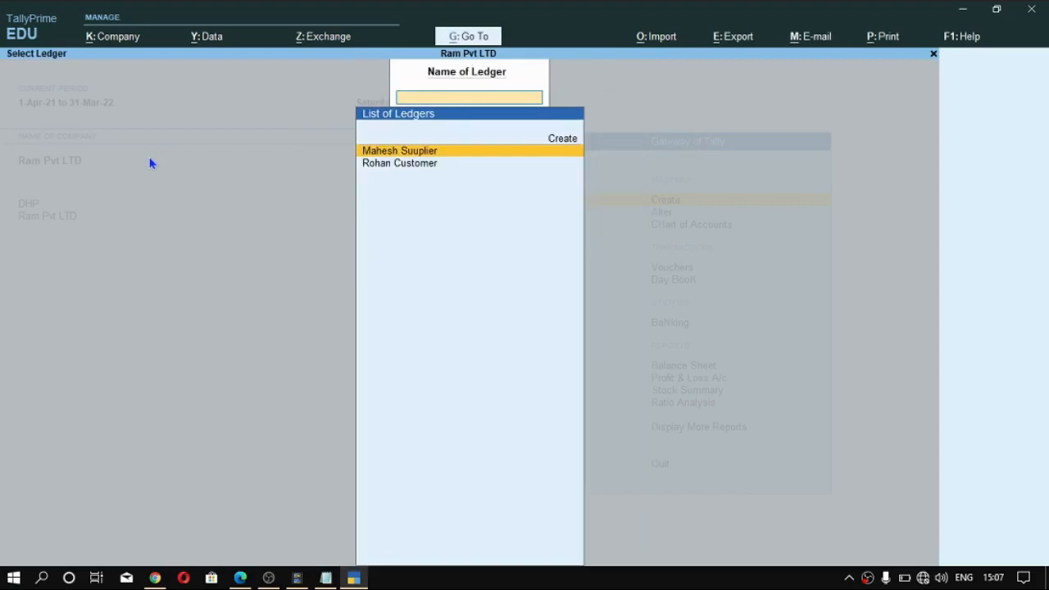
key(Down)
key(Return)
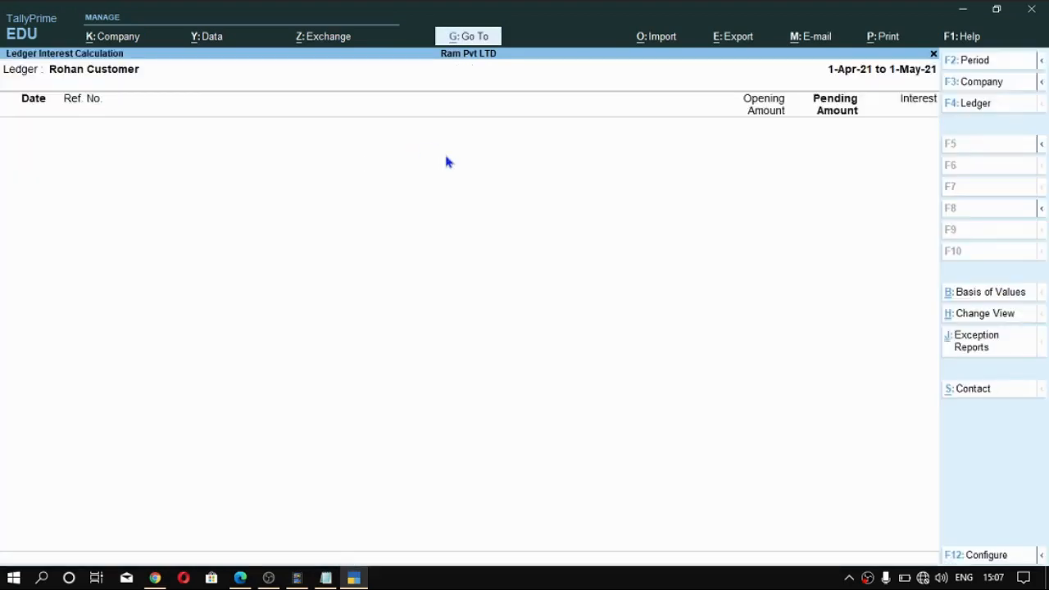
- Set the customer interest report's period to end on 1-May-2021
key(F2)
key(Return)
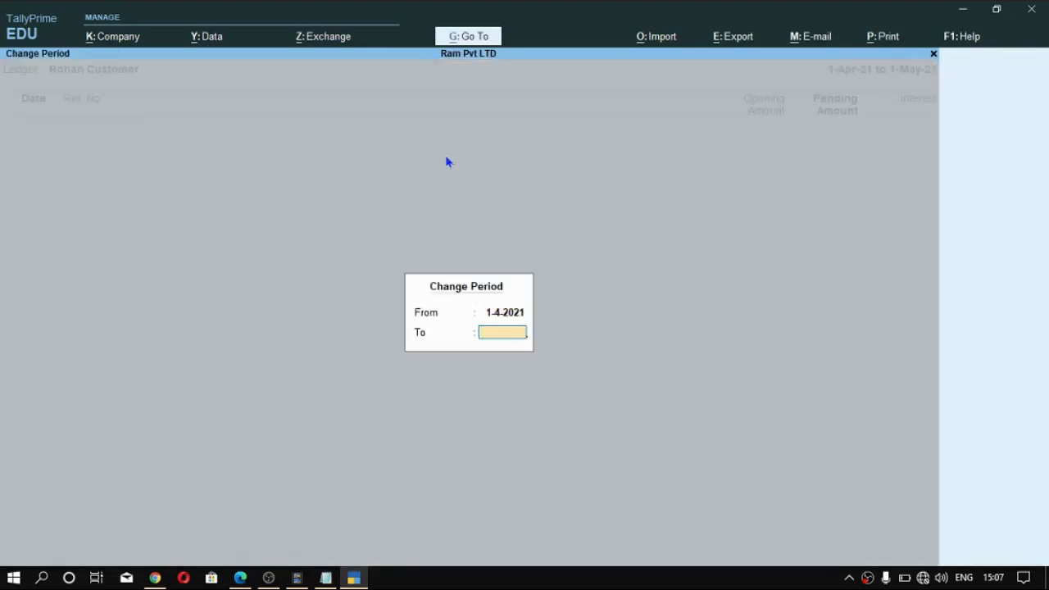
text(1 5)
key(Return)
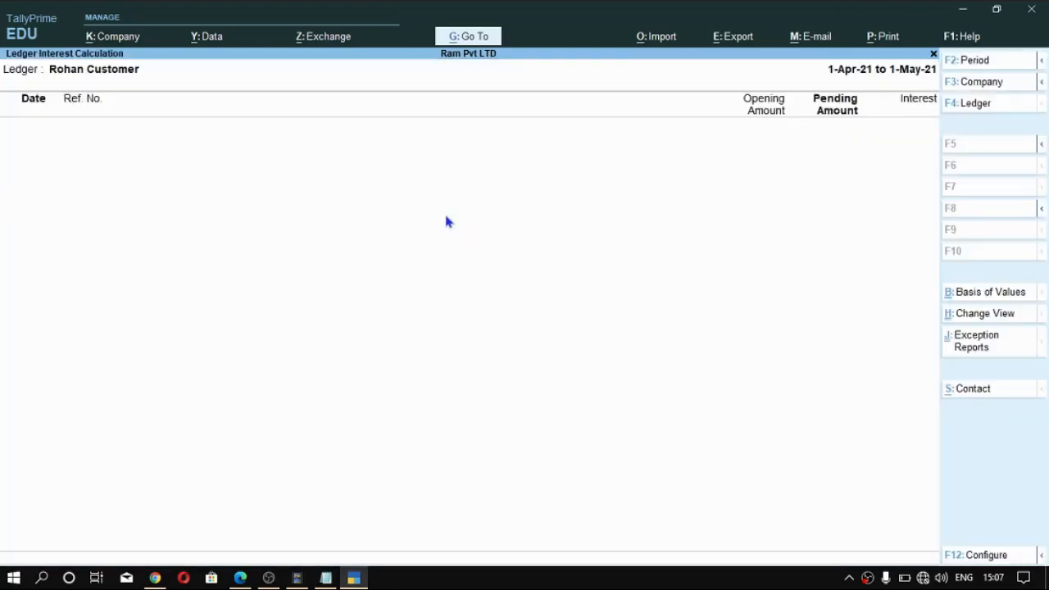
- Set the customer interest report's period to 1-Apr-2021 through 1-Jun-2021 and show it in detail
key(F2)
key(Return)
text(1)
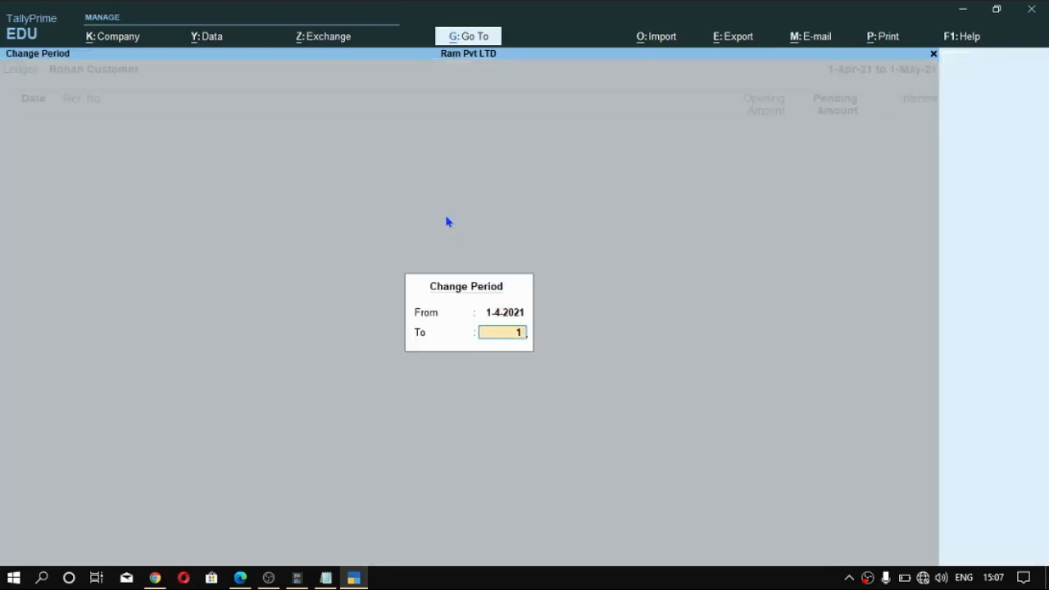
text(-6)
key(Return)
key(alt+F5)
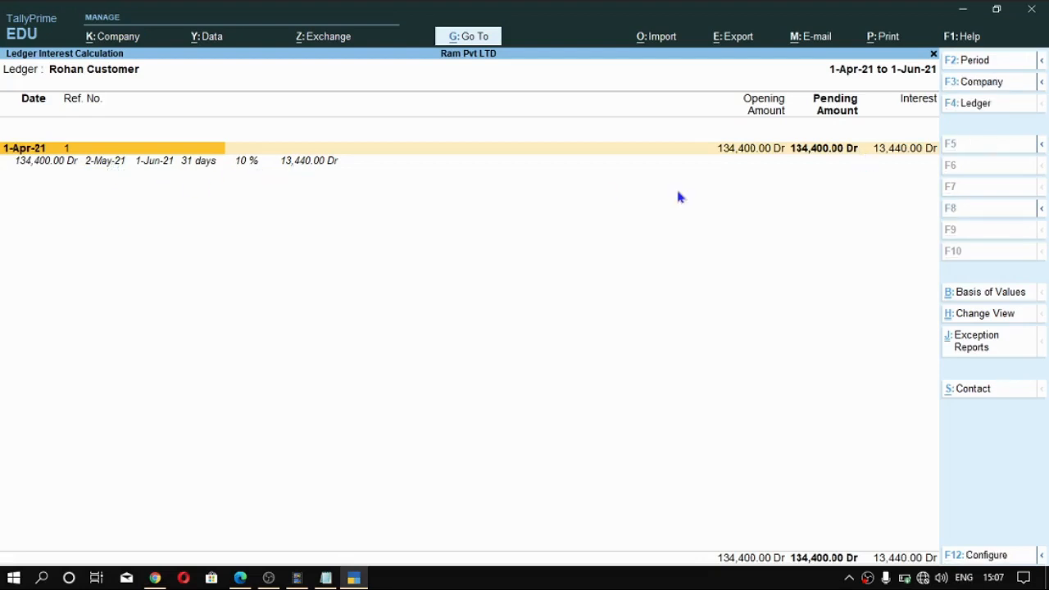
- Leave the interest report, set the current date to 1-Jun-2021 and open a new debit note voucher
key(ctrl)
key(Escape)
key(Escape)
key(Escape)
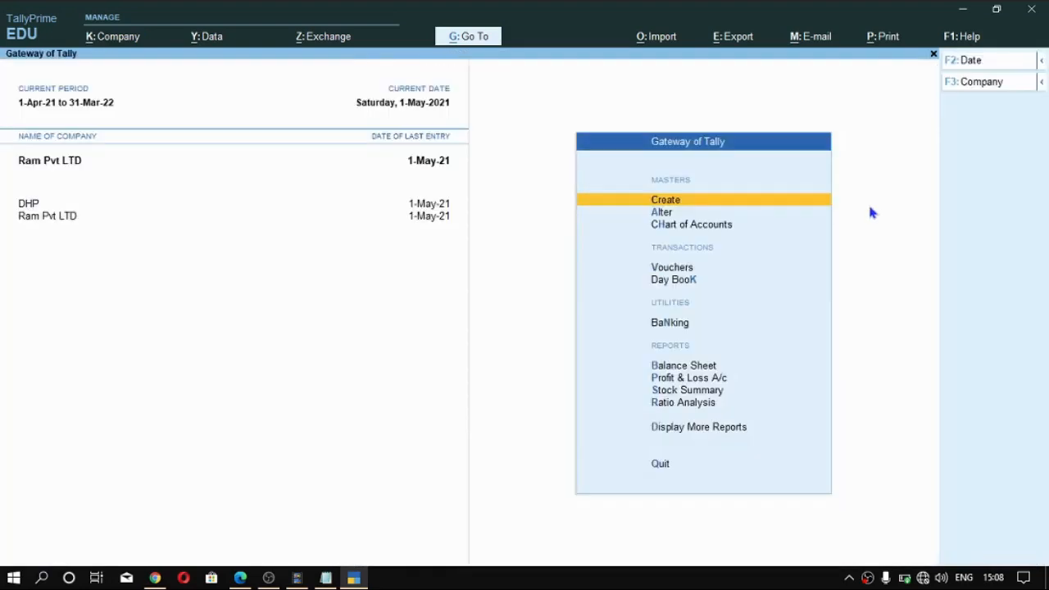
key(n)
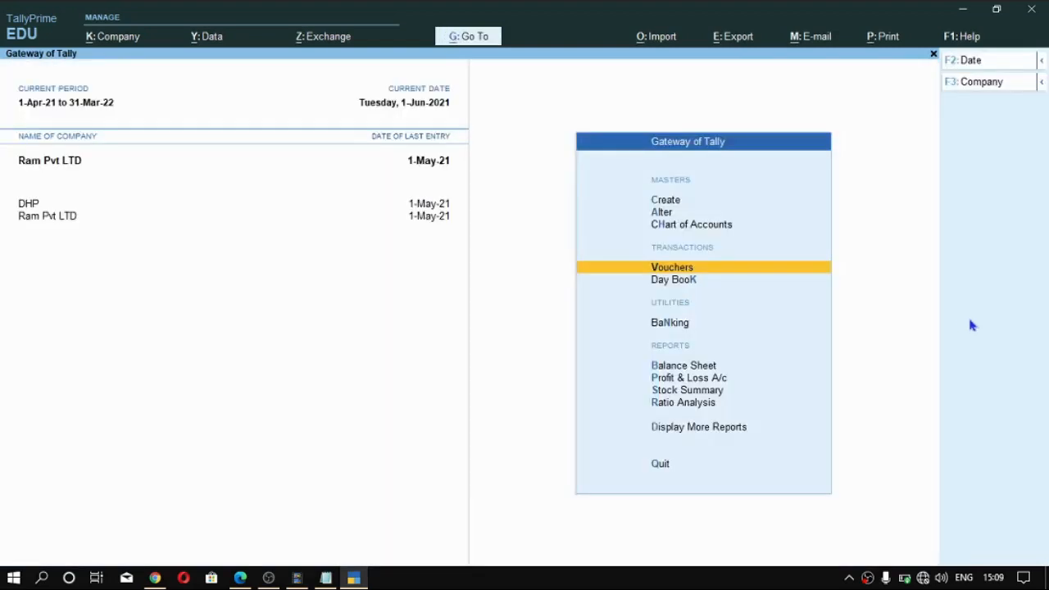
key(Return)
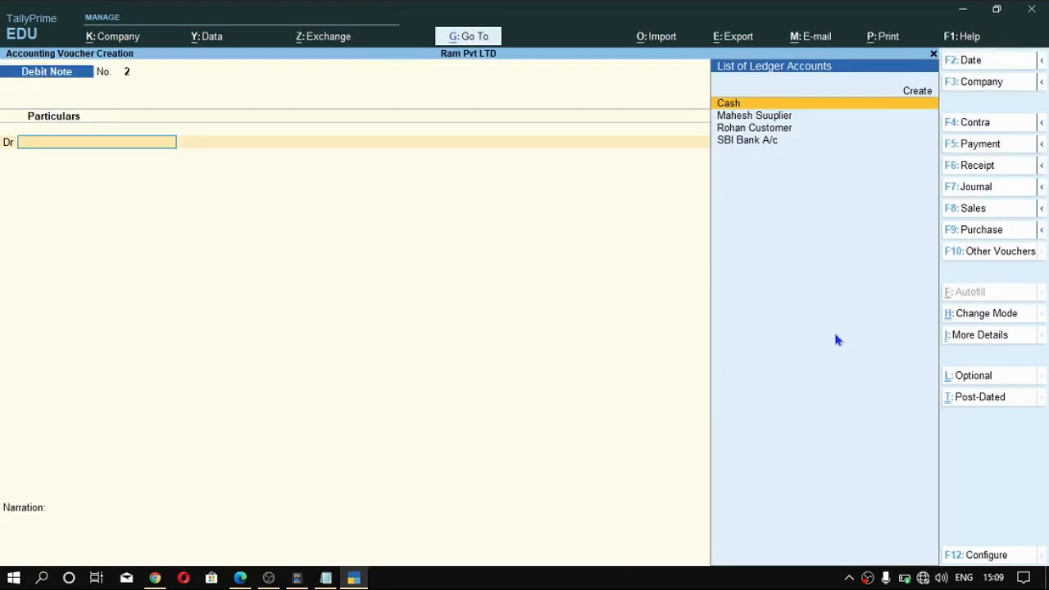
- Switch the debit note to Use for Interest Accounting, with amounts treated as compound interest
key(alt)
click(992, 318)
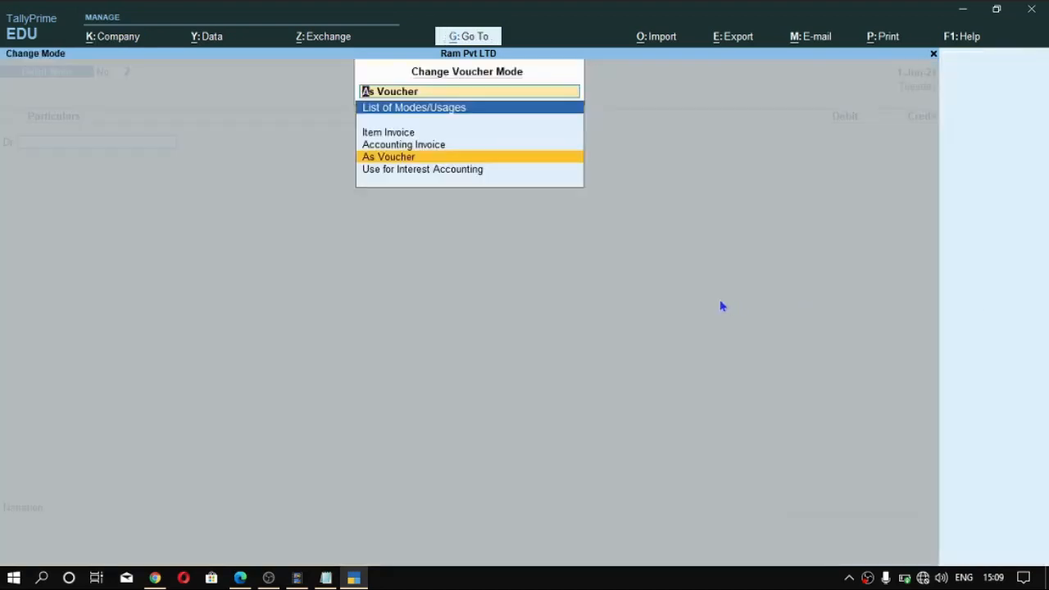
key(Down)
key(Return)
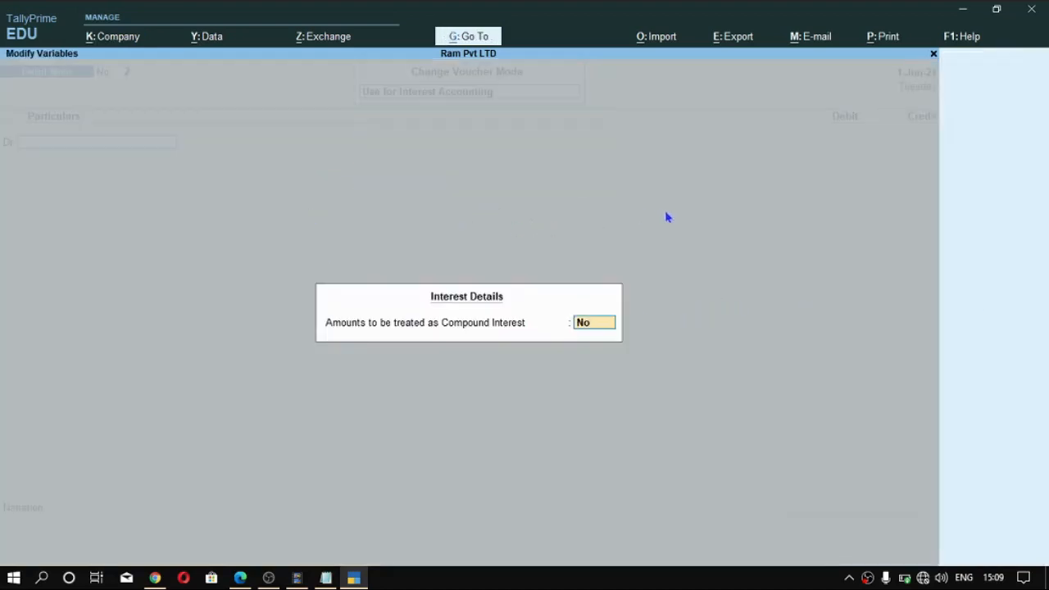
text(y)
key(Return)
- Date the debit note 1-Jun-2021 and debit the customer's ledger with 13,440.00 interest on bill 1, leaving the dispatch details blank
key(Down)
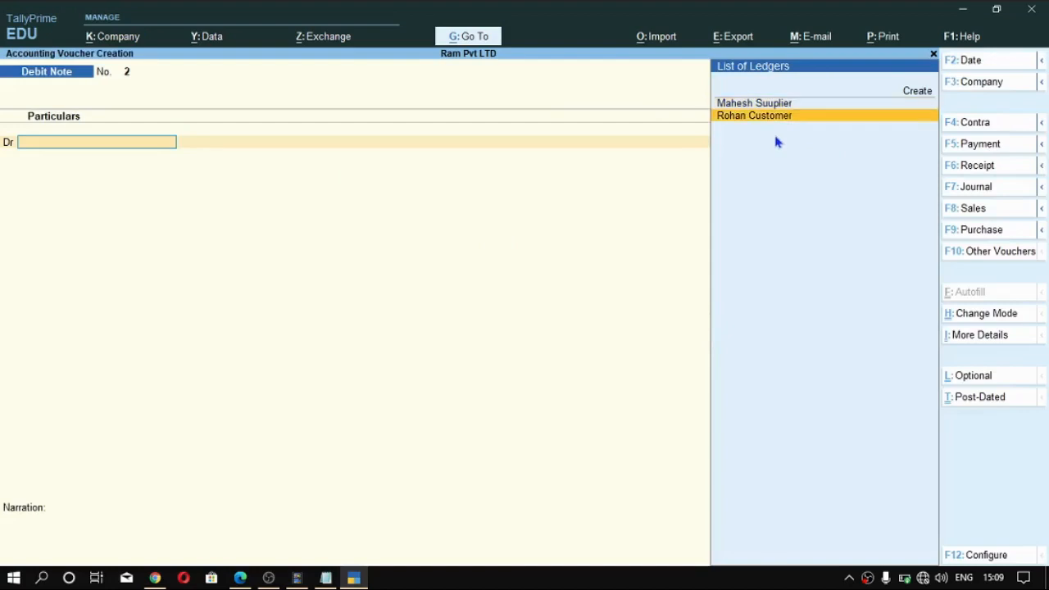
key(F2)
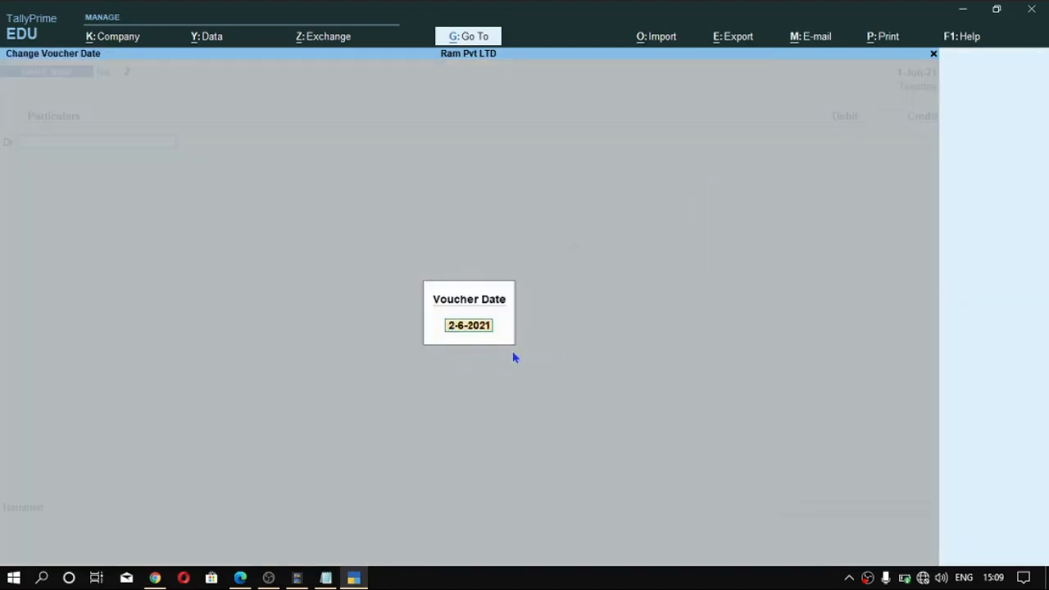
text(1 6)
key(Return)
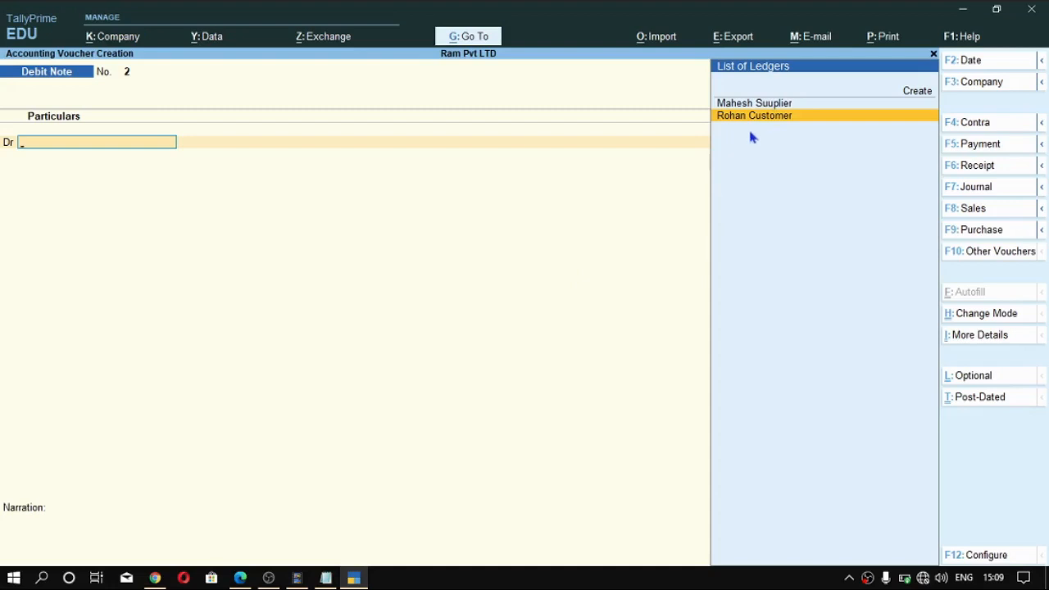
key(Return)
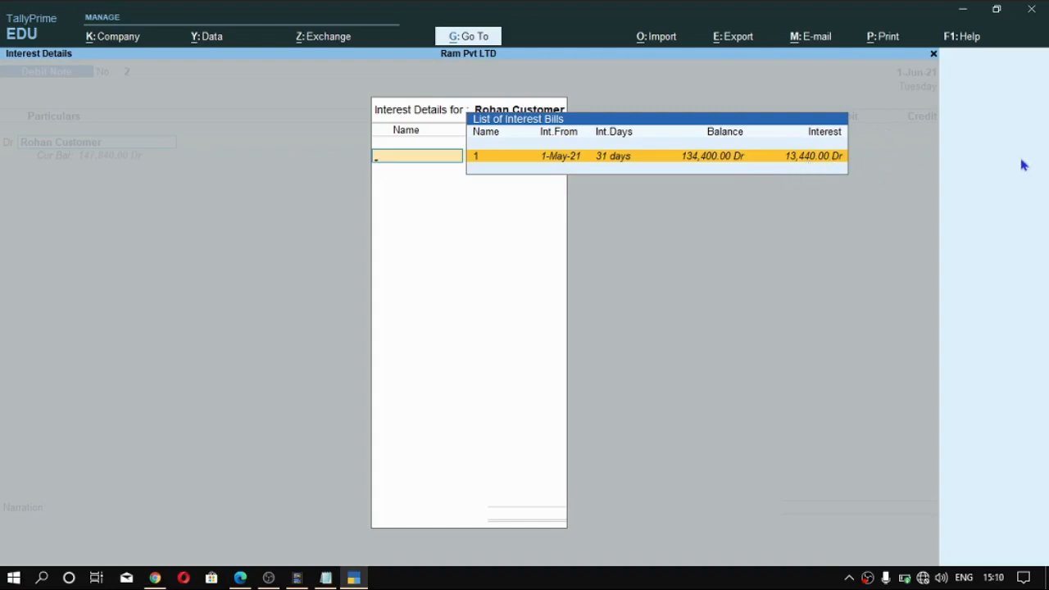
key(Return)
key(Return)
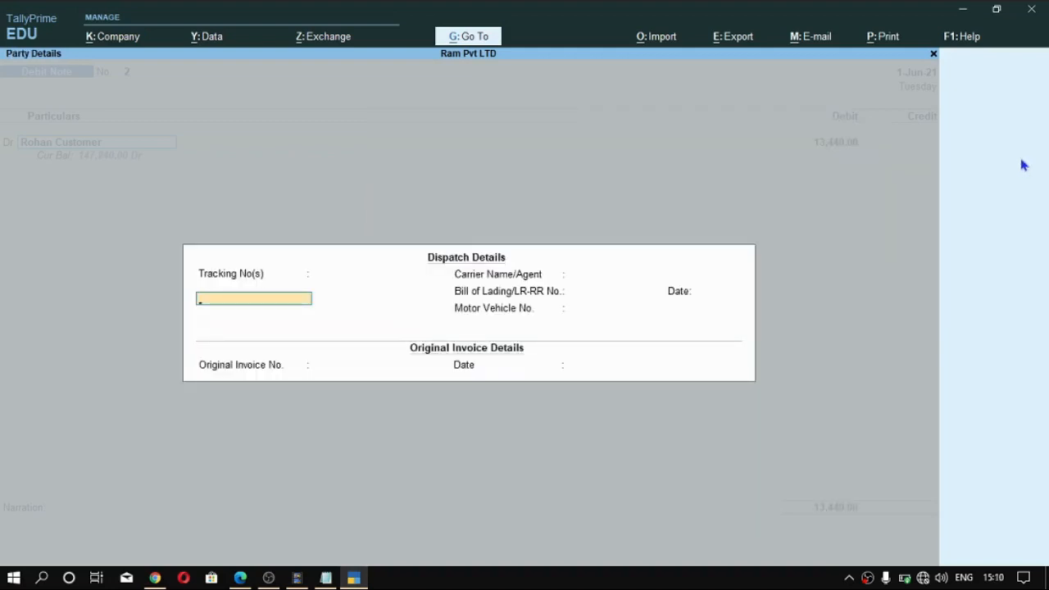
key(Return)
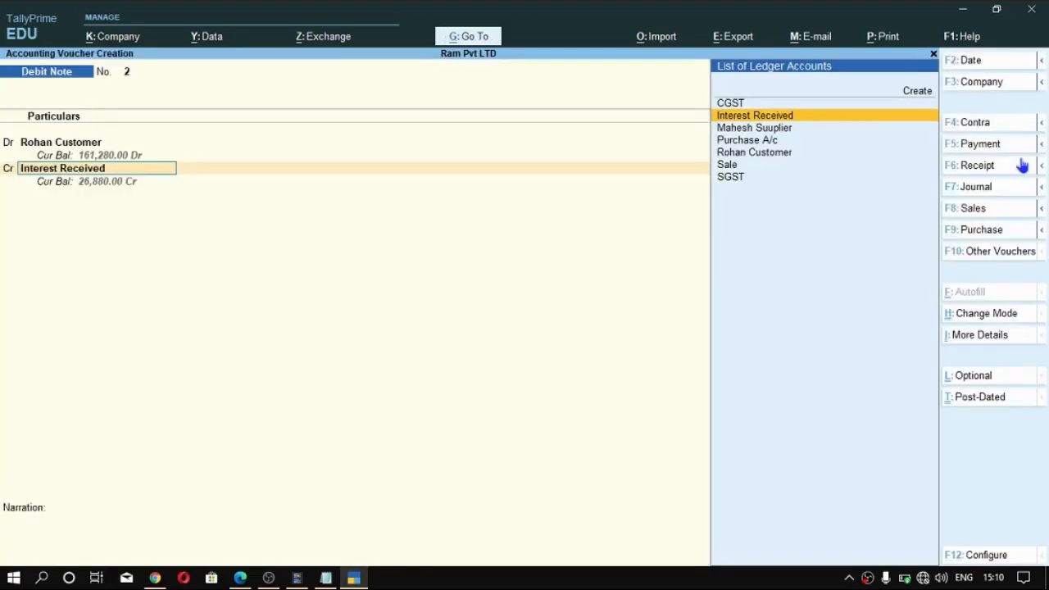
- Credit Interest Received with 13,440.00, save the debit note without a narration and leave voucher entry
key(Return)
key(Return)
key(Return)
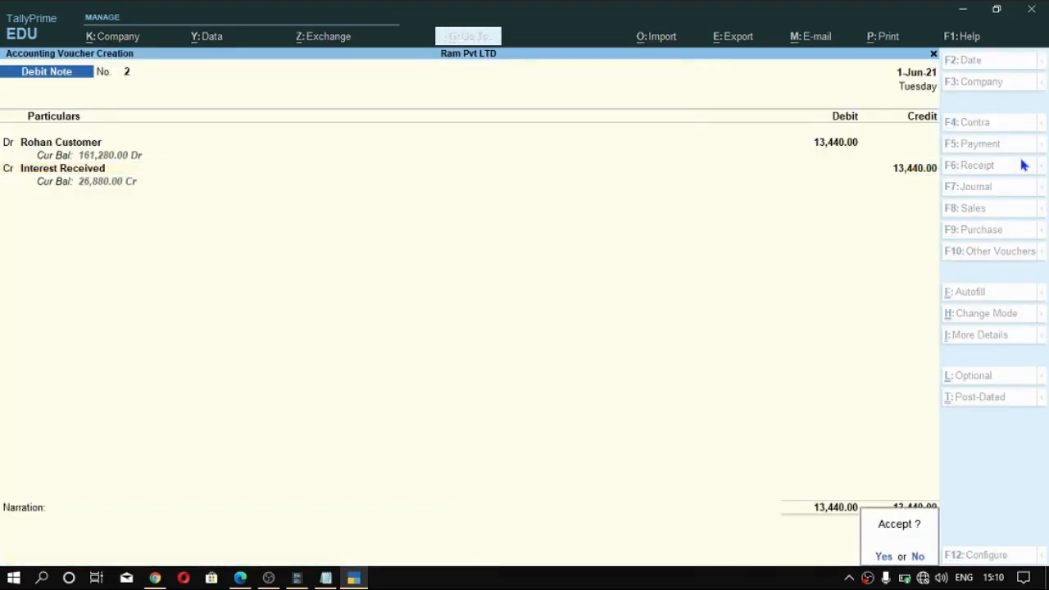
key(Return)
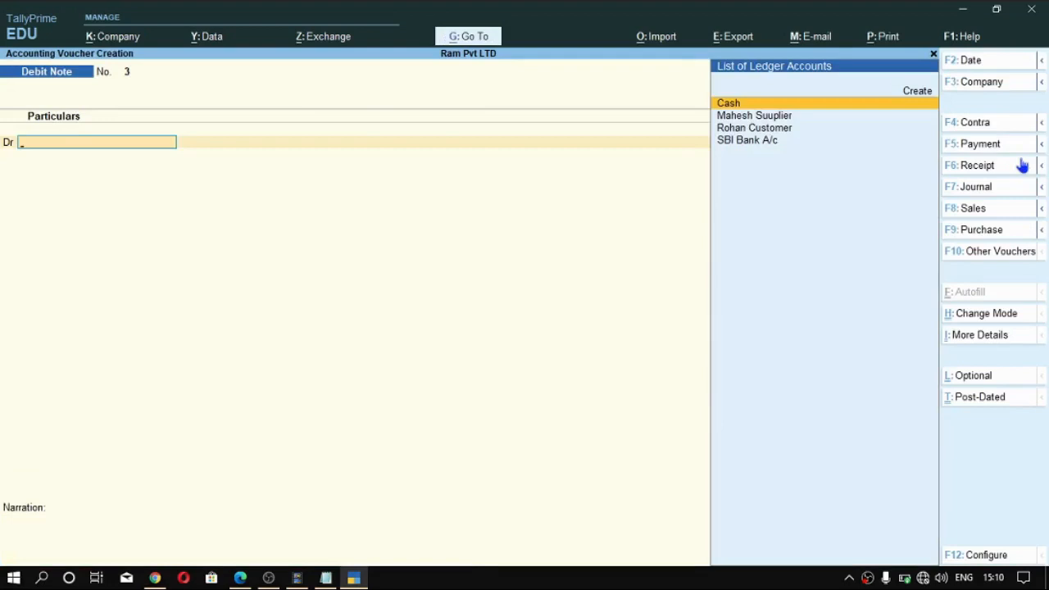
key(Escape)
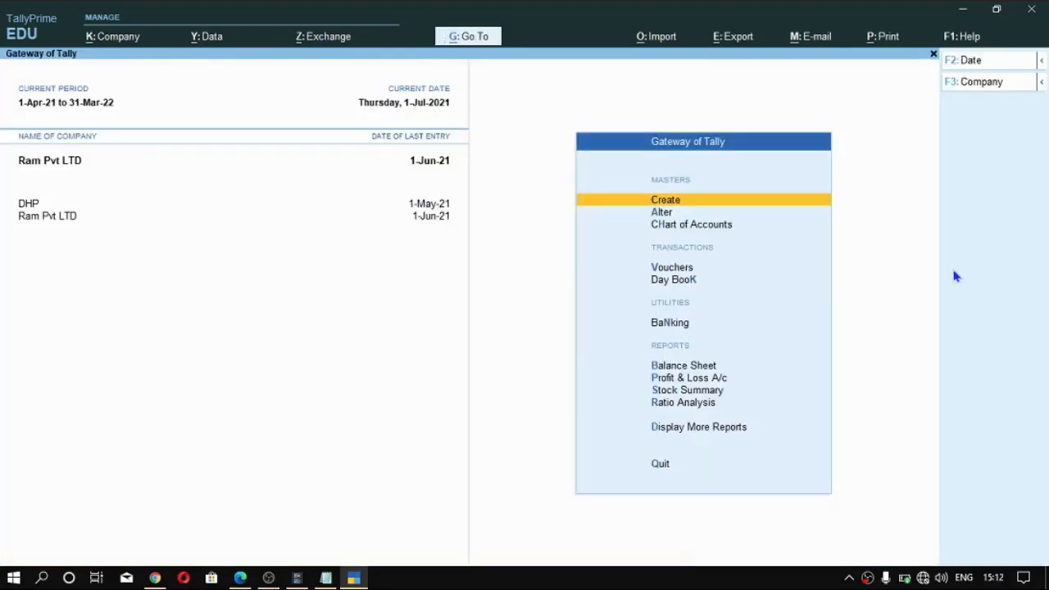
- Find the interest reports and open Ledger Interest Calculation for the customer's ledger again
key(alt)
key(alt+g)
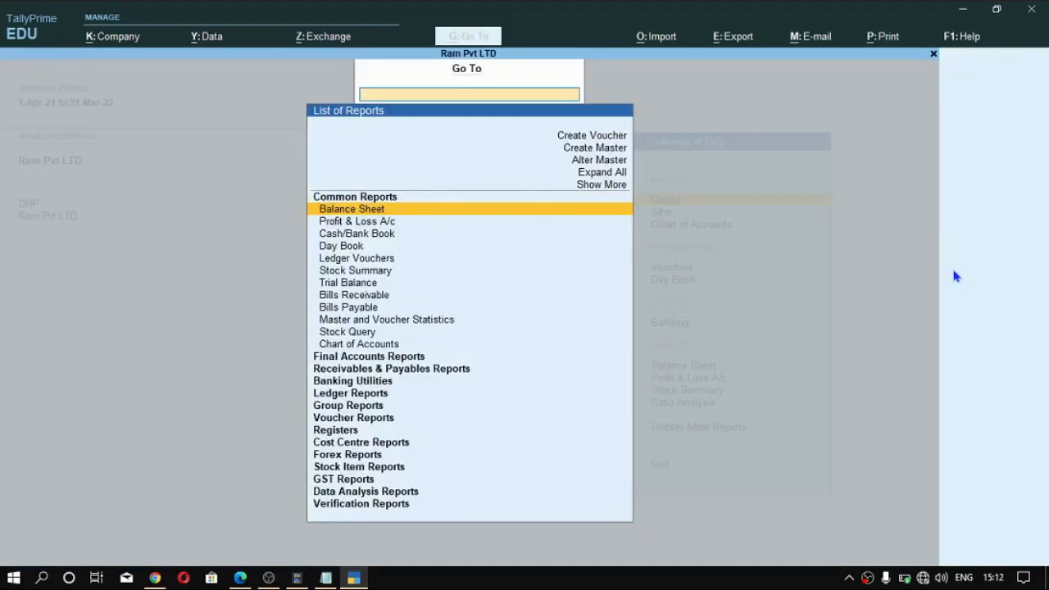
text(Inte)
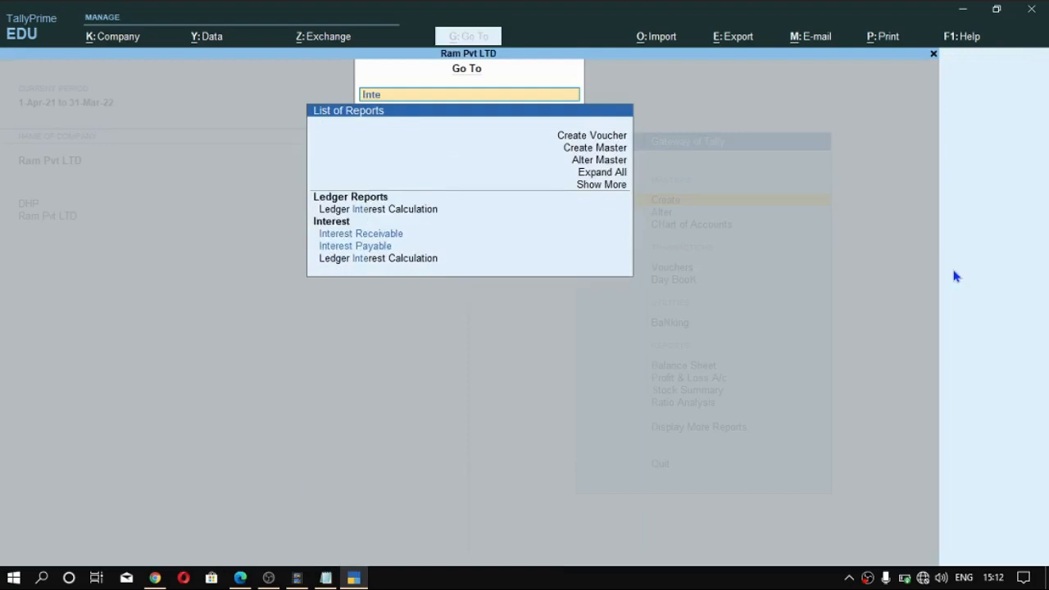
key(Down)
key(Up)
key(Up)
key(Up)
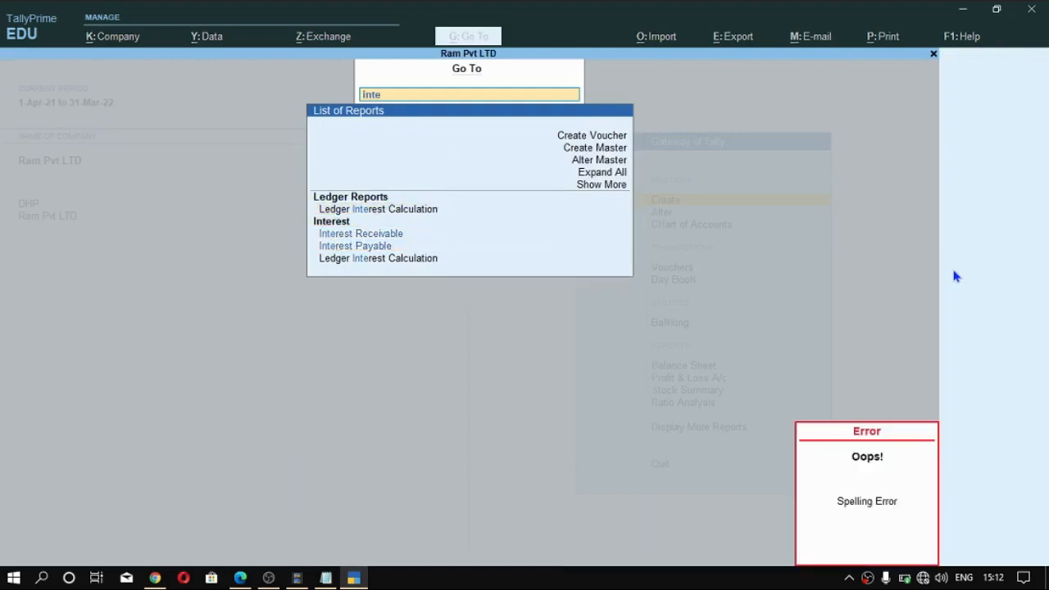
key(Up)
key(Up)
key(Up)
key(Return)
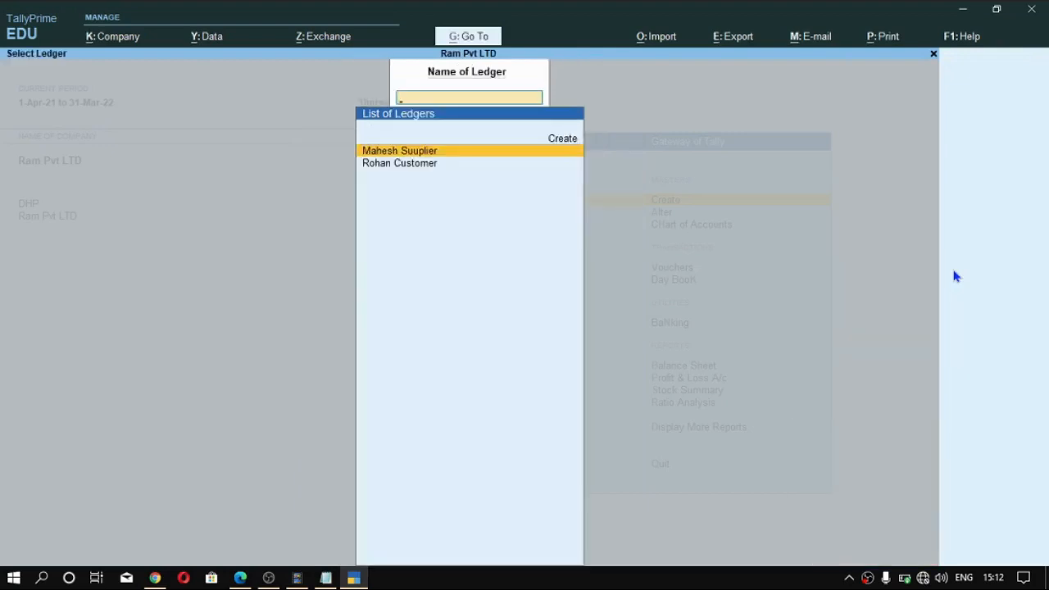
key(Down)
key(Return)
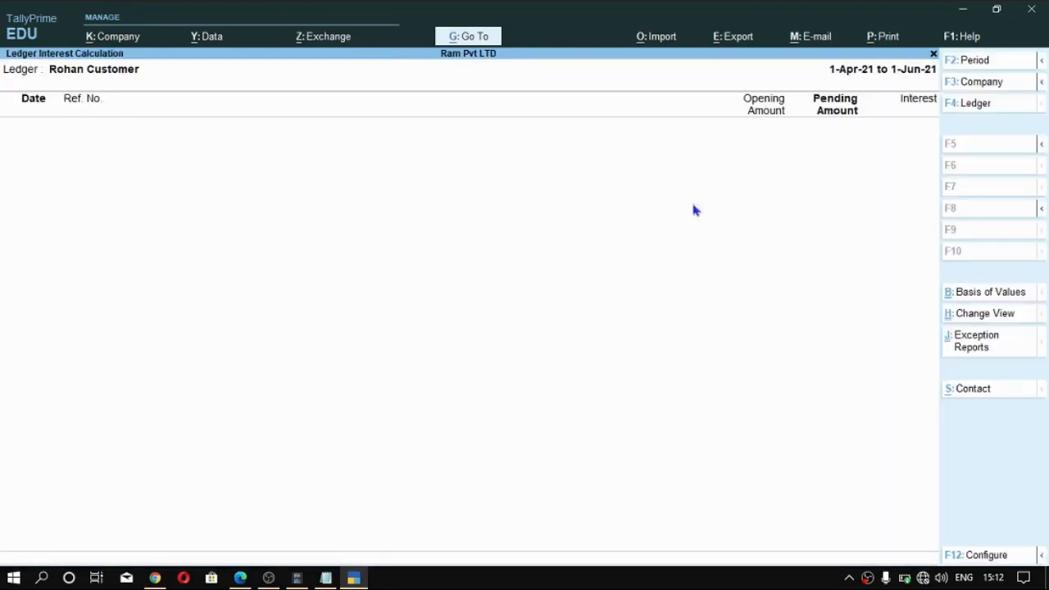
- View the customer's interest for 1-Apr-2021 through 1-Jul-2021, and return to the Gateway of Tally
key(F2)
key(Return)
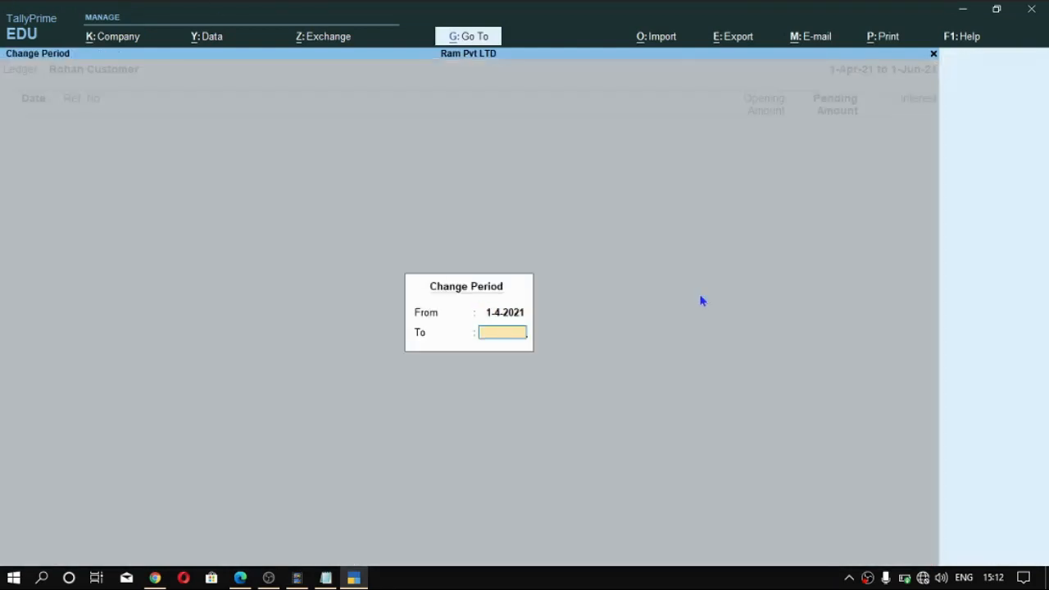
text(1-7)
key(Return)
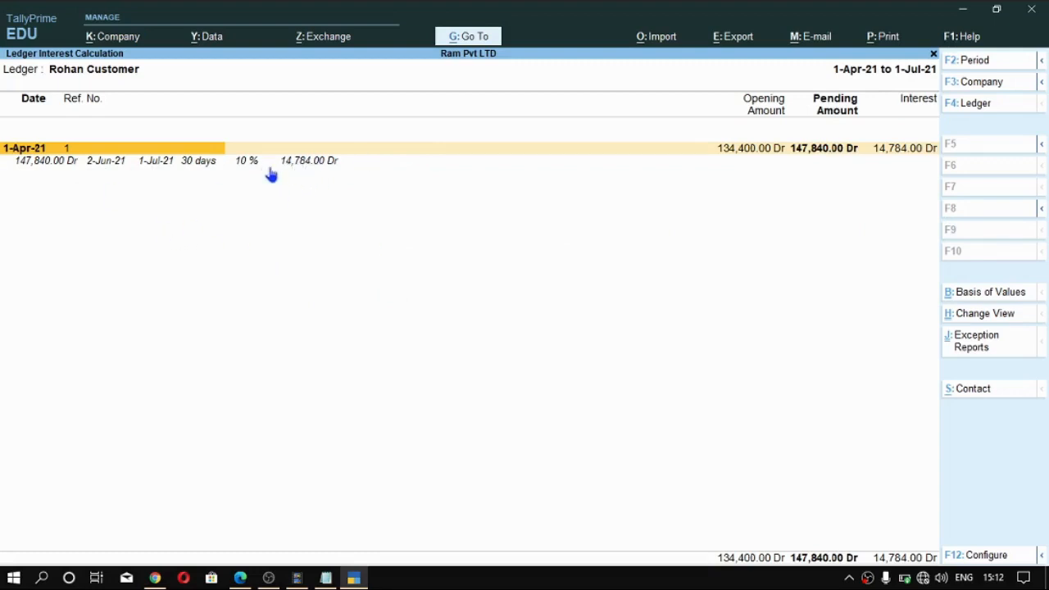
key(Escape)
key(Escape)
key(Escape)
key(Escape)
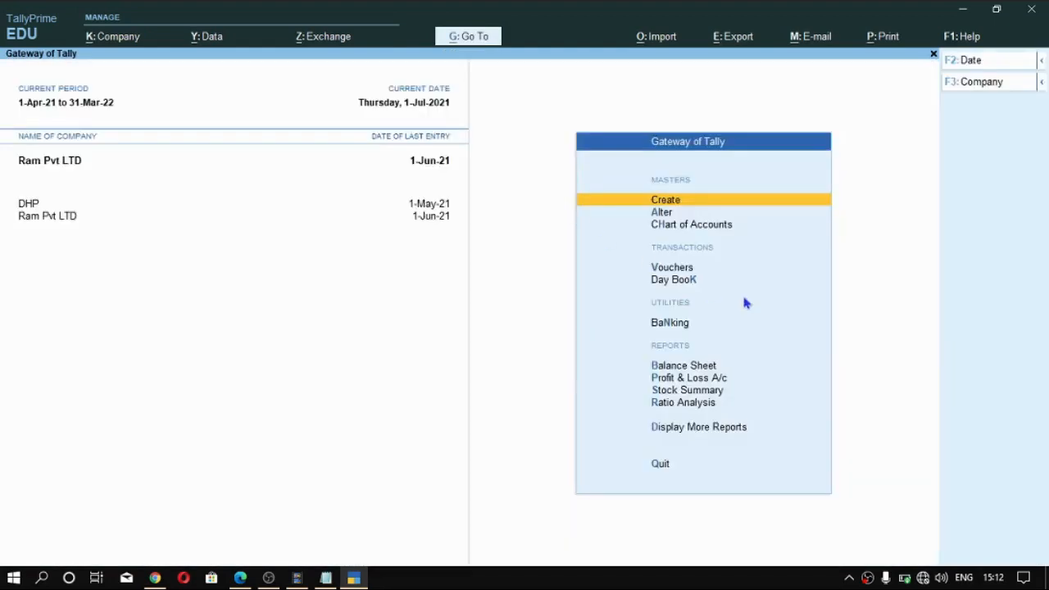
- Open another debit note, switch it to Use for Interest Accounting and complete its compound interest setting
key(v)
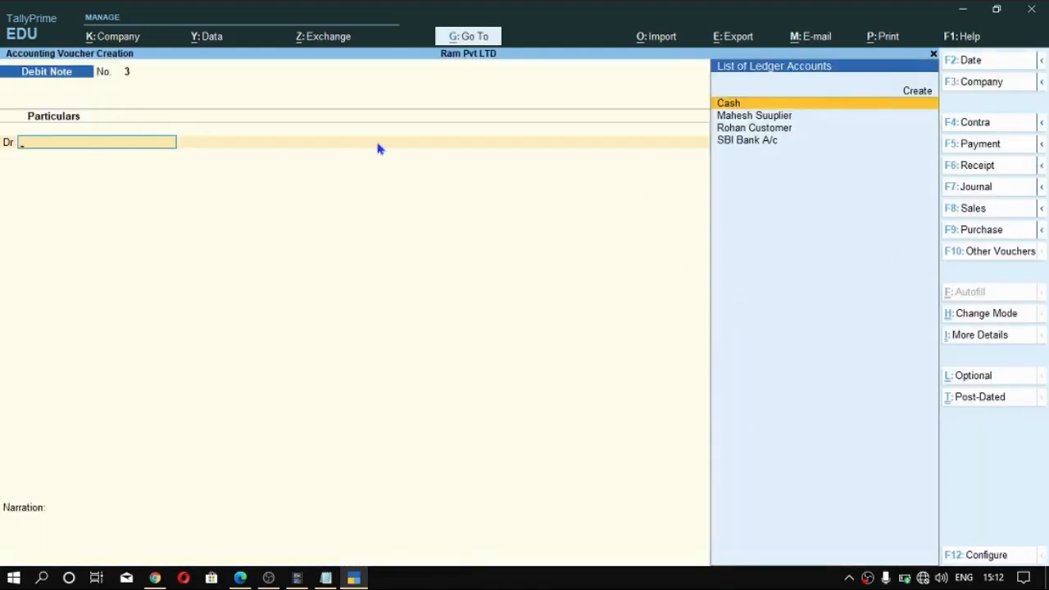
key(alt)
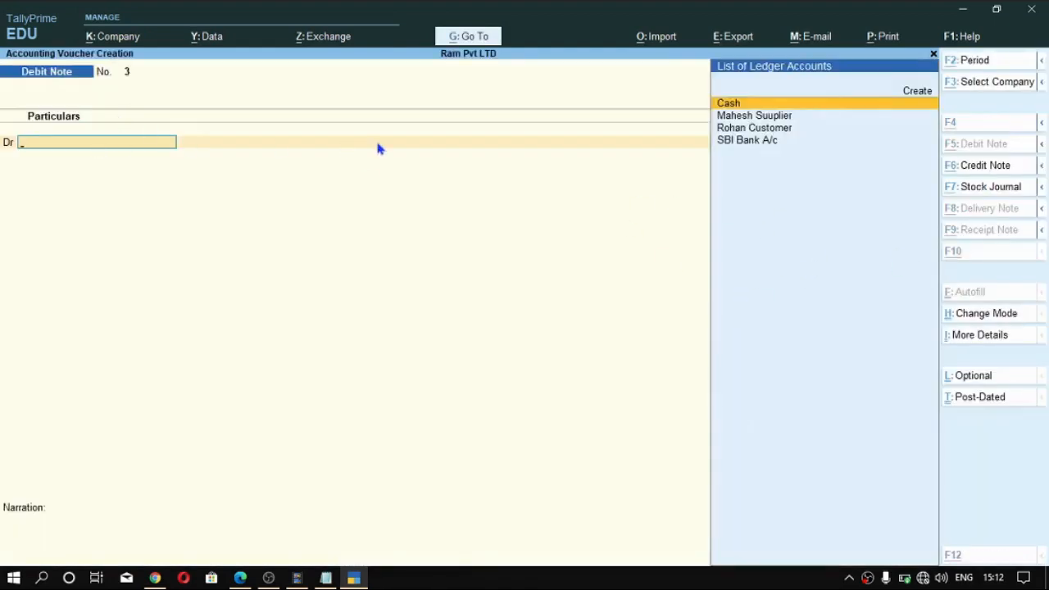
key(ctrl+h)
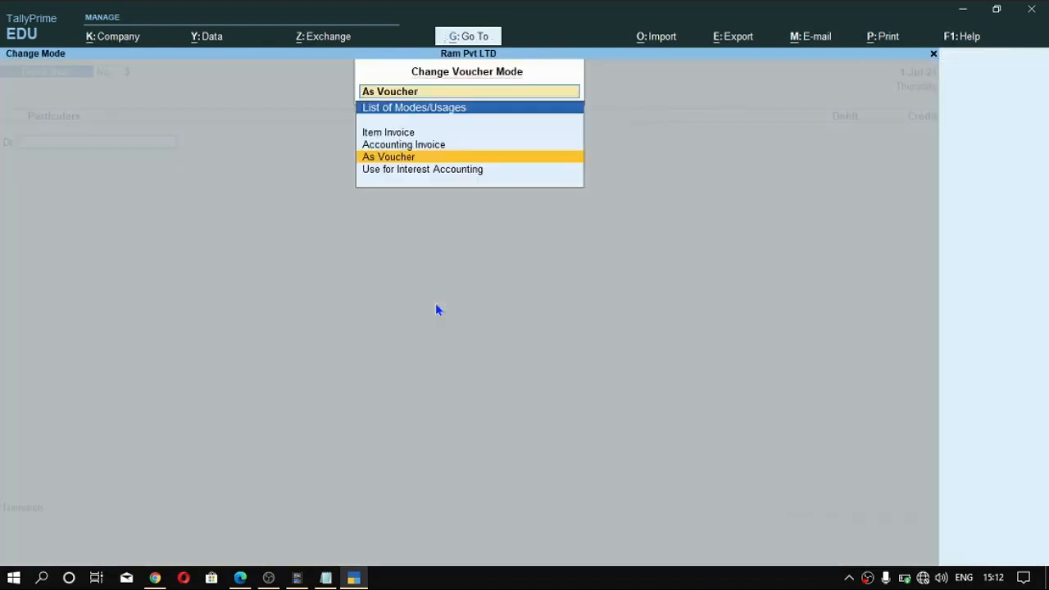
key(Down)
key(Return)
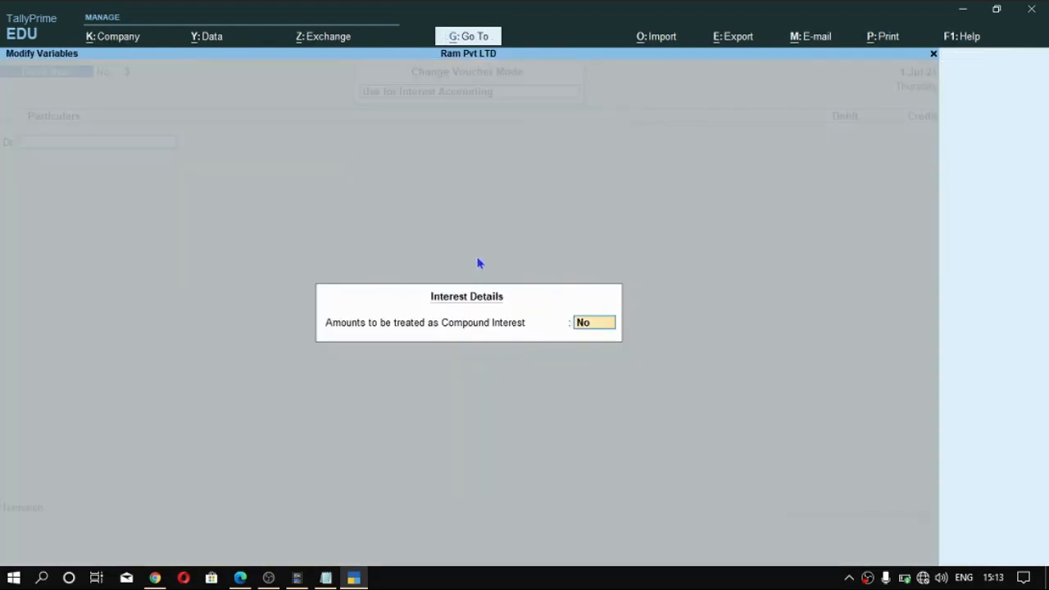
click(584, 319)
click(585, 318)
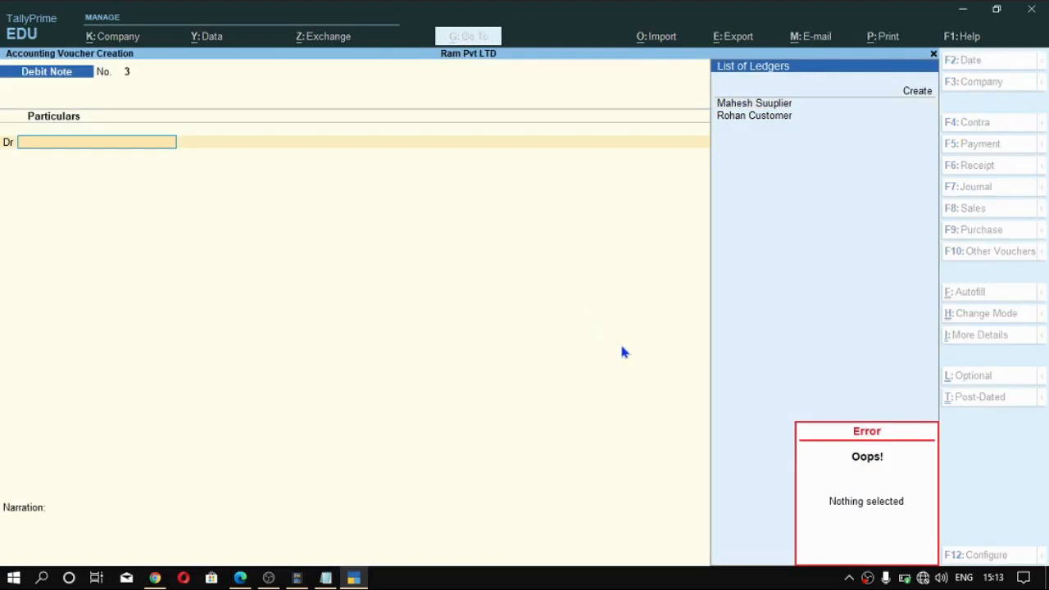
key(Escape)
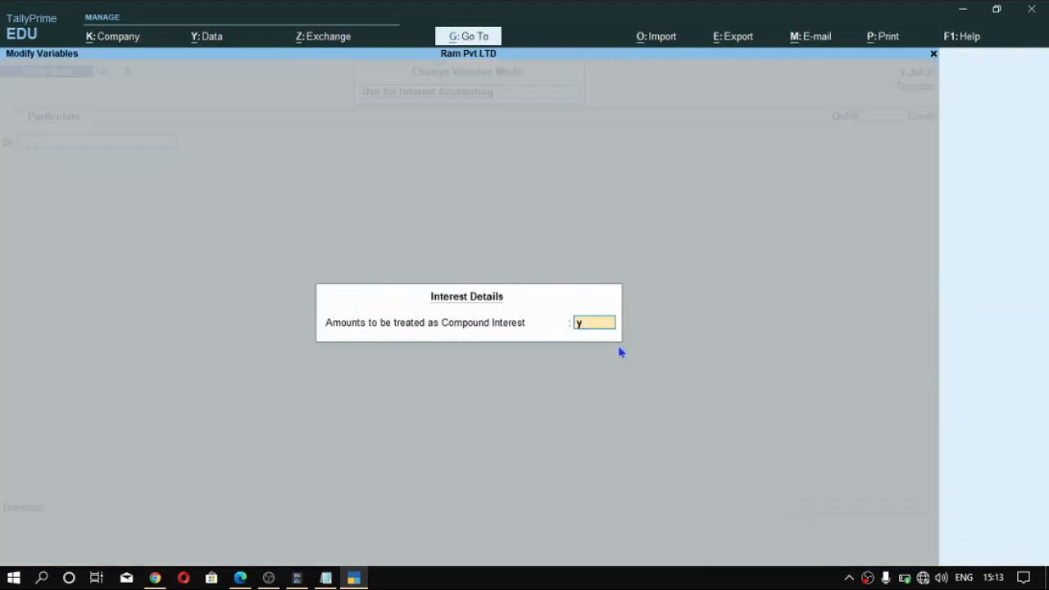
key(Return)
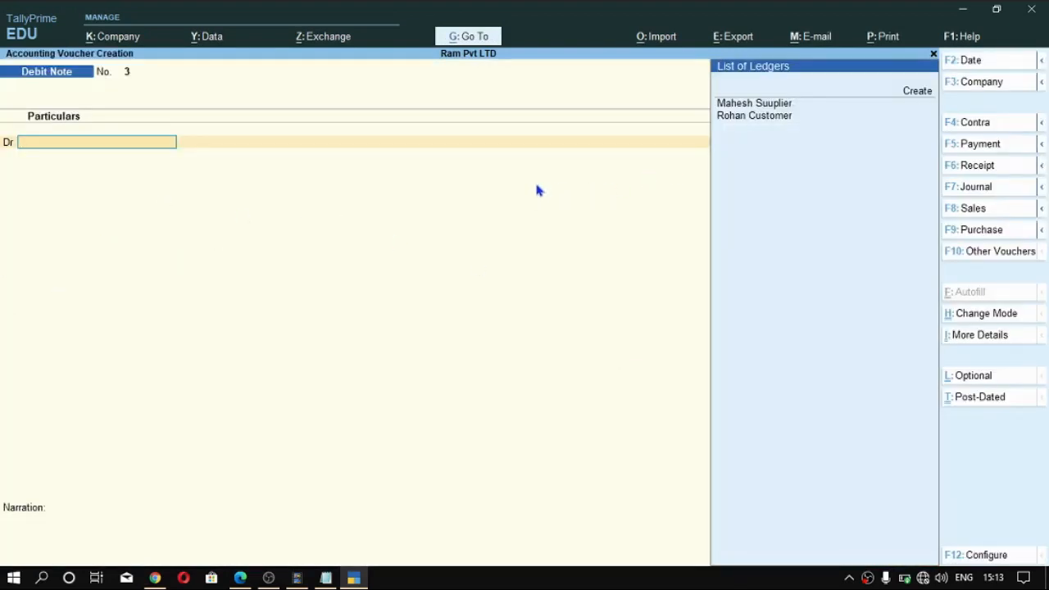
- Date the debit note 1-Jul-2021 and debit the customer's ledger with 14,784.00 interest on bill 1, leaving the dispatch details blank
key(F2)
text(1)
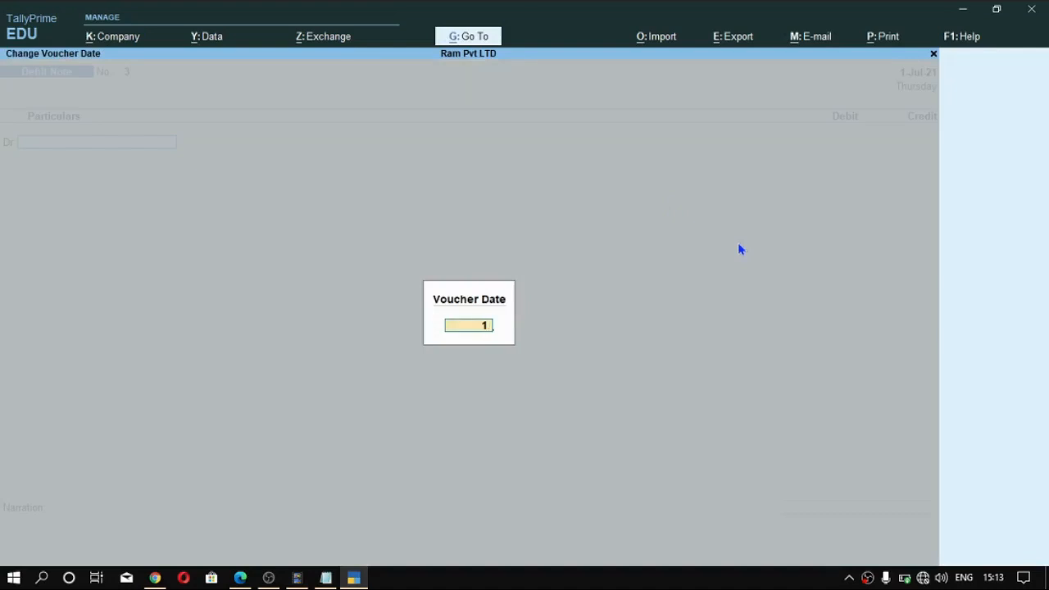
key(Return)
key(Down)
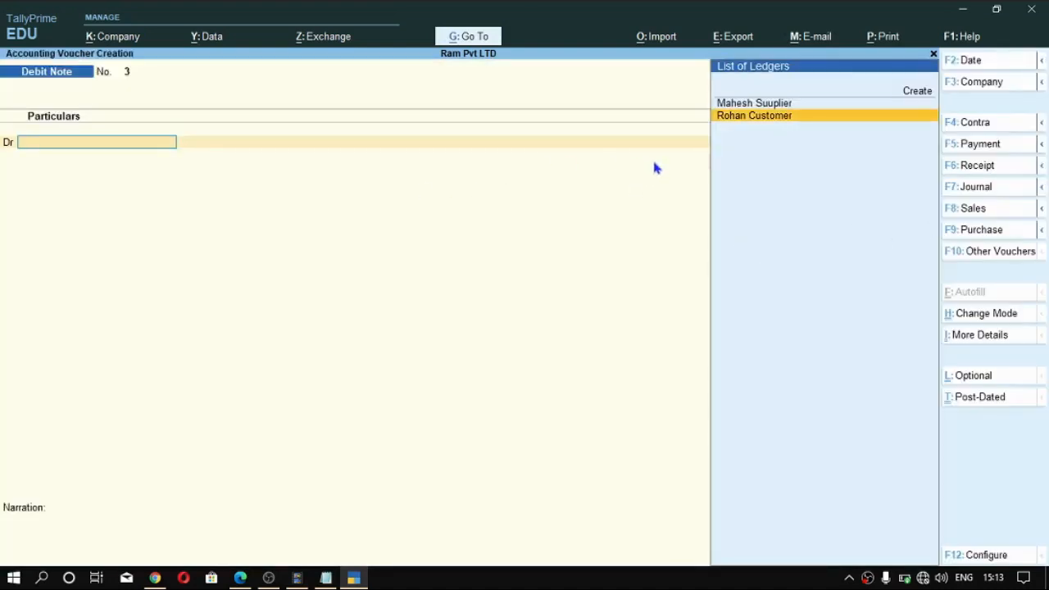
key(Return)
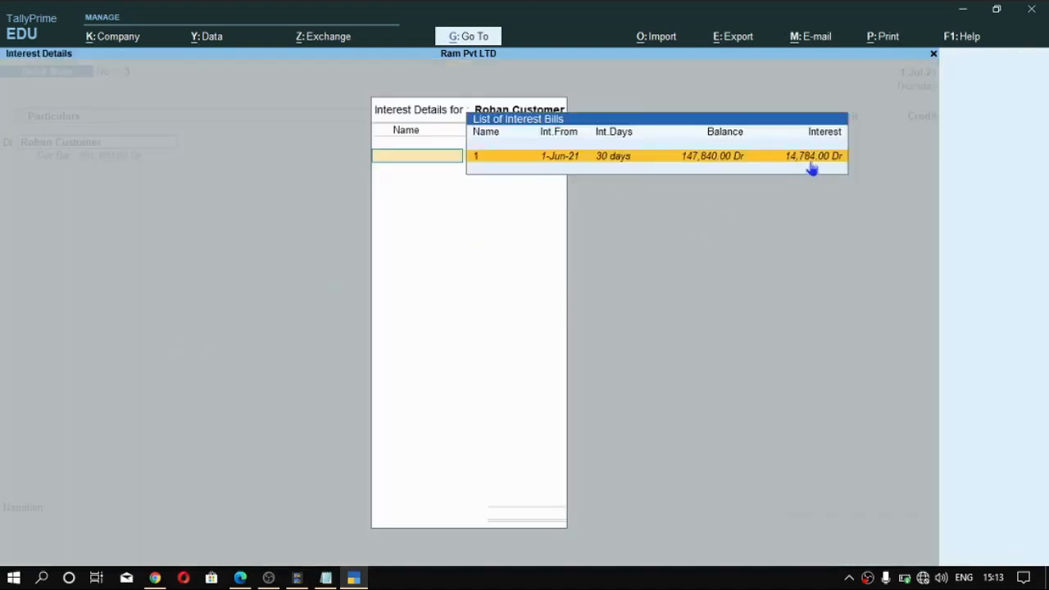
key(Return)
key(Return)
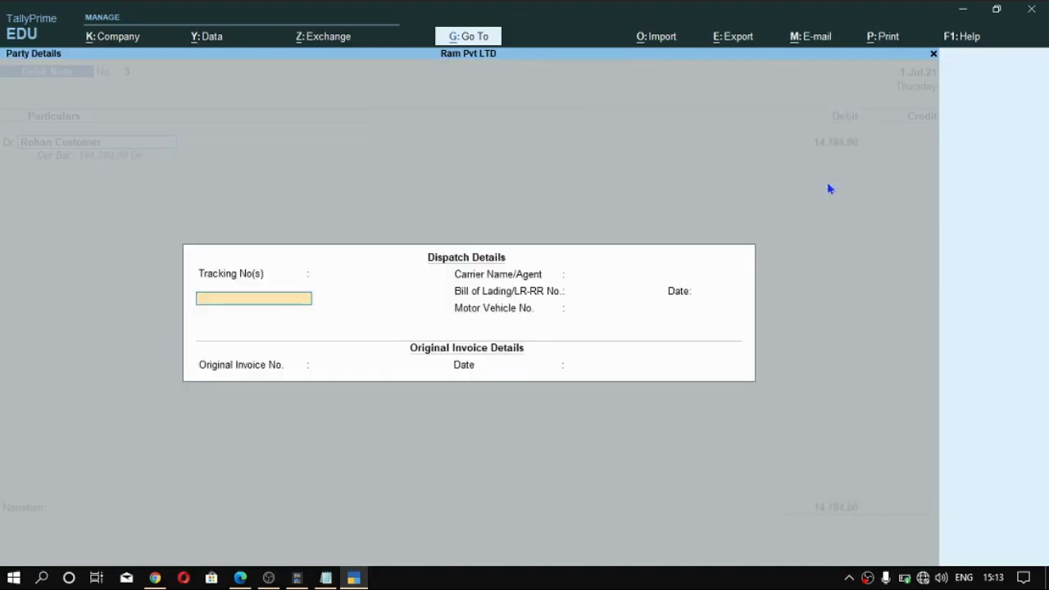
key(Return)
key(ctrl+a)
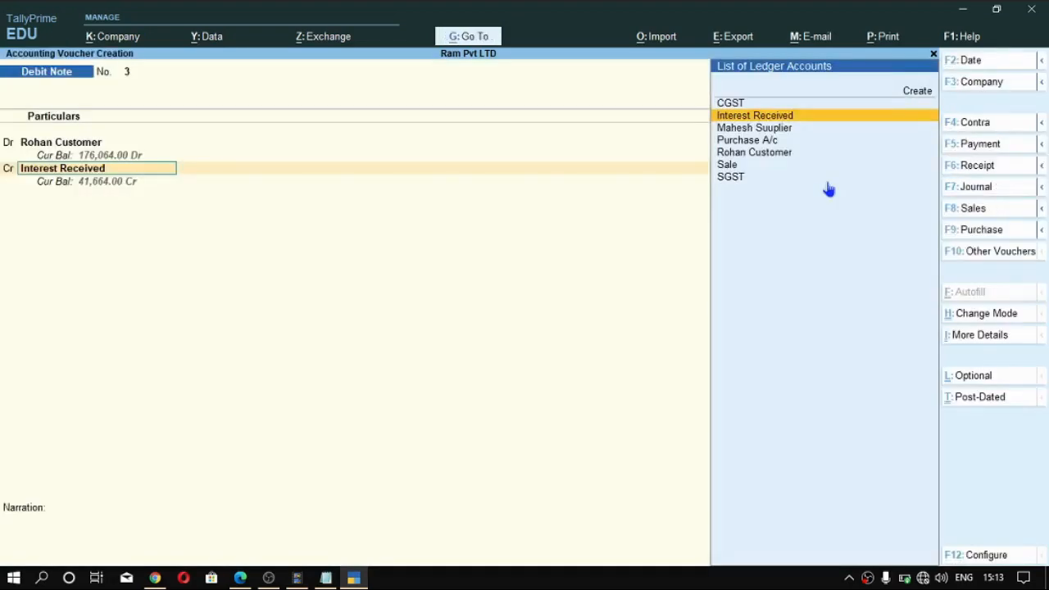
- Credit Interest Received with 14,784.00, save the debit note without a narration and return to the Gateway of Tally
key(Return)
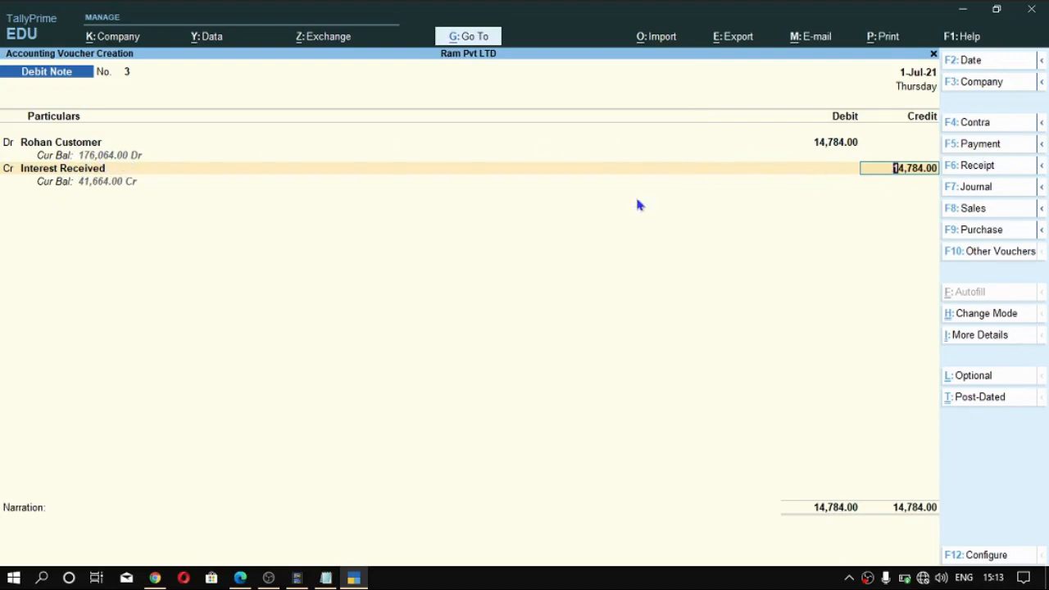
key(Return)
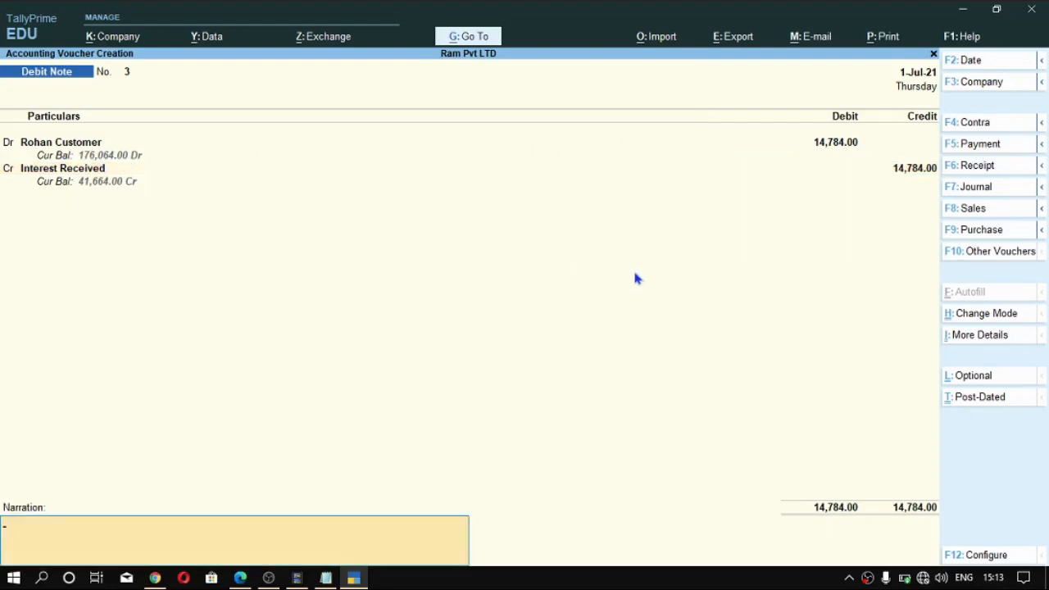
key(Return)
key(Return)
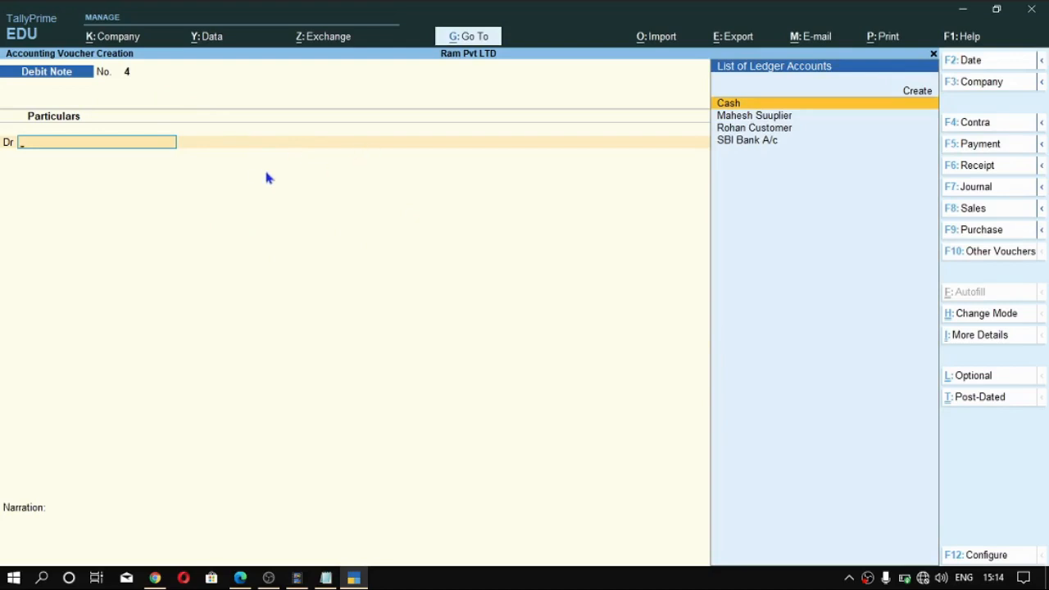
key(Escape)
key(Return)
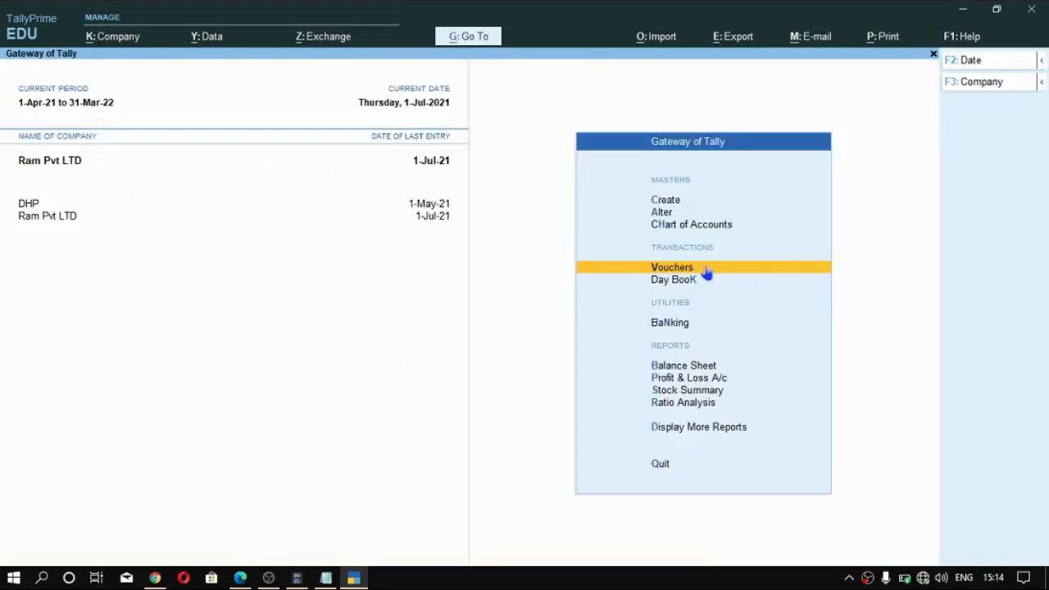
- Open the Ledger Outstandings report for the customer's ledger
key(Down)
key(Down)
key(Down)
click(679, 280)
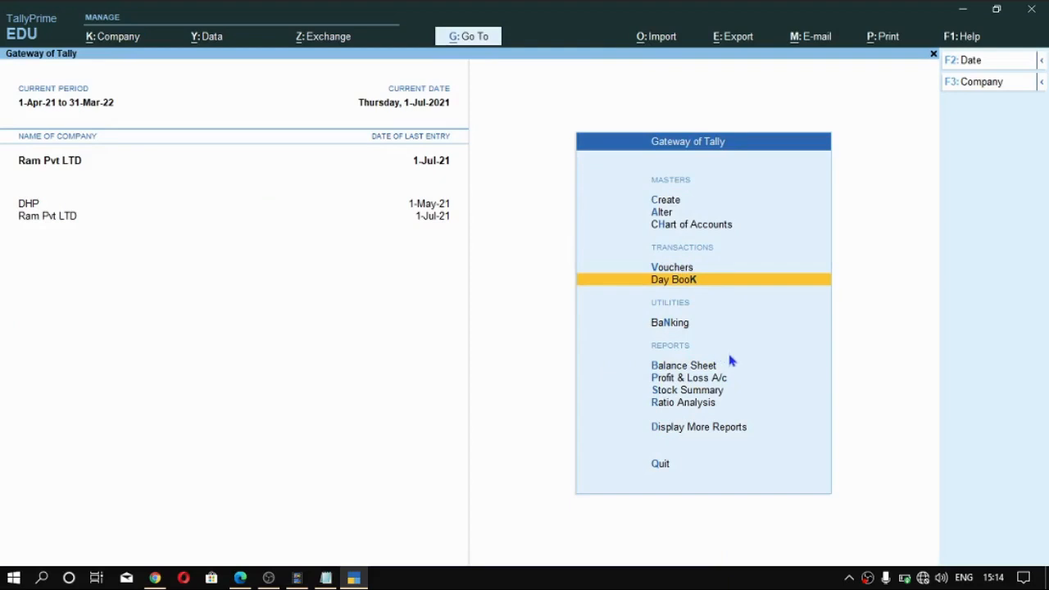
key(alt+g)
text(O)
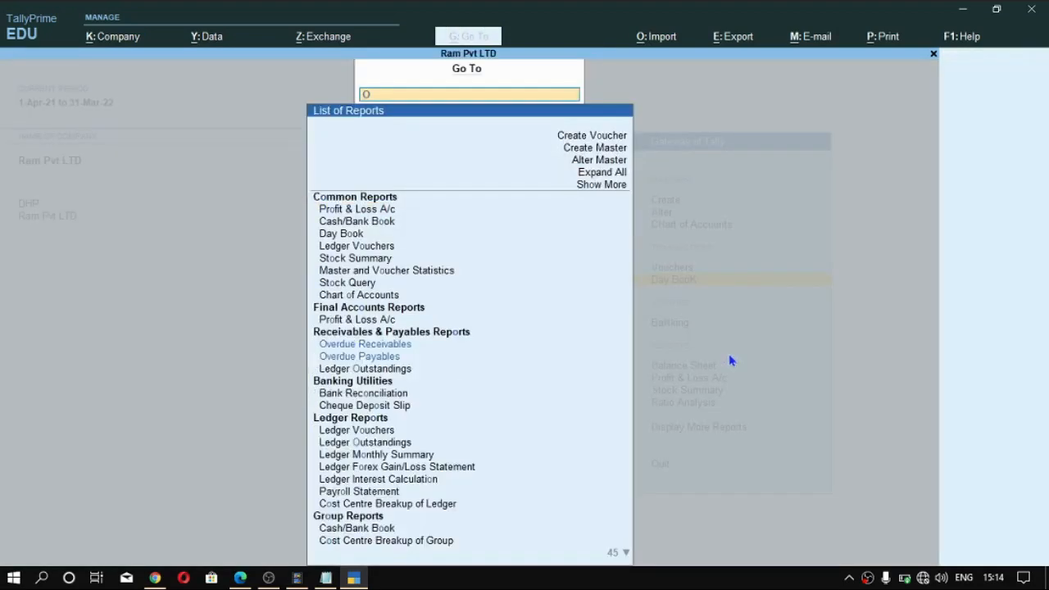
text(ut)
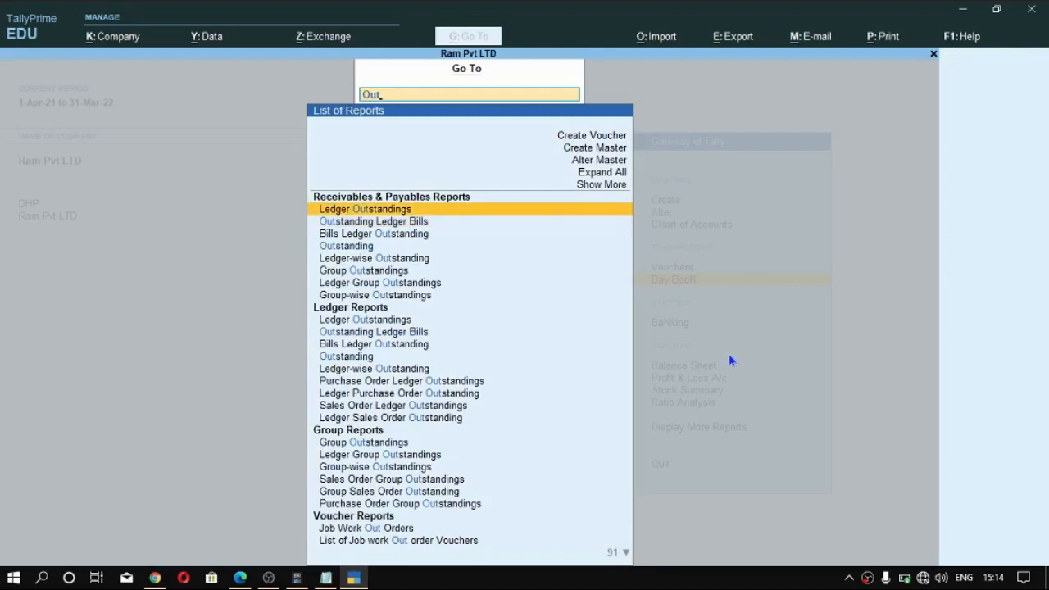
key(Return)
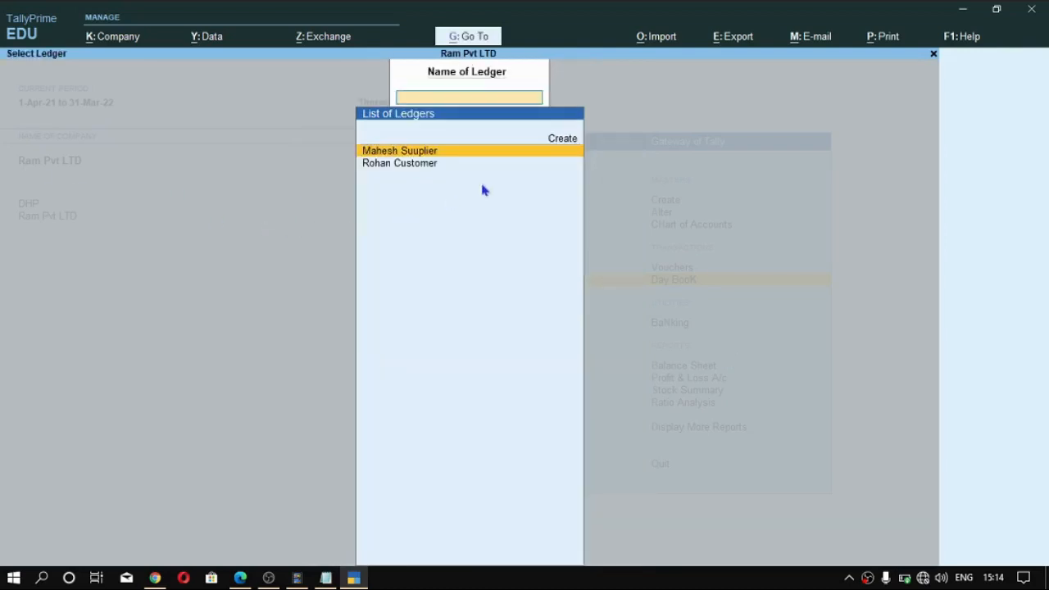
click(390, 176)
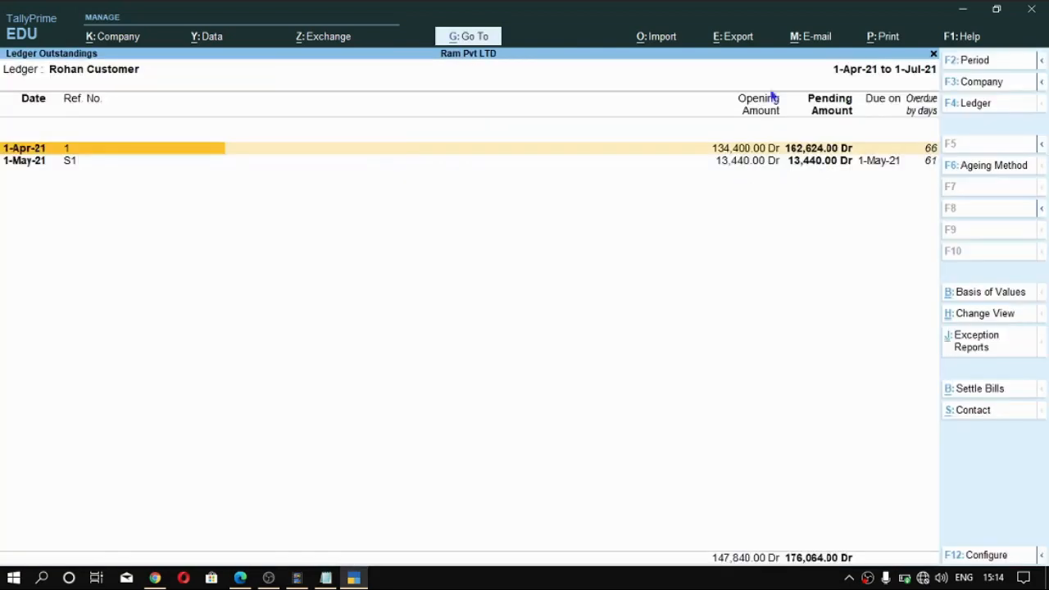
- Examine the customer's pending bills and the vouchers behind bill 1, and return to the Gateway of Tally
key(Down)
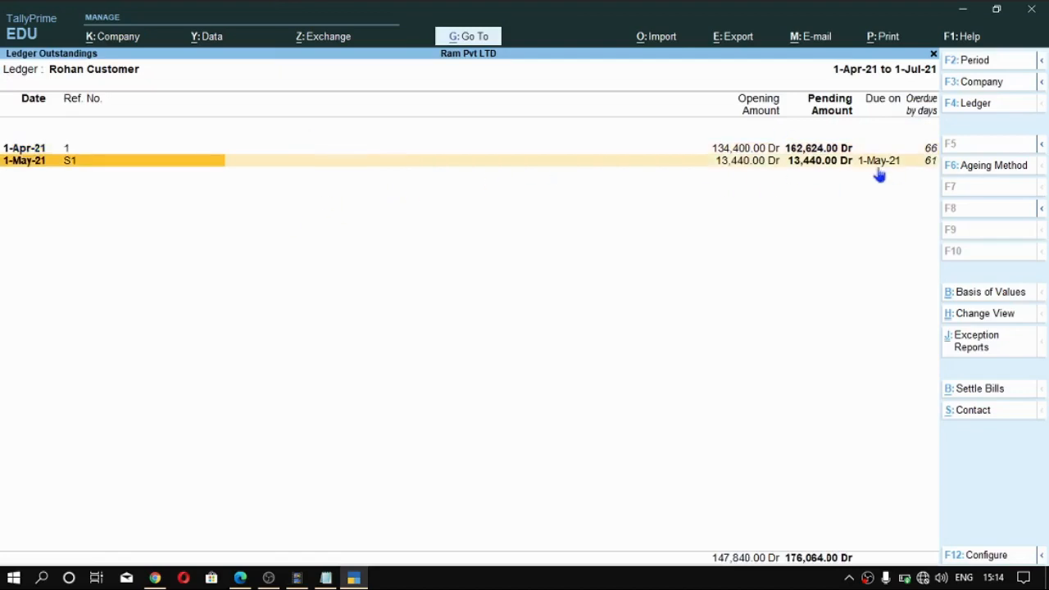
key(Up)
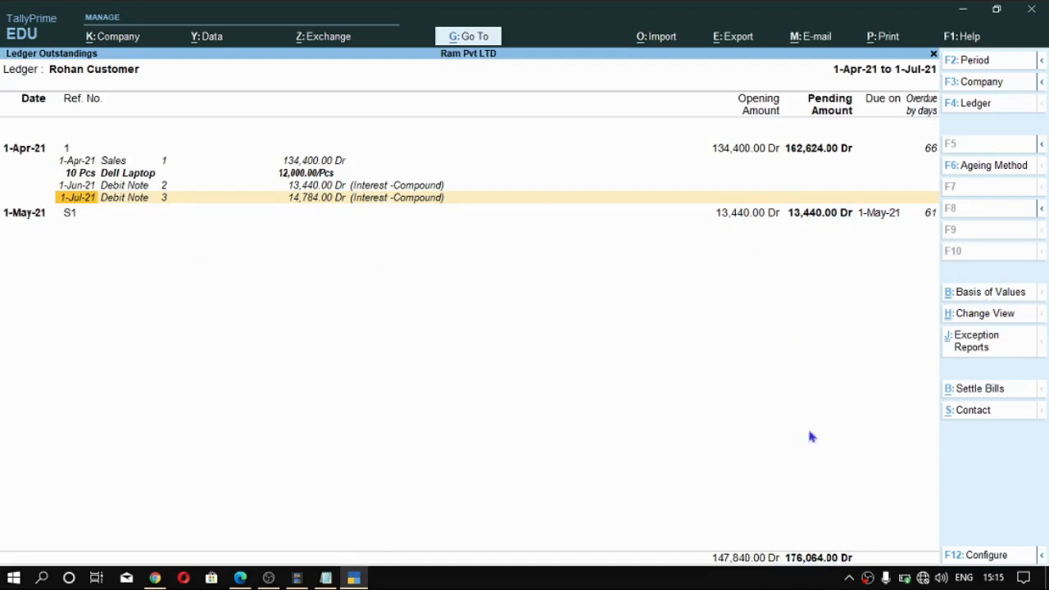
key(Escape)
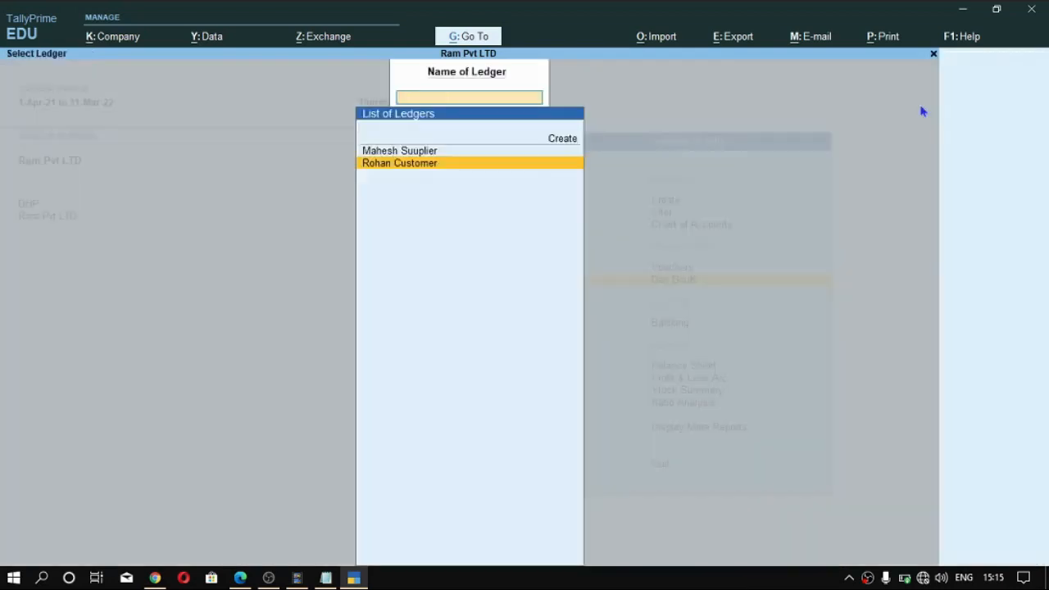
key(Escape)
key(Escape)
key(Escape)
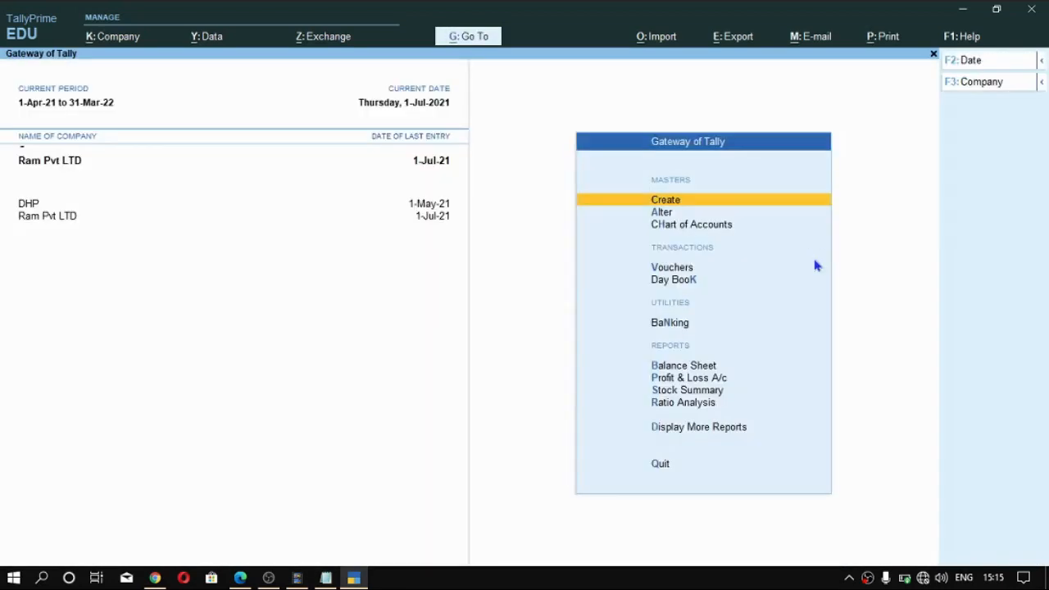
- Start a receipt voucher with SBI Bank A/c as the account and credit the customer's ledger with 176,064.00
key(v)
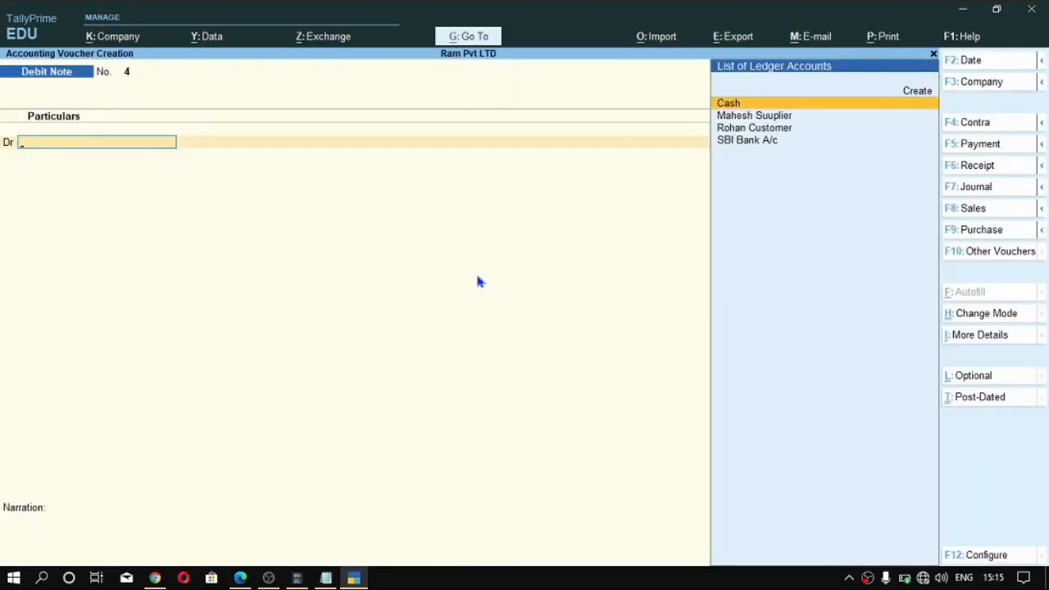
key(F6)
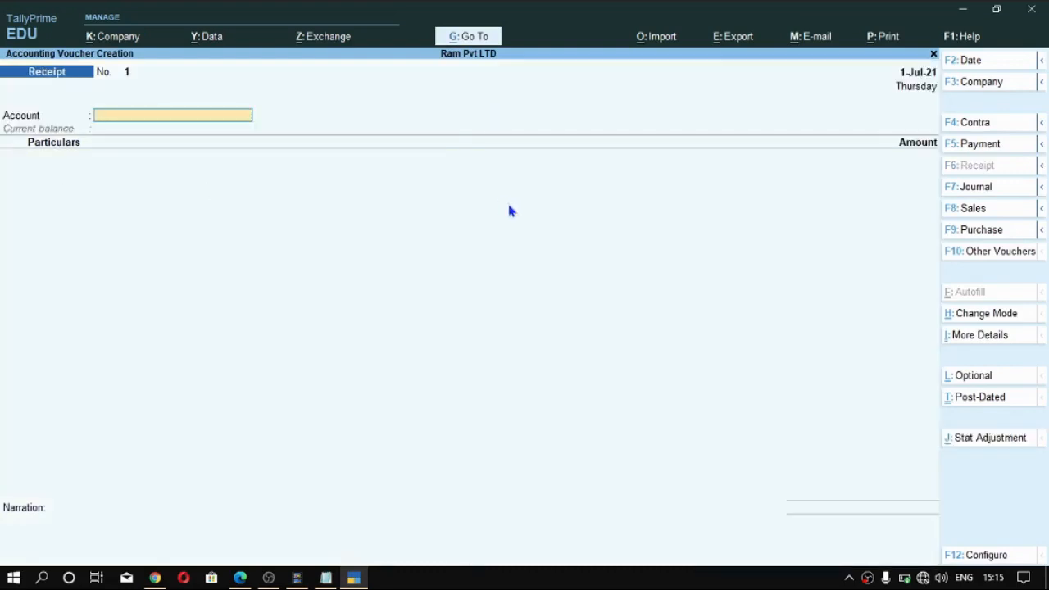
key(Return)
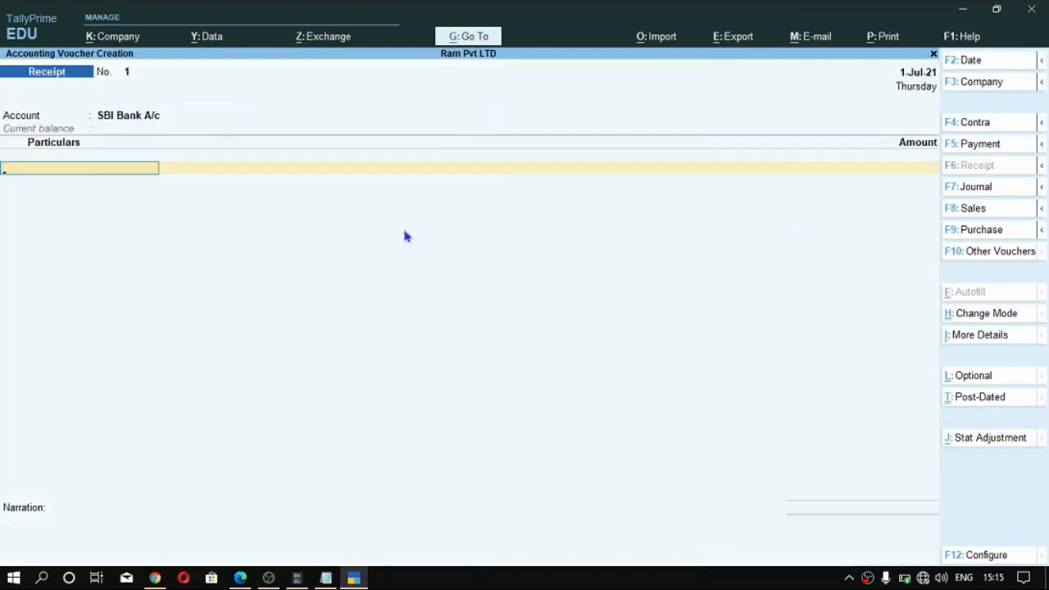
scroll(743, 242, down, 8)
scroll(827, 227, up, 4)
scroll(824, 226, down, 1)
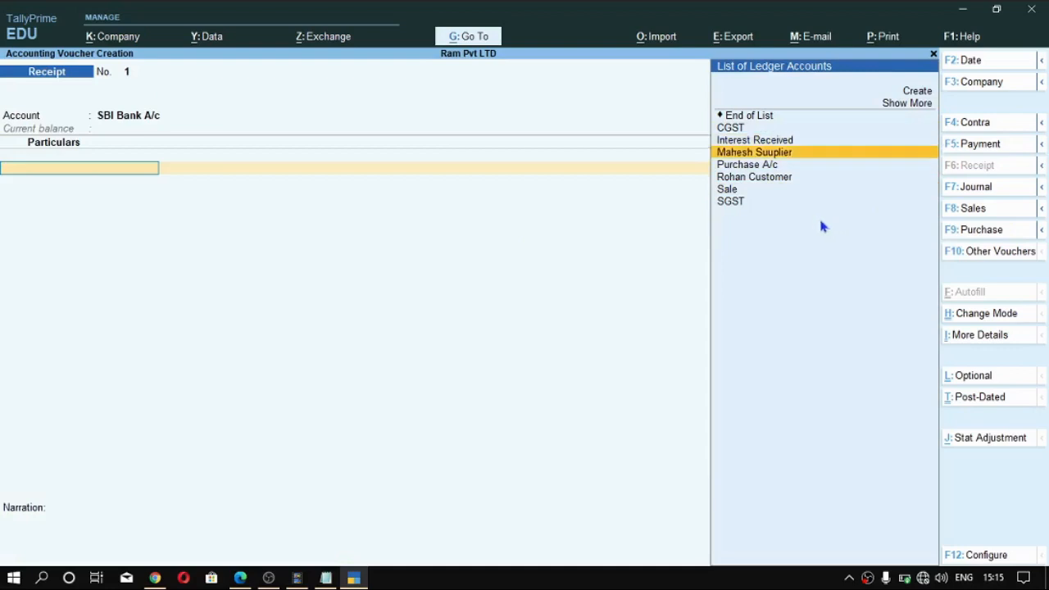
scroll(822, 225, down, 2)
key(Return)
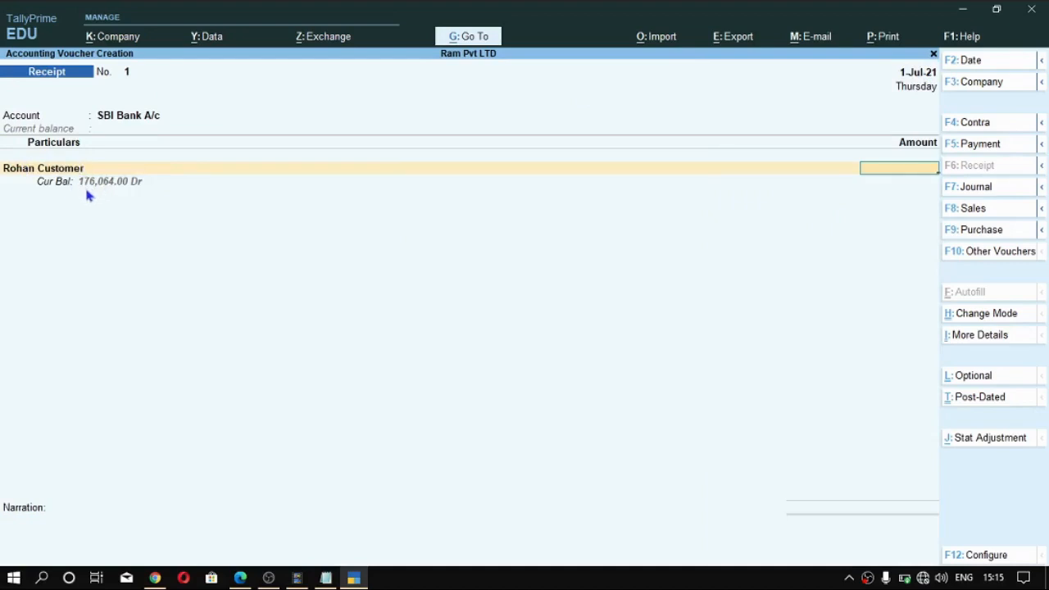
text(176064)
key(Return)
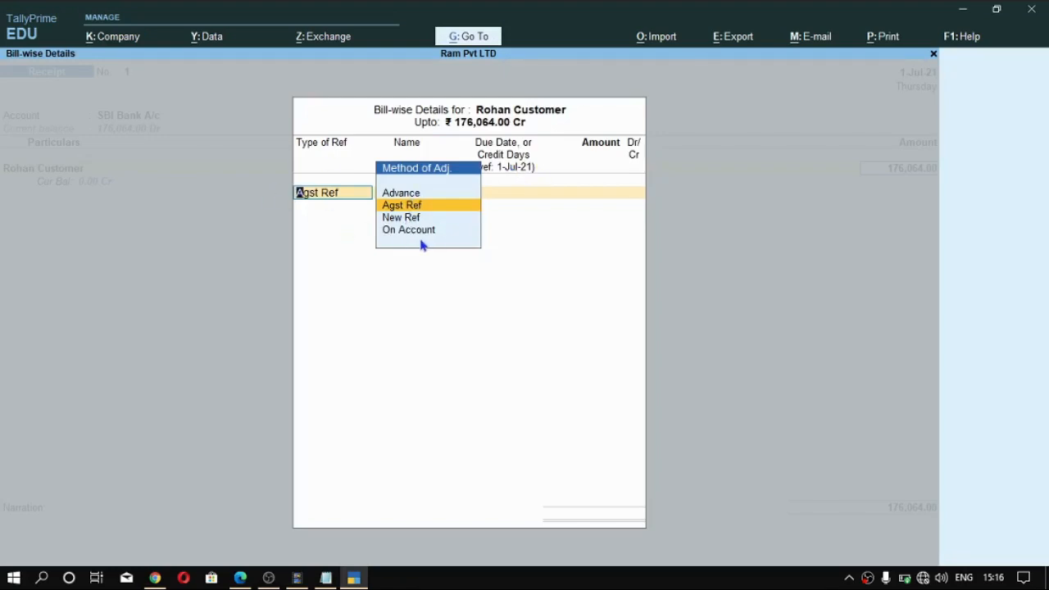
- Allocate the receipt as Agst Ref, with 162,624.00 to bill 1 and 13,440.00 to bill S1
key(Return)
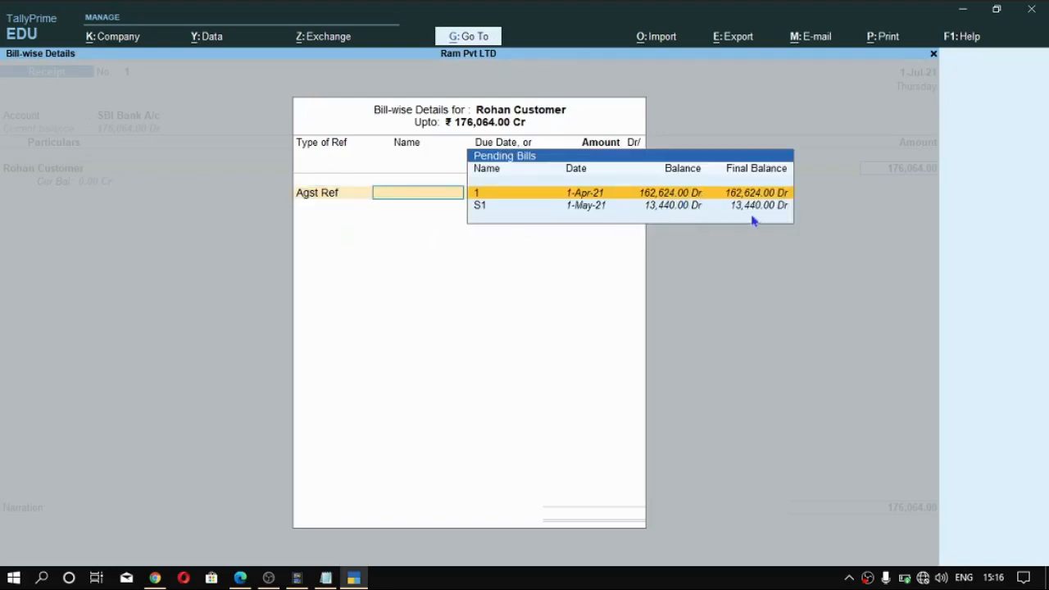
key(Return)
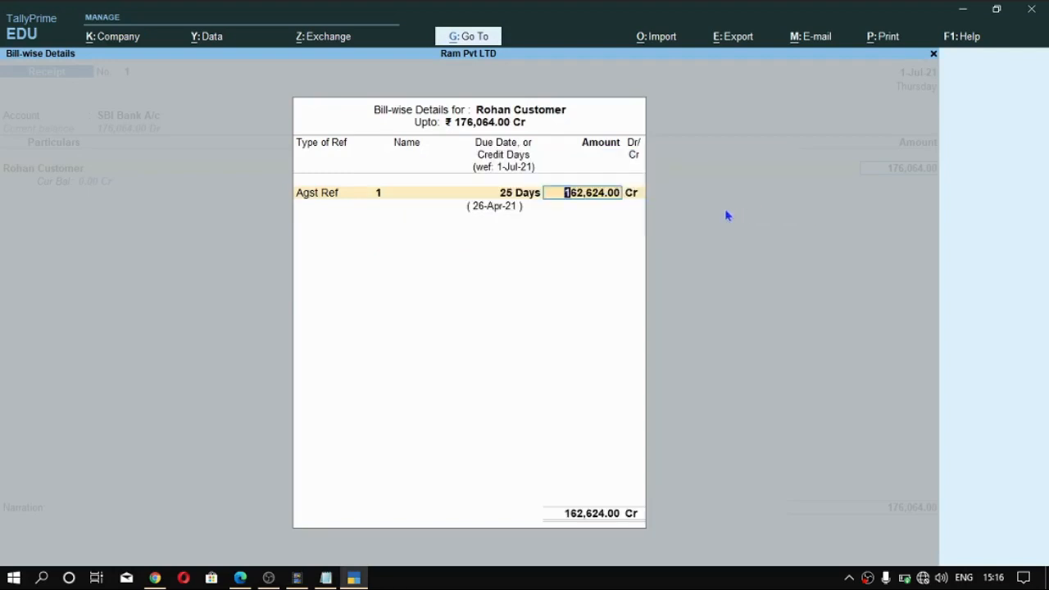
key(Return)
key(Return)
key(Return)
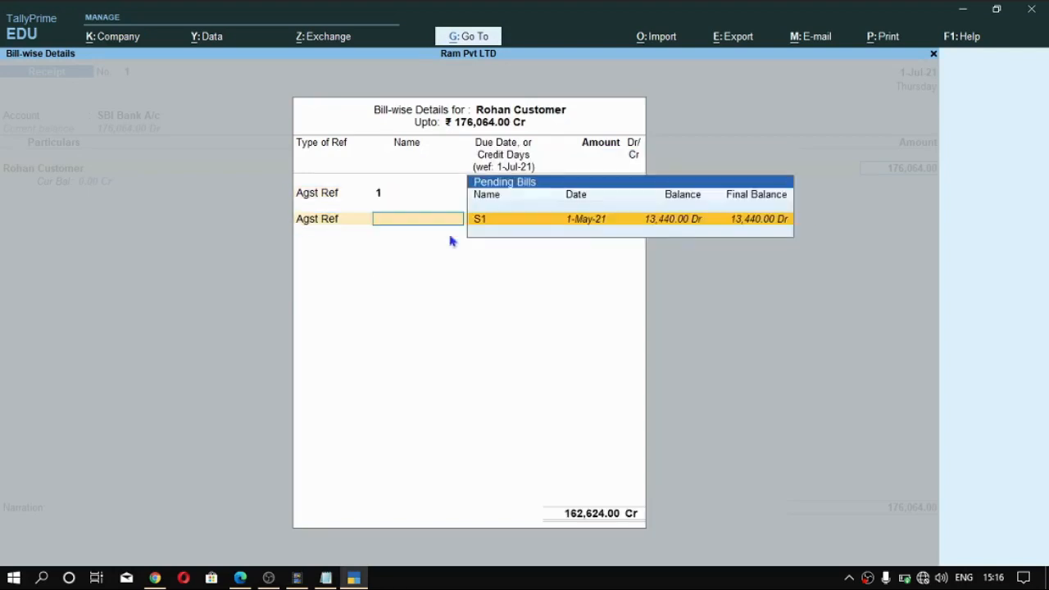
key(Return)
key(Return)
key(Return)
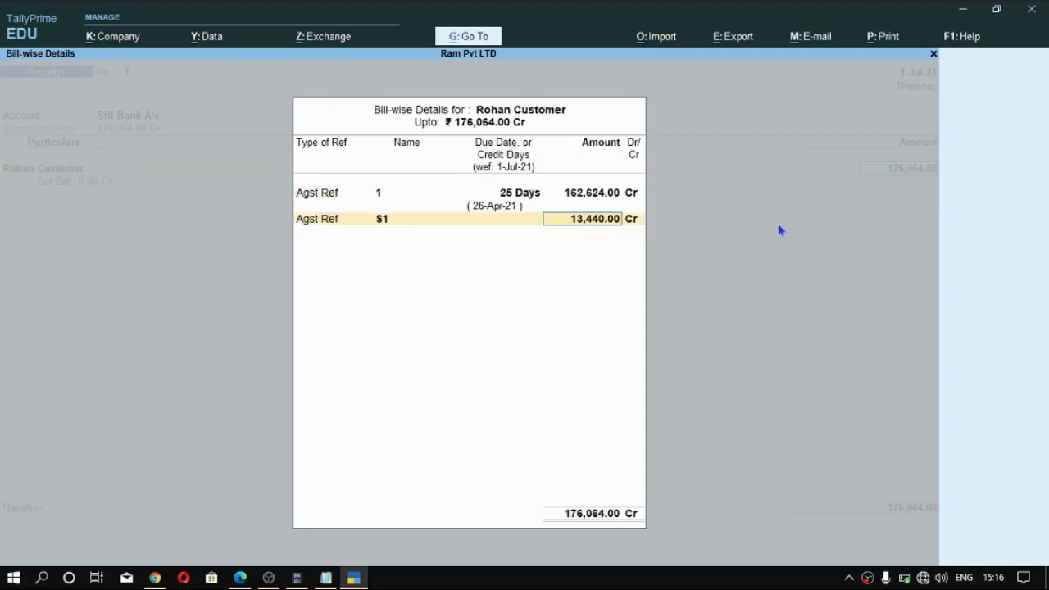
- Enter the cheque's instrument number in the SBI Bank A/c allocation, keeping 1-Jul-21 as its date
key(Return)
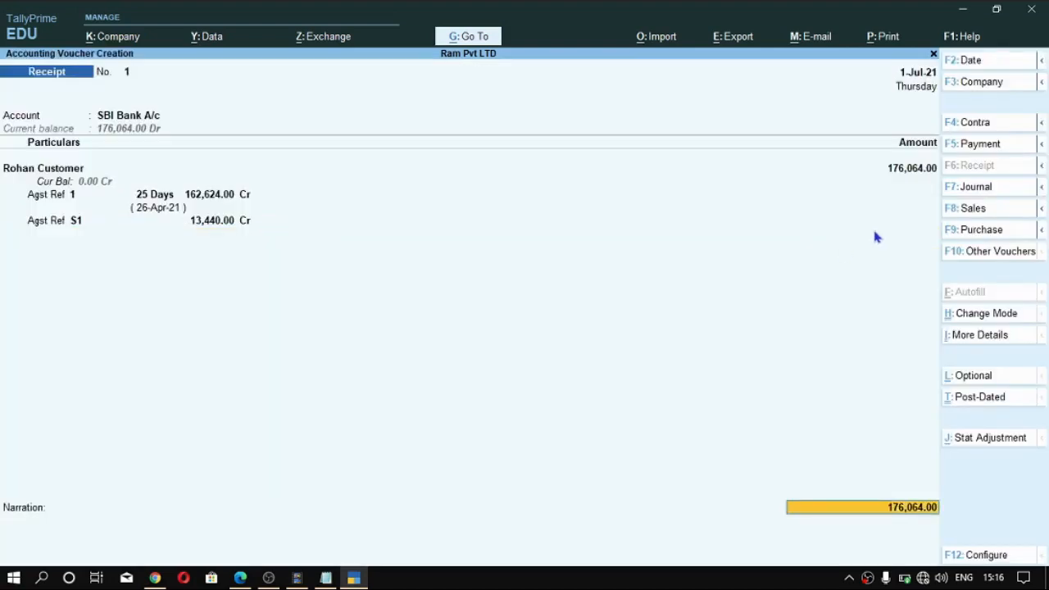
key(Return)
key(Return)
key(Return)
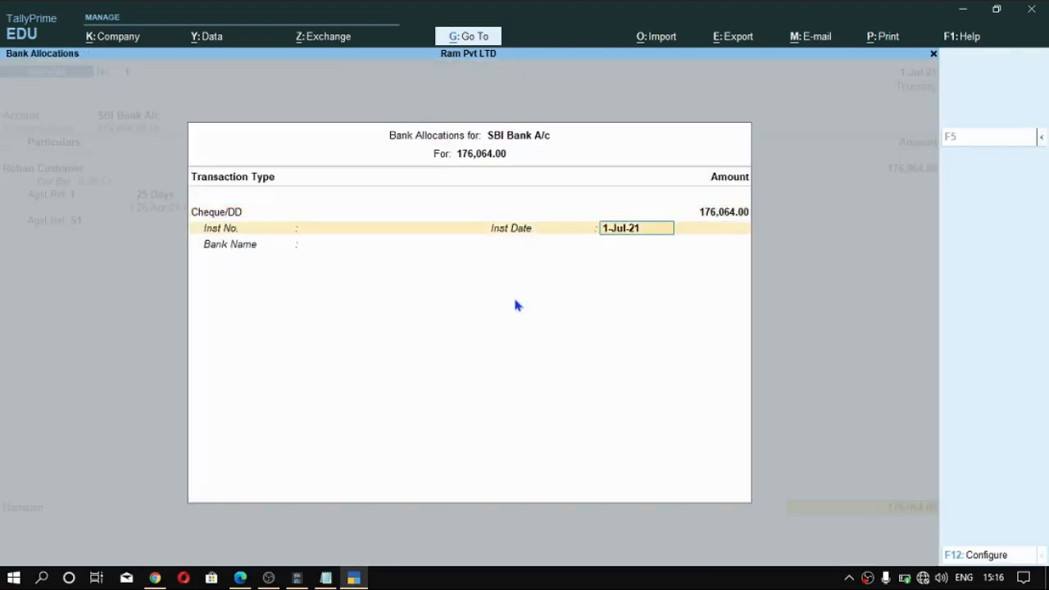
key(BackSpace)
text(234235445)
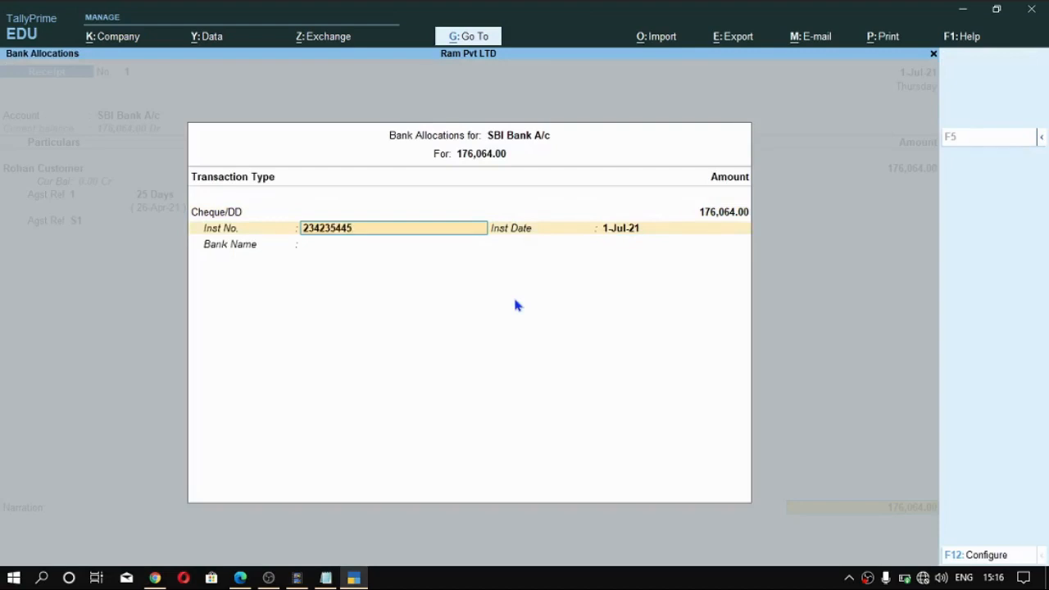
key(BackSpace)
key(BackSpace)
key(Return)
key(Return)
key(BackSpace)
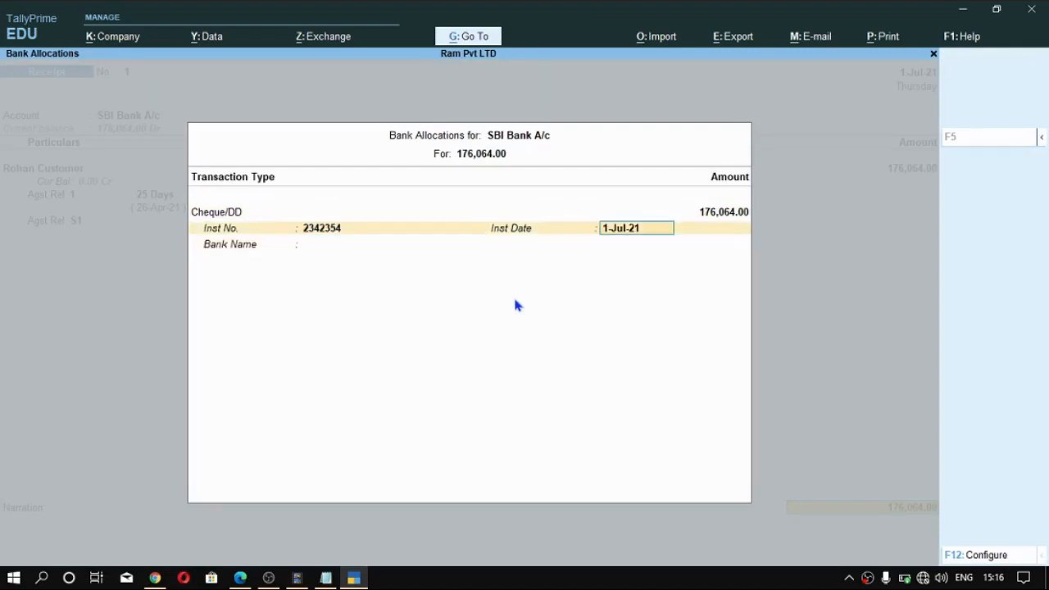
- Specify Sbi as the cheque's bank, save the receipt without a narration and return to the Gateway of Tally
key(Return)
key(Down)
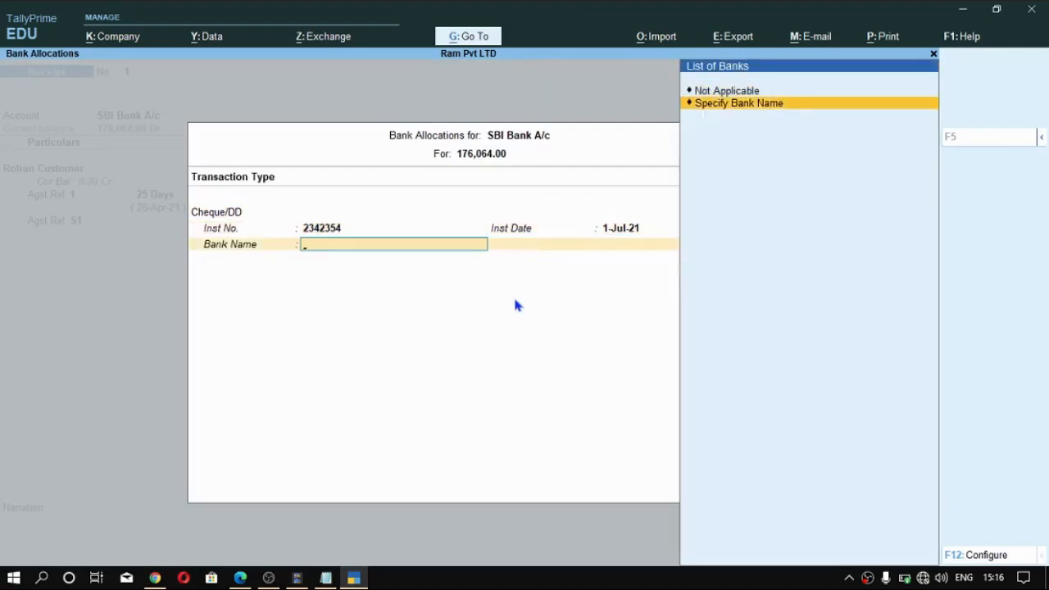
key(Return)
text(Sbi)
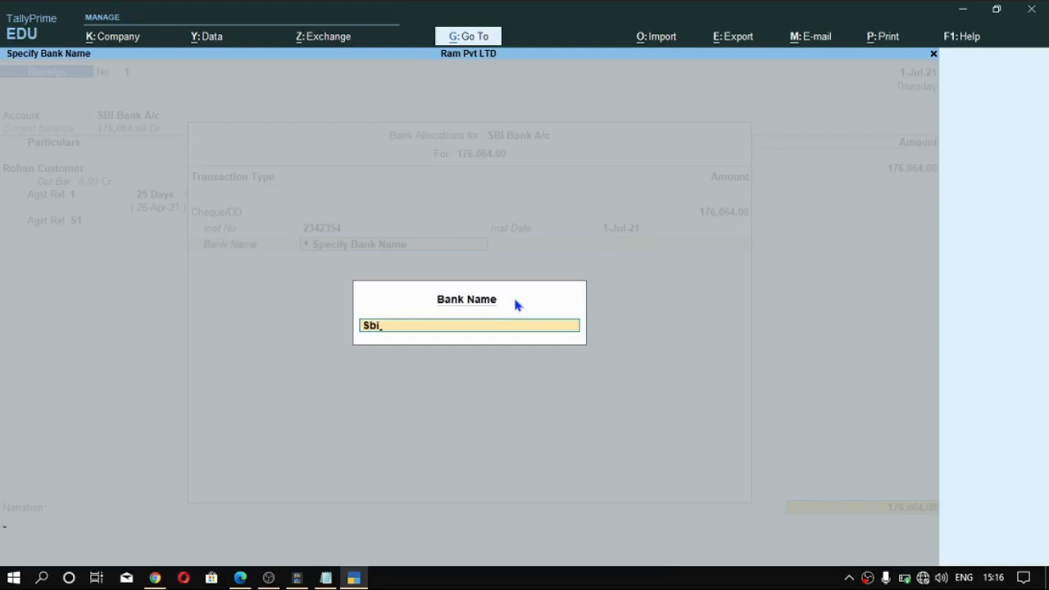
key(Return)
key(Return)
key(Return)
key(Return)
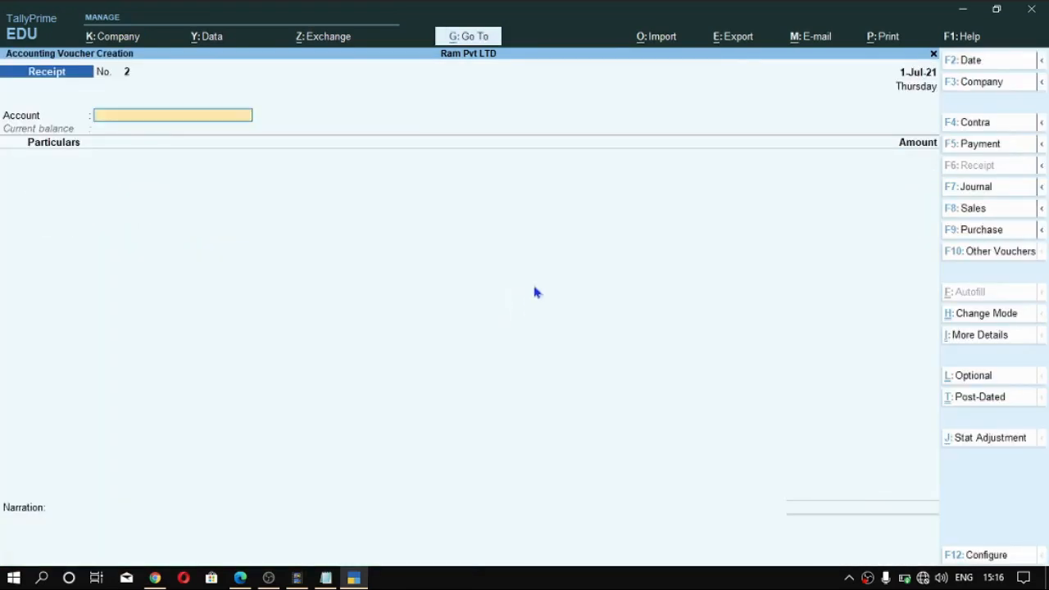
key(Escape)
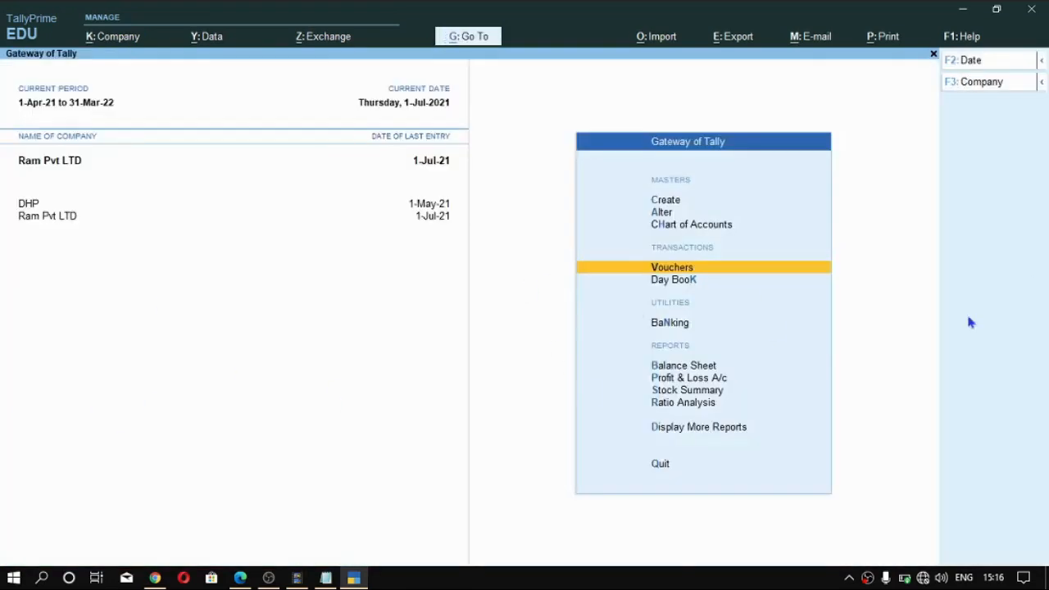
- Reopen the customer's Ledger Outstandings report to check the bills settled by the receipt
key(alt+g)
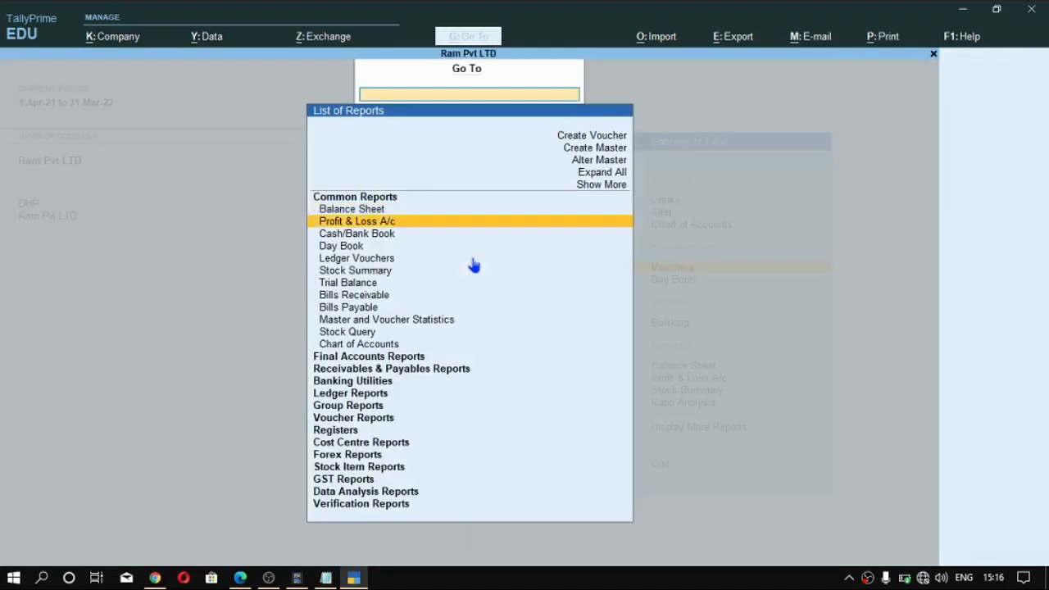
key(Up)
key(Up)
key(Up)
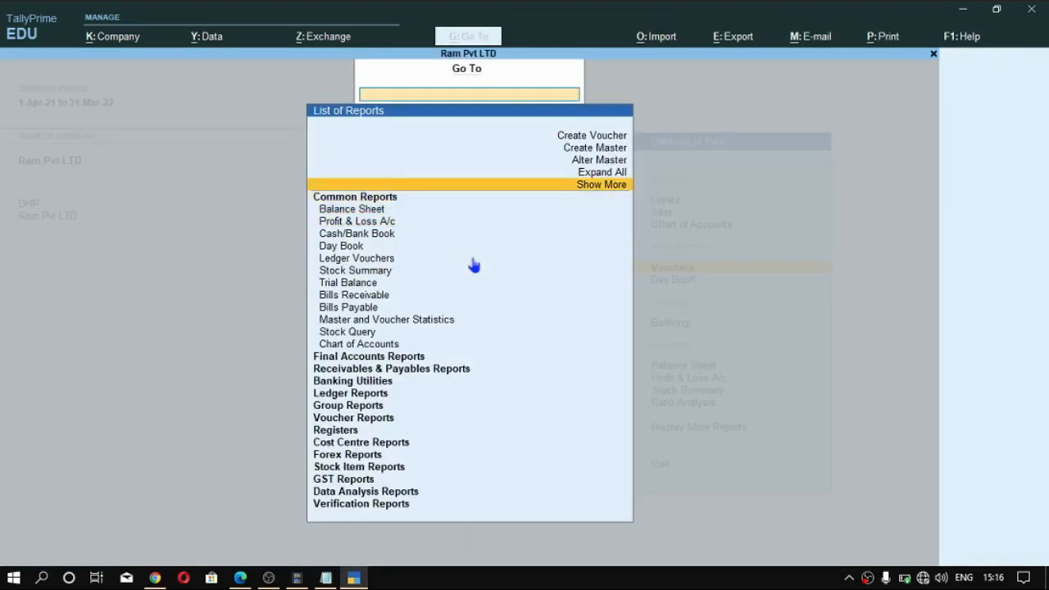
text(Out)
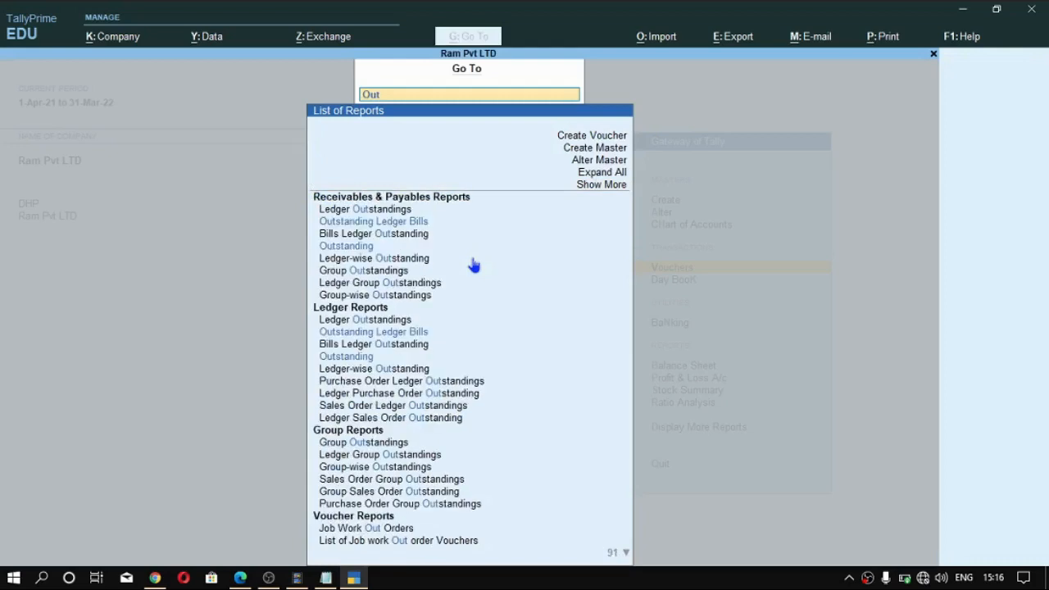
key(Return)
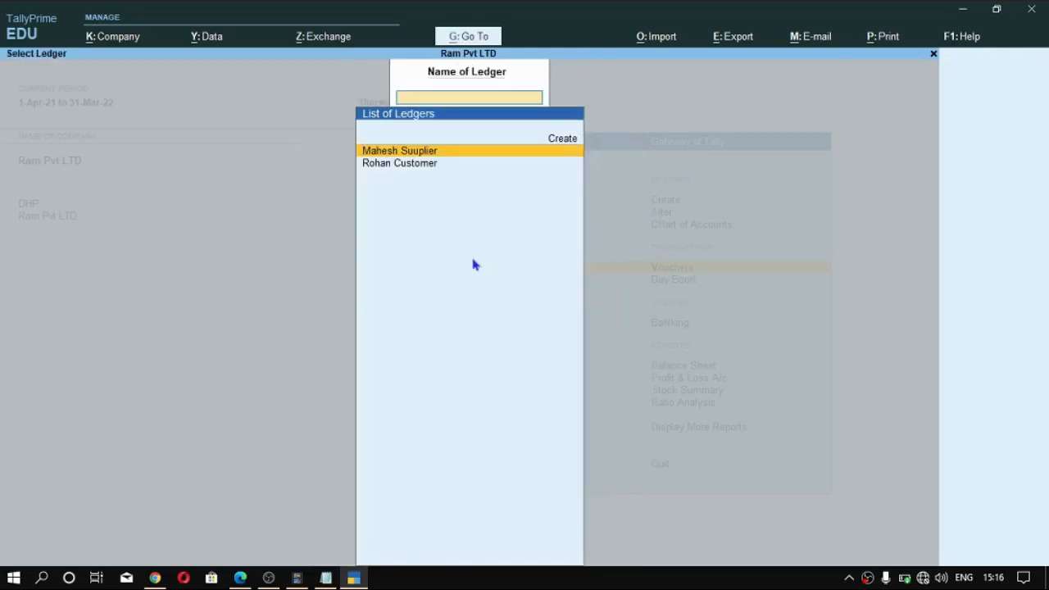
key(Down)
key(Return)
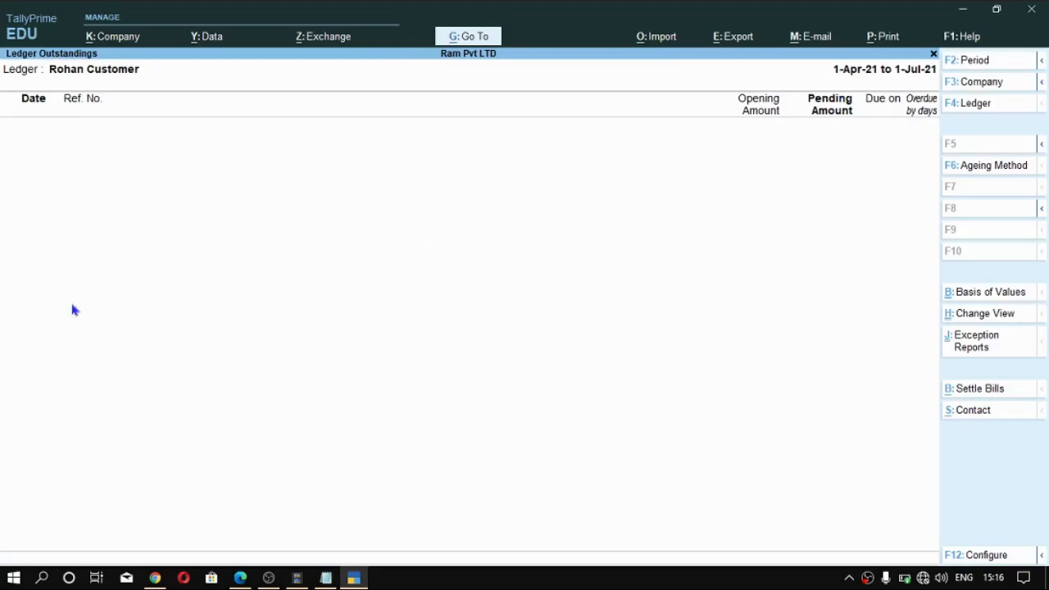
- View the customer's outstandings for 1-Apr-2021 through 1-Jul-2021, and return to the Gateway of Tally
key(F2)
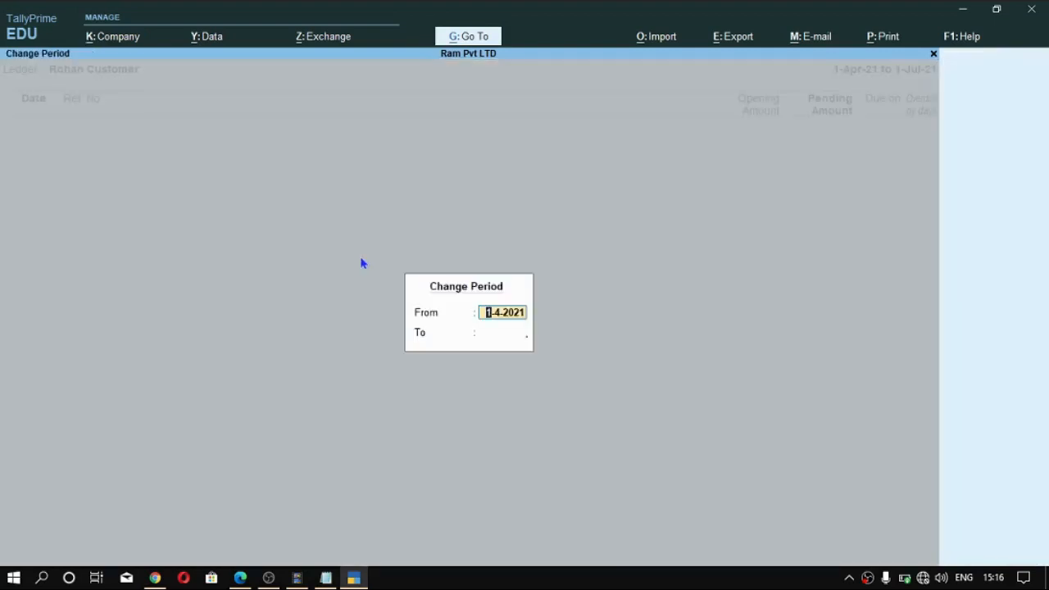
key(Return)
text(1)
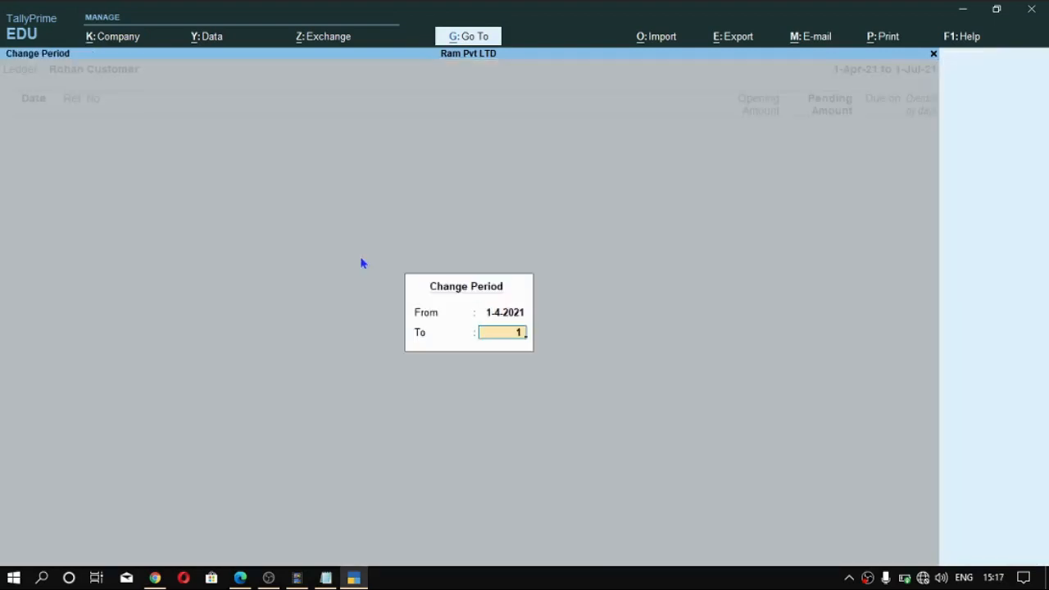
text(-7)
key(Return)
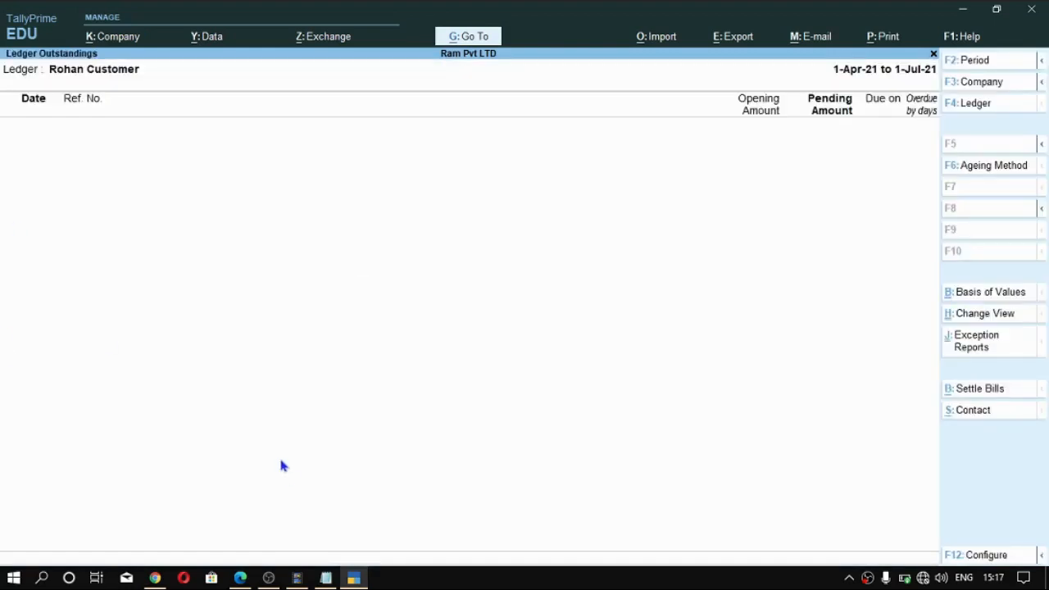
key(Escape)
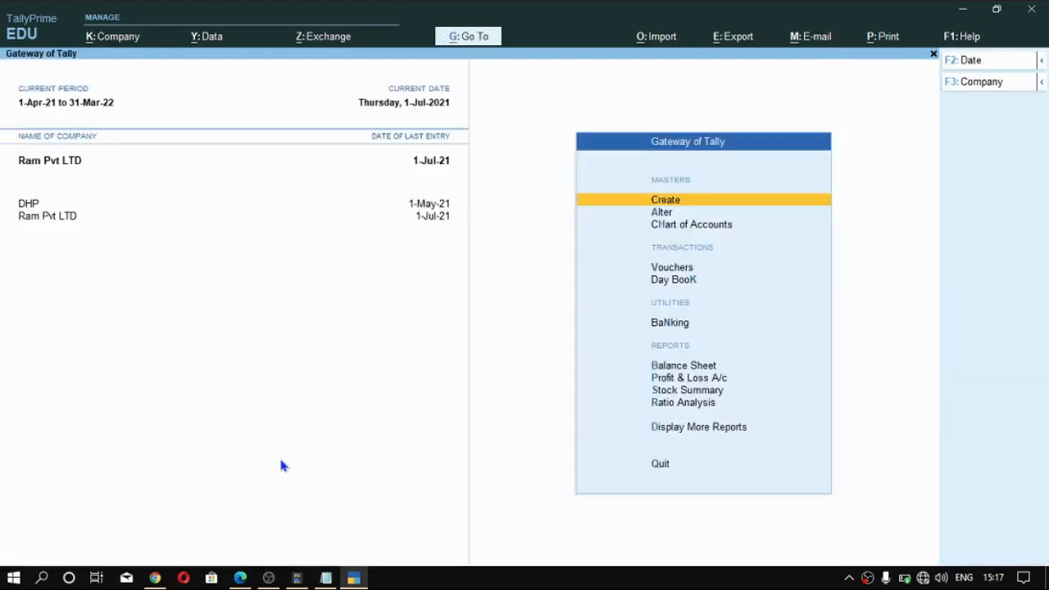
key(alt)
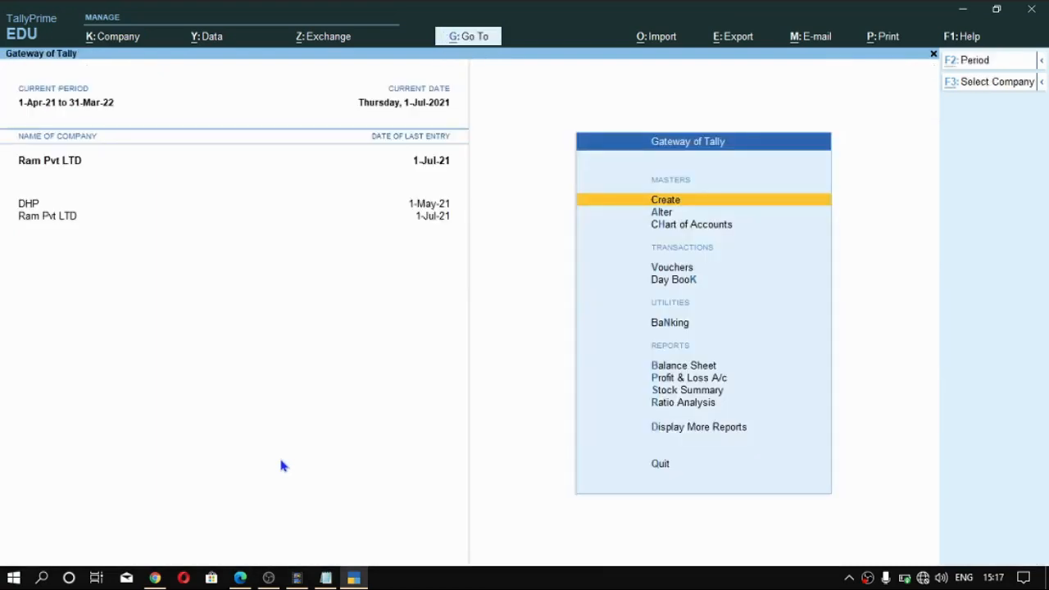
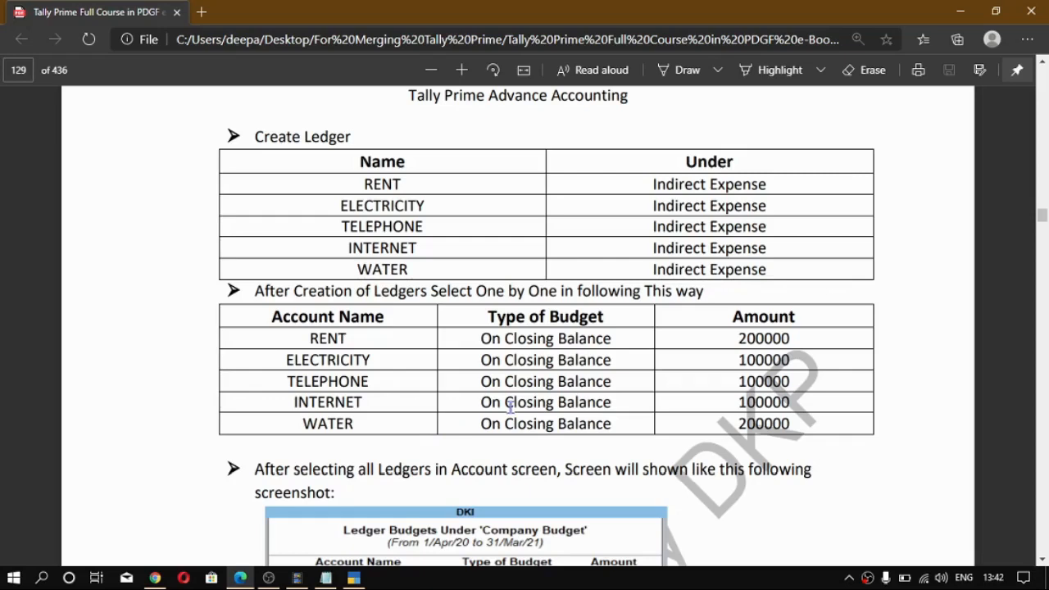
- Switch to TallyPrime, expand the list of masters to include the hidden types and start creating a Budget
key(alt+Tab)
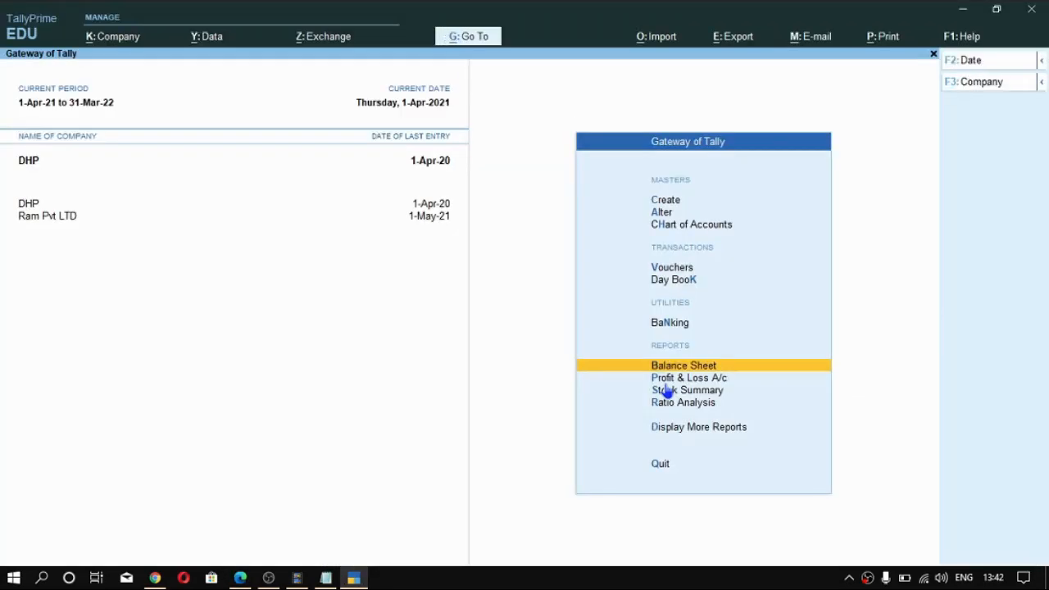
key(Up)
key(Up)
key(Up)
key(Up)
key(Up)
key(Up)
key(Return)
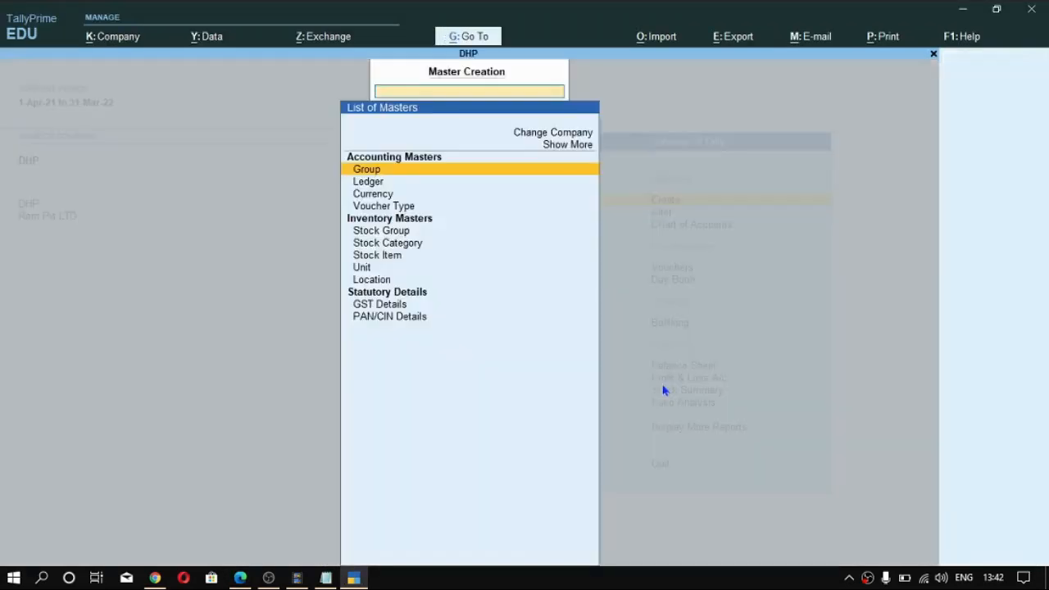
key(Down)
key(Down)
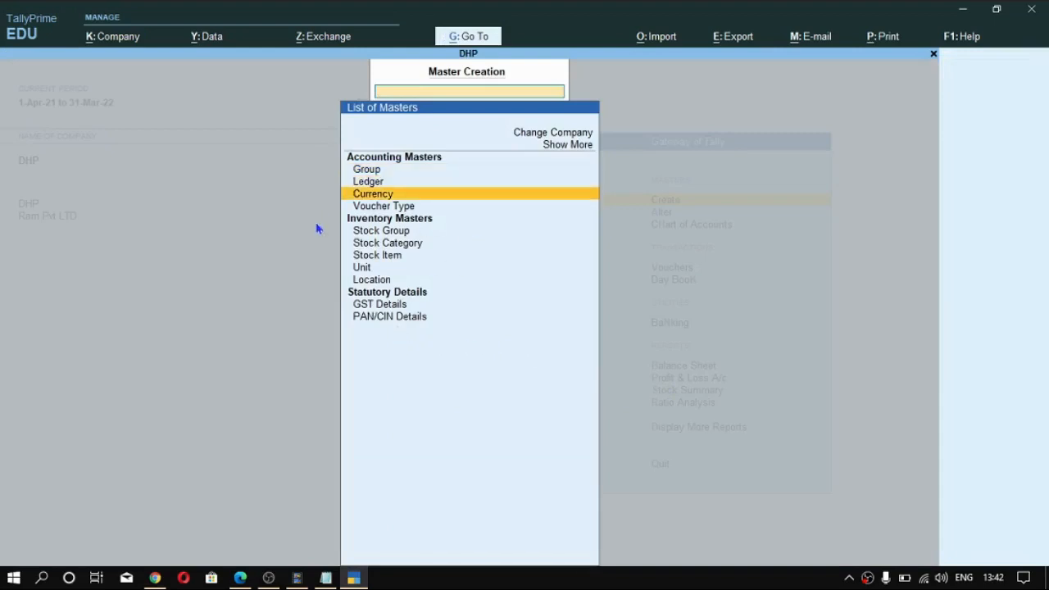
key(Up)
key(Up)
key(Up)
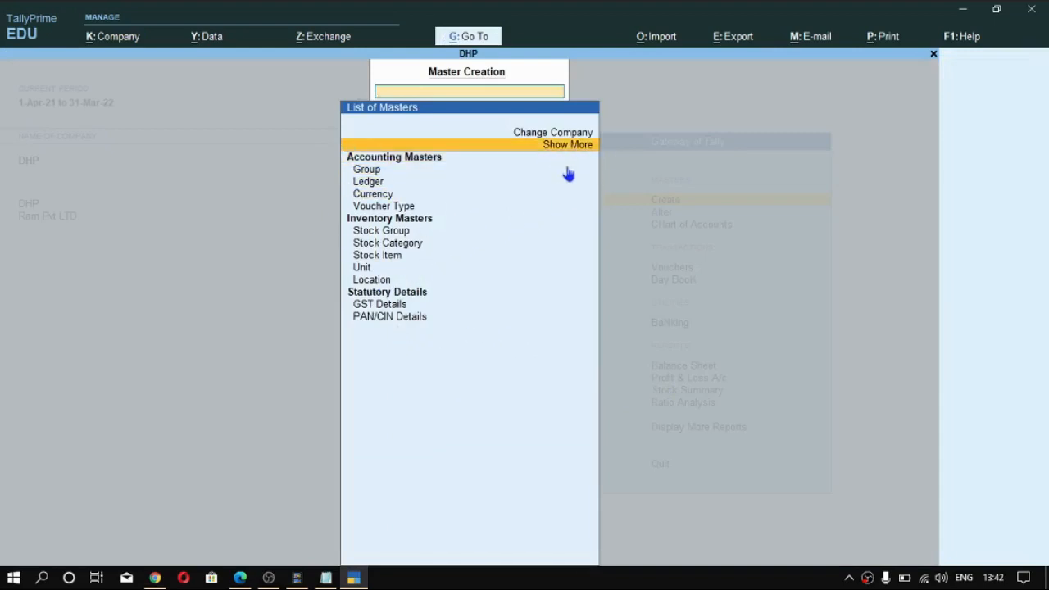
key(Return)
key(Down)
key(Down)
key(Down)
key(Down)
key(Down)
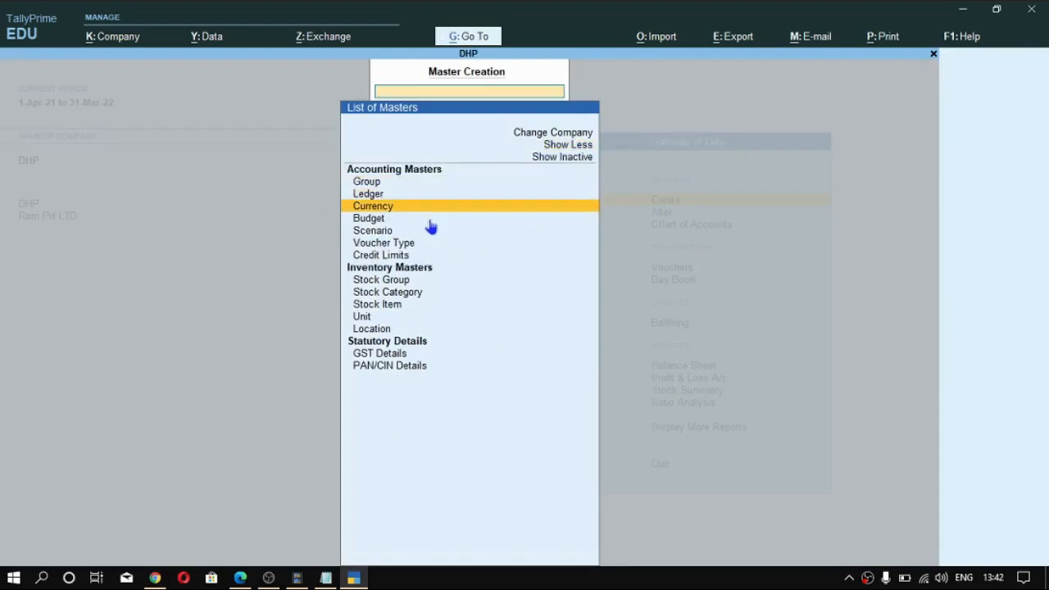
click(455, 218)
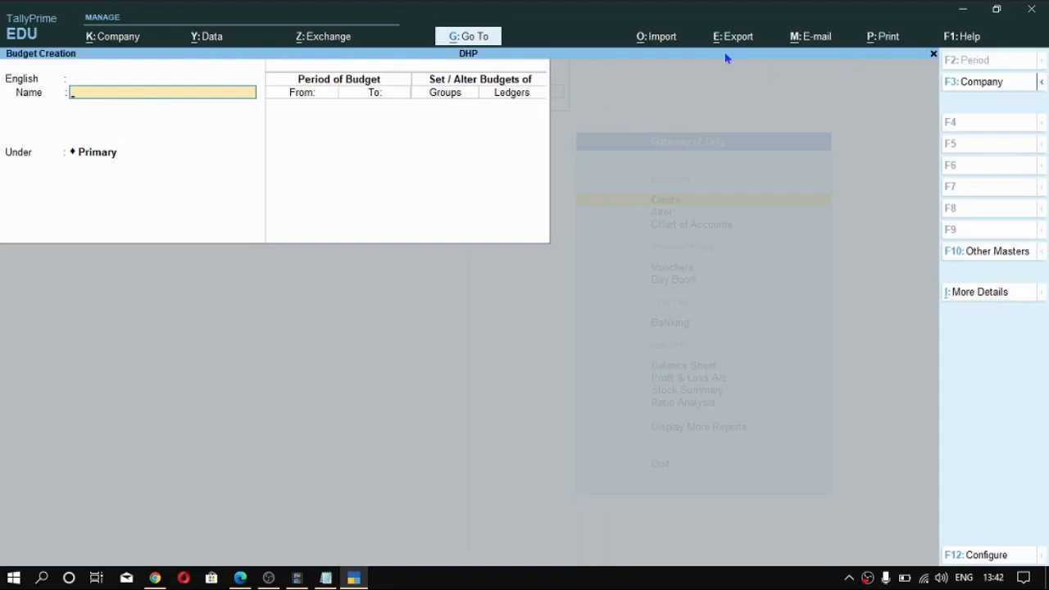
- Name the budget Company Expense Budget, add no other language name and keep it under Primary
key(alt)
key(ctrl+alt+v)
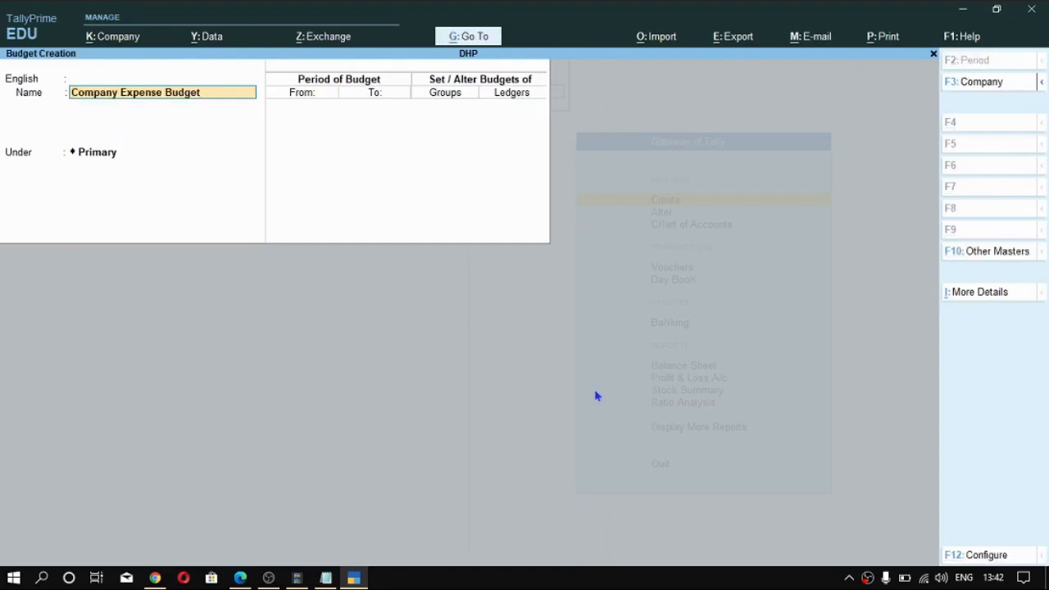
key(Return)
key(Return)
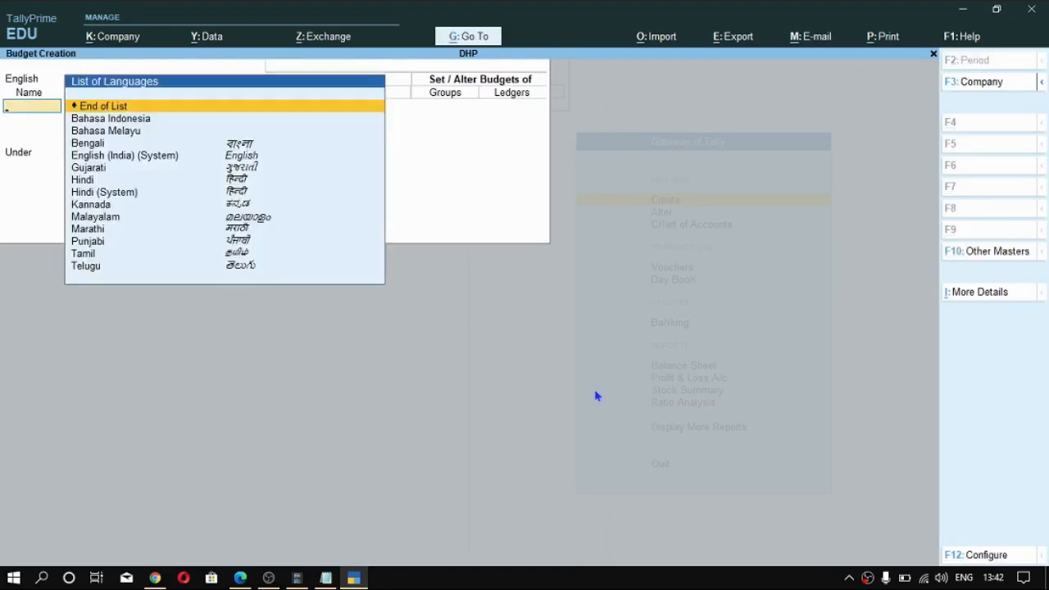
key(Return)
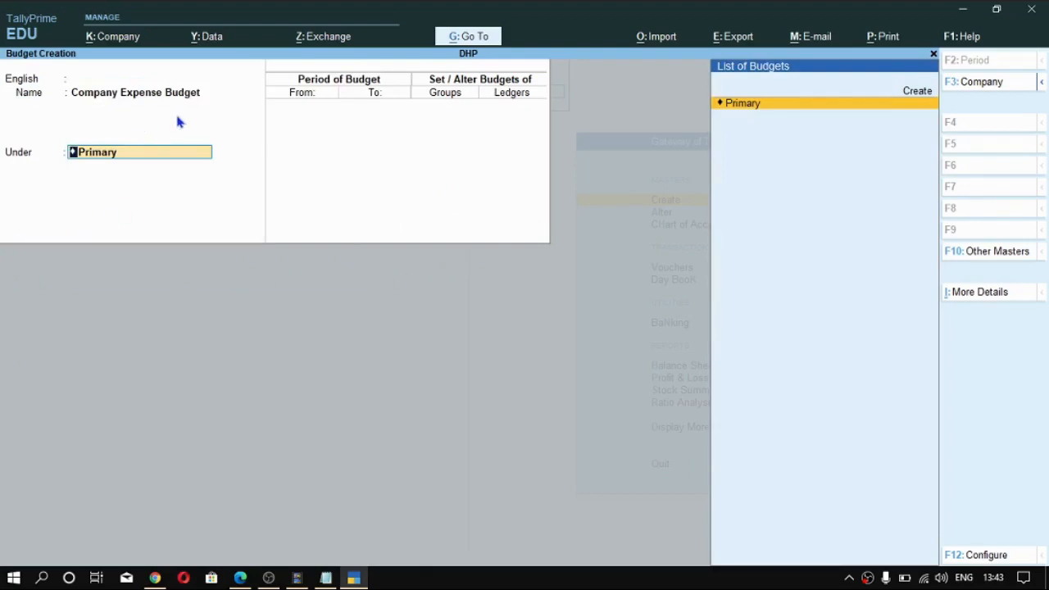
key(Return)
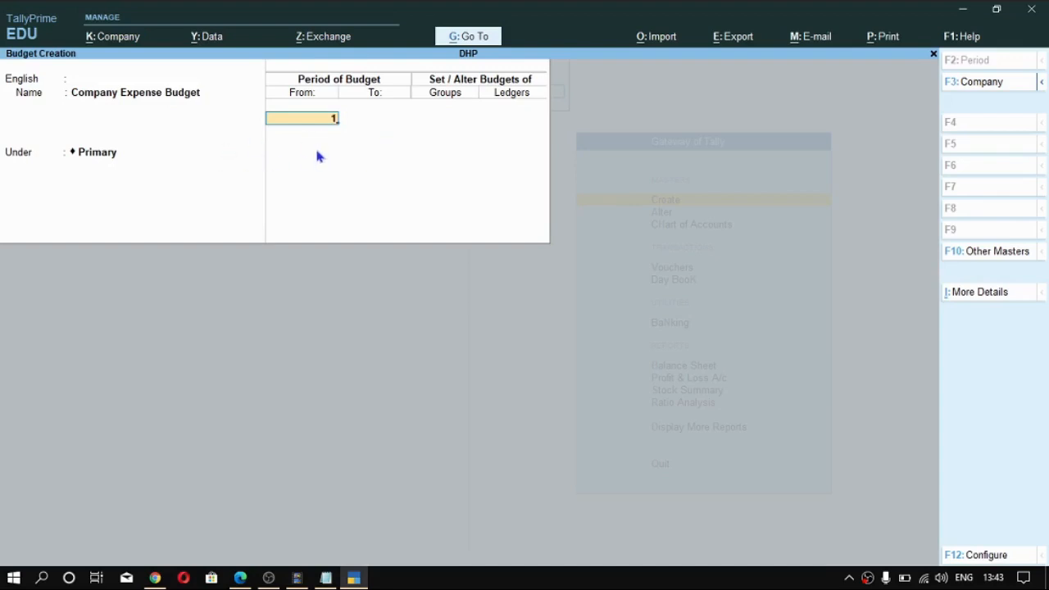
- Set the budget period from 1-Apr-21 to 31-Mar-22
key(Return)
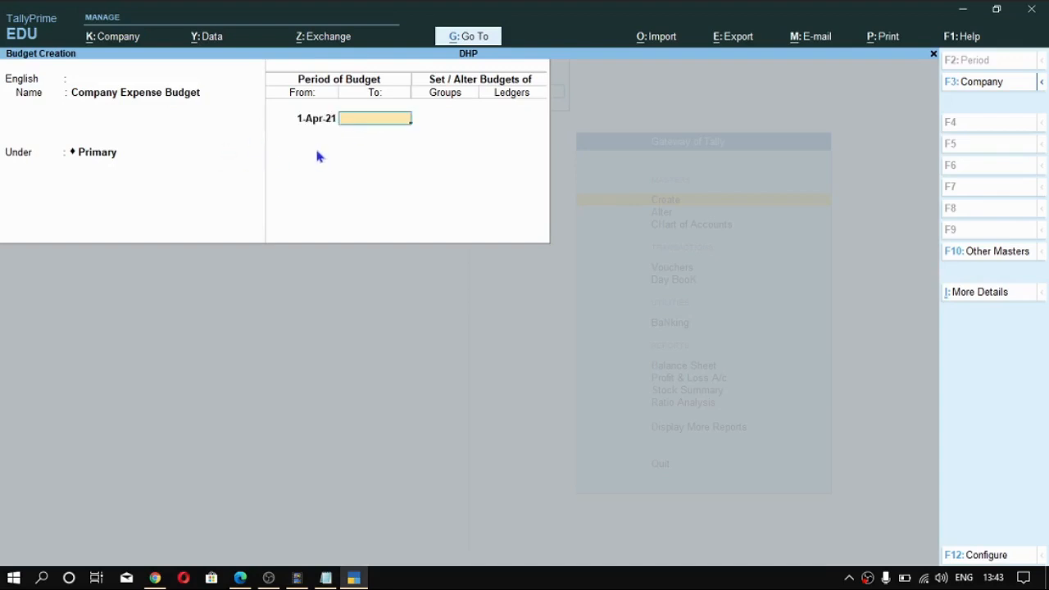
text(31 3)
key(Return)
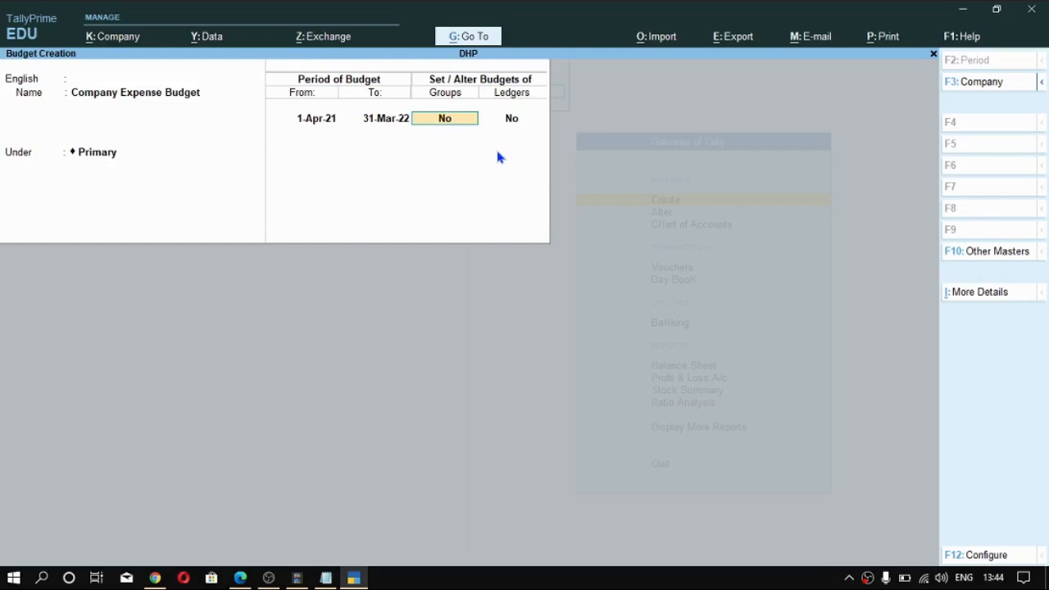
- Enable group budgets for Company Expense Budget and add the Indirect Expenses group
text(y)
key(Return)
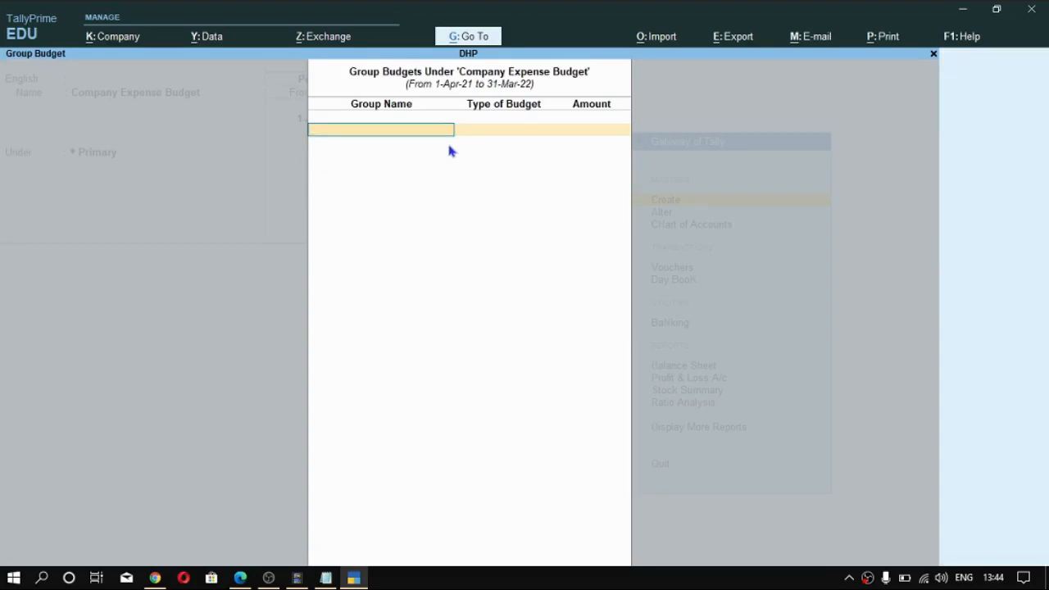
key(space)
text(Ind)
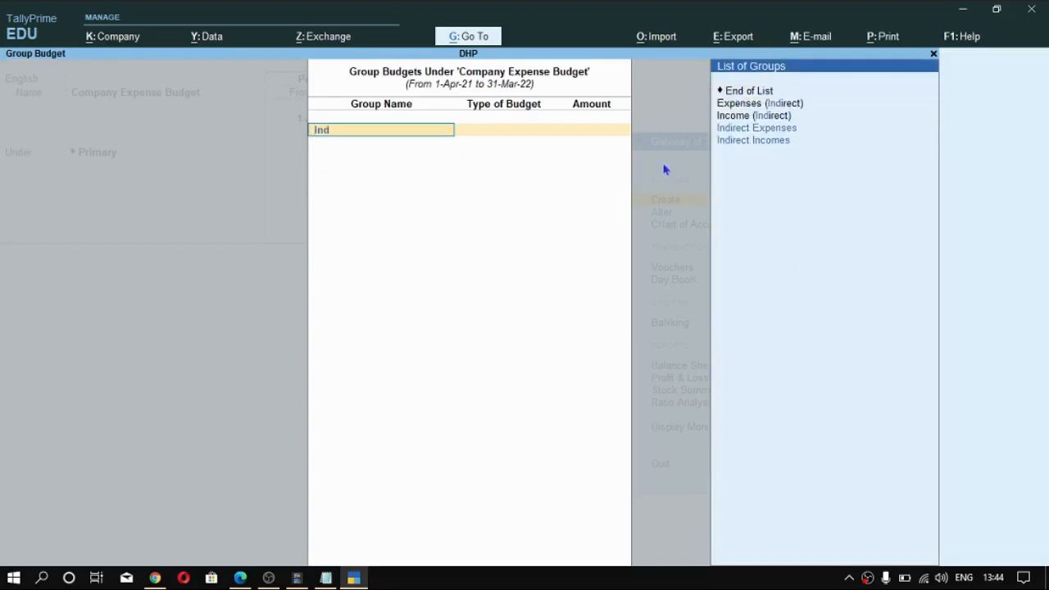
key(Down)
key(Up)
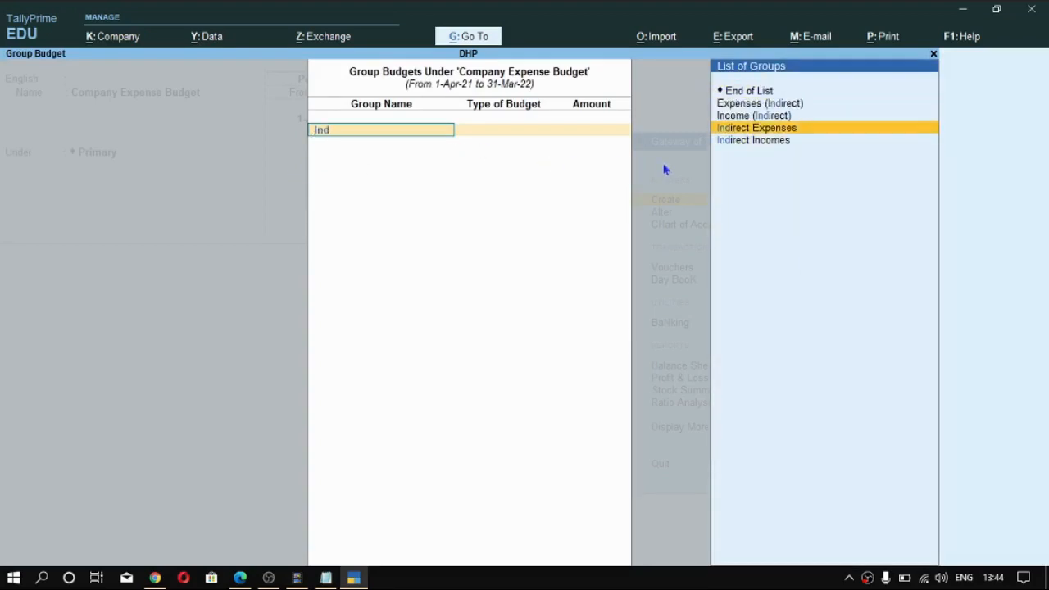
key(Return)
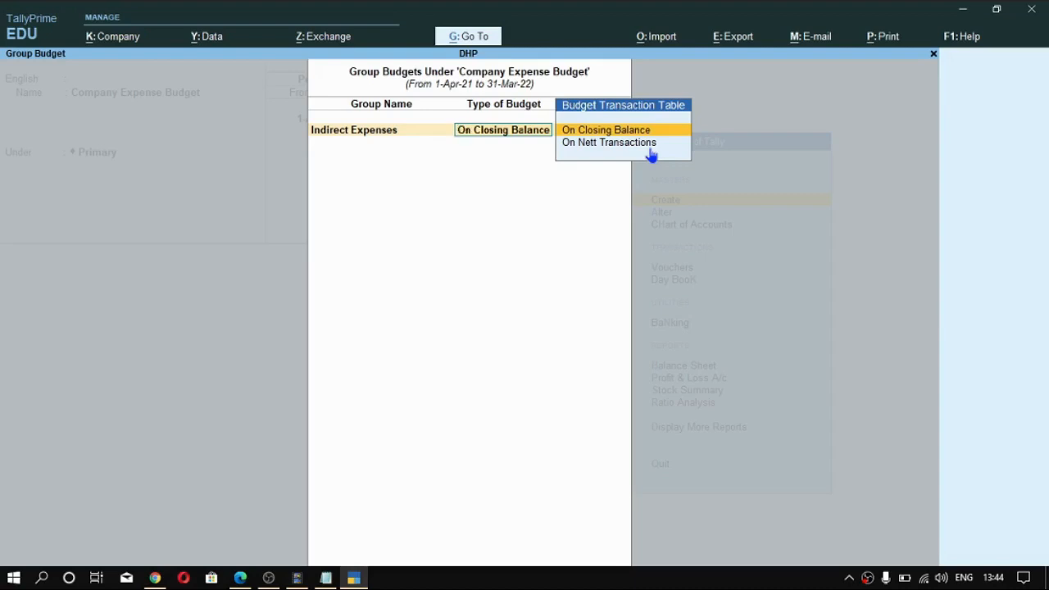
- Budget Indirect Expenses On Closing Balance with an amount of 500,000 and finish the group budget list
key(Down)
key(Up)
key(Return)
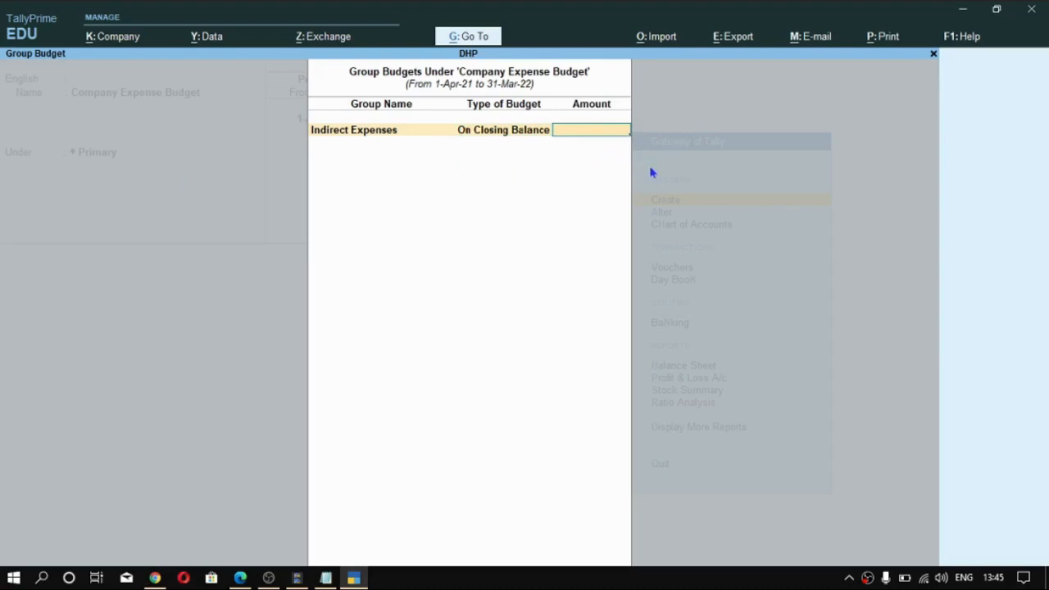
text(500000)
key(Return)
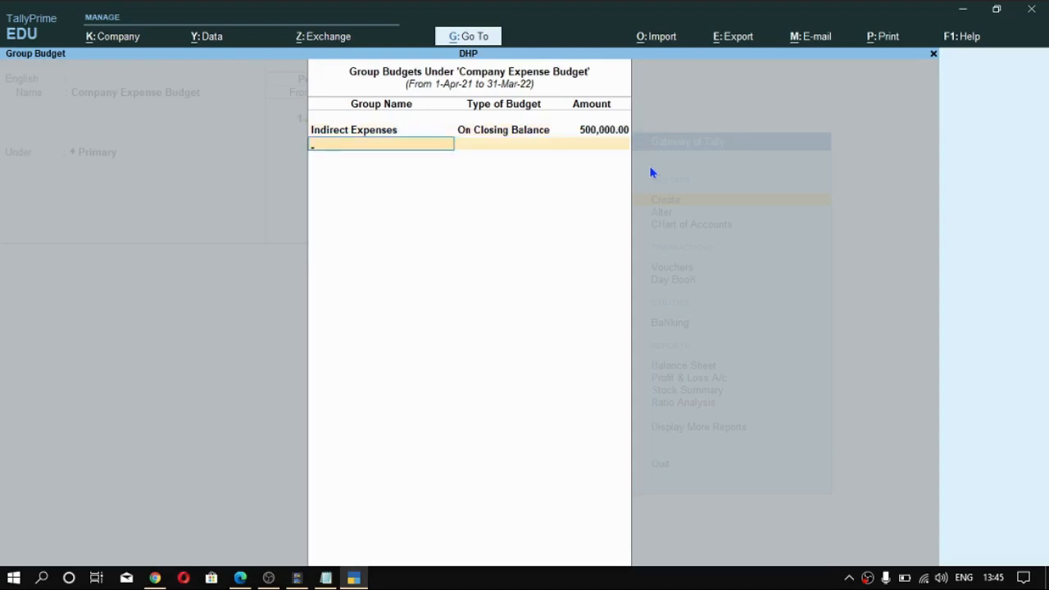
key(Return)
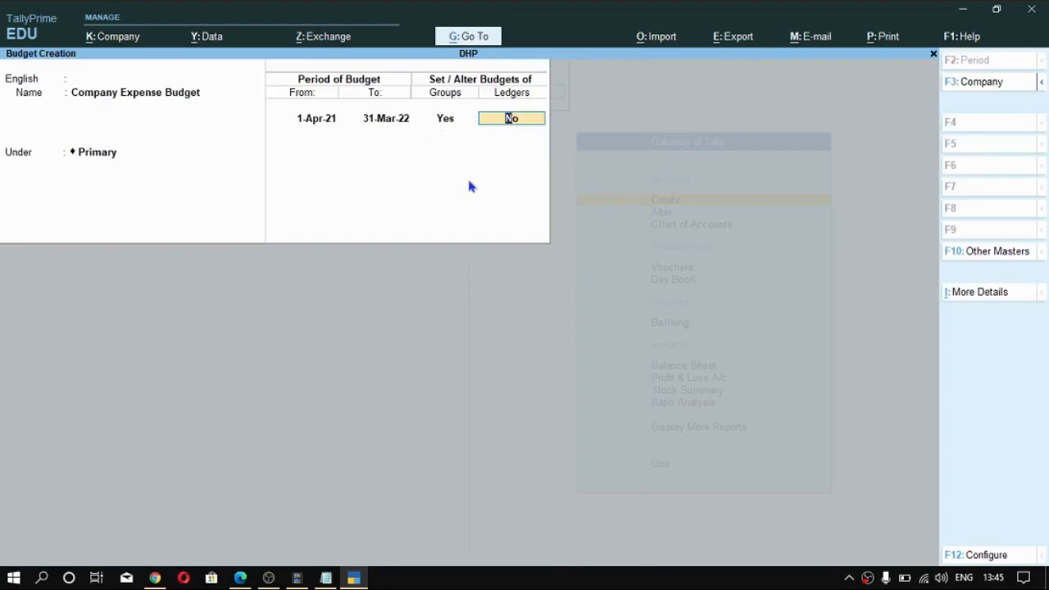
- Enable ledger budgets, start a new ledger from the account list and consult the PDF's table of ledgers before returning to TallyPrime
text(y)
key(Return)
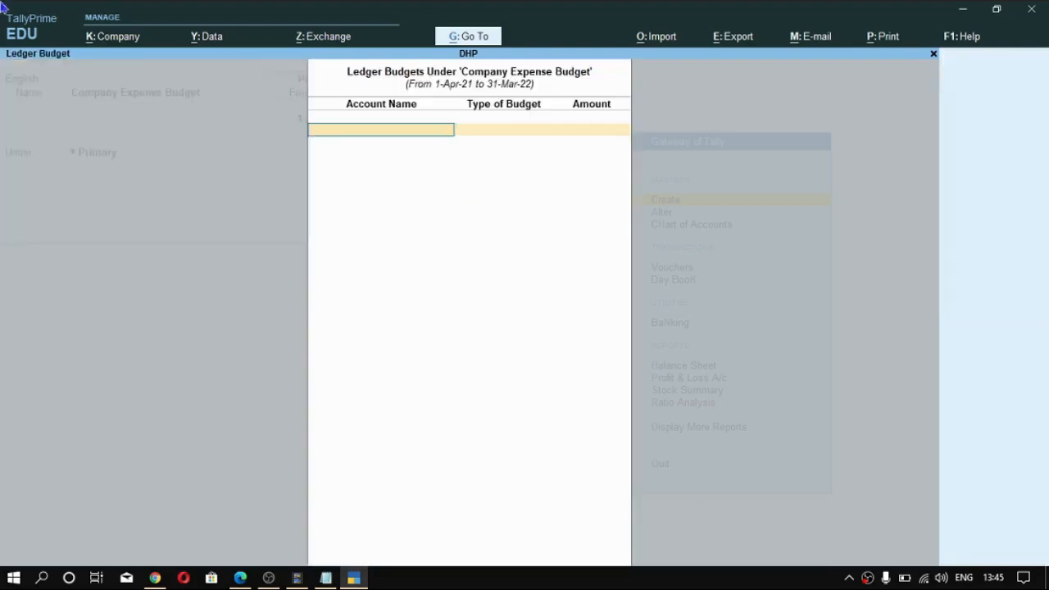
key(alt+c)
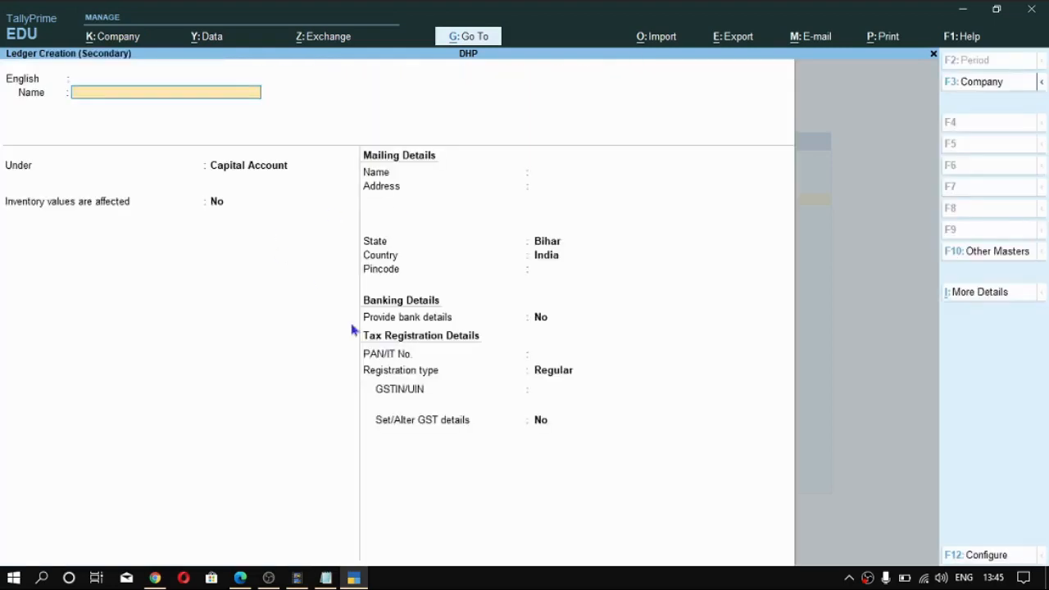
key(alt+Tab)
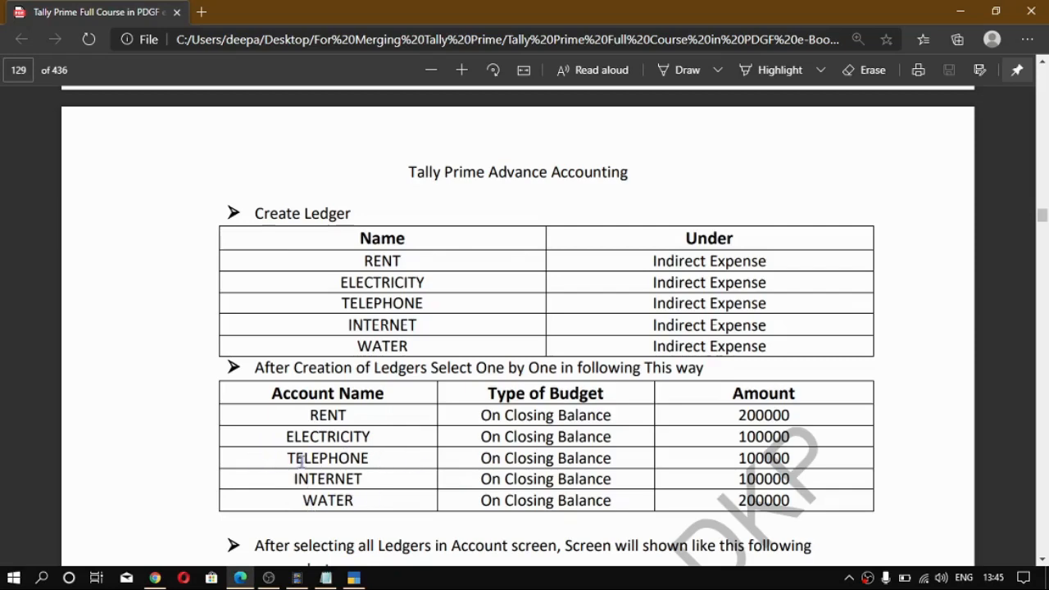
key(alt+Tab)
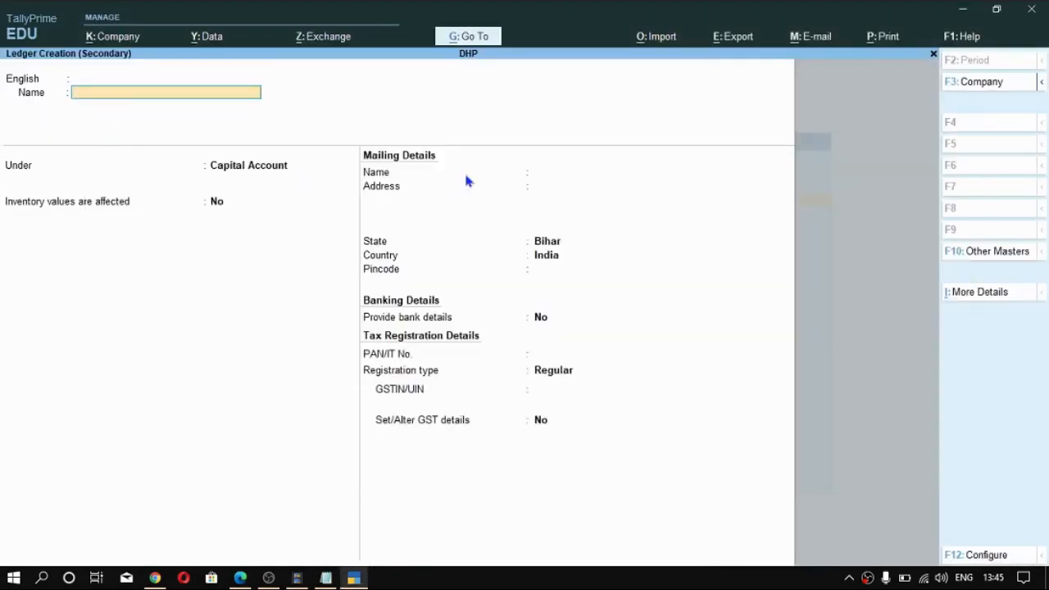
- Name the new ledger Rent and place it under Indirect Expenses
text(Rent)
key(Return)
key(Return)
text(In)
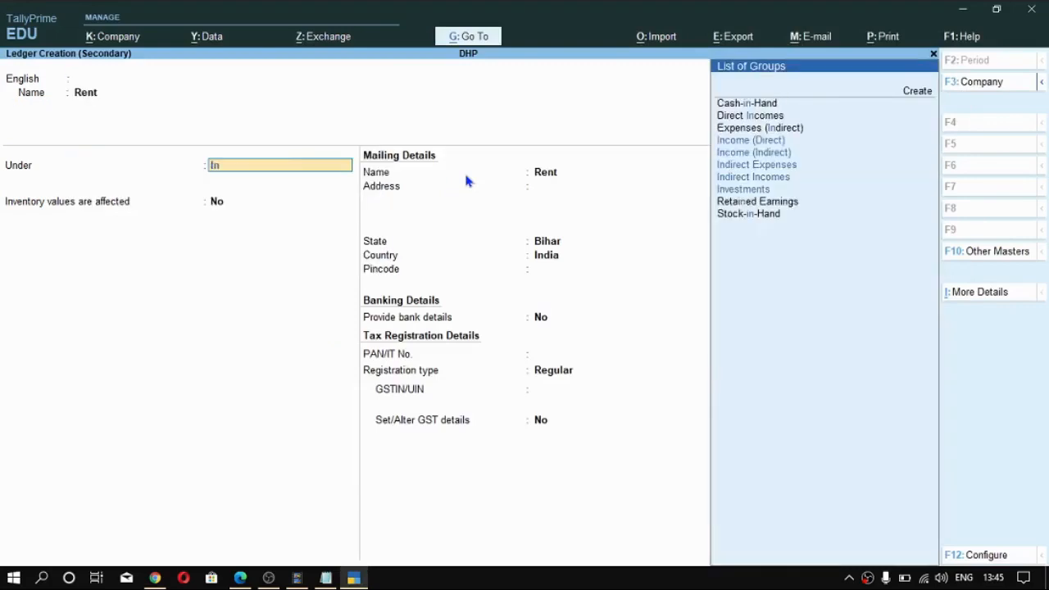
text(d)
key(Down)
key(Up)
key(Return)
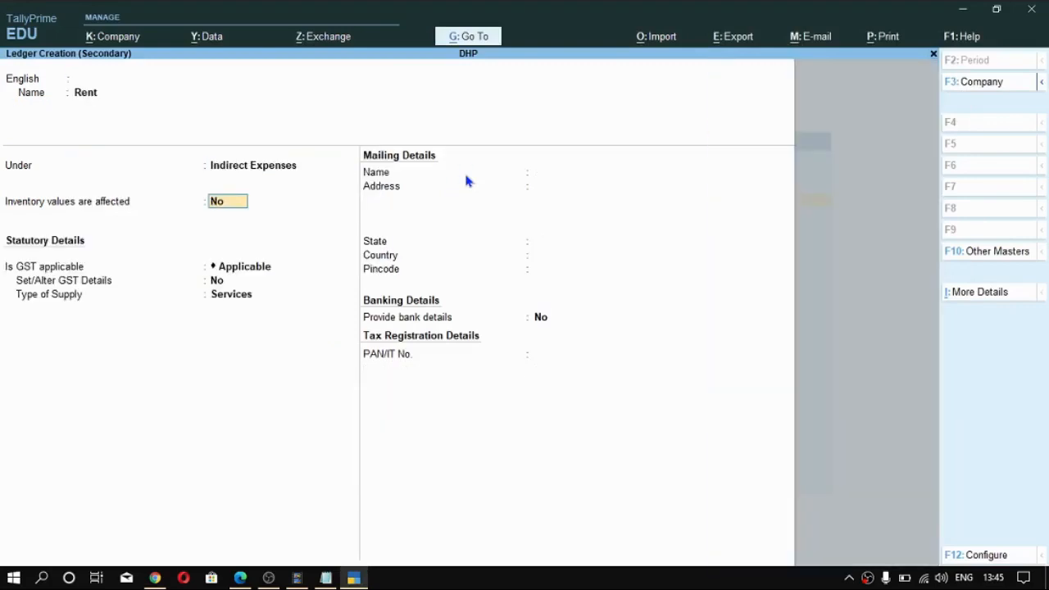
- Set GST to Not Applicable for the Rent ledger, leave its inventory values unaffected and save it
key(Return)
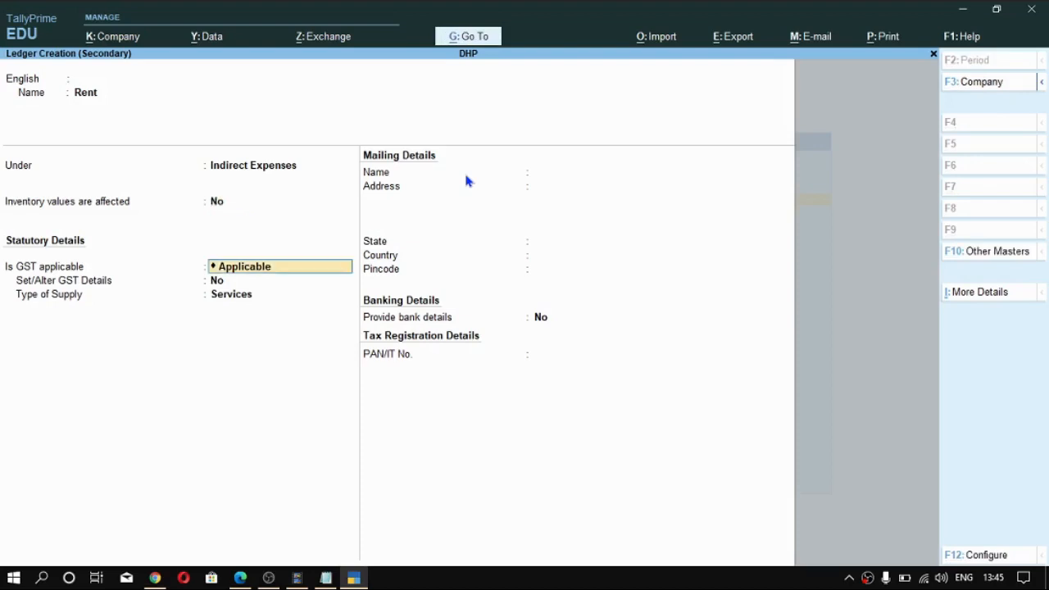
key(Down)
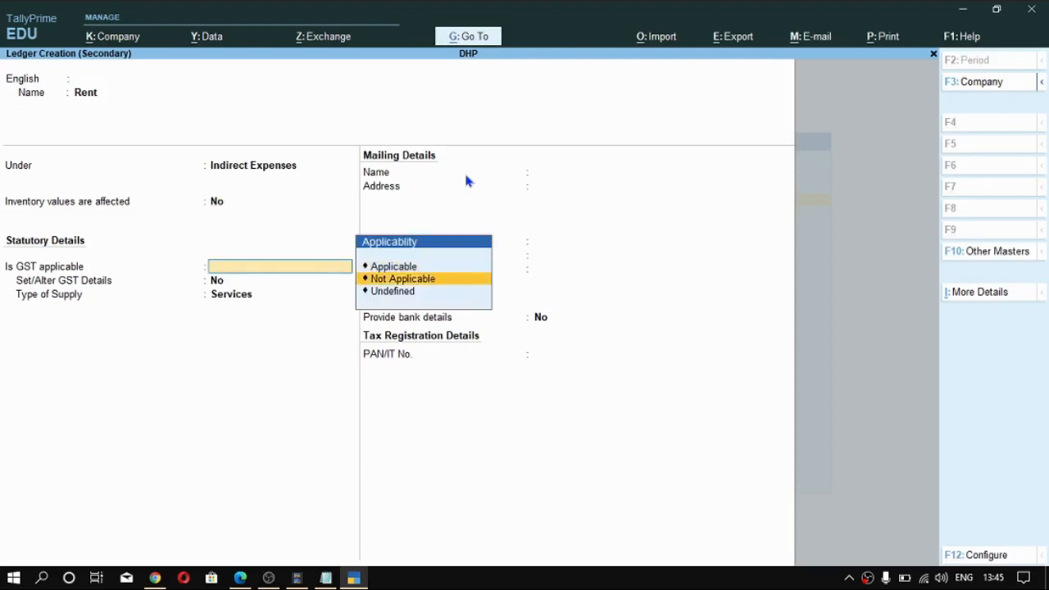
key(Return)
key(Return)
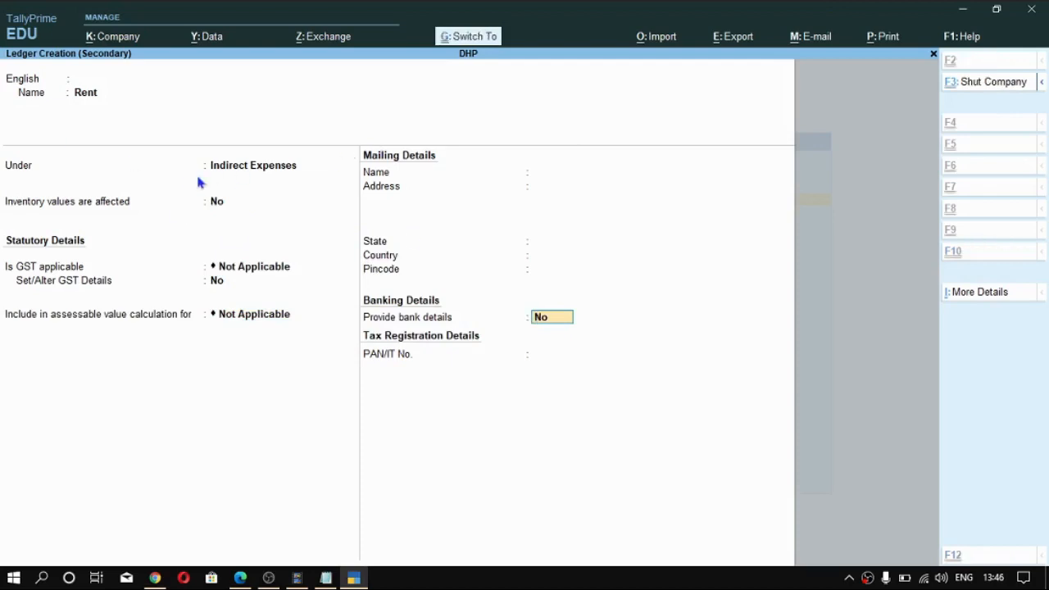
key(ctrl+a)
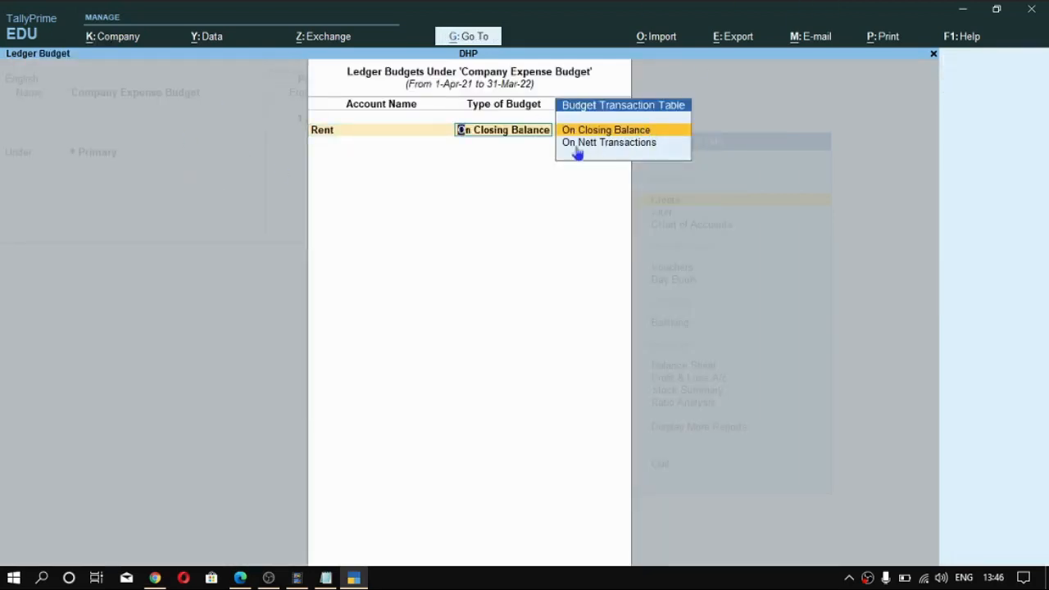
- Budget the Rent ledger On Closing Balance with an amount of 100,000
key(Return)
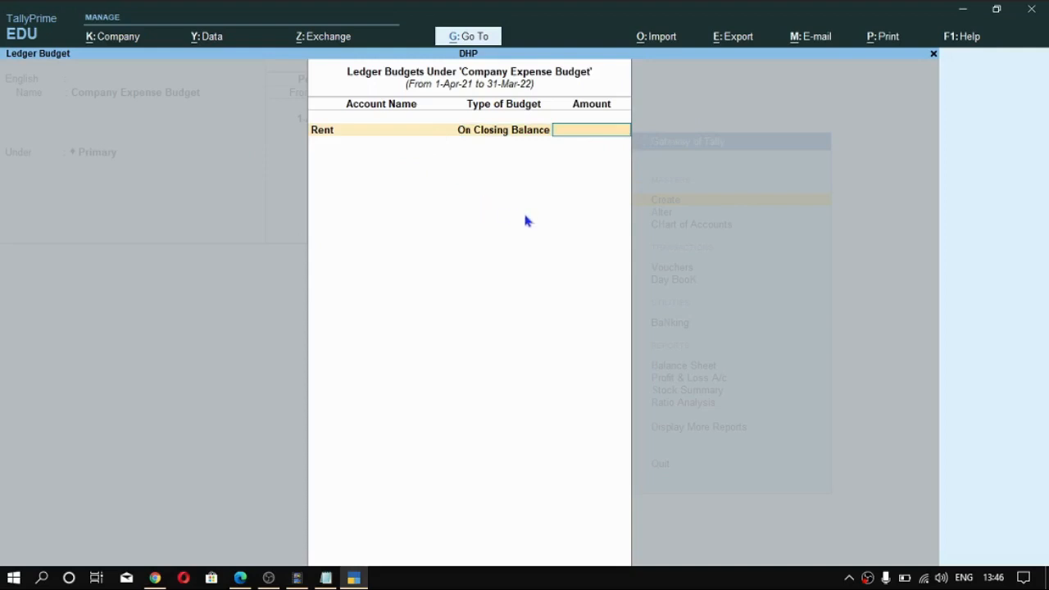
text(100000)
key(Return)
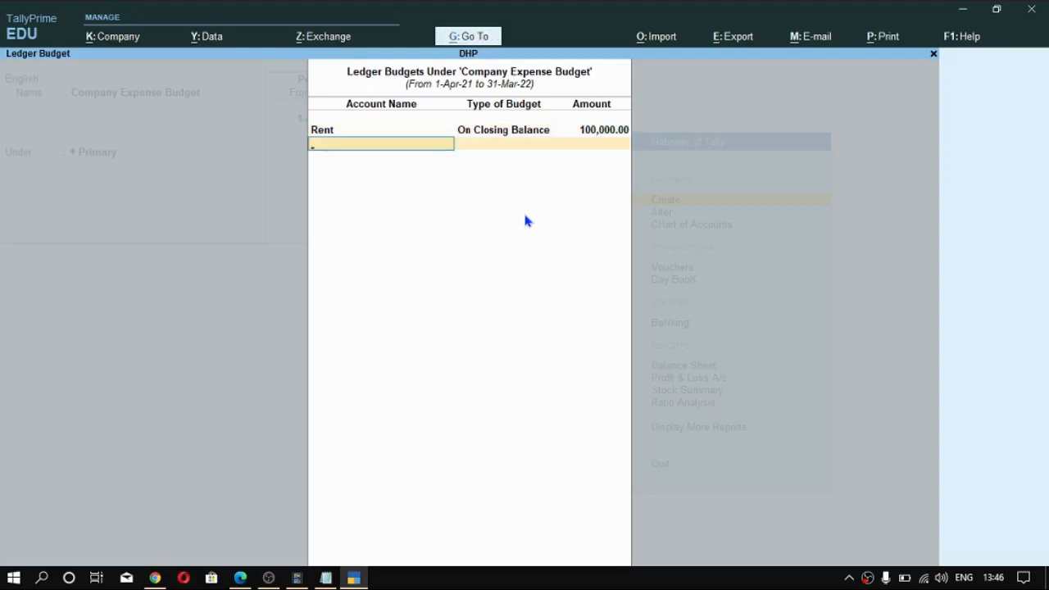
key(Return)
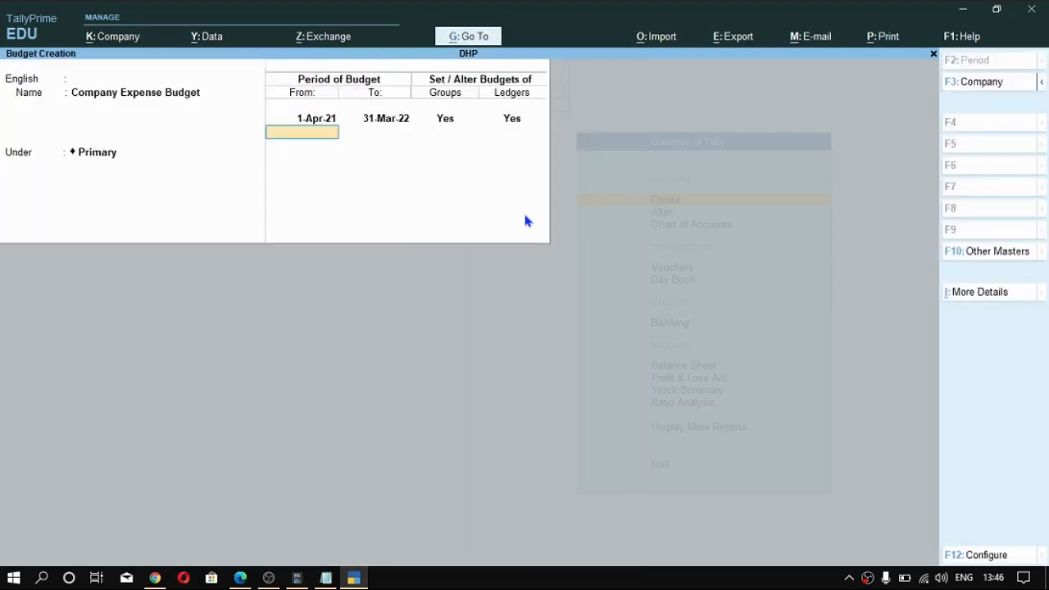
key(BackSpace)
key(Return)
key(Return)
key(Return)
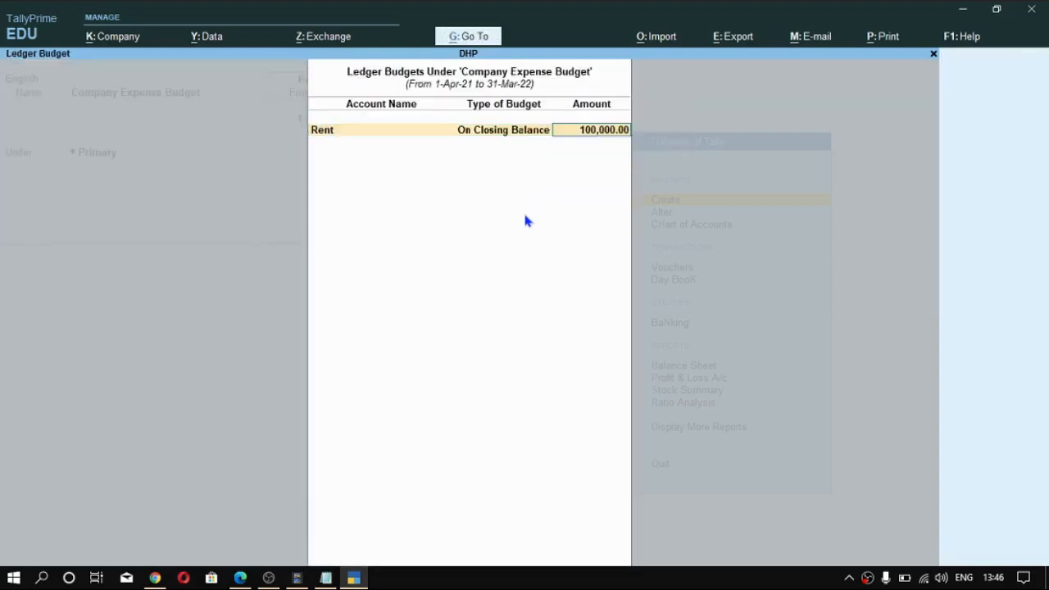
key(Return)
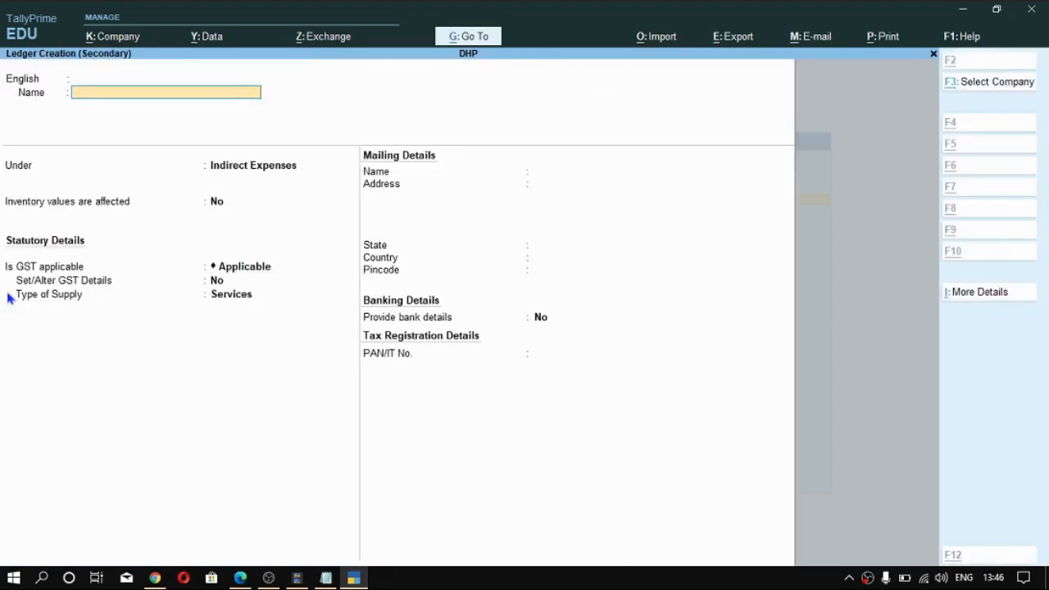
- Create another ledger from the account list, name it Electricity and place it under Indirect Expenses
key(alt+c)
text(El)
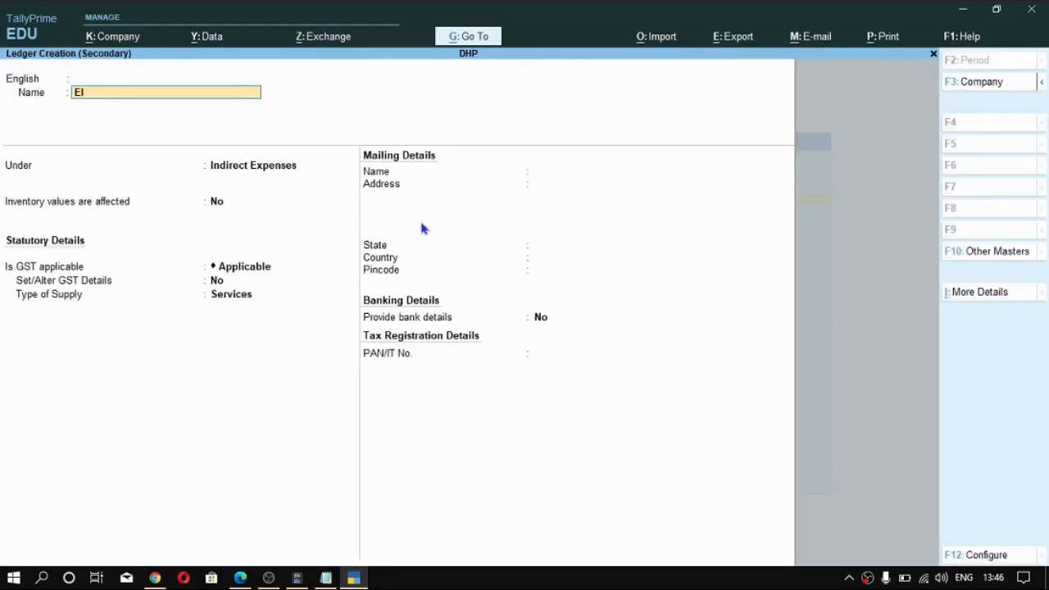
text(ectricity)
key(Return)
key(Return)
key(Return)
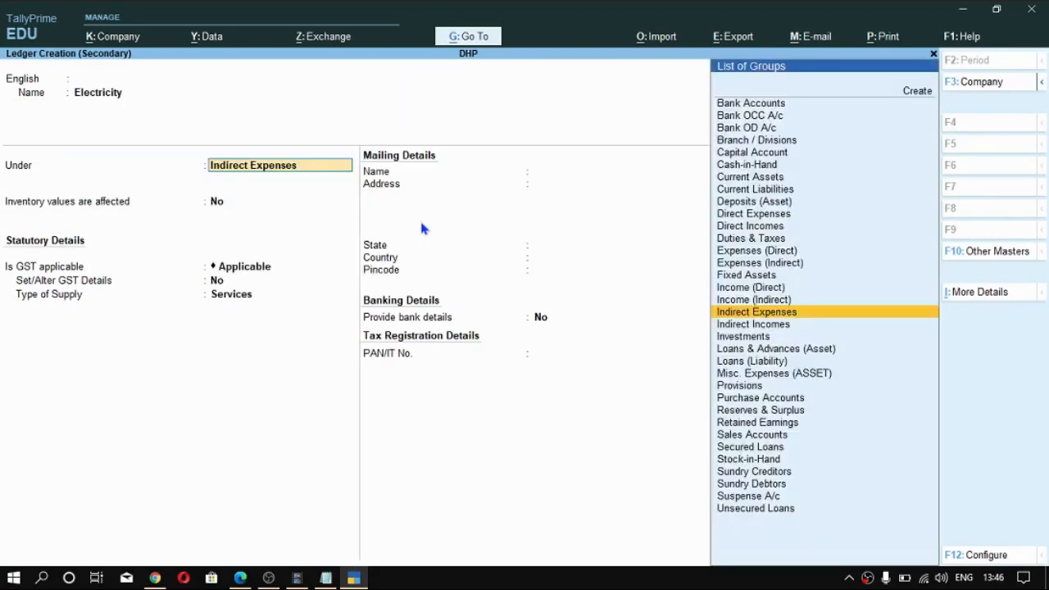
key(Return)
key(Return)
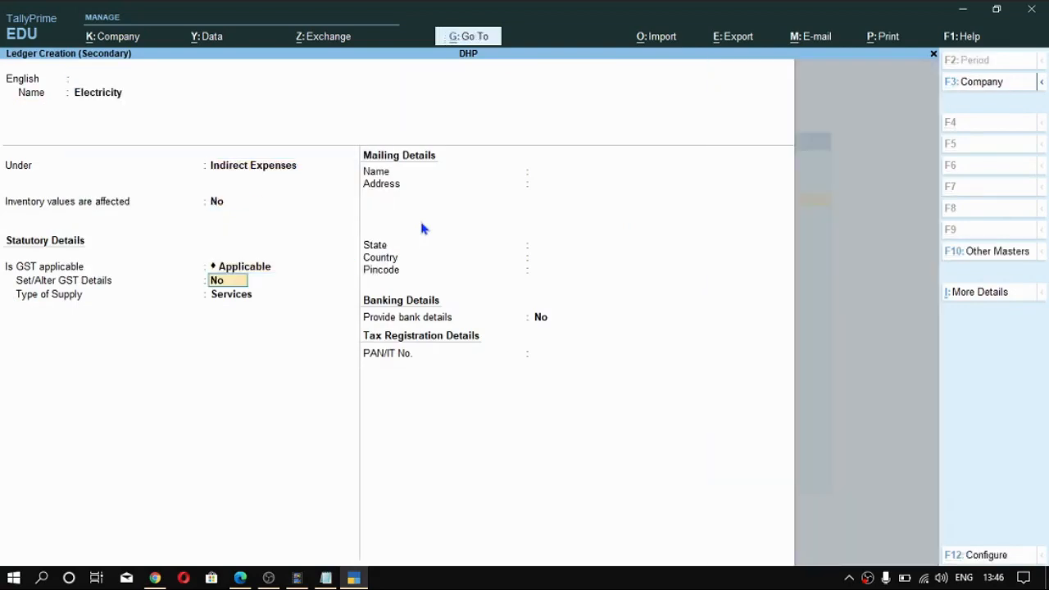
- Set GST to Not Applicable for the Electricity ledger, keep its assessable value inclusion Not Applicable and save it
key(BackSpace)
key(Down)
key(Return)
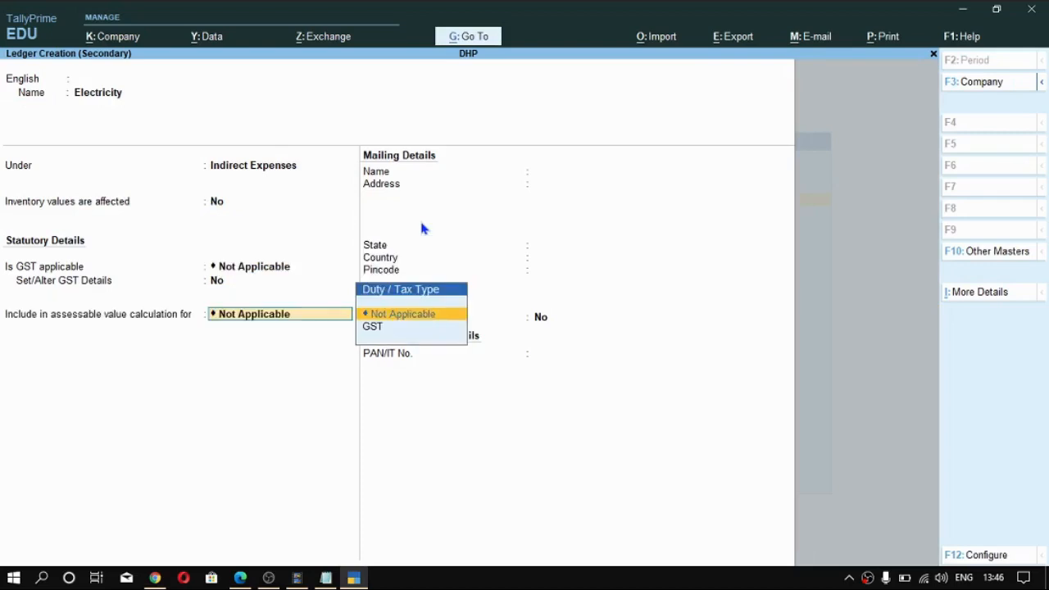
key(Return)
key(ctrl+a)
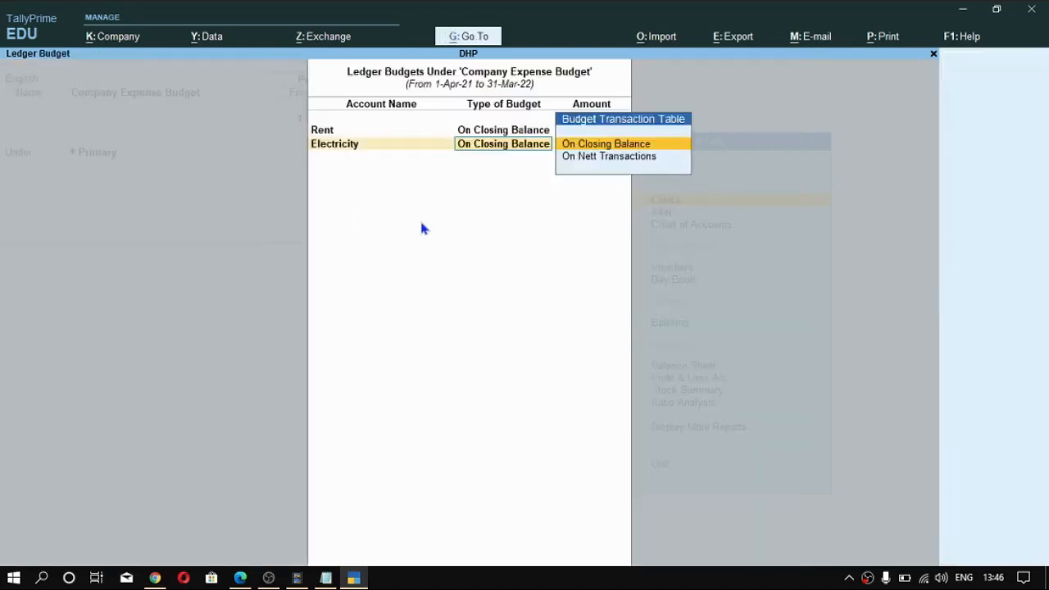
- Budget the Electricity ledger On Closing Balance with an amount of 100,000 and consult the PDF's ledger budget table before returning to TallyPrime
key(Return)
text(100000)
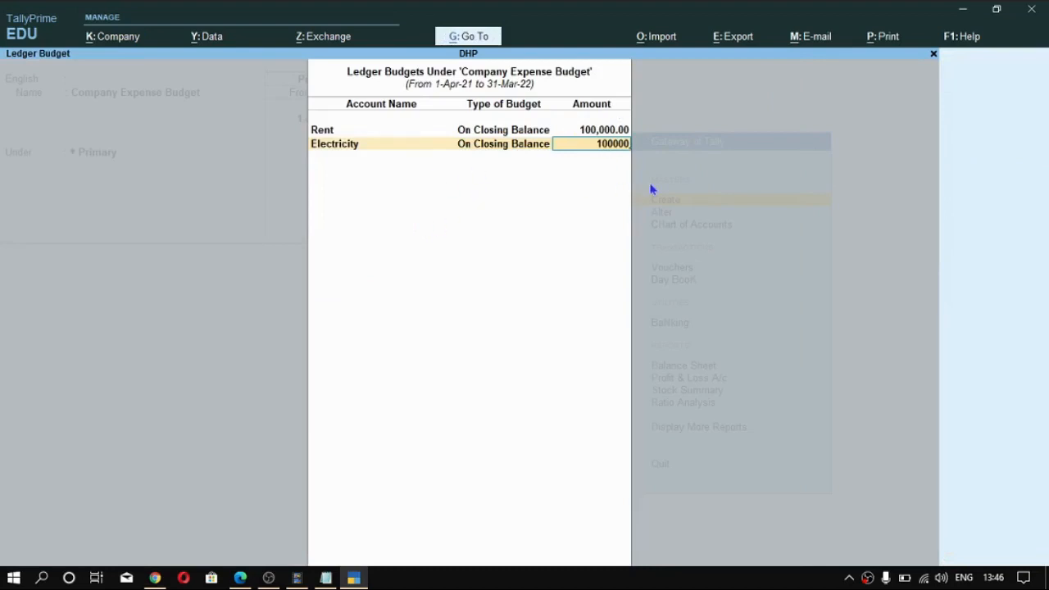
key(alt+Tab)
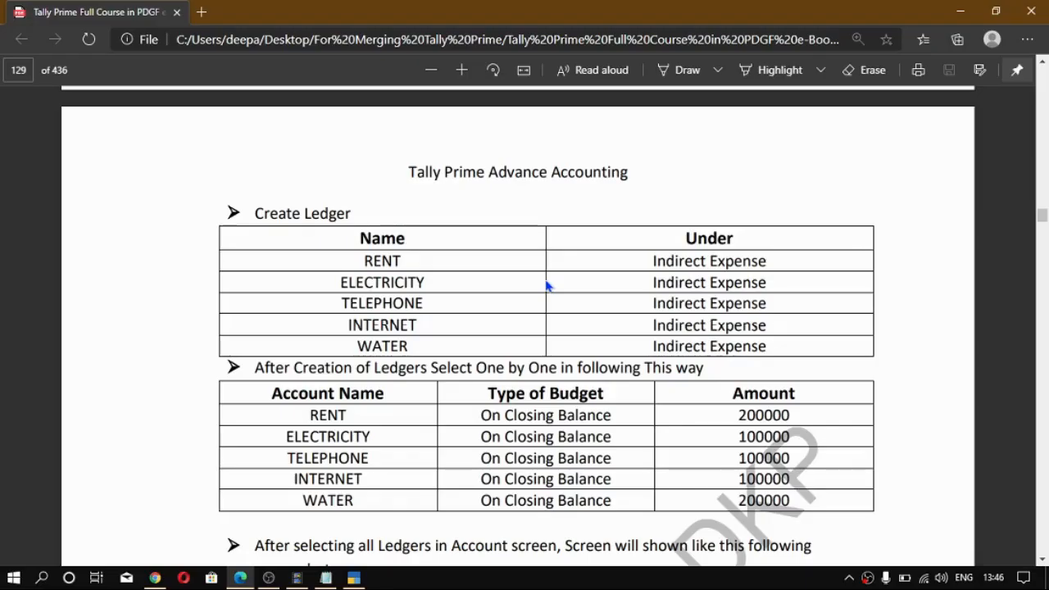
scroll(337, 380, down, 2)
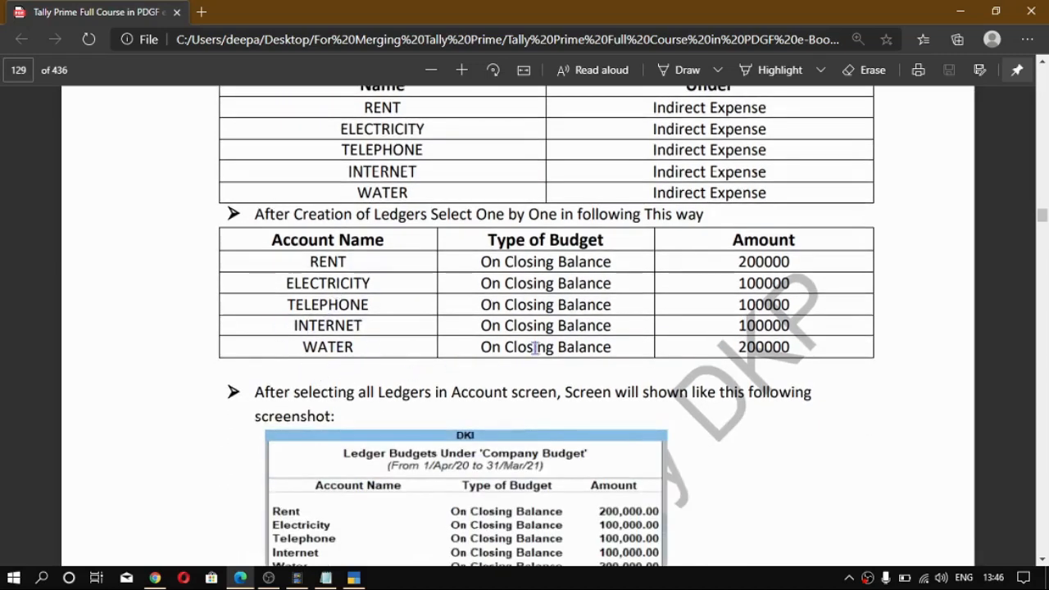
key(alt+Tab)
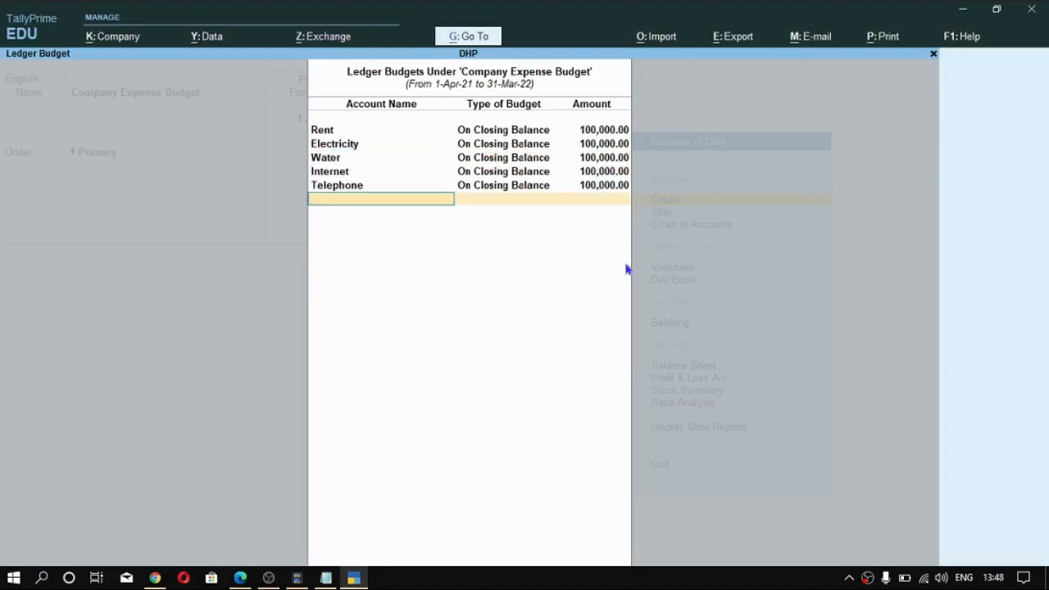
- Finish the ledger budget list, save the Company Expense Budget and exit budget creation
key(Return)
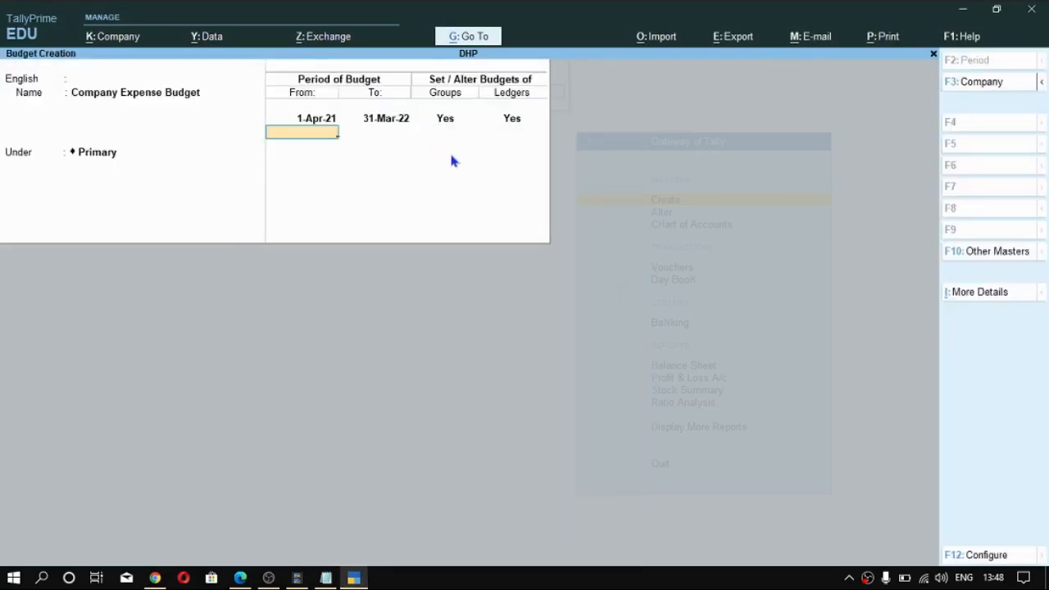
key(Return)
key(Return)
key(Escape)
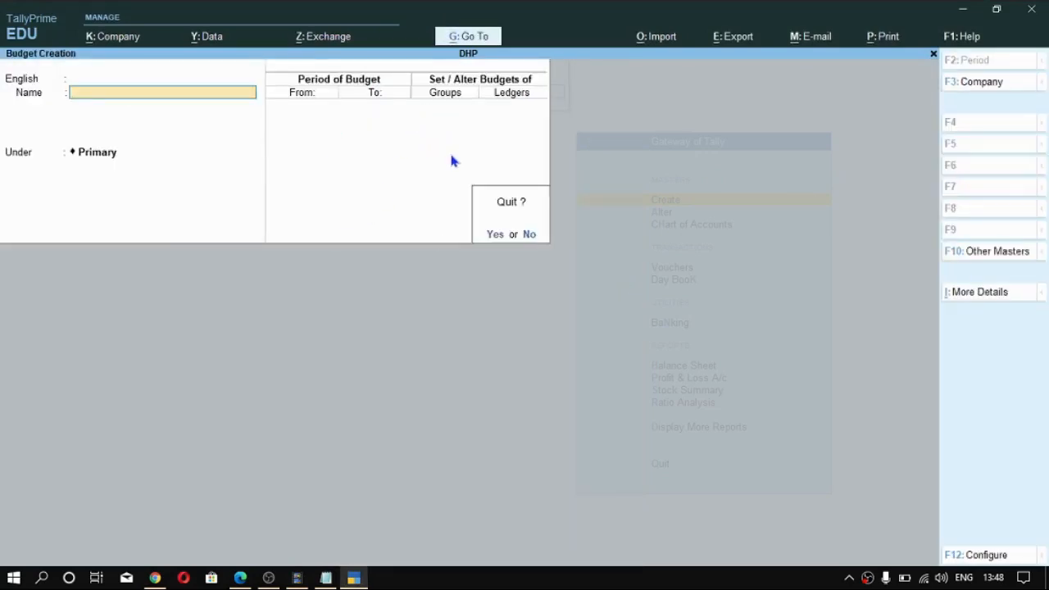
key(Return)
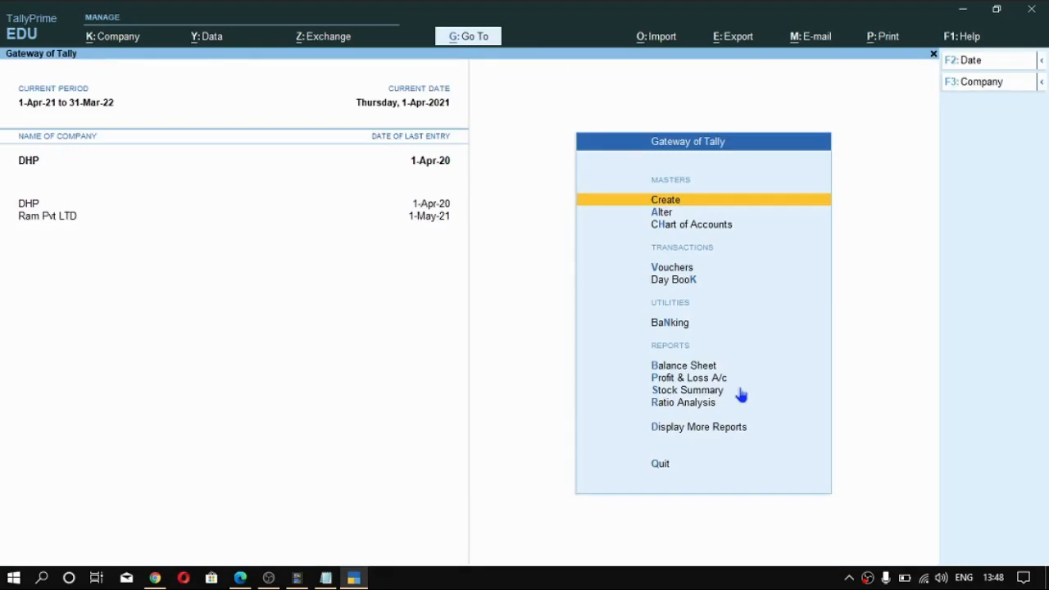
- Start a new Payment voucher with Cash as the account
key(Down)
key(Down)
key(Down)
key(Down)
key(Down)
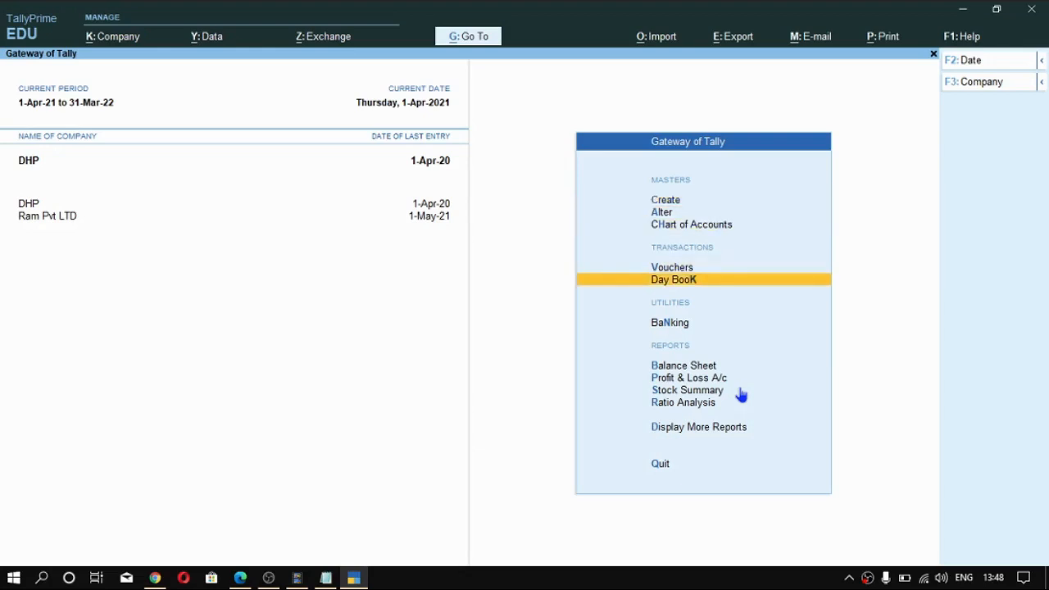
key(Up)
key(Down)
key(Up)
key(Up)
key(Down)
key(Up)
key(Return)
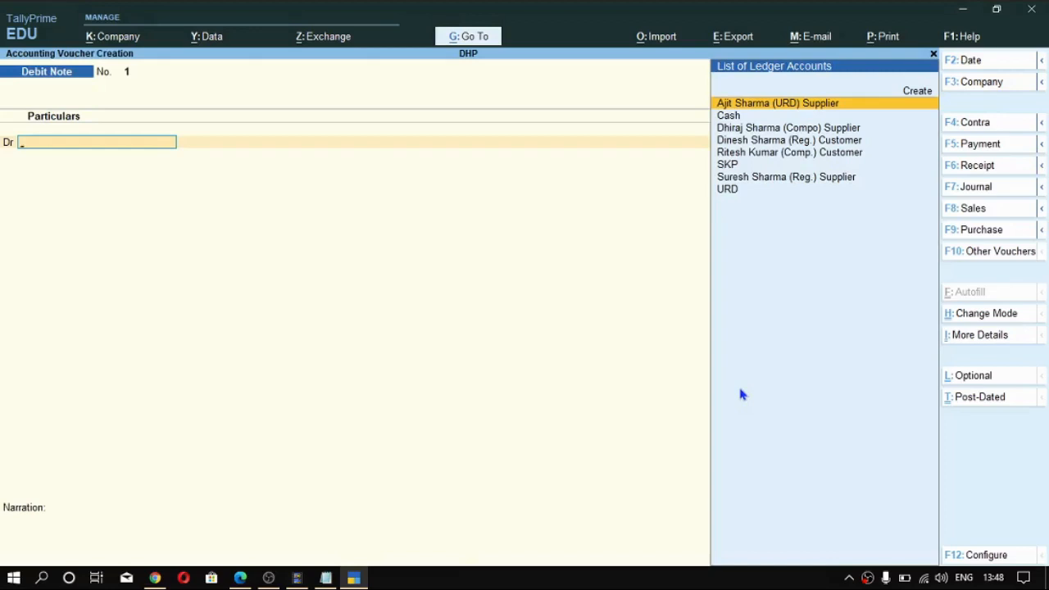
key(F5)
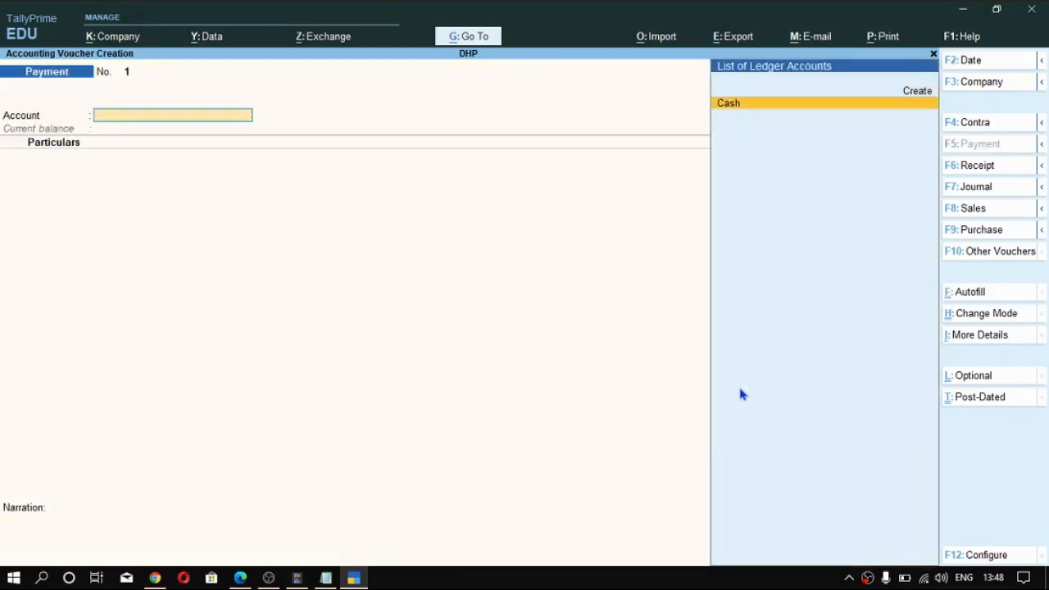
key(Return)
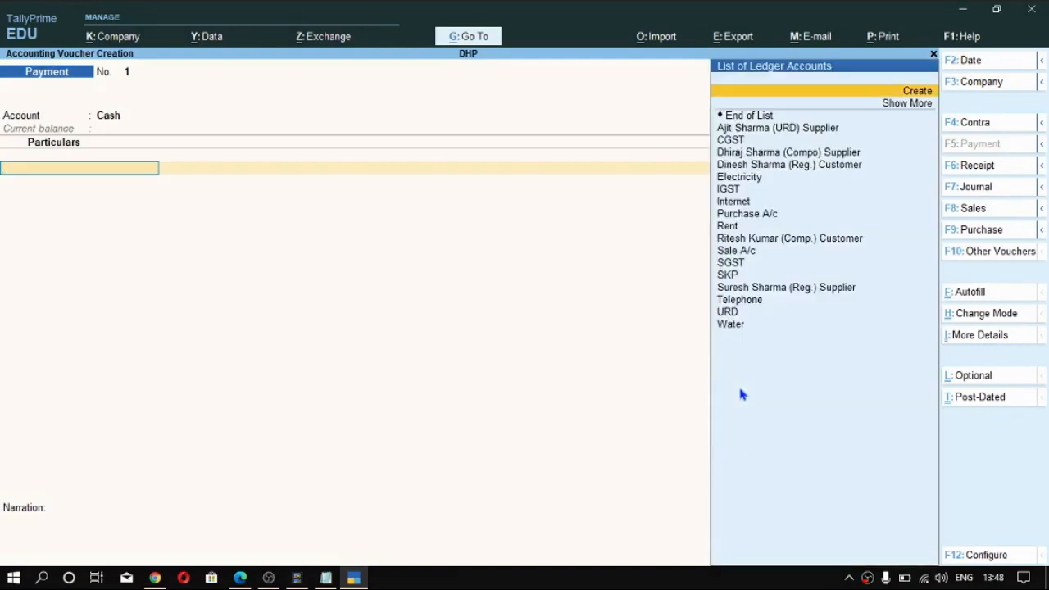
- Add Water for 80,000 and Internet for 50,000 to the payment voucher
text(Wat)
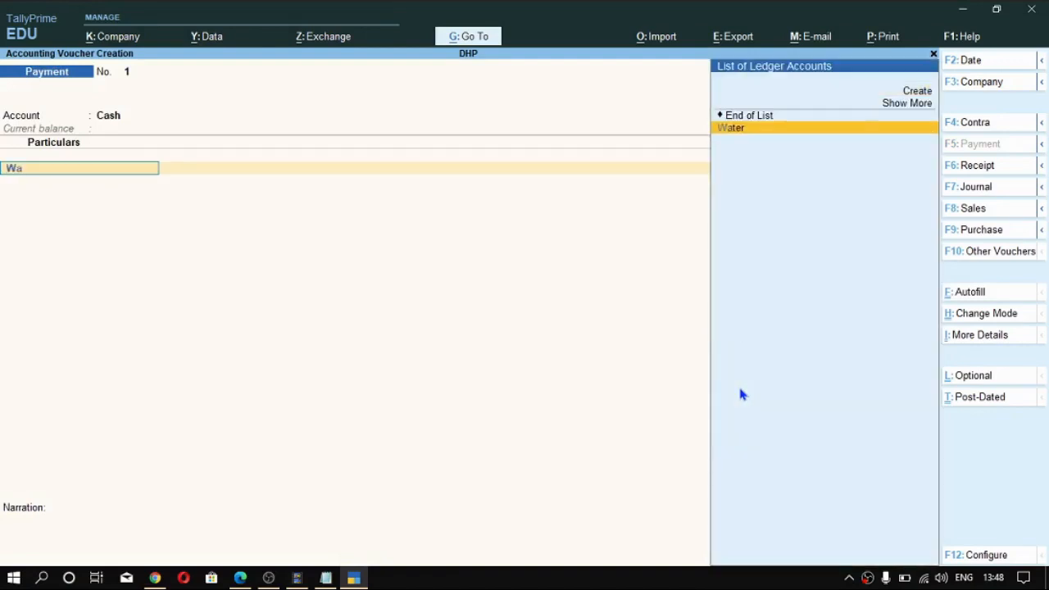
key(Return)
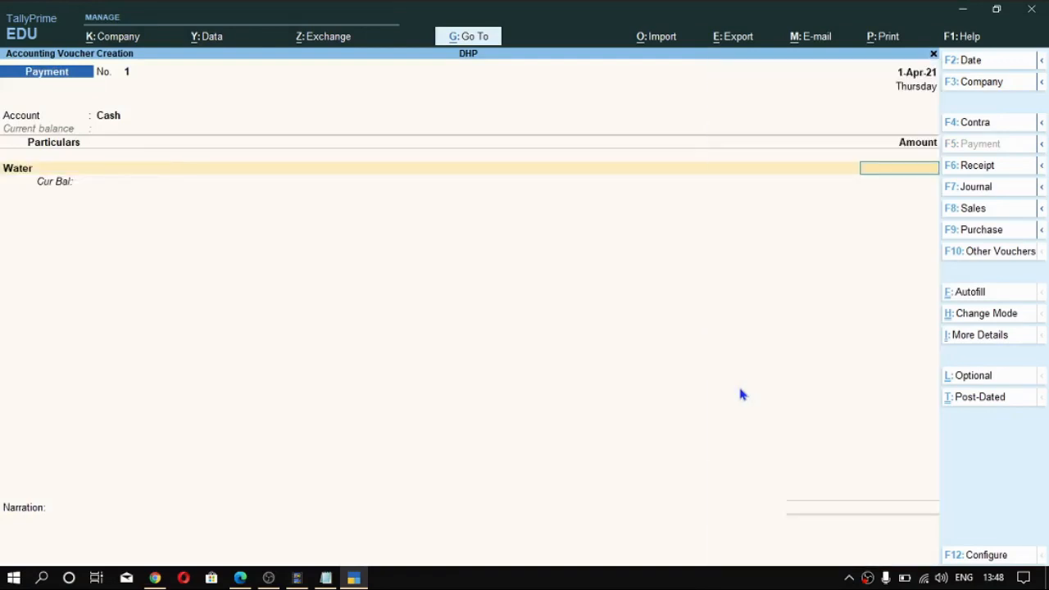
text(80000)
key(Return)
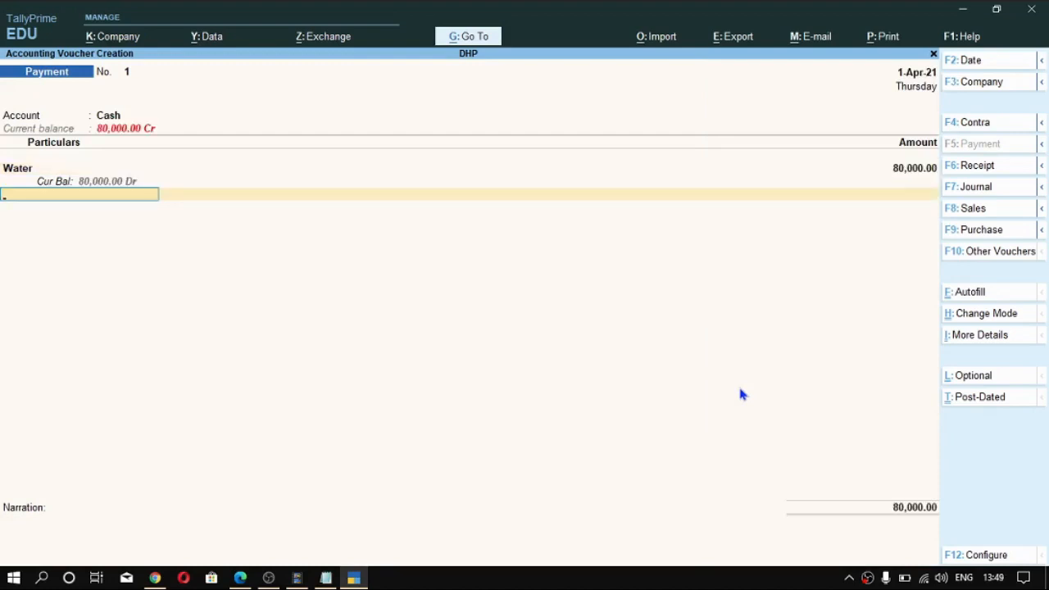
text(Inter)
key(Return)
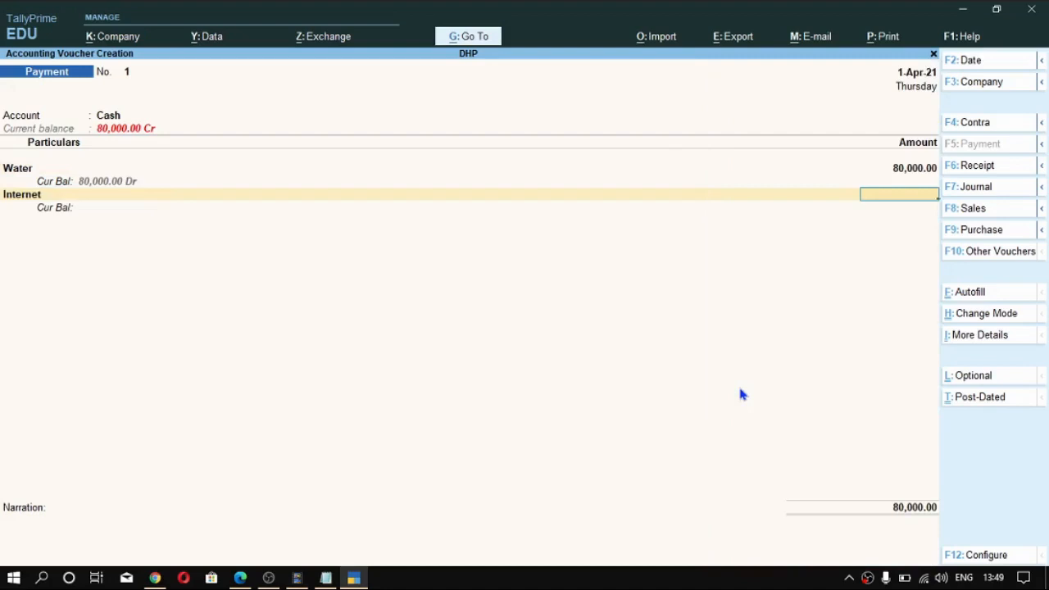
text(50000)
key(Return)
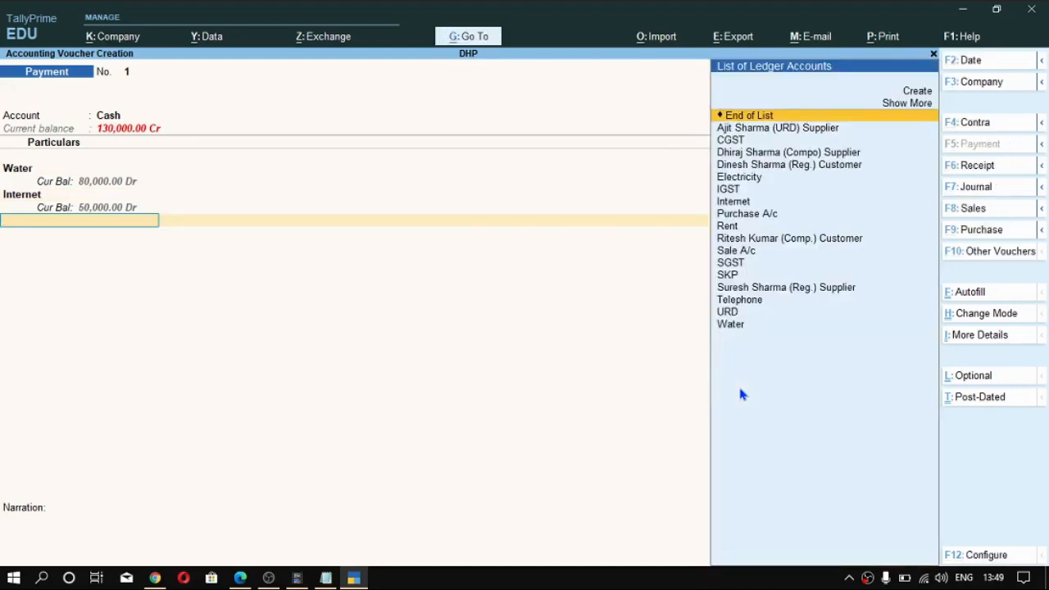
- Add Telephone for 70,000 and Rent for 90,000 to the payment voucher
text(tele)
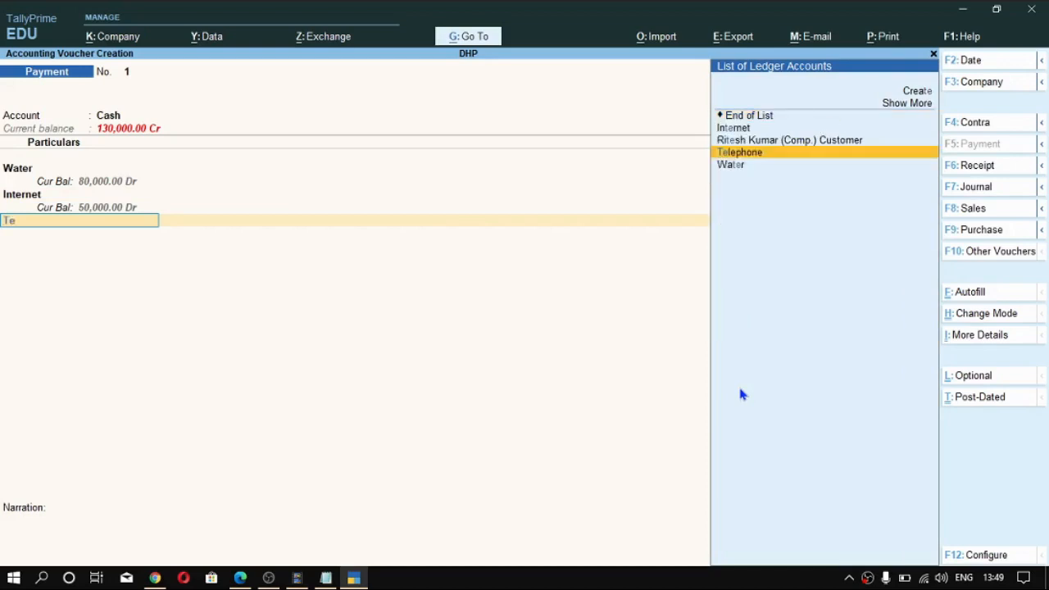
key(Return)
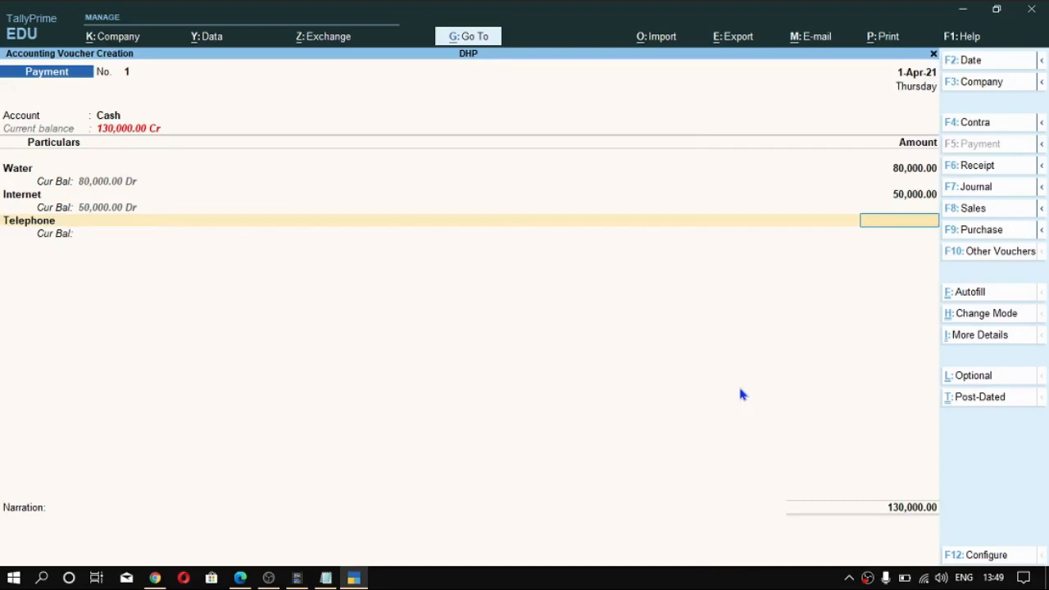
text(70000)
key(Return)
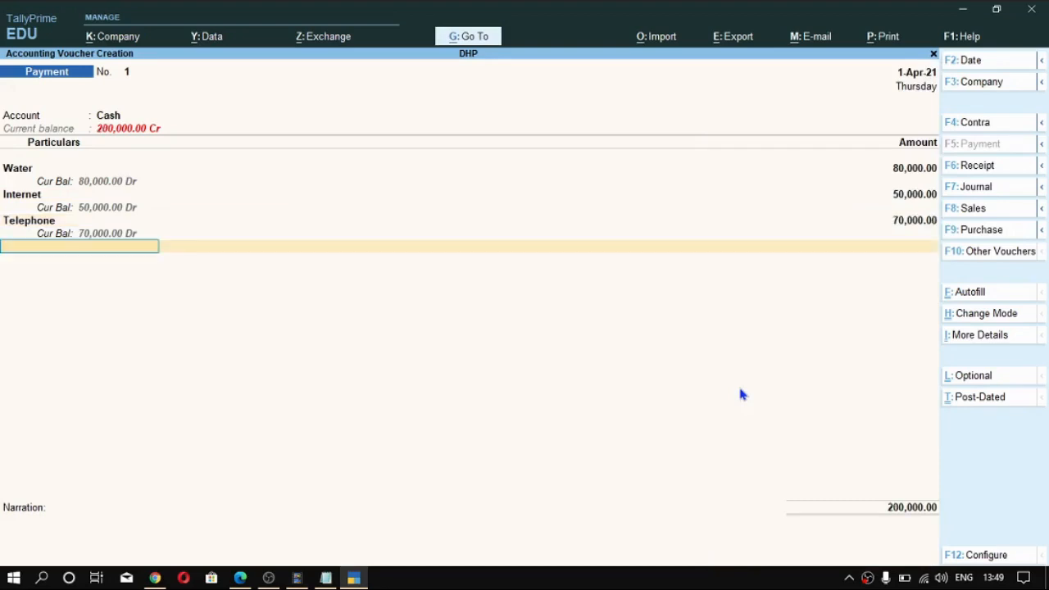
text(re)
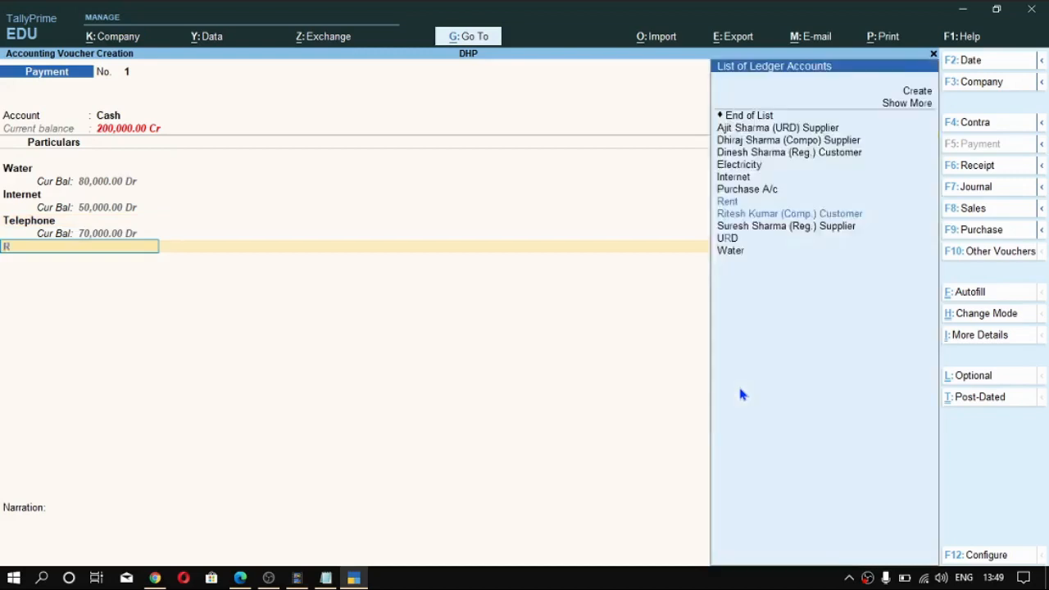
key(Return)
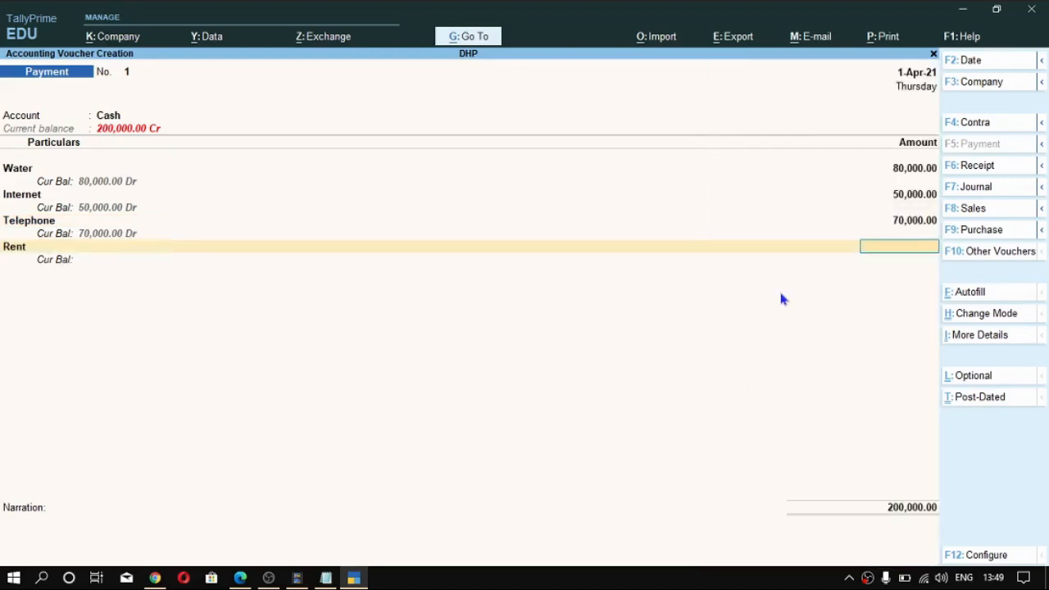
text(90000)
key(Return)
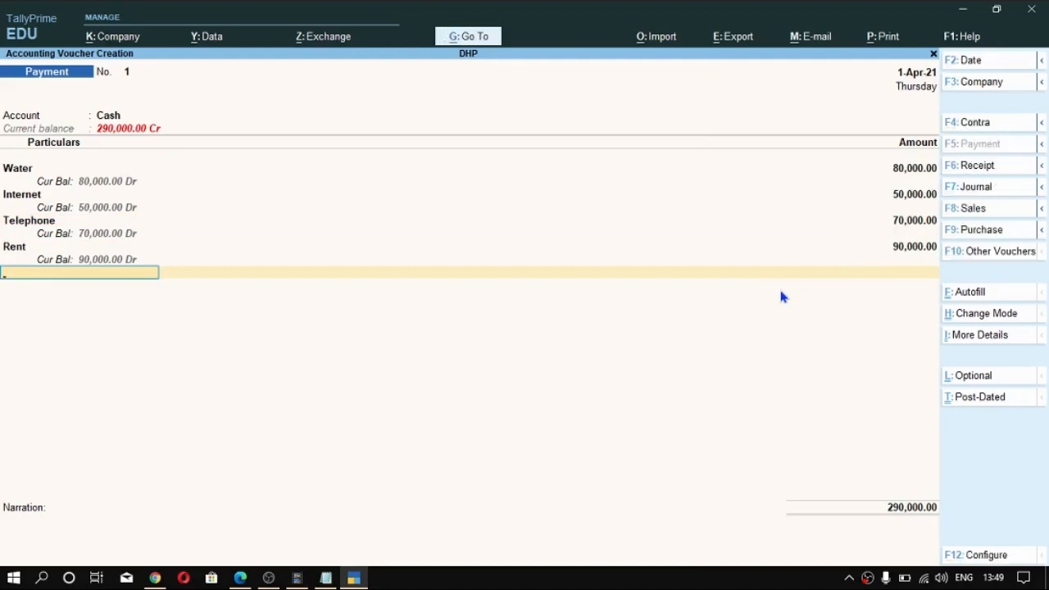
- Add Electricity for 100,000 to the payment voucher and finish the list of particulars without a narration
text(El)
key(Return)
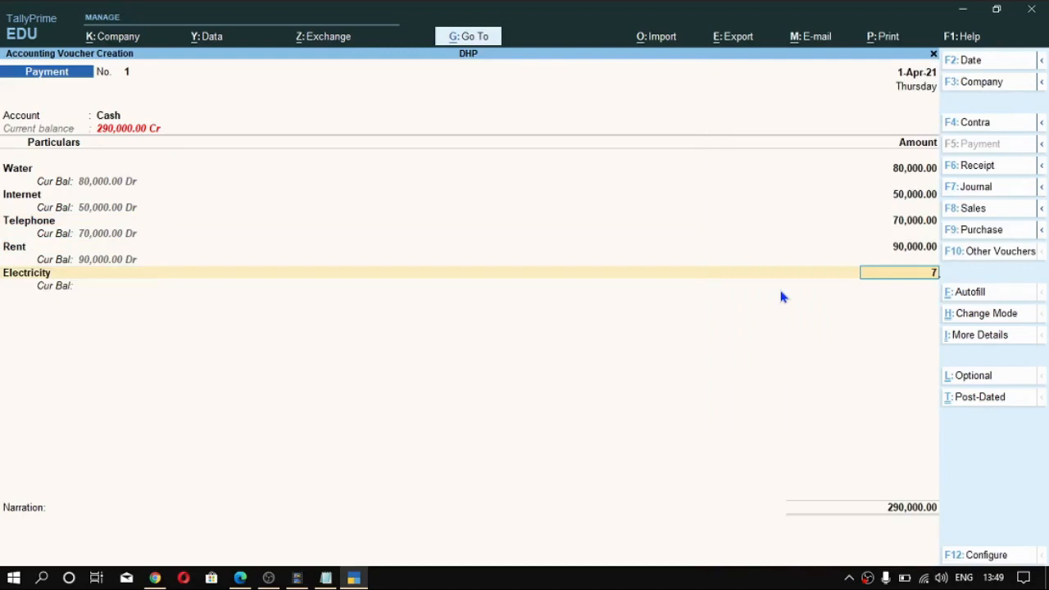
text(100000)
key(Return)
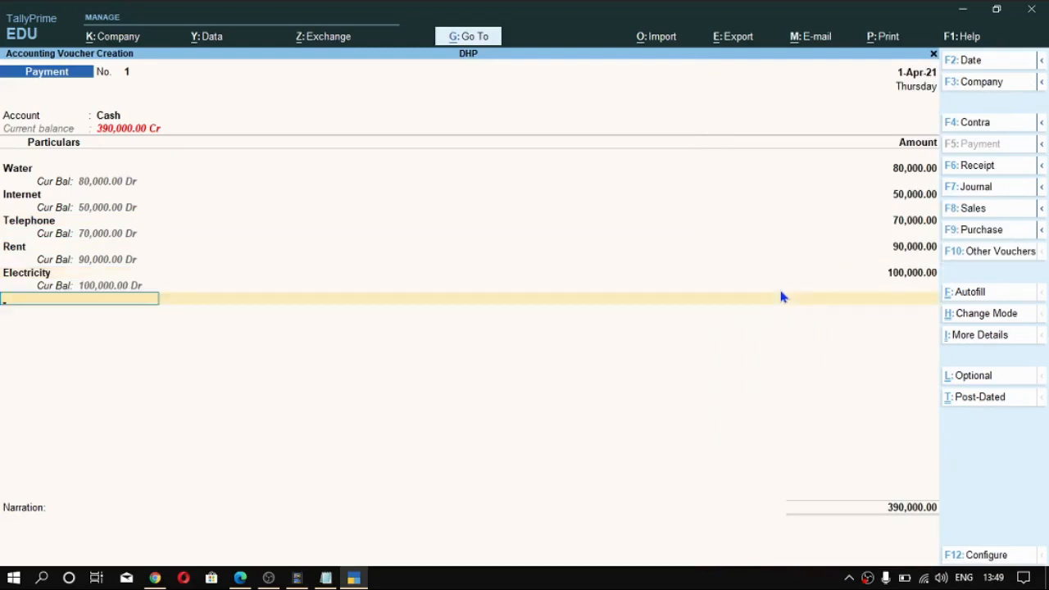
key(Return)
key(Return)
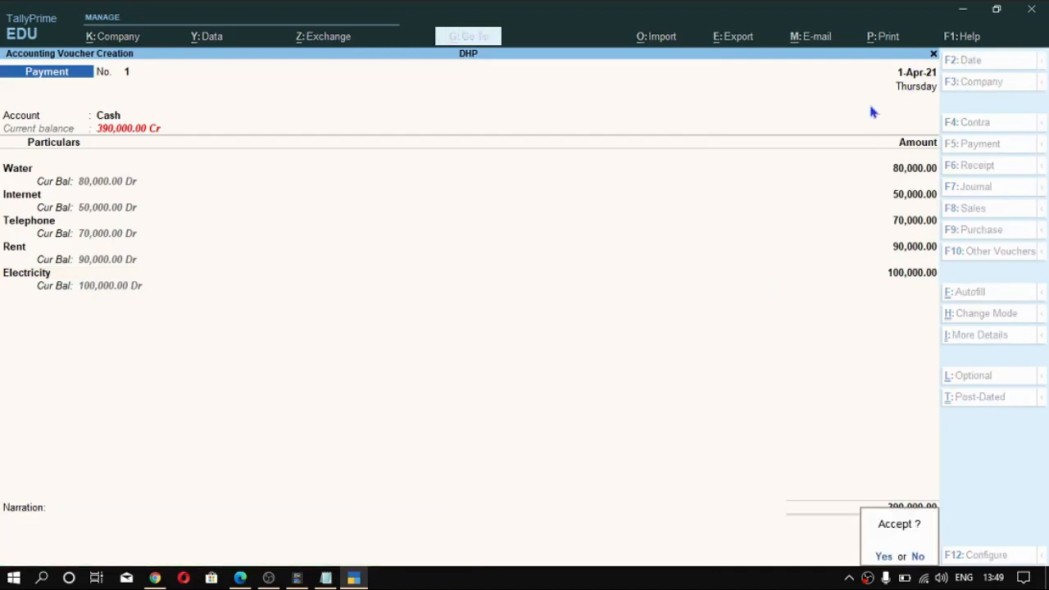
- Set the payment voucher's date to 1-May-21, save the voucher and return to the Gateway of Tally
key(n)
key(F2)
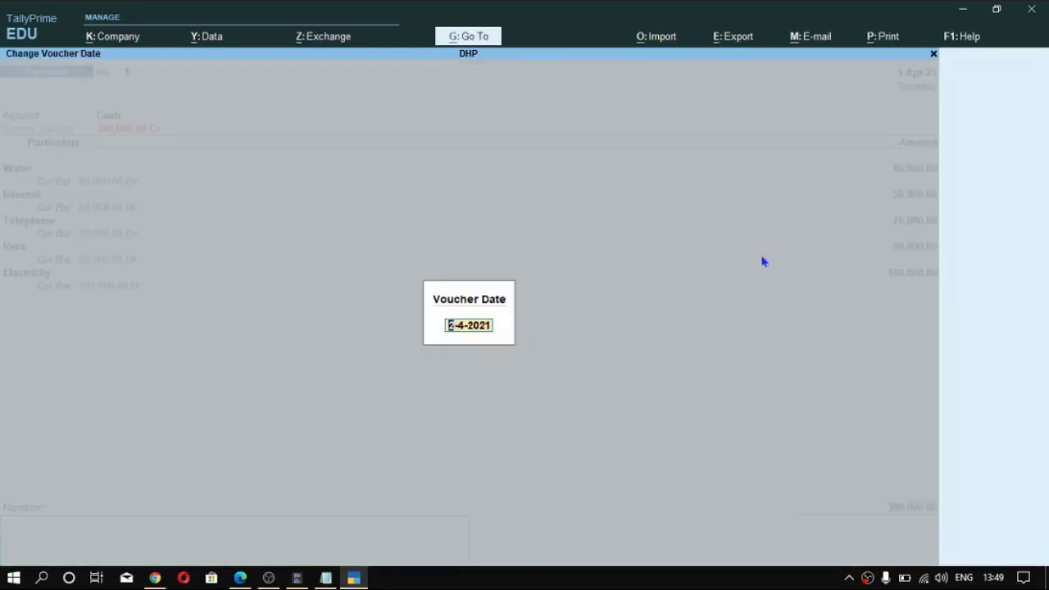
text(15)
key(Return)
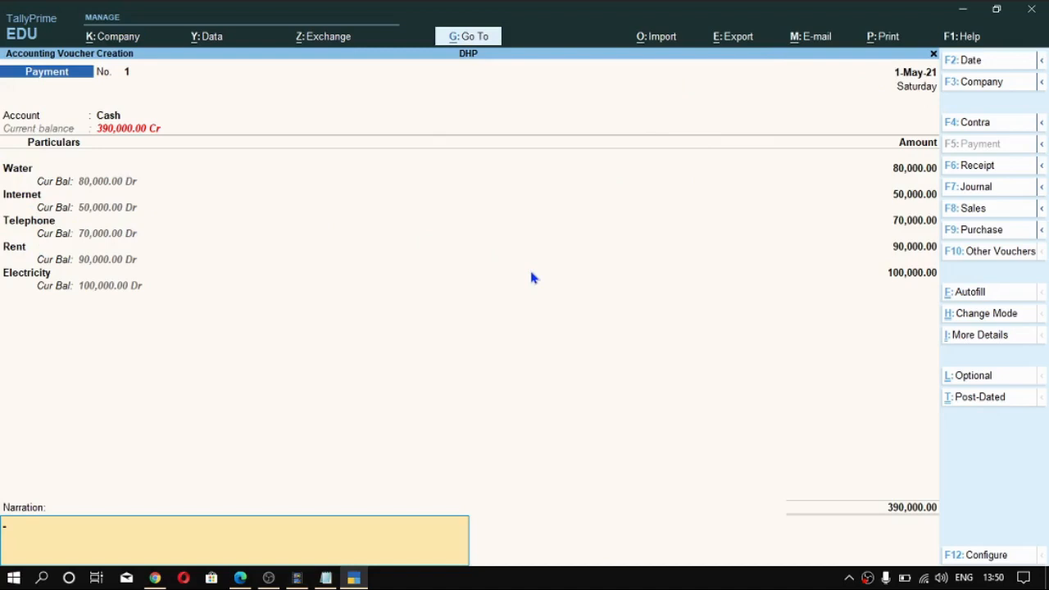
key(Return)
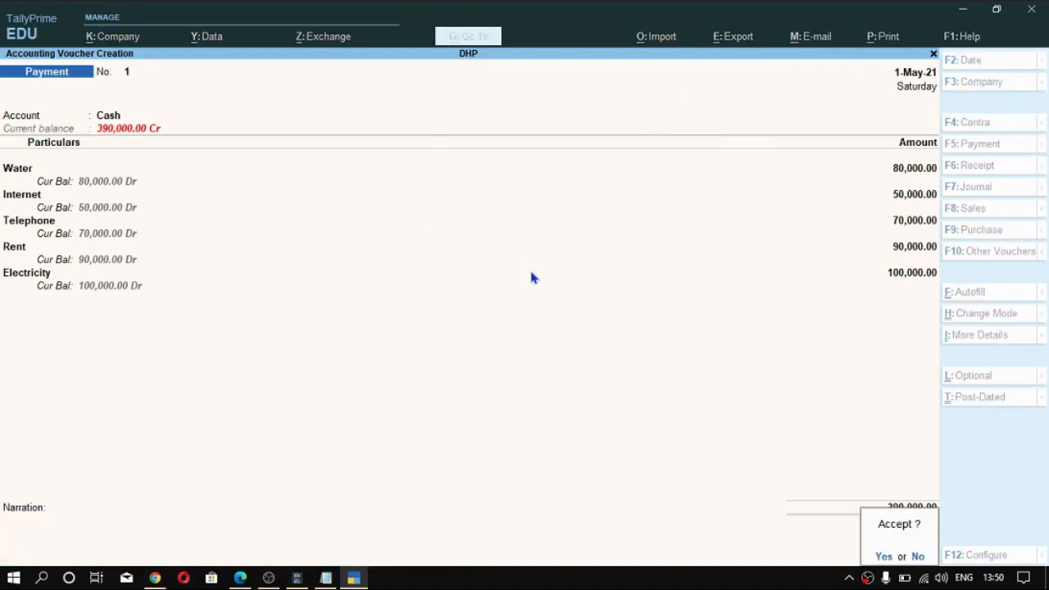
key(Return)
key(Escape)
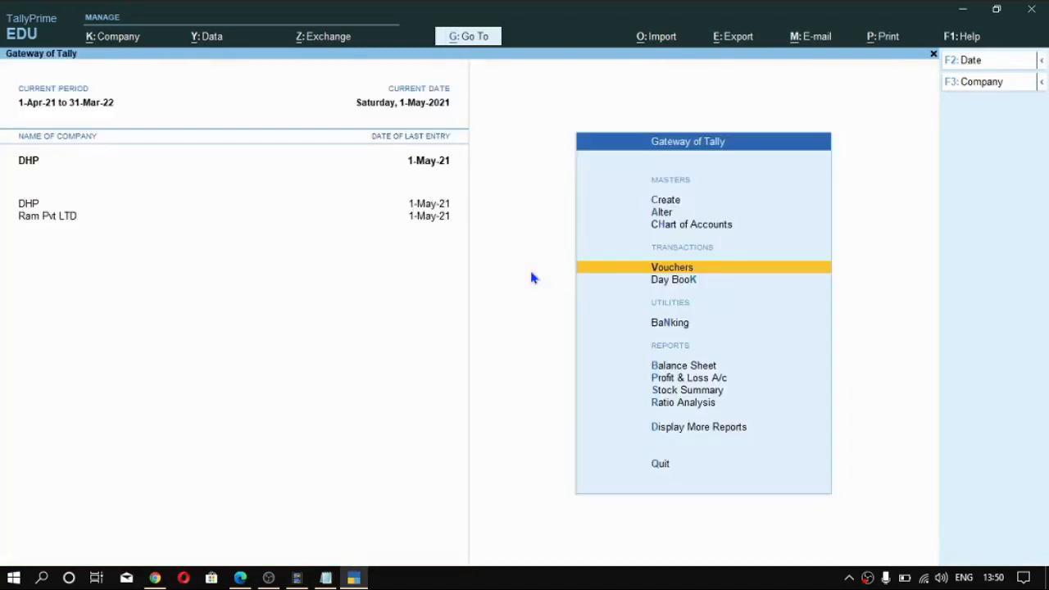
- Open the Trial Balance report for the company DHP
key(Up)
key(Up)
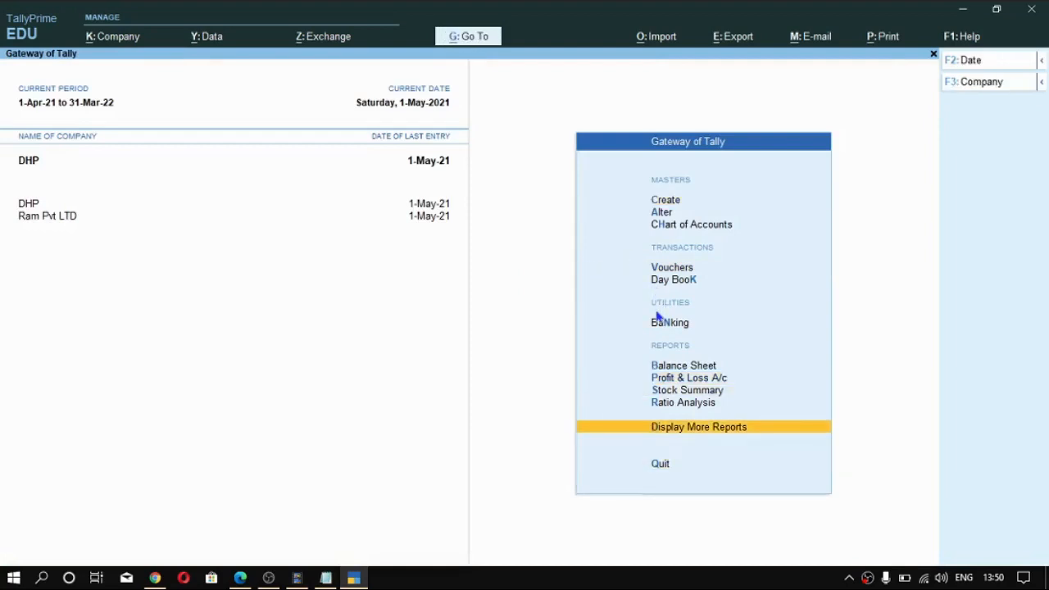
key(Return)
key(Down)
key(Up)
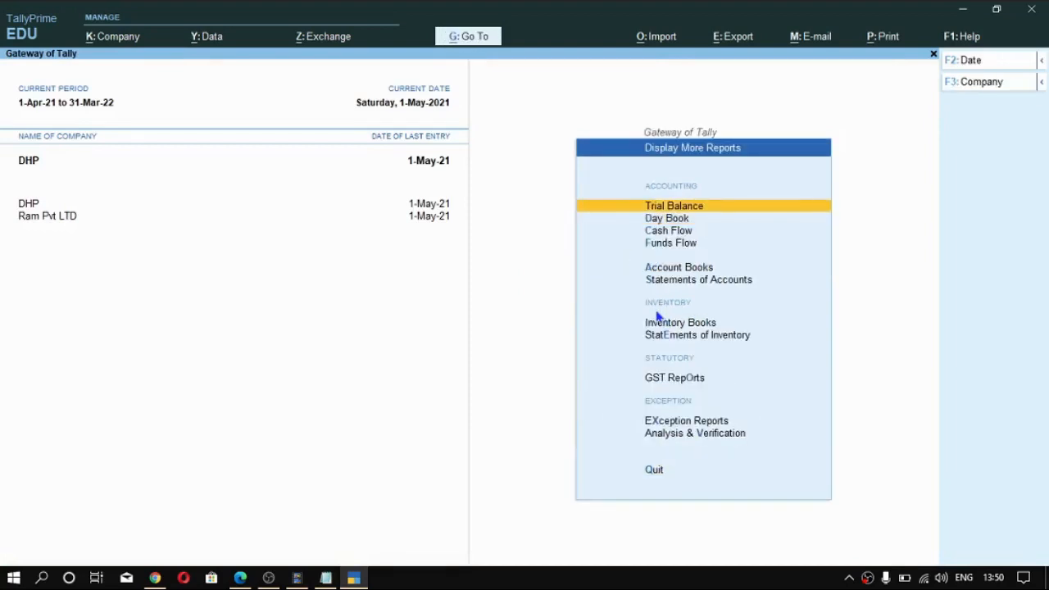
key(Return)
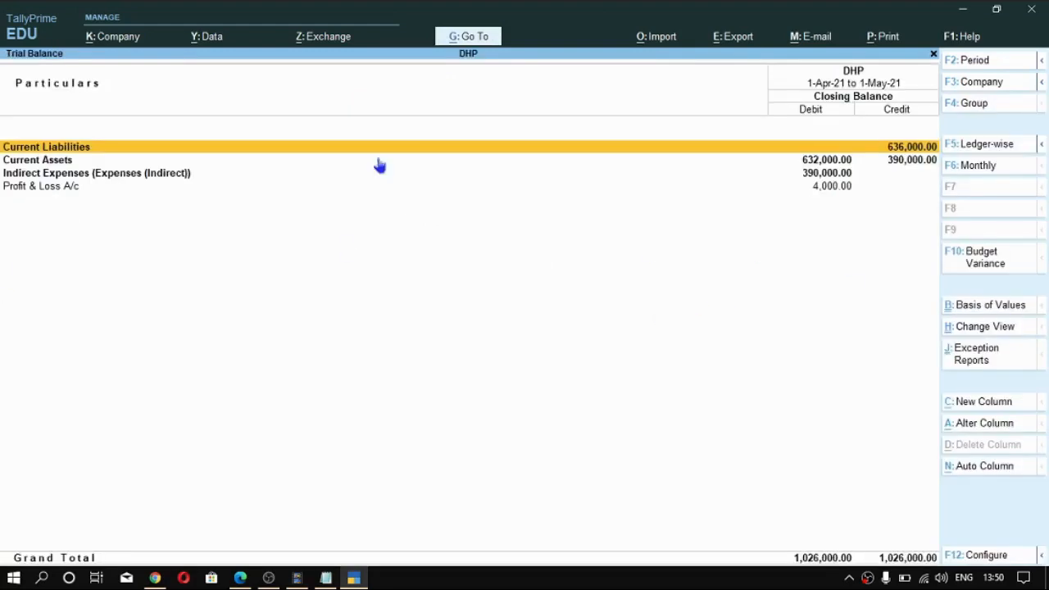
- Open the Indirect Expenses group summary from the Trial Balance and show its variance against the Company Expense Budget
key(Down)
key(Down)
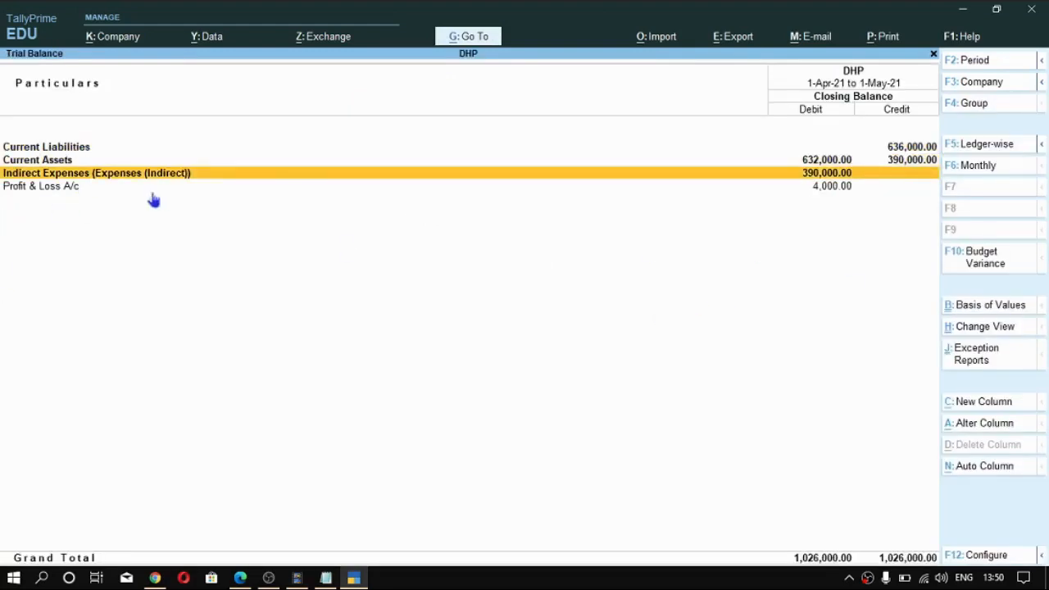
key(Return)
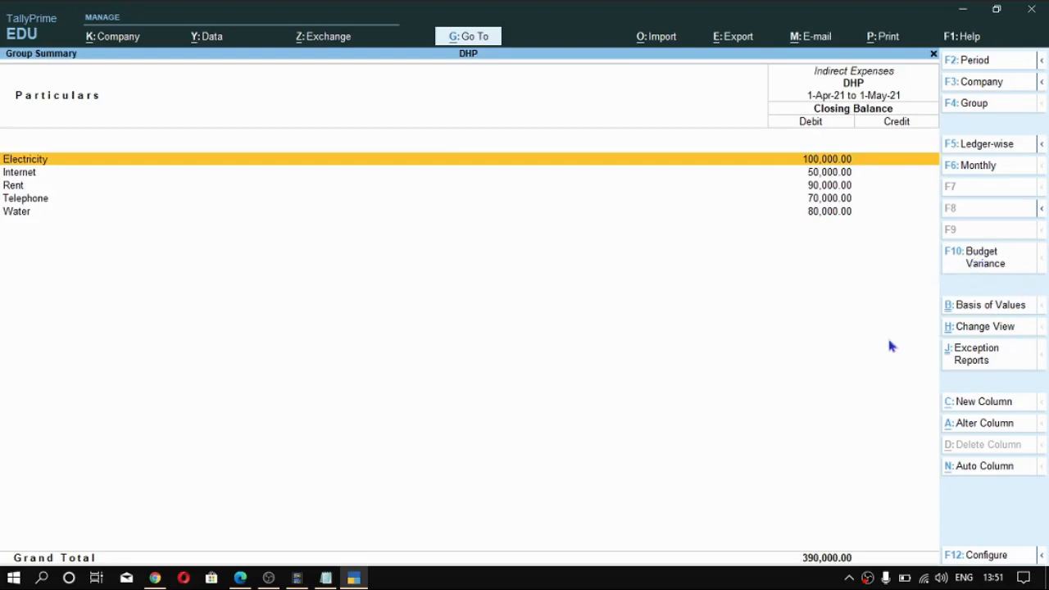
key(F10)
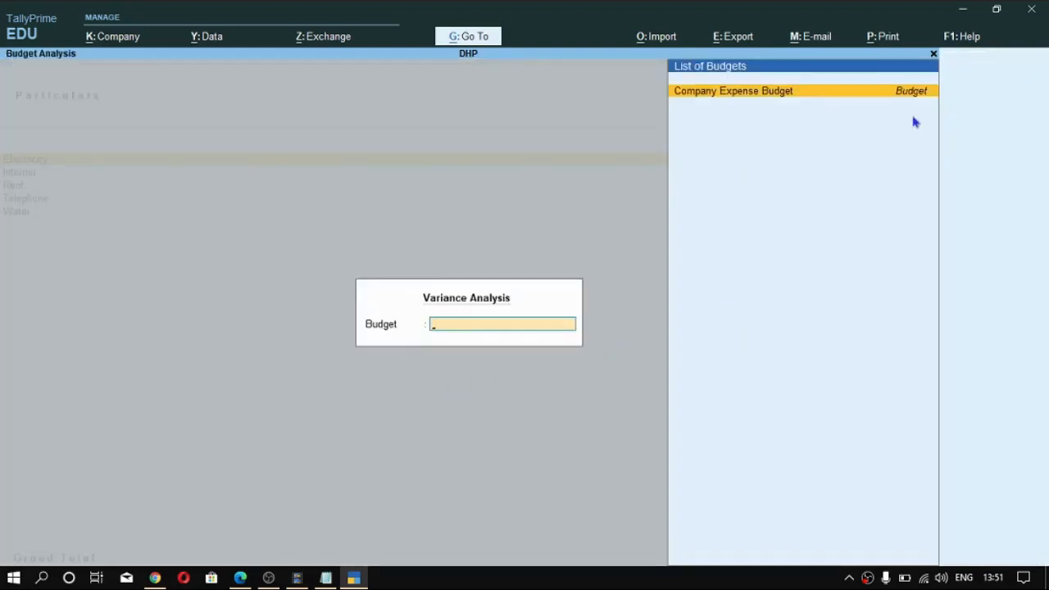
key(Return)
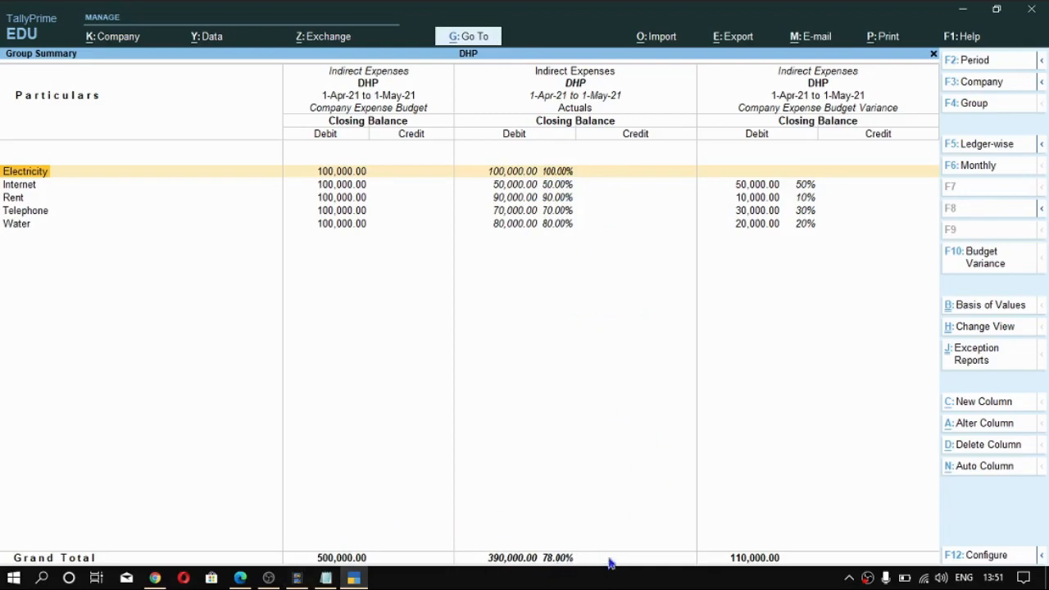
- Set the budget variance report's period to 1-Apr-21 through 31-Mar-22, review it and return to the Gateway of Tally
key(alt)
key(F2)
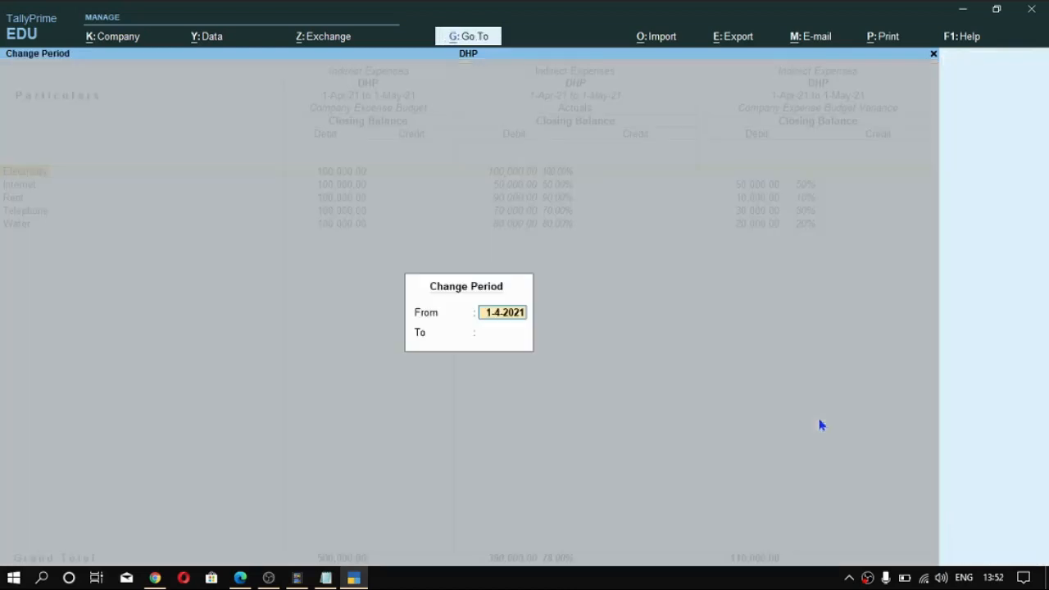
key(Return)
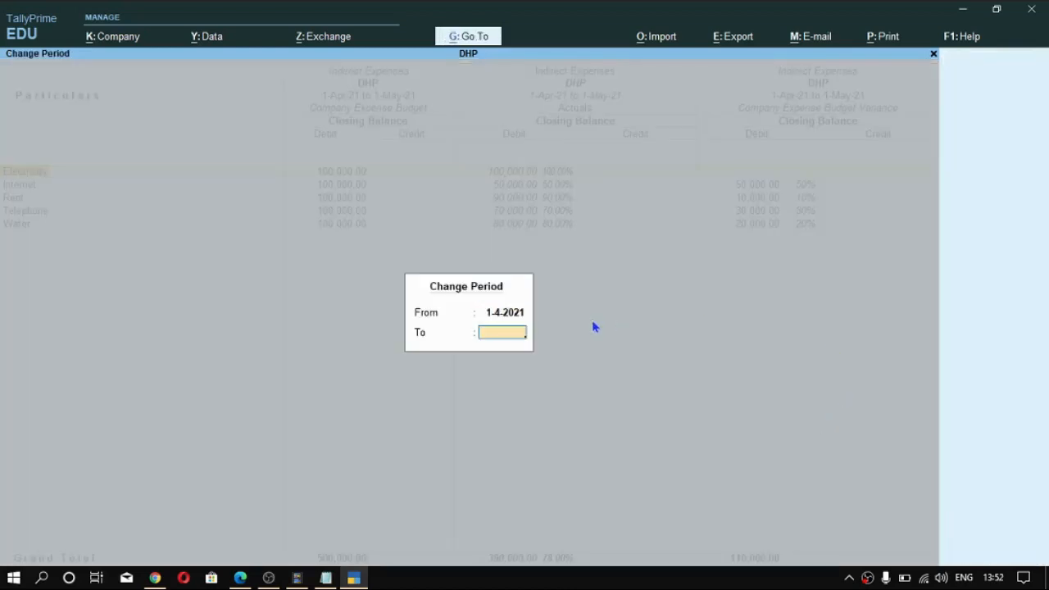
text(31 3)
key(Return)
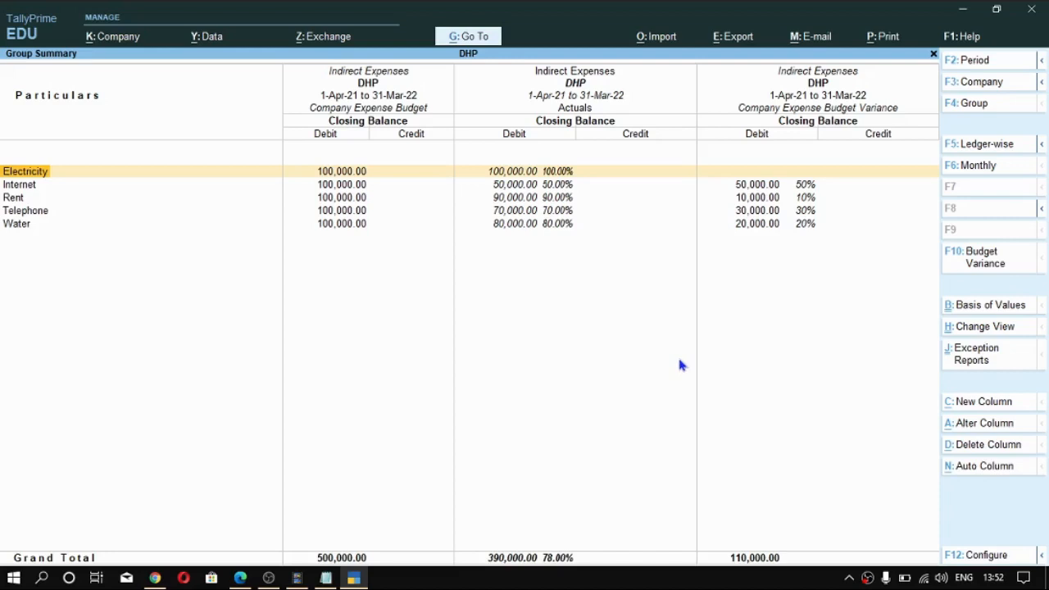
key(ctrl)
key(Escape)
key(Escape)
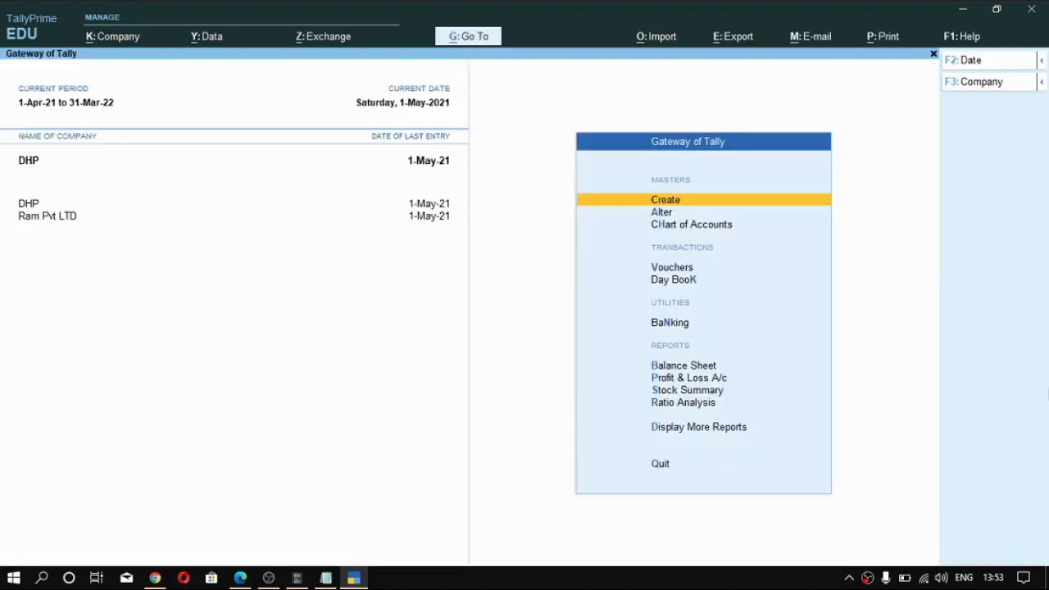